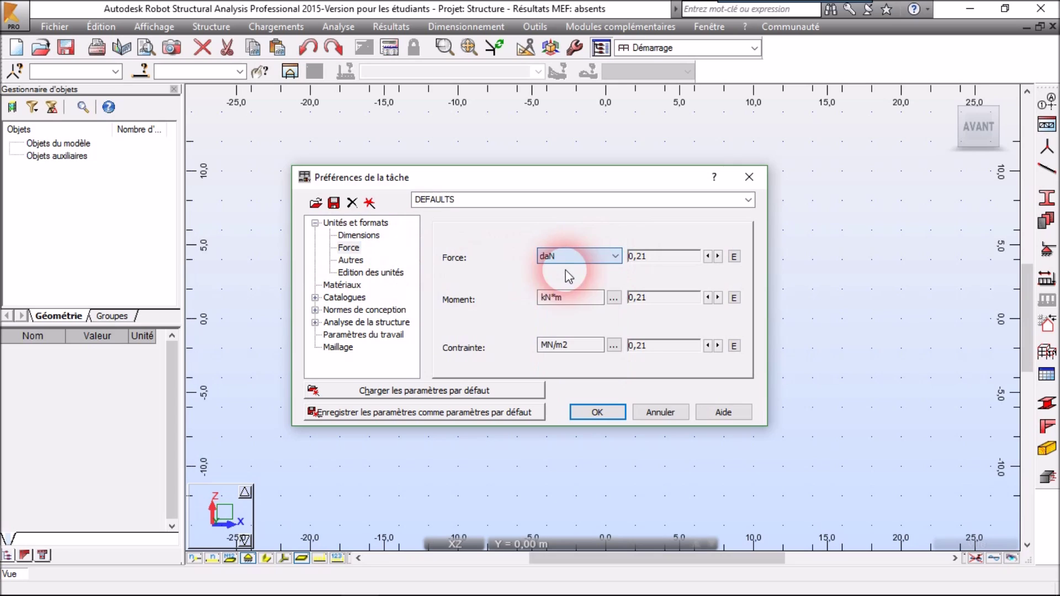
Set the steel structure code to NF EN 1993-1:2005/NA:2007/AC:2009 and steel connections to NF EN 1993-1-8:2005/NA:2007/AC:2009, converting the existing member parameters
left_click(326, 310)
left_click(719, 241)
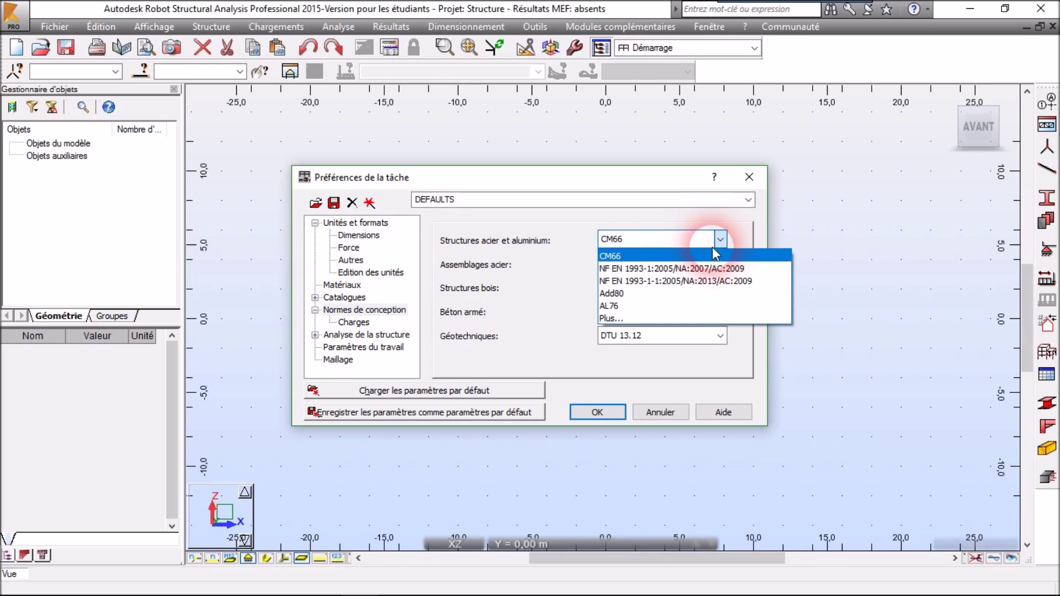
left_click(707, 269)
left_click(657, 264)
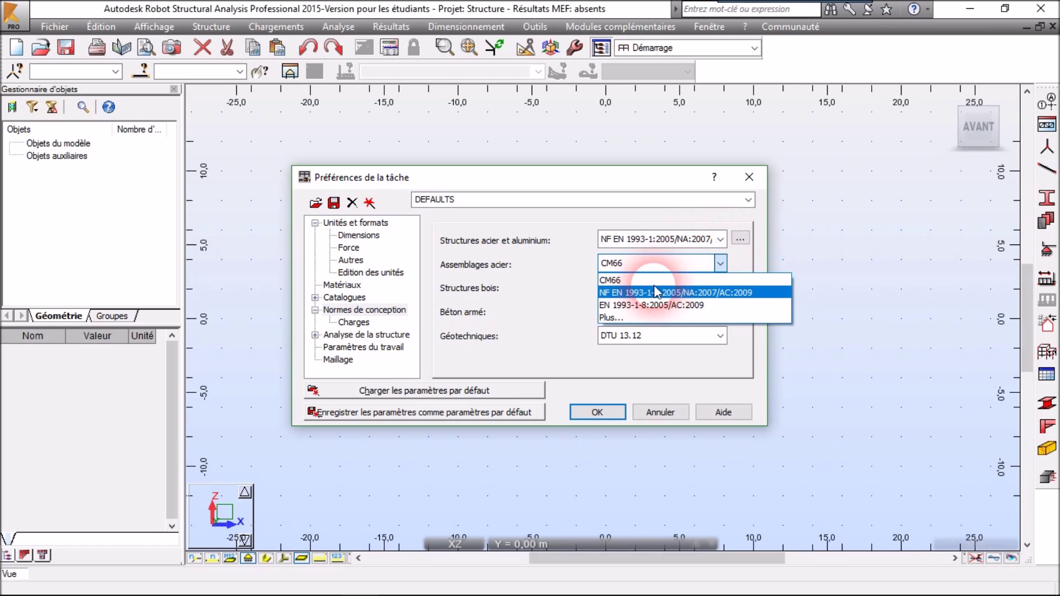
left_click(657, 292)
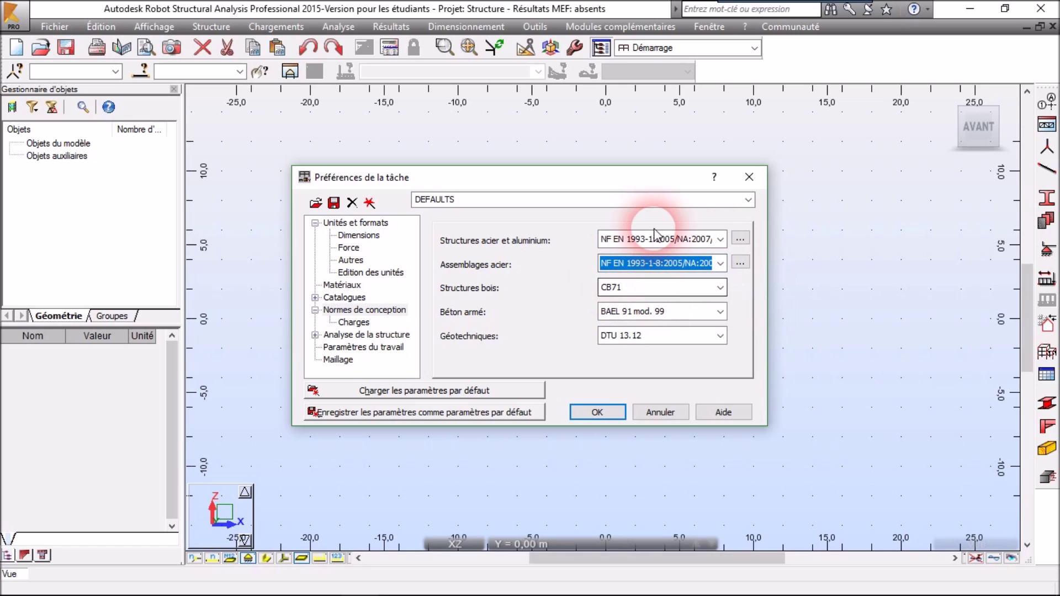
left_click(617, 415)
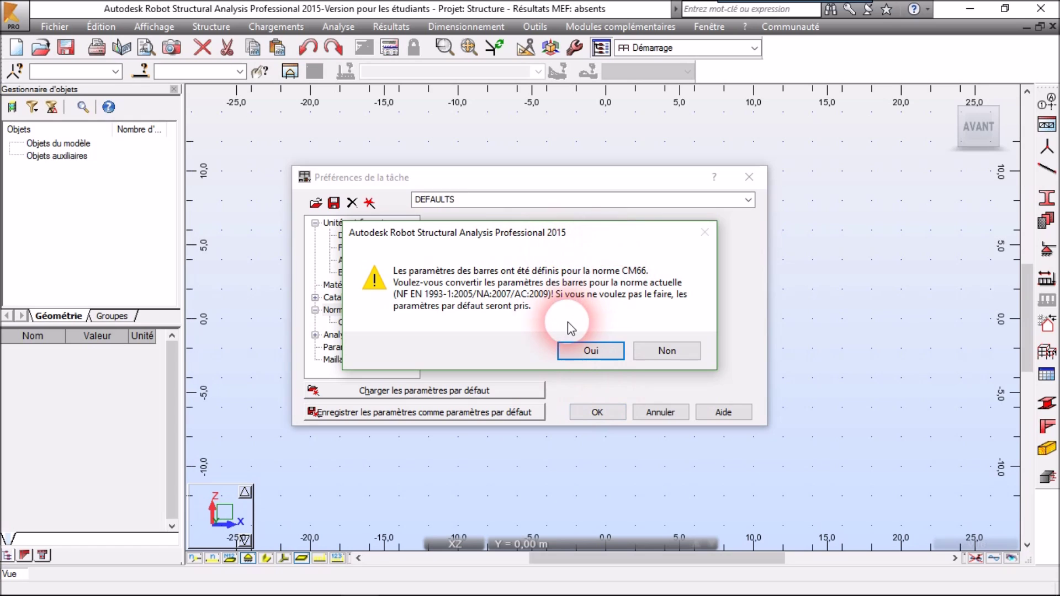
left_click(600, 353)
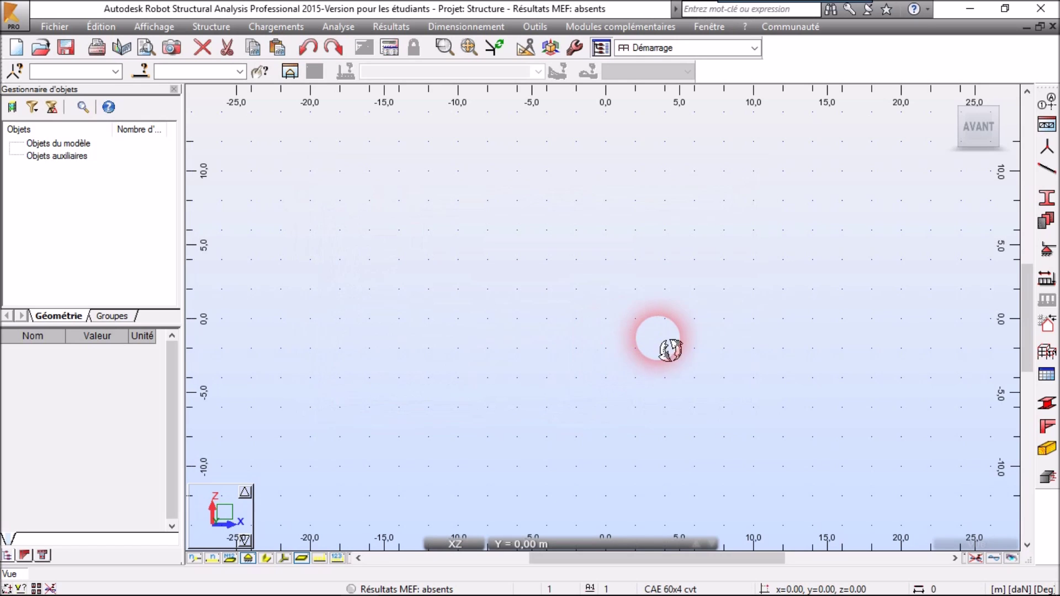
Switch to the Word document to examine the 2D portal frame drawing and its dimensions, then return to Robot Structural Analysis
mouse_move(403, 595)
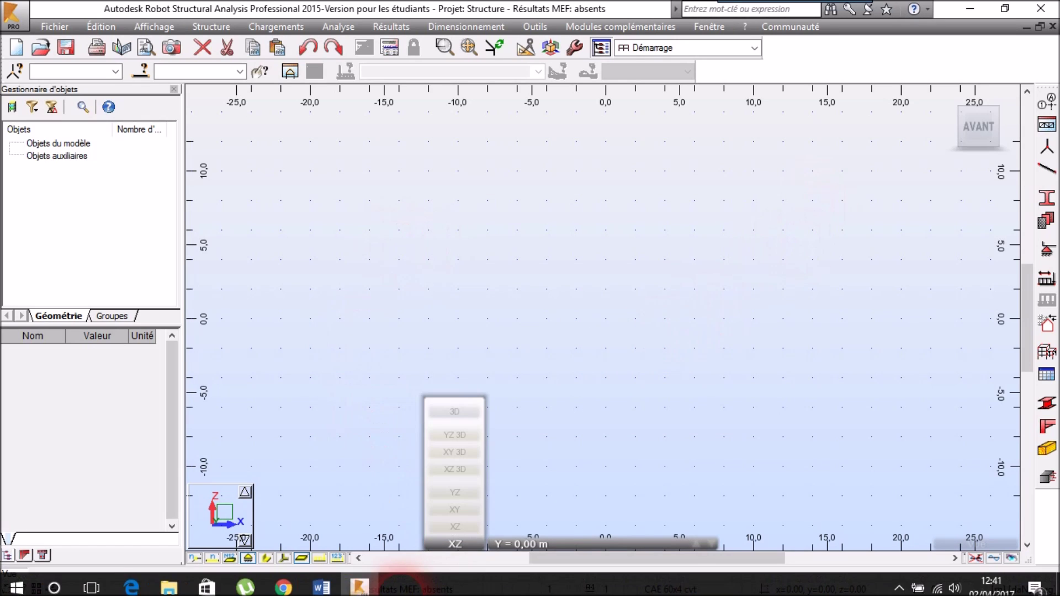
left_click(321, 581)
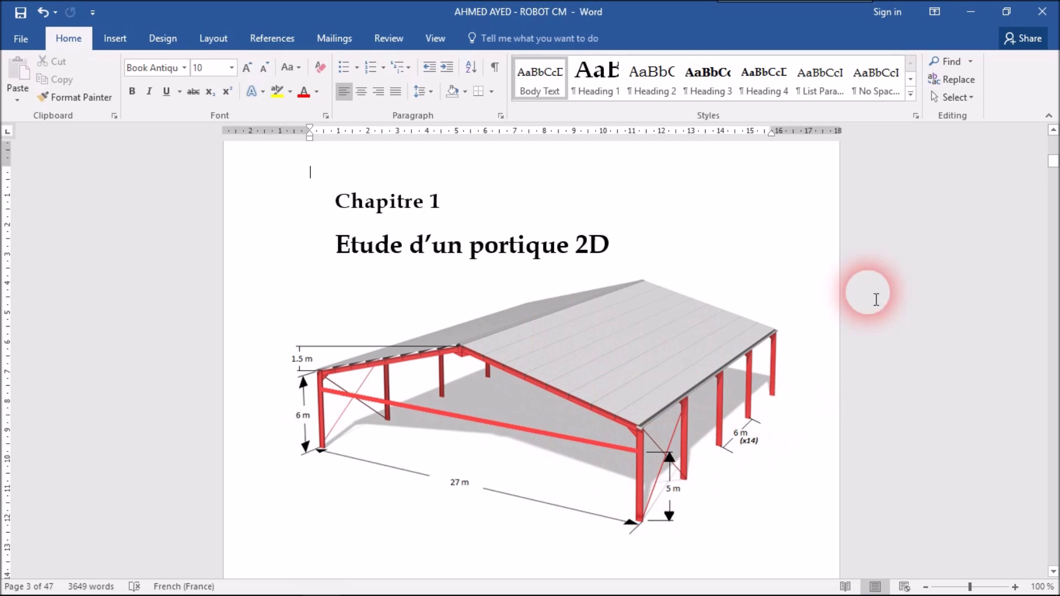
left_click(971, 12)
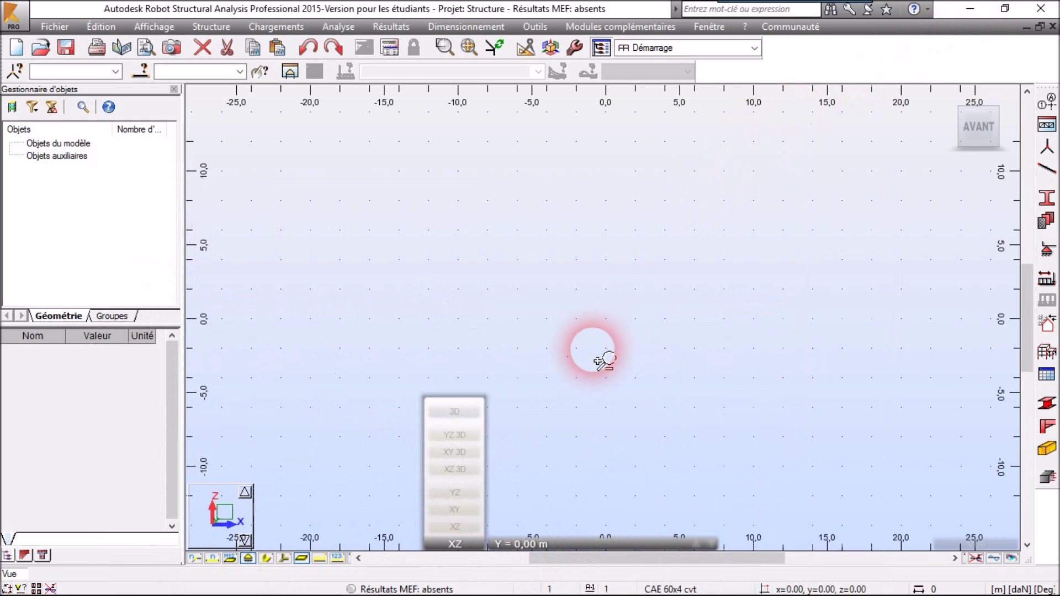
Define Cartesian construction lines along X at positions 0, 13.5 and 27 m
left_click(1049, 103)
left_click_drag(592, 100, 504, 121)
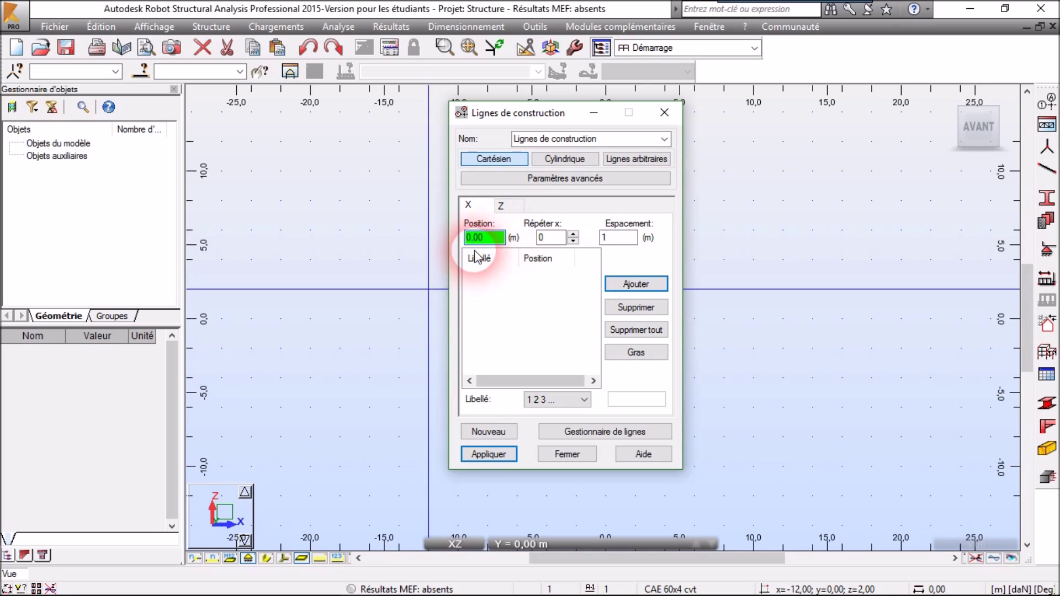
left_click(629, 286)
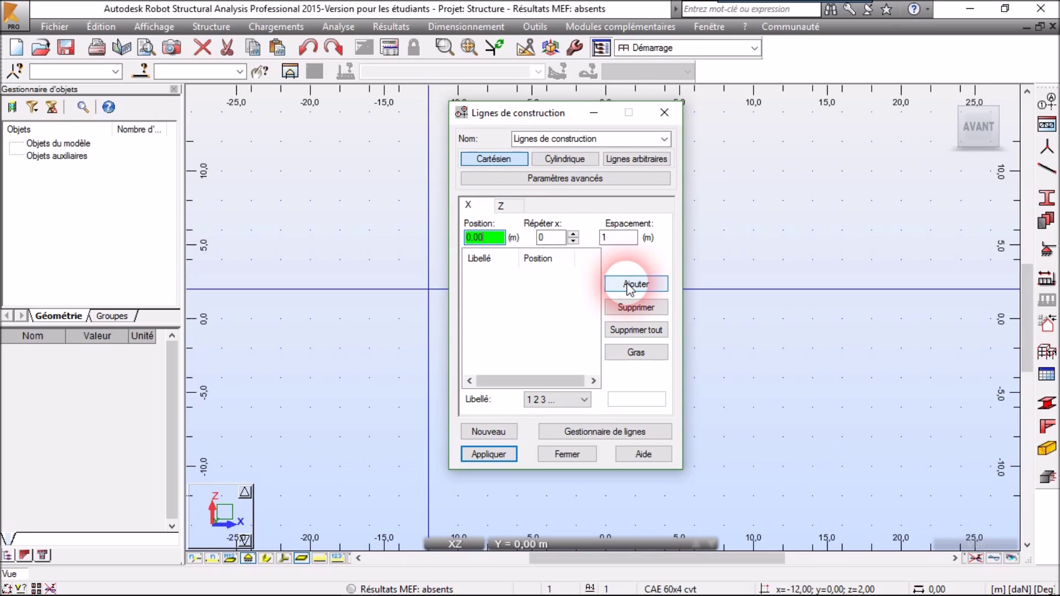
double_click(495, 238)
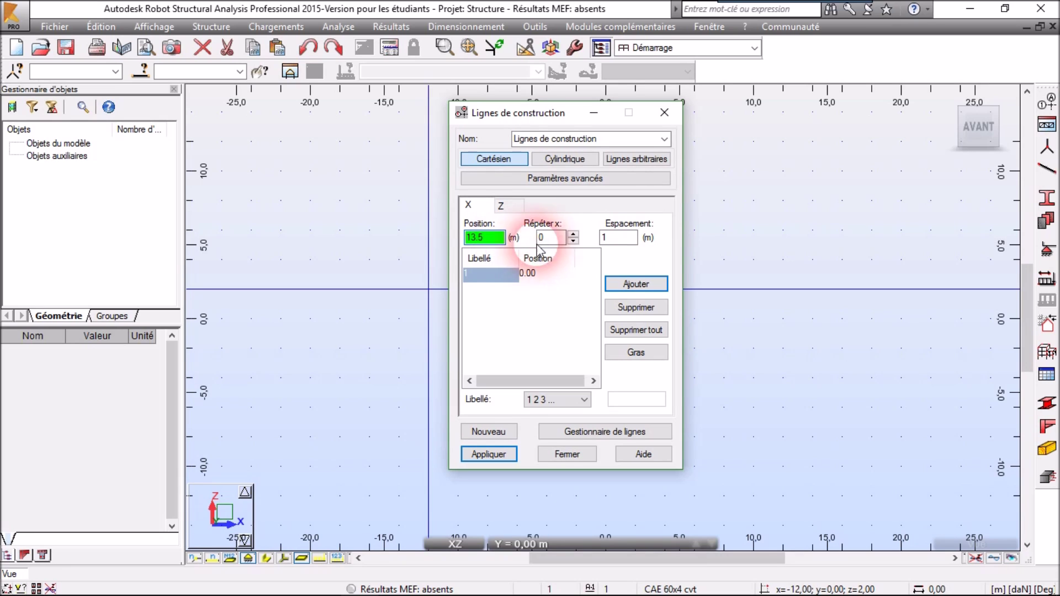
left_click(624, 285)
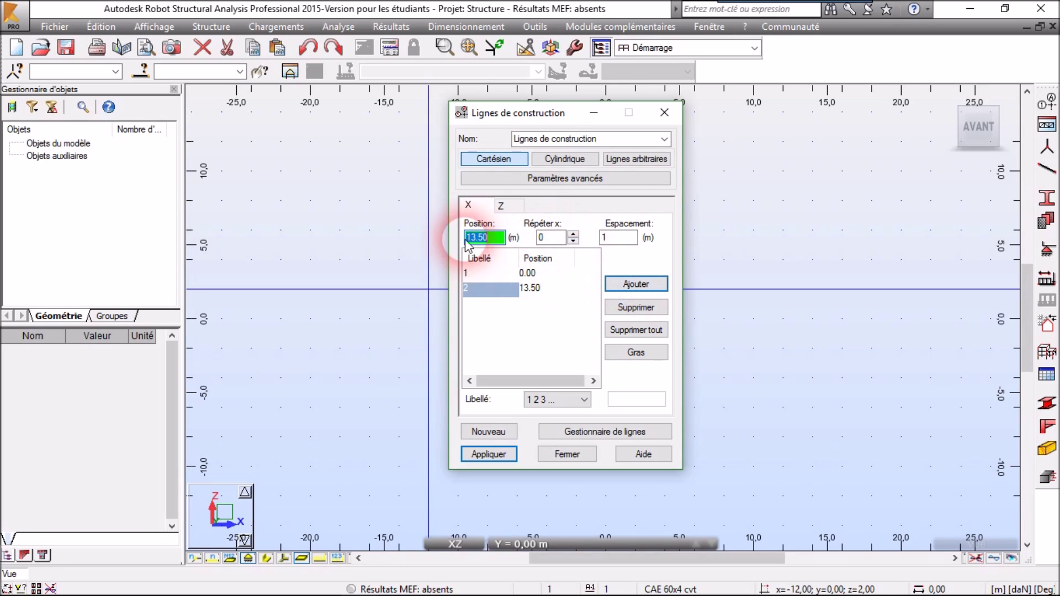
double_click(498, 238)
type("27")
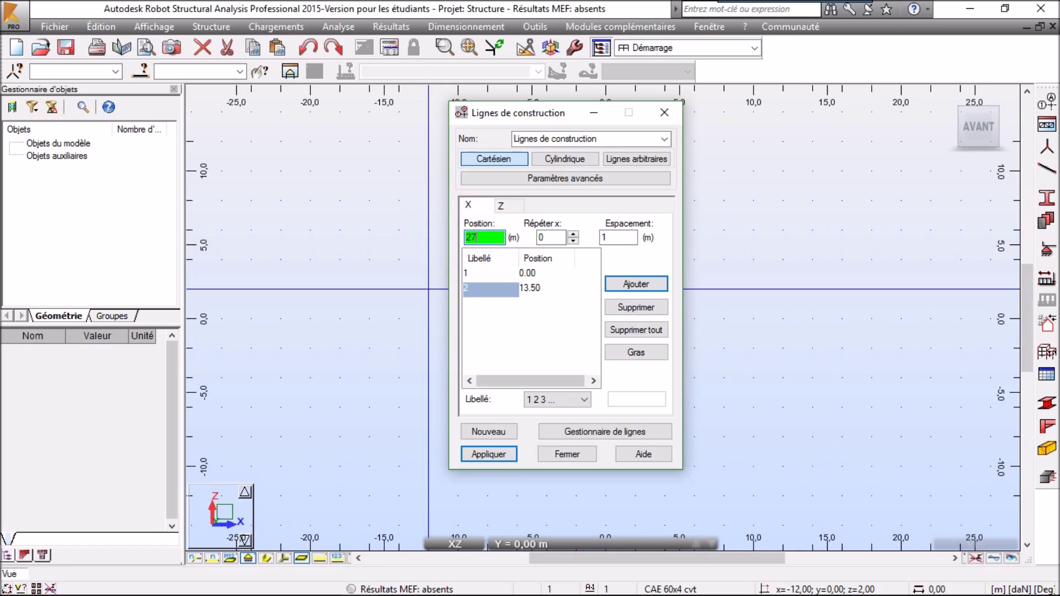
left_click(623, 284)
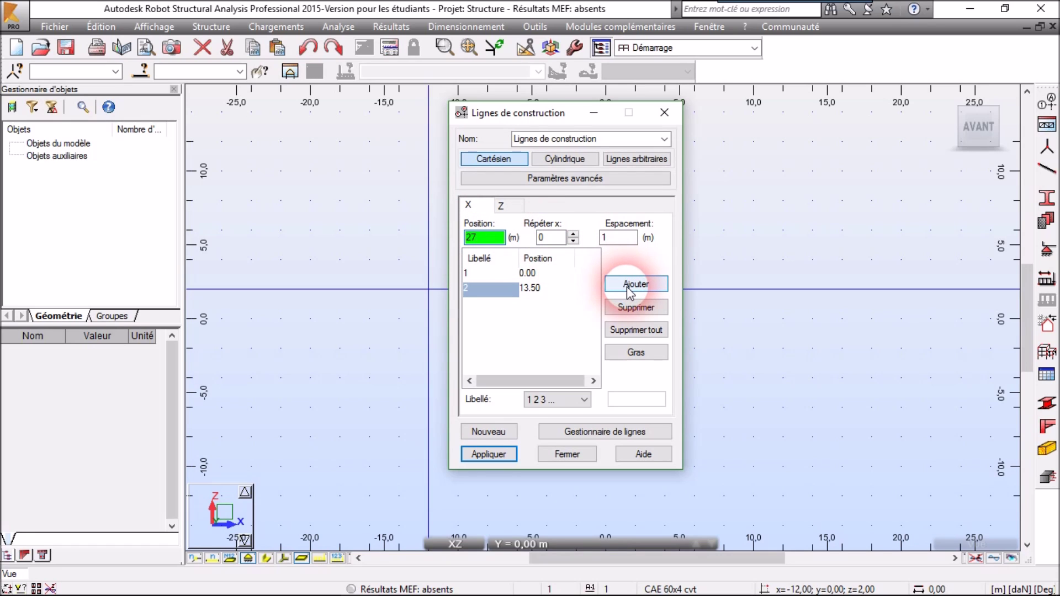
Add construction lines along Z at positions 0, 5, 6 and 7.5 m
left_click(508, 209)
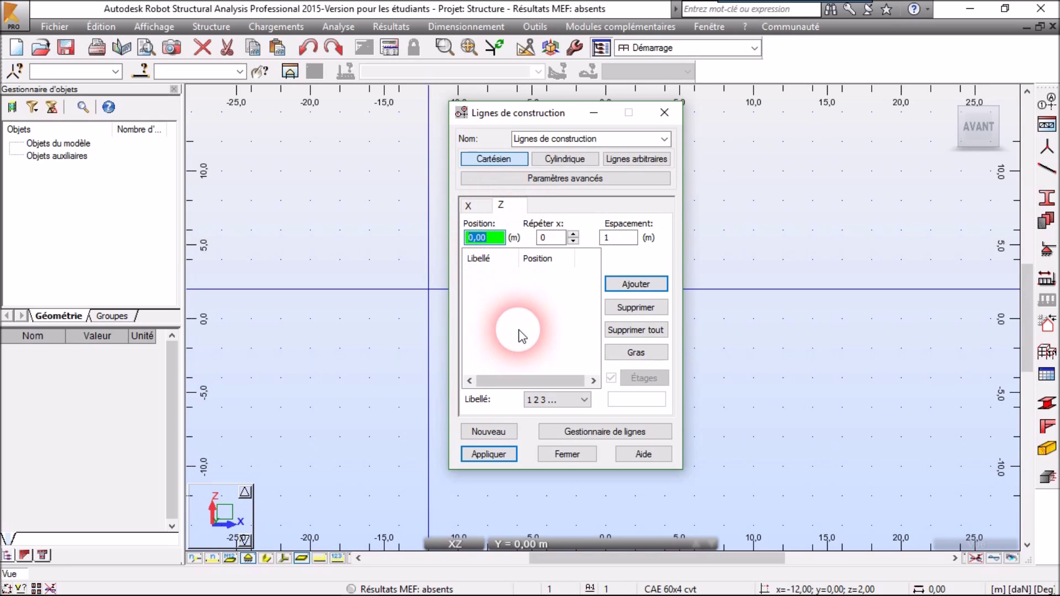
left_click(649, 284)
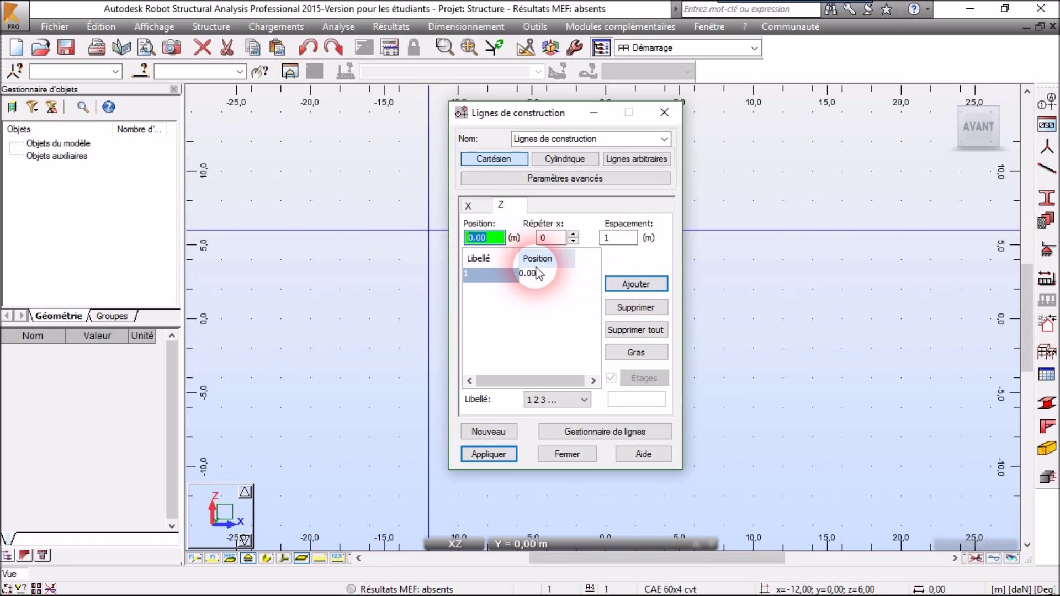
type("5")
left_click(636, 284)
left_click(475, 243)
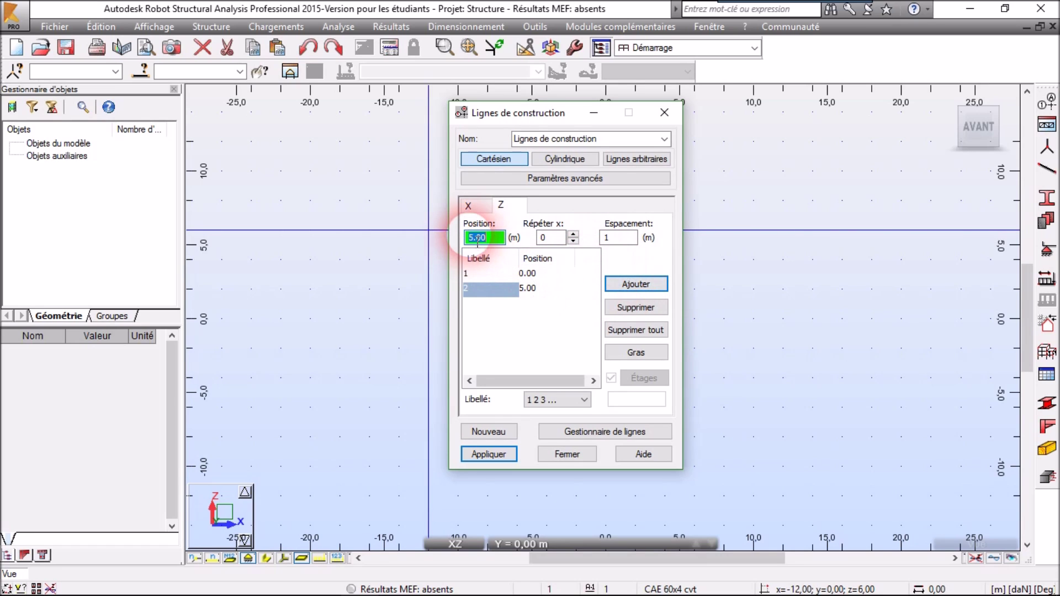
type("6")
left_click(636, 283)
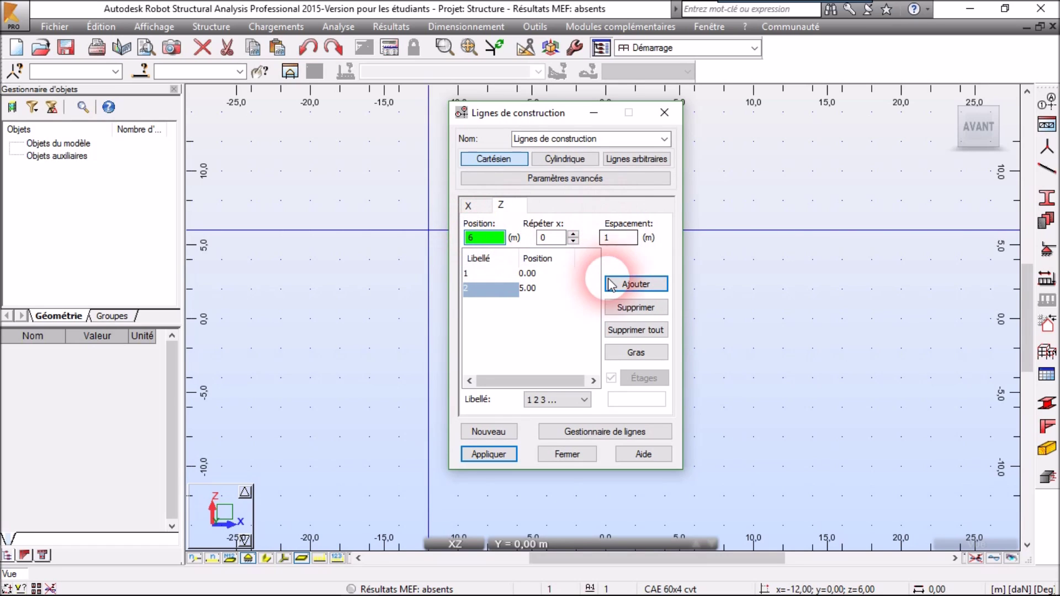
left_click(442, 235)
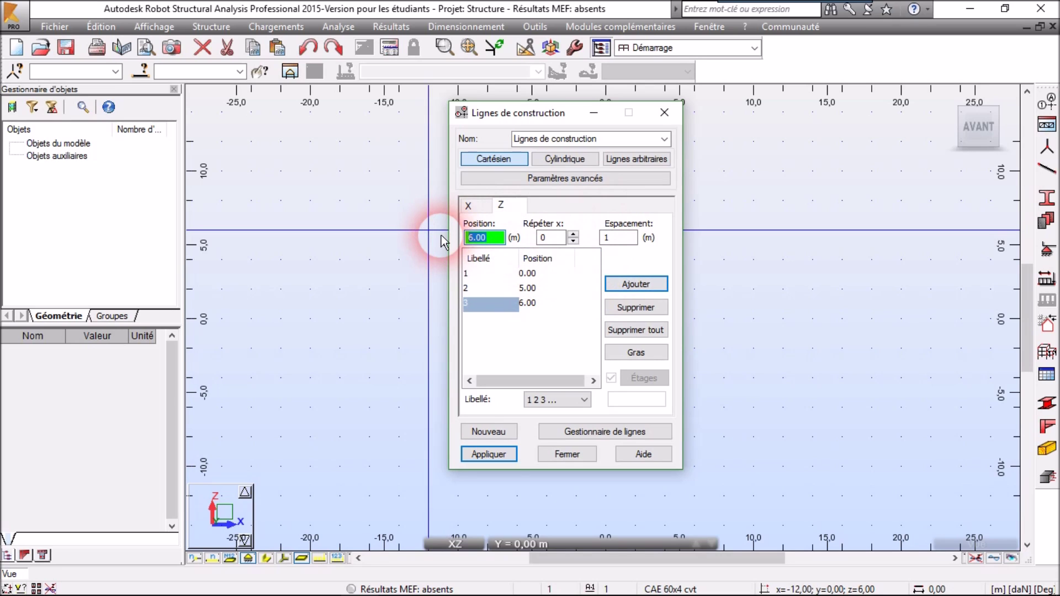
type("7.5")
left_click(638, 285)
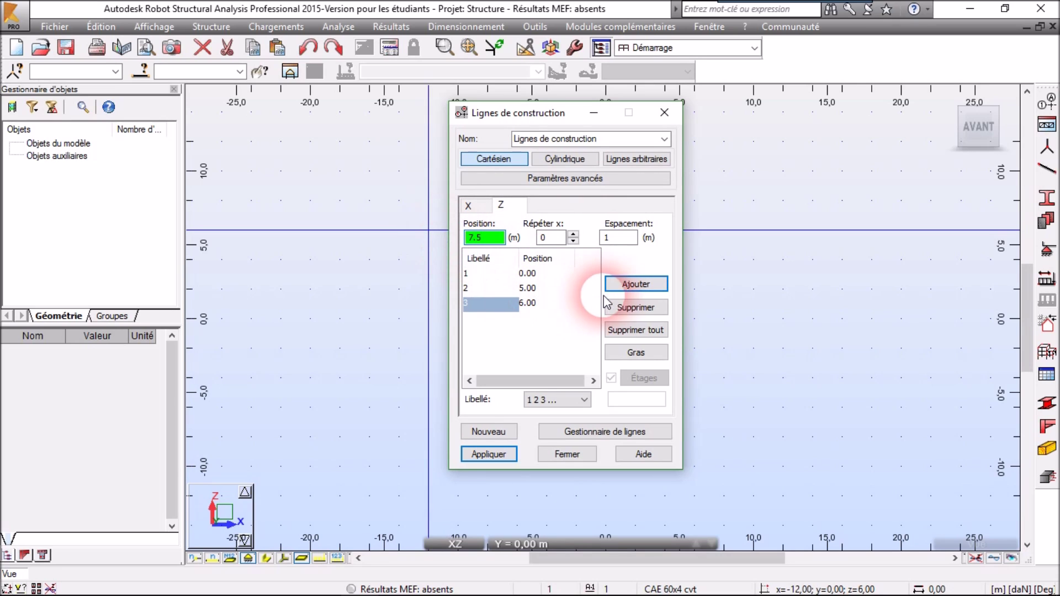
left_click(638, 284)
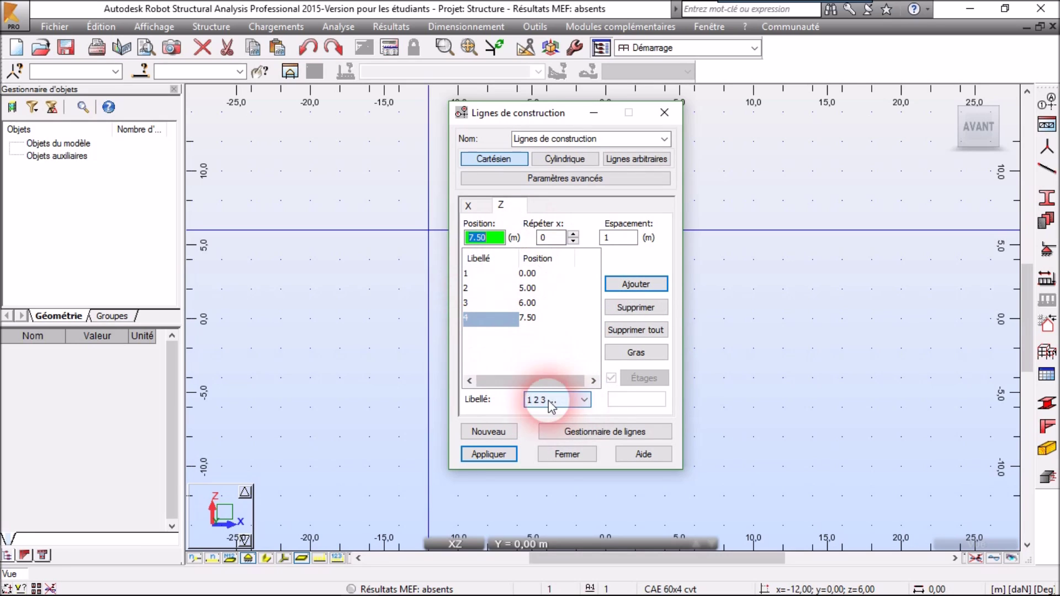
Label the Z construction lines by value and the X lines as A B C, and apply the grid
left_click(577, 405)
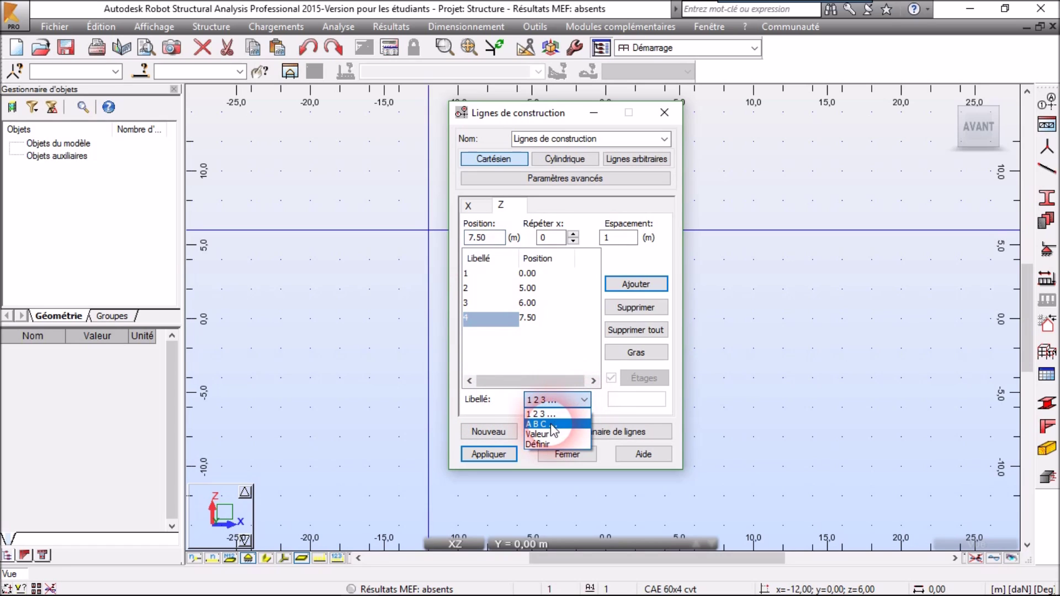
left_click(469, 205)
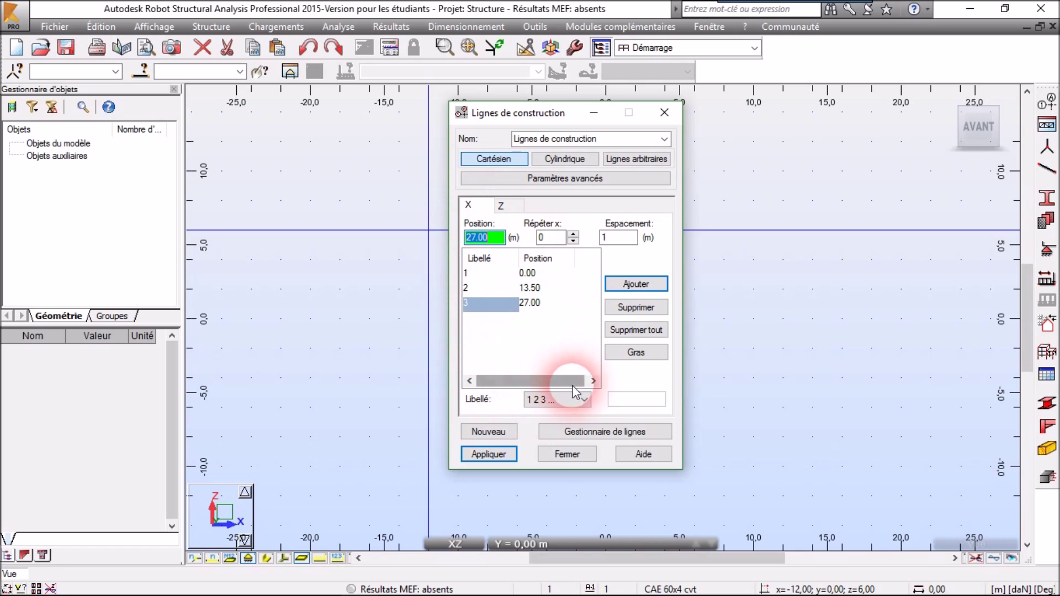
left_click(578, 398)
left_click(548, 423)
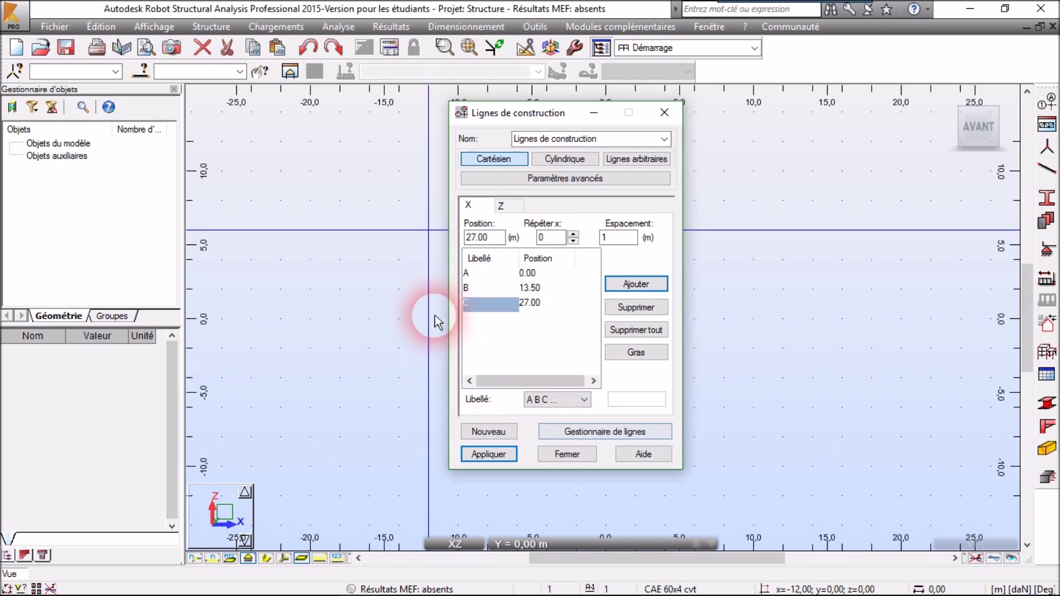
left_click(504, 464)
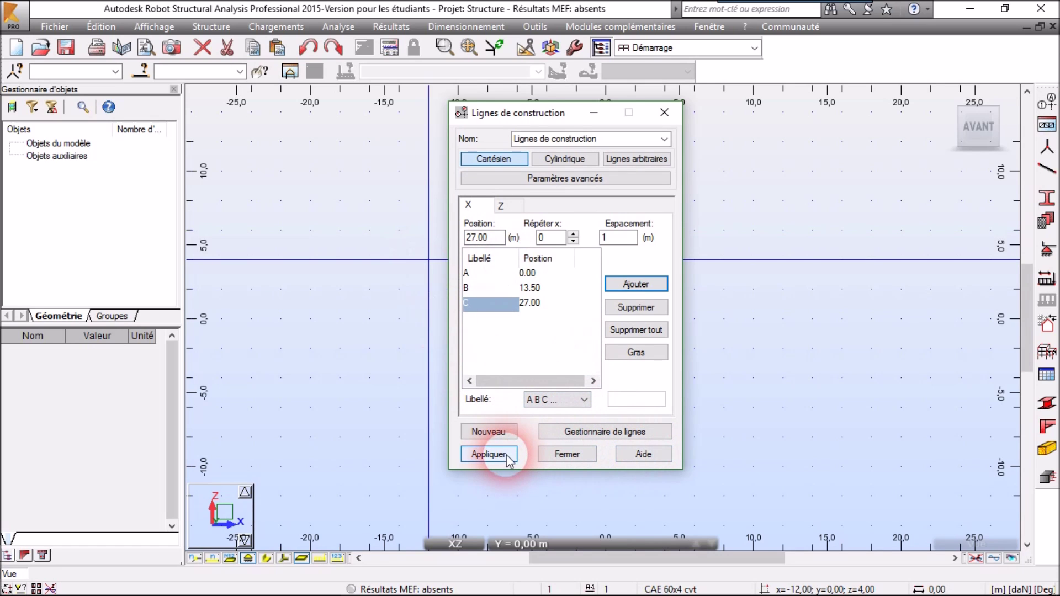
left_click(569, 456)
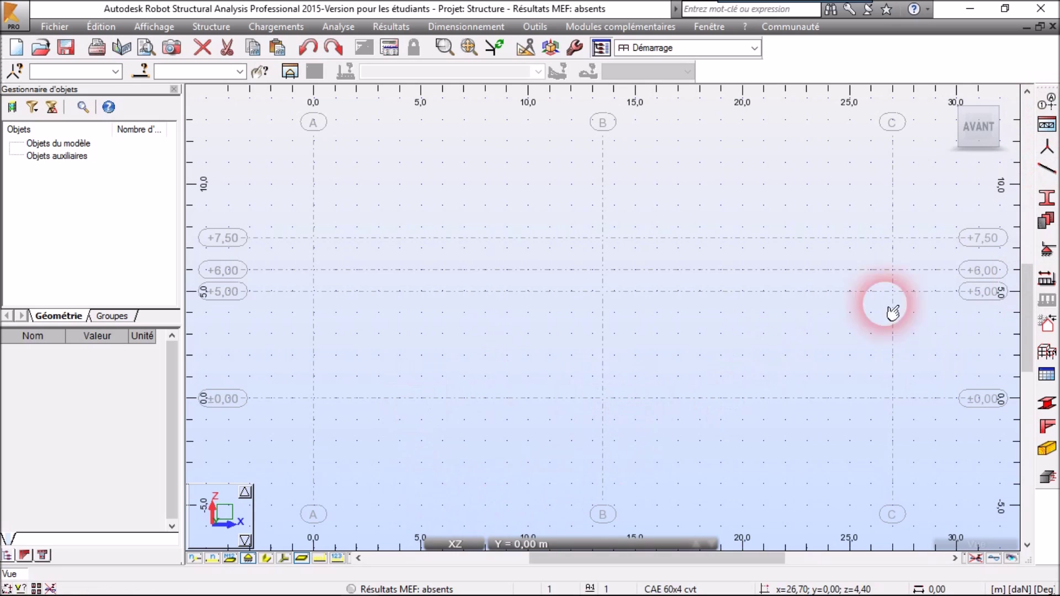
Create a node at the origin, at coordinates 0;0
left_click(1049, 159)
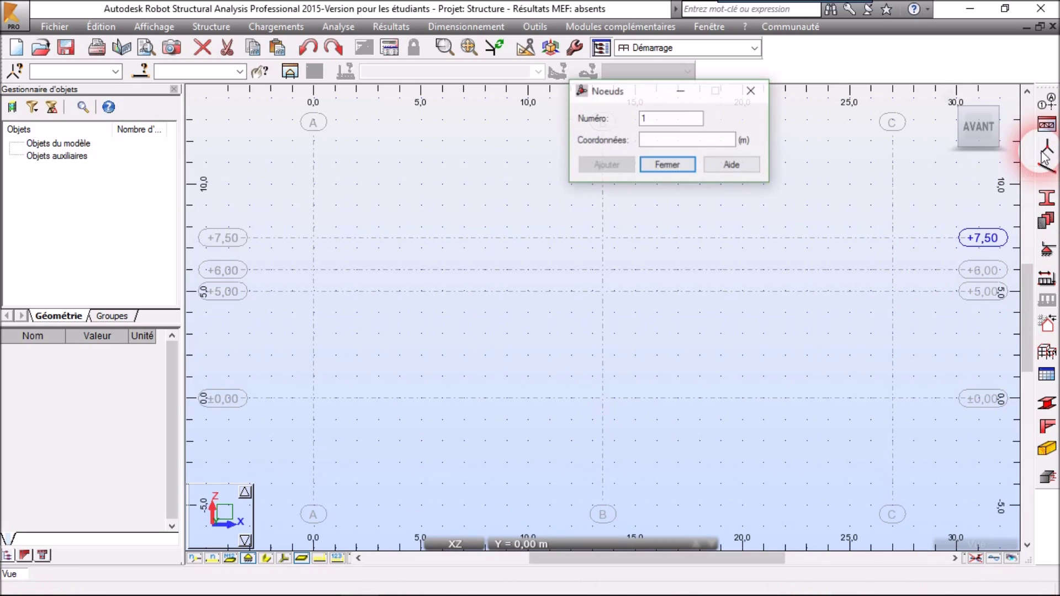
left_click_drag(621, 93, 534, 96)
left_click_drag(606, 142, 479, 139)
type("0")
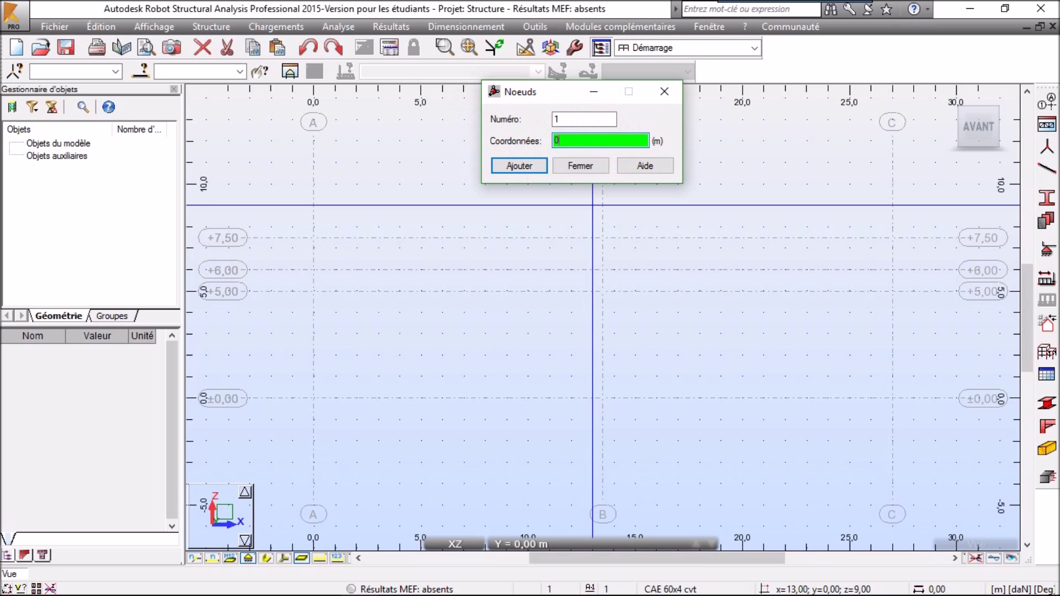
left_click(519, 165)
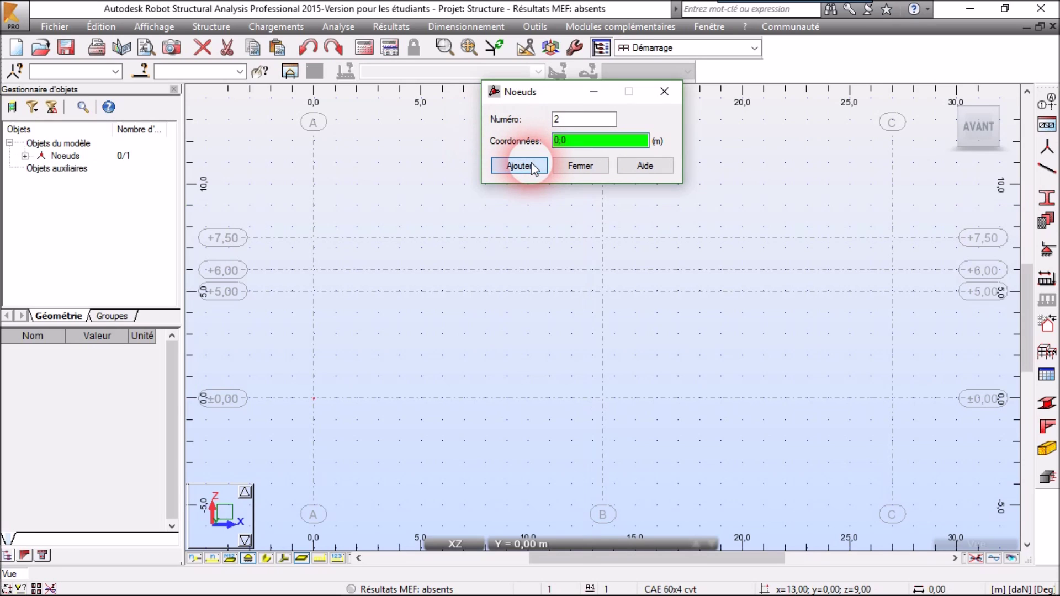
Add two nodes on axis A at coordinates 0;5 and 0;6
left_click(572, 142)
left_click_drag(585, 149, 546, 145)
type("0;")
left_click(532, 167)
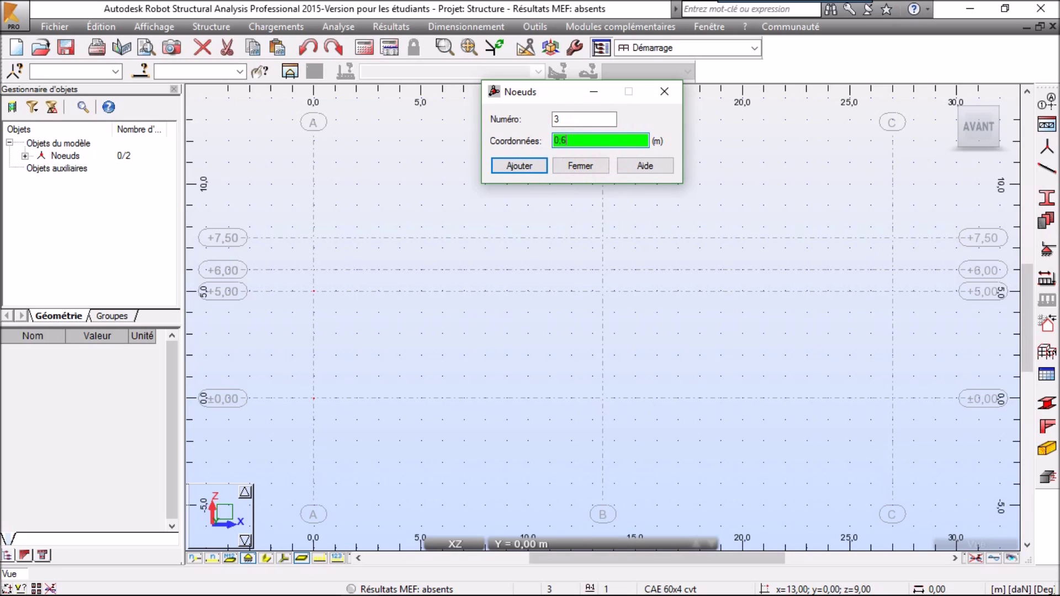
left_click(511, 167)
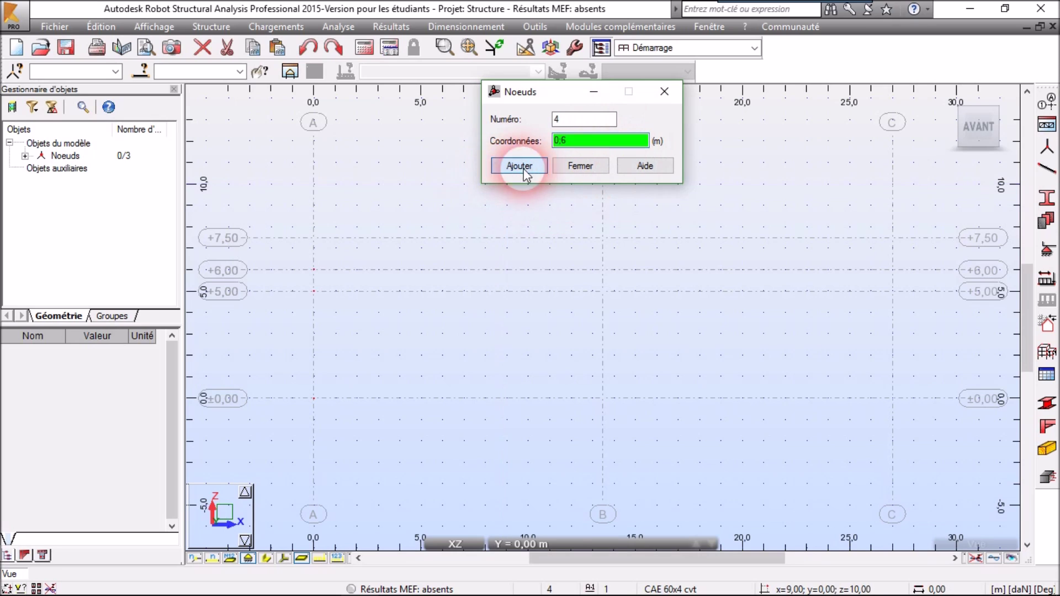
Add two nodes on axis B at coordinates 13.5;5 and 13.5;7.5, and finish node creation
left_click_drag(544, 143, 607, 148)
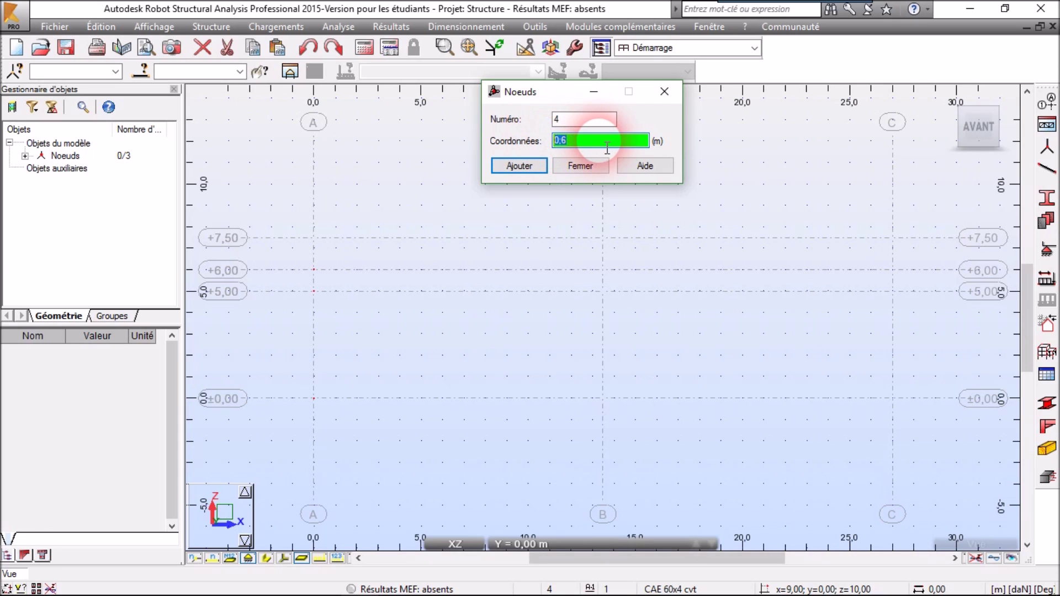
type("13.5;5")
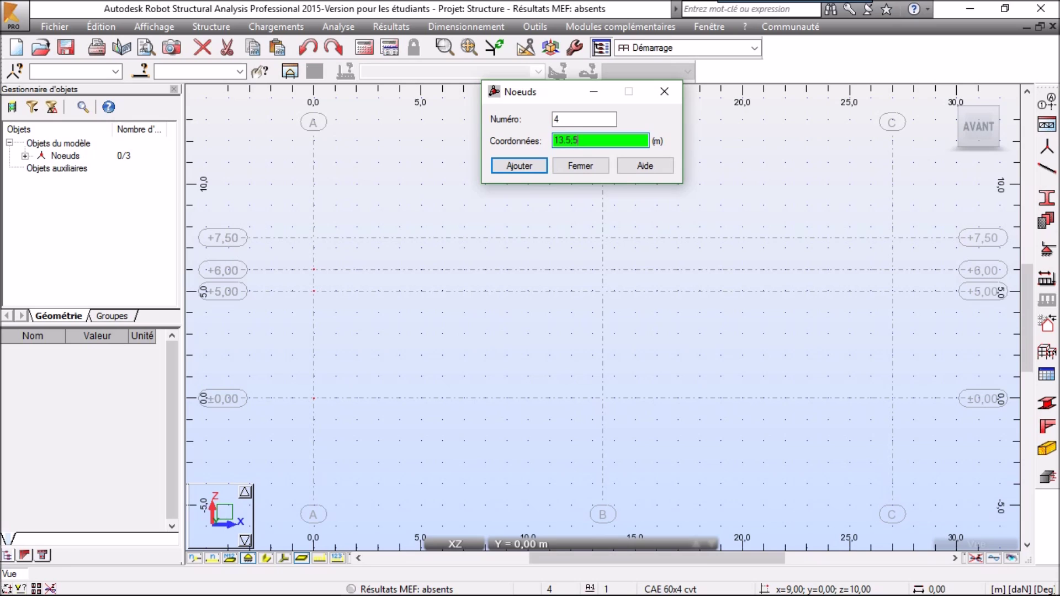
left_click(521, 167)
left_click_drag(555, 142, 594, 148)
left_click(519, 167)
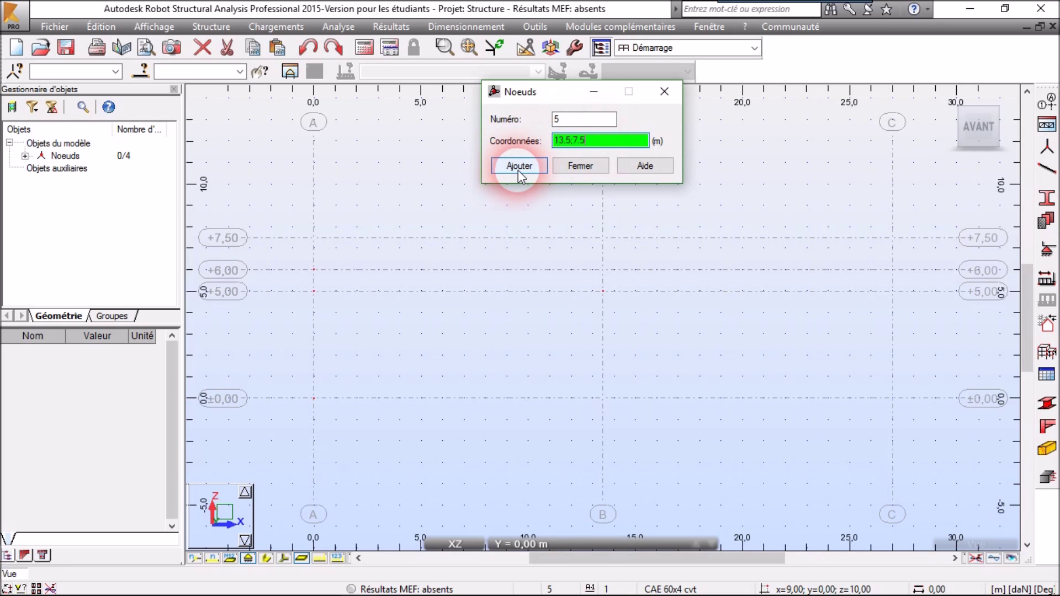
left_click(588, 169)
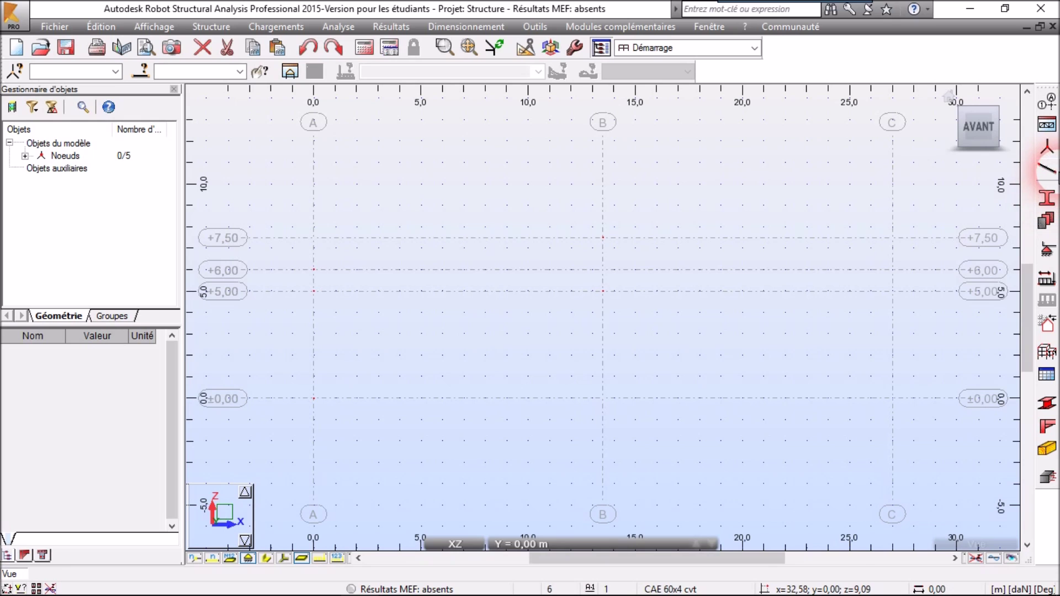
Turn on the display of node numbers in the view's display attributes and apply it
left_click(154, 26)
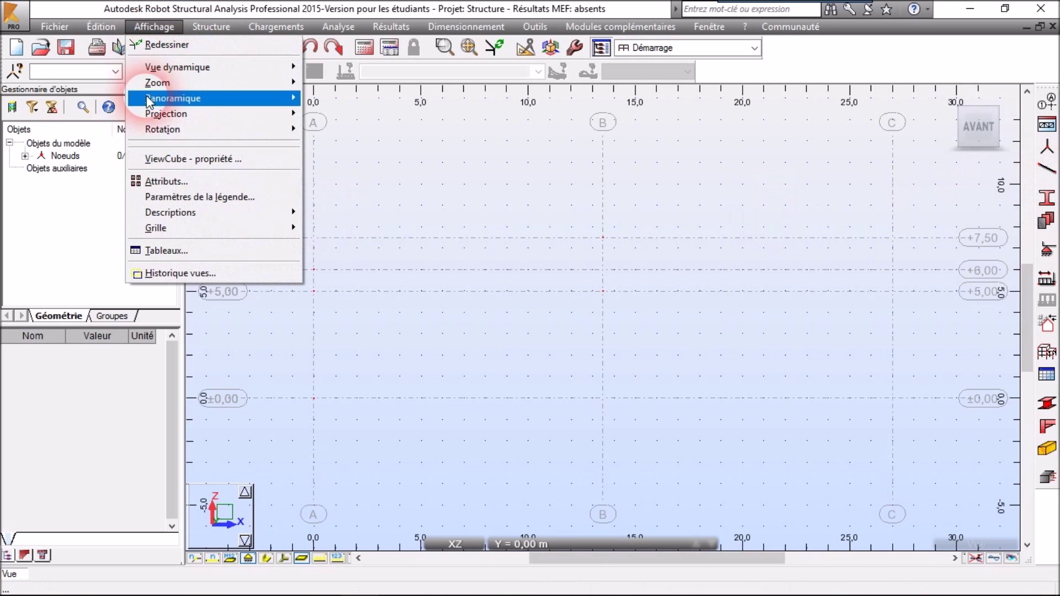
left_click(160, 182)
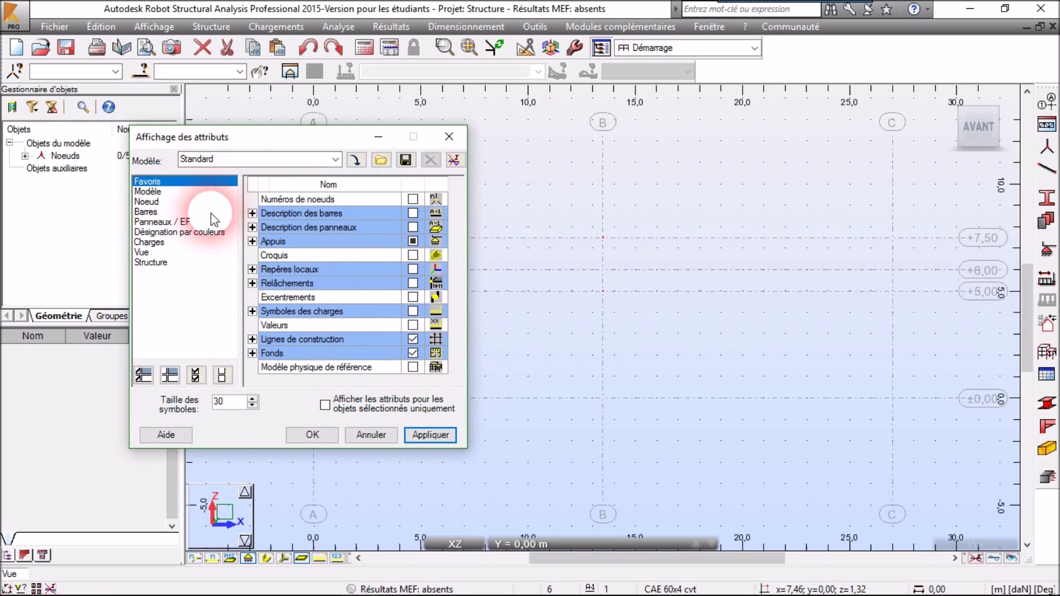
left_click(413, 199)
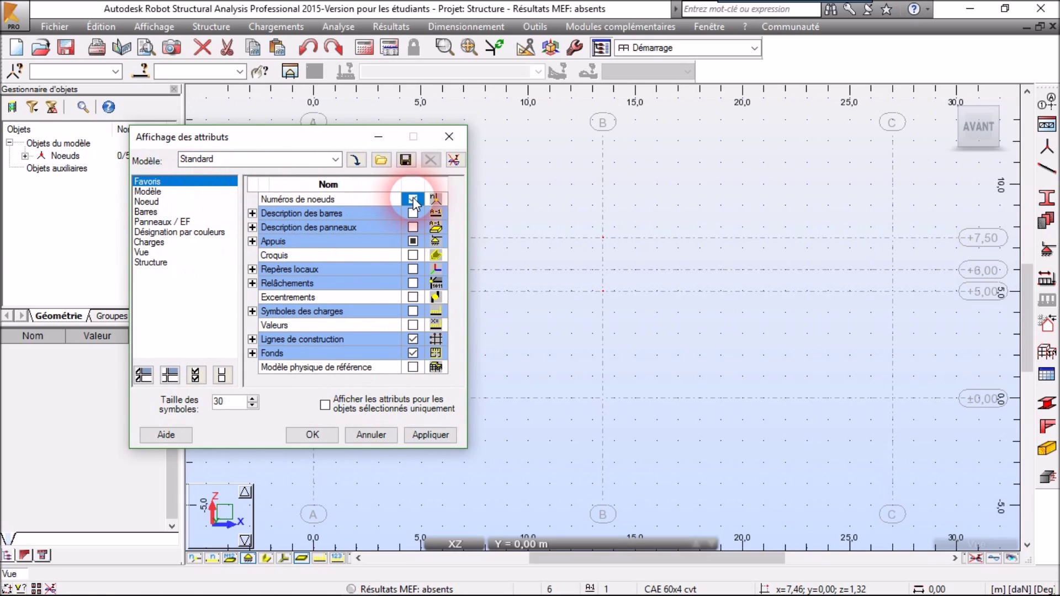
left_click(431, 434)
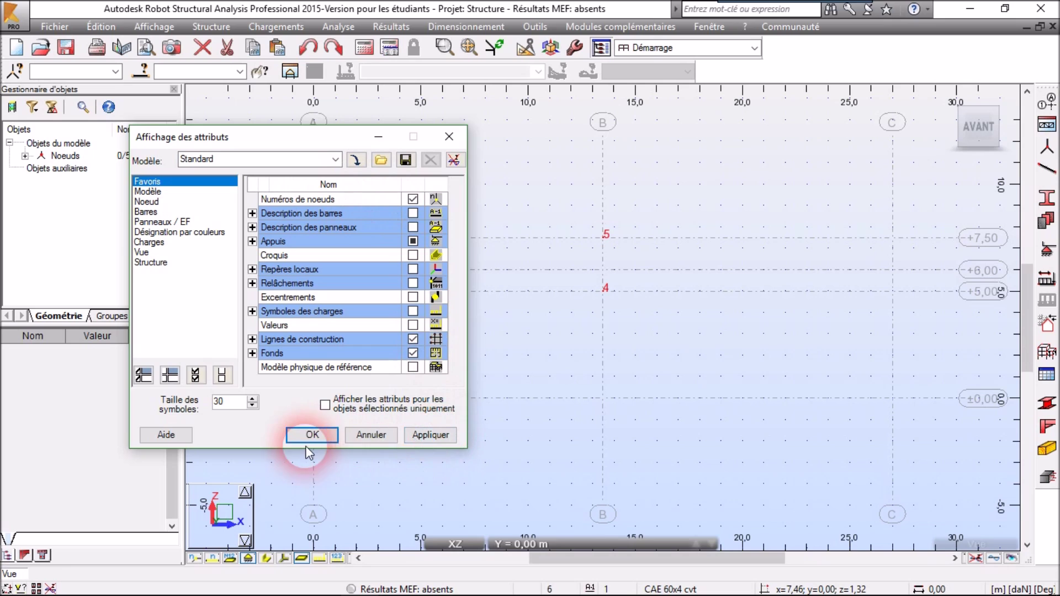
left_click(307, 441)
left_click(337, 431)
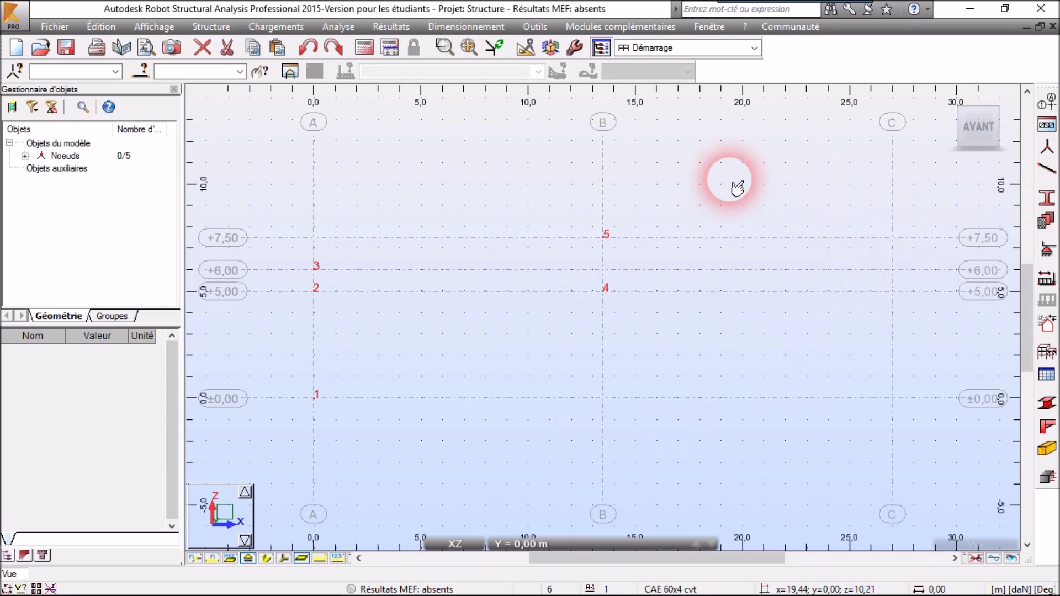
Start defining bars and consult the profile table in the Word document for the Poteau to Montant rows
left_click(1046, 175)
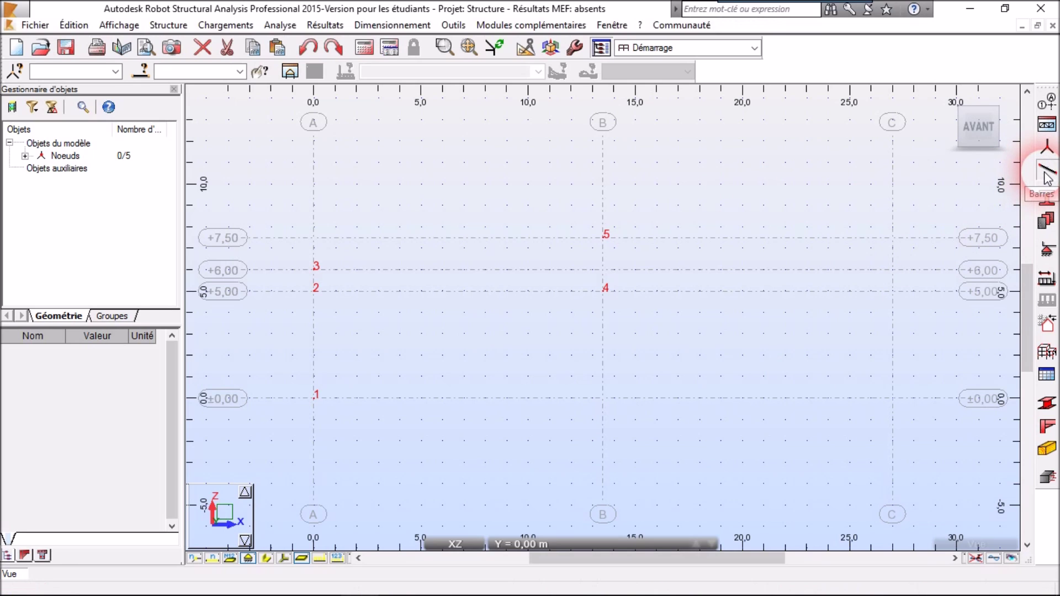
left_click_drag(615, 94, 552, 78)
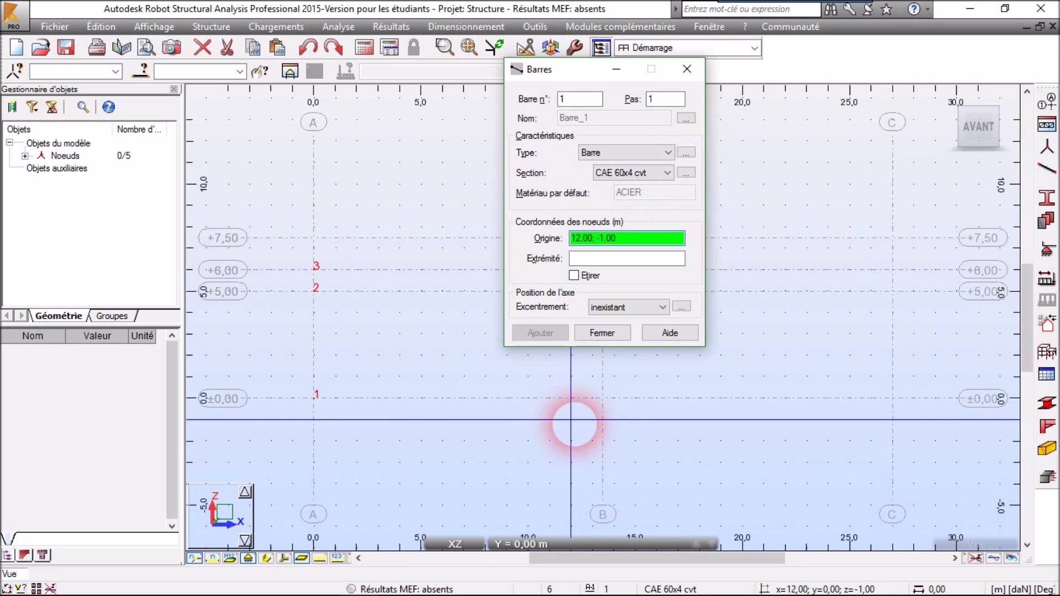
mouse_move(362, 595)
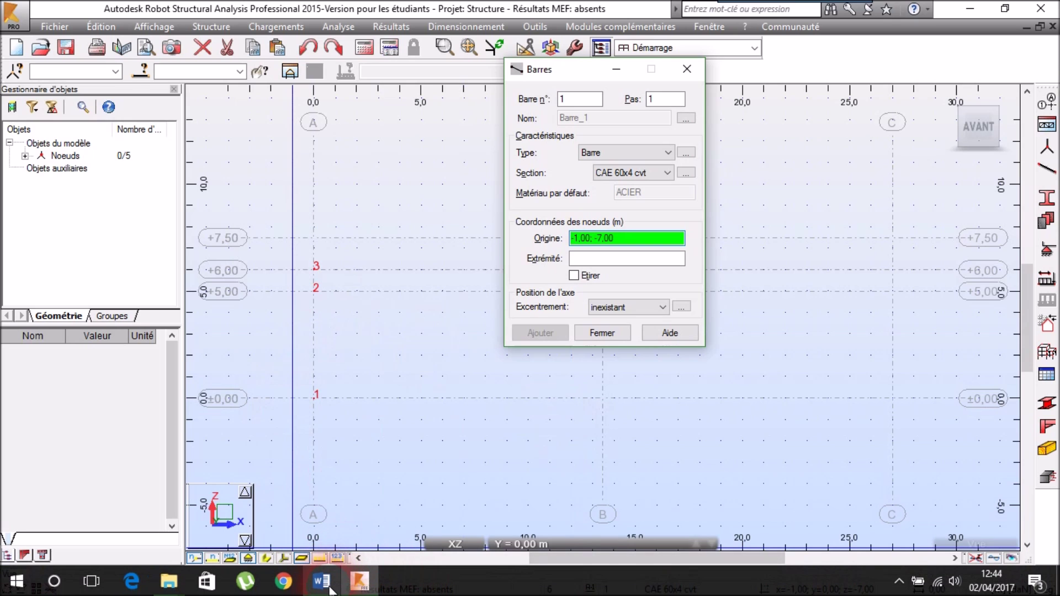
left_click(326, 585)
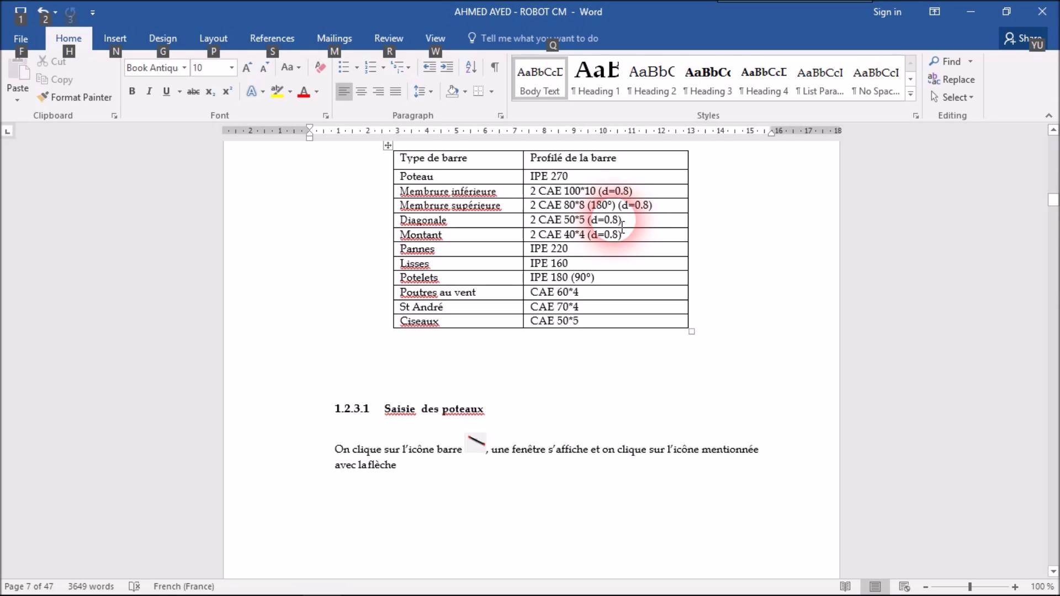
left_click(570, 220)
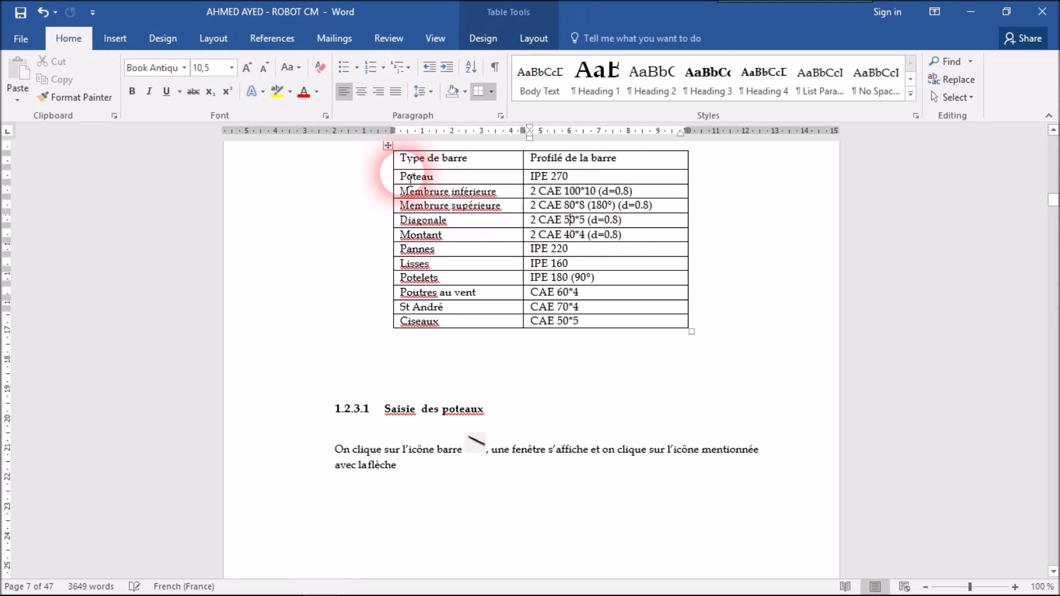
left_click_drag(410, 177, 569, 236)
left_click(967, 9)
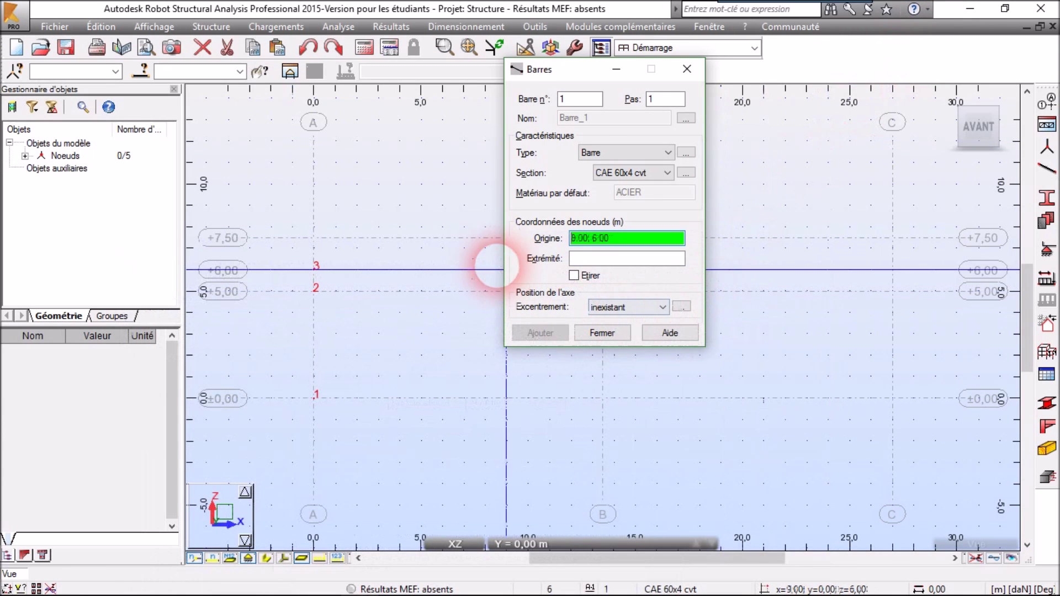
Create a bar type for the columns, named "Poteau_" followed by the author's surname, with the default buckling parameters
left_click(685, 154)
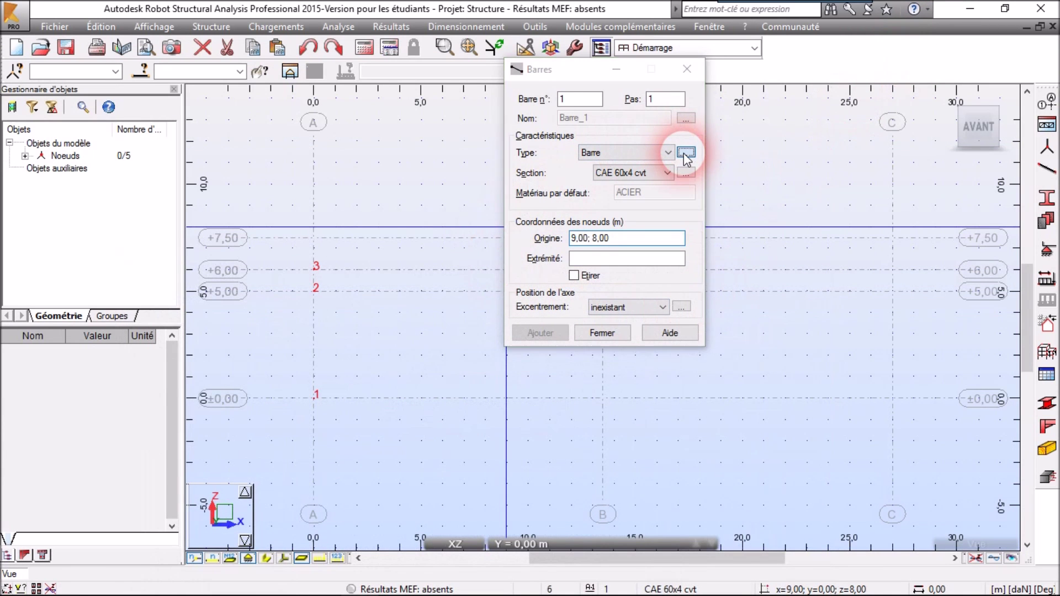
left_click_drag(539, 97, 456, 81)
double_click(421, 96)
type("Poteau_Ayed")
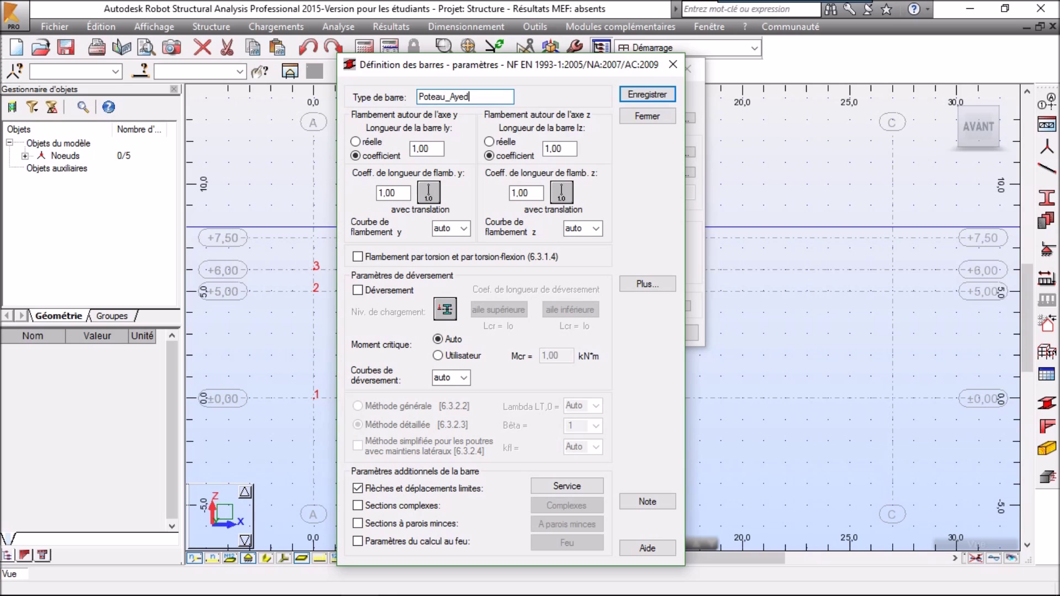
left_click(647, 117)
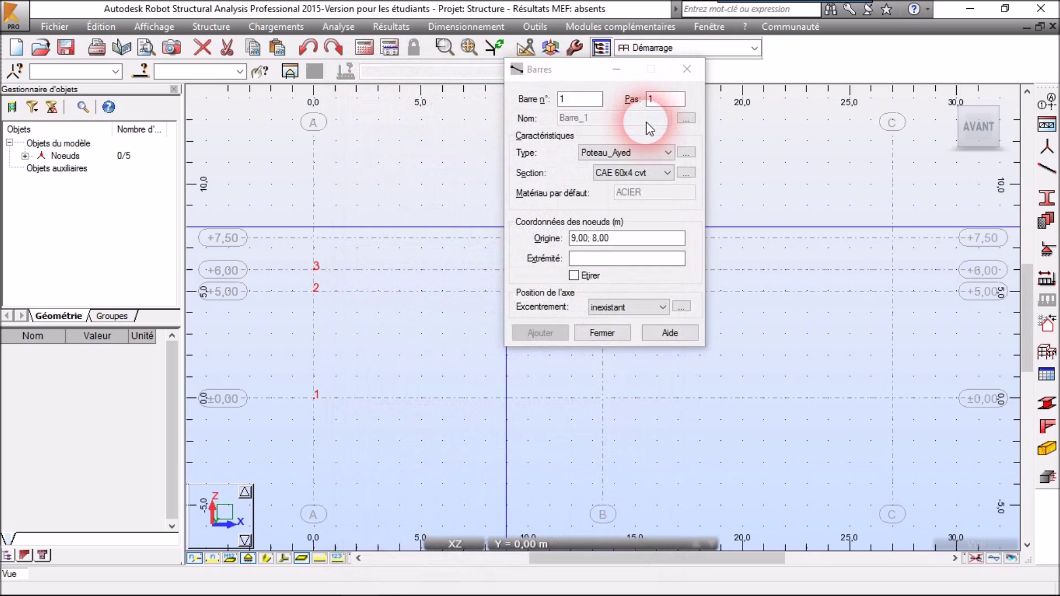
Add an IPE 270 section from the IPE family of the France profile database for the column bars
left_click(688, 174)
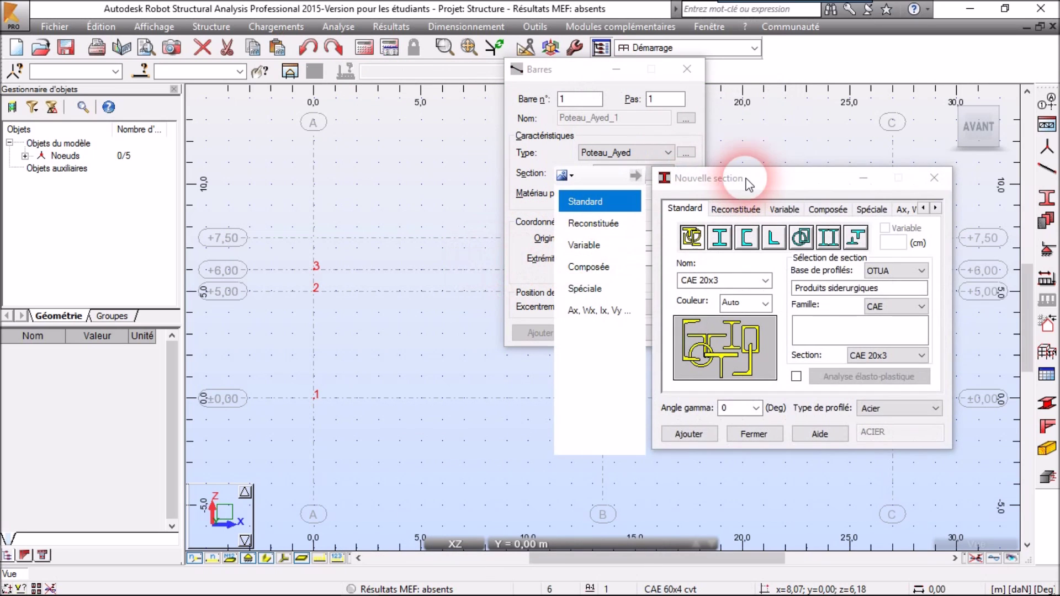
left_click_drag(749, 184, 636, 161)
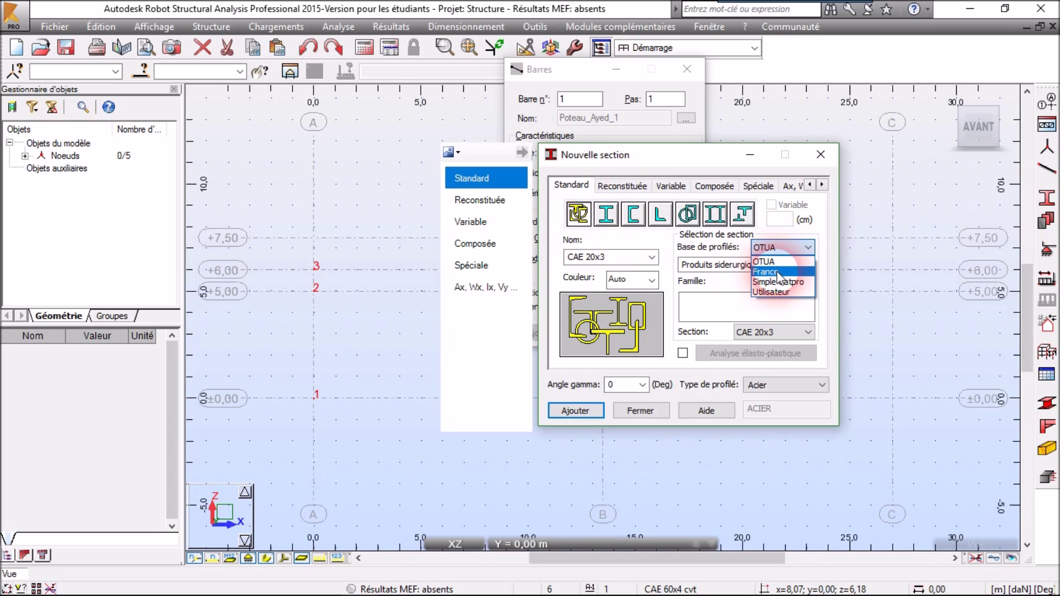
left_click(776, 271)
left_click(795, 286)
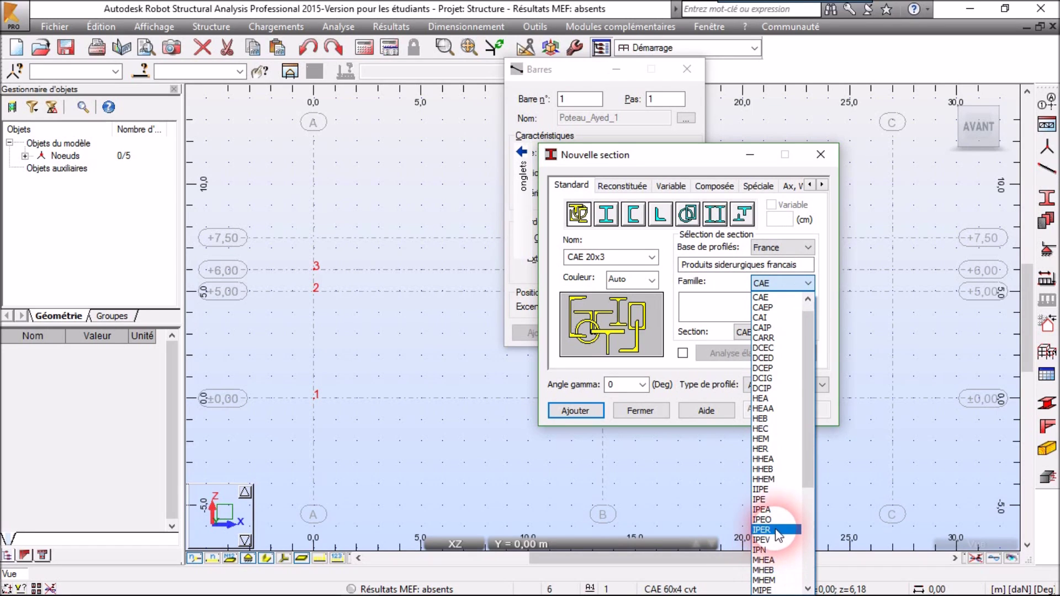
left_click(776, 499)
left_click(791, 333)
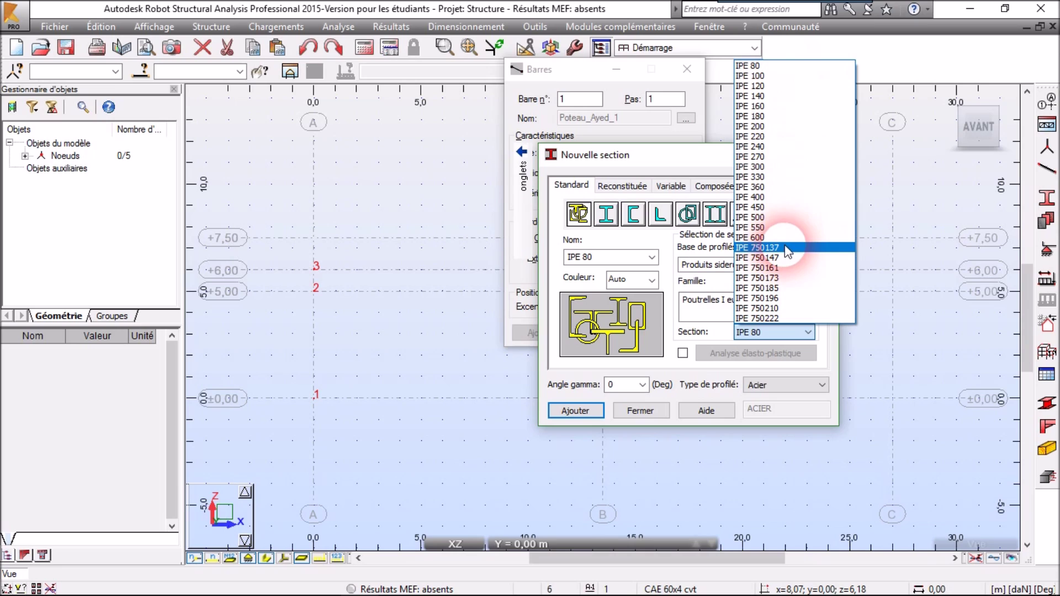
left_click(785, 157)
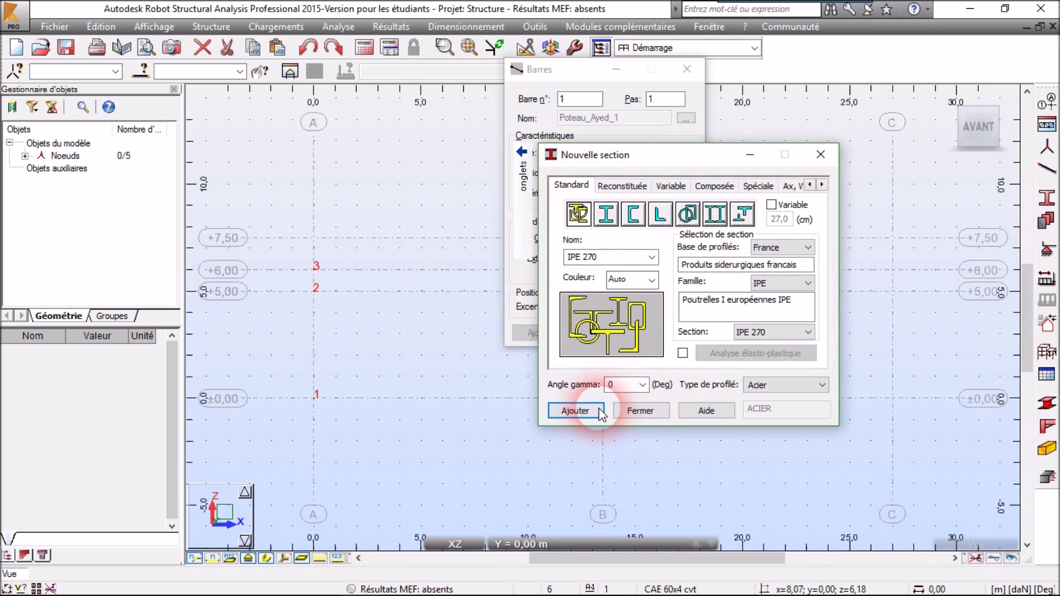
left_click(639, 411)
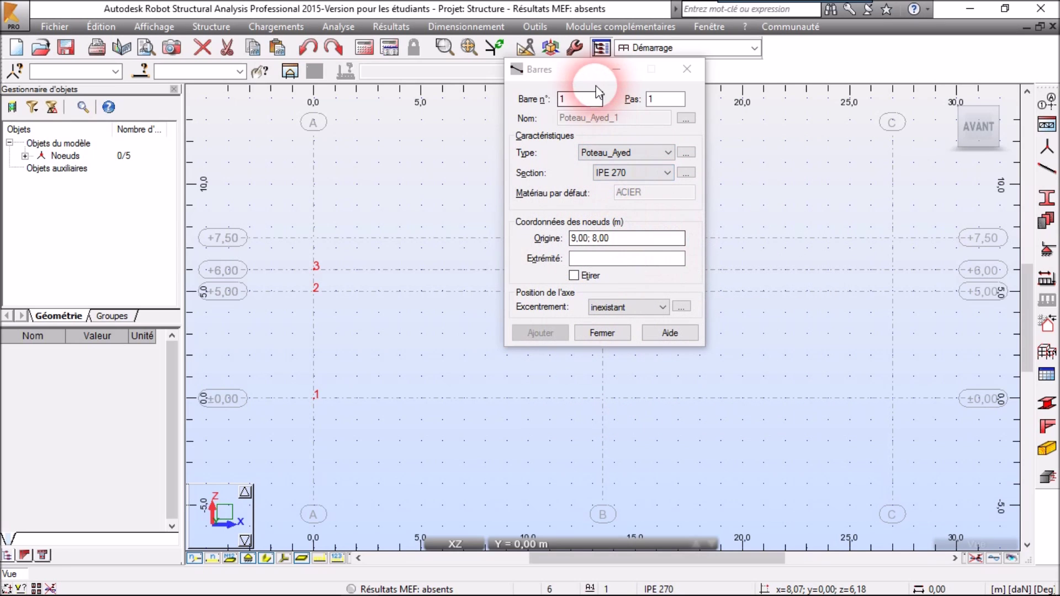
Activate the bar's origin entry and restrict cursor snapping to nodes, disabling construction lines, grid and objects
left_click_drag(525, 69, 618, 77)
left_click(718, 245)
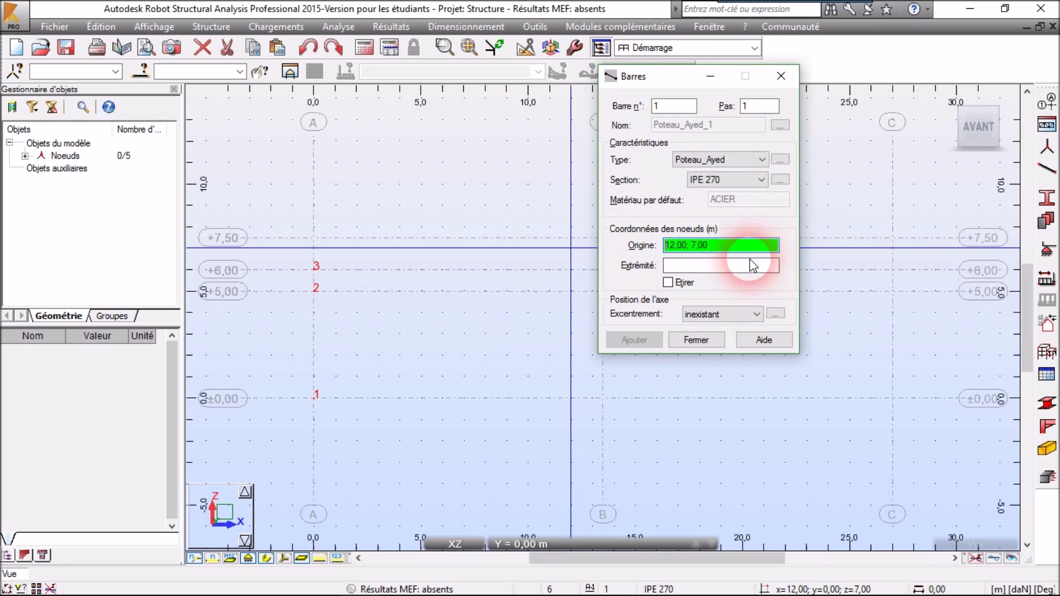
left_click_drag(718, 247, 688, 257)
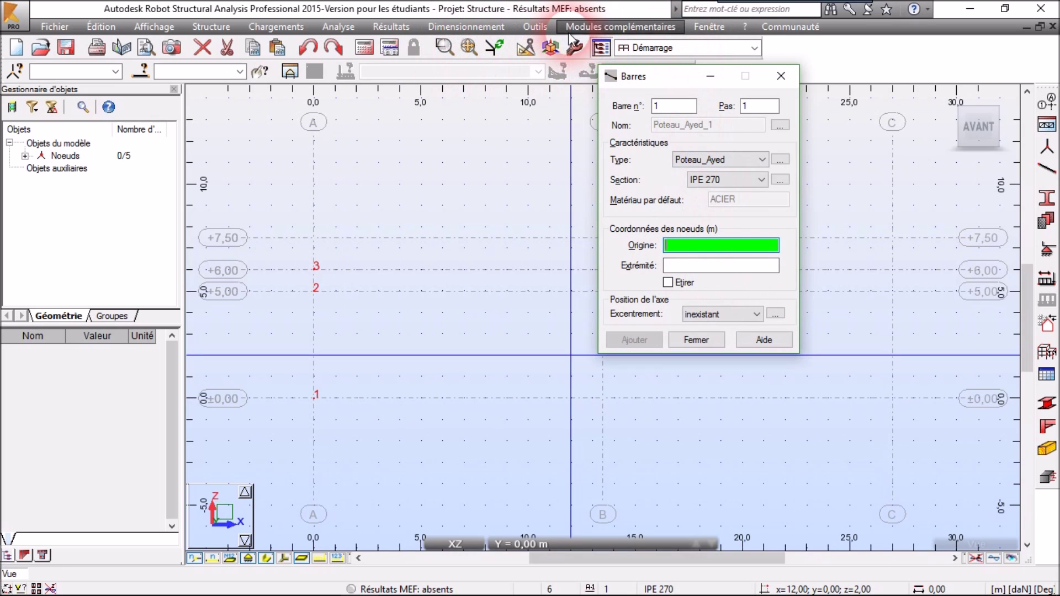
left_click(535, 27)
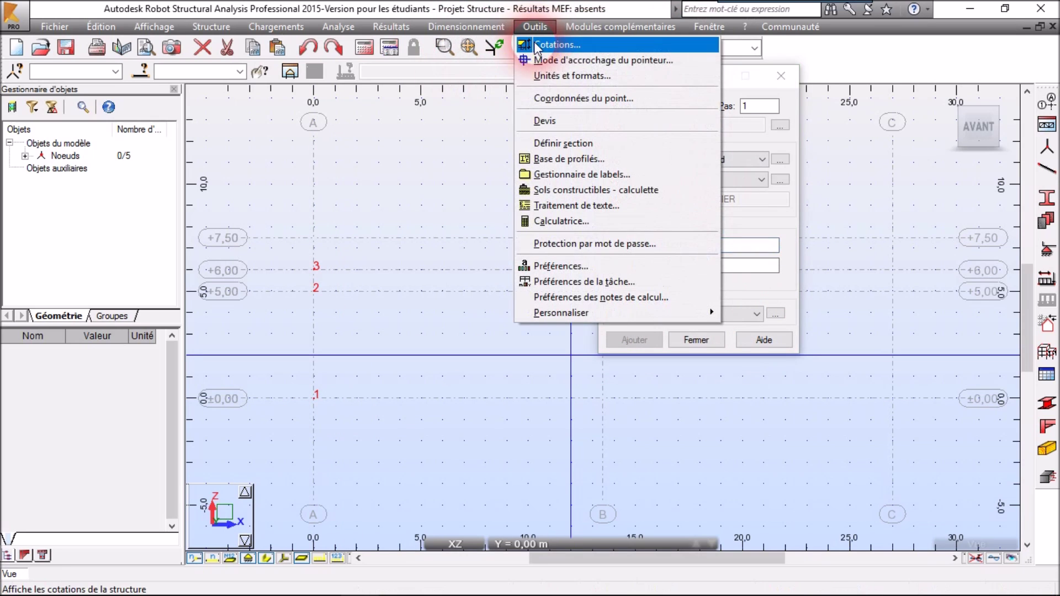
left_click(565, 61)
left_click(844, 134)
left_click(844, 147)
left_click(844, 165)
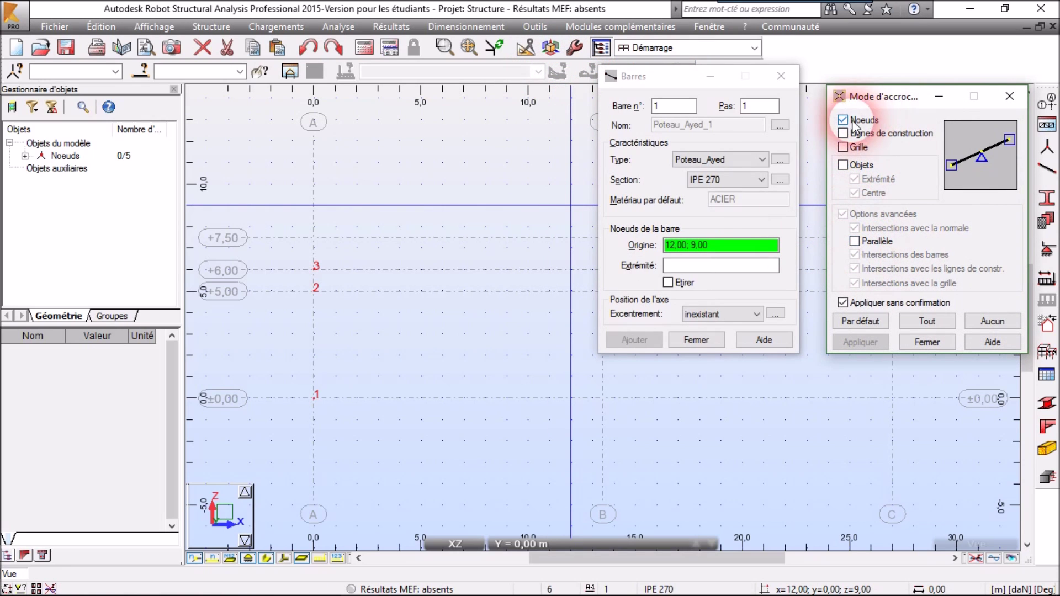
left_click(941, 346)
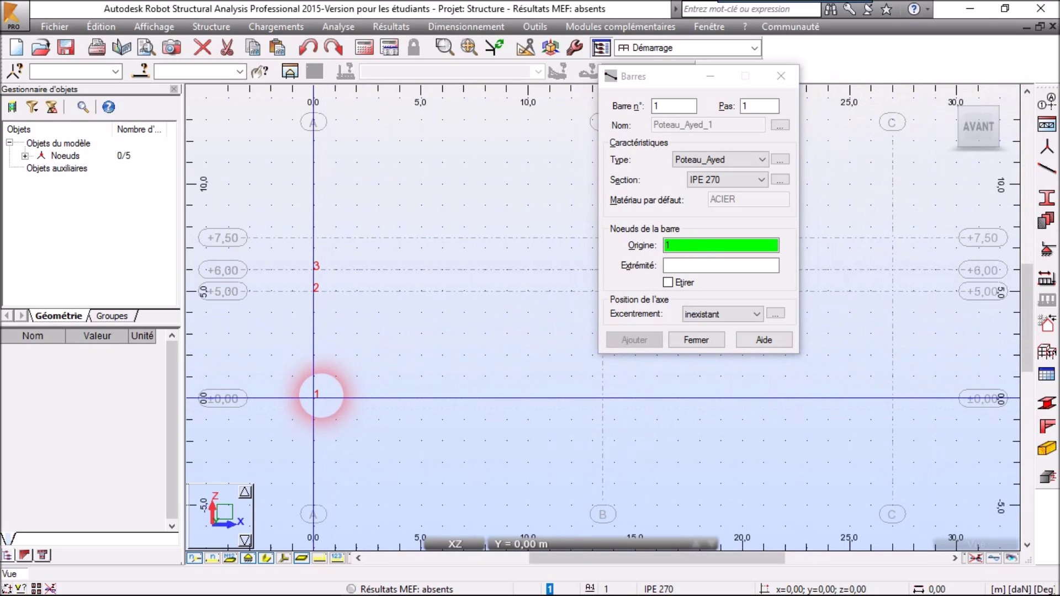
Draw the IPE 270 column bar on axis A from node 1 to node 3
left_click(317, 394)
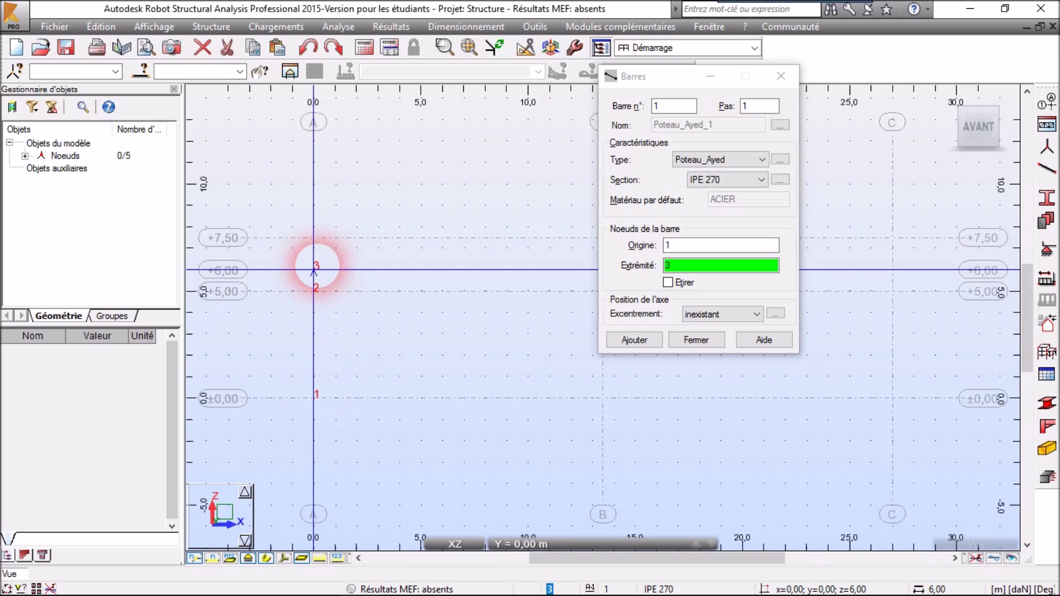
left_click(316, 267)
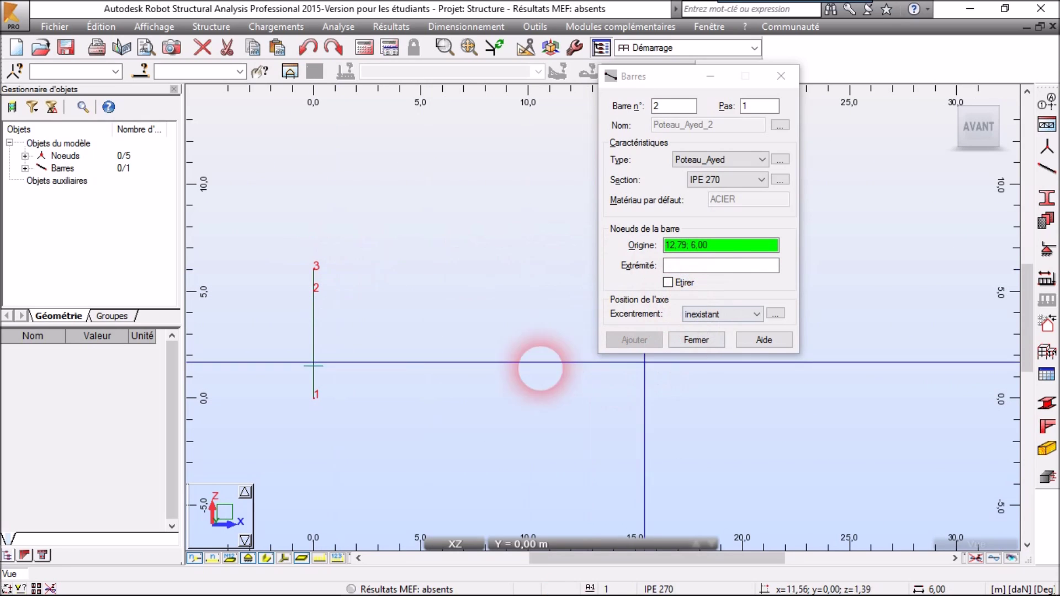
left_click_drag(665, 76, 649, 112)
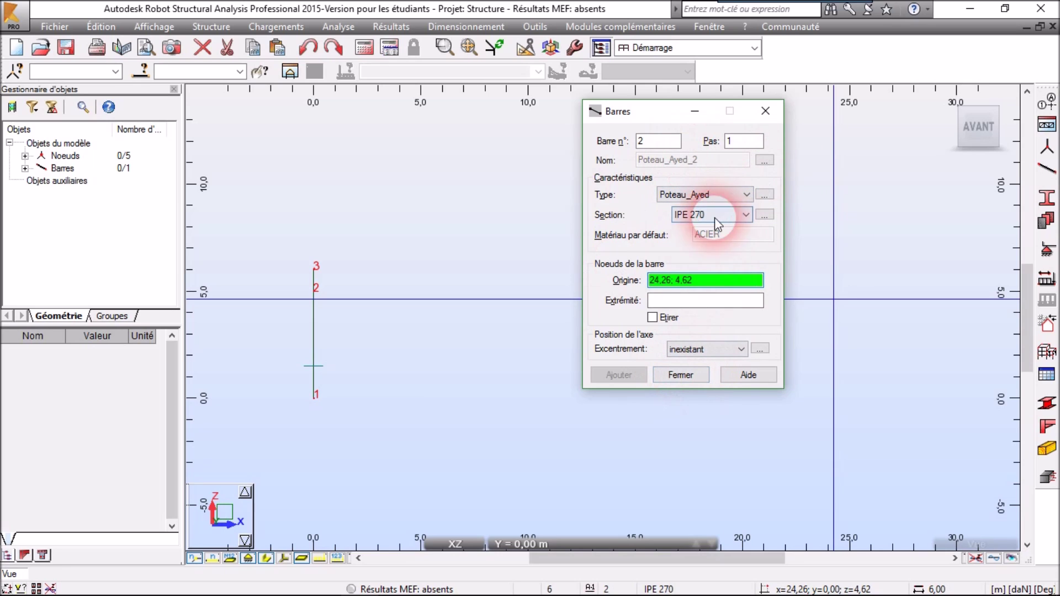
left_click_drag(654, 111, 683, 88)
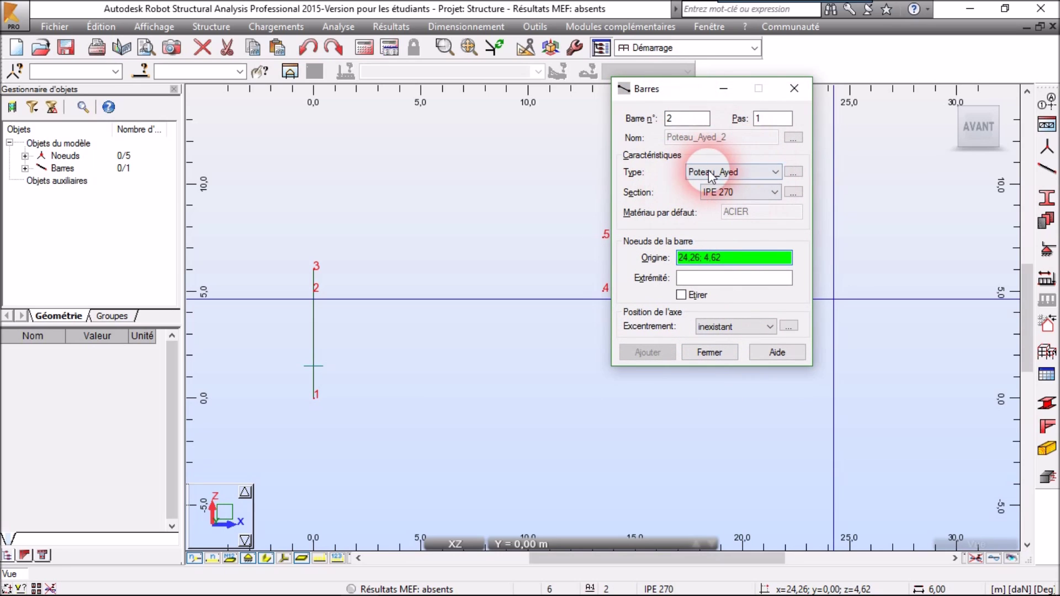
Create a bar type for the lower chord, named "Memb_inf_" followed by the author's surname, and save it
left_click(792, 172)
left_click_drag(535, 88, 411, 83)
left_click(454, 83)
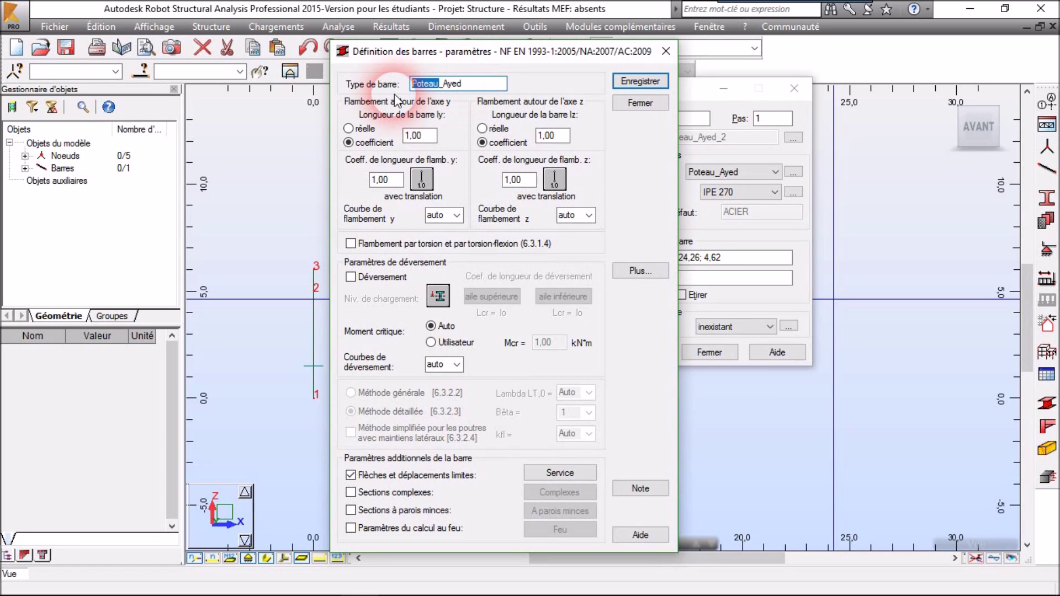
type("M")
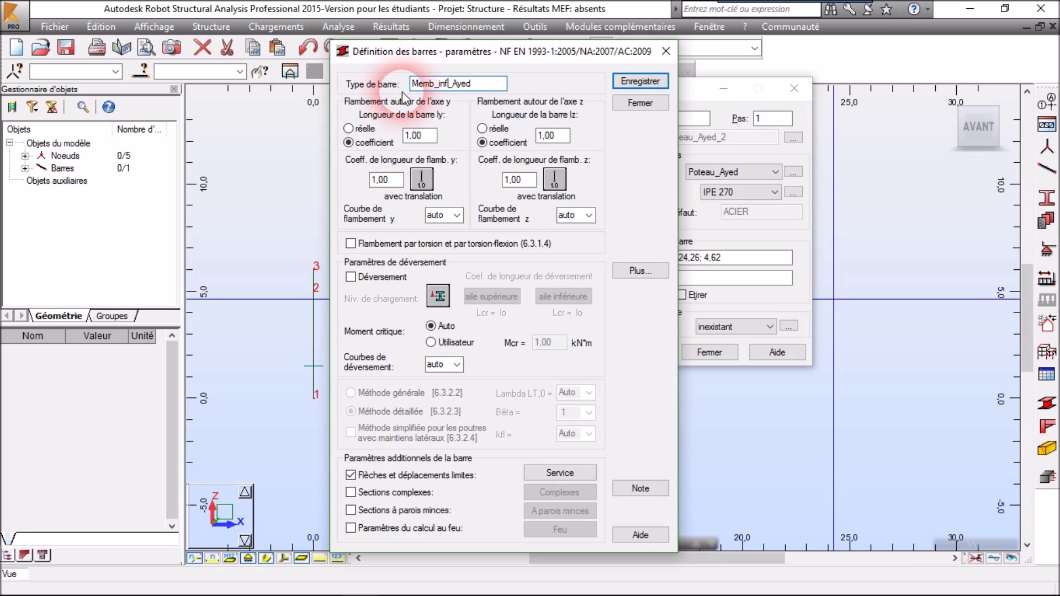
type("emb_inf")
left_click(641, 81)
left_click(641, 102)
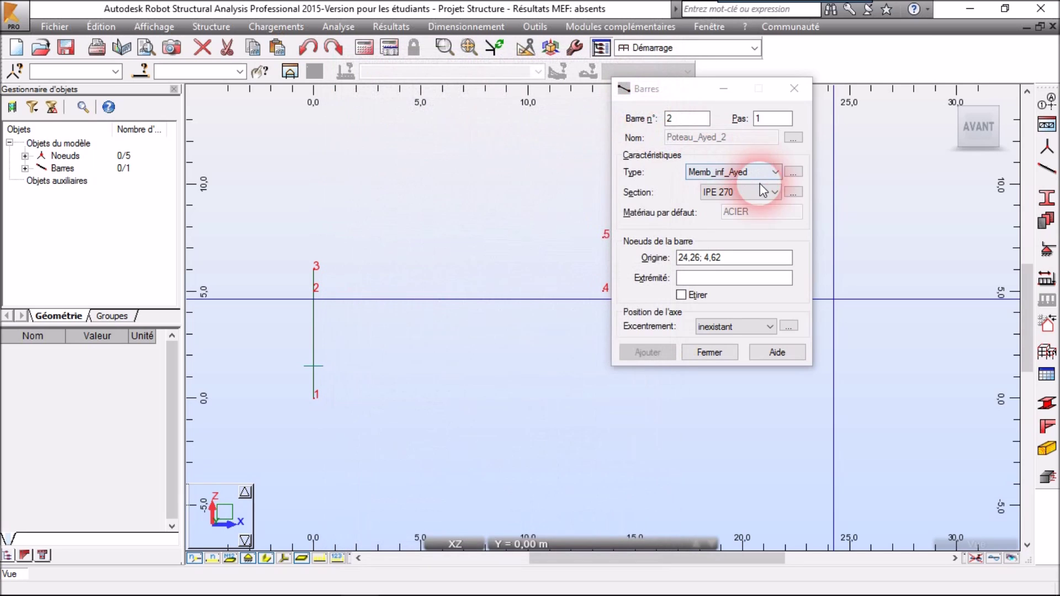
Consult the profile table in Word, then define the lower chord's new section as a compound double angle using CAE 100x10 from the OTUA database
mouse_move(402, 594)
left_click(322, 582)
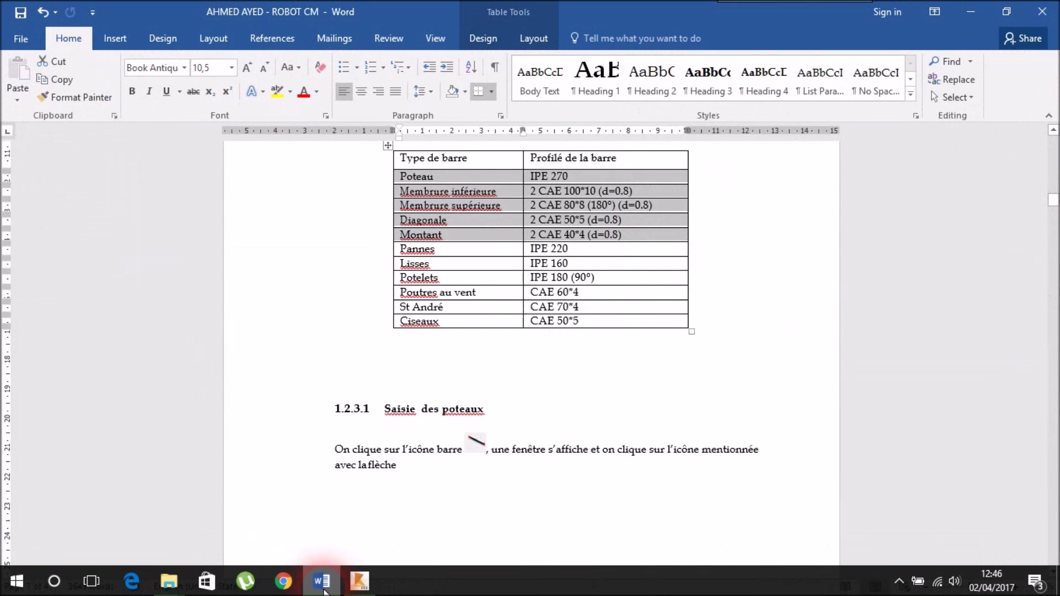
left_click(323, 582)
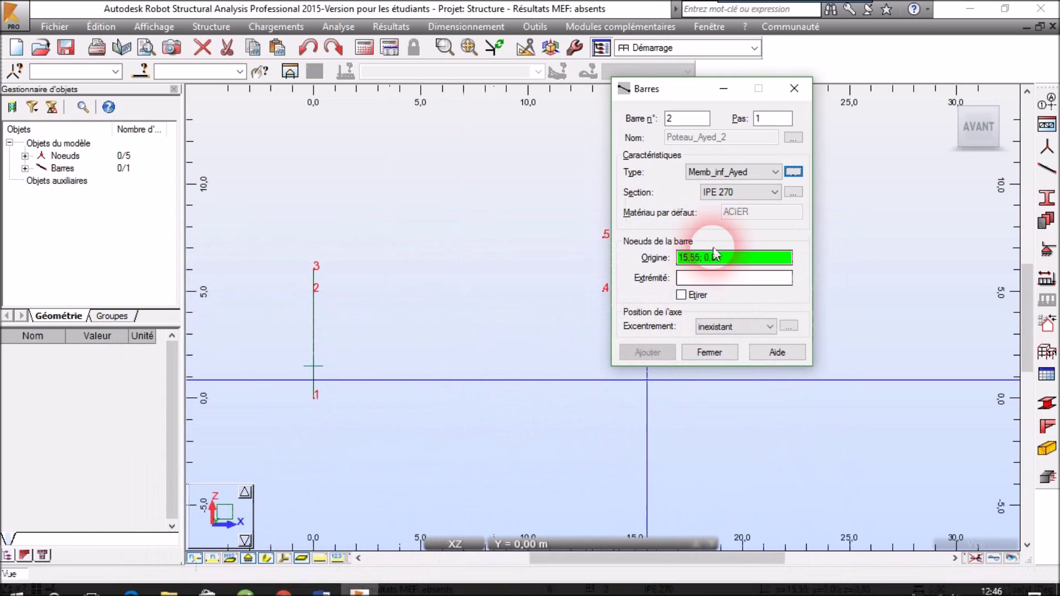
left_click(797, 192)
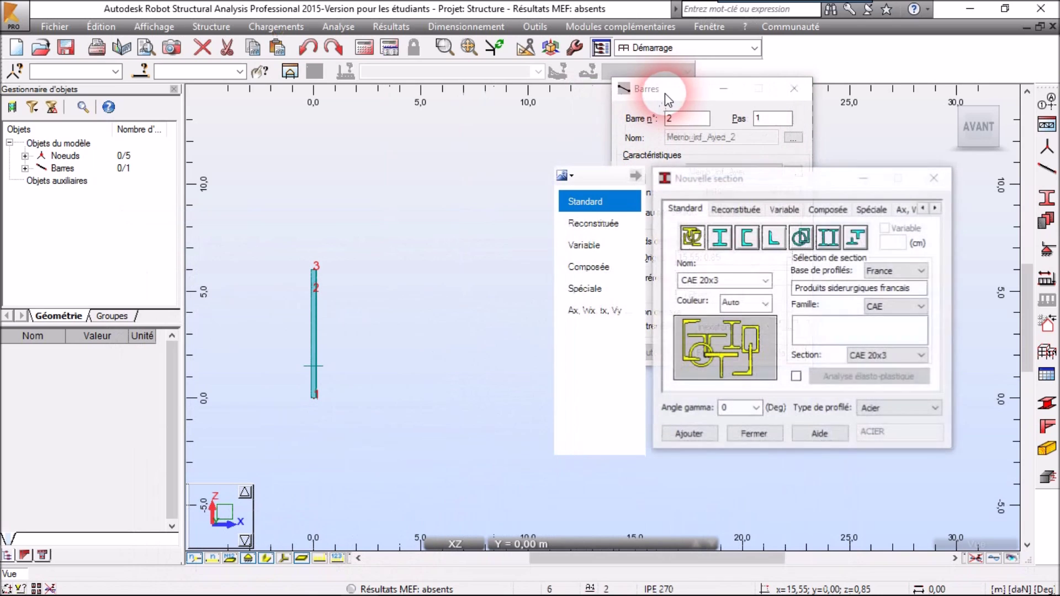
left_click_drag(734, 176, 552, 160)
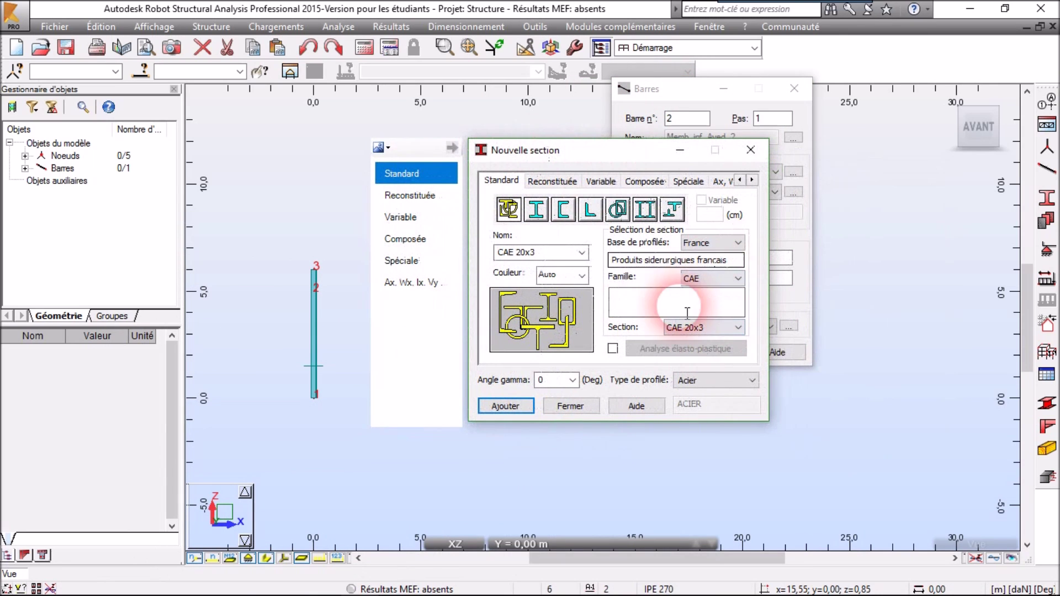
left_click(644, 181)
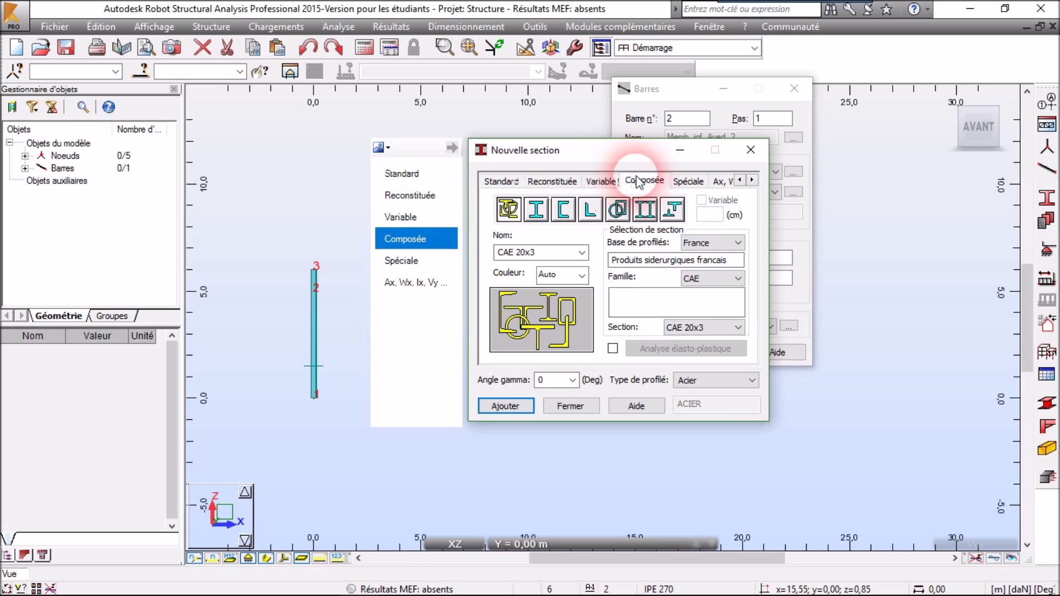
left_click(658, 208)
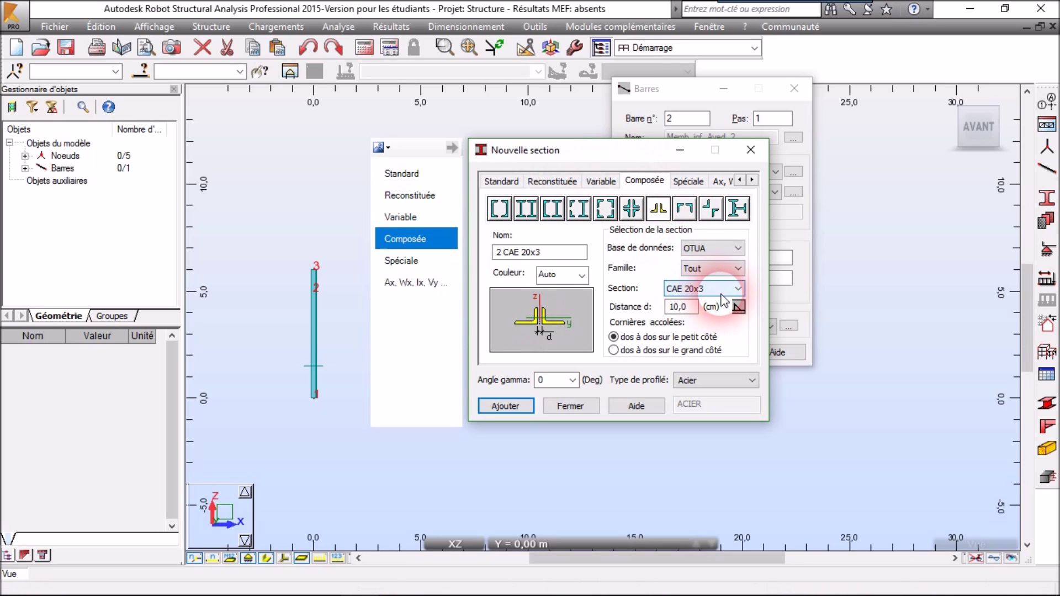
left_click(723, 290)
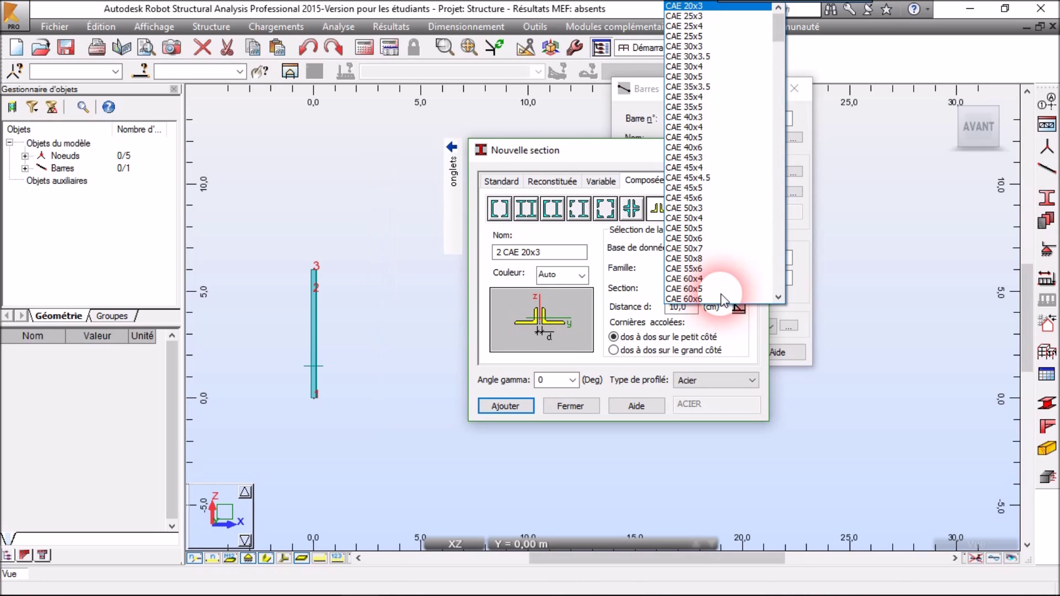
scroll(720, 276, "down", 4)
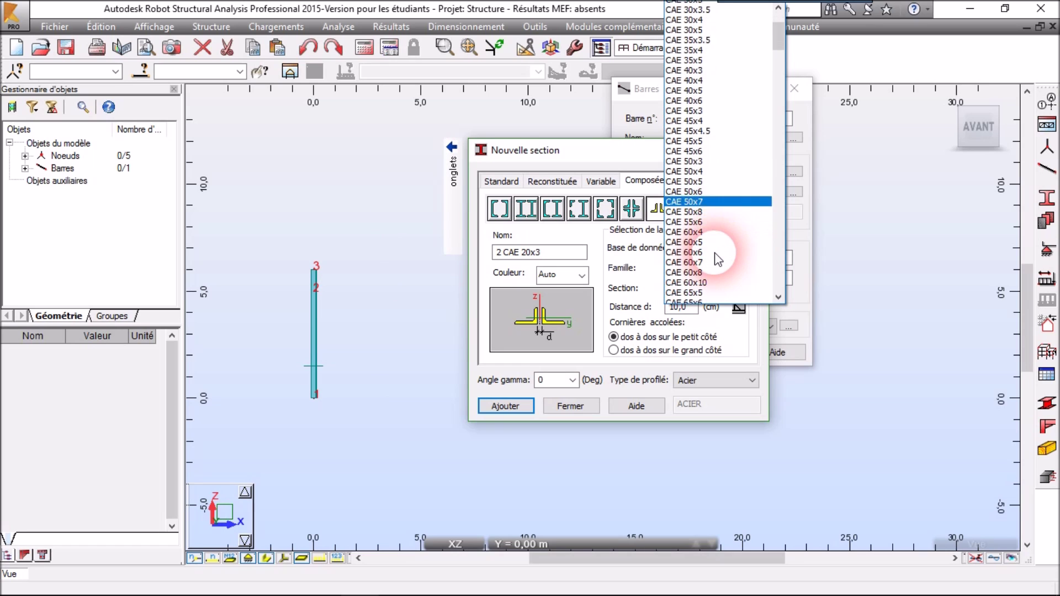
scroll(718, 259, "down", 8)
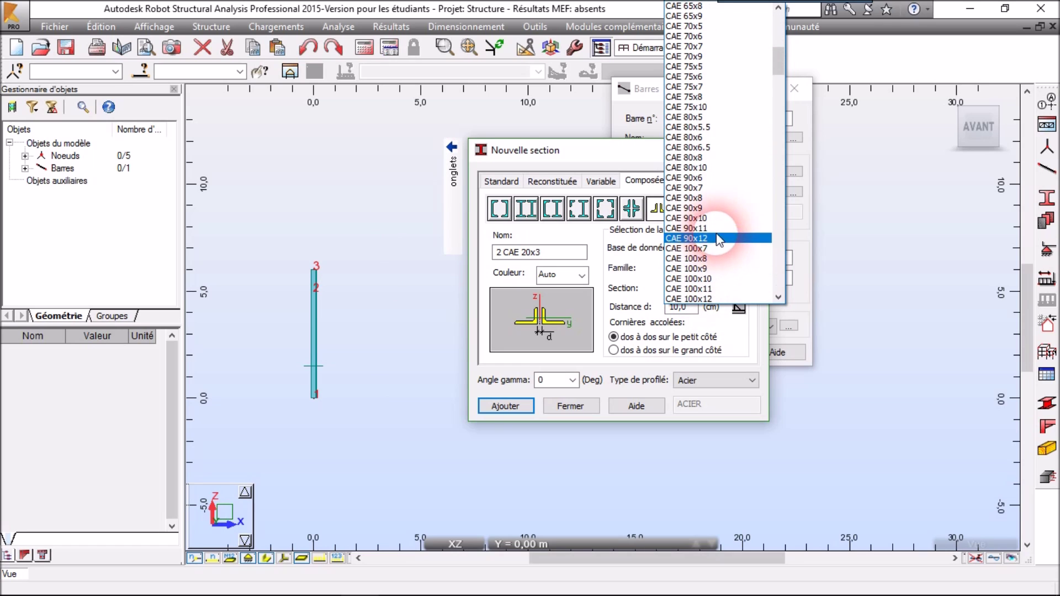
left_click(712, 279)
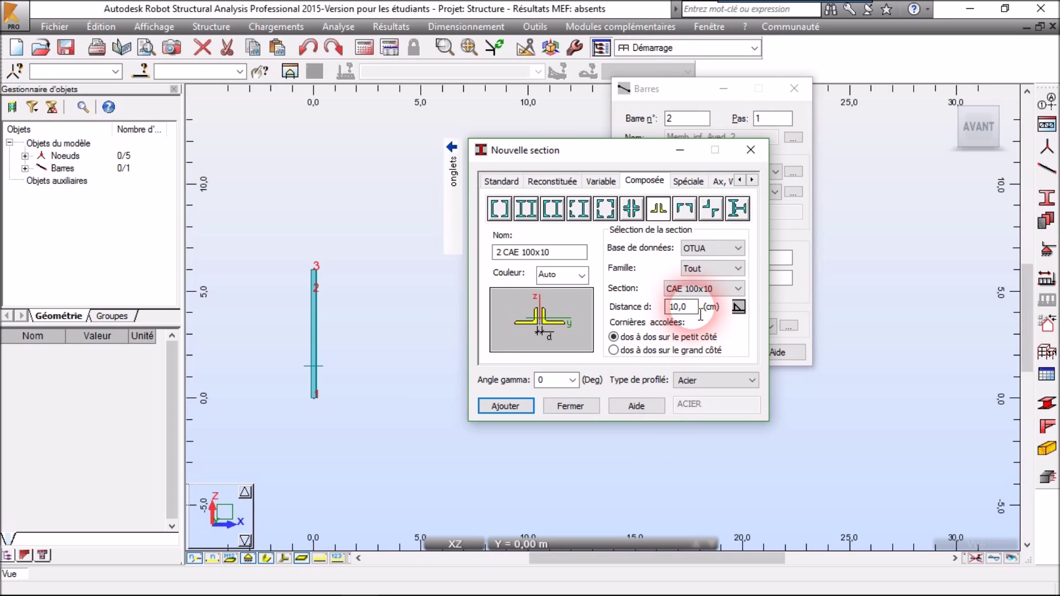
Set the distance d between the lower chord's angles to 0.8 cm and add the 2 CAE 100x10 section
left_click_drag(700, 314, 643, 319)
type("0.8")
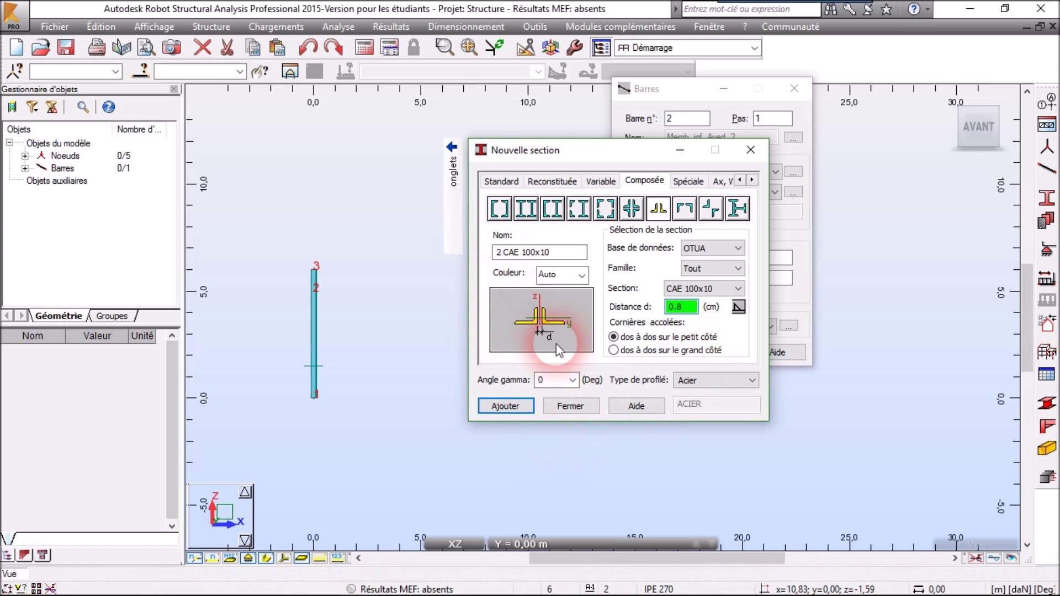
left_click(321, 584)
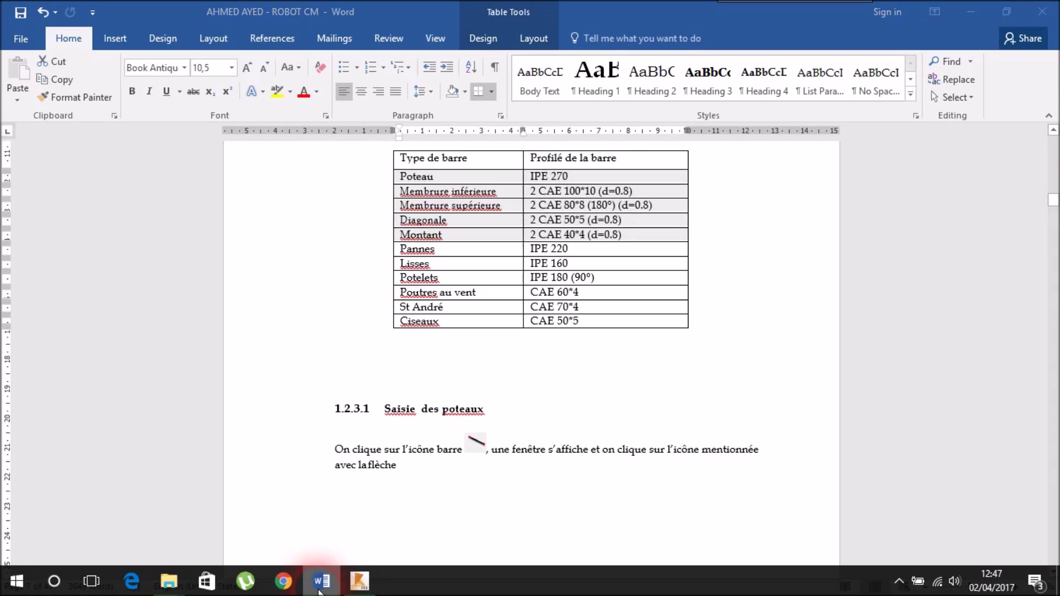
left_click(359, 581)
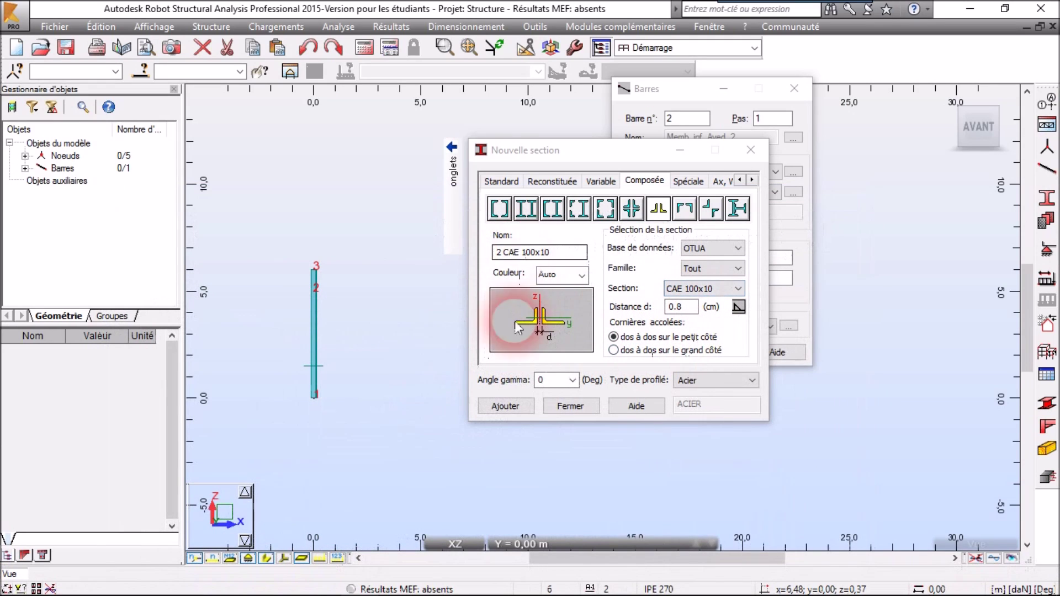
left_click(504, 406)
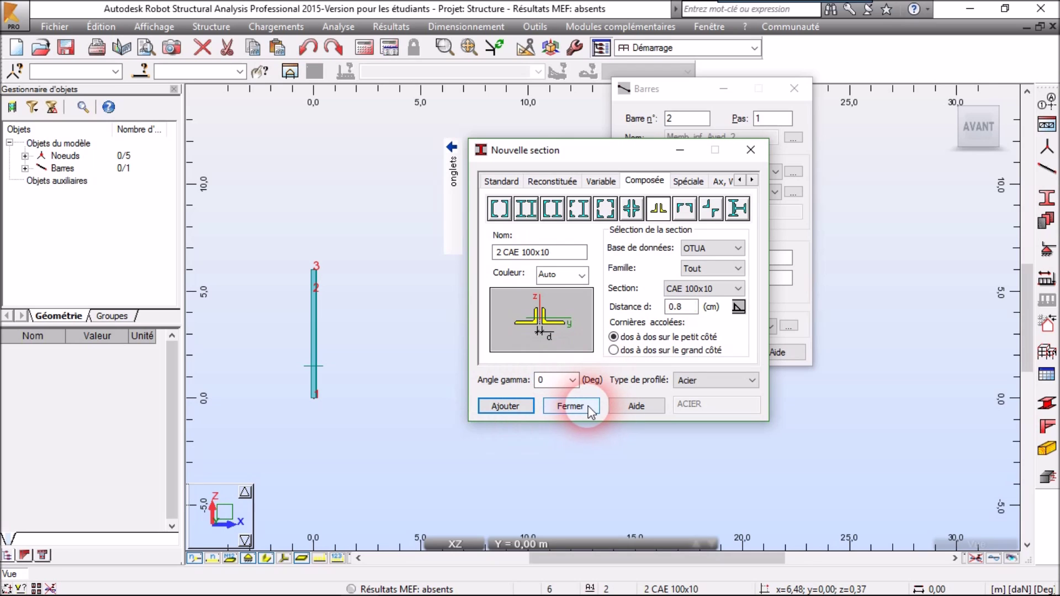
left_click(571, 407)
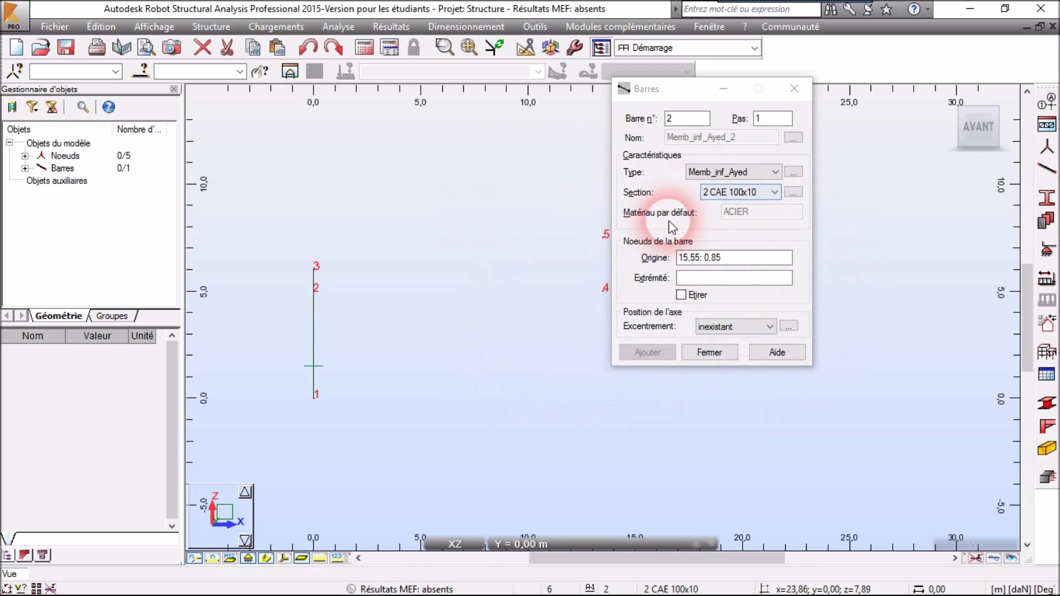
Draw the lower chord bar with the 2 CAE 100x10 section from node 2 to node 4
left_click_drag(680, 91, 762, 123)
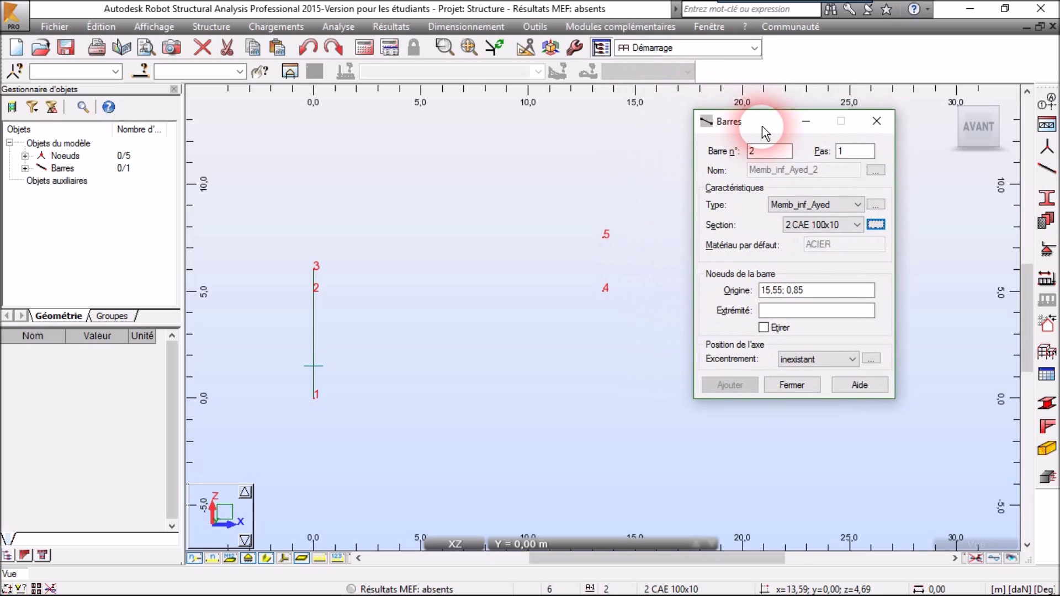
key("Tab")
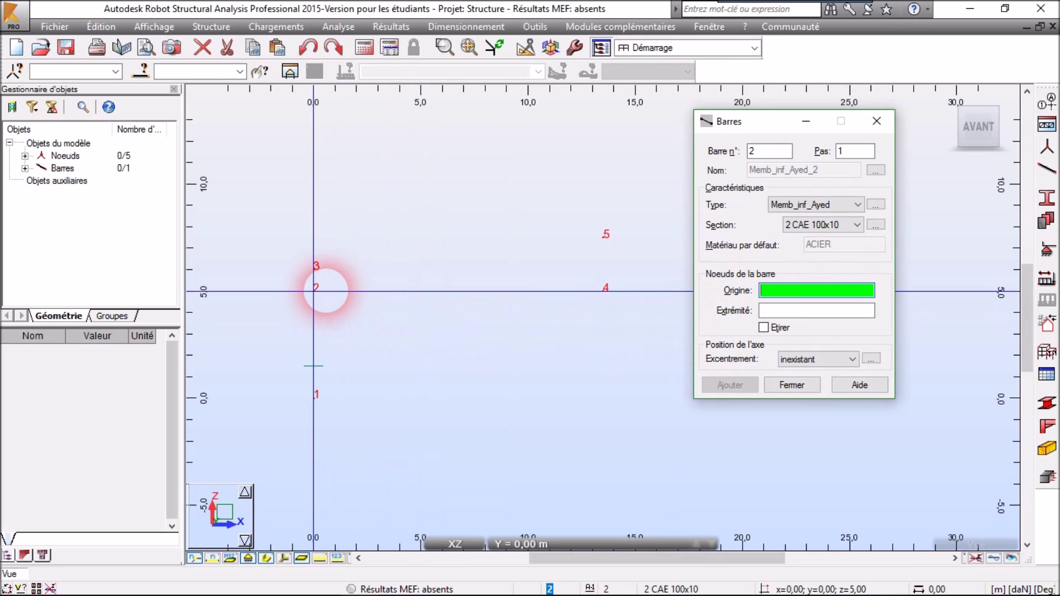
left_click(316, 288)
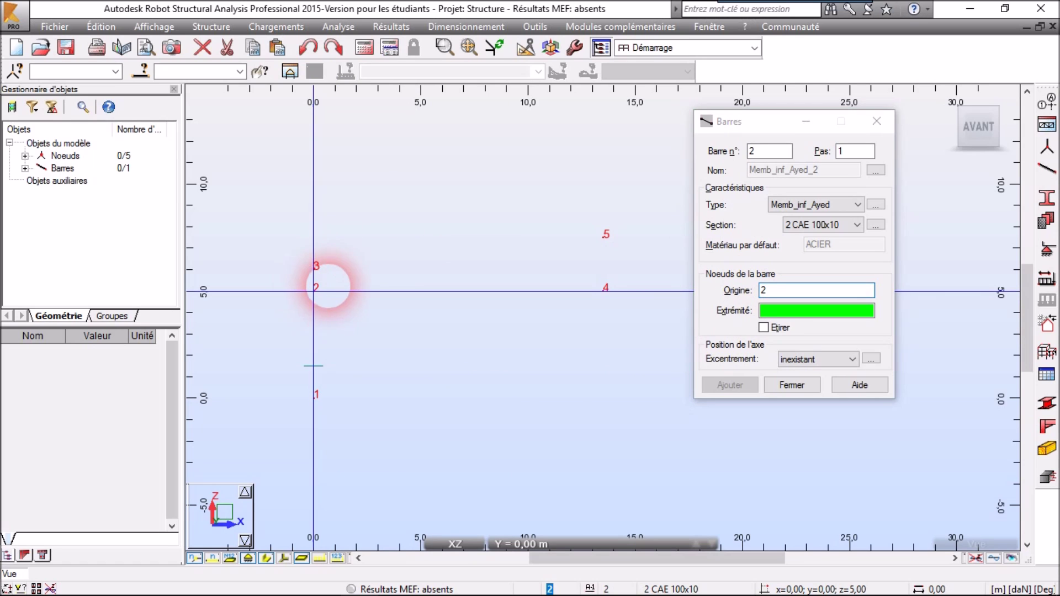
left_click(606, 287)
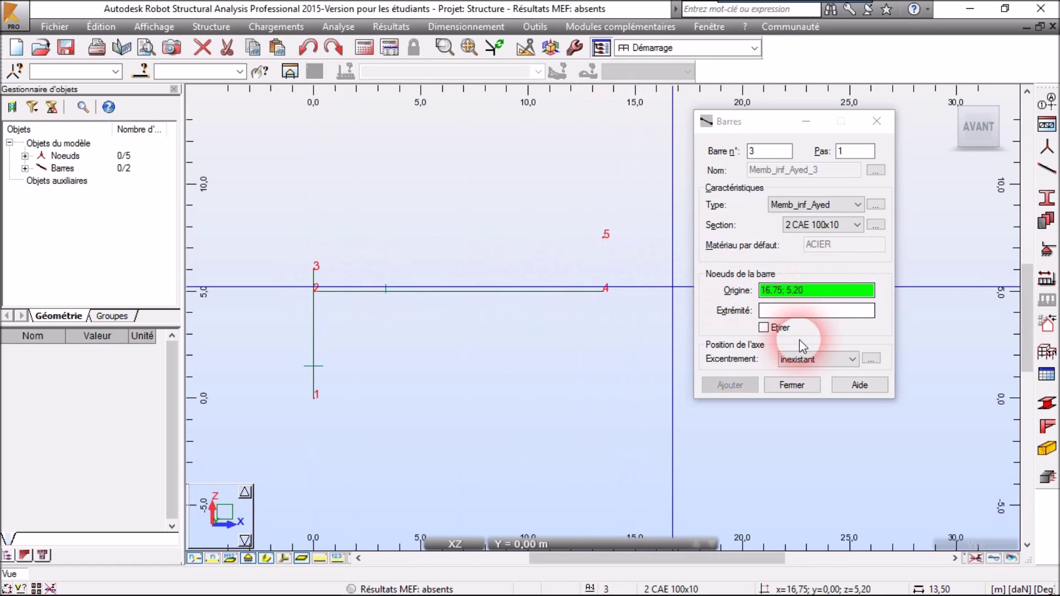
Create a bar type for the upper chord, named "Memb_sup_" followed by the author's surname, and save it
left_click(875, 205)
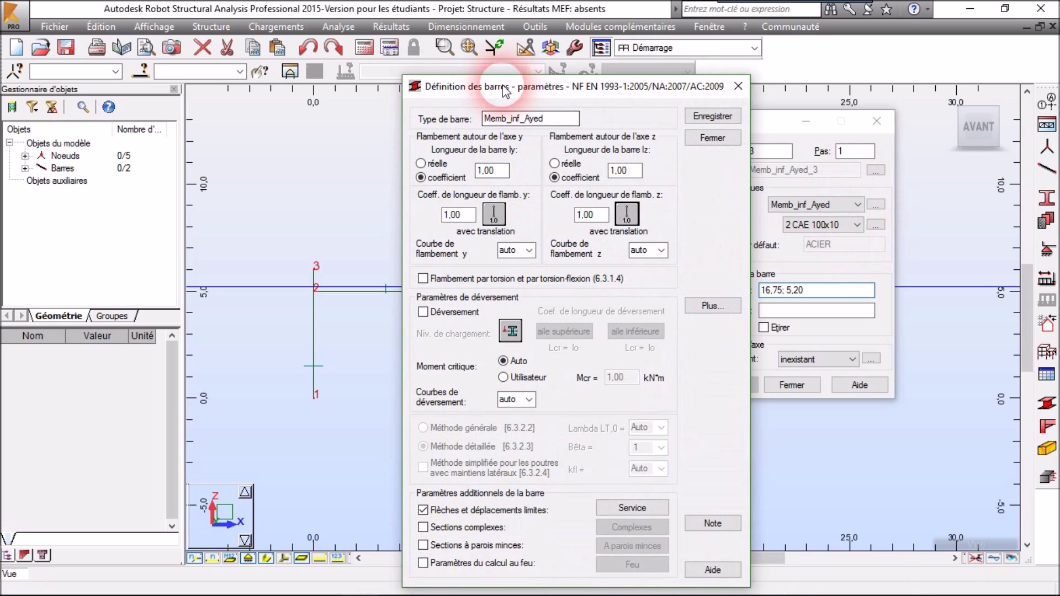
left_click_drag(505, 87, 418, 45)
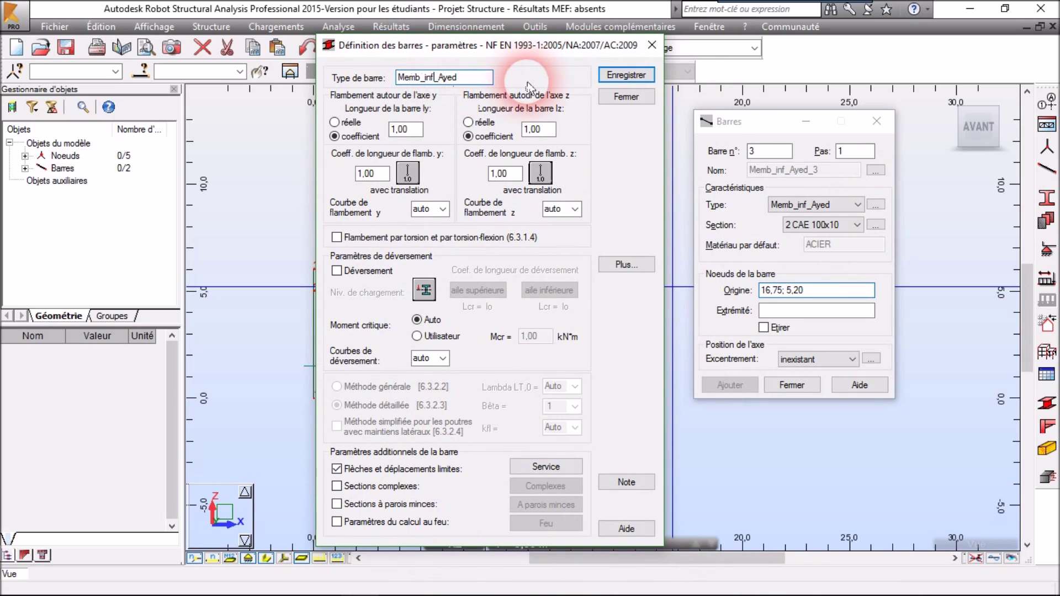
key("BackSpace")
key("BackSpace")
type("sup")
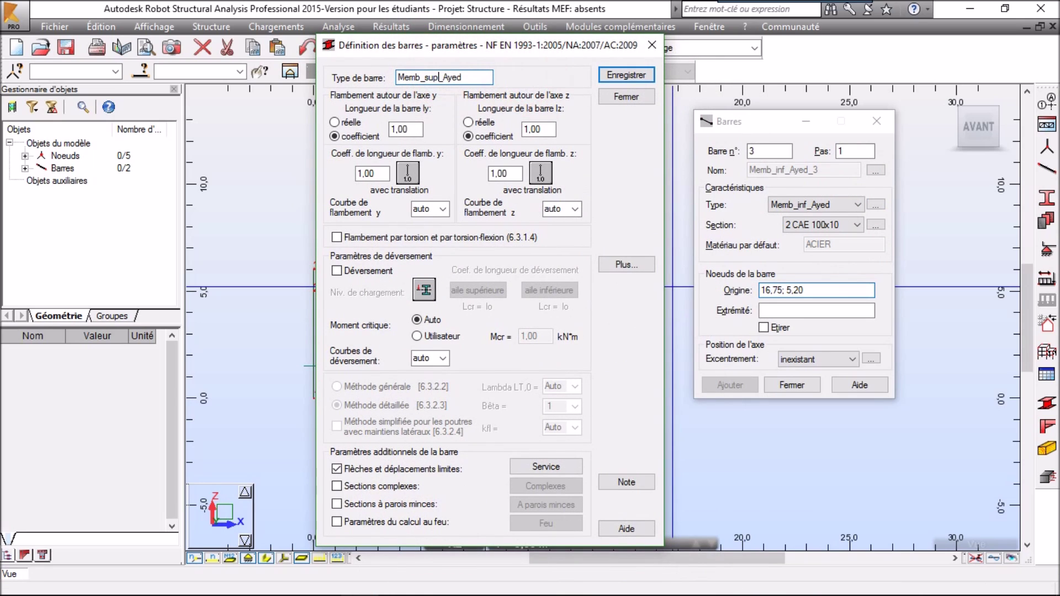
left_click(627, 97)
Check the upper chord's profile in the Word table and define a compound double-angle section using CAE 80x8 from the France database
left_click(876, 225)
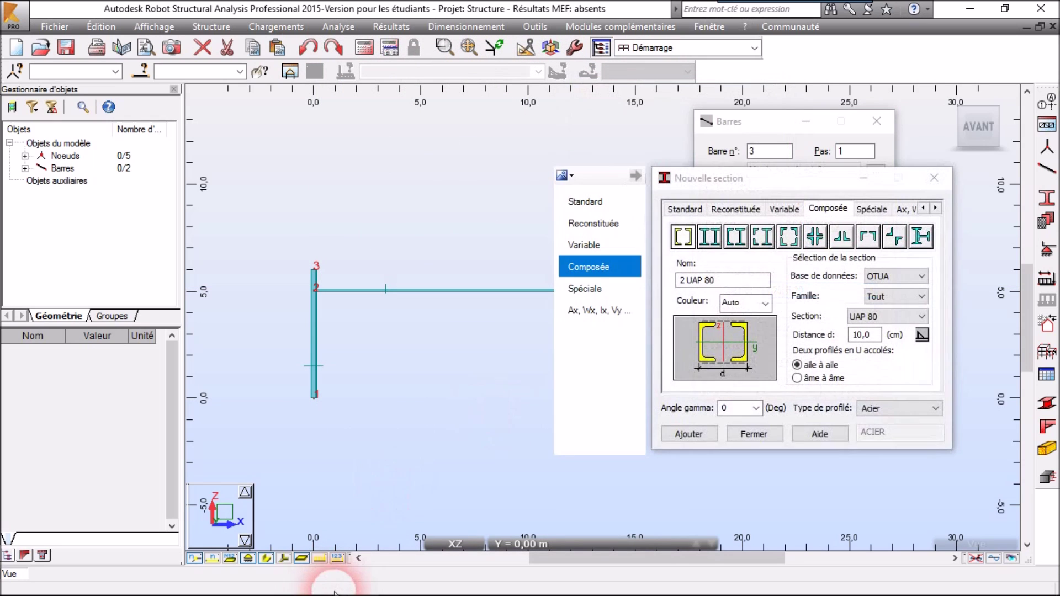
left_click(321, 581)
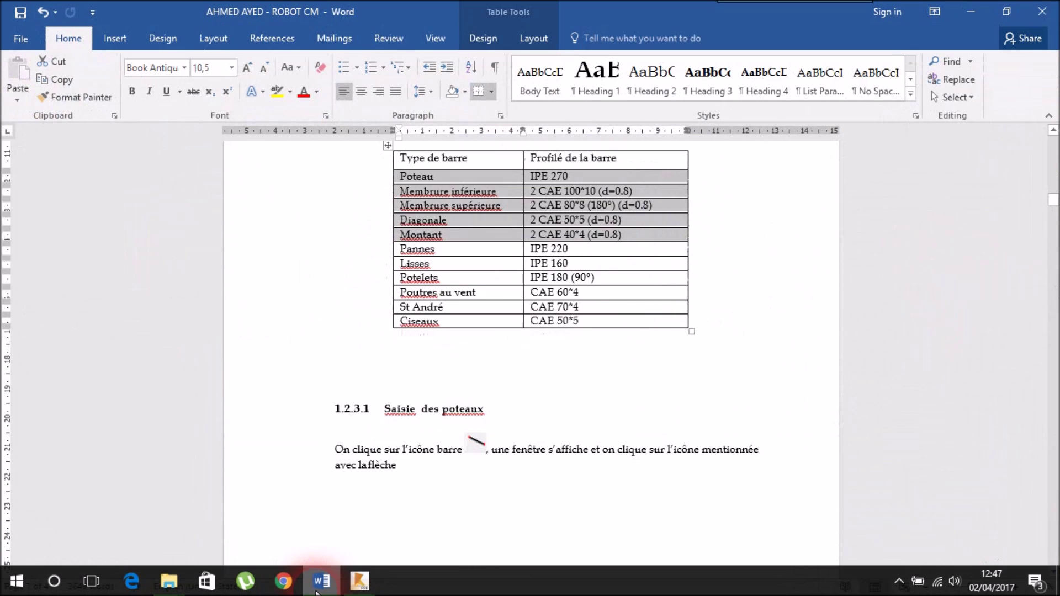
left_click(316, 589)
left_click_drag(807, 177, 741, 174)
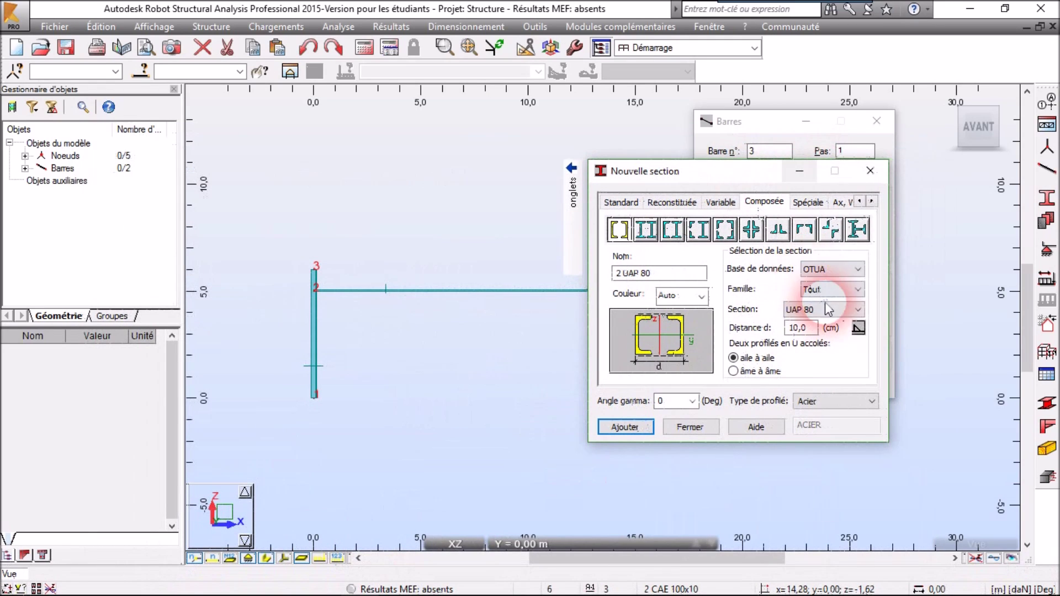
left_click(779, 229)
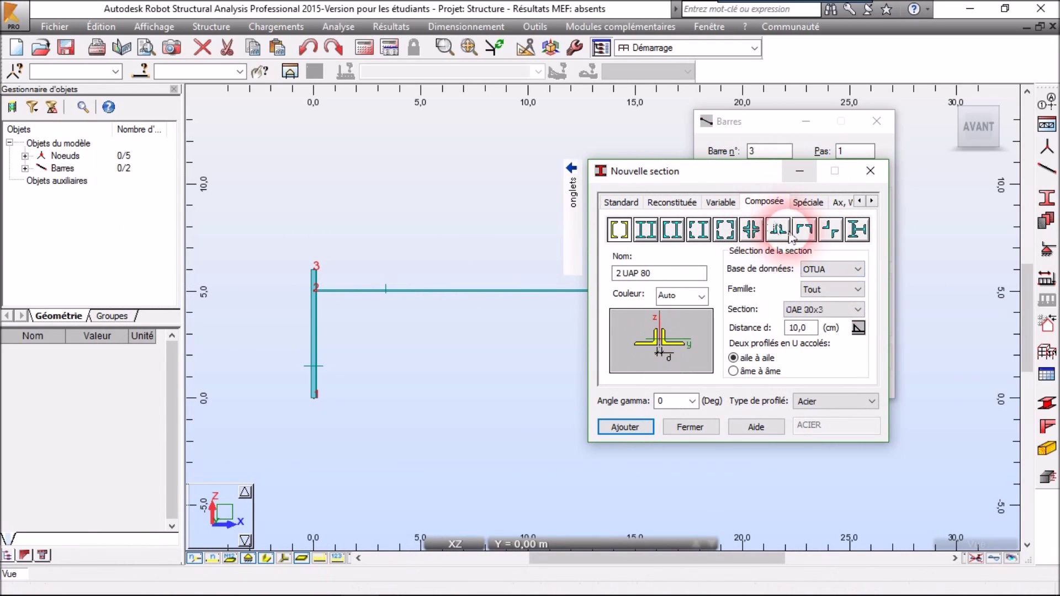
left_click(844, 274)
left_click(844, 293)
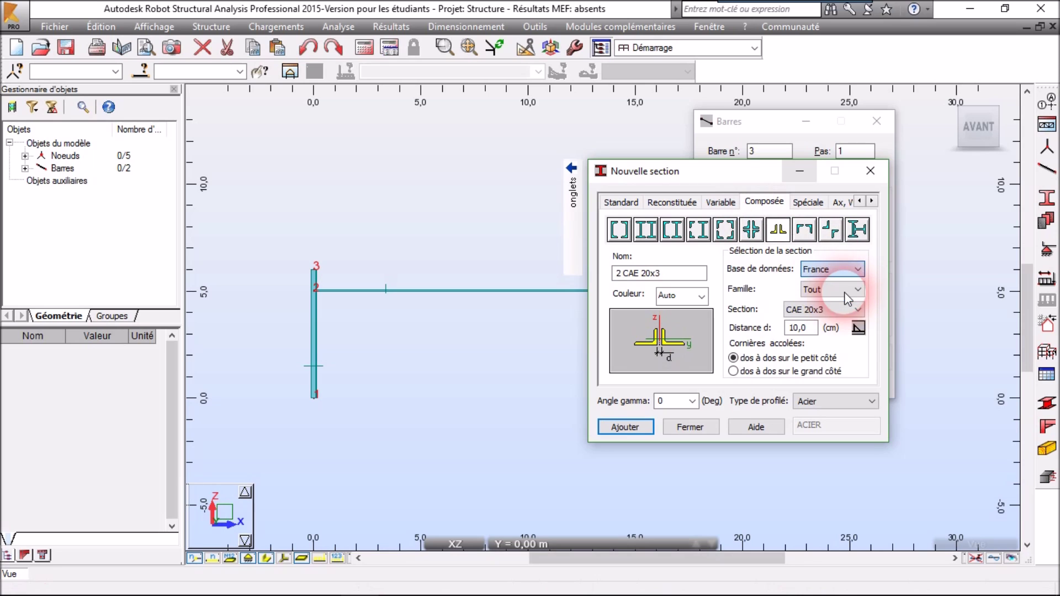
left_click(843, 307)
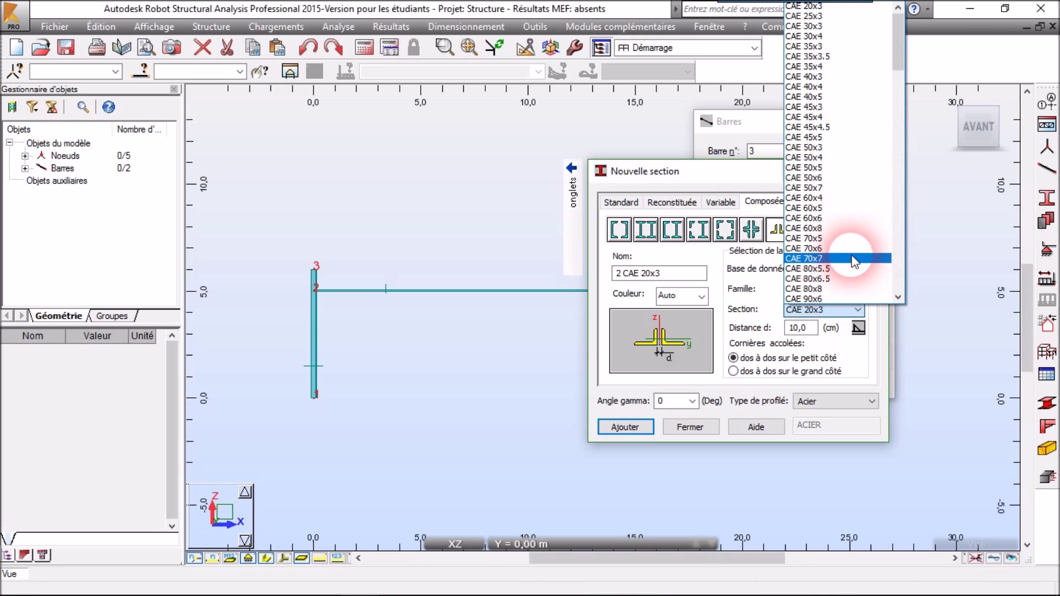
scroll(846, 229, "down", 2)
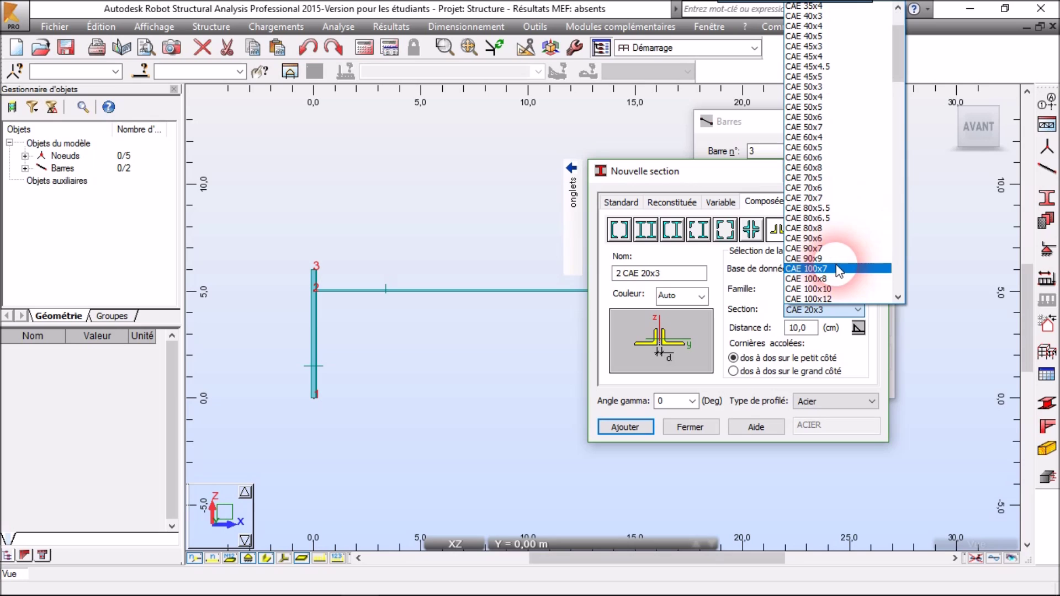
left_click(840, 228)
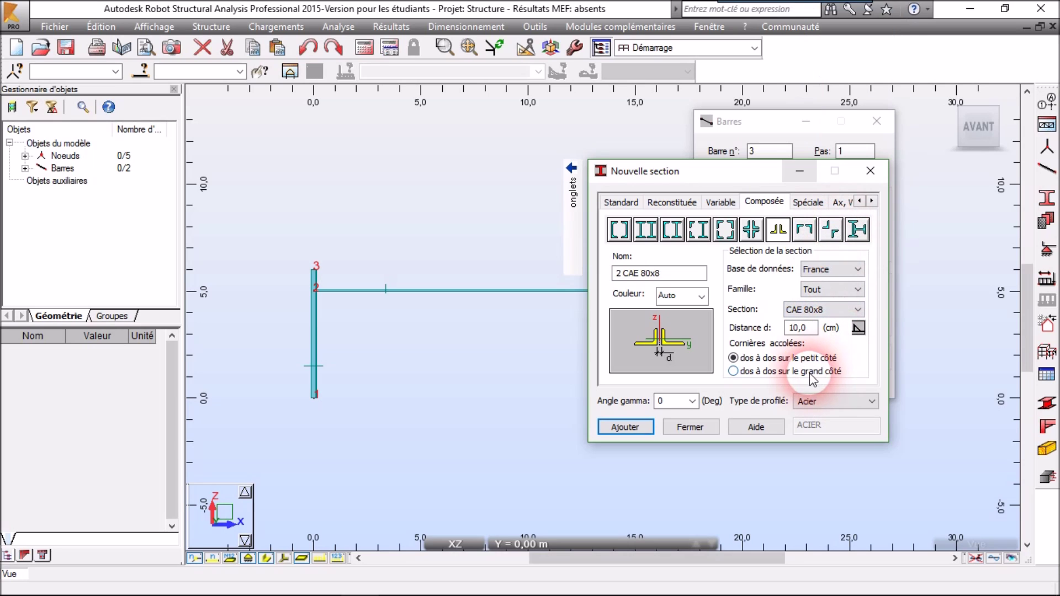
Set distance d to 0.8 cm and gamma angle to 180°, name the section "2 CAE 80x8 (180°)" and add it
left_click_drag(816, 335, 772, 335)
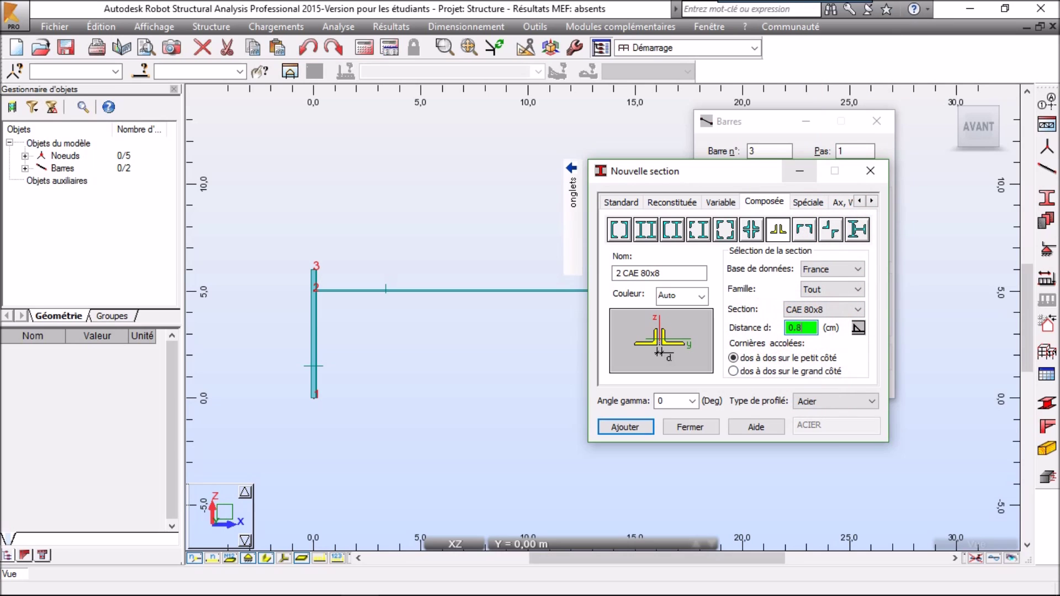
double_click(662, 403)
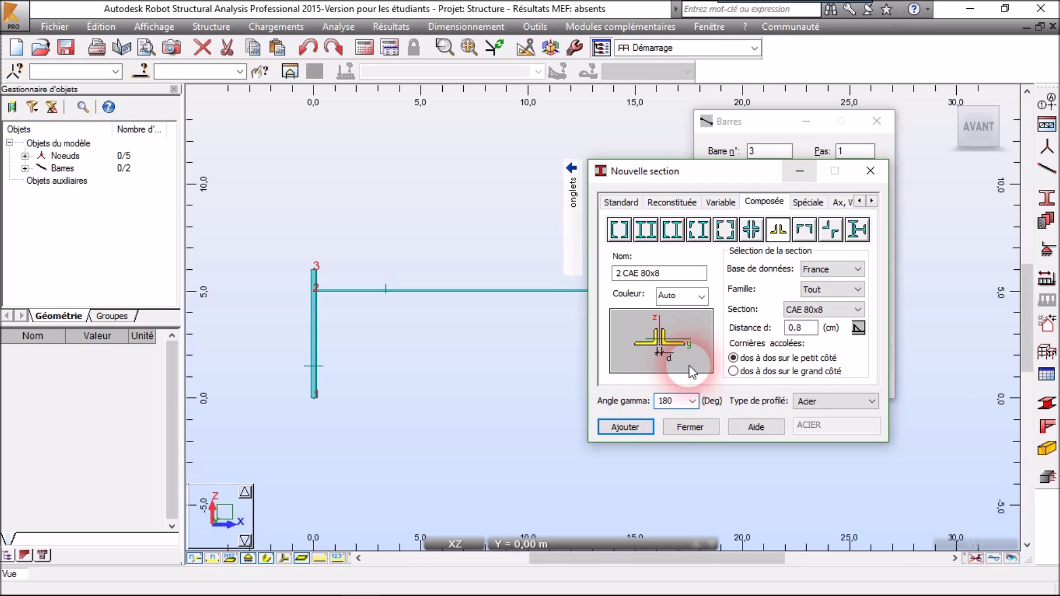
left_click(689, 275)
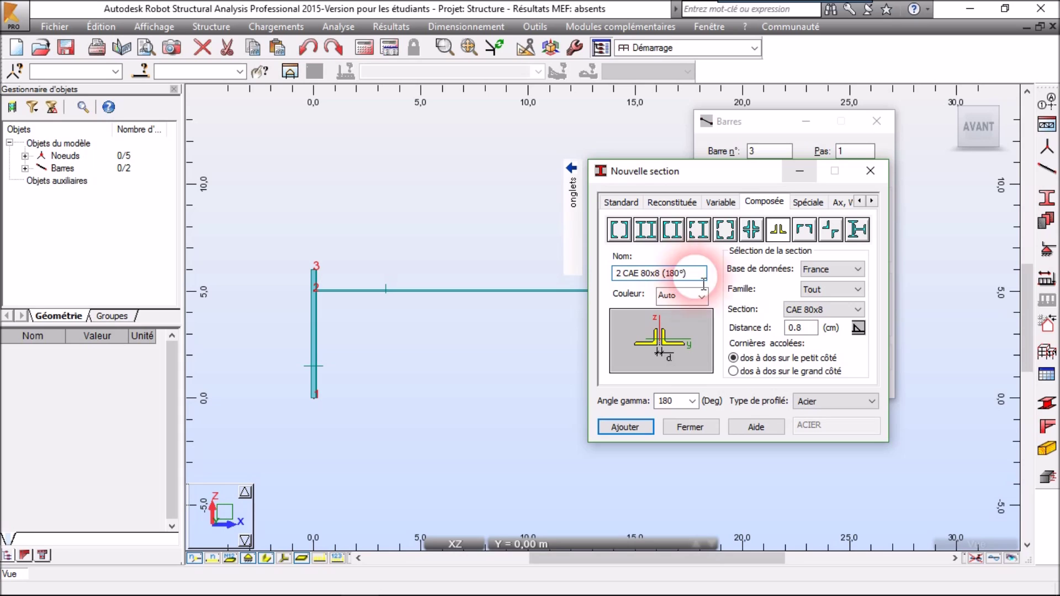
left_click(641, 431)
left_click(688, 429)
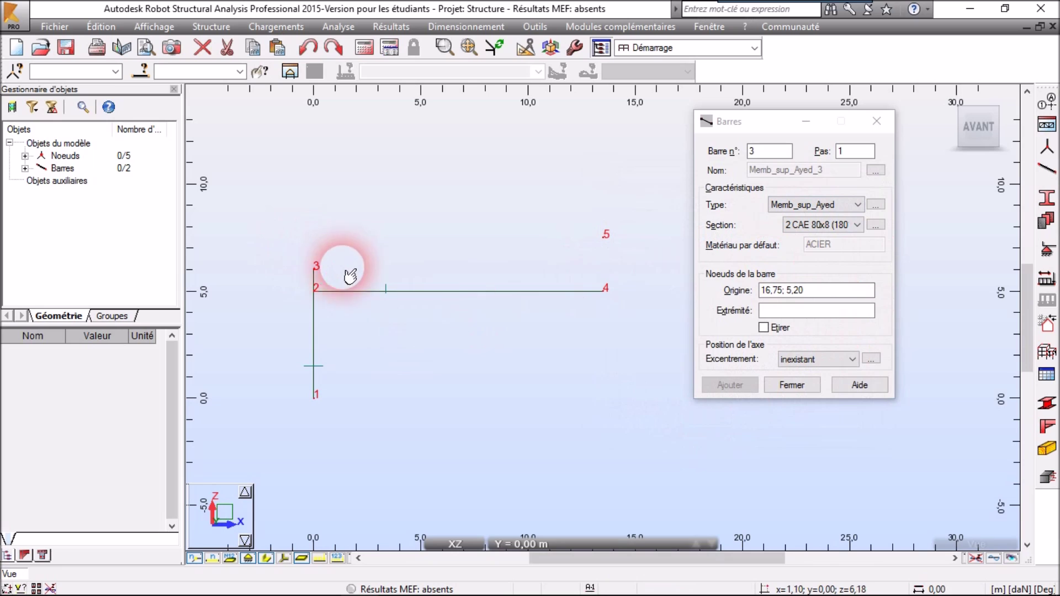
Draw the upper chord bar with the 2 CAE 80x8 (180°) section from node 3 to node 5 and finish bar entry
double_click(821, 294)
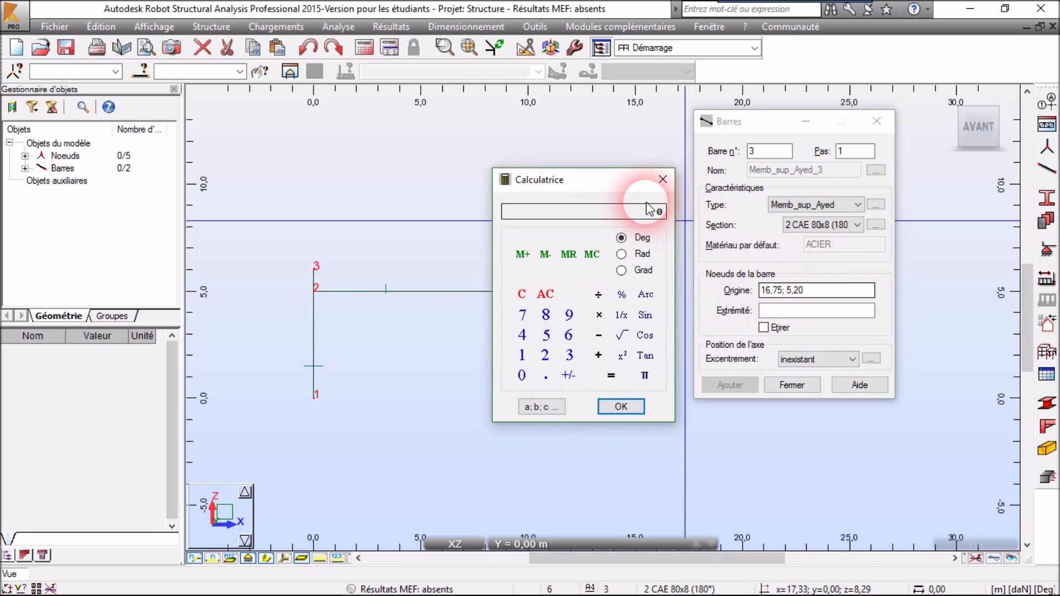
left_click(660, 182)
left_click_drag(820, 295, 737, 298)
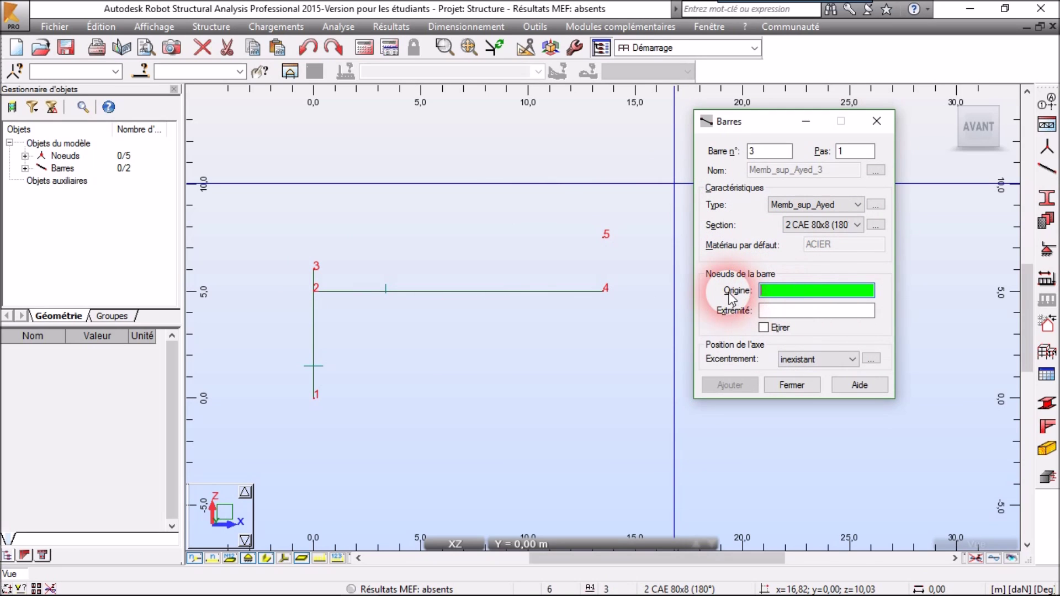
left_click(316, 267)
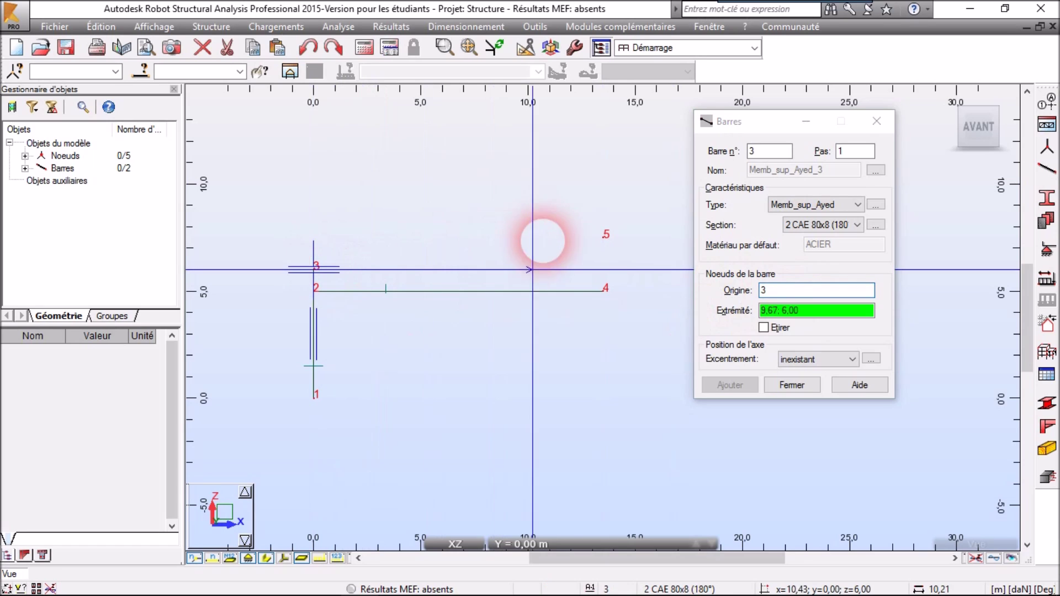
left_click(605, 235)
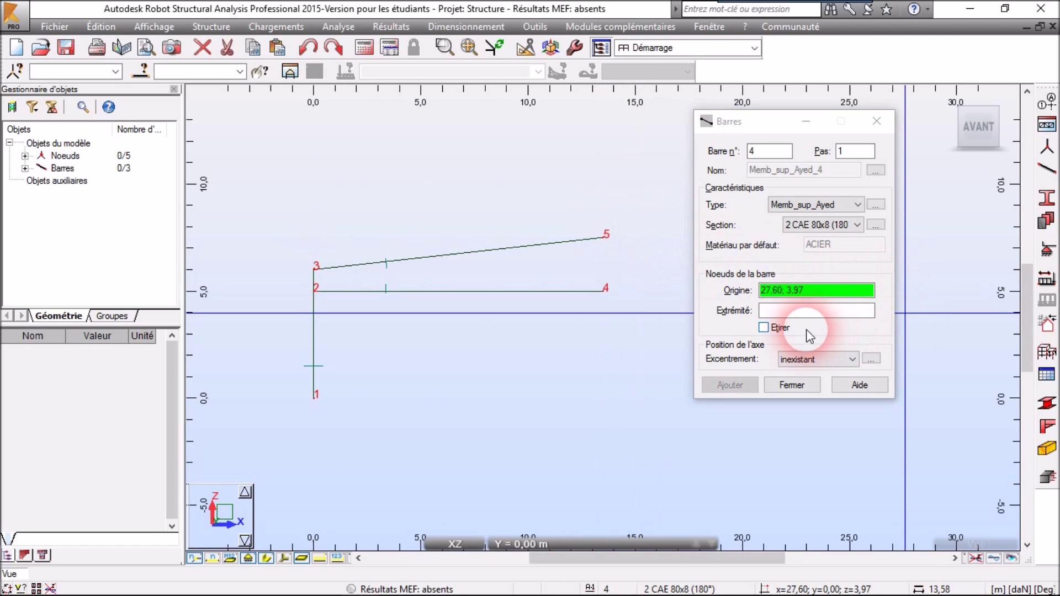
left_click(821, 296)
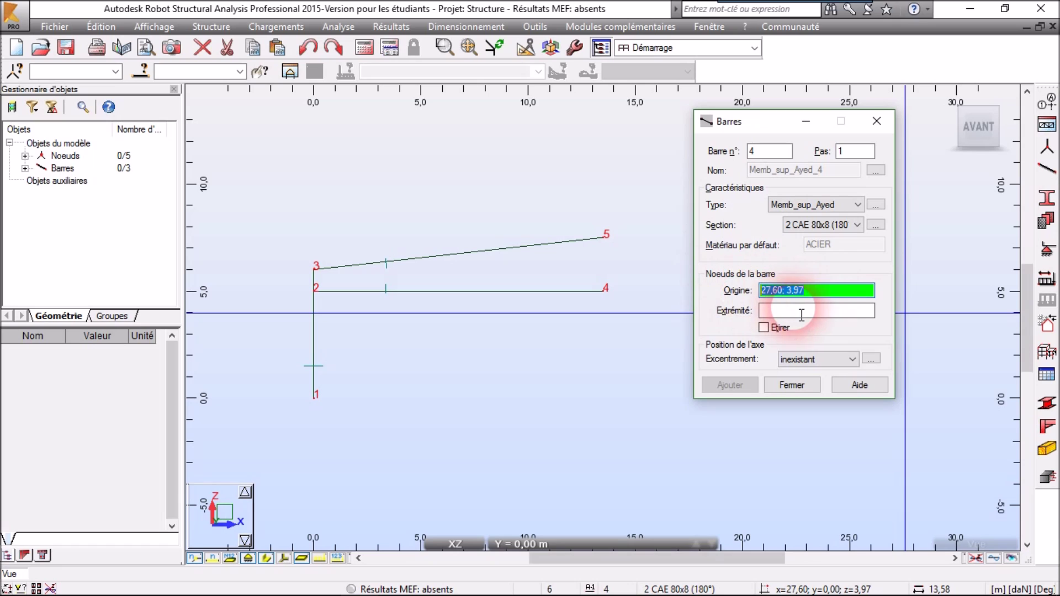
left_click(792, 385)
scroll(478, 348, "down", 2)
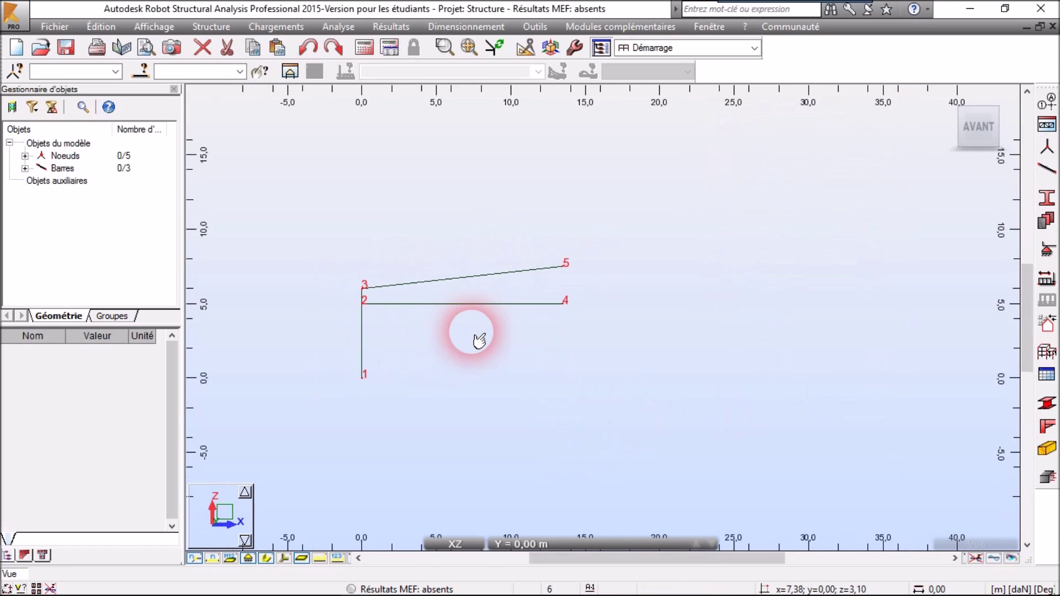
scroll(474, 361, "up", 2)
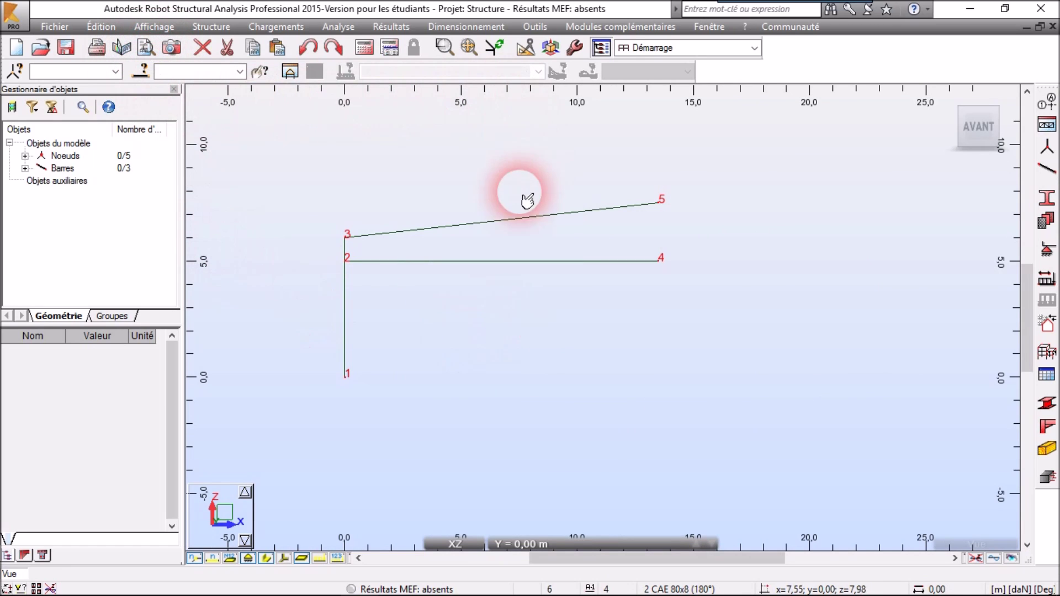
left_click(541, 218)
left_click(449, 247)
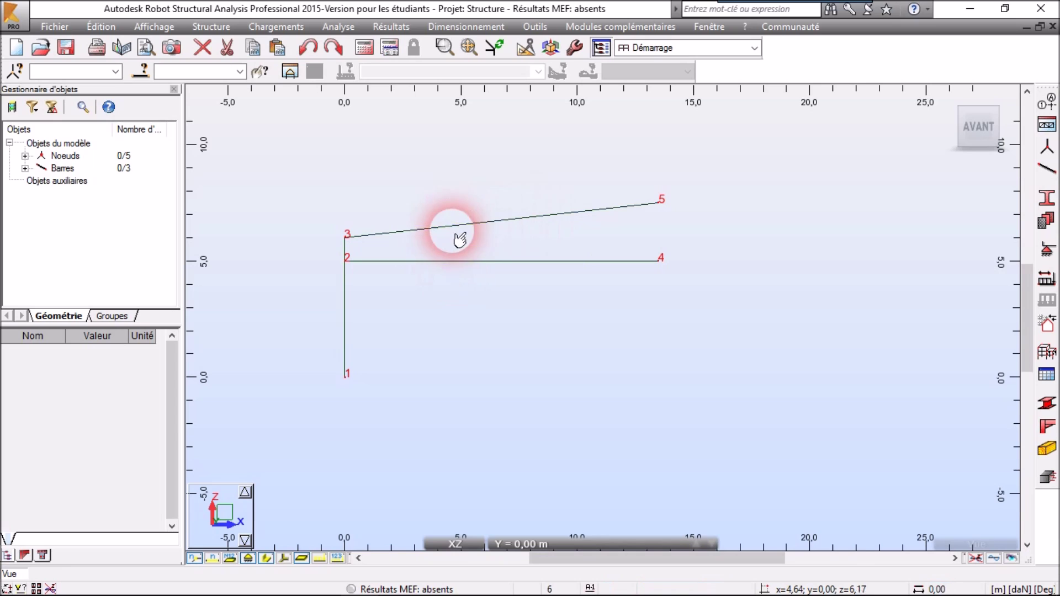
left_click(456, 227)
left_click(561, 260)
left_click(561, 213)
left_click(558, 274)
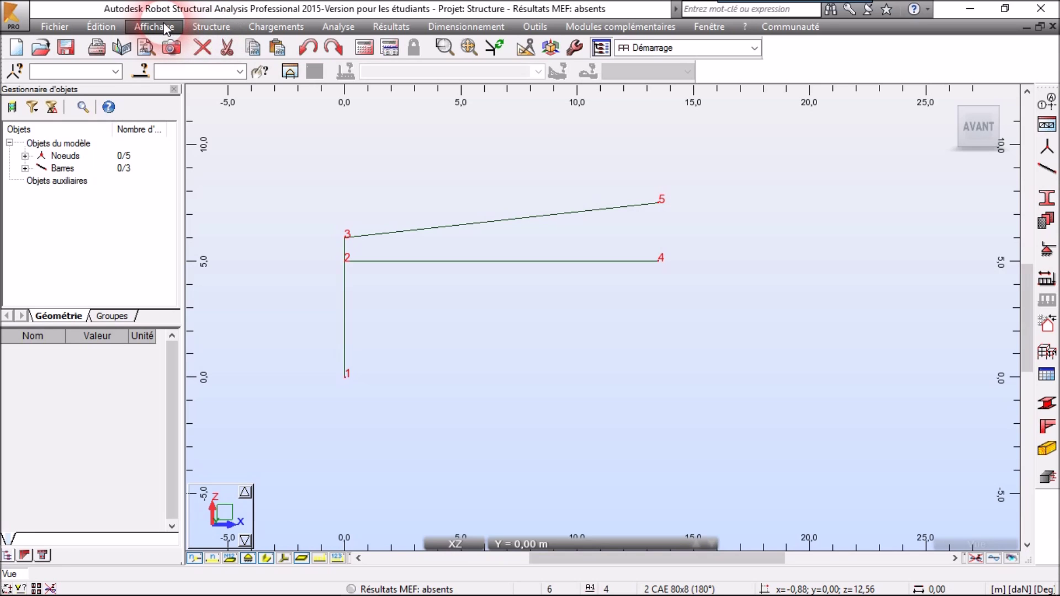
Divide the lower and upper chord bars into 6 segments each, generating nodes without splitting the bars
left_click(102, 26)
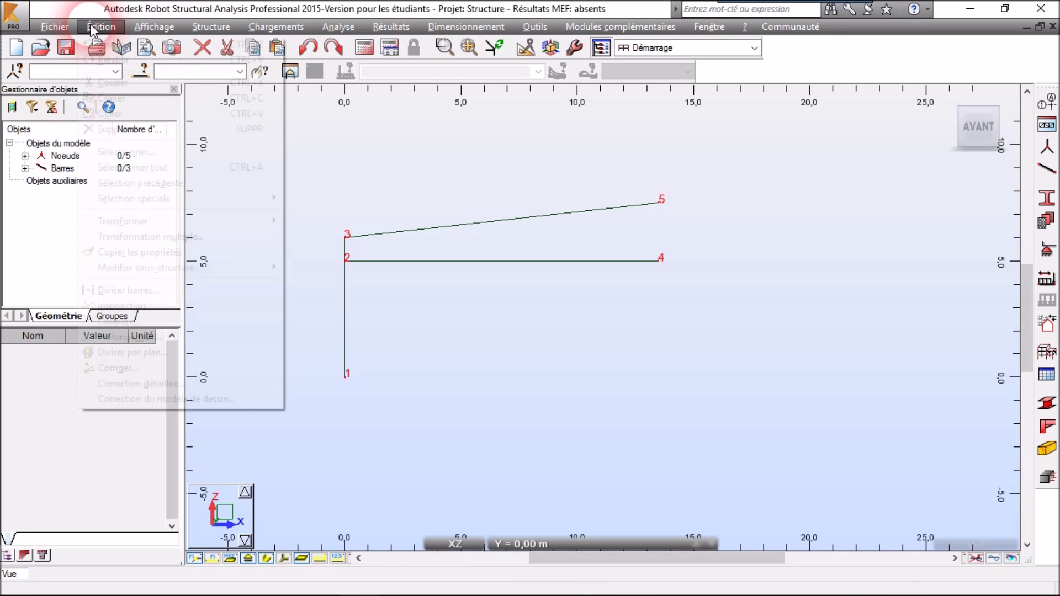
left_click(176, 299)
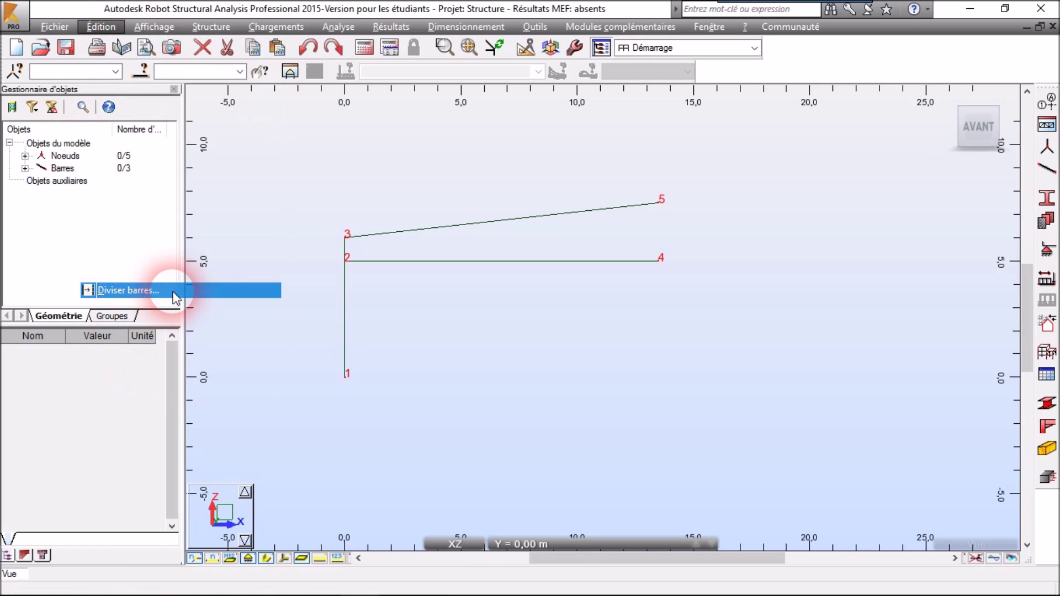
left_click_drag(916, 91, 862, 120)
left_click(845, 266)
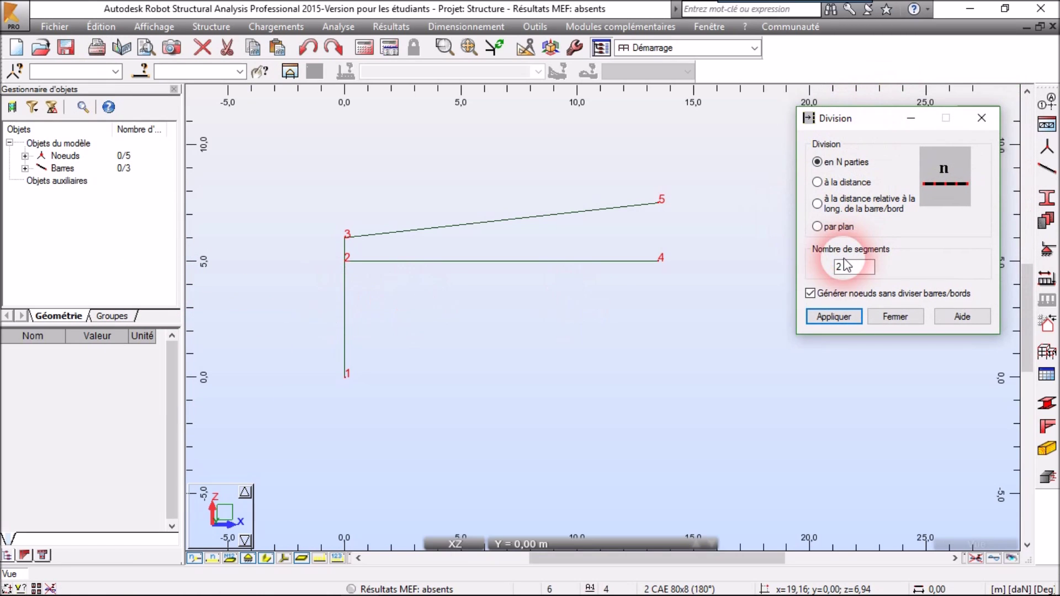
double_click(856, 271)
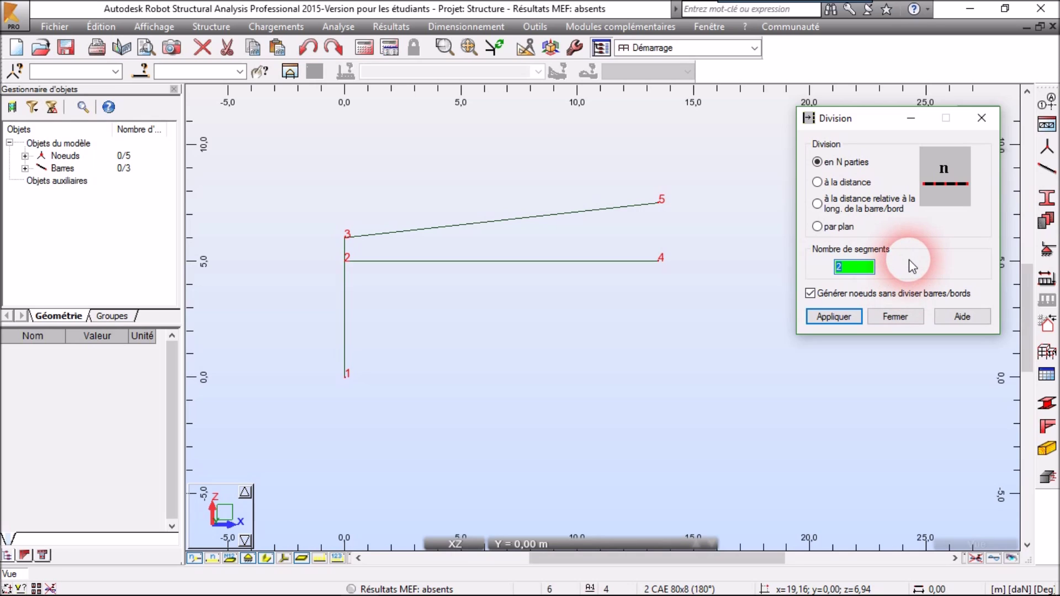
type("6")
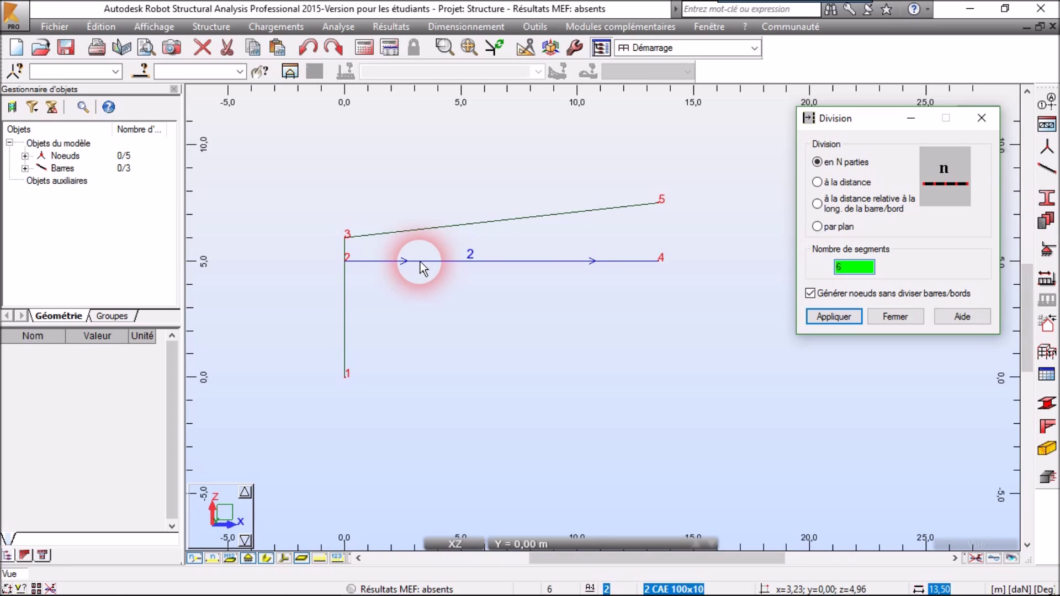
left_click(420, 263)
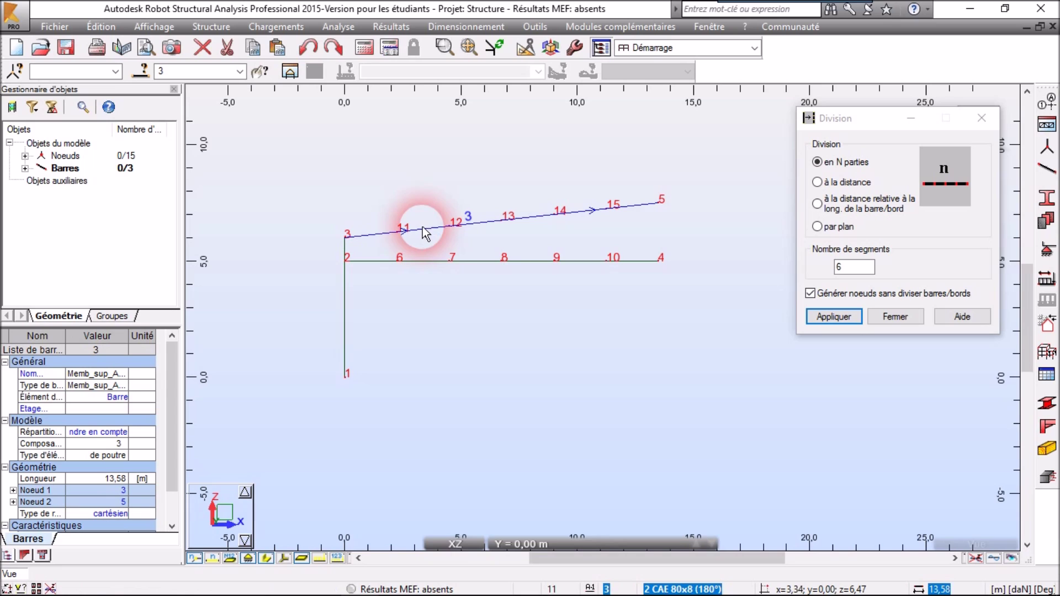
left_click(895, 319)
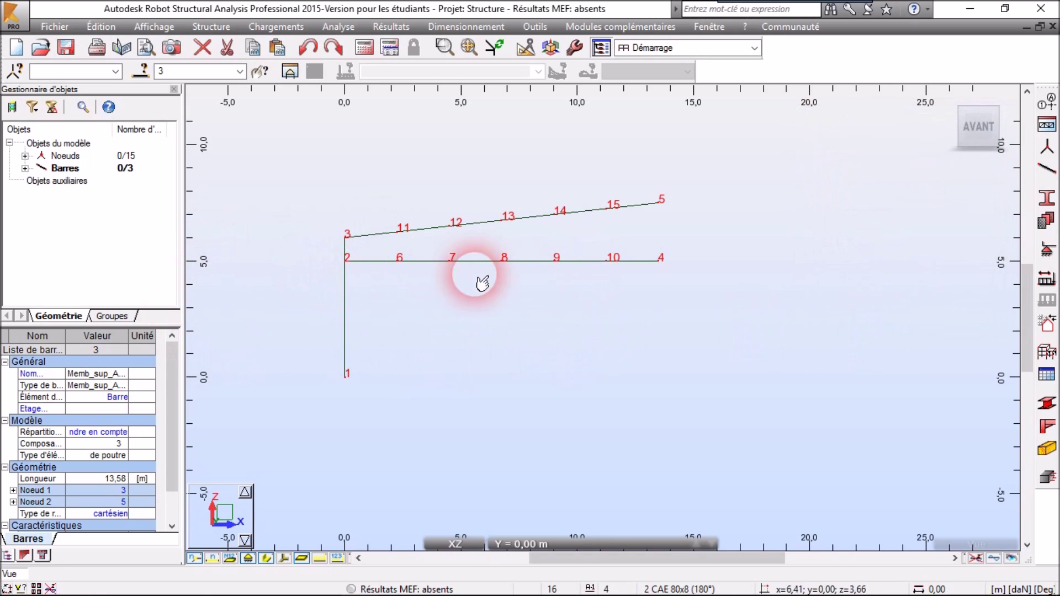
Create a bar type for the diagonals, named "diagonale_" followed by the author's surname, and save it
scroll(273, 175, "down", 1)
scroll(273, 174, "up", 1)
left_click(1043, 170)
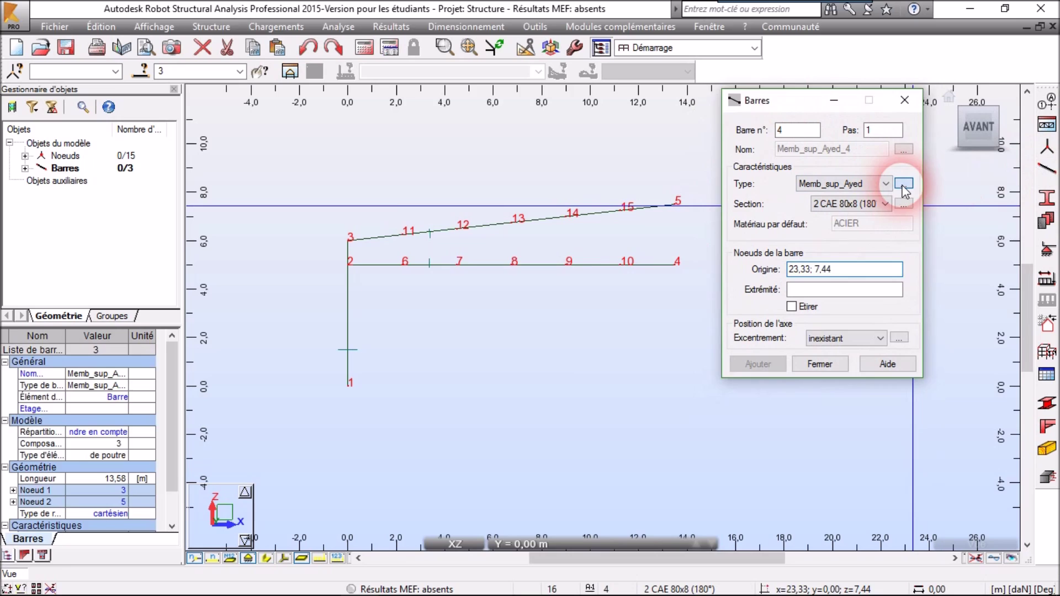
left_click(903, 184)
left_click_drag(517, 85, 528, 40)
left_click_drag(542, 79, 482, 85)
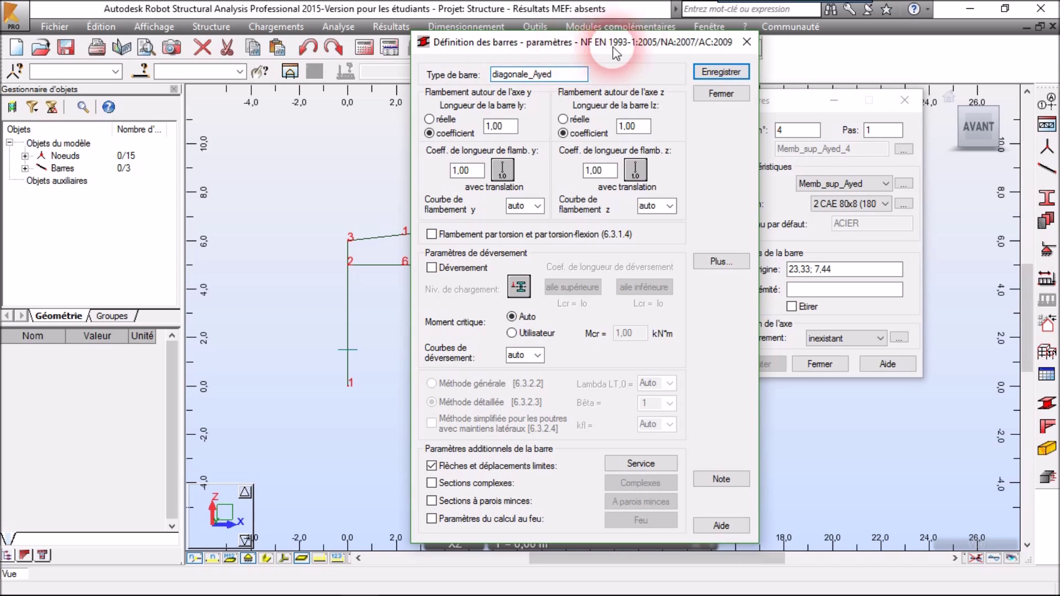
left_click(721, 72)
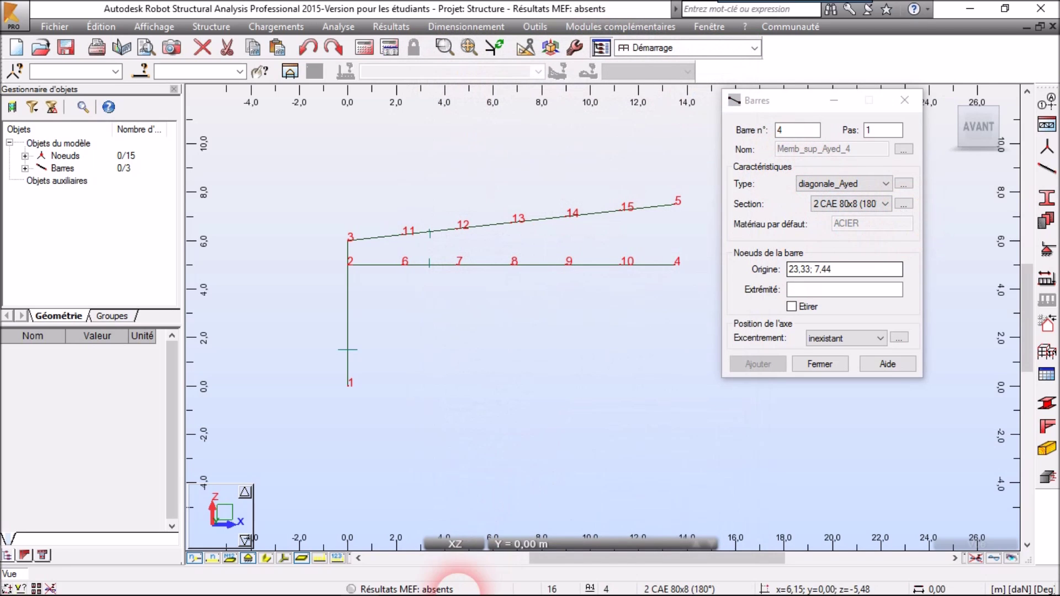
Check the diagonal's profile in the Word table, return to Robot, and choose CAE 50x5 for a compound double-angle section
left_click(323, 582)
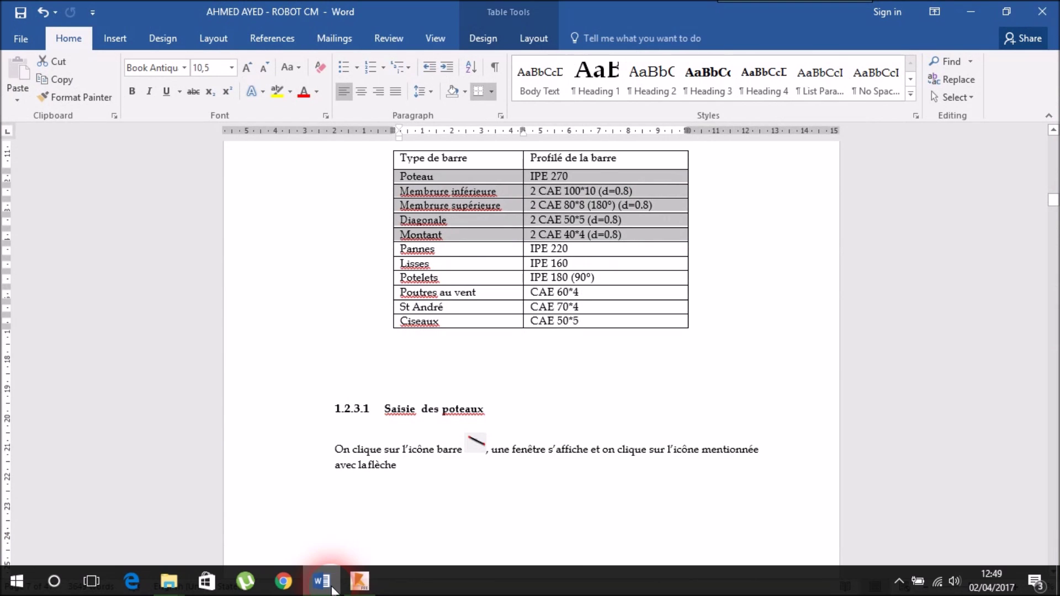
left_click(359, 581)
left_click(904, 205)
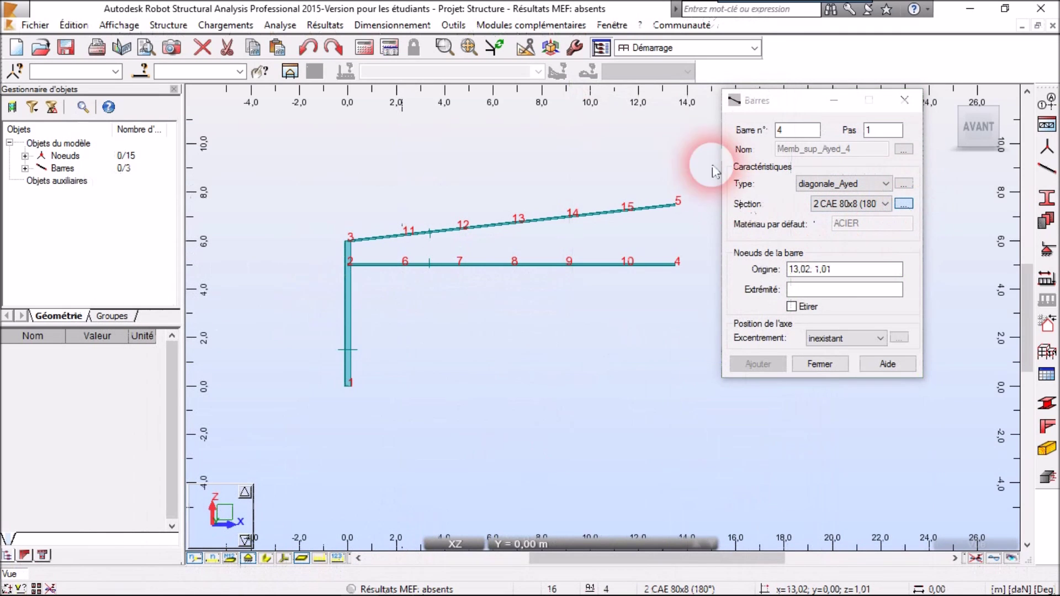
left_click(845, 243)
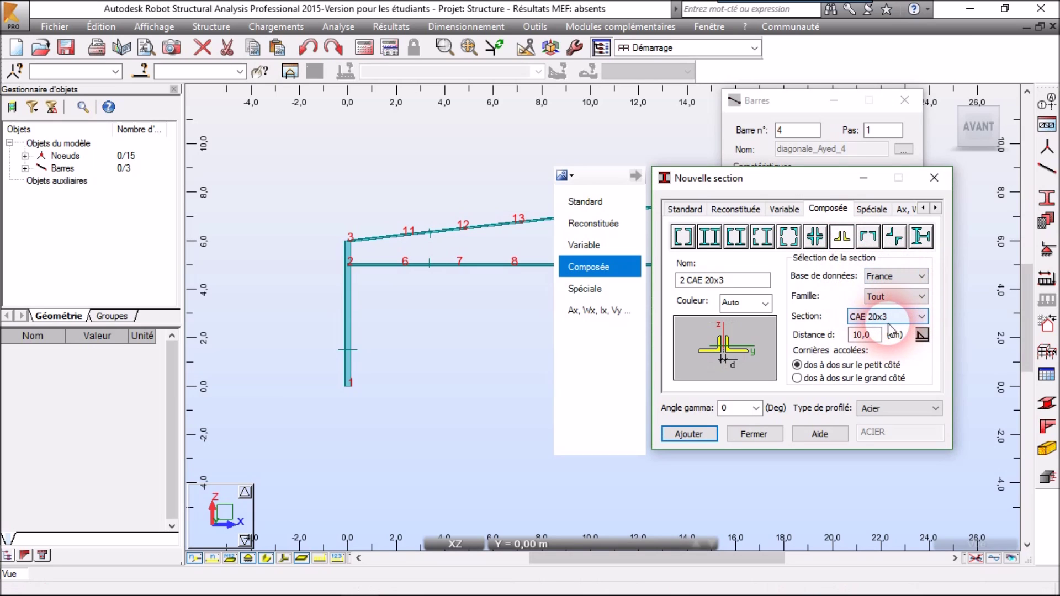
left_click(906, 317)
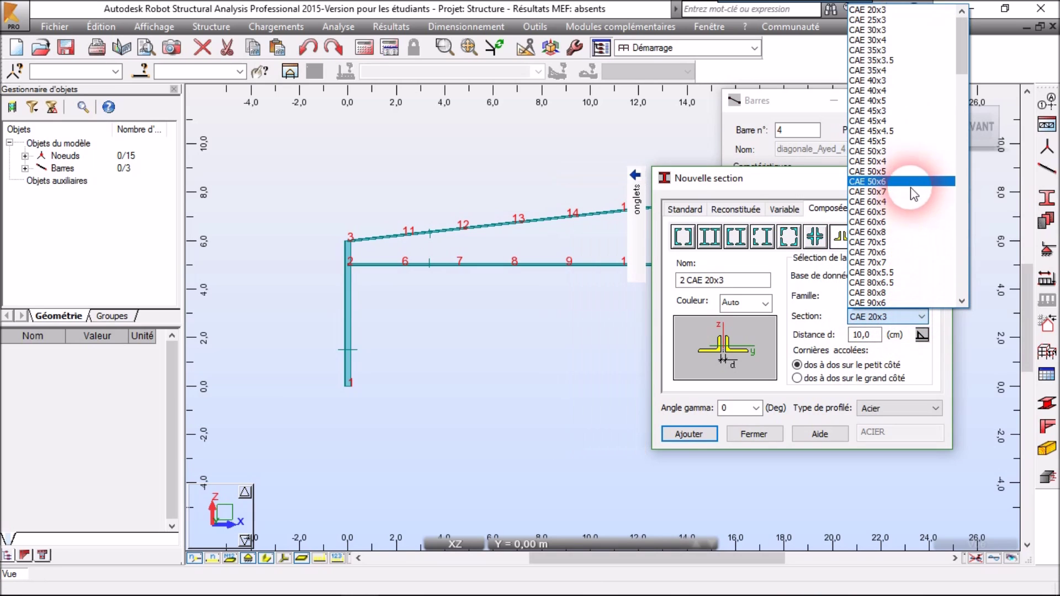
left_click(902, 172)
Set distance d to 0.8 cm and add the section as "2 CAE 50x5"
double_click(878, 339)
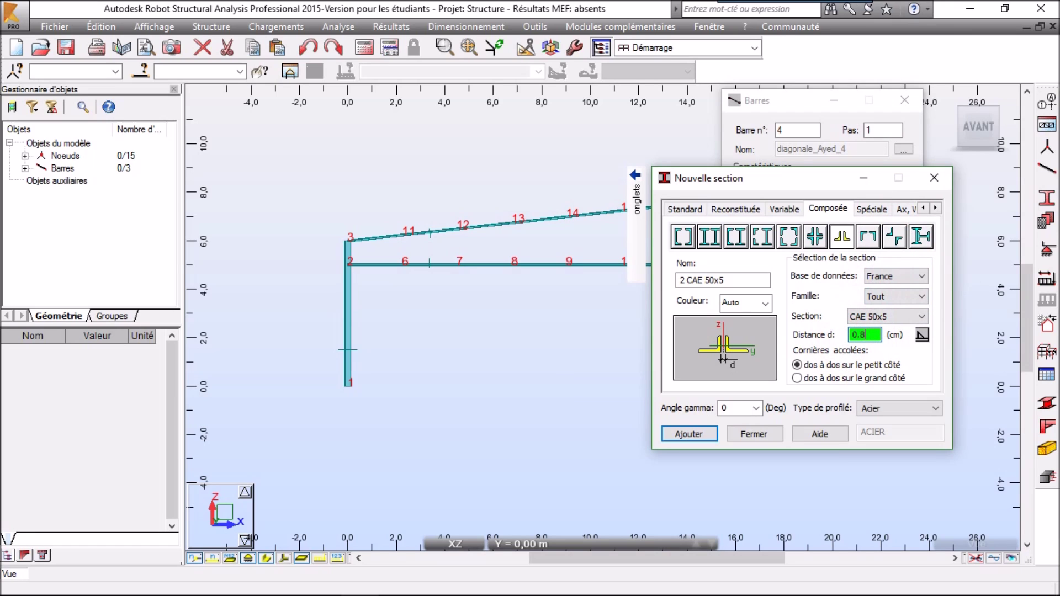
left_click(728, 429)
left_click(701, 439)
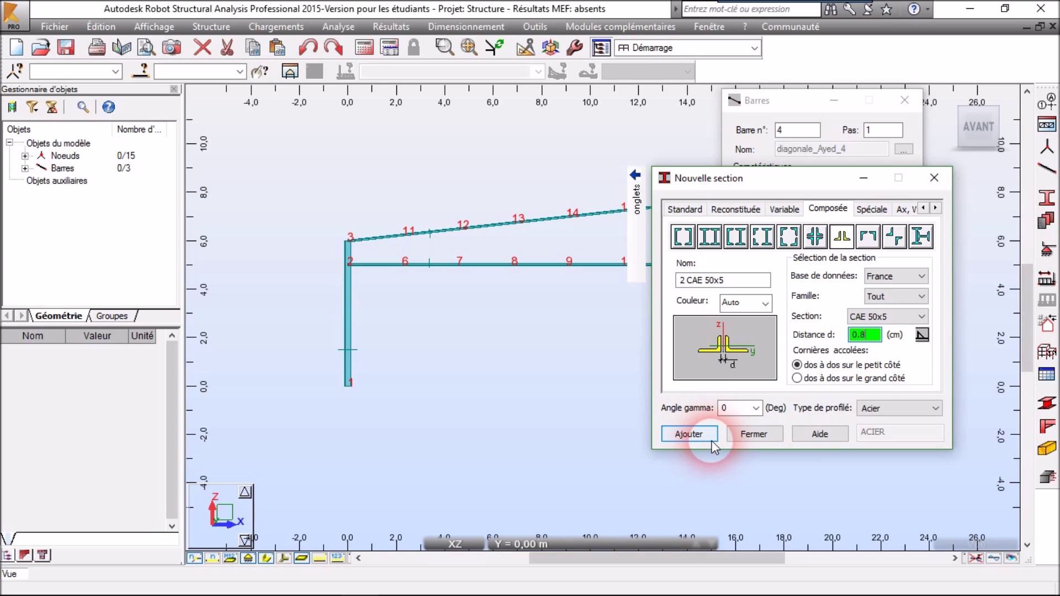
left_click(757, 431)
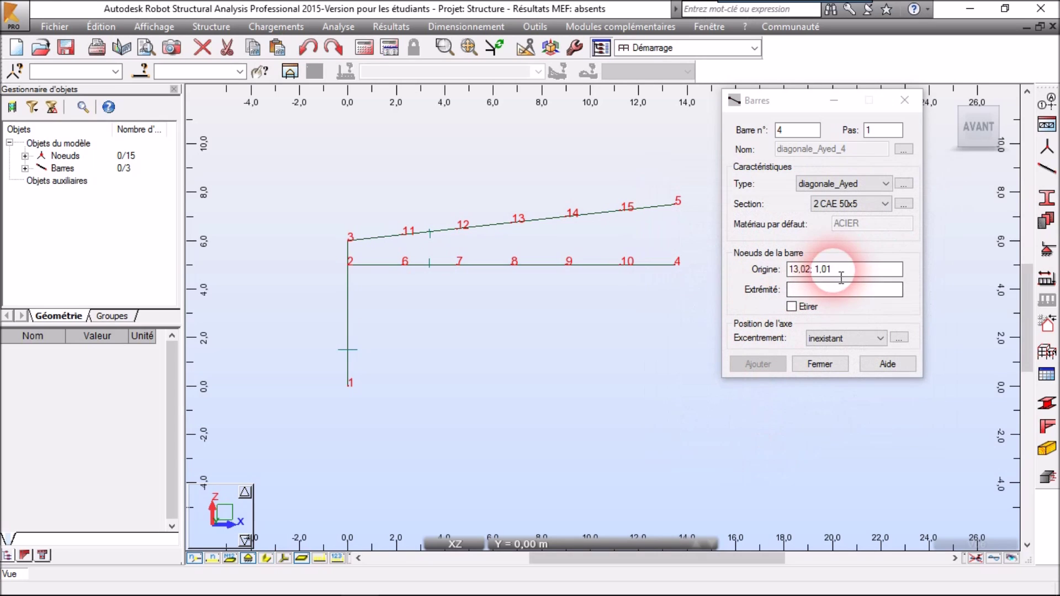
Draw the zigzag diagonal bars with the 2 CAE 50x5 section through nodes 2, 11, 7, 13, 9, 15 and 4
left_click(812, 270)
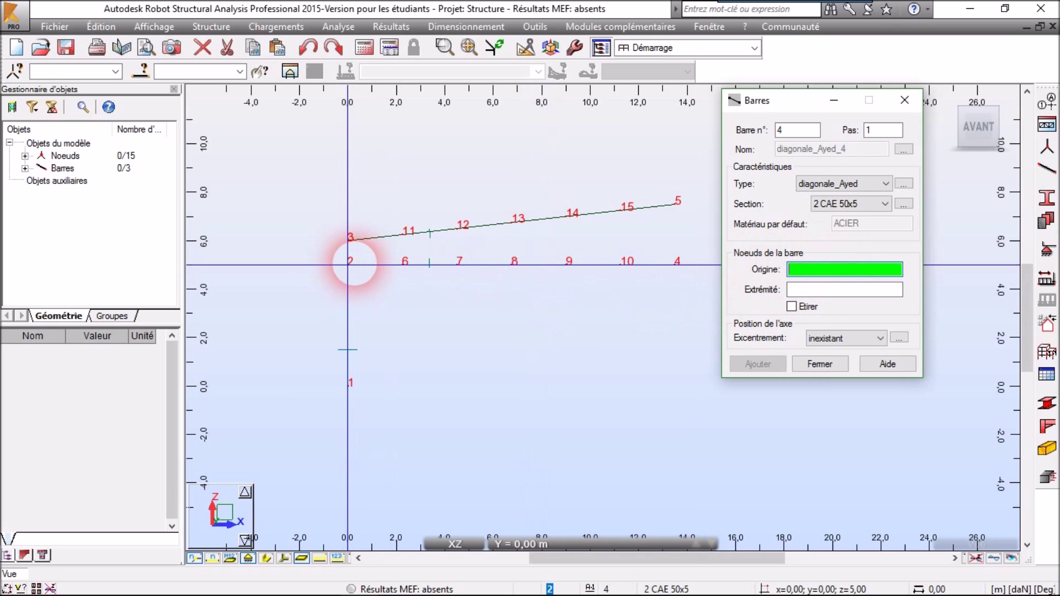
left_click(351, 260)
left_click(403, 235)
left_click(402, 234)
left_click(458, 263)
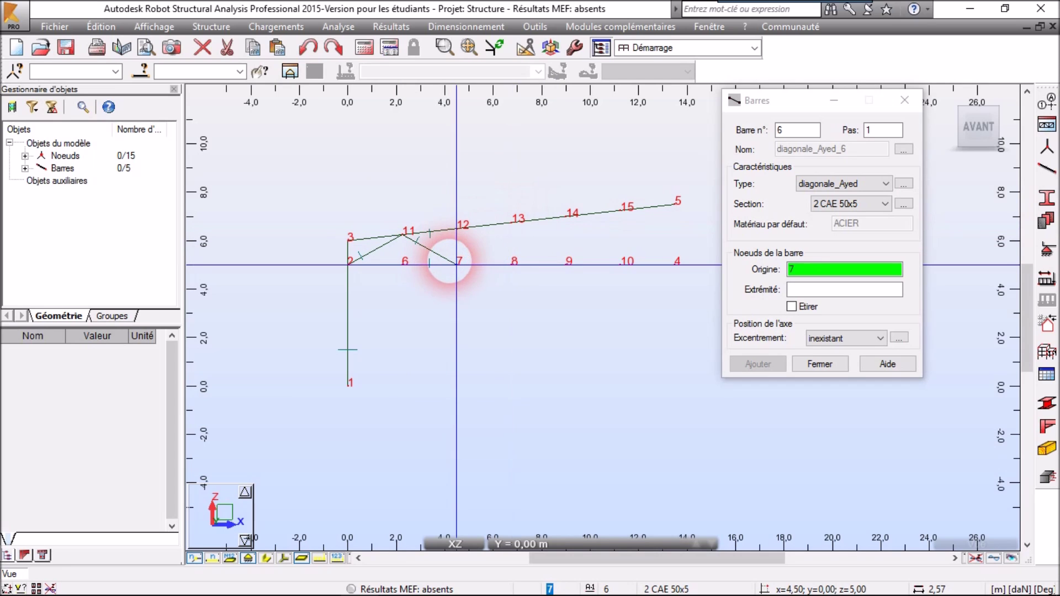
left_click(458, 263)
left_click(511, 223)
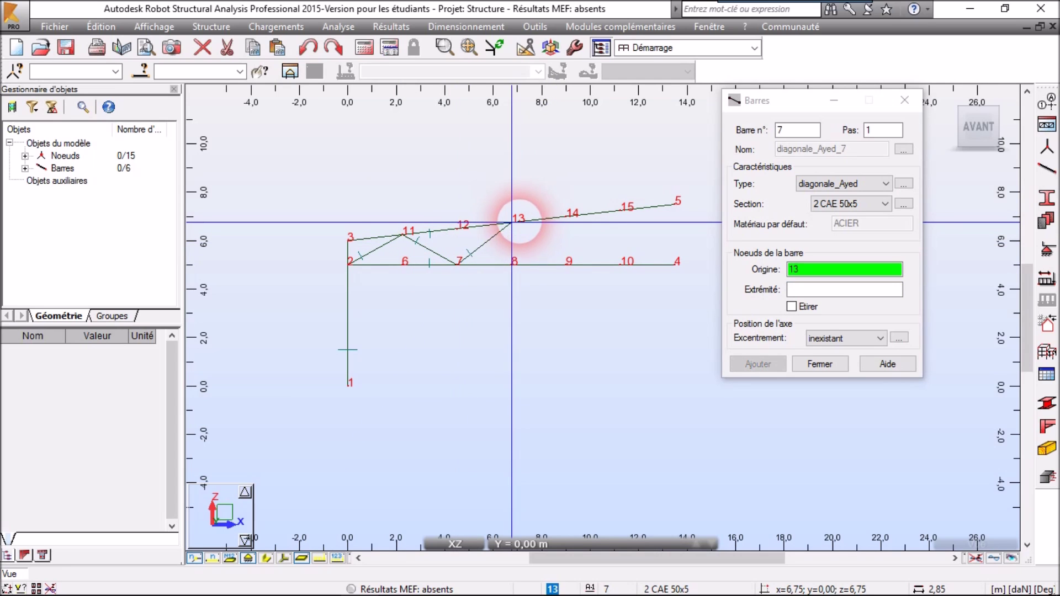
left_click(511, 222)
left_click(566, 264)
left_click(566, 264)
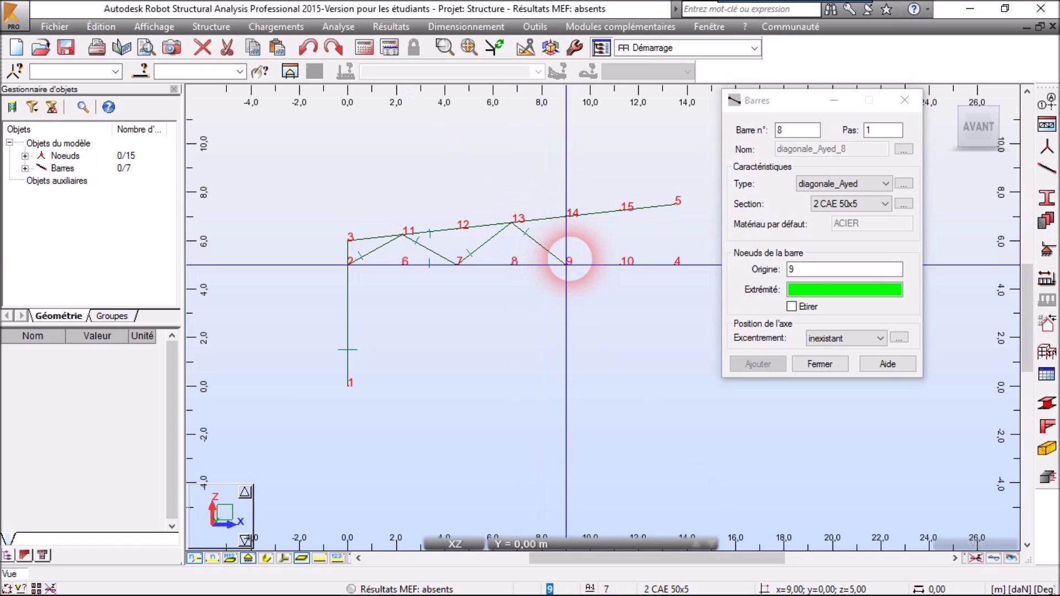
left_click(621, 210)
left_click(621, 211)
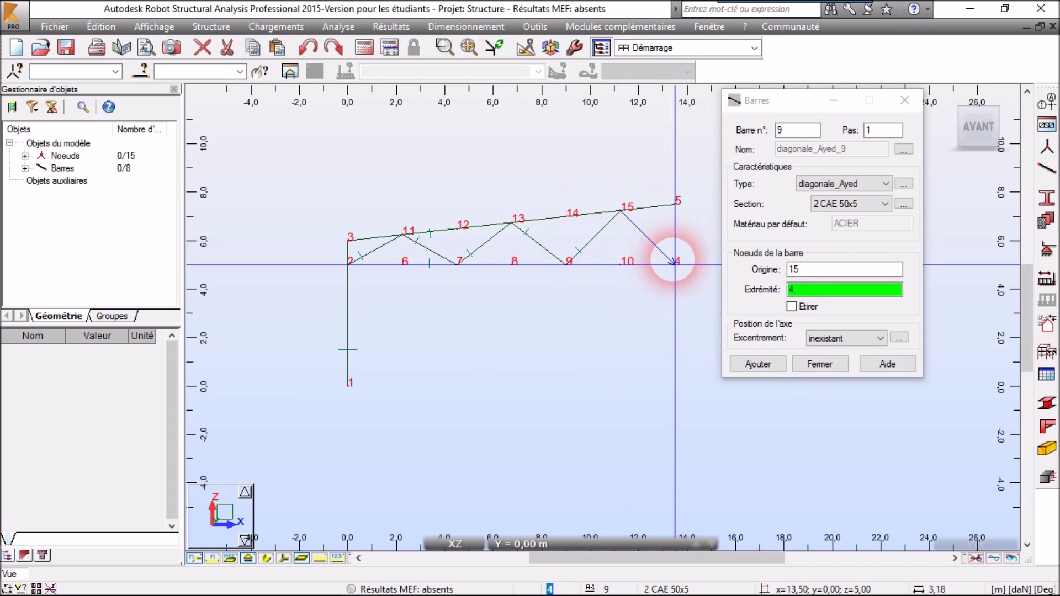
left_click(674, 261)
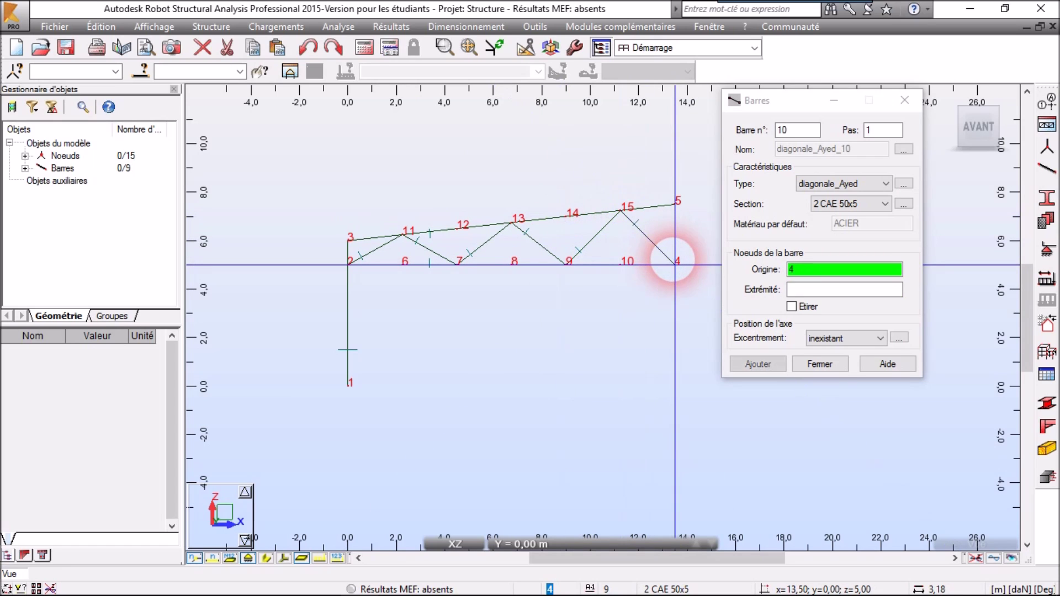
Create a bar type for the vertical posts, named "Montant_" followed by the author's surname, and save it
left_click(904, 184)
left_click_drag(533, 83, 503, 81)
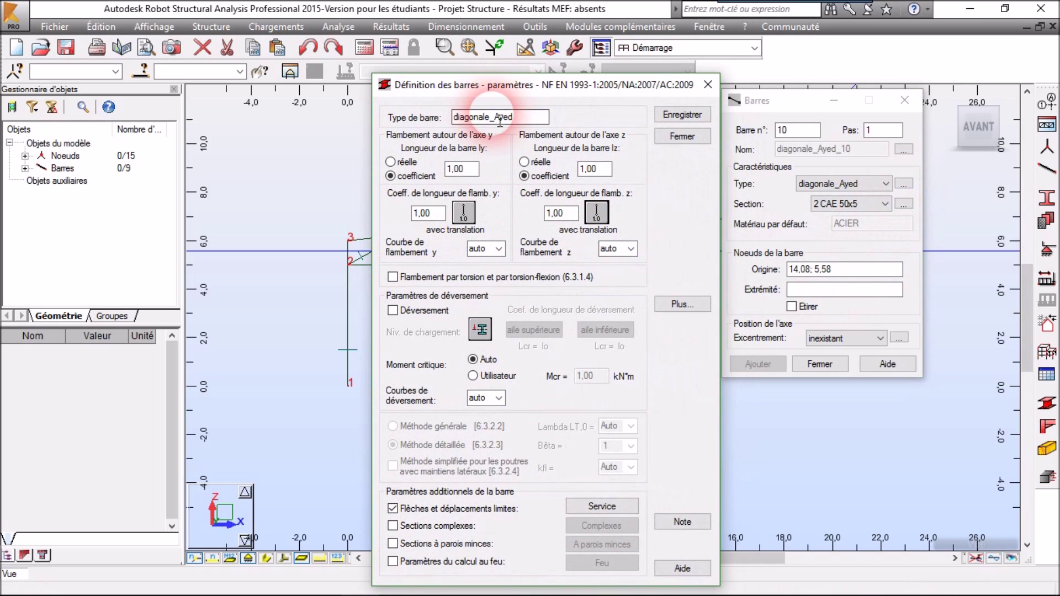
left_click_drag(494, 118, 379, 130)
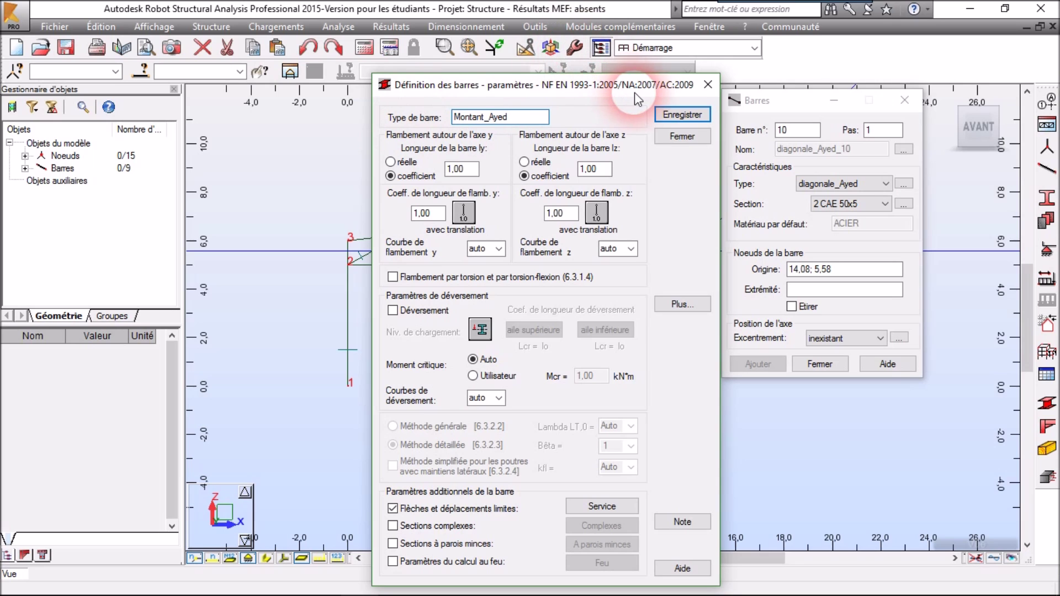
left_click(694, 136)
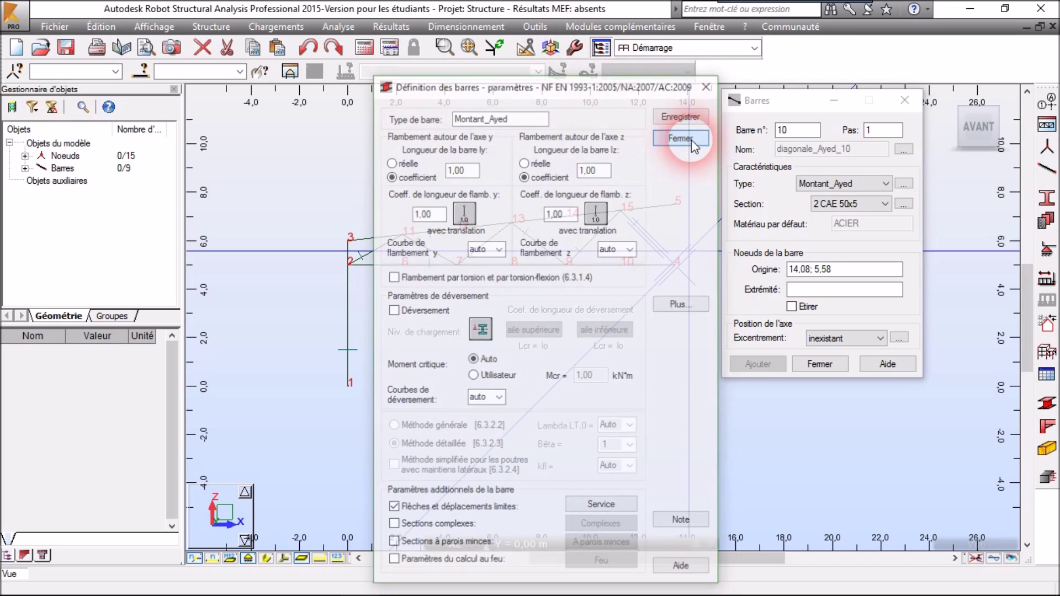
Check the vertical post's profile in the Word table, return to Robot, and choose CAE 40x4 for a compound back-to-back double-angle section
left_click(322, 581)
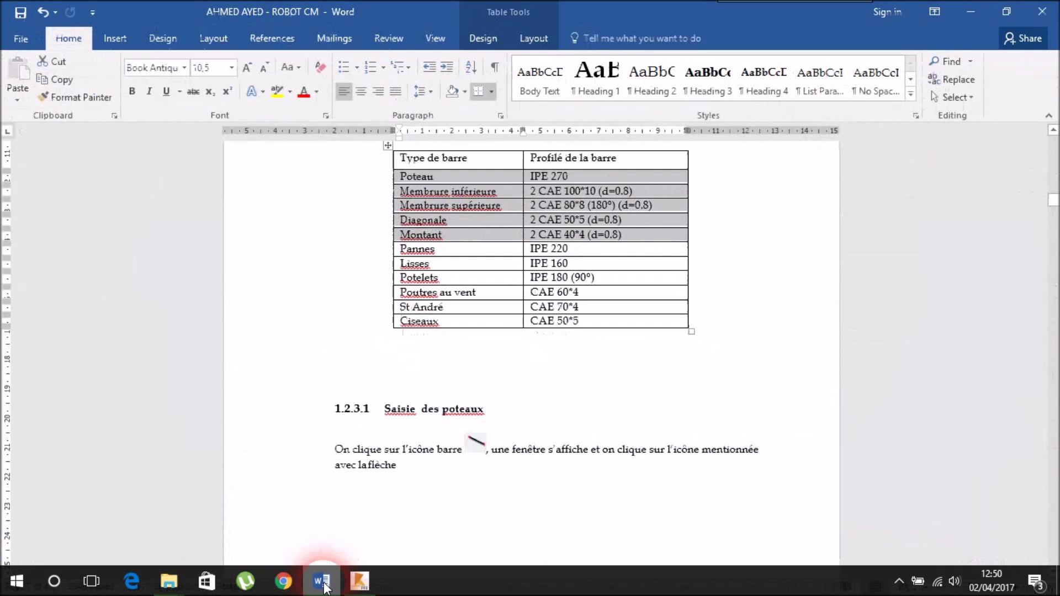
left_click(324, 583)
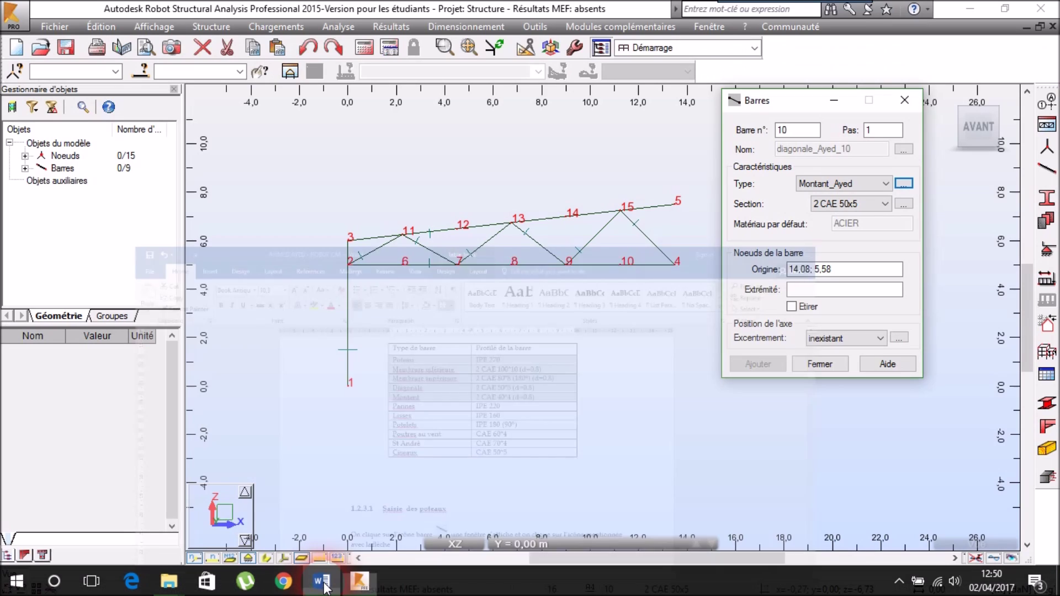
left_click(901, 204)
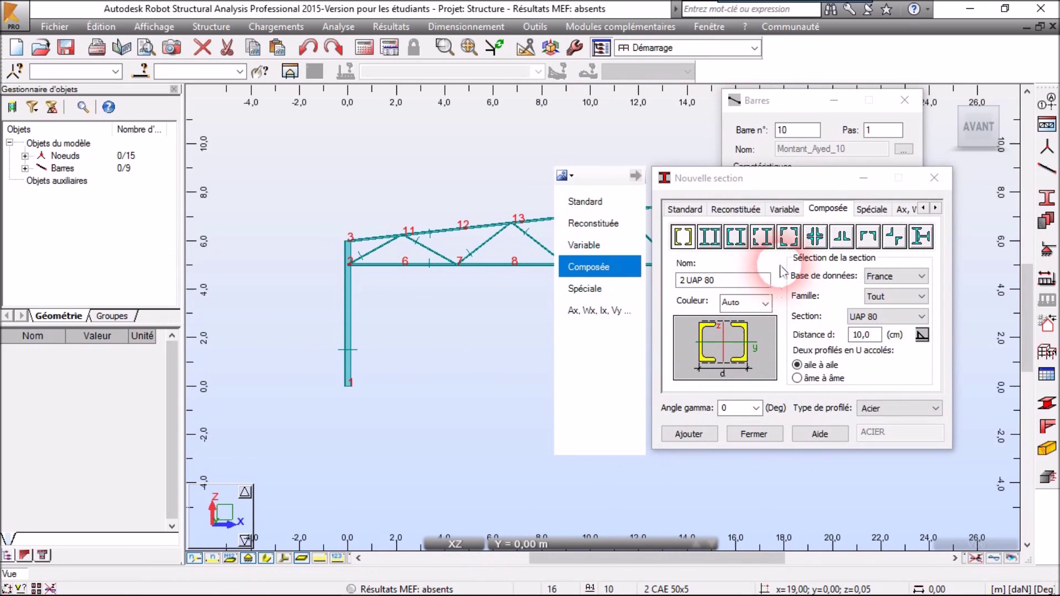
left_click(850, 243)
left_click(922, 316)
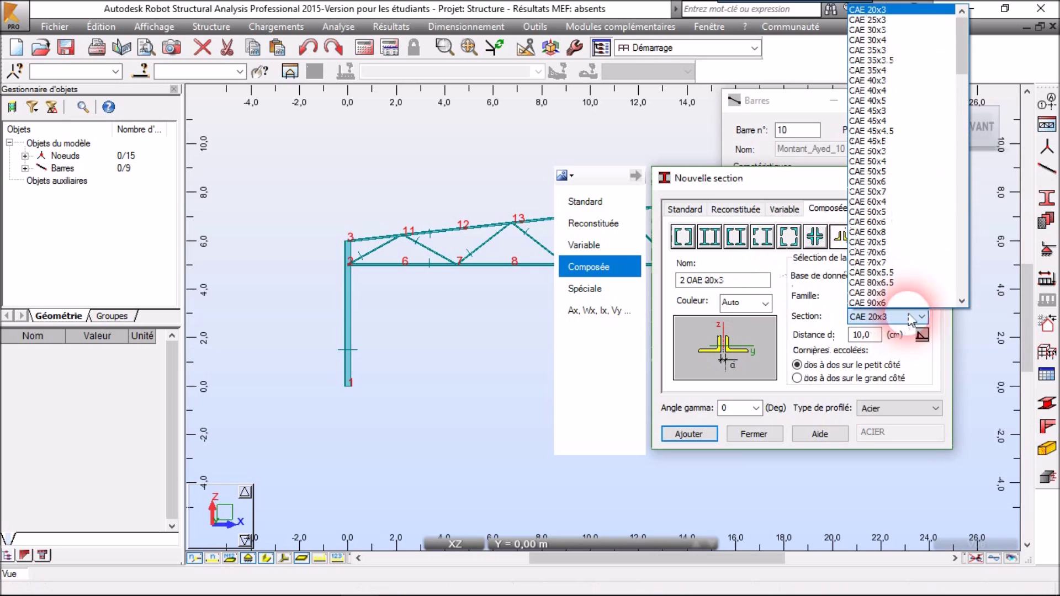
left_click(895, 91)
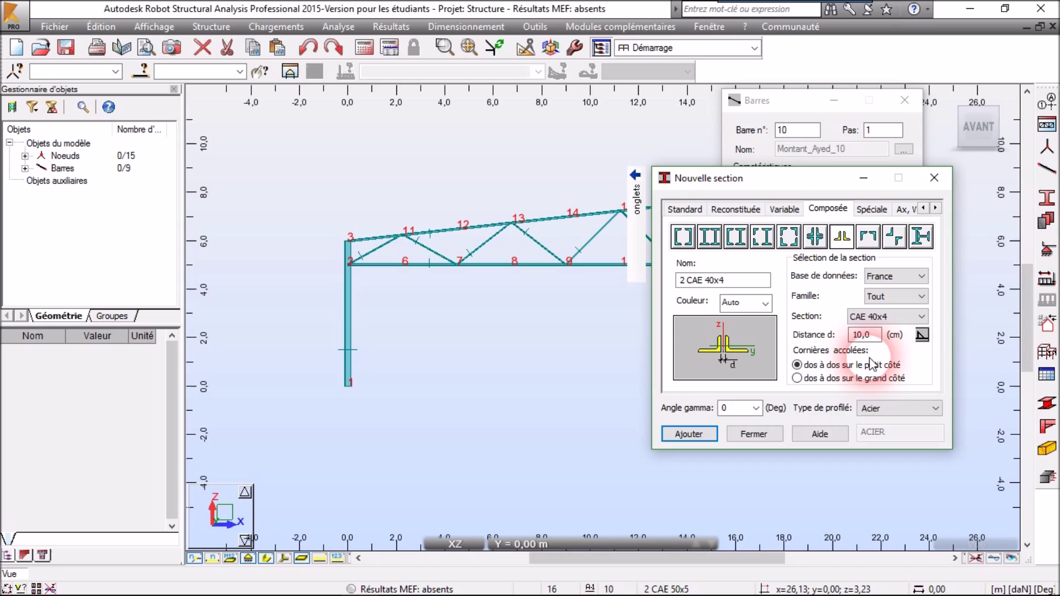
Set distance d to 0.8 cm and add the section as "2 CAE 40x4"
left_click(872, 337)
left_click_drag(875, 338, 855, 348)
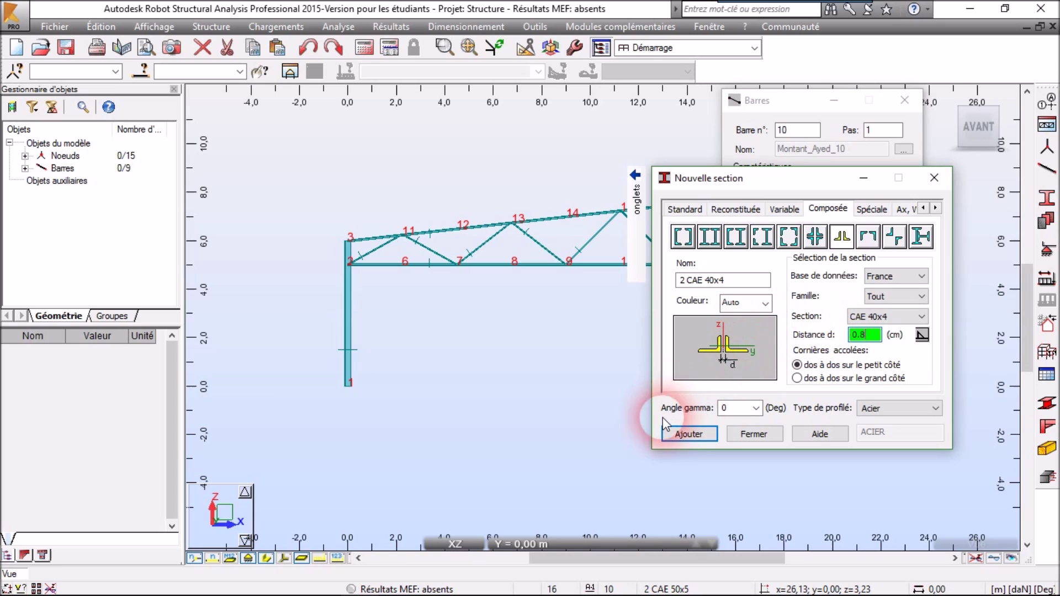
left_click(690, 434)
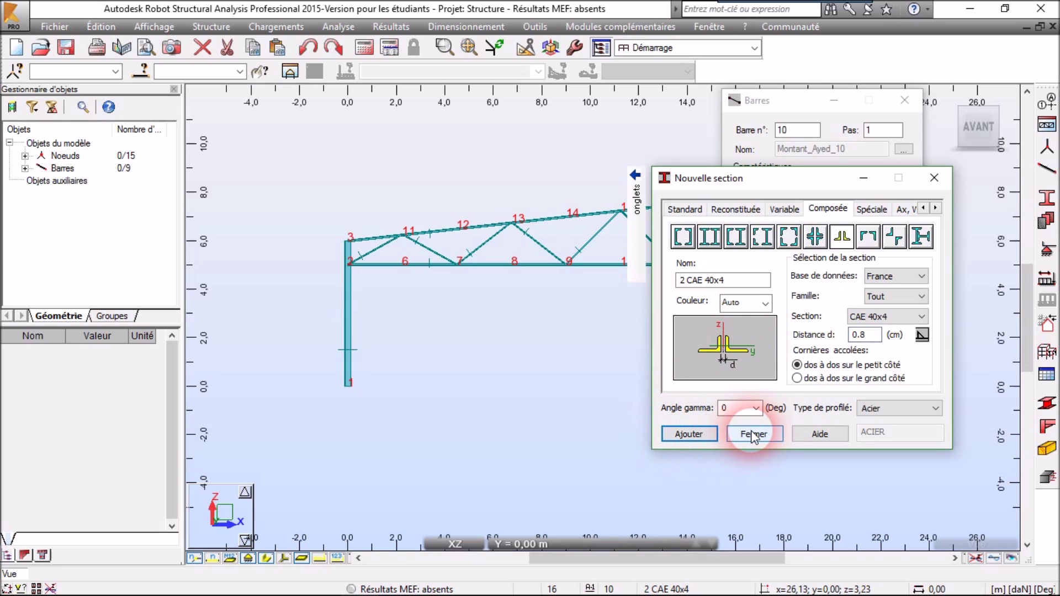
left_click(752, 434)
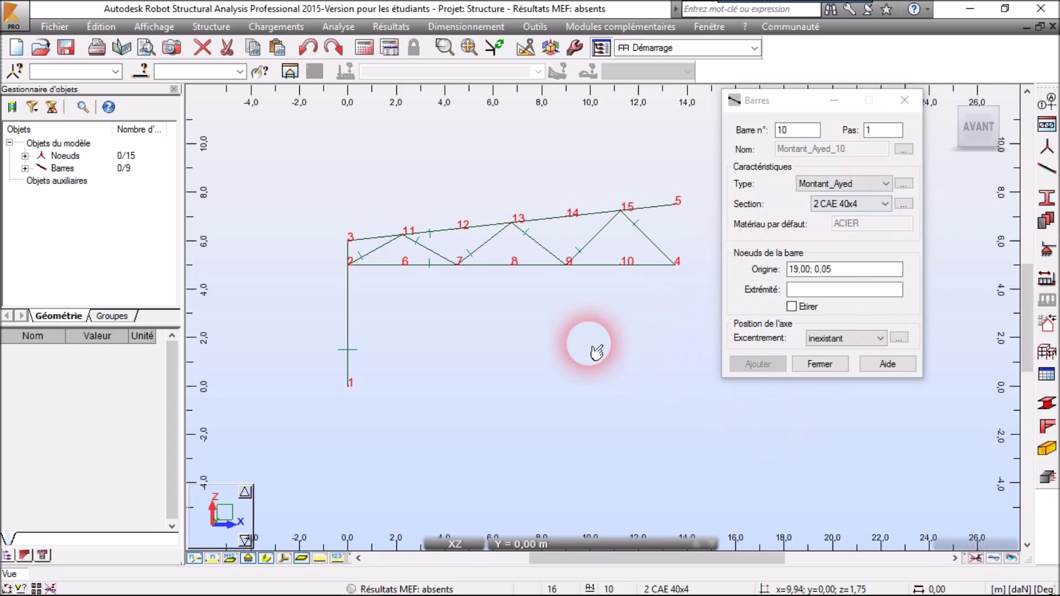
Draw the vertical posts with the 2 CAE 40x4 section between nodes 6-11, 7-12, 8-13, 9-14, 10-15 and 4-5
left_click(878, 275)
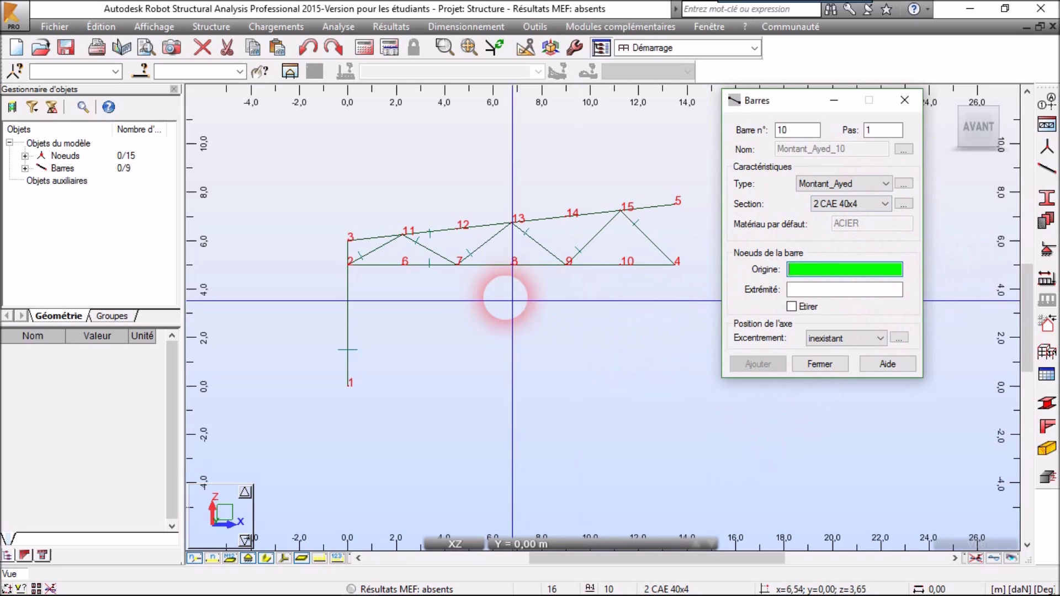
left_click(407, 259)
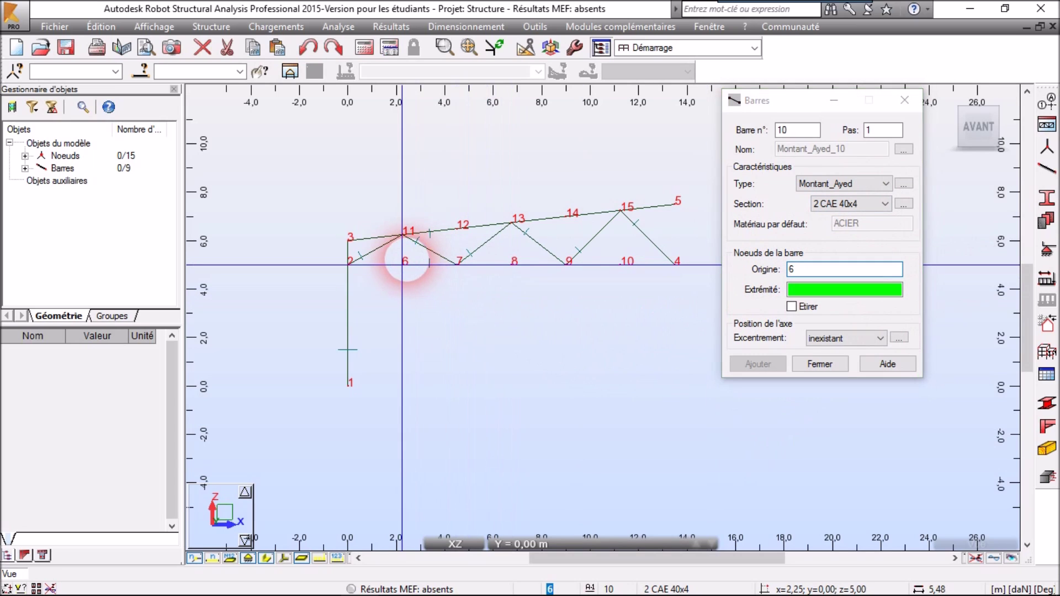
left_click(407, 234)
left_click(457, 264)
left_click(456, 227)
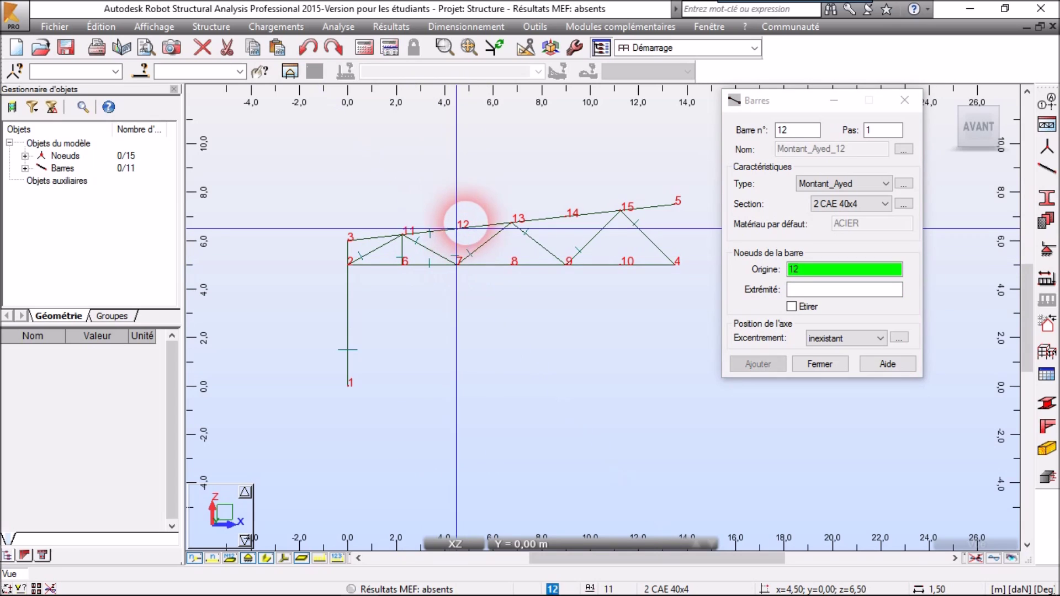
left_click(513, 259)
left_click(512, 223)
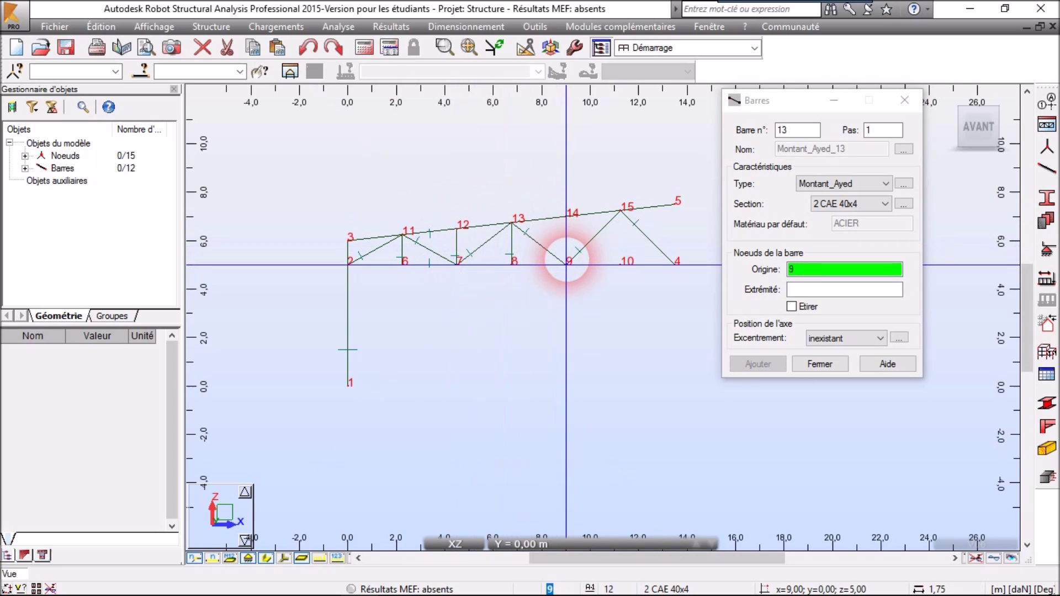
left_click(567, 260)
left_click(567, 215)
left_click(629, 258)
left_click(621, 210)
left_click(675, 264)
left_click(675, 205)
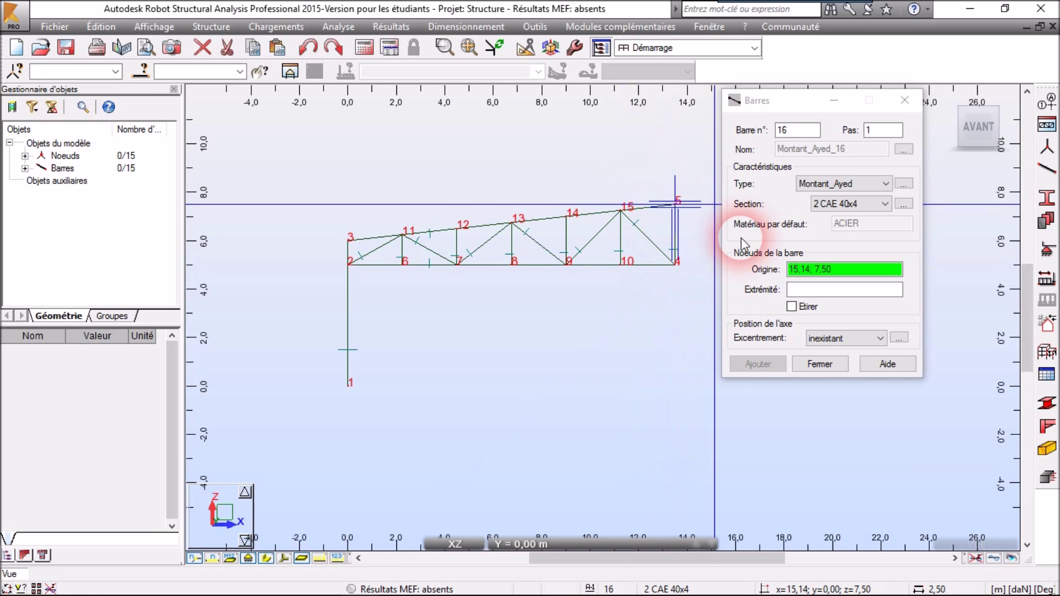
left_click(821, 364)
Enable the Croquis display attribute so the bars are drawn with their section shapes
left_click(630, 427)
scroll(591, 364, "down", 1)
middle_click_drag(515, 339, 548, 323)
scroll(591, 326, "up", 1)
left_click(157, 27)
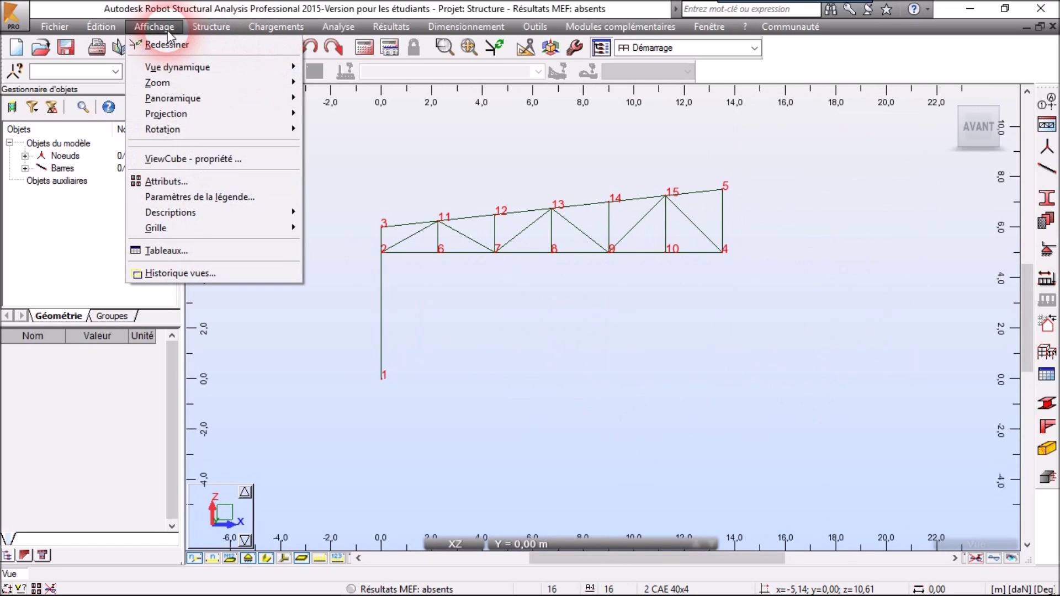
left_click(189, 188)
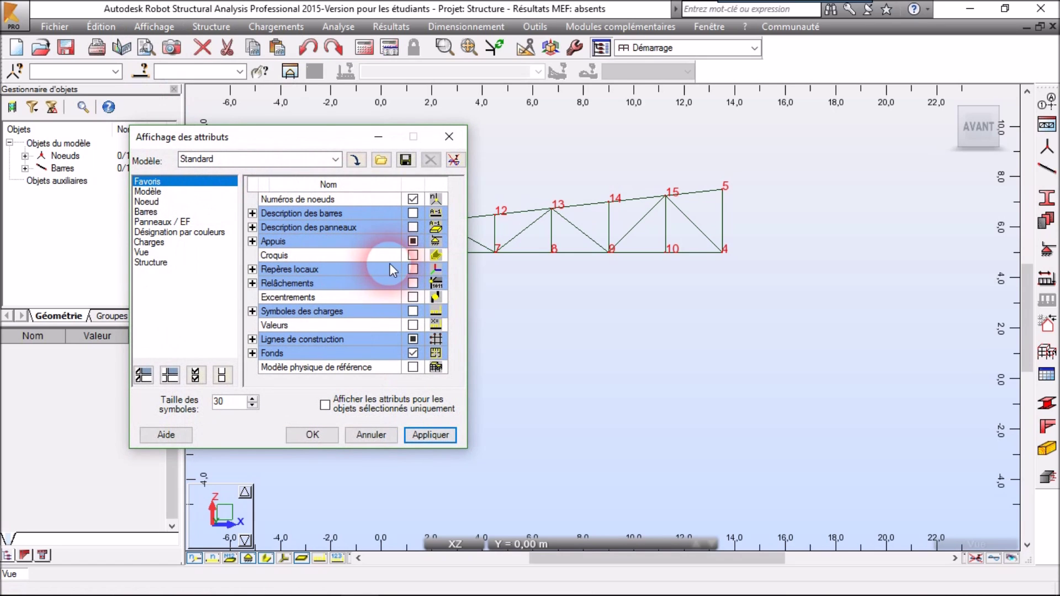
left_click(424, 434)
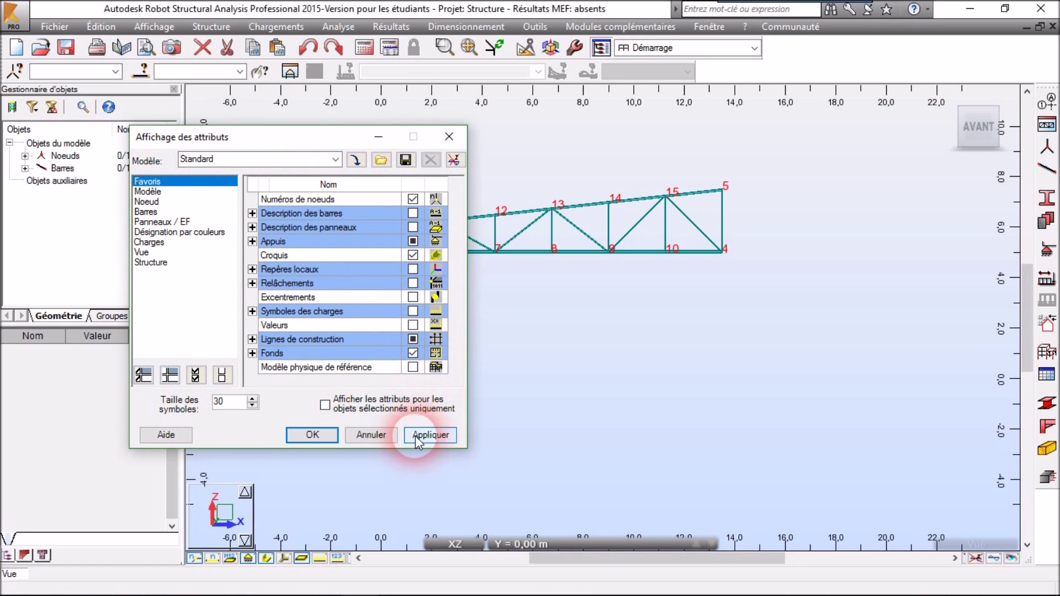
left_click(312, 435)
Examine the column, chords, diagonals and verticals in a tilted 3D view, and return to the front view
left_click(976, 113)
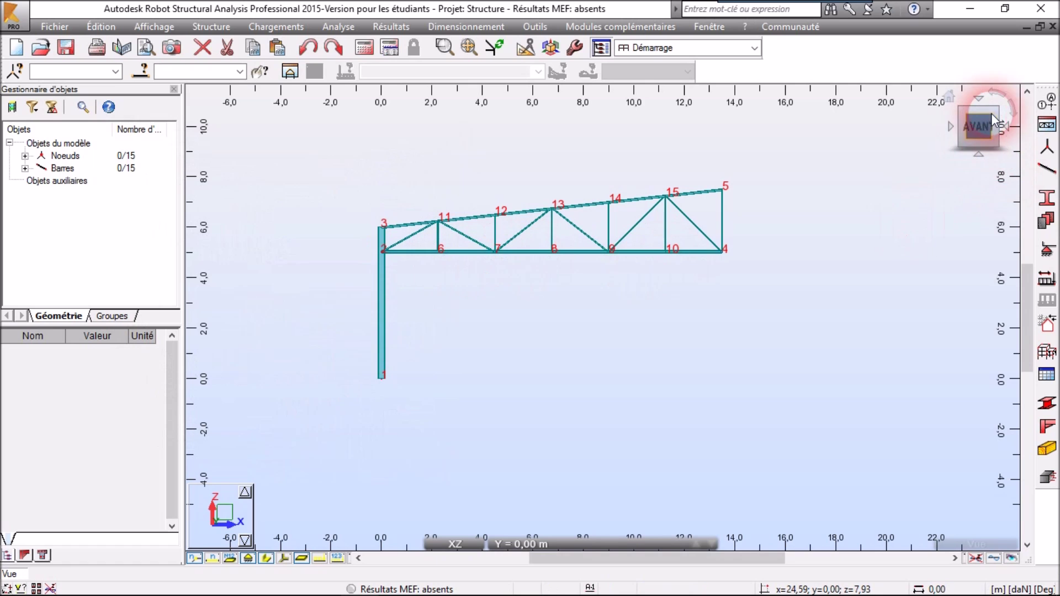
mouse_move(974, 115)
left_mouse_down()
mouse_move(960, 134)
mouse_move(959, 110)
left_mouse_up()
scroll(200, 242, "up", 6)
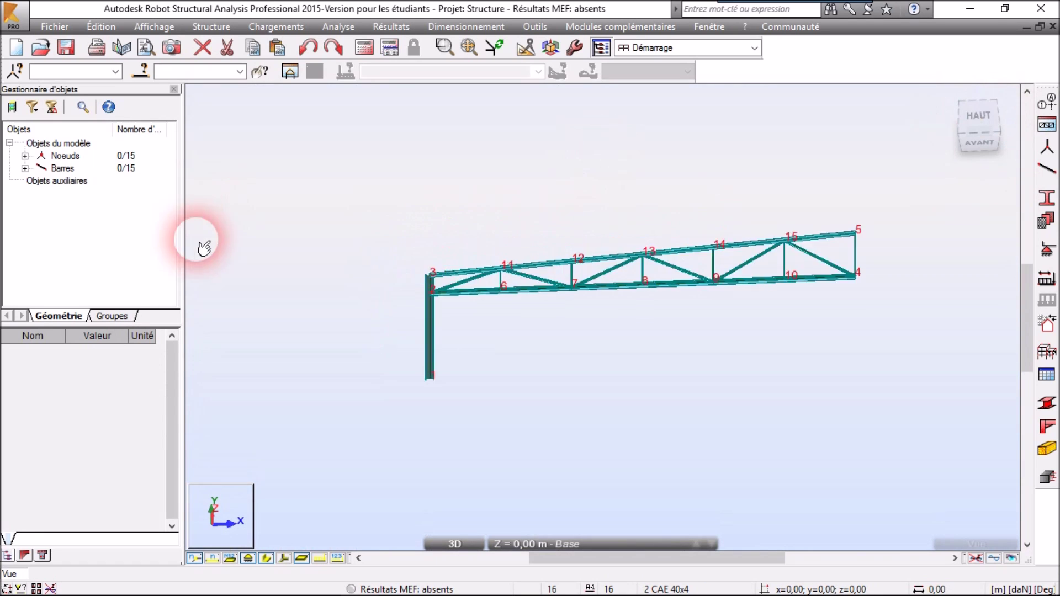
middle_click_drag(836, 381, 672, 444)
scroll(558, 282, "up", 5)
scroll(558, 282, "down", 1)
scroll(575, 326, "up", 5)
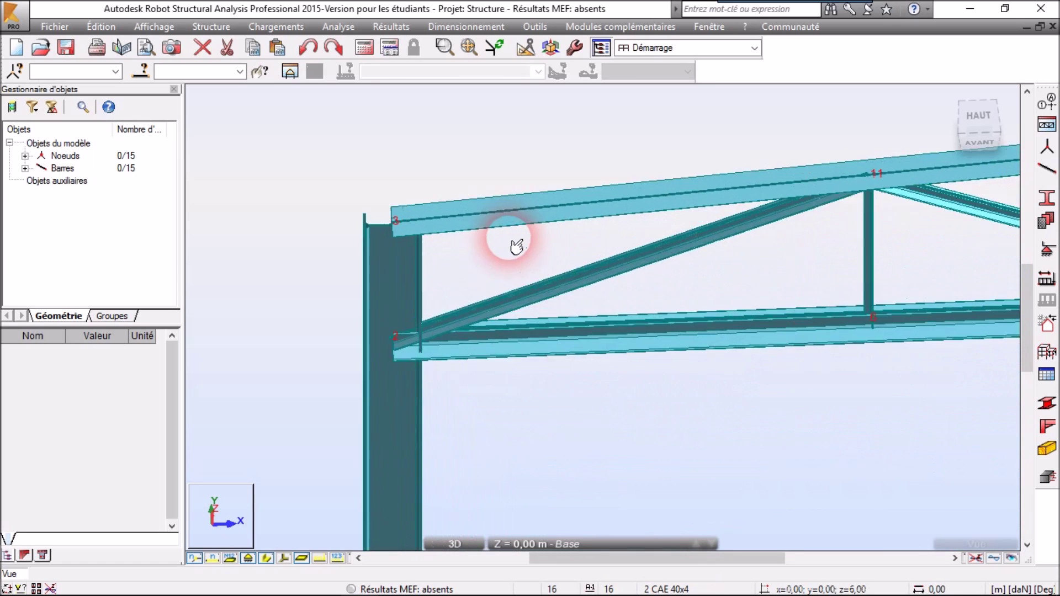
scroll(408, 265, "down", 5)
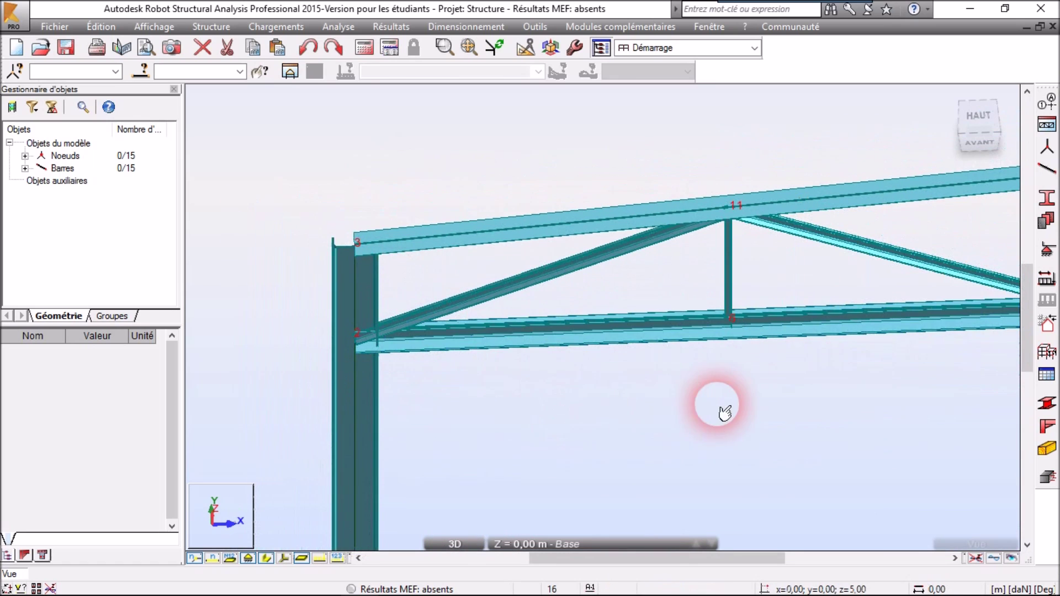
scroll(745, 409, "down", 5)
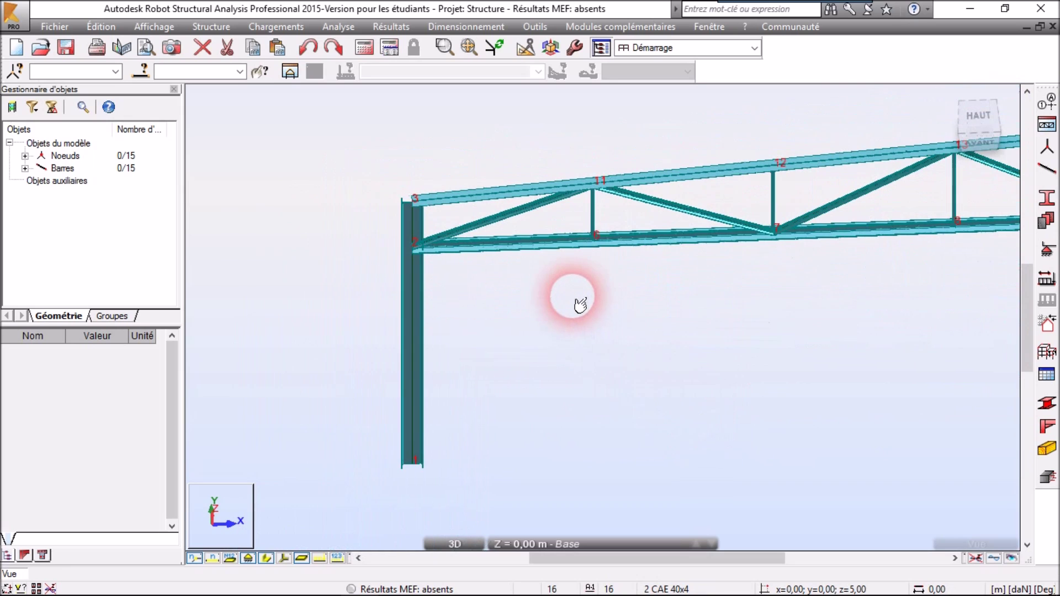
middle_click_drag(876, 300, 555, 352)
scroll(555, 352, "down", 2)
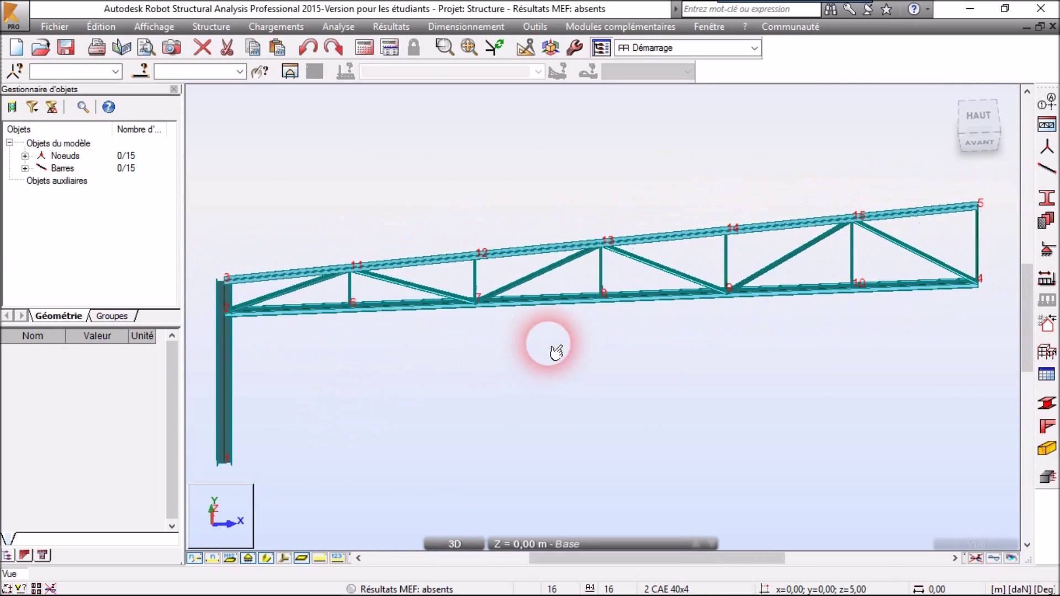
left_click(985, 143)
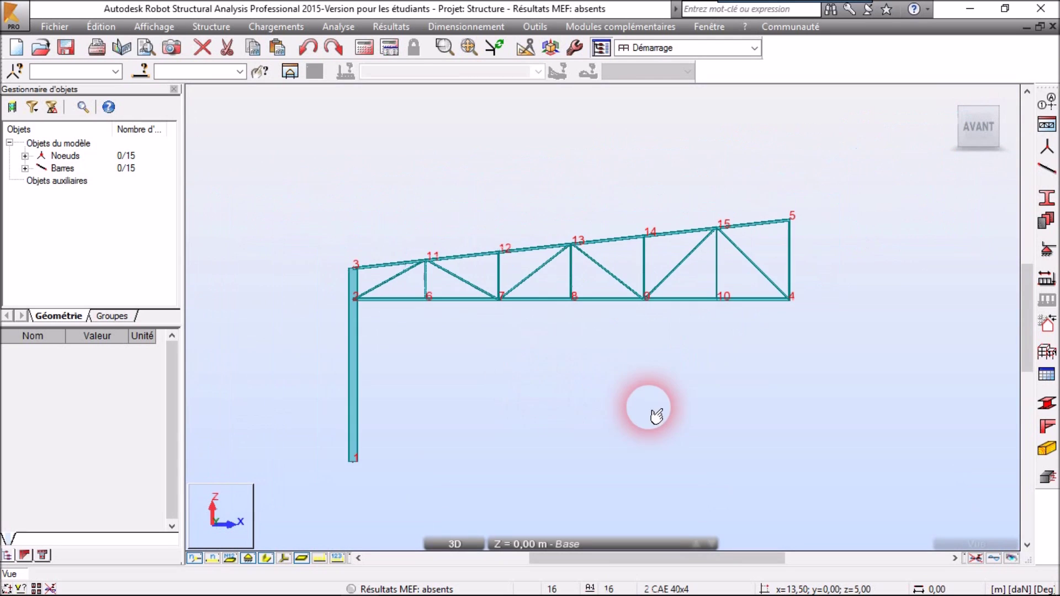
middle_click_drag(653, 416, 662, 365)
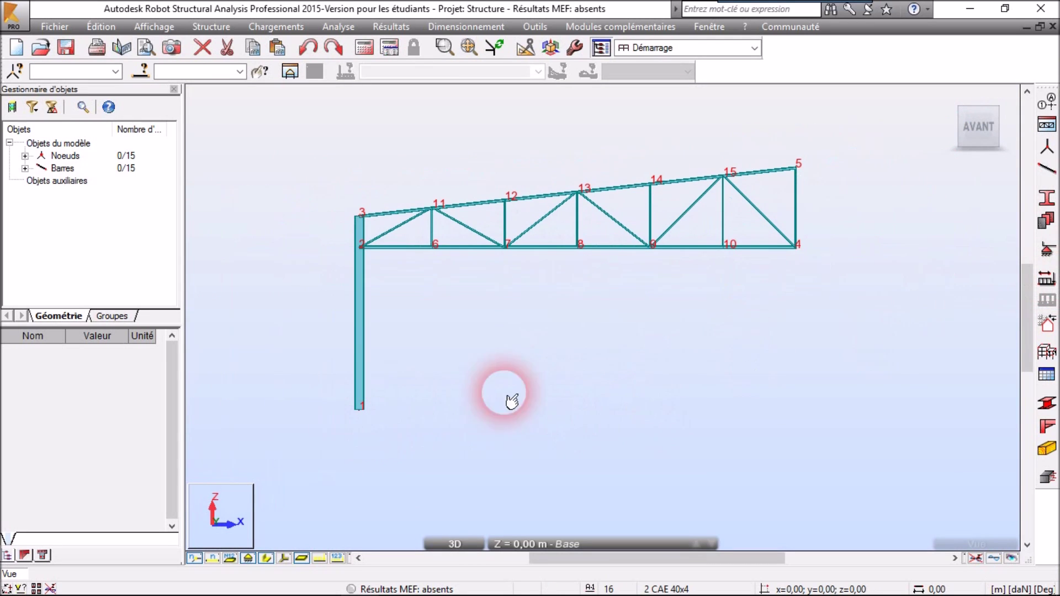
Delete the "Rotule Bloque Z" support type and assign the Rotule support to node 1 at the column base
left_click(1050, 250)
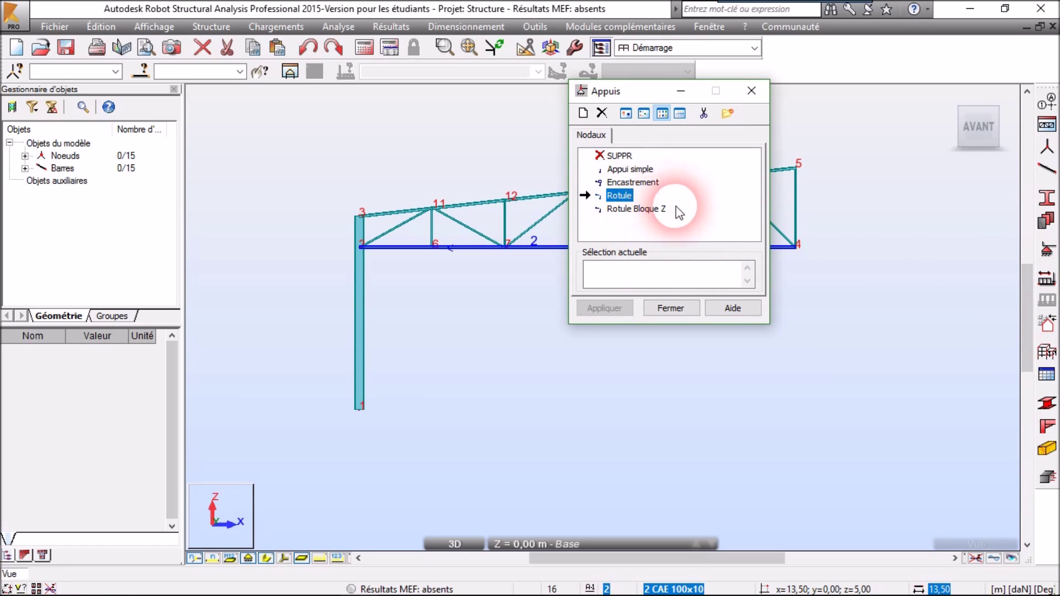
left_click(602, 114)
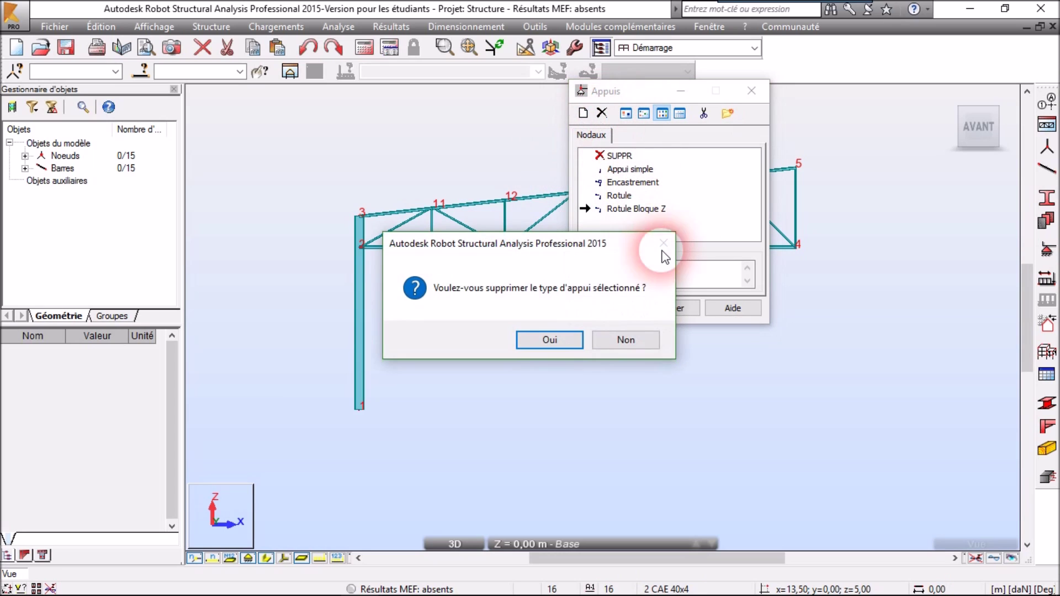
left_click(560, 338)
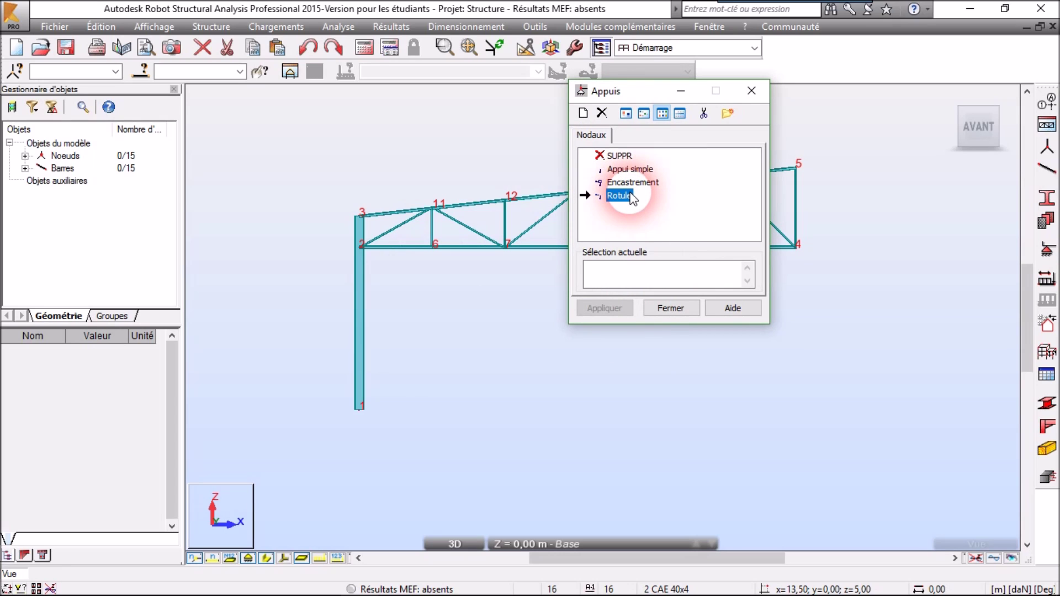
left_click(658, 275)
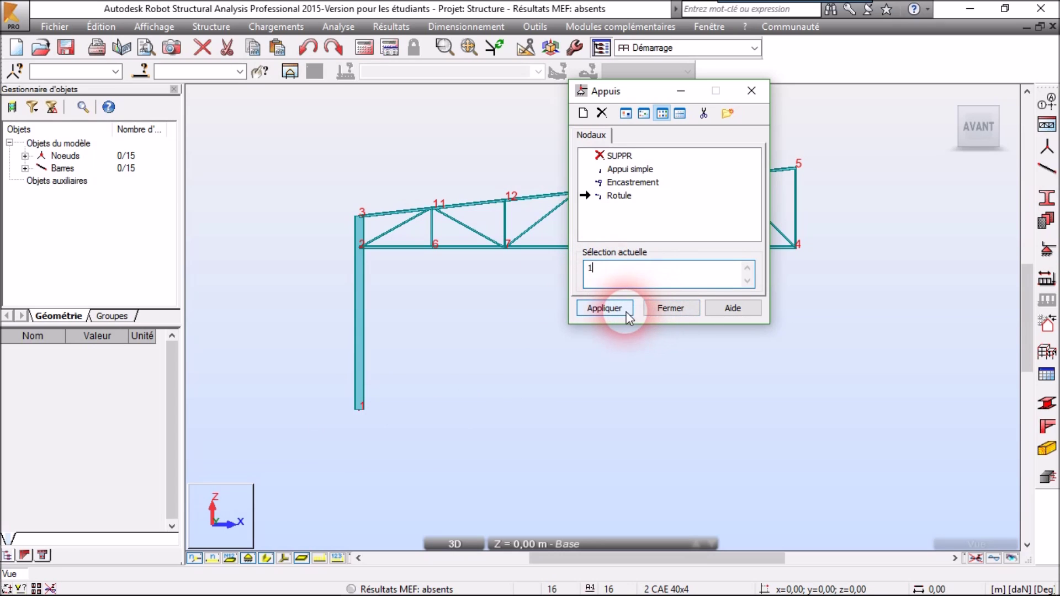
left_click(607, 309)
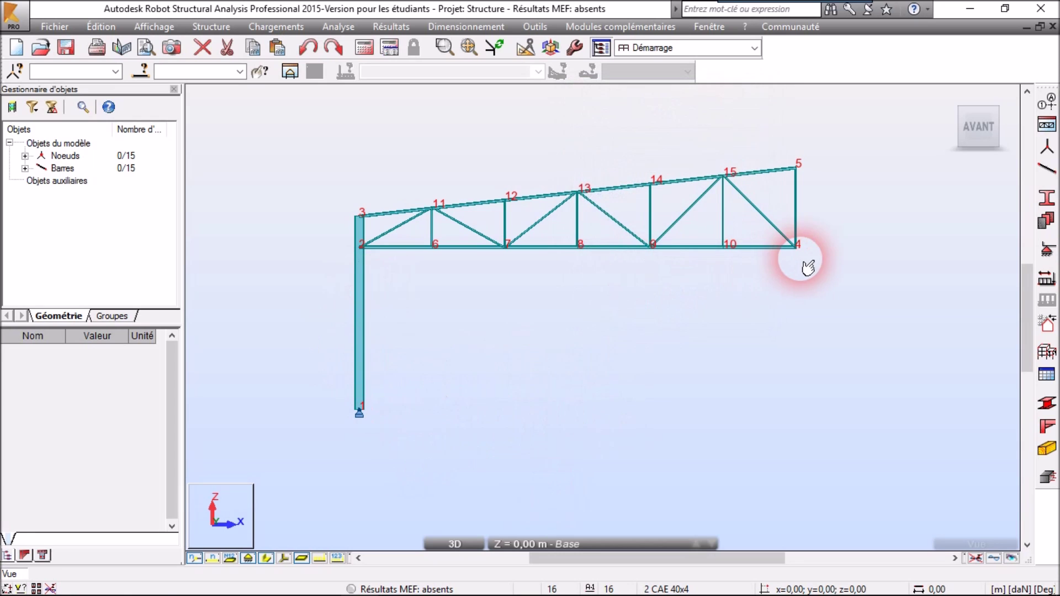
Open the bar release definitions and delete the "Relach_potelet_3D" release type
scroll(805, 263, "down", 2)
middle_click_drag(821, 319, 670, 324)
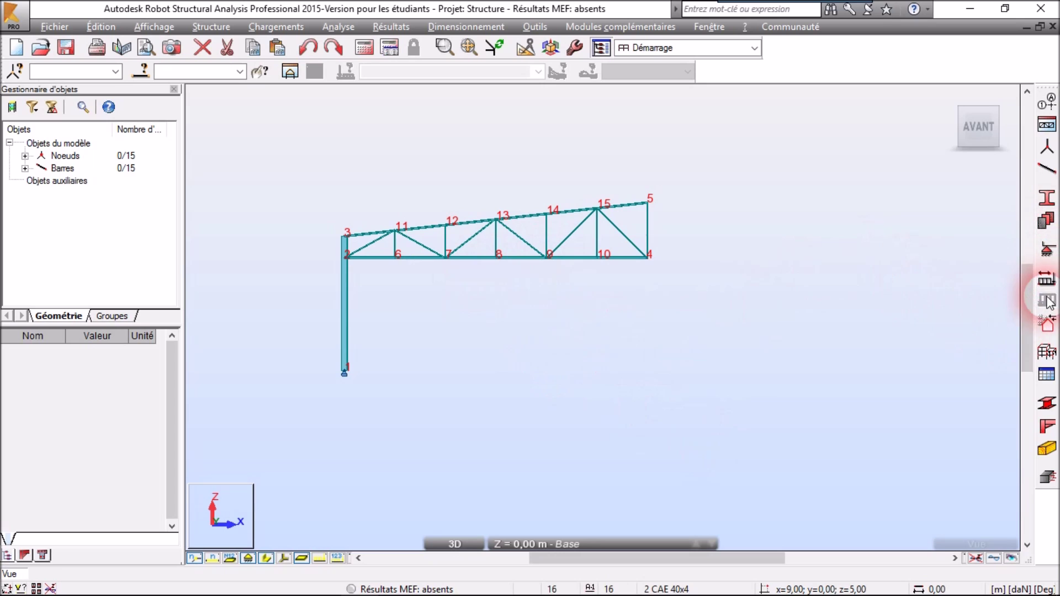
left_click(1047, 353)
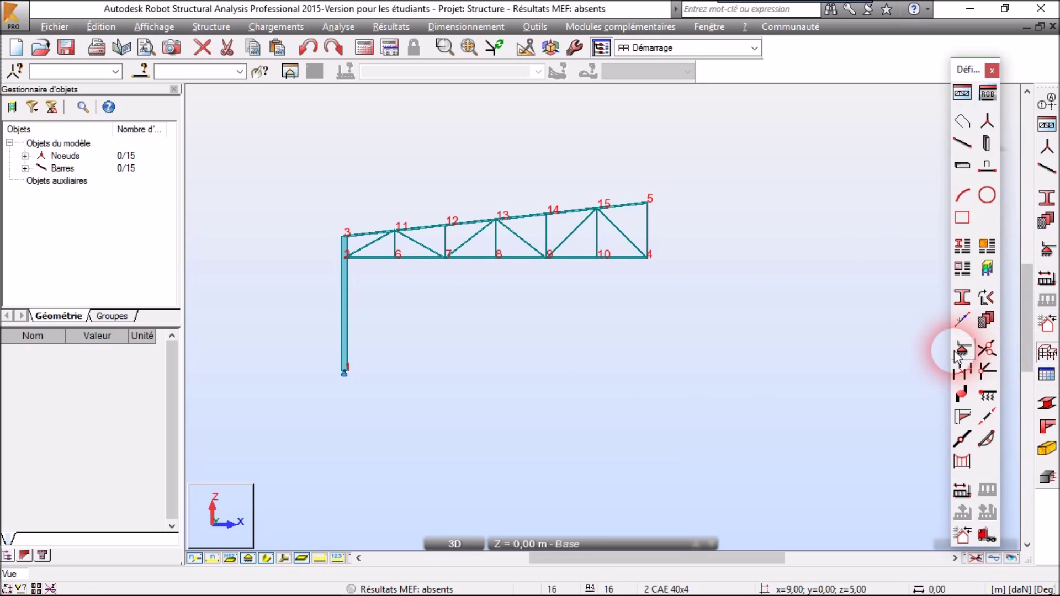
left_click(989, 371)
left_click_drag(847, 111, 811, 120)
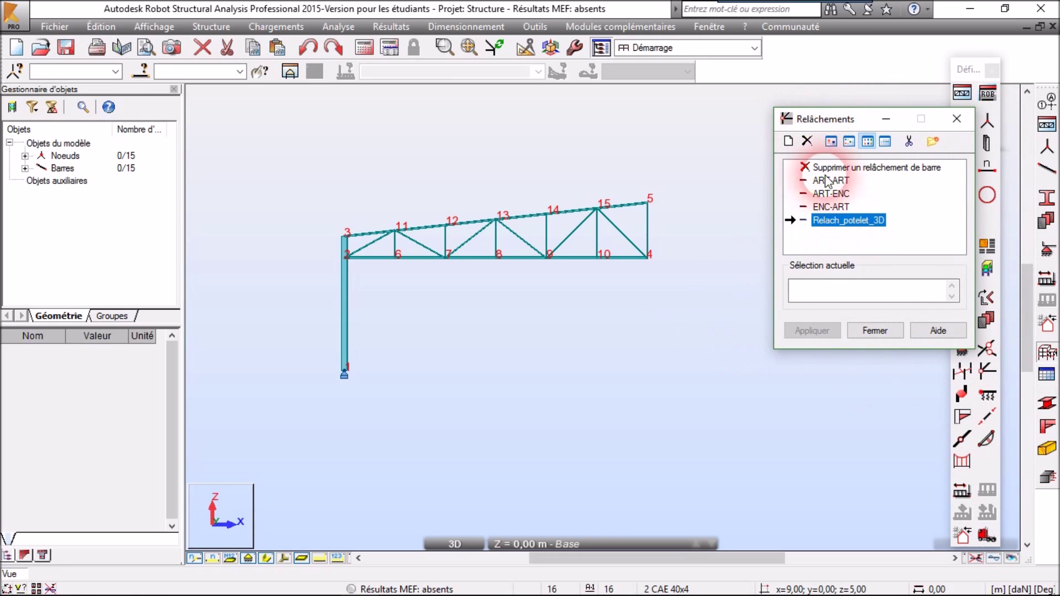
left_click(807, 142)
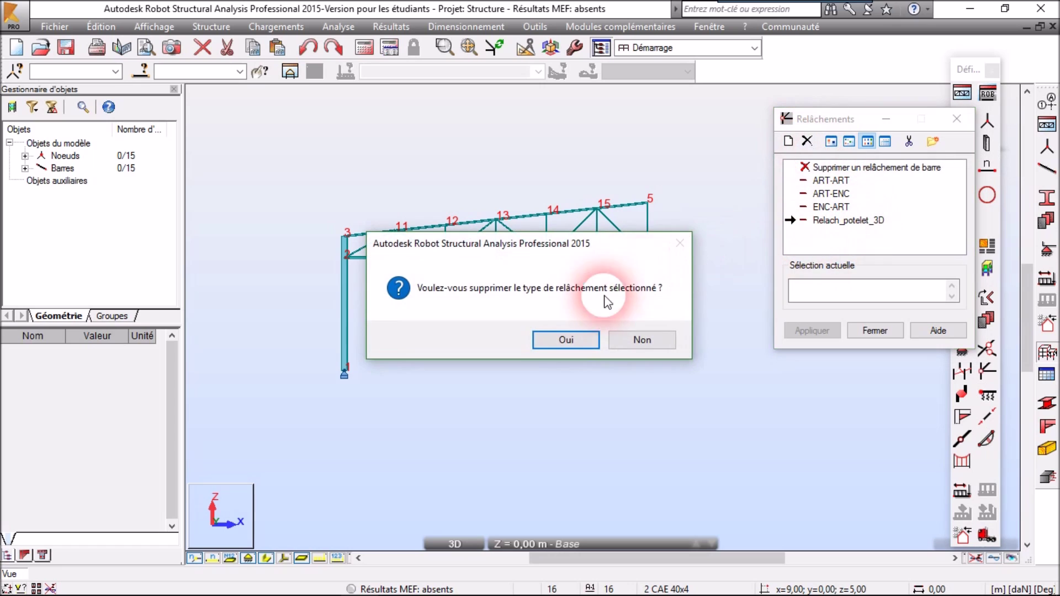
left_click(597, 339)
Assign the ART-ENC release to the top chord and bottom chord at their column ends, and close the release and structure definition tools
left_click(837, 167)
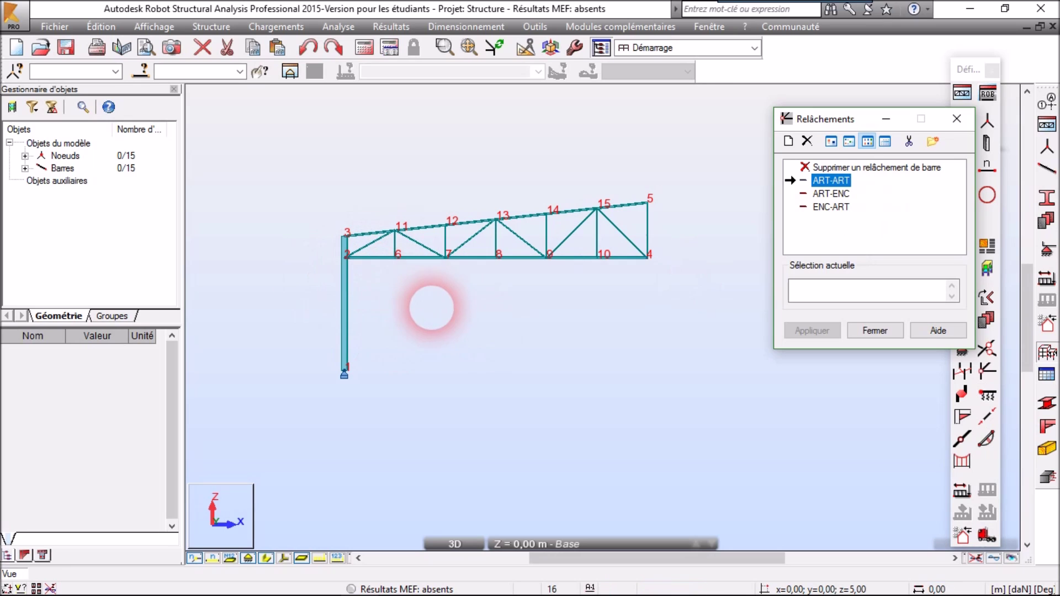
scroll(431, 307, "up", 3)
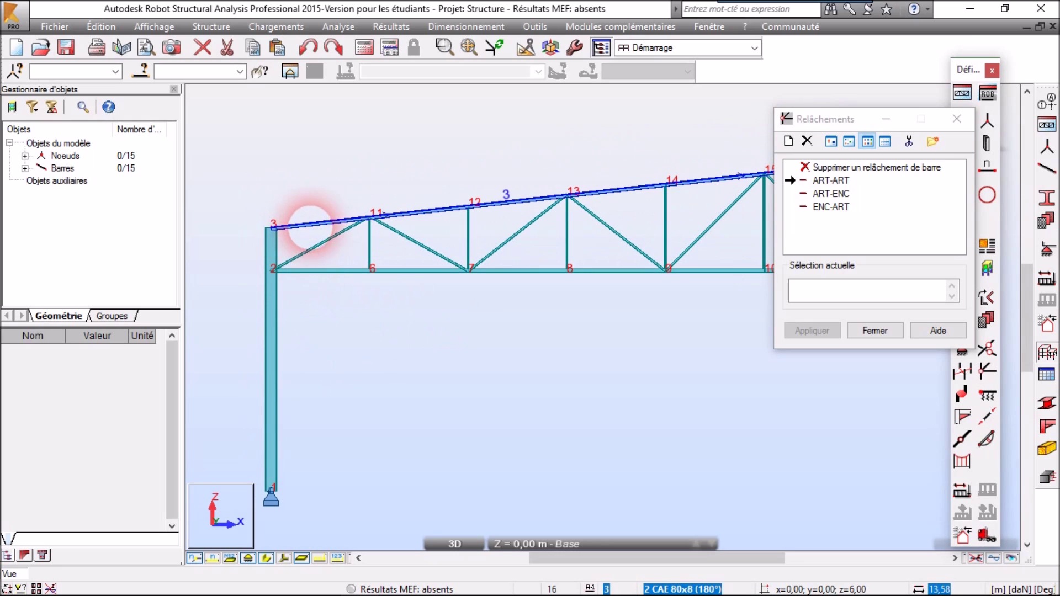
left_click_drag(832, 122, 731, 309)
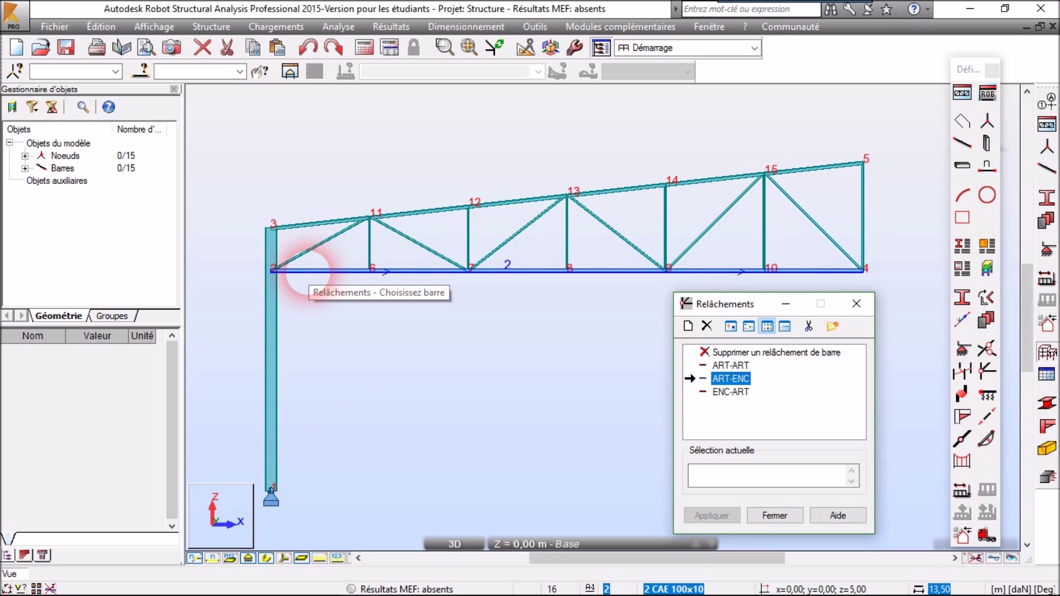
left_click(309, 271)
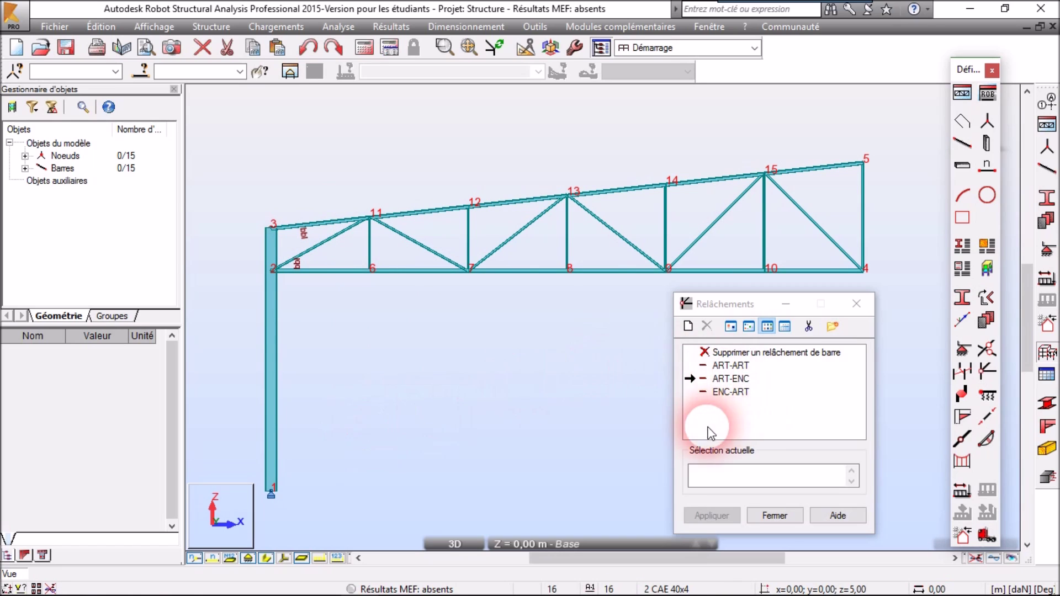
left_click_drag(735, 305, 732, 217)
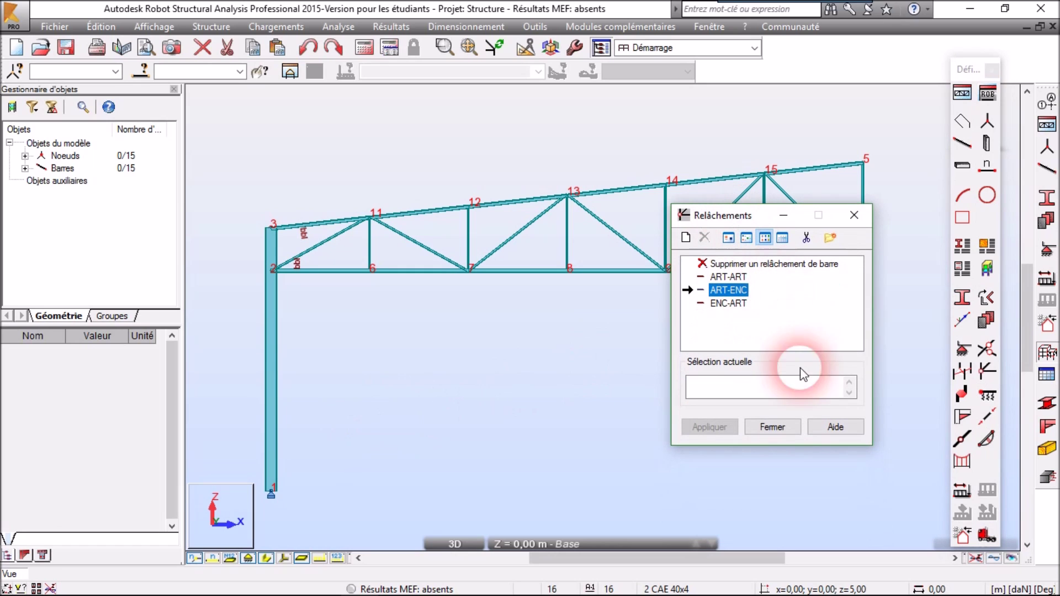
left_click(779, 428)
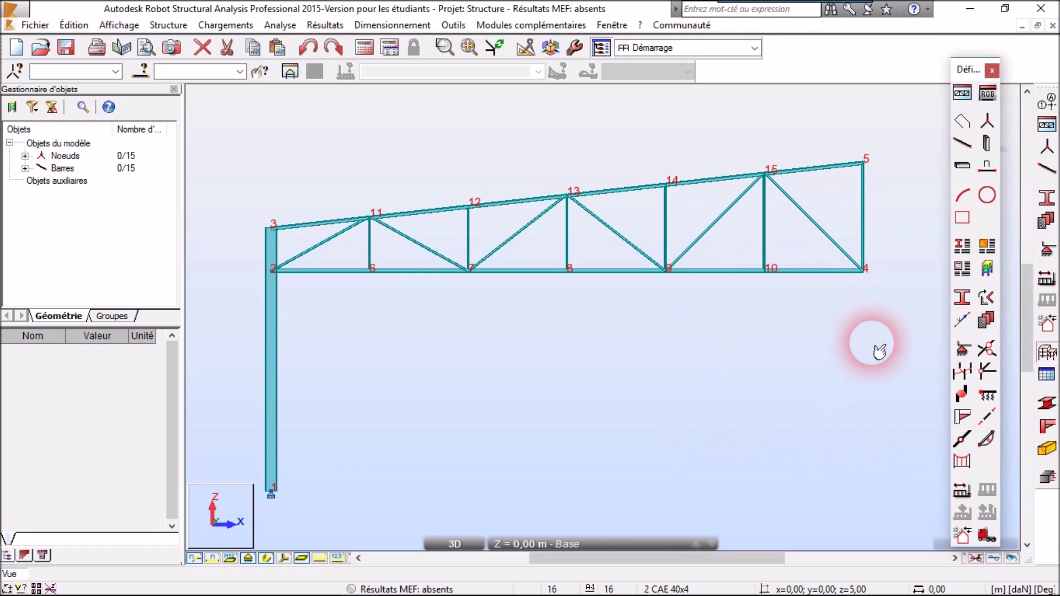
scroll(834, 436, "down", 2)
middle_click_drag(751, 438, 613, 379)
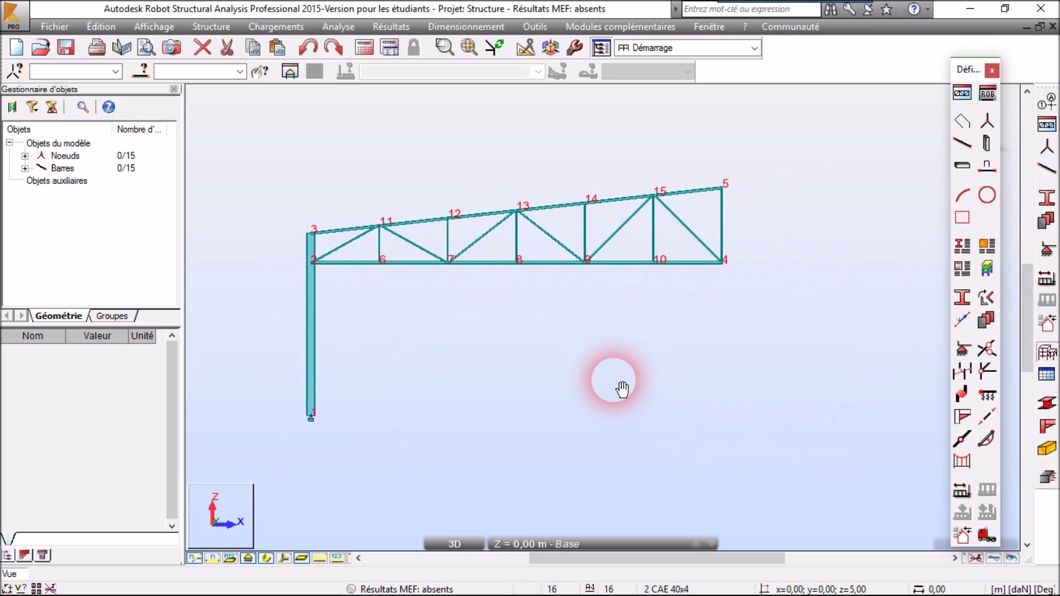
scroll(613, 379, "down", 1)
left_click(991, 71)
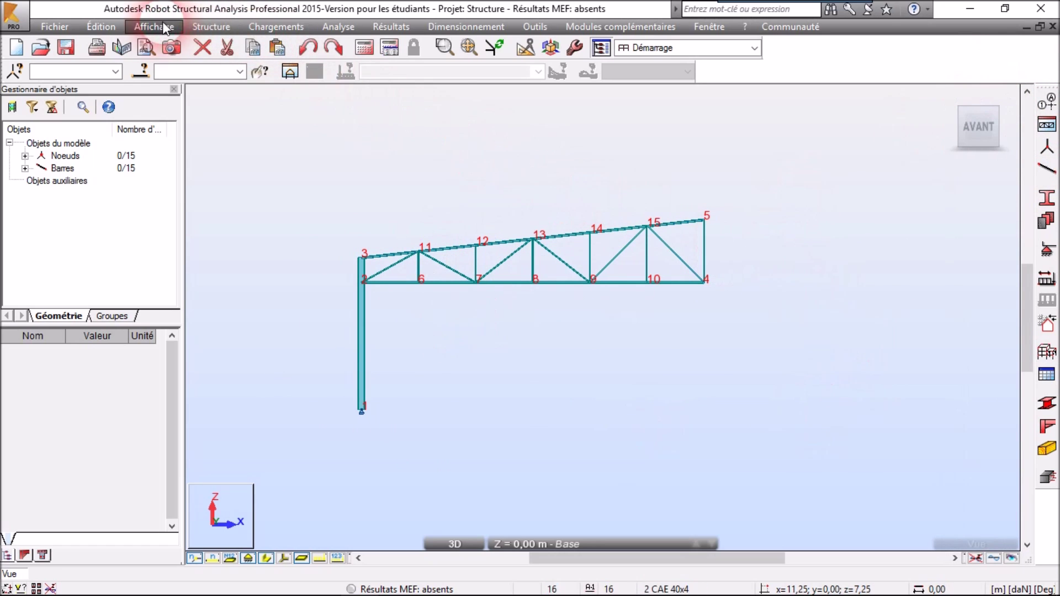
Mirror a copy of the entire half-frame about the vertical YZ plane at 13.5 m, and close the editing tools
left_click(529, 51)
left_click_drag(412, 55, 369, 97)
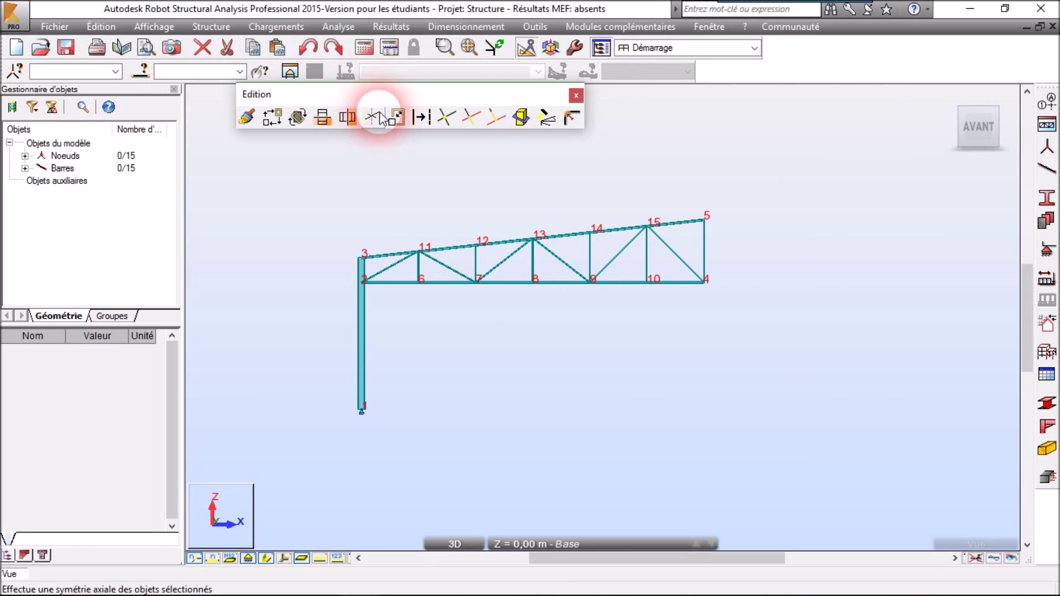
left_click(350, 119)
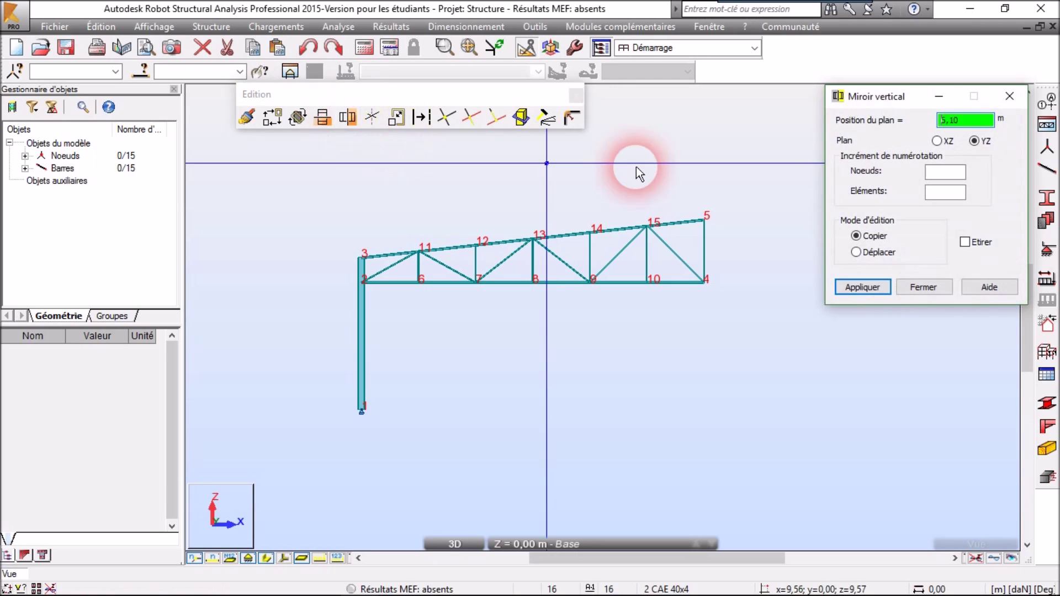
left_click_drag(866, 102, 848, 106)
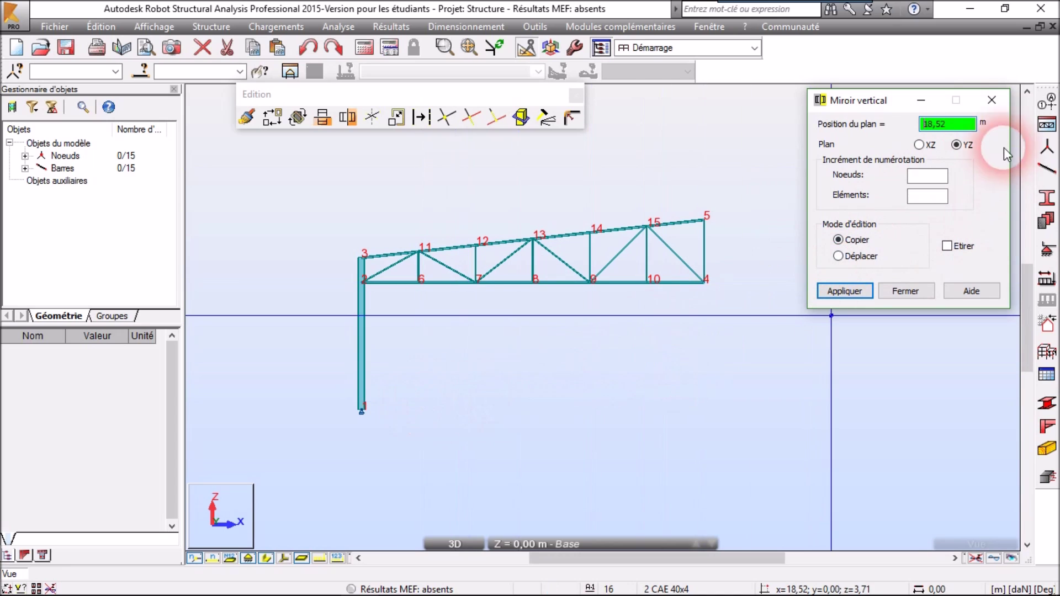
left_click_drag(959, 126, 888, 125)
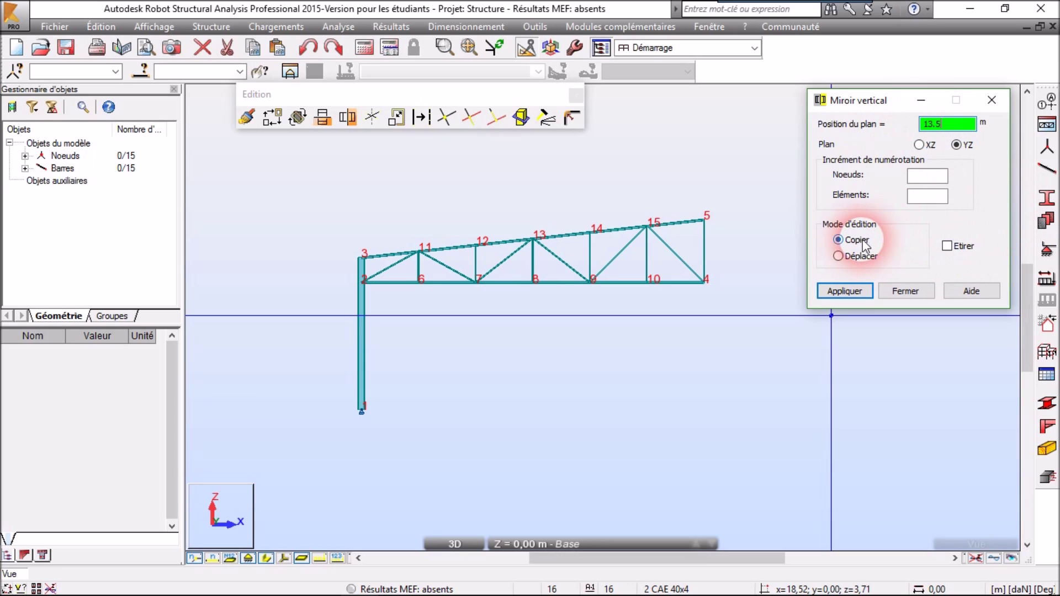
left_click(858, 292)
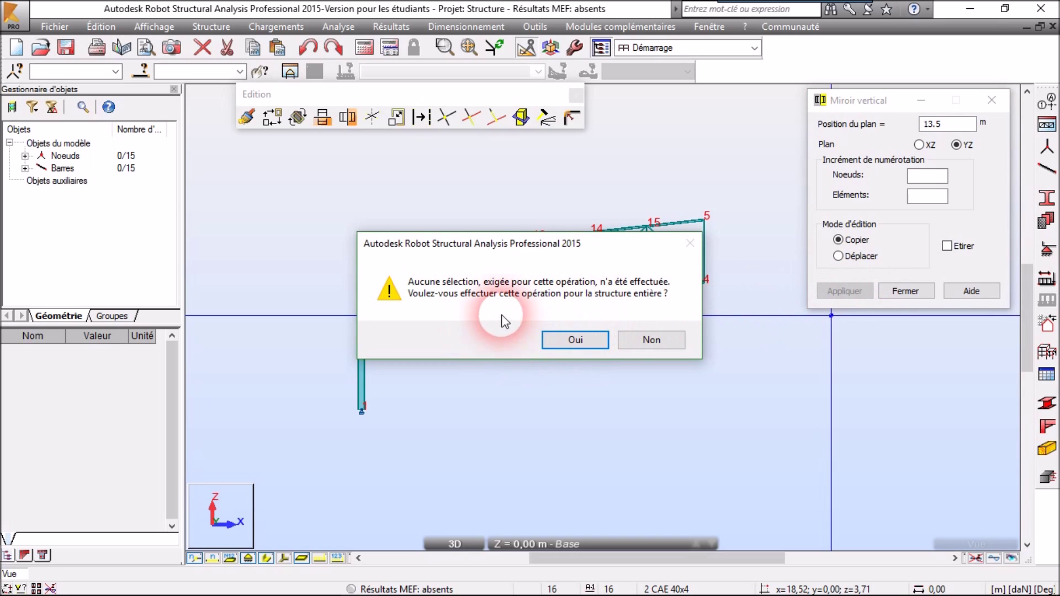
left_click(591, 343)
middle_click_drag(776, 349, 572, 331)
scroll(568, 332, "down", 2)
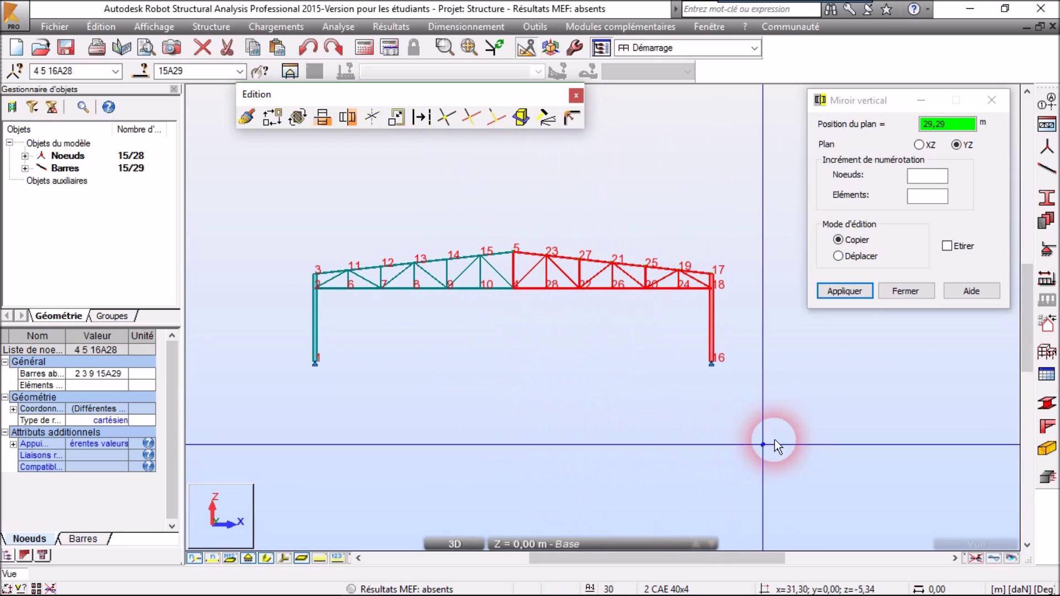
left_click(906, 291)
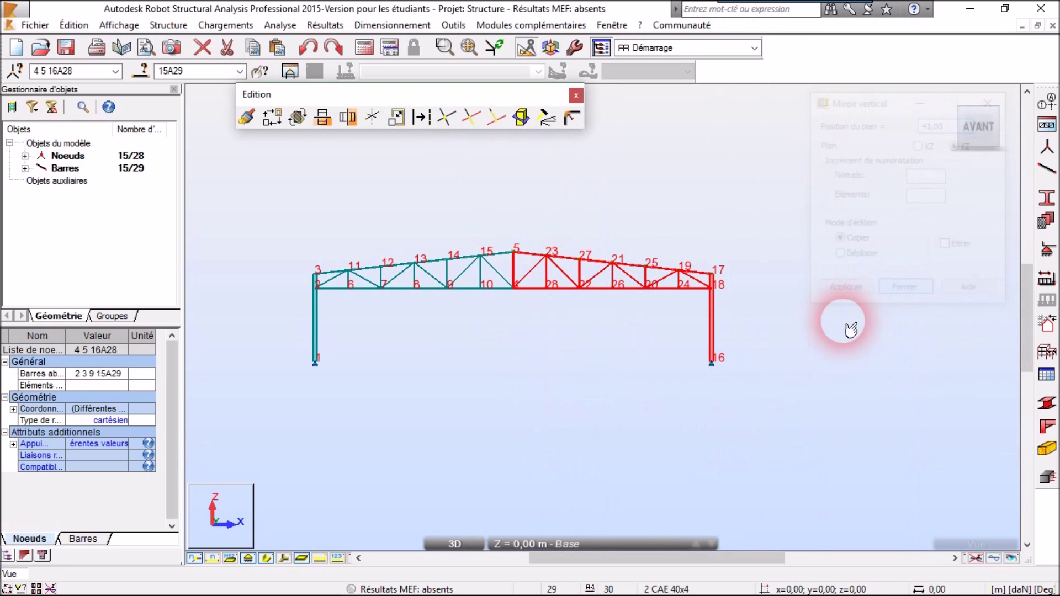
left_click(572, 95)
scroll(754, 333, "down", 3)
left_click(671, 411)
Enable the display of release symbols and release codes, and examine them at both truss-to-column connections
scroll(751, 363, "up", 2)
scroll(750, 364, "up", 2)
scroll(517, 404, "down", 1)
middle_click_drag(485, 397, 574, 364)
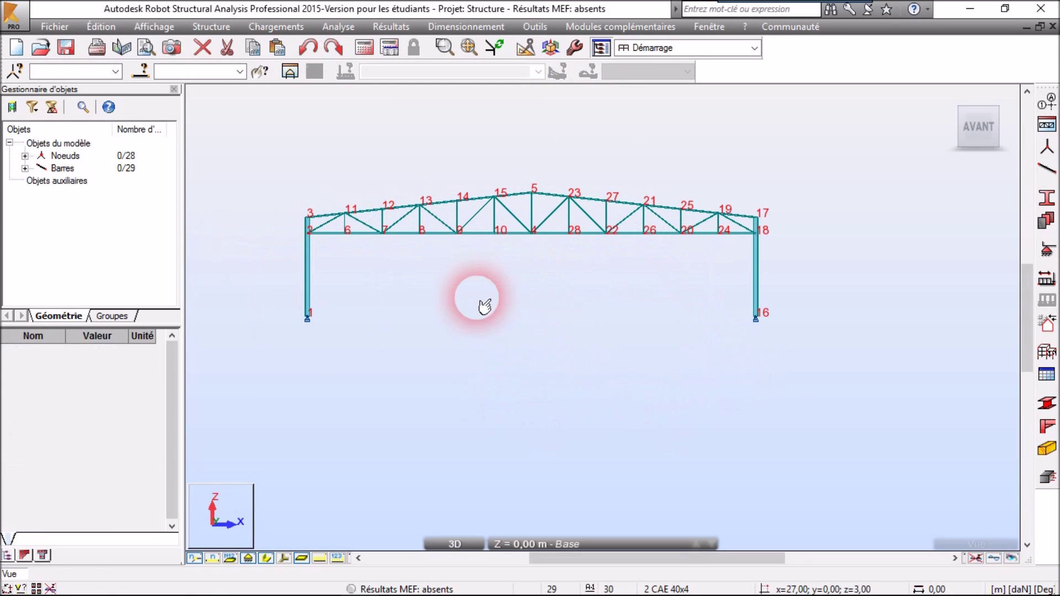
left_click(147, 27)
left_click(166, 178)
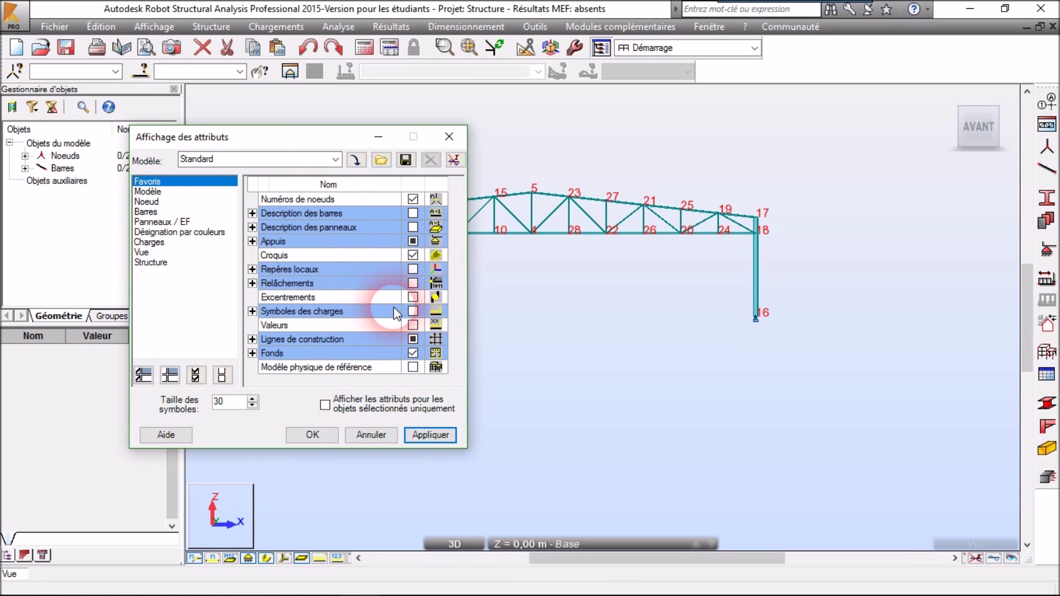
left_click(253, 283)
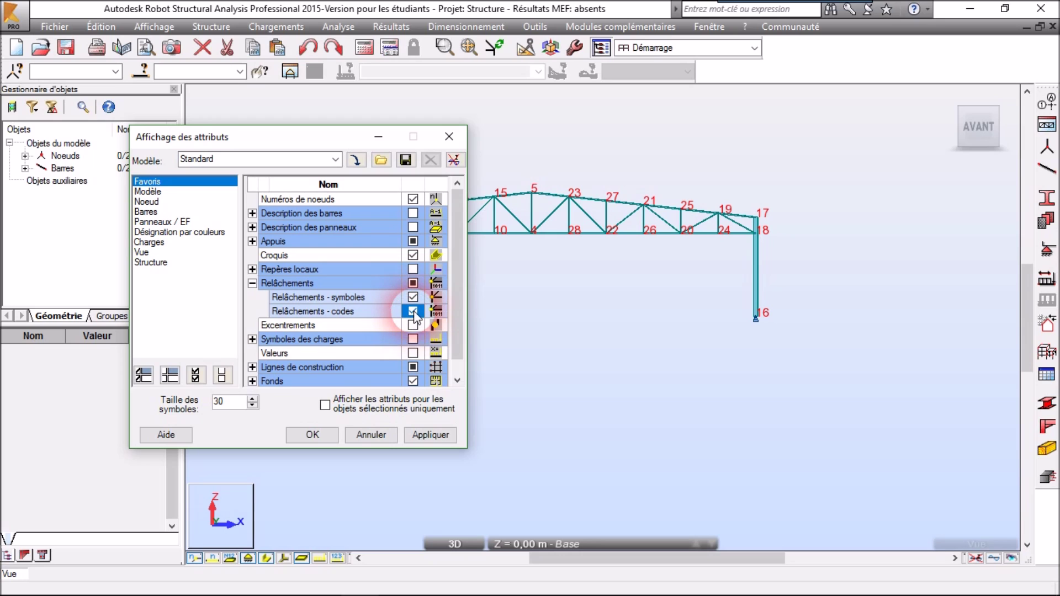
left_click(431, 435)
left_click(307, 436)
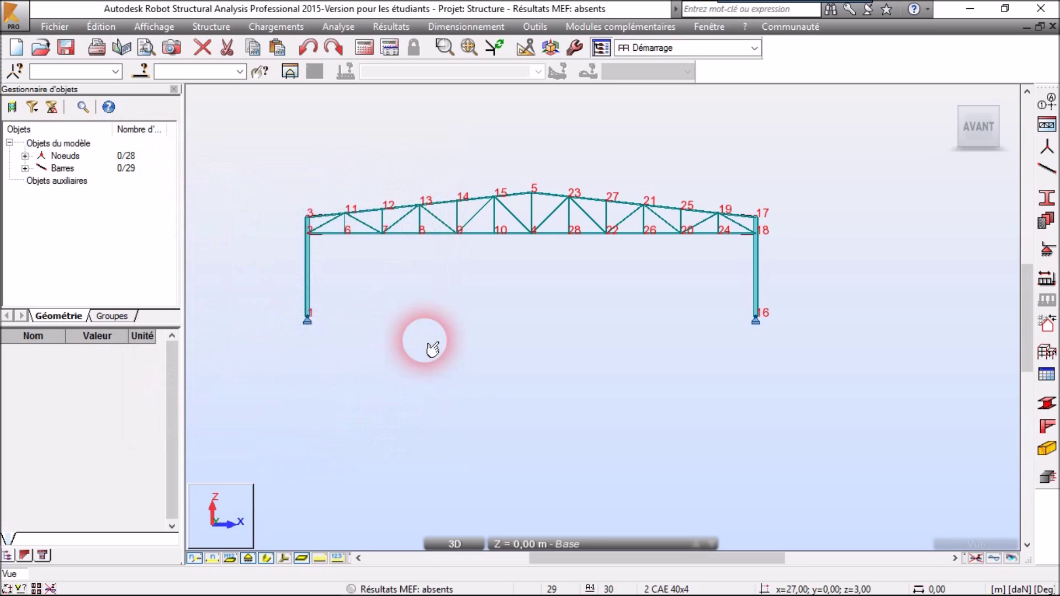
scroll(359, 247, "up", 3)
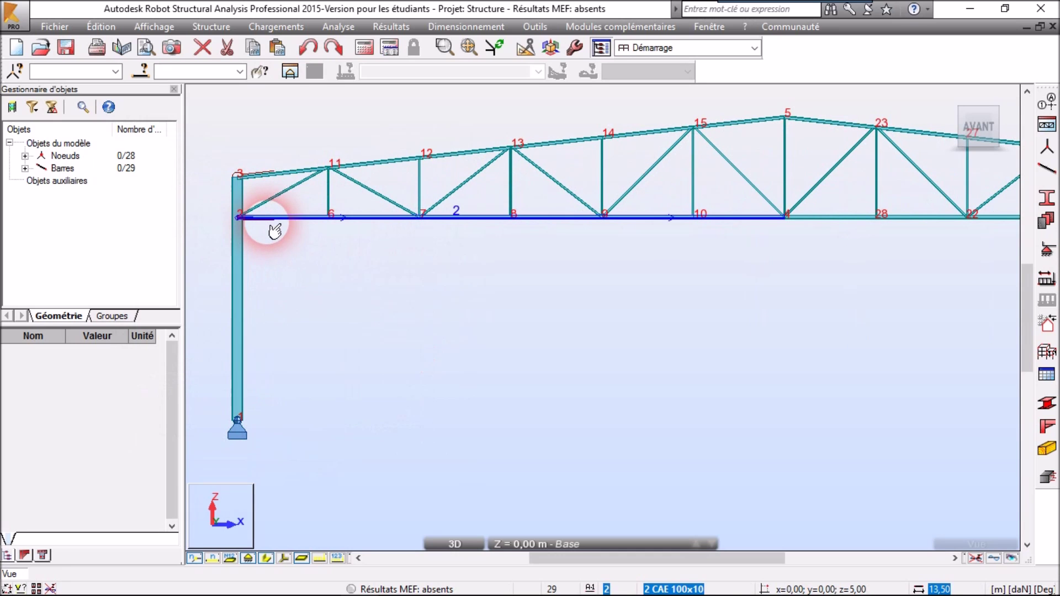
scroll(751, 305, "down", 3)
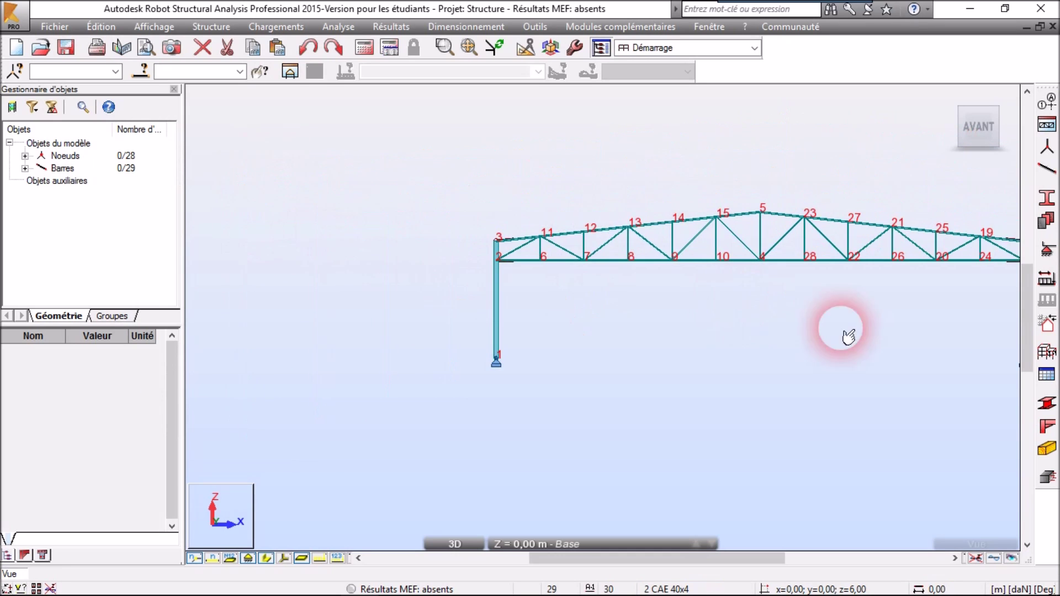
scroll(762, 265, "up", 5)
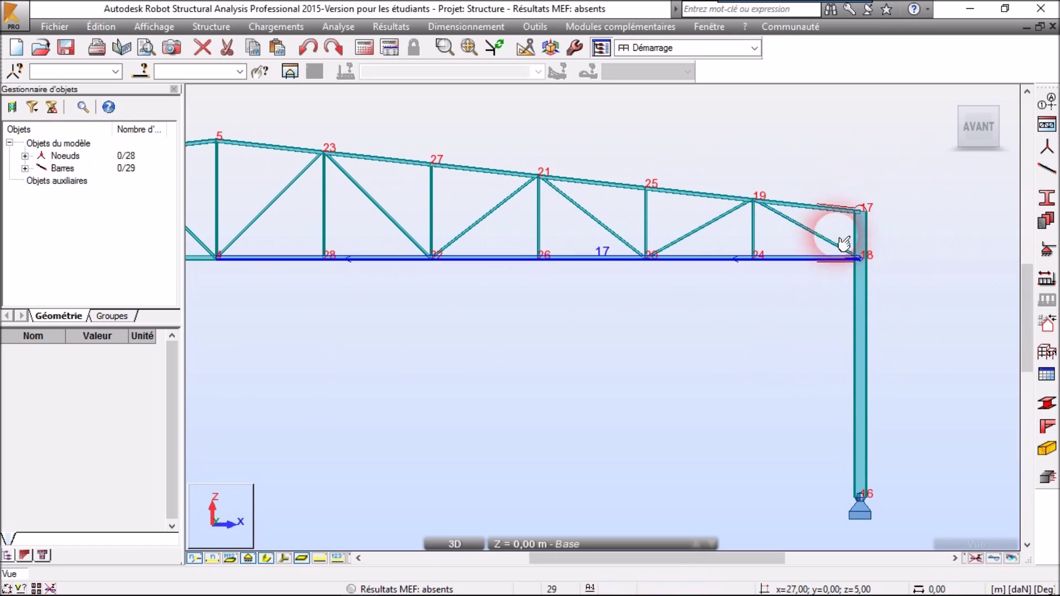
scroll(657, 431, "down", 4)
middle_click_drag(559, 453, 678, 349)
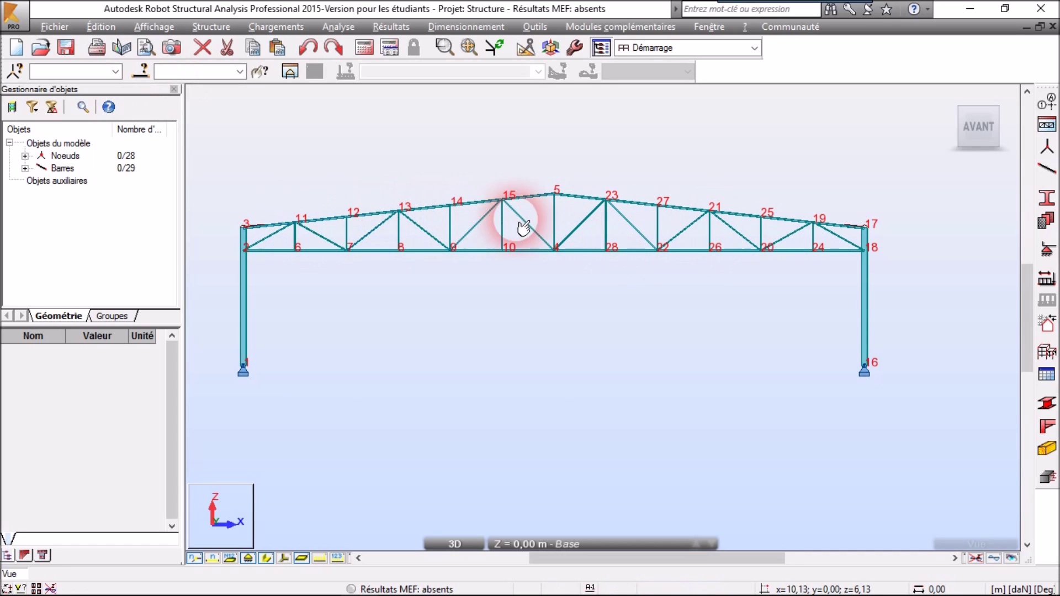
Reopen the bar release definitions and choose the ART-ART release type
left_click(1047, 353)
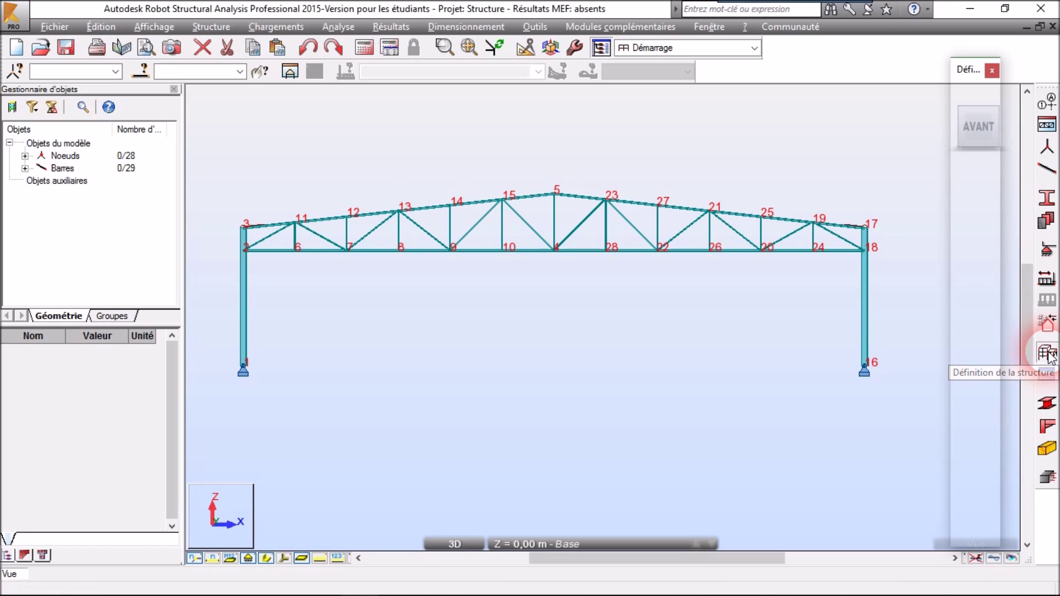
left_click(986, 370)
left_click(774, 283)
left_click_drag(731, 215, 762, 178)
left_click(761, 209)
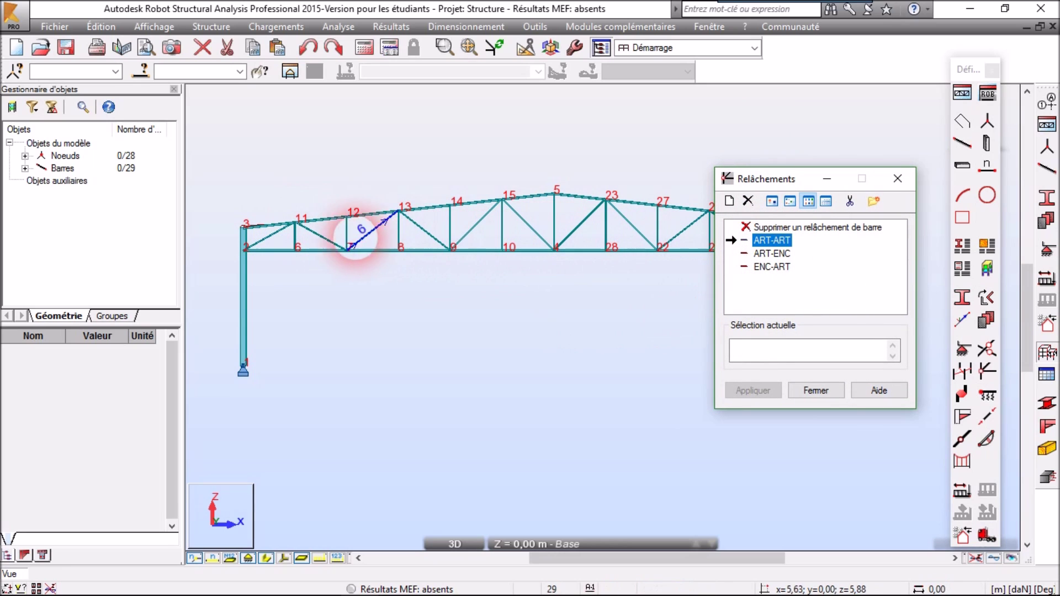
left_click(652, 240)
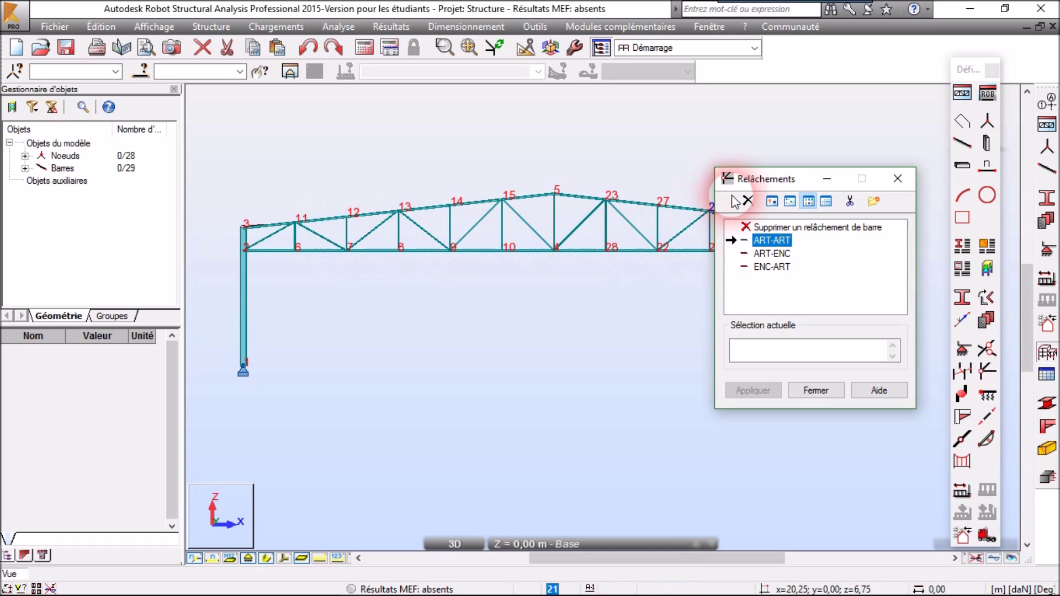
left_click_drag(760, 185, 808, 148)
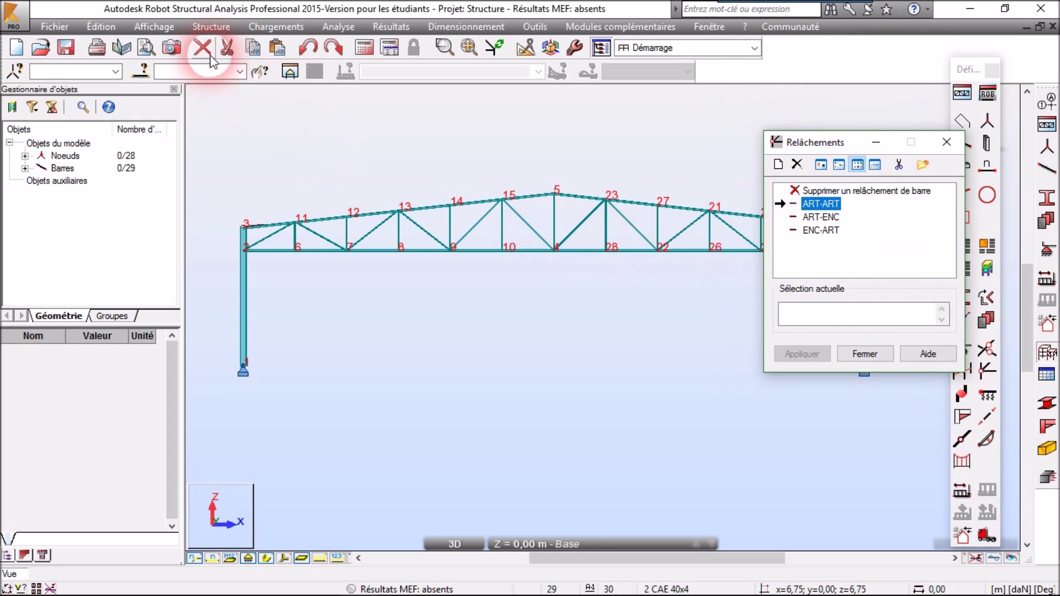
Select all bars with the 2 CAE 40x4 and 2 CAE 50x5 sections, and highlight their bar number list
left_click(145, 73)
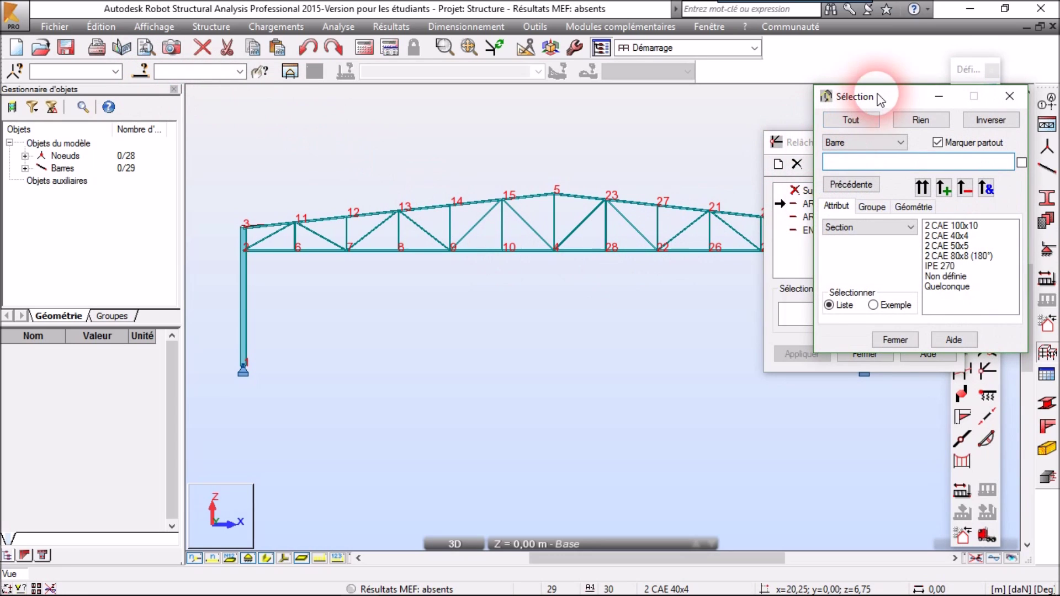
left_click_drag(881, 99, 837, 121)
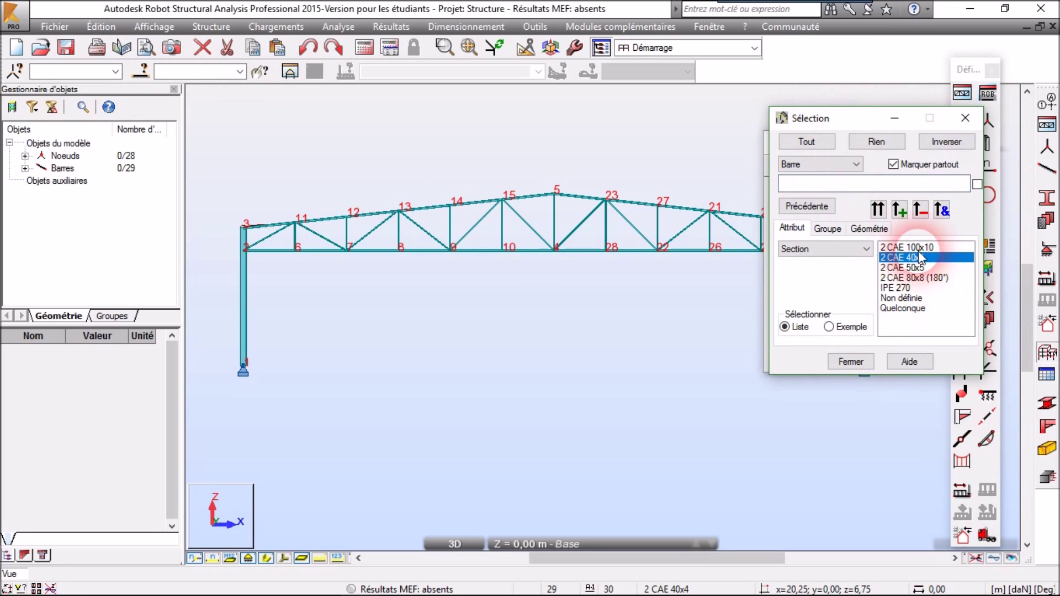
left_click(898, 207)
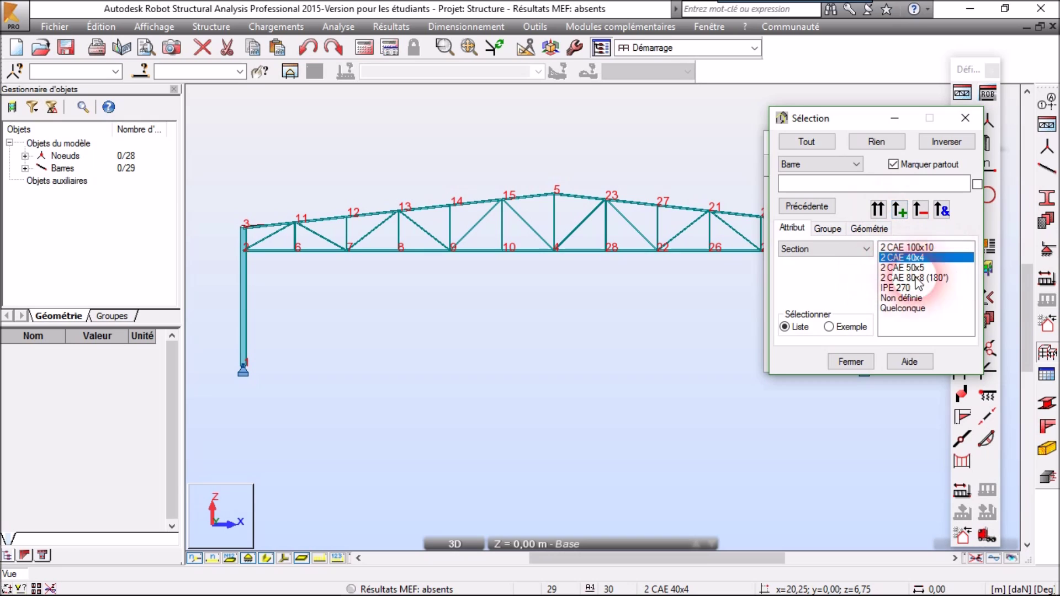
left_click(904, 212)
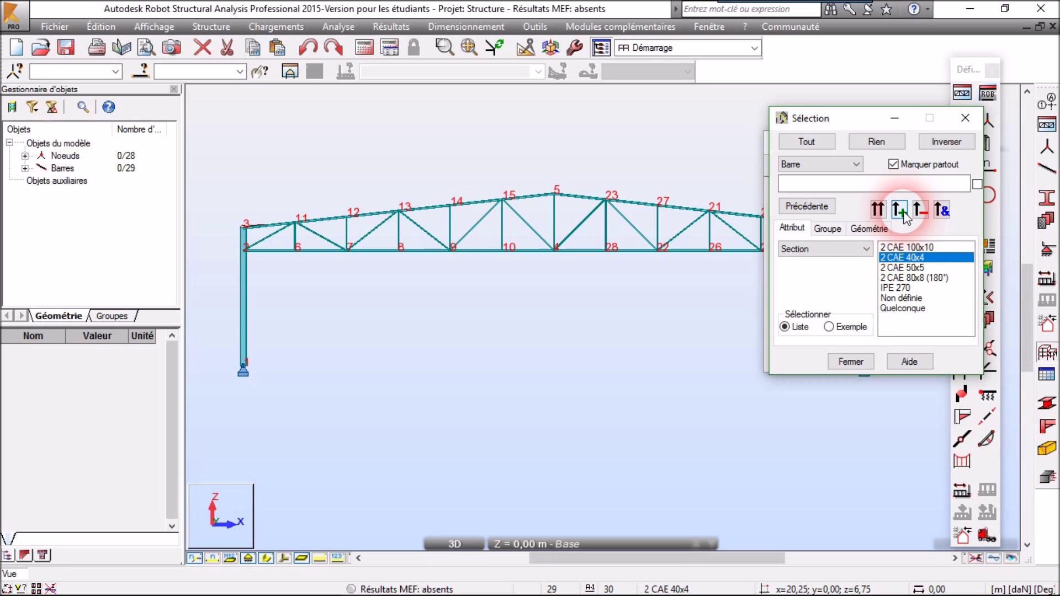
left_click(900, 212)
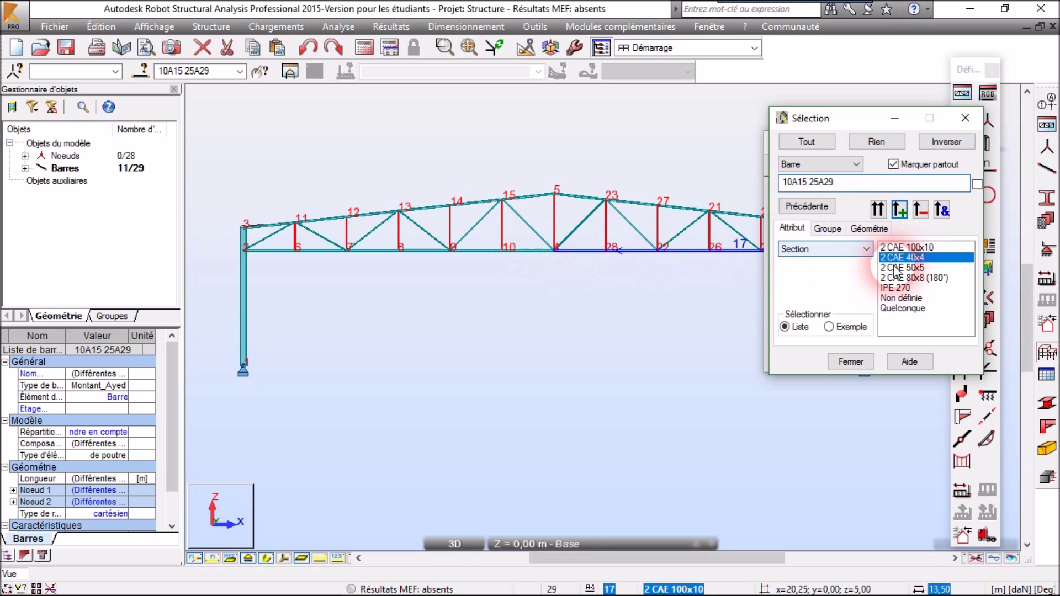
left_click(919, 269)
left_click(900, 214)
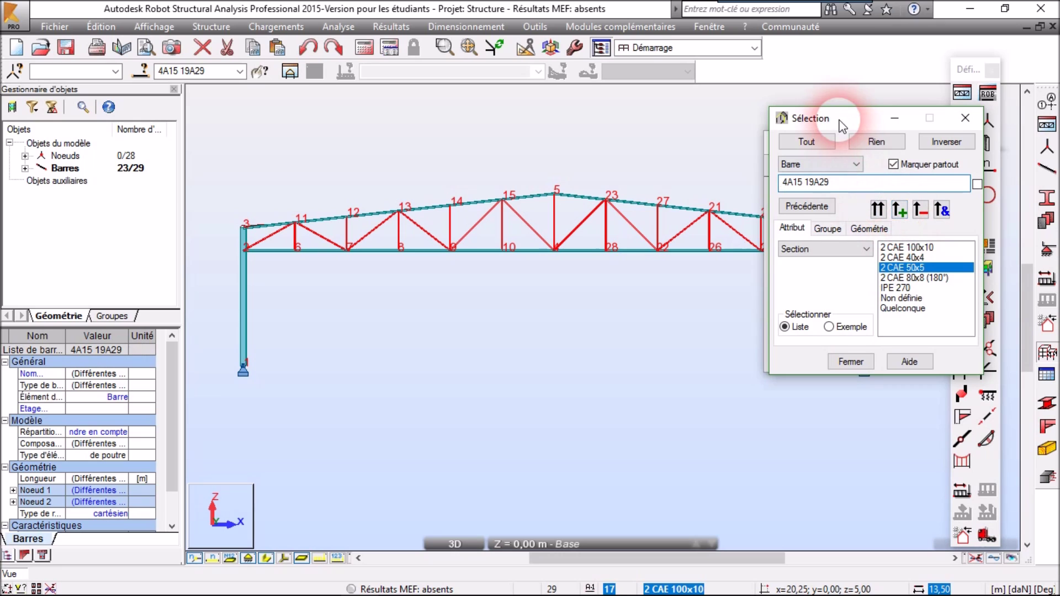
left_click_drag(840, 118, 872, 126)
left_click_drag(876, 189, 821, 193)
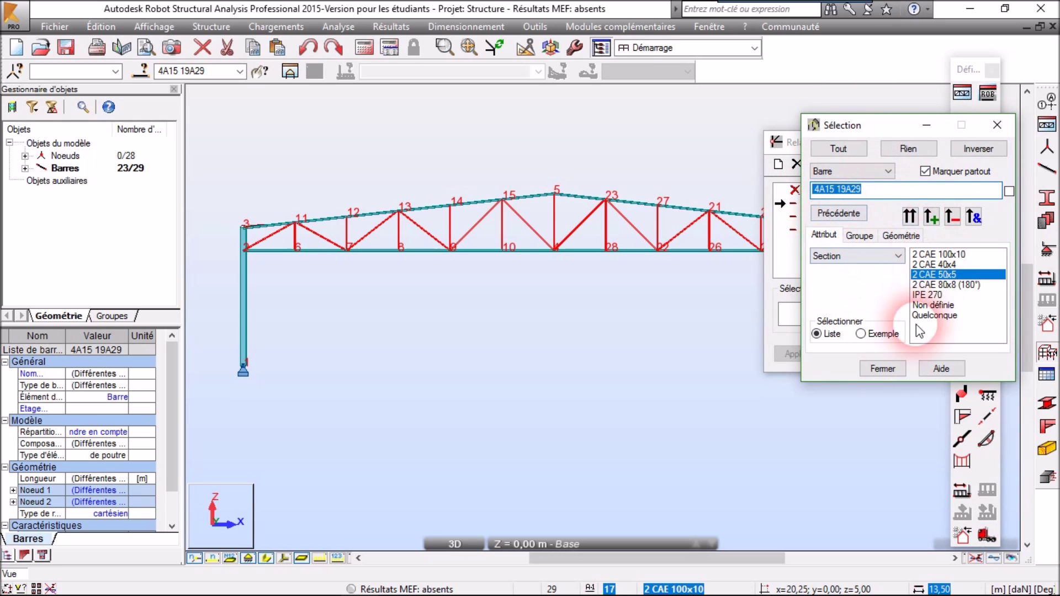
left_click(884, 368)
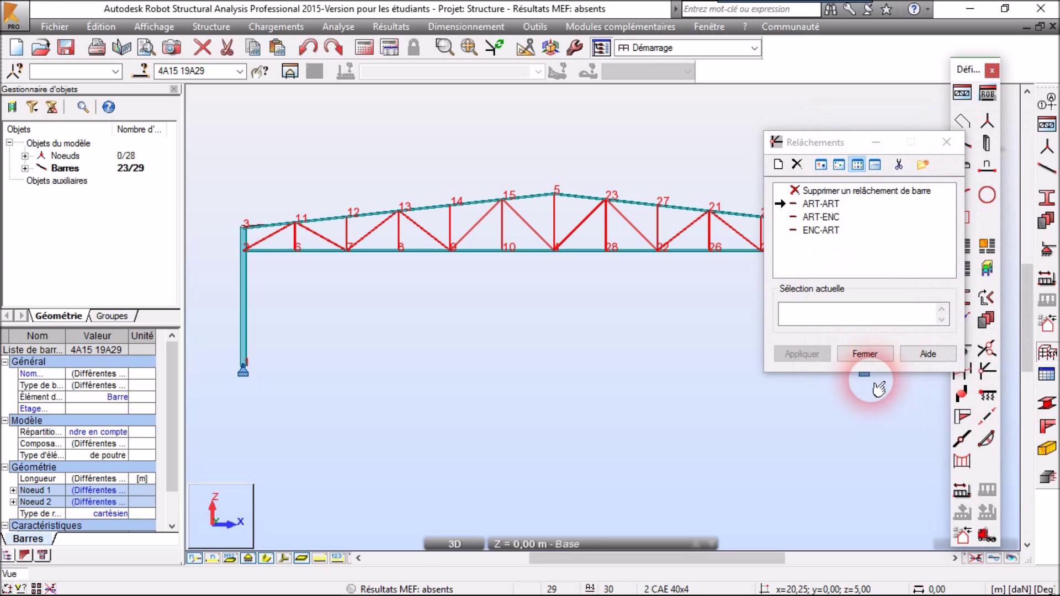
Apply the ART-ART release to the selected truss bars 4A15 19A29
left_click(849, 319)
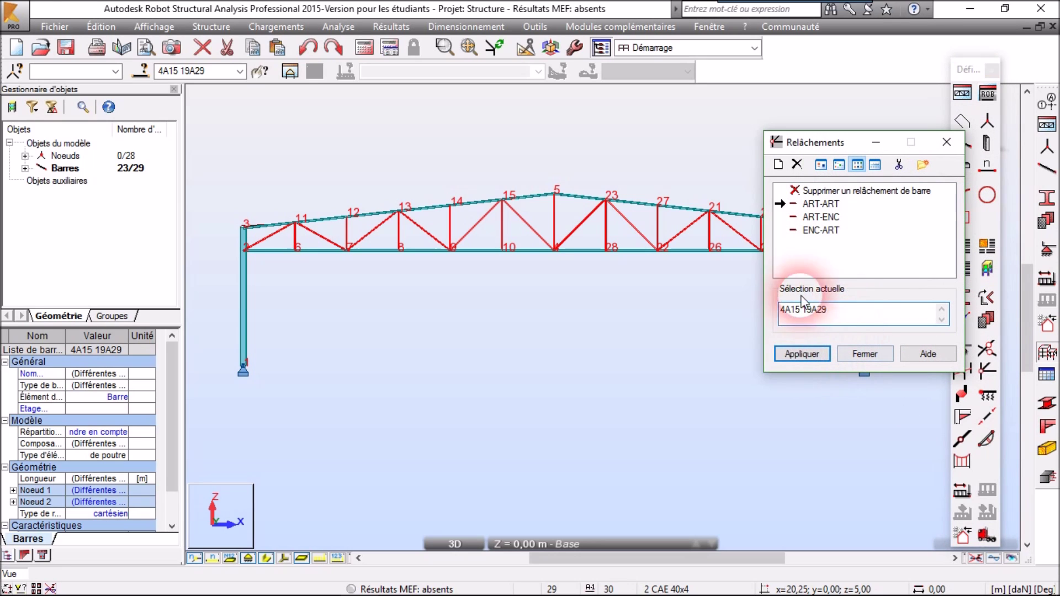
left_click_drag(839, 145, 672, 287)
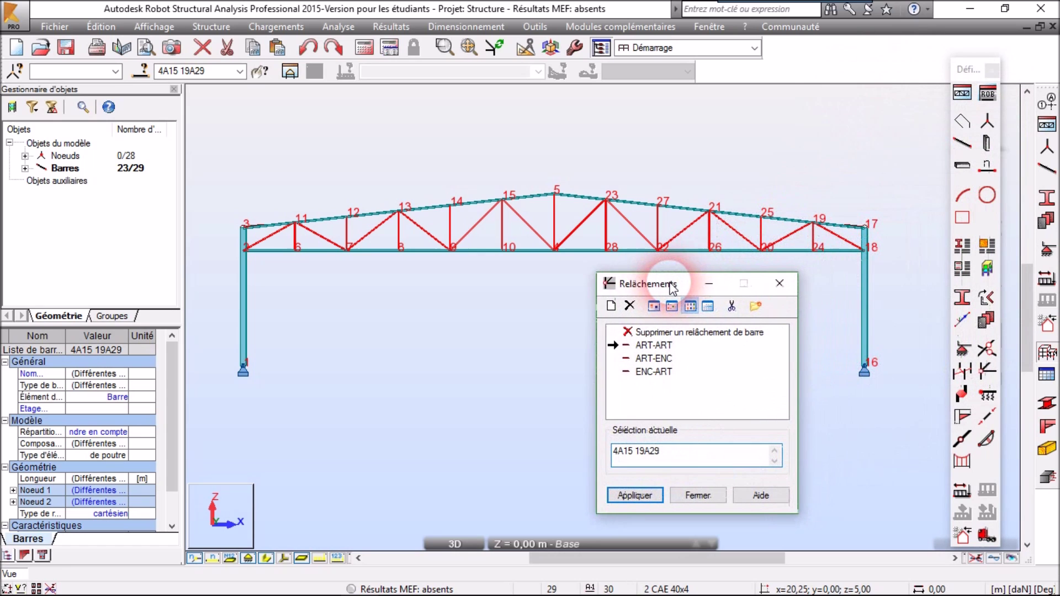
left_click(636, 495)
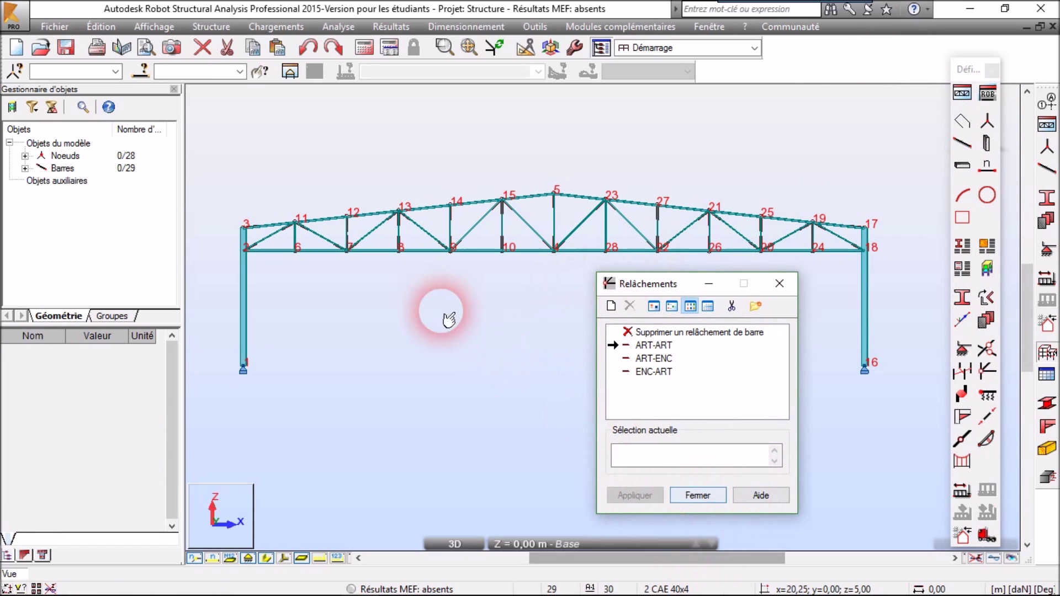
Examine the release symbols on the truss bars around the joints near mid-span
scroll(493, 248, "up", 2)
scroll(492, 248, "up", 1)
scroll(372, 256, "down", 3)
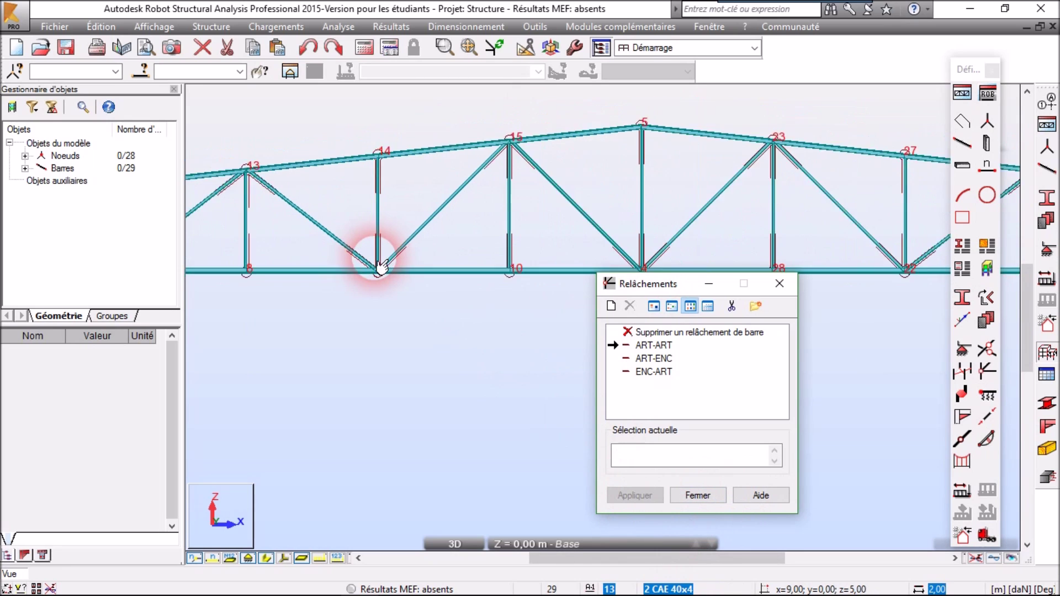
scroll(538, 244, "down", 1)
scroll(464, 244, "up", 3)
scroll(466, 247, "down", 3)
scroll(464, 248, "down", 2)
middle_click_drag(425, 286, 462, 238)
Close the bar release definitions and the structure definition tools, leaving the whole frame in view
left_click(661, 473)
left_click(690, 495)
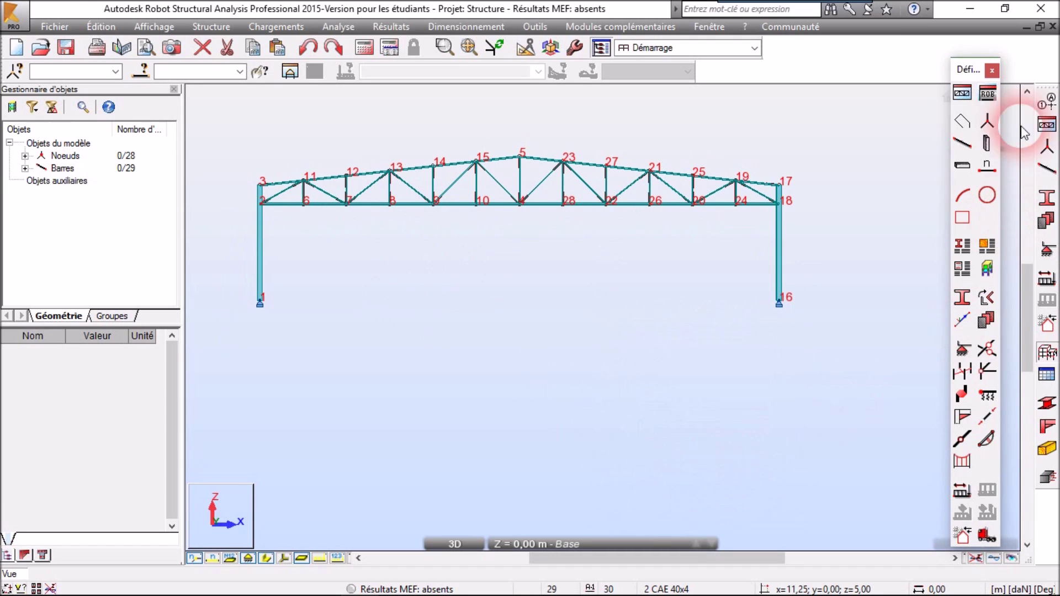
left_click(992, 71)
scroll(628, 328, "down", 1)
middle_click_drag(609, 334, 613, 381)
scroll(644, 337, "up", 1)
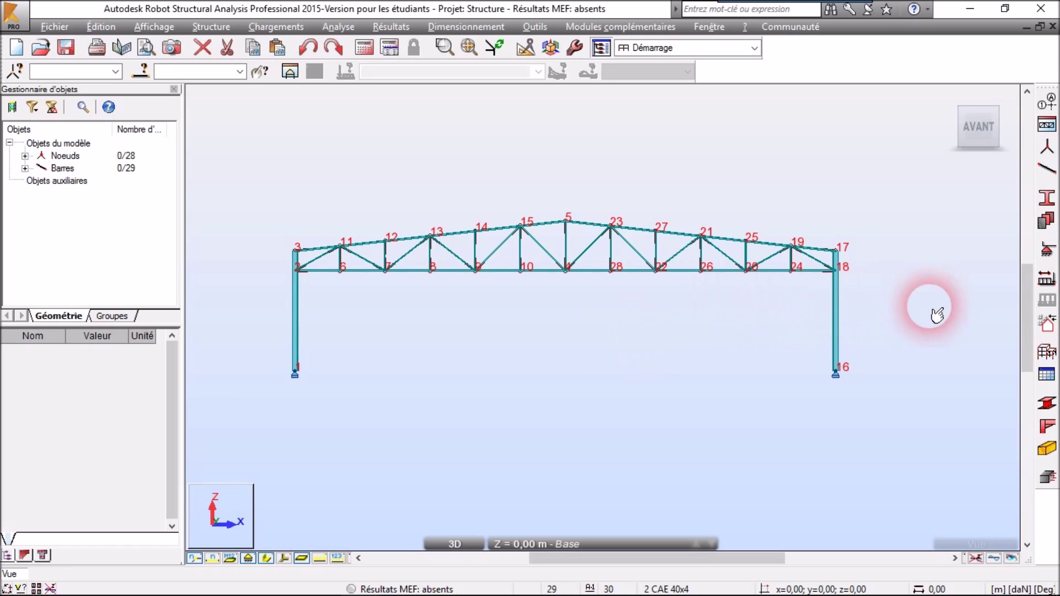
Create two load cases of permanent nature, named PERM1 and PERM2
left_click(1054, 278)
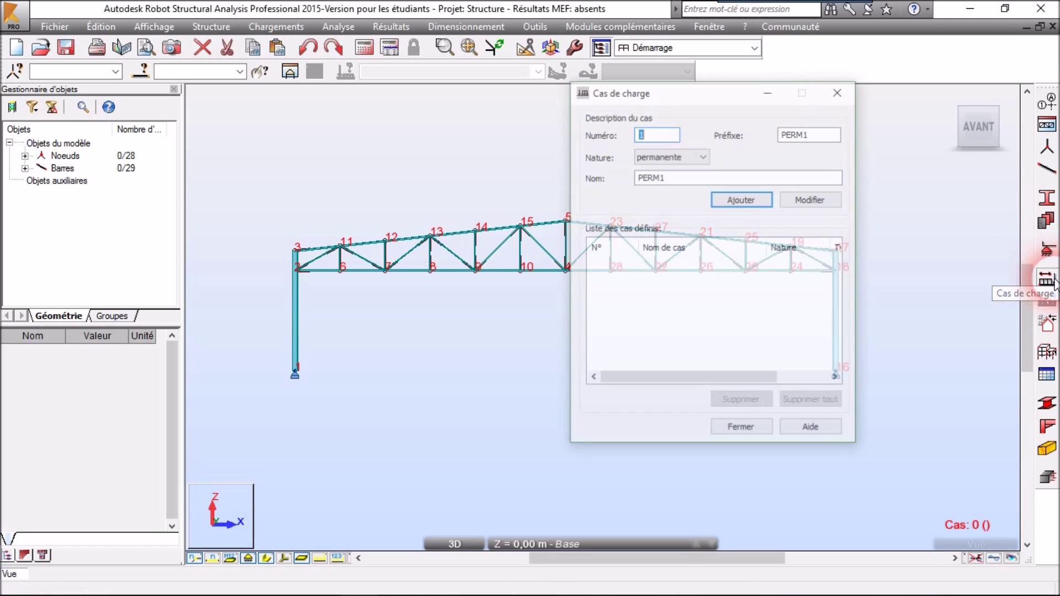
left_click_drag(701, 90, 803, 64)
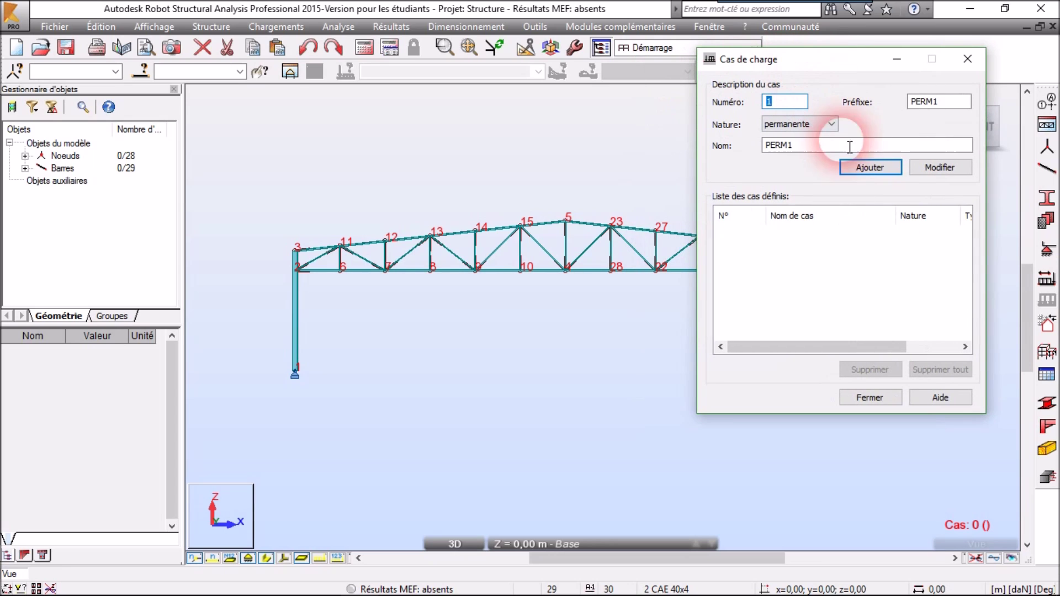
left_click(873, 170)
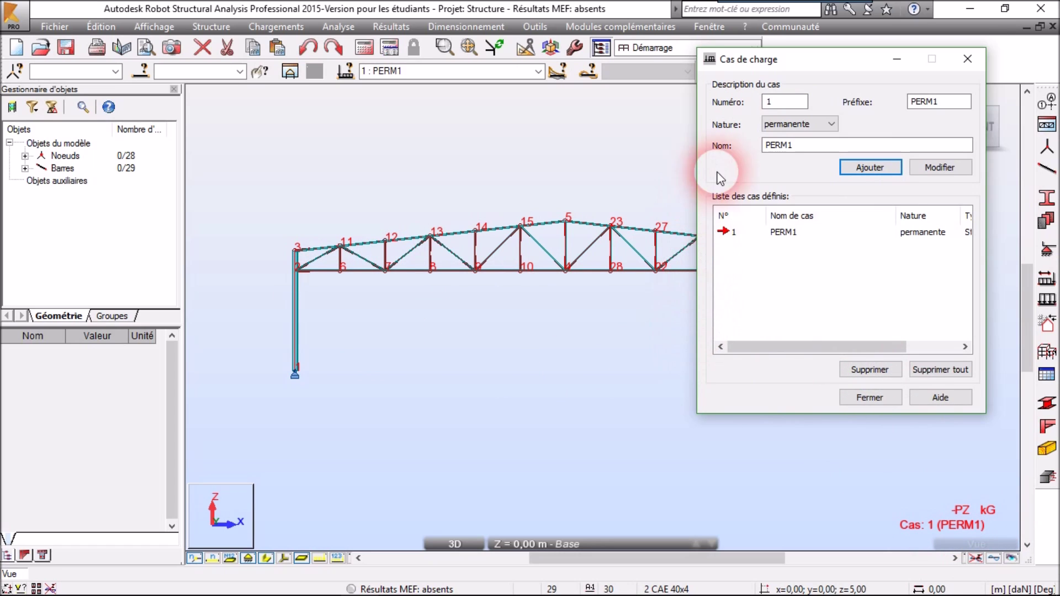
left_click(814, 147)
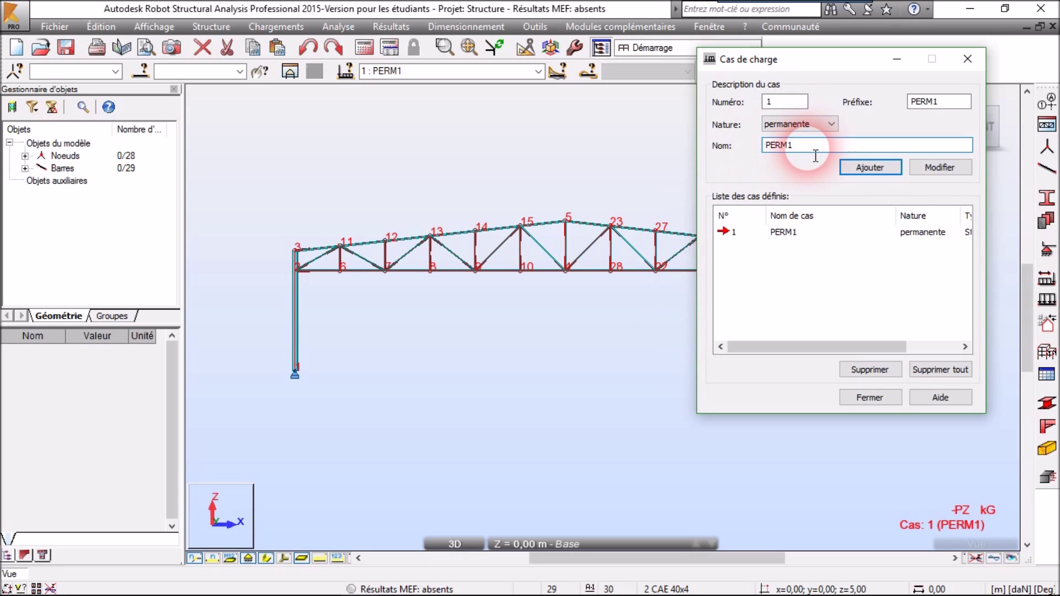
type("2")
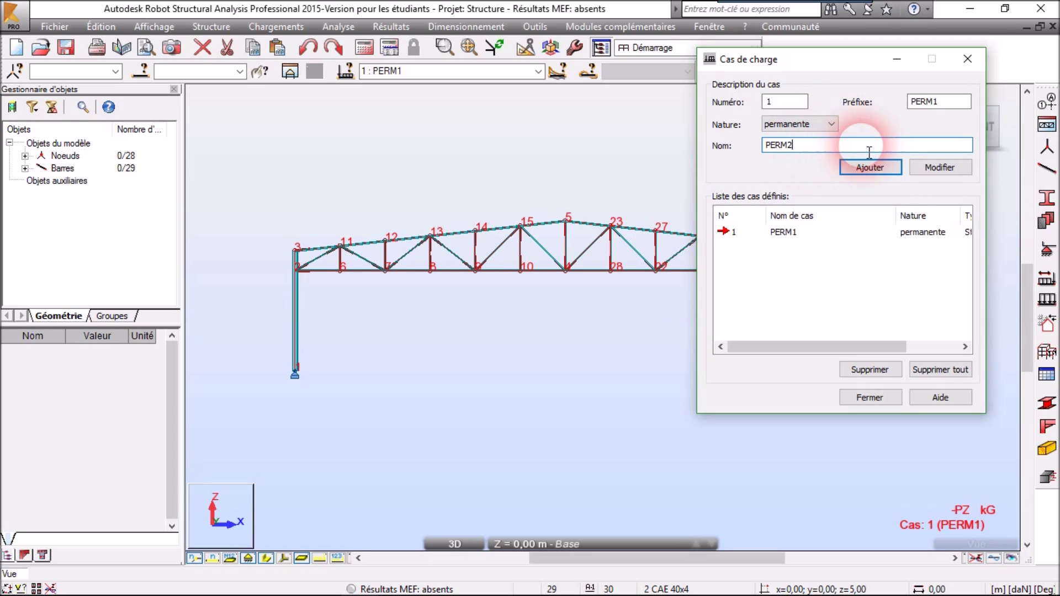
left_click(874, 168)
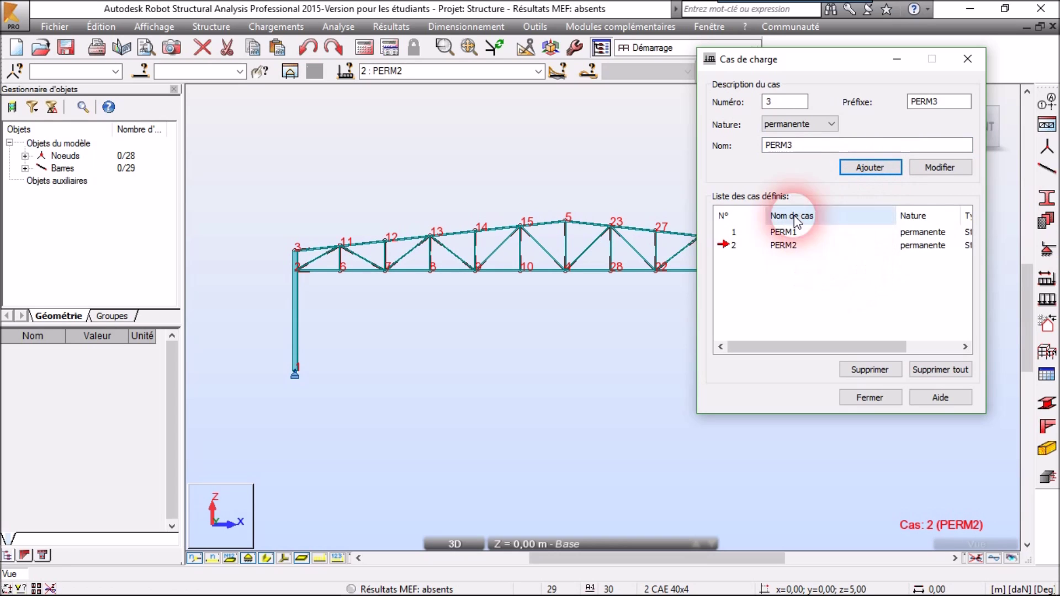
Add a load case EXPL1 of nature d'exploitation and finish defining load cases
left_click(832, 124)
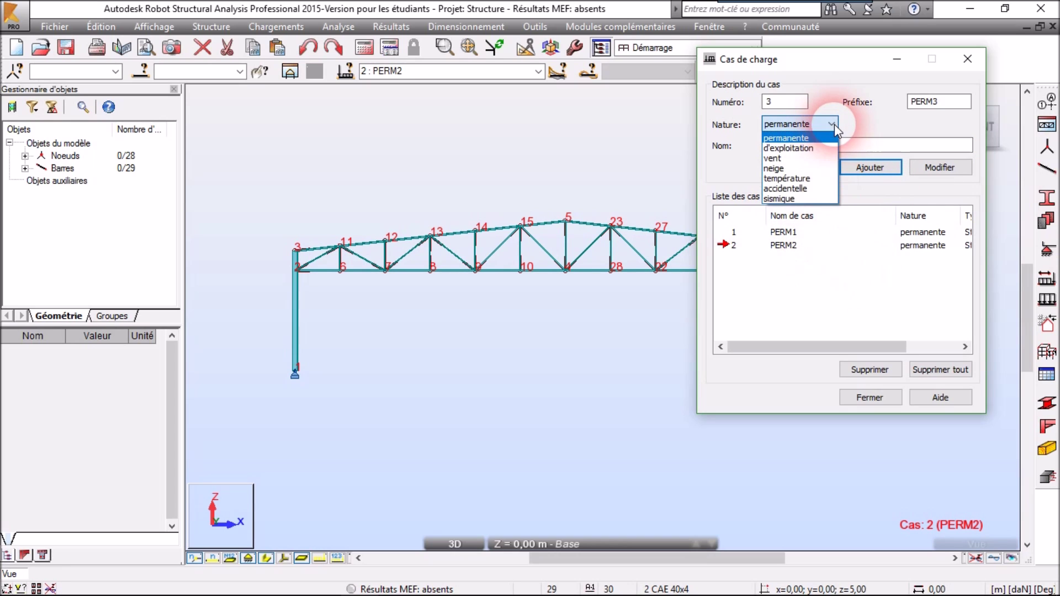
left_click(806, 145)
left_click(817, 155)
left_click(866, 168)
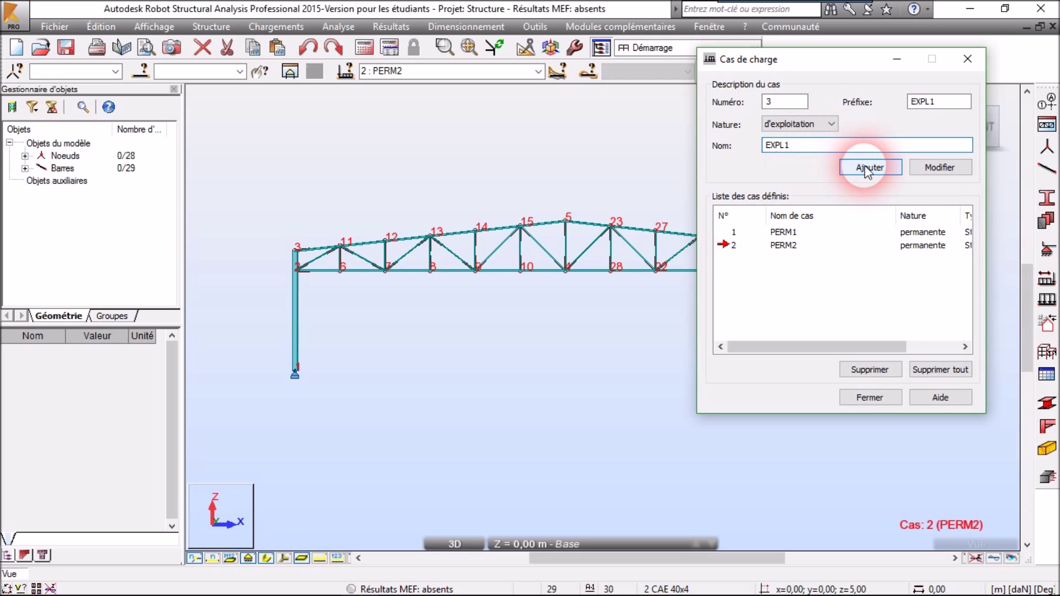
left_click(865, 166)
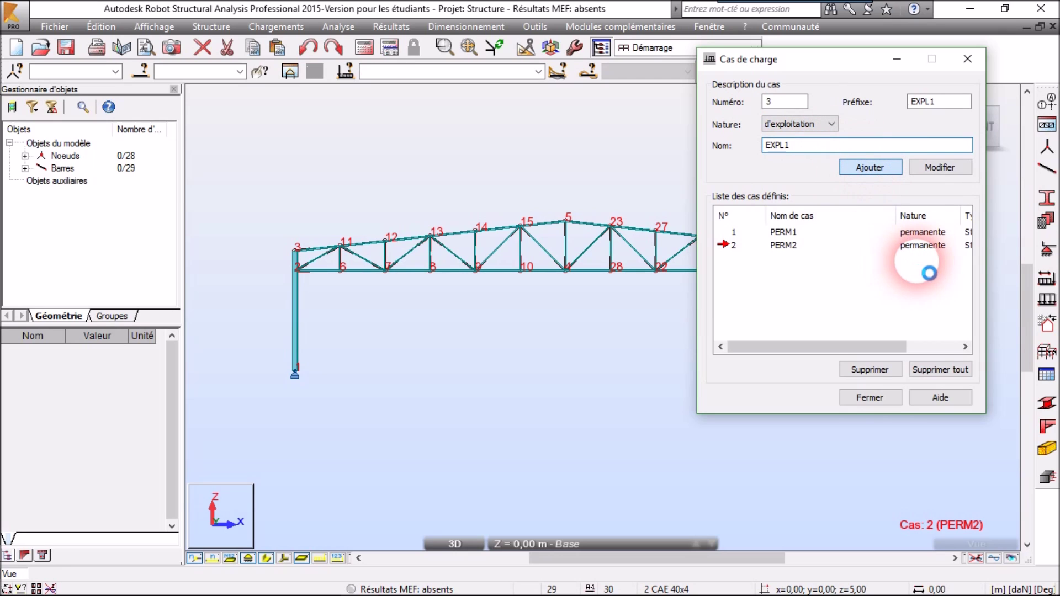
left_click(870, 402)
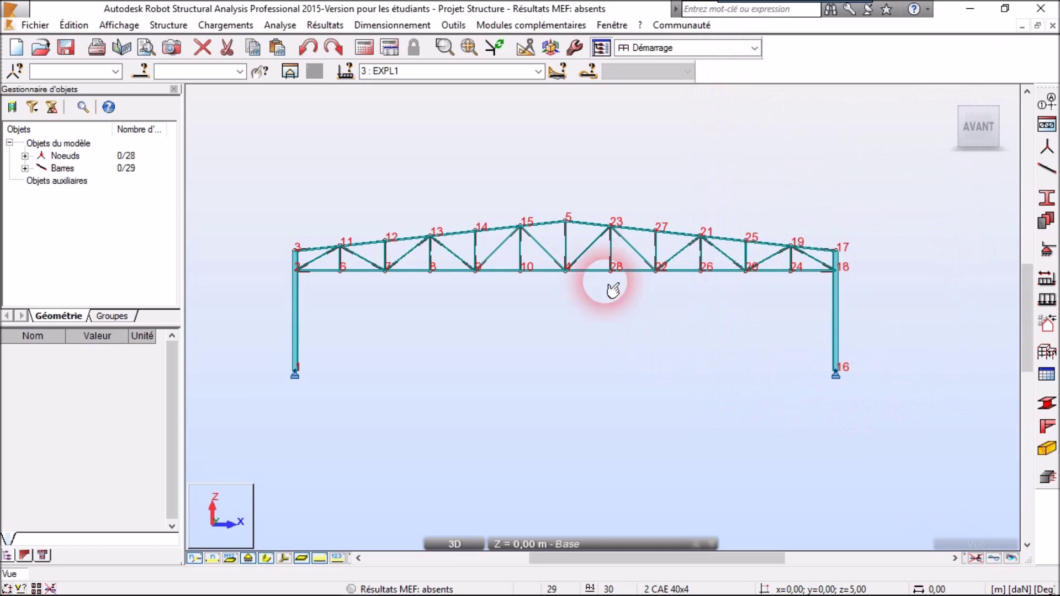
Make PERM2 the active case and define a uniform bar load of -81.6 daN/m along global Z
left_click(537, 71)
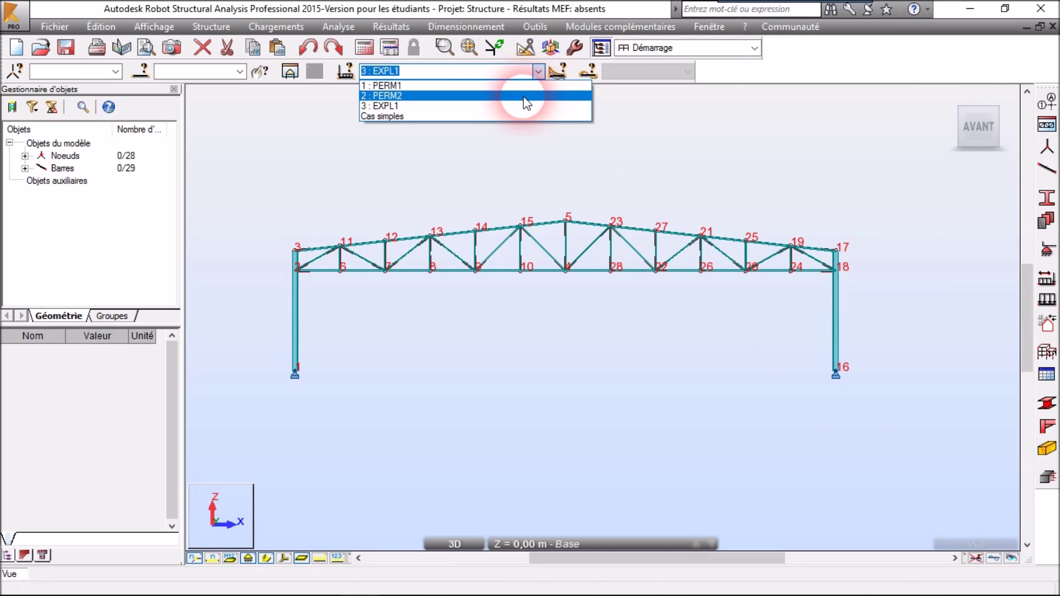
left_click(478, 97)
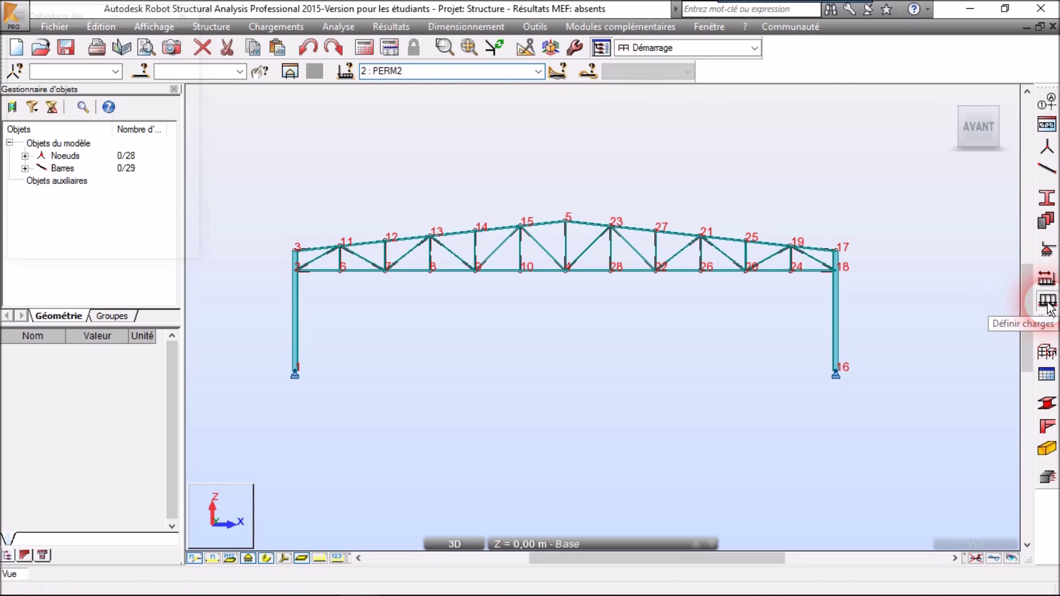
left_click(1048, 303)
left_click(886, 155)
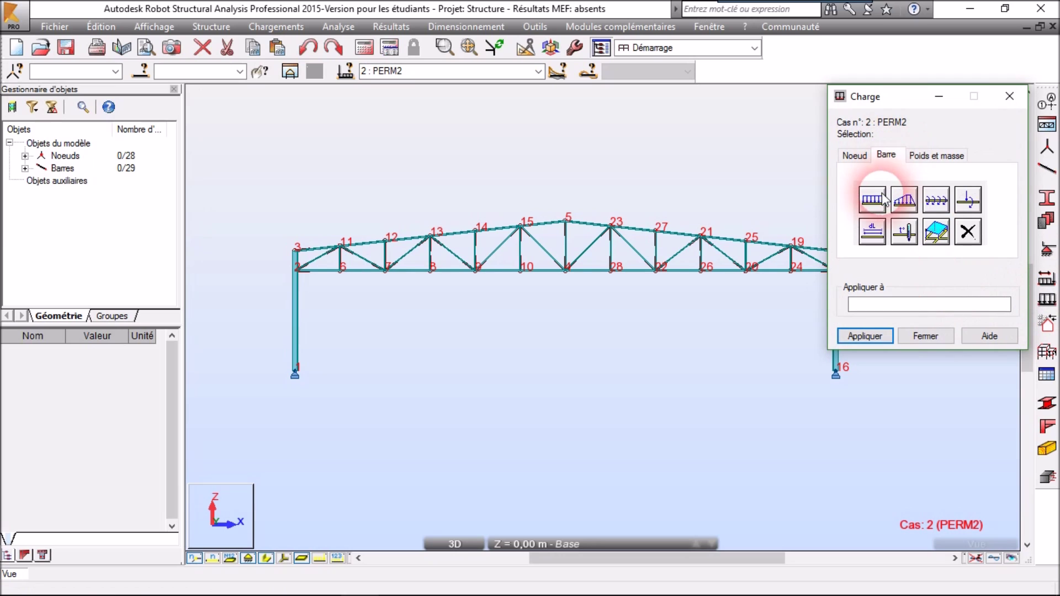
left_click(882, 205)
left_click_drag(911, 123, 877, 146)
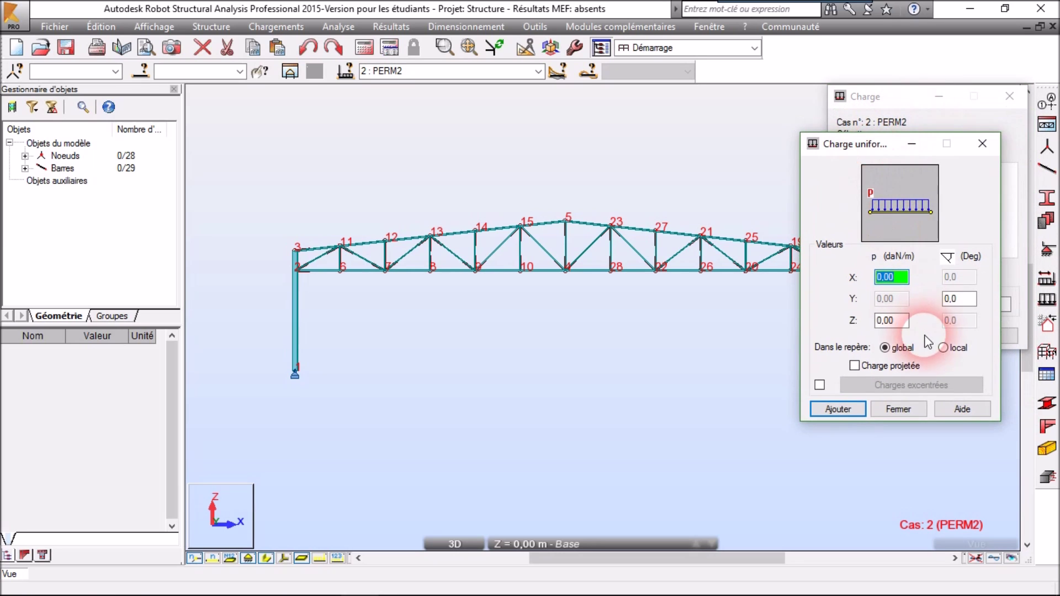
left_click(891, 322)
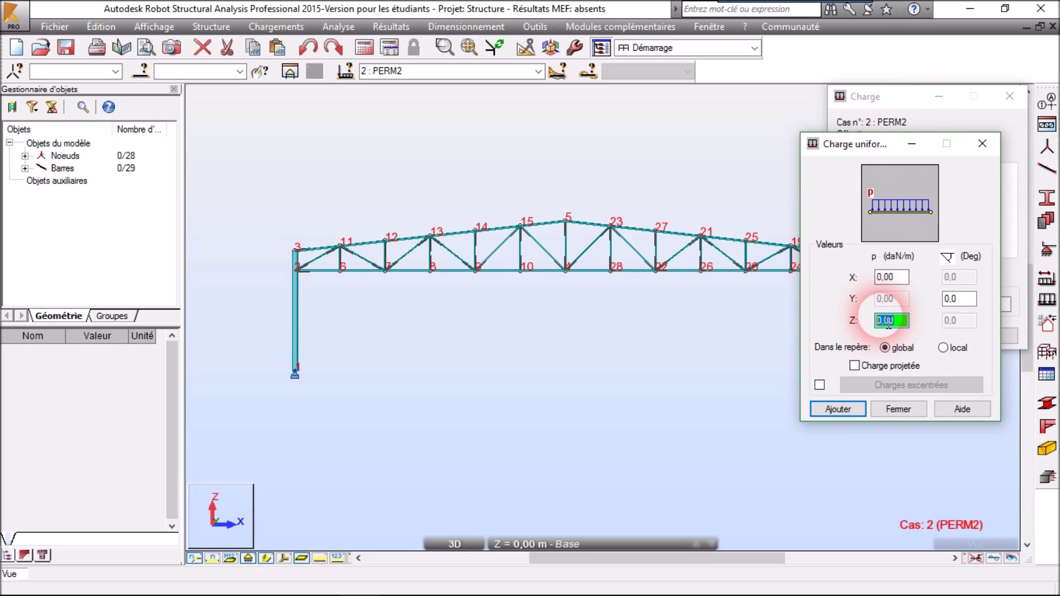
type("-81.6")
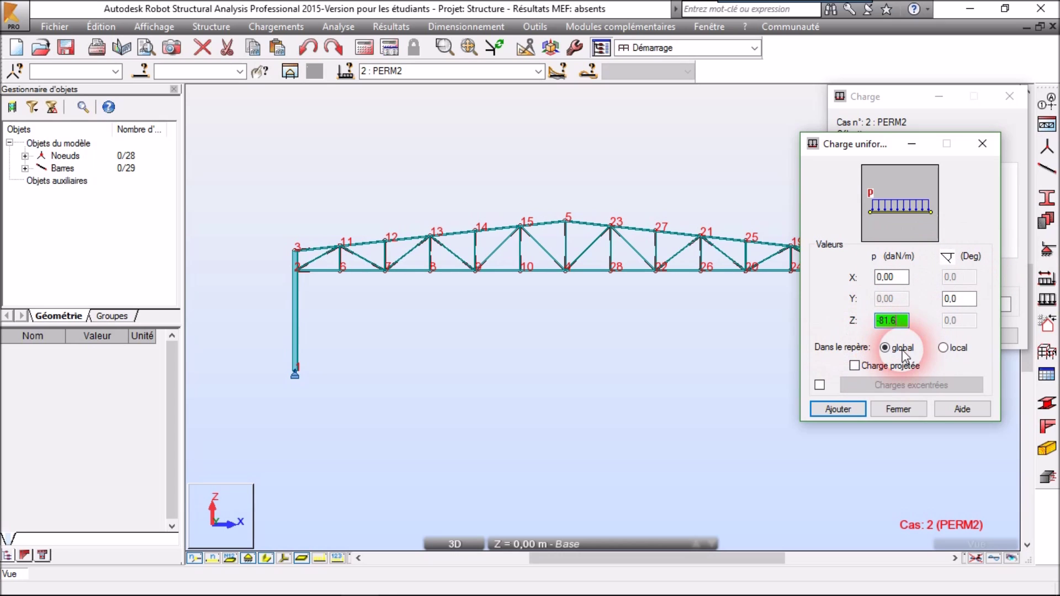
left_click(838, 410)
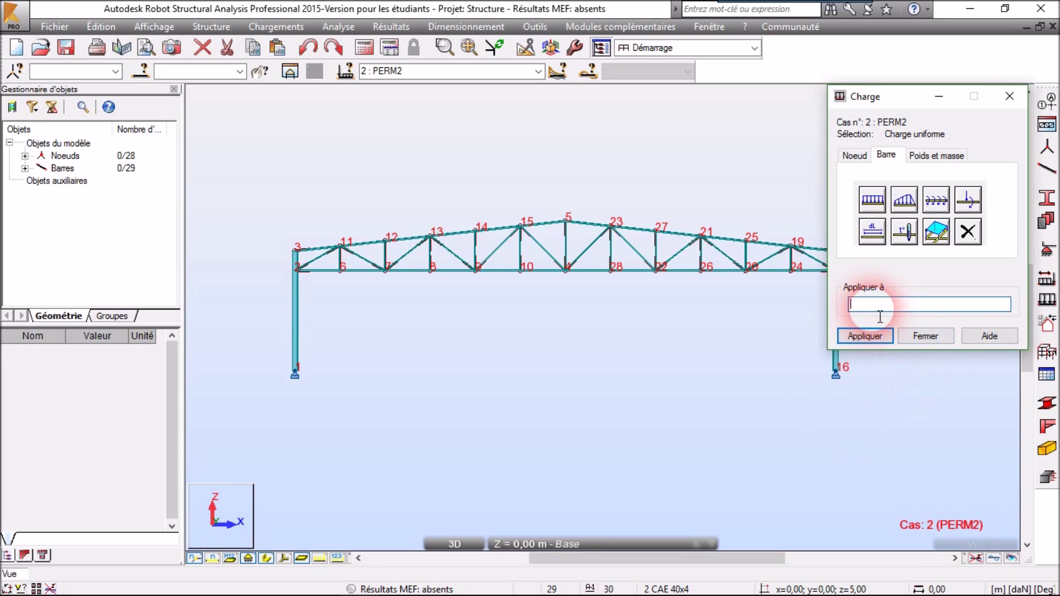
Apply the uniform load to both sloping top chords, bars 3 and 18, and close the load definition
left_click(372, 249)
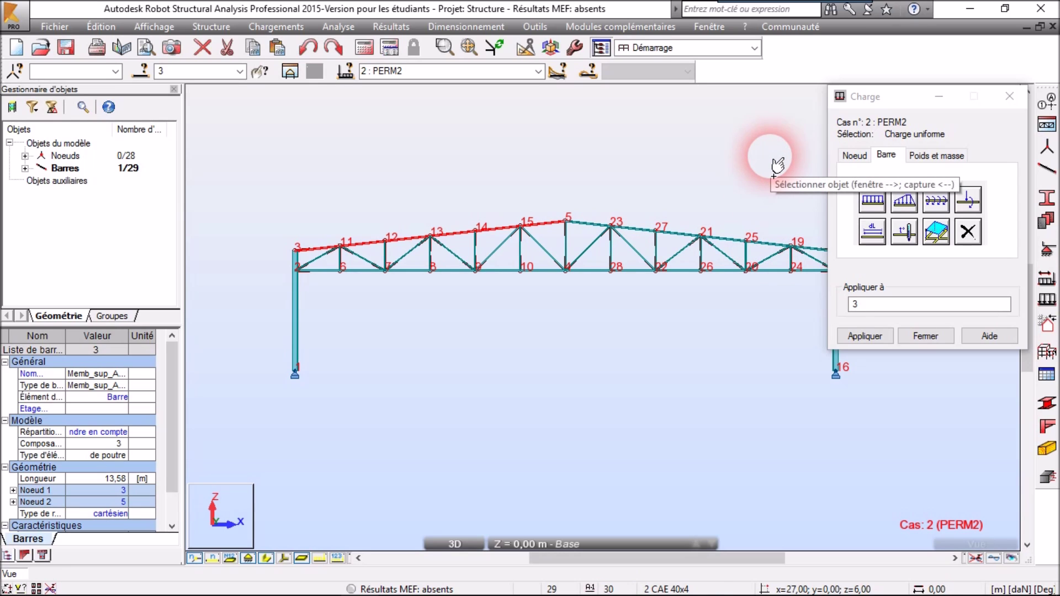
left_click(778, 249)
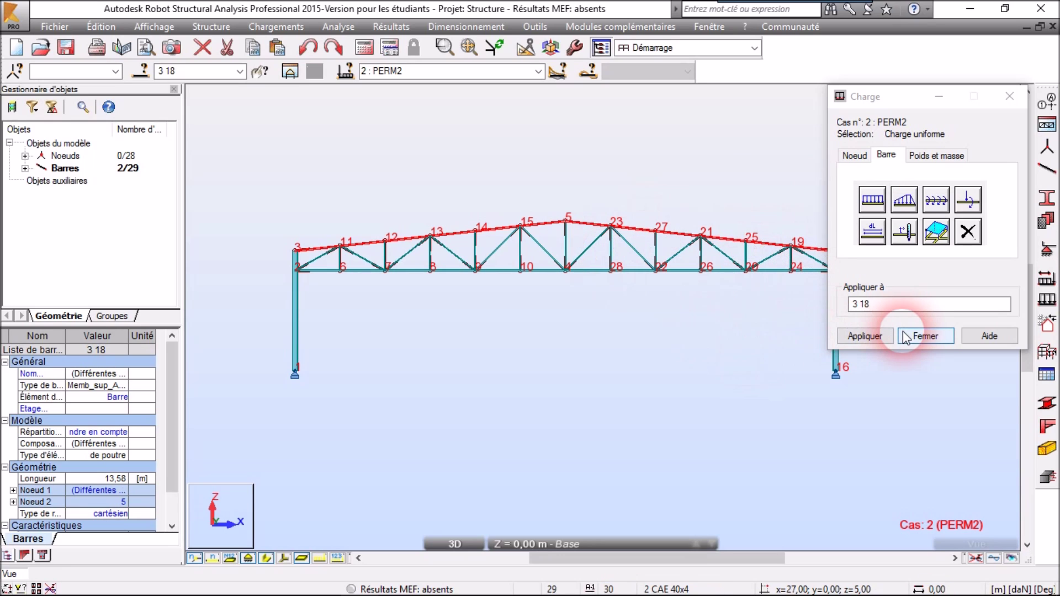
left_click(873, 338)
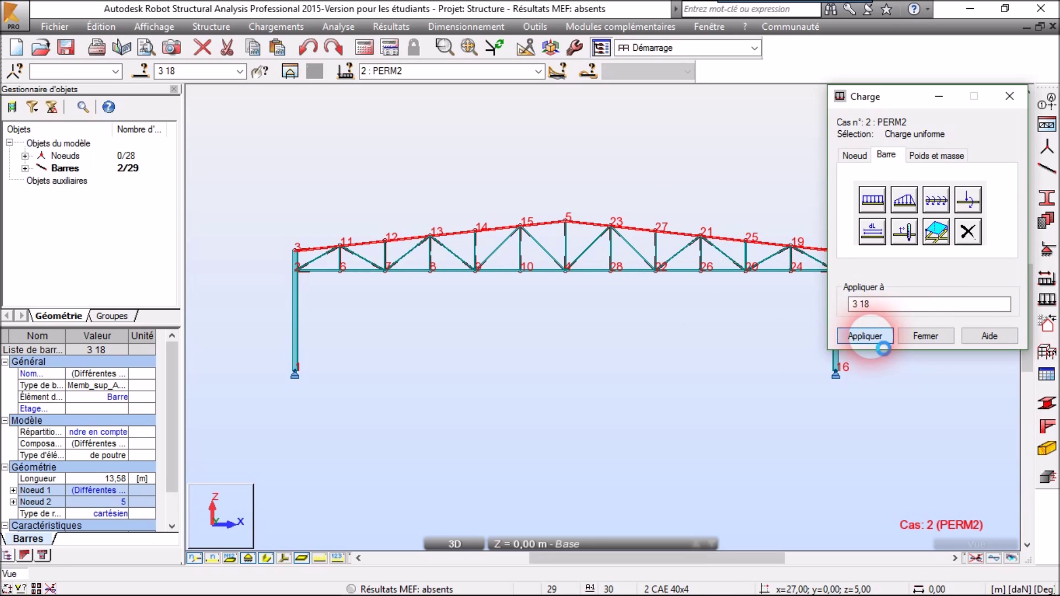
left_click(933, 336)
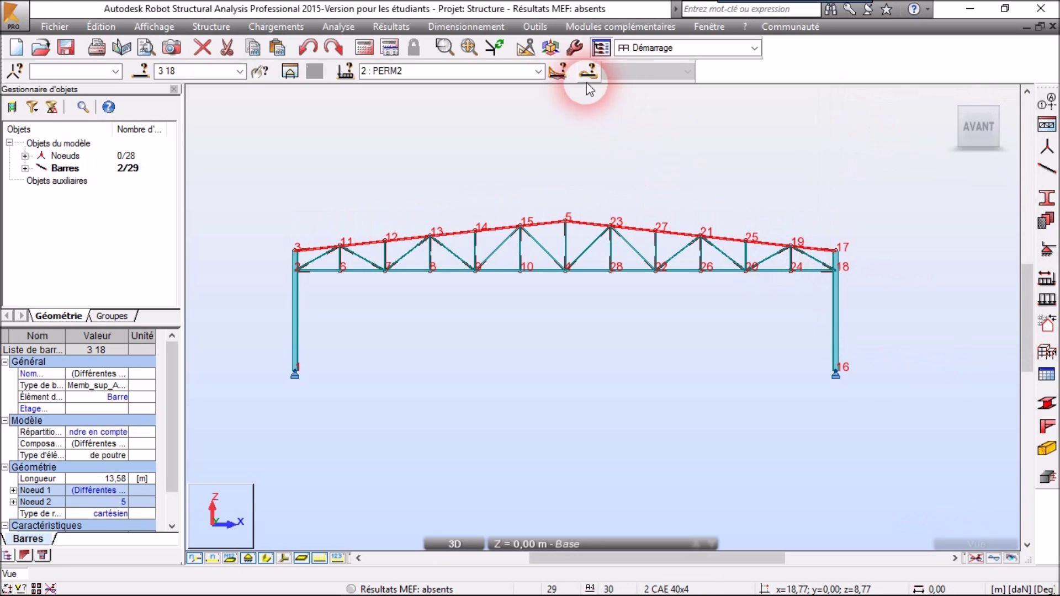
For load case EXPL1, apply a uniform load of -150 daN/m along global Z to top chord bars 3 and 18
left_click(538, 70)
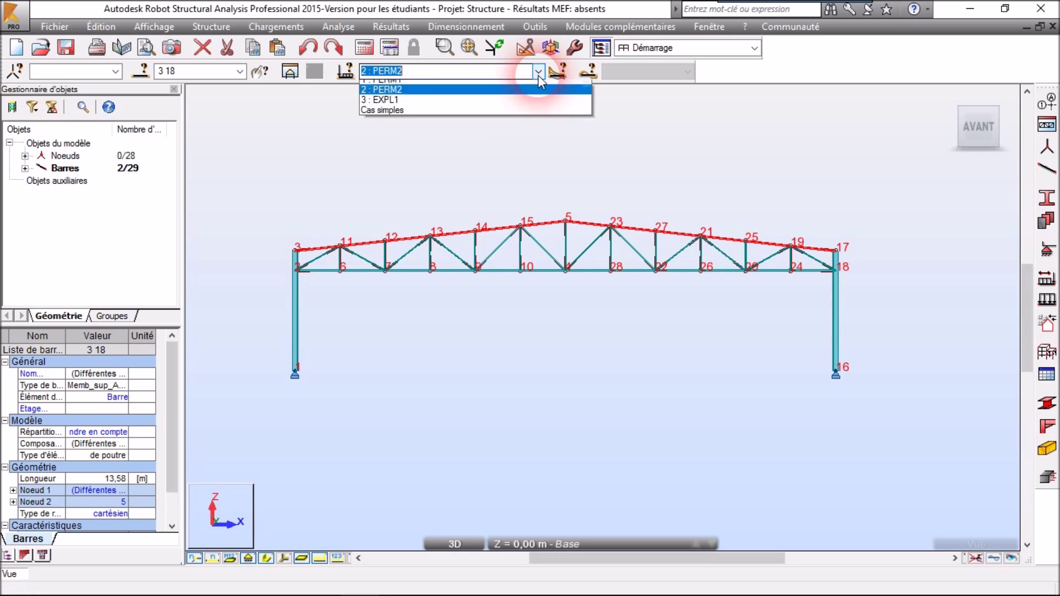
left_click(421, 106)
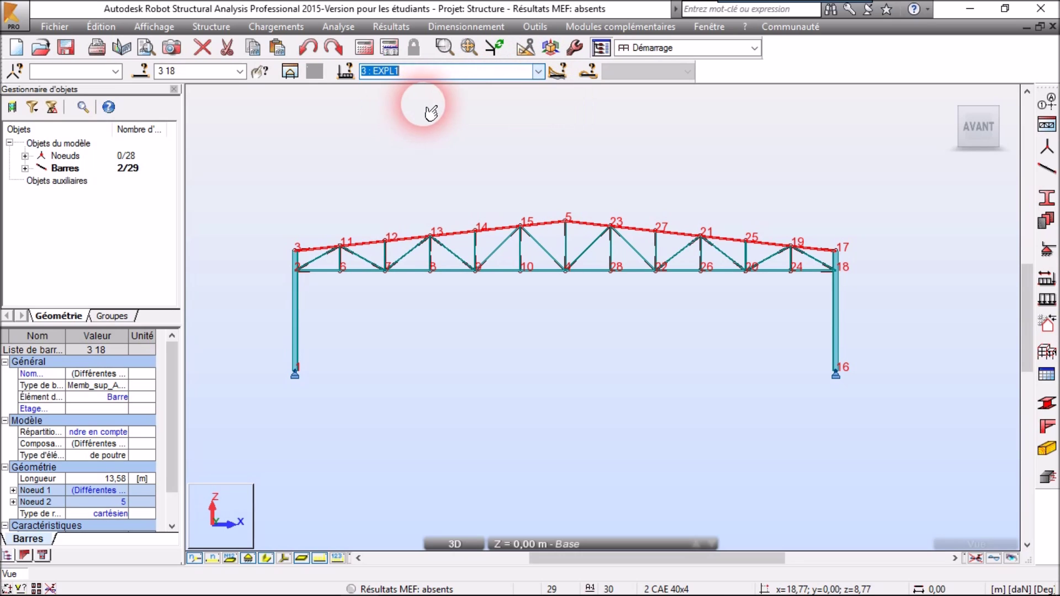
left_click(1047, 300)
left_click(884, 156)
left_click(874, 200)
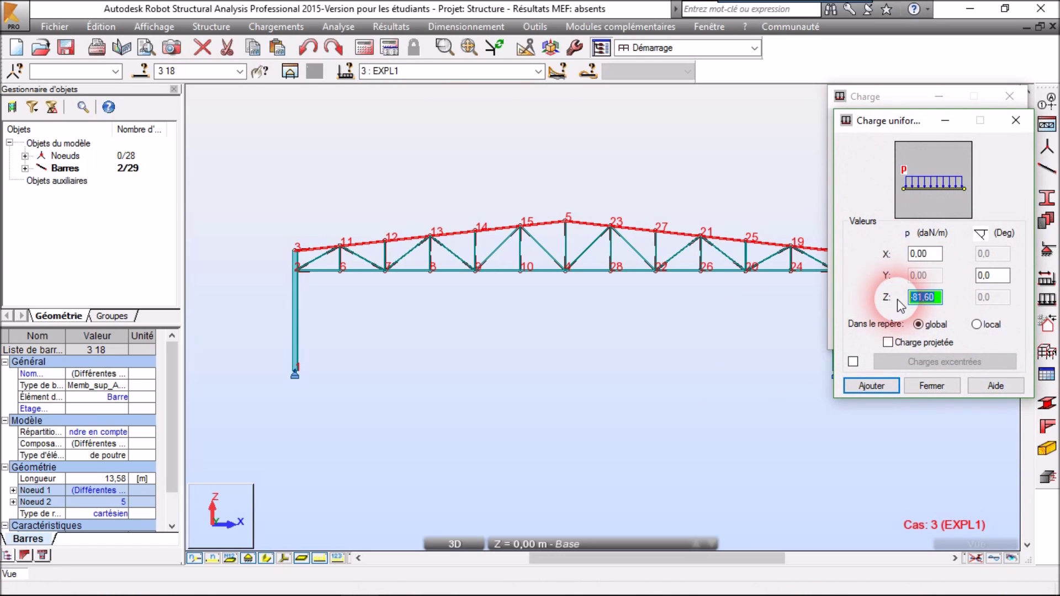
key("BackSpace")
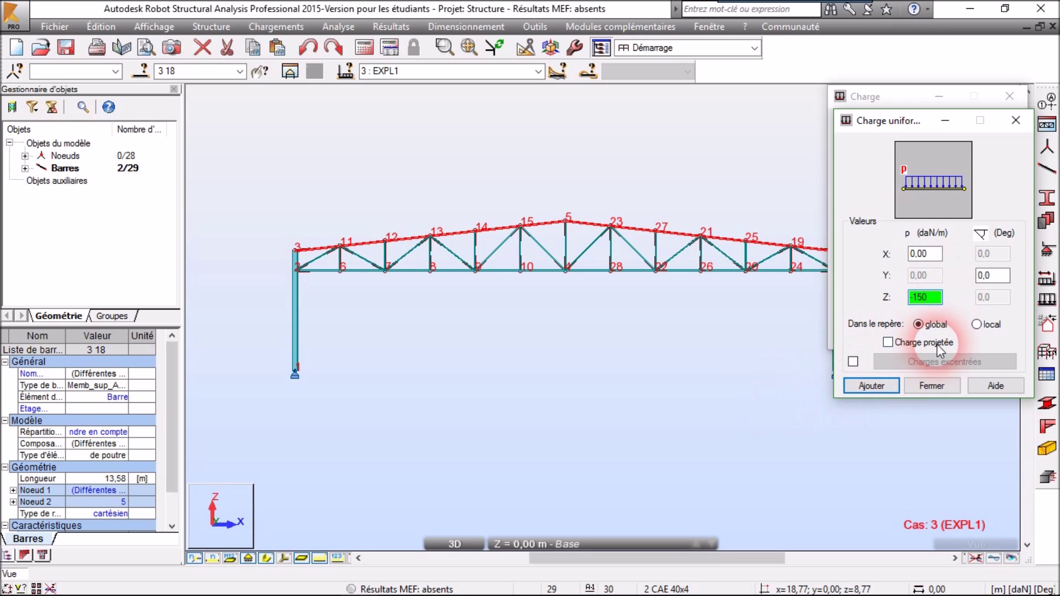
left_click(872, 385)
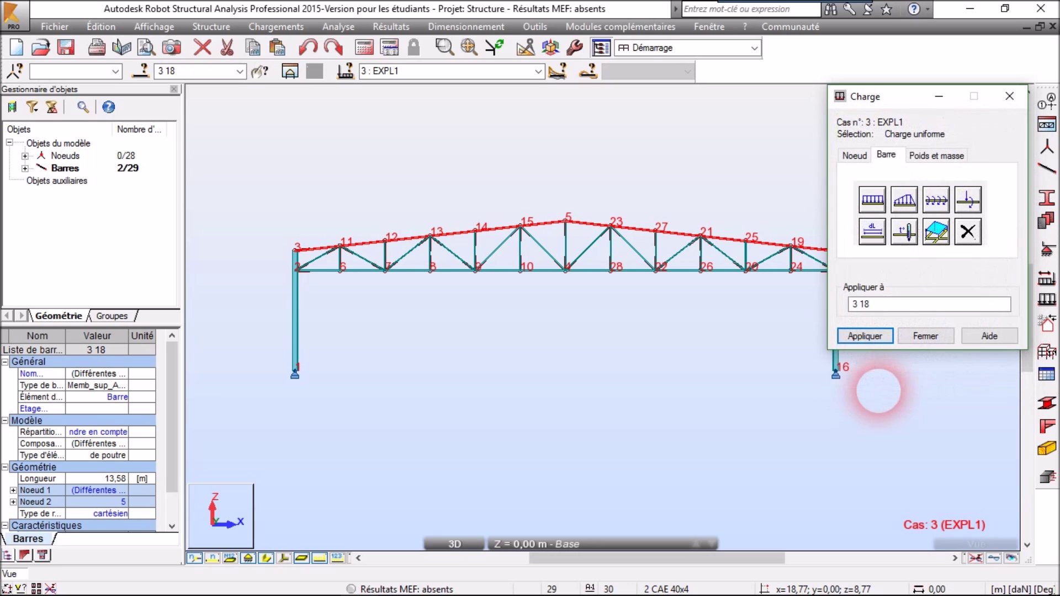
left_click(877, 340)
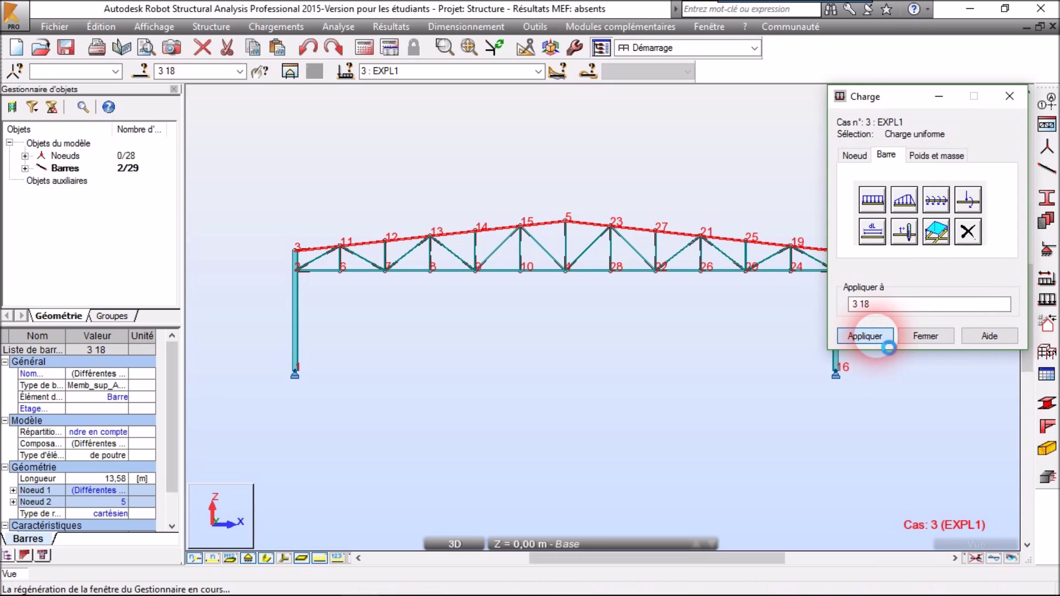
left_click(946, 336)
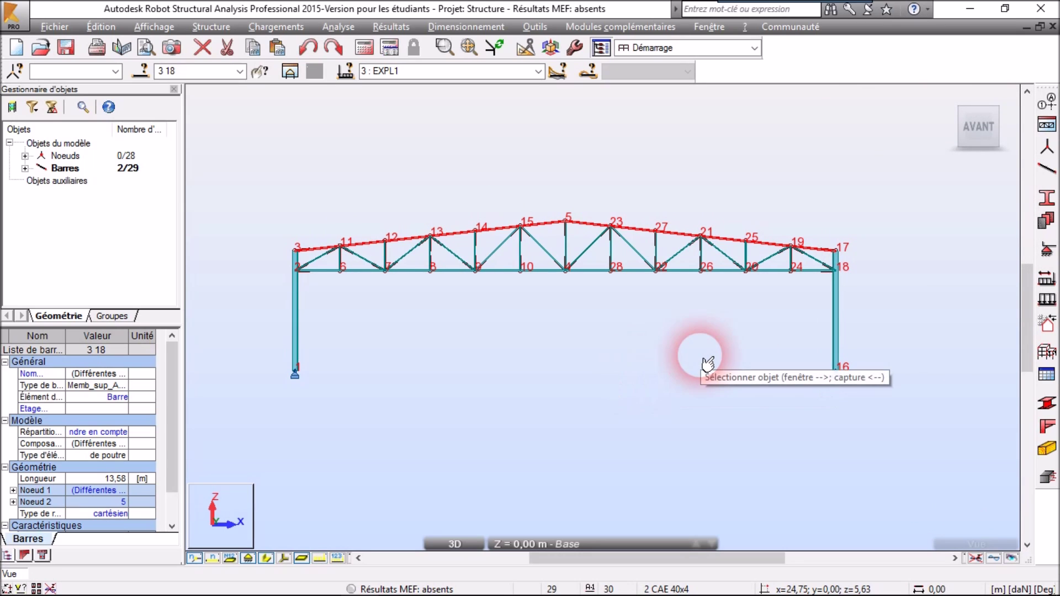
Turn on the display of load symbols and load values in the structure view
left_click(166, 29)
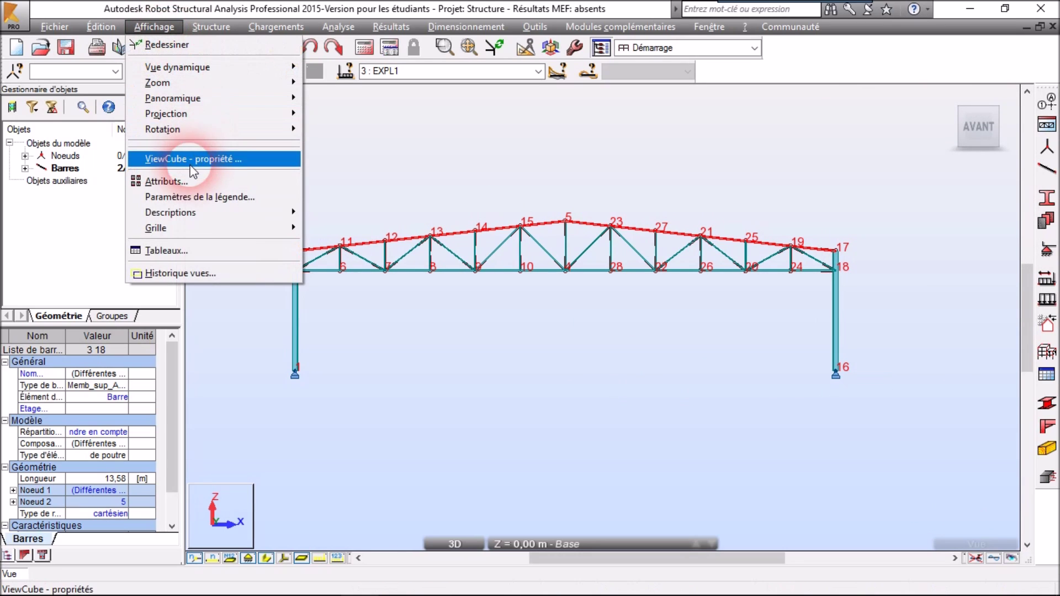
left_click(211, 182)
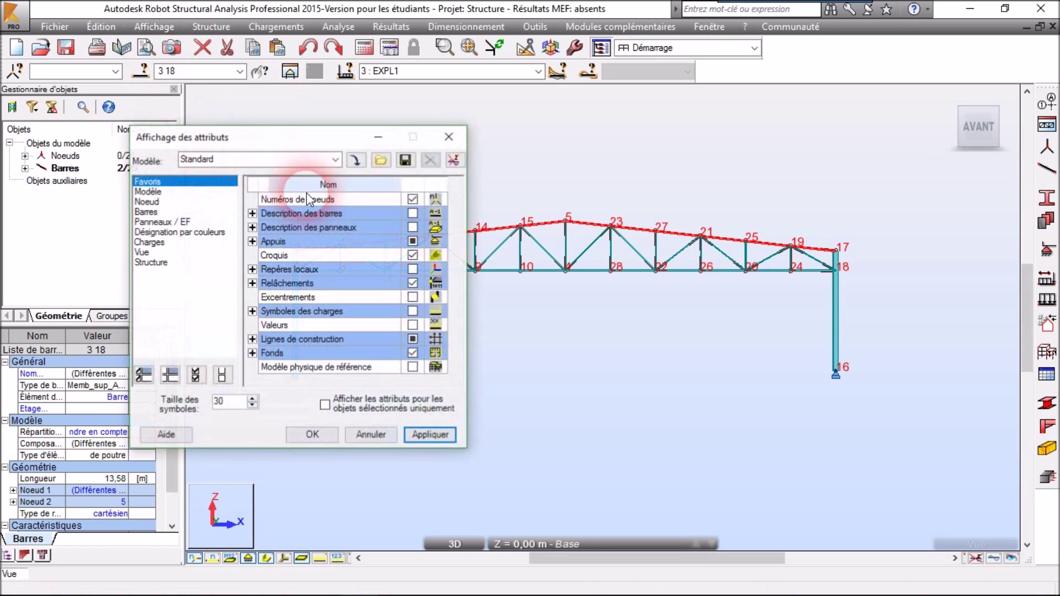
left_click(170, 244)
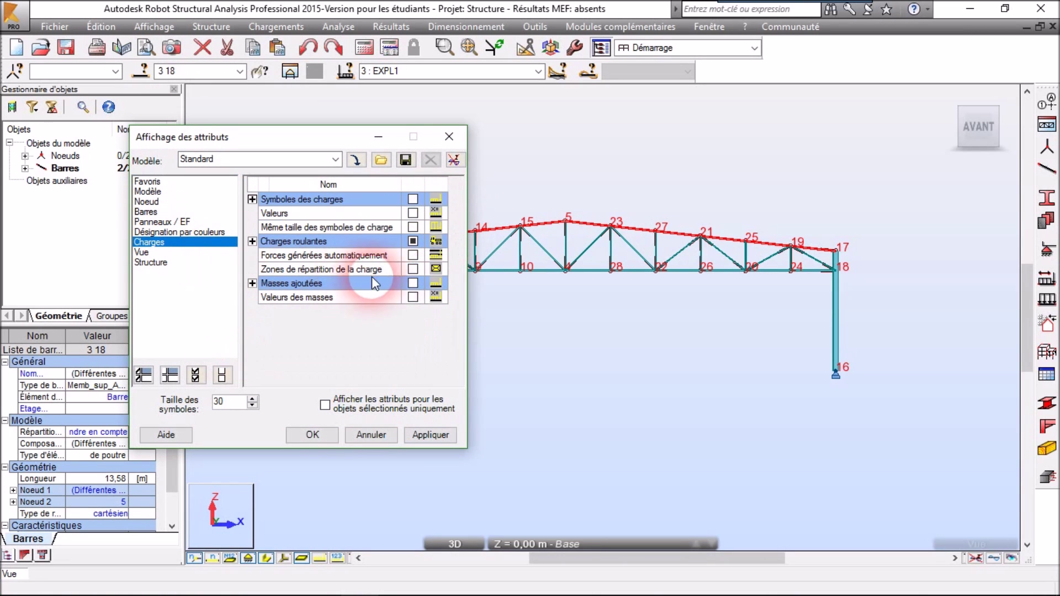
left_click(412, 201)
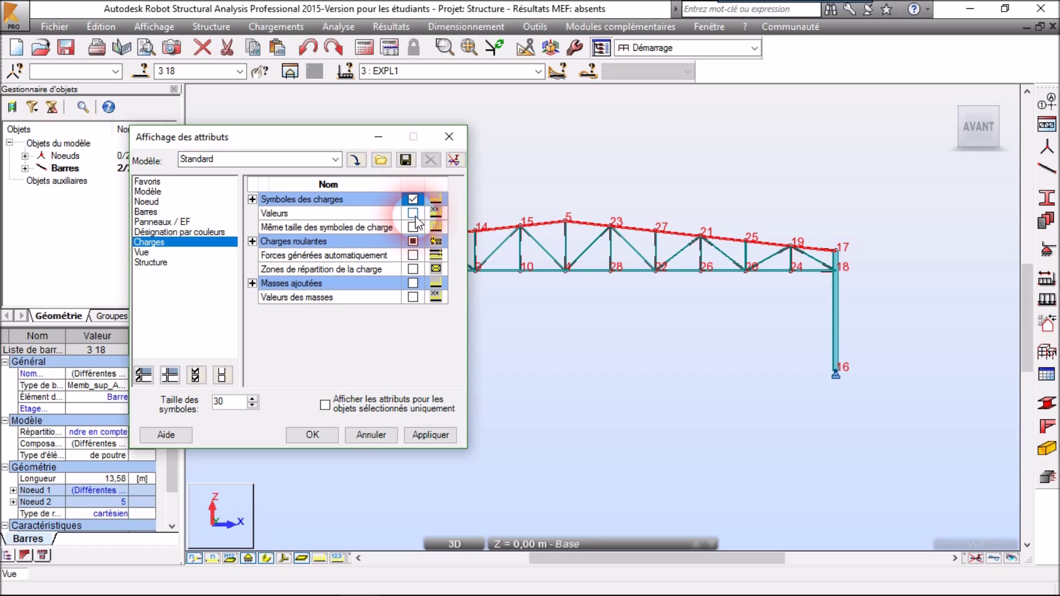
left_click(412, 213)
left_click(430, 435)
left_click(313, 437)
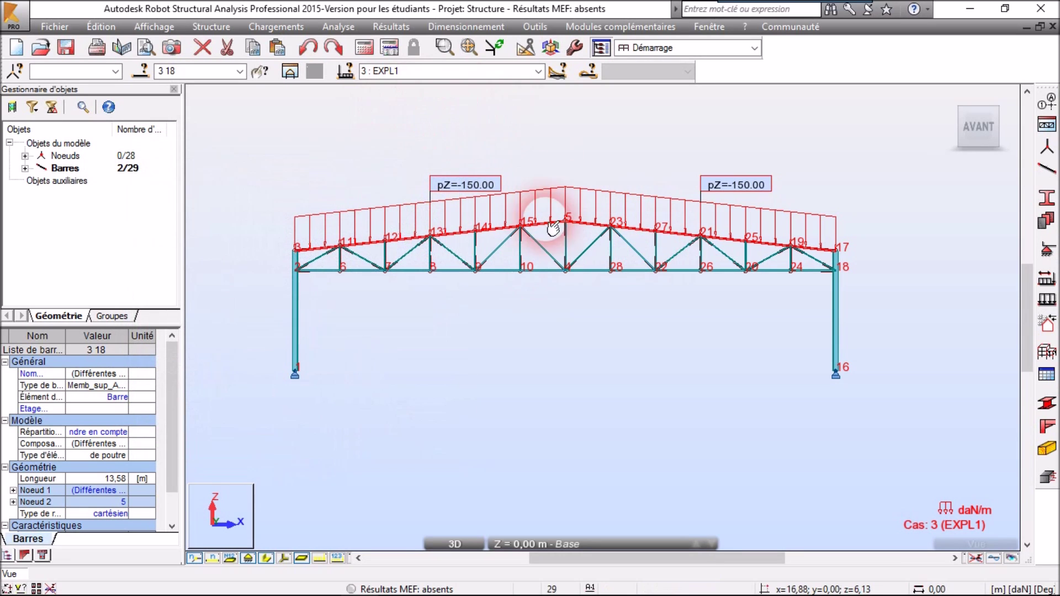
Switch the active load case to PERM2 to view its loads, and clear the bar selection
left_click(538, 70)
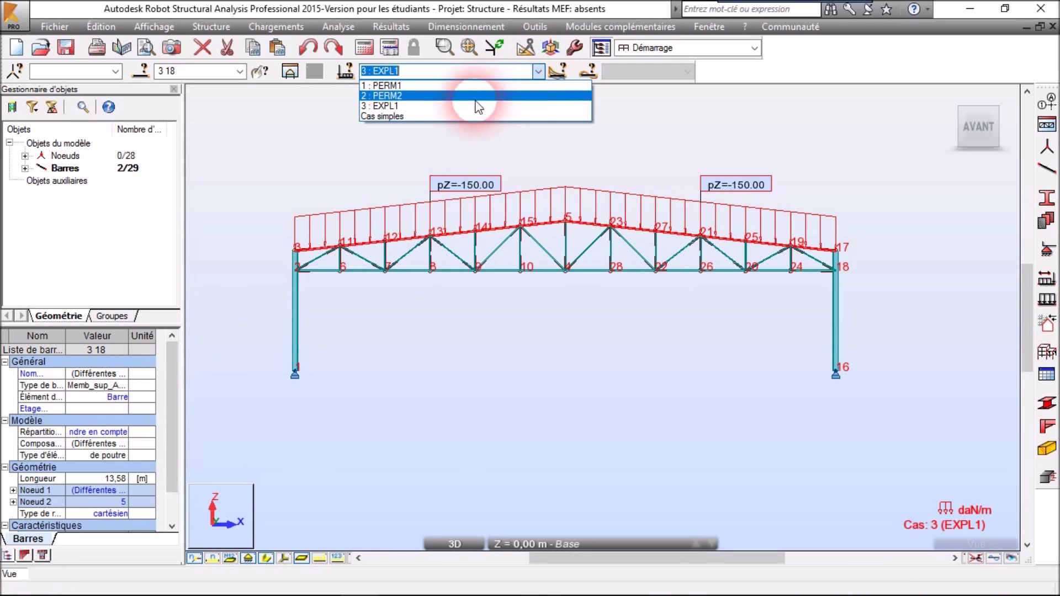
left_click(450, 96)
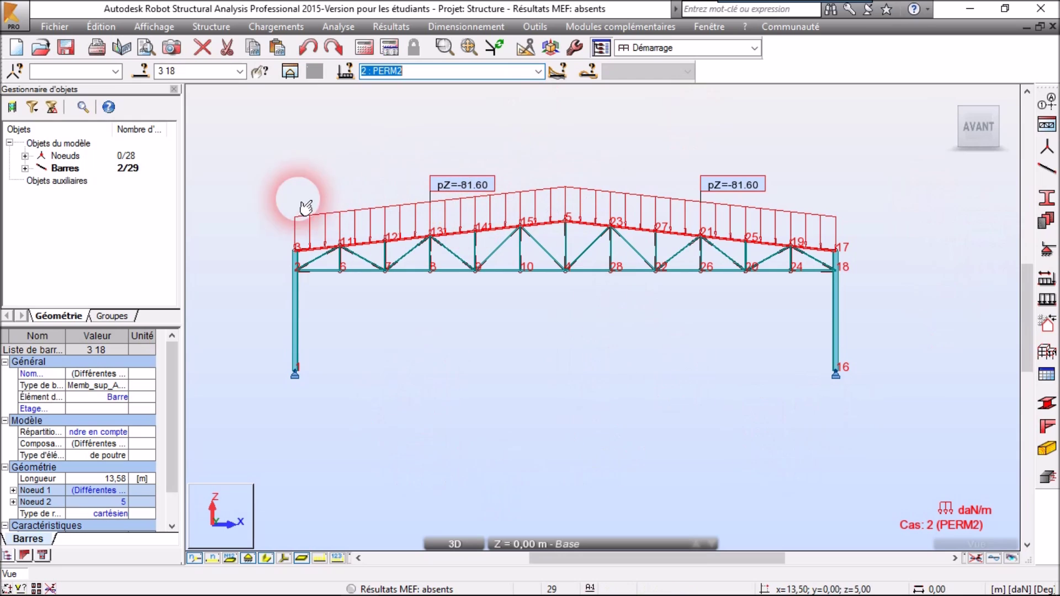
left_click(480, 128)
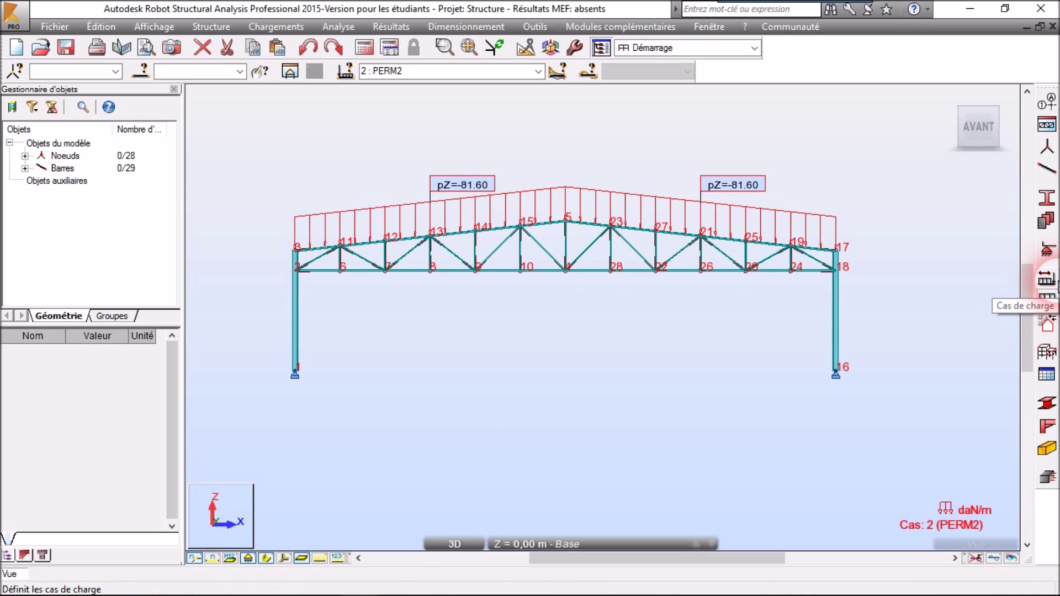
Add a load case of nature vent named VENT G/D (+)
left_click(1048, 279)
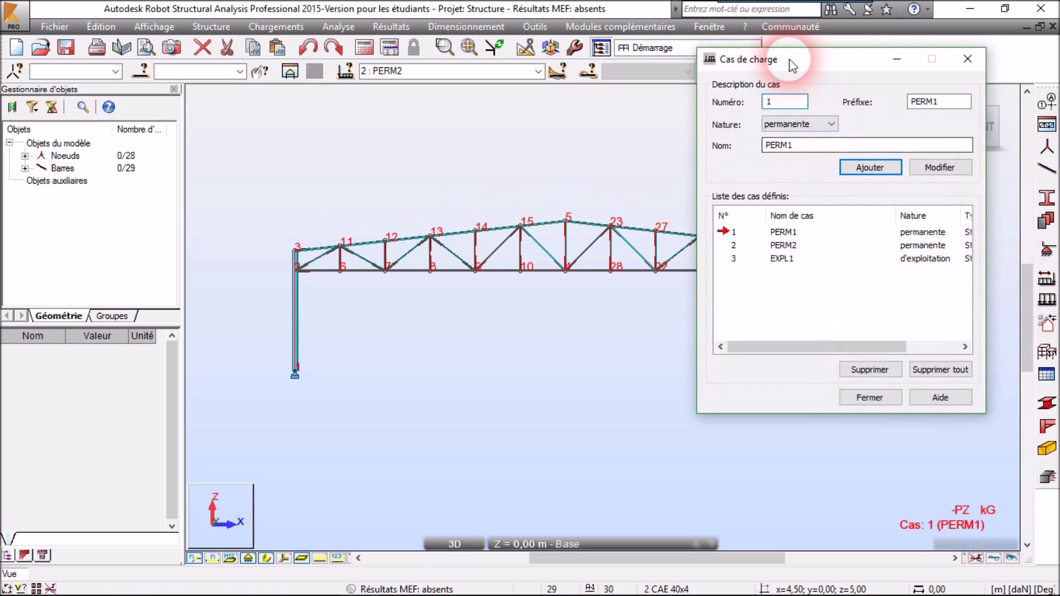
left_click_drag(795, 85, 674, 84)
left_click(684, 149)
left_click(665, 184)
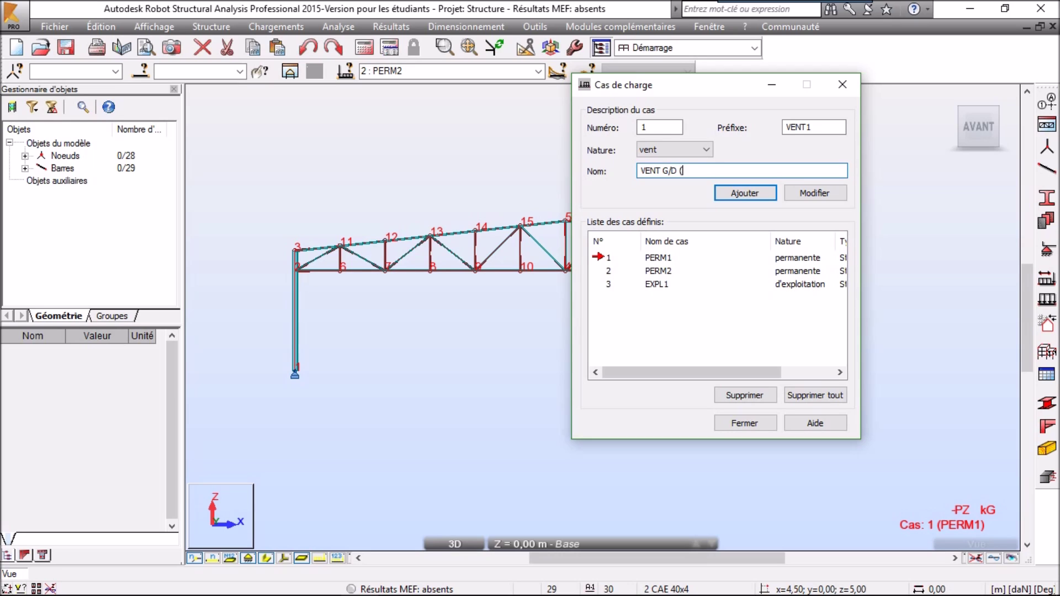
left_click(691, 171)
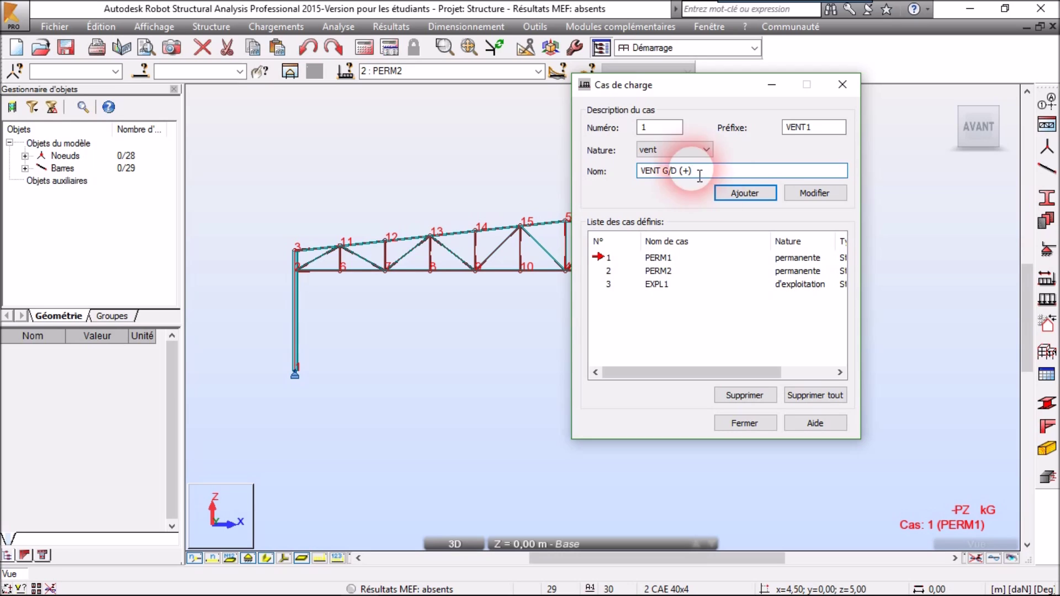
left_click(749, 201)
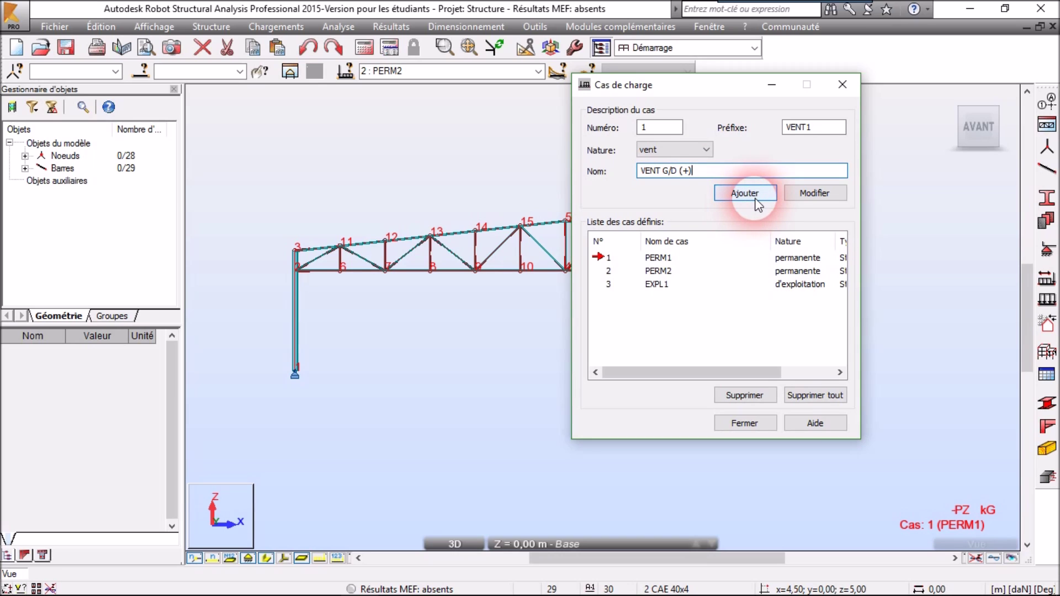
left_click(756, 194)
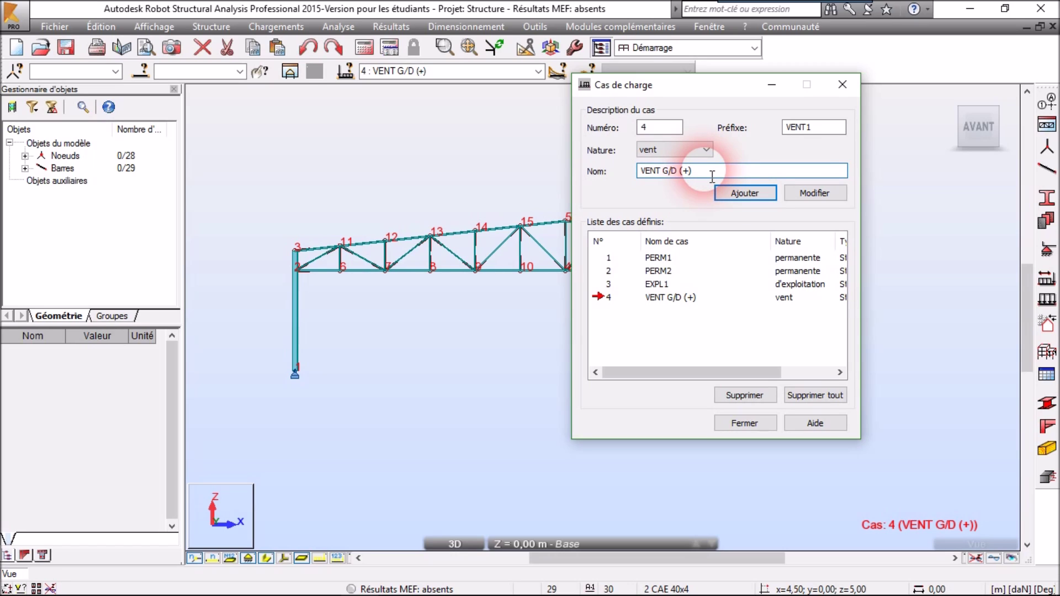
Add a second wind load case named VENT G/D (-) and make VENT G/D (+) the current case
type("-")
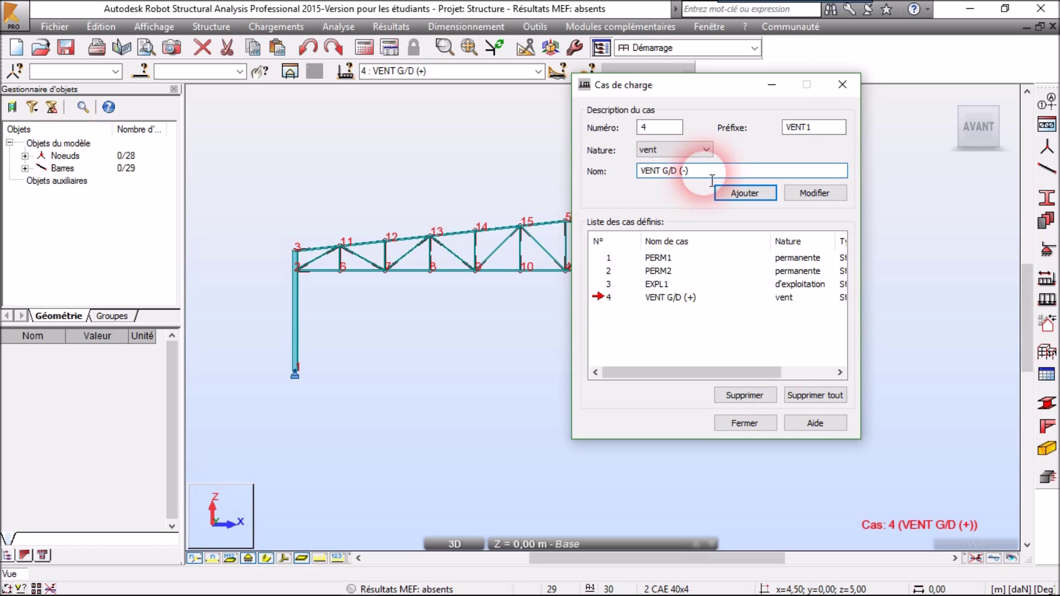
left_click(750, 193)
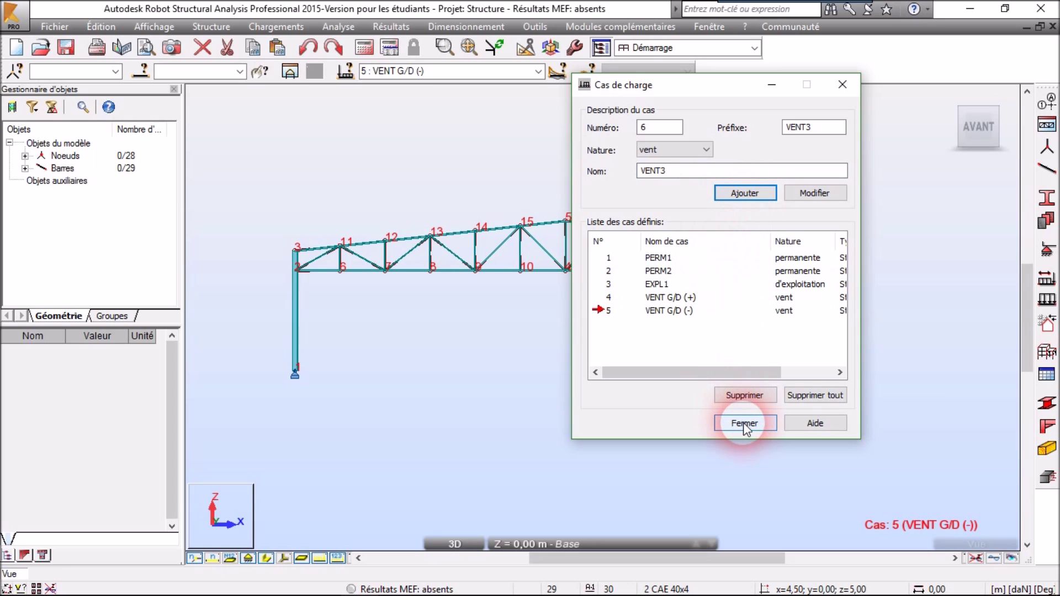
left_click(609, 297)
left_click(759, 424)
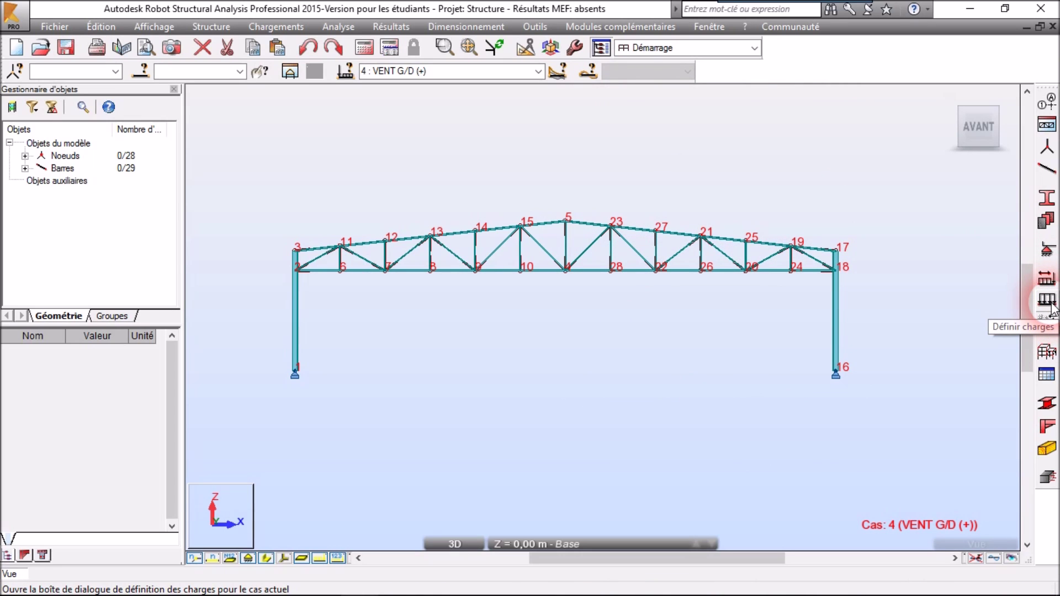
Start a uniform bar load for VENT G/D (+) and consult the wind load values in the Word document
left_click(1048, 301)
left_click_drag(869, 91, 795, 95)
left_click(813, 160)
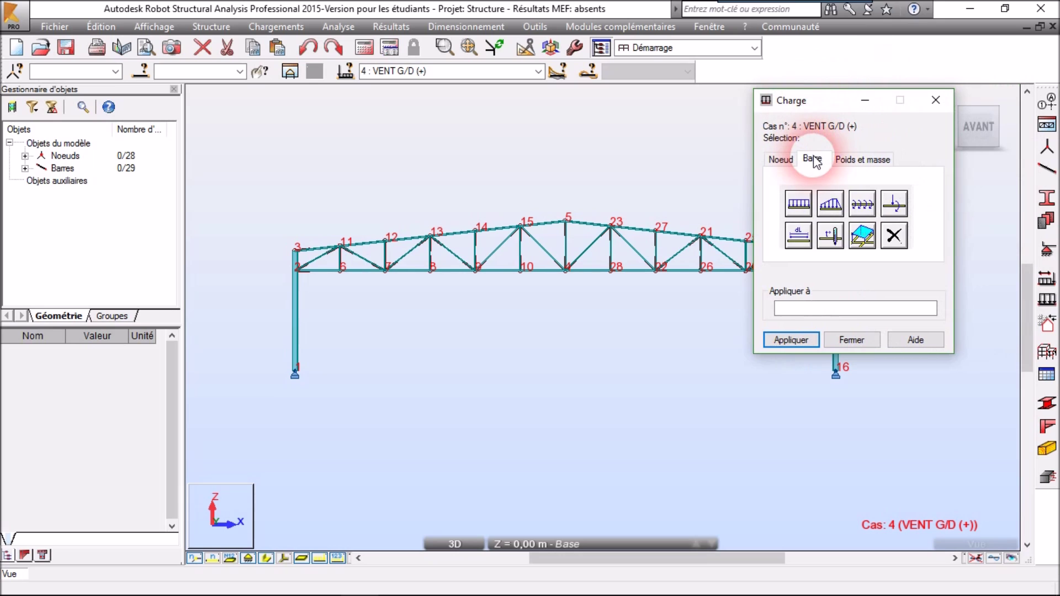
left_click(799, 204)
mouse_move(819, 124)
left_mouse_down()
mouse_move(769, 116)
mouse_move(834, 136)
left_mouse_up()
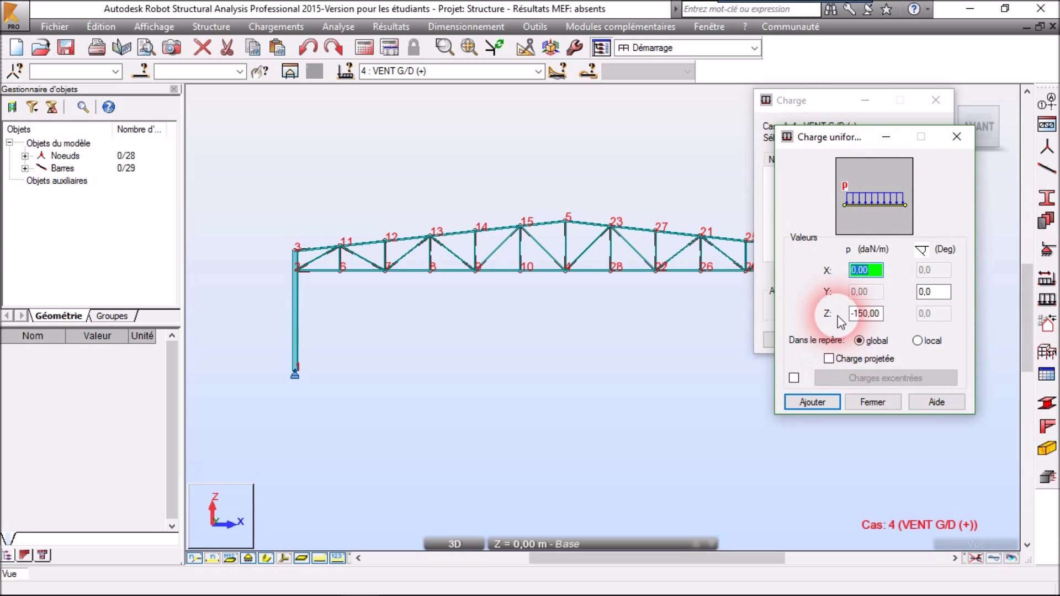
left_click(332, 589)
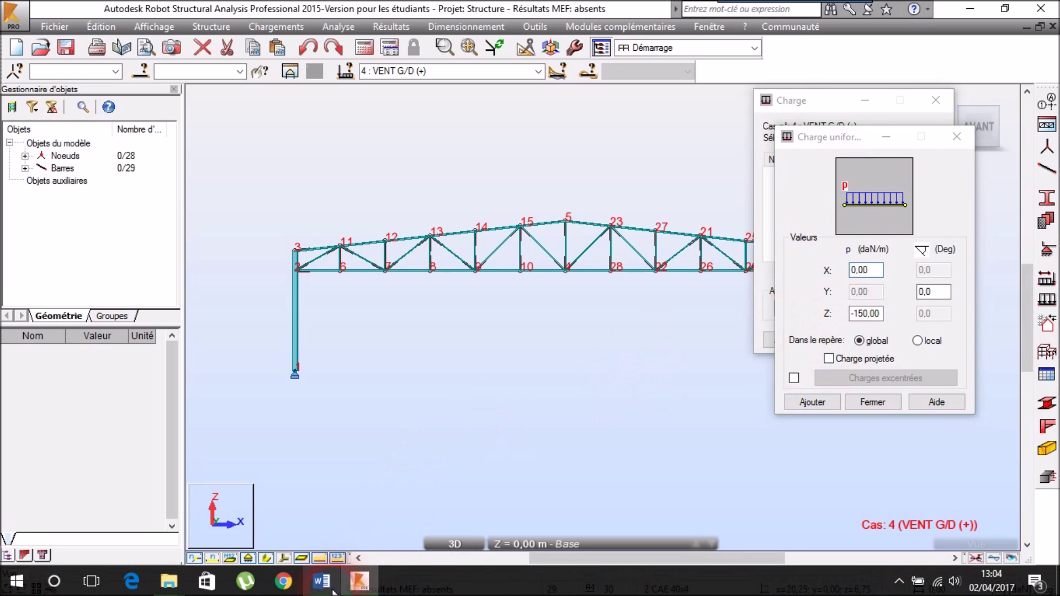
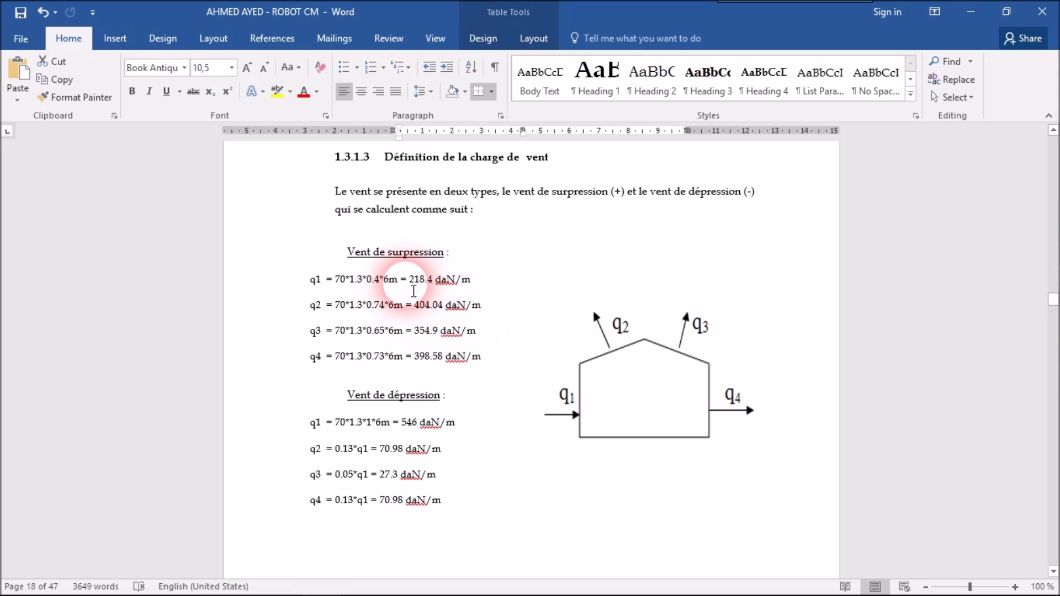
left_click(969, 12)
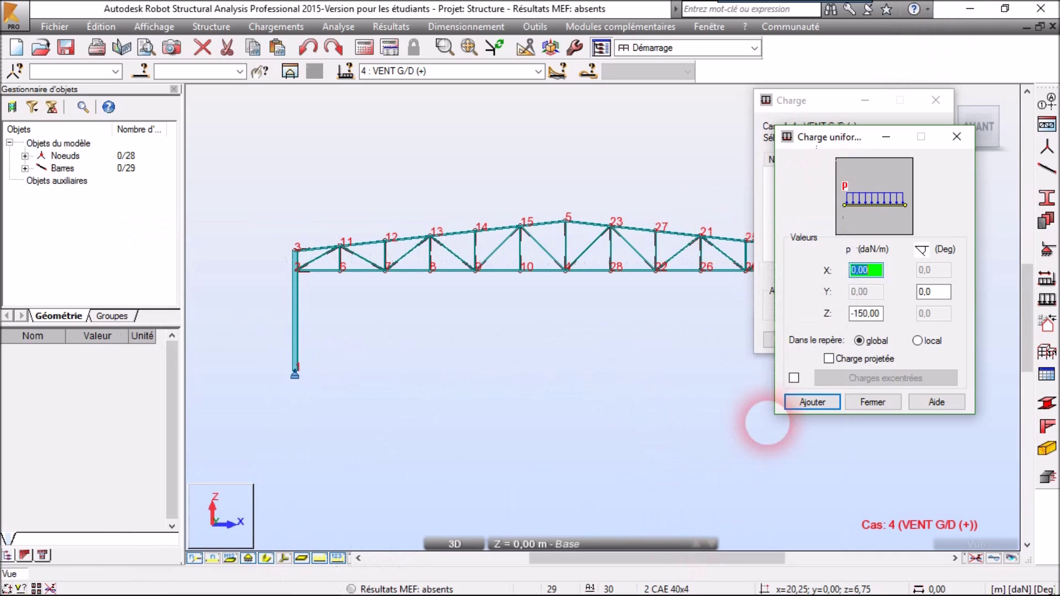
Define the uniform load as -218.4 daN/m along Z in the local coordinate system and add it
left_click_drag(836, 140, 849, 139)
key("Tab")
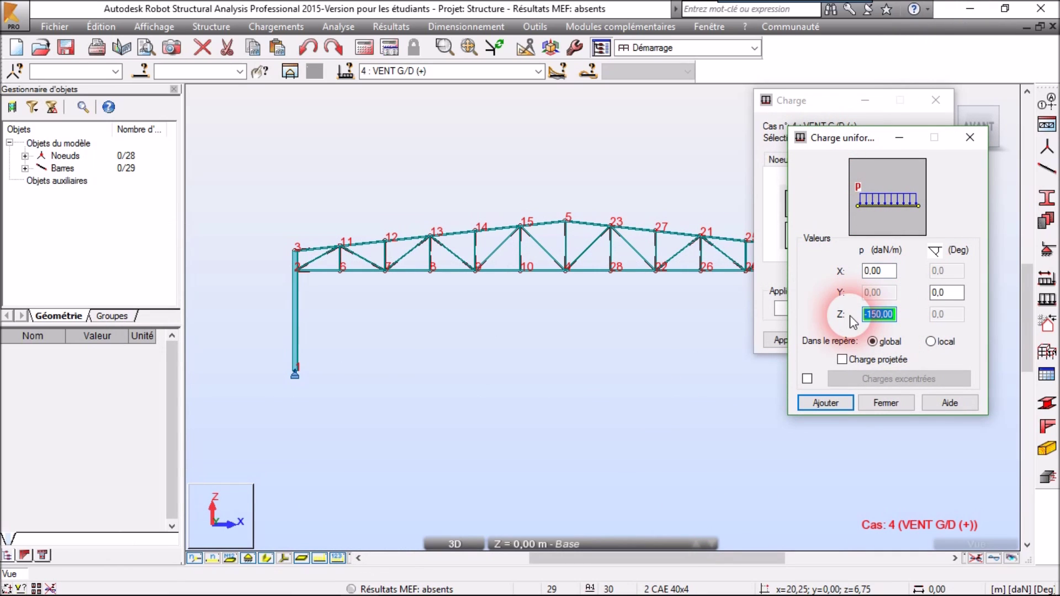
type("218.4")
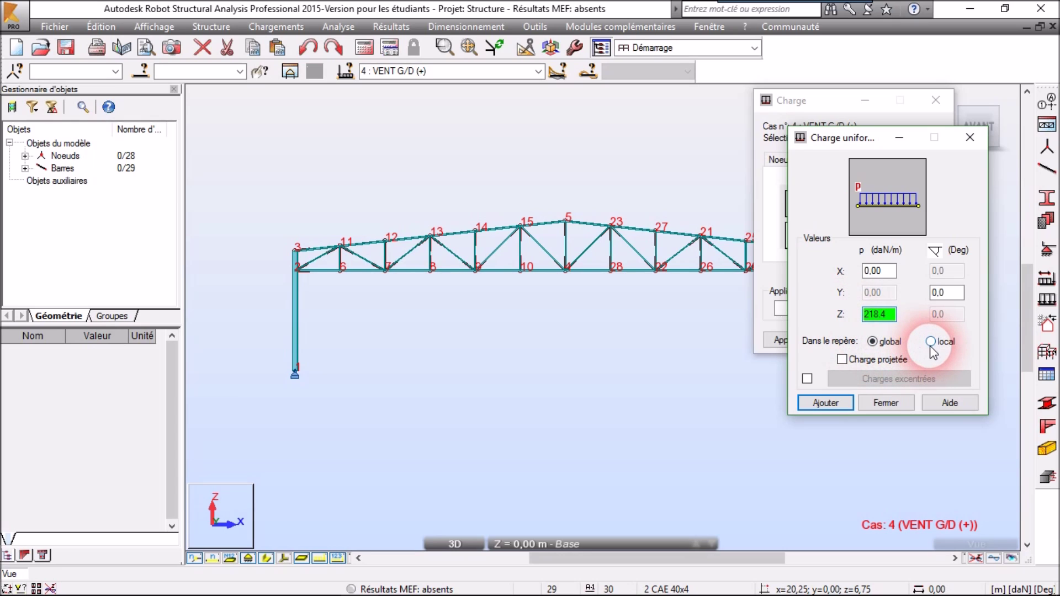
left_click(934, 344)
left_click(295, 346)
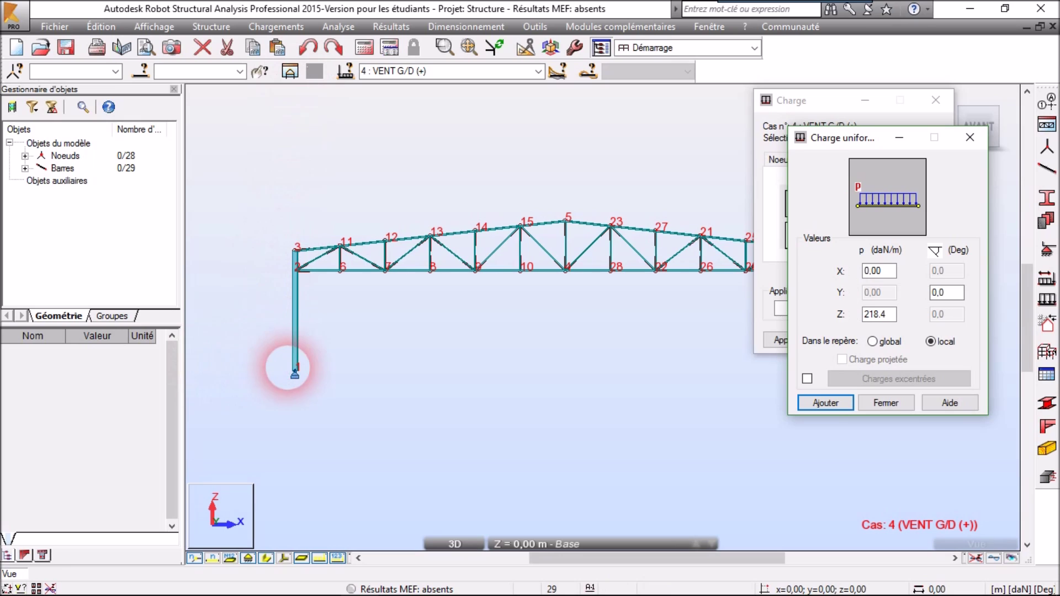
double_click(878, 314)
key("Home")
type("-")
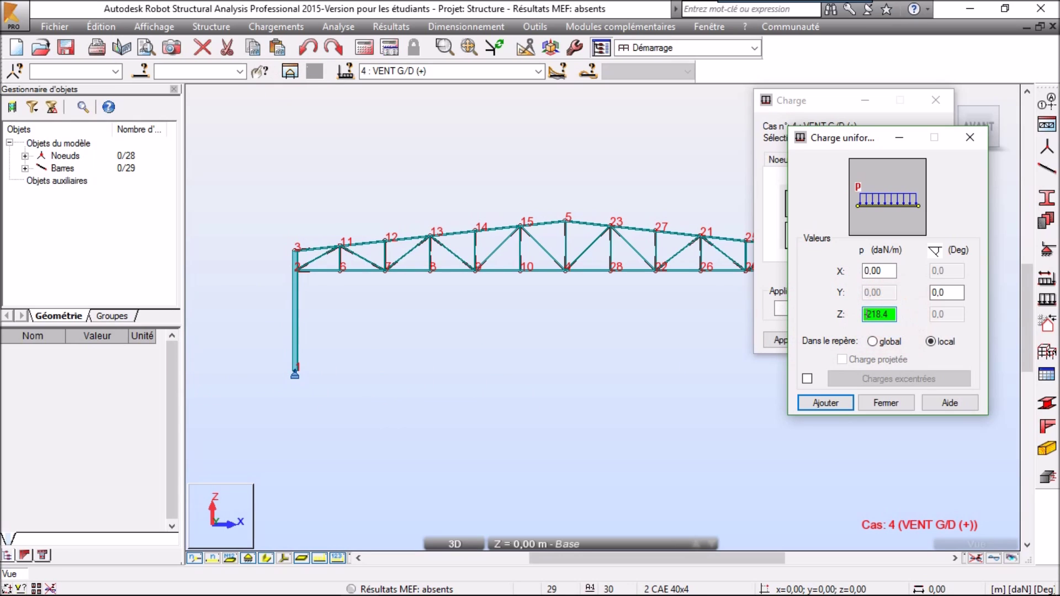
left_click(816, 402)
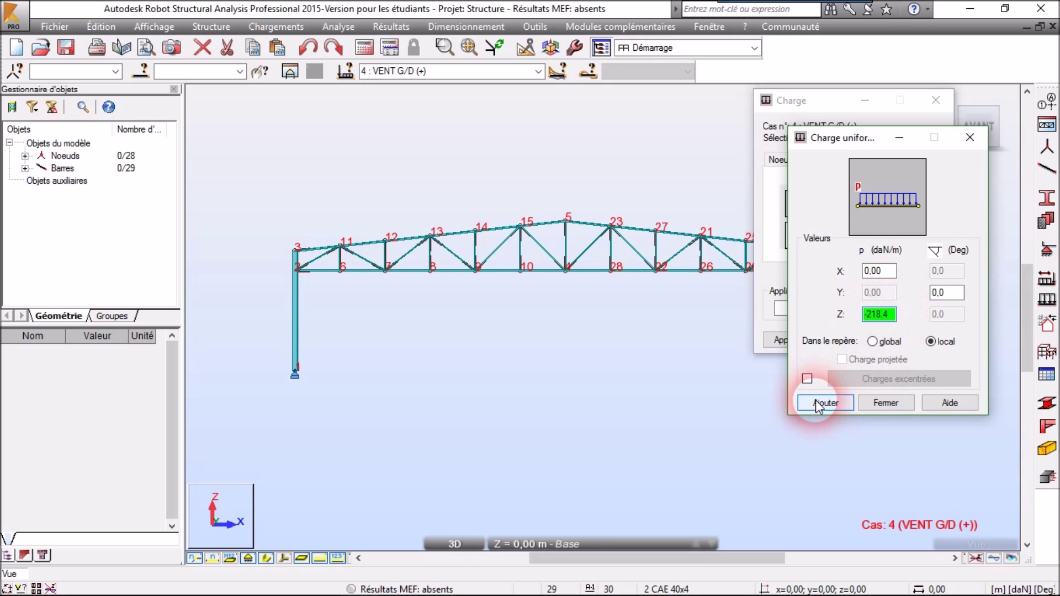
left_click(844, 409)
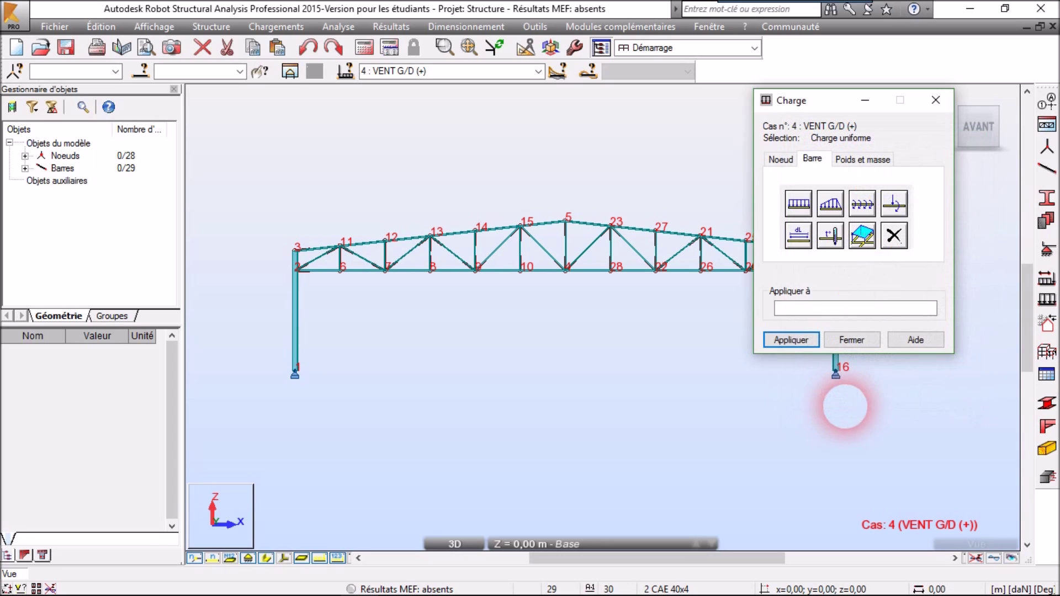
Apply the defined uniform wind load to the left column, bar 1
left_click(296, 335)
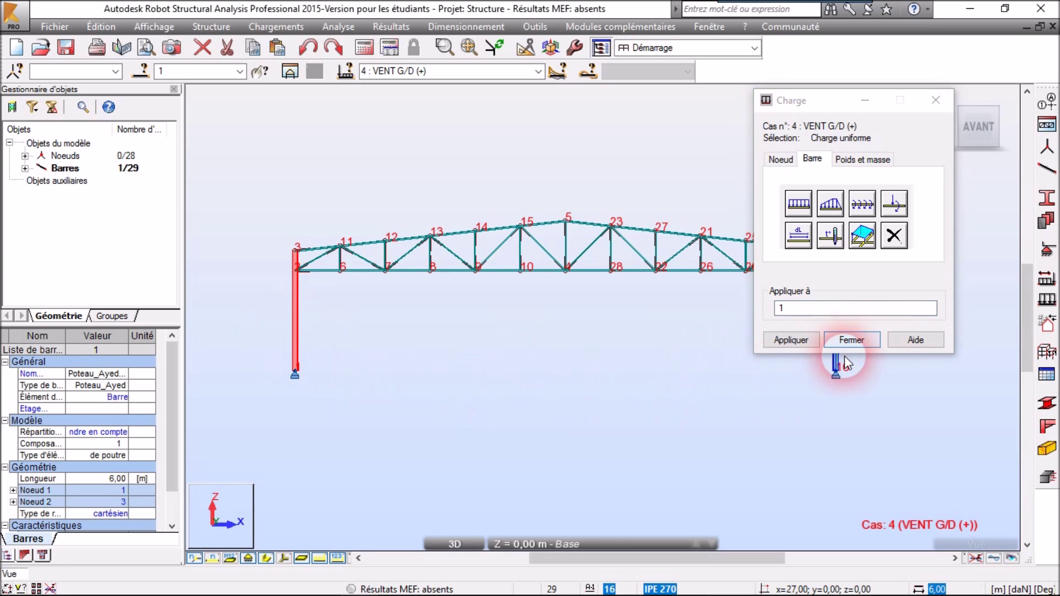
left_click(793, 340)
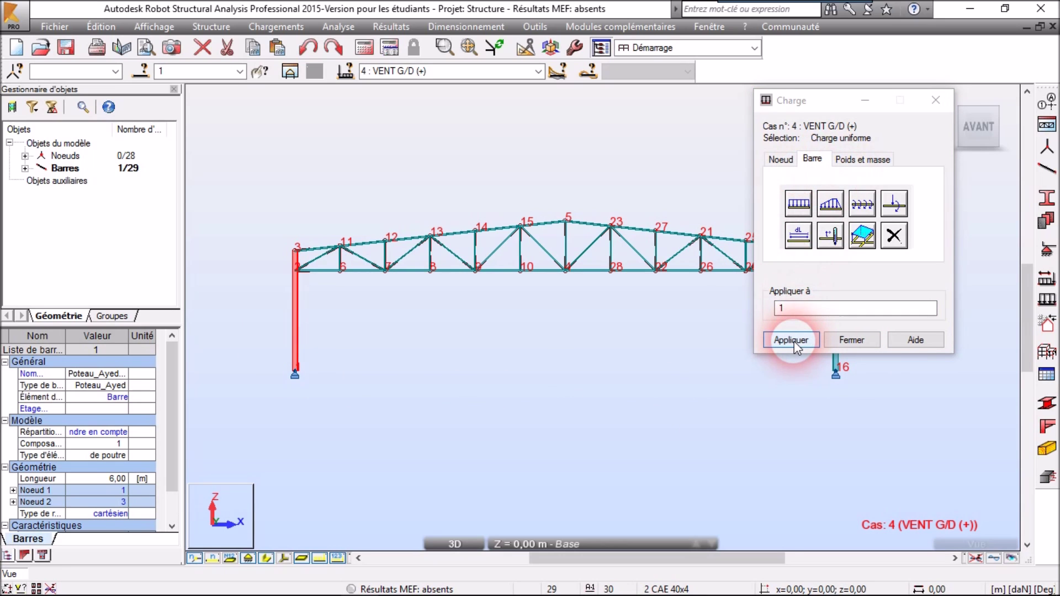
left_click(793, 340)
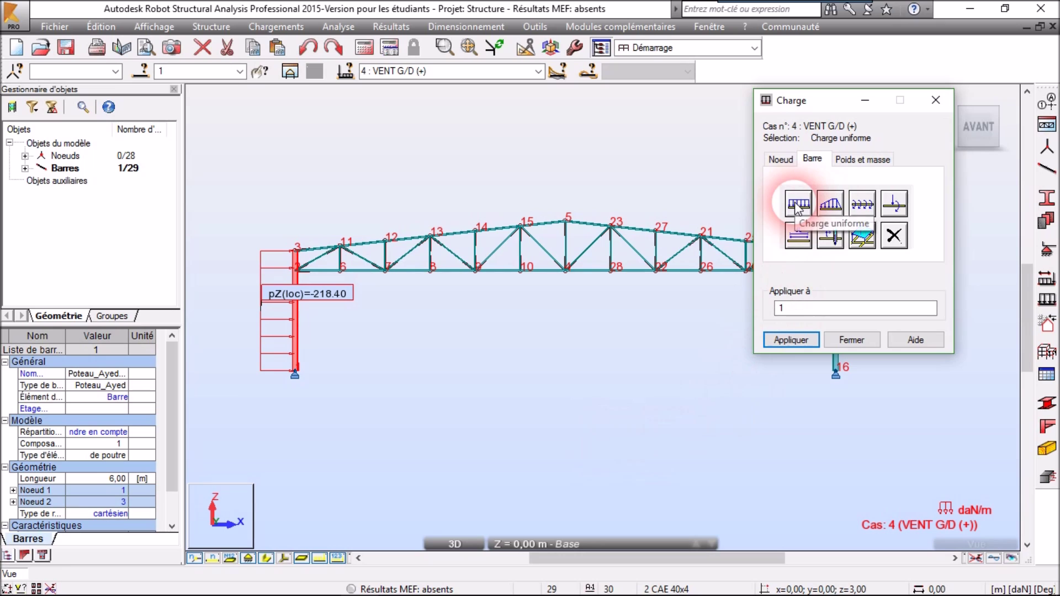
left_click(816, 310)
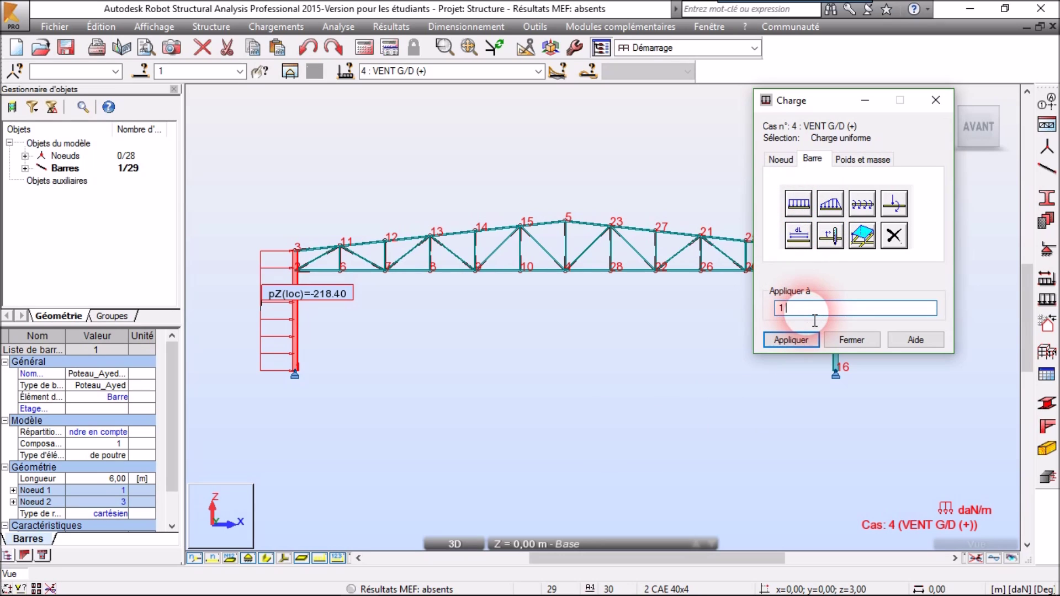
Consult the wind values in the Word document and define a uniform bar load of 404.04 daN/m along local Z
left_click(799, 204)
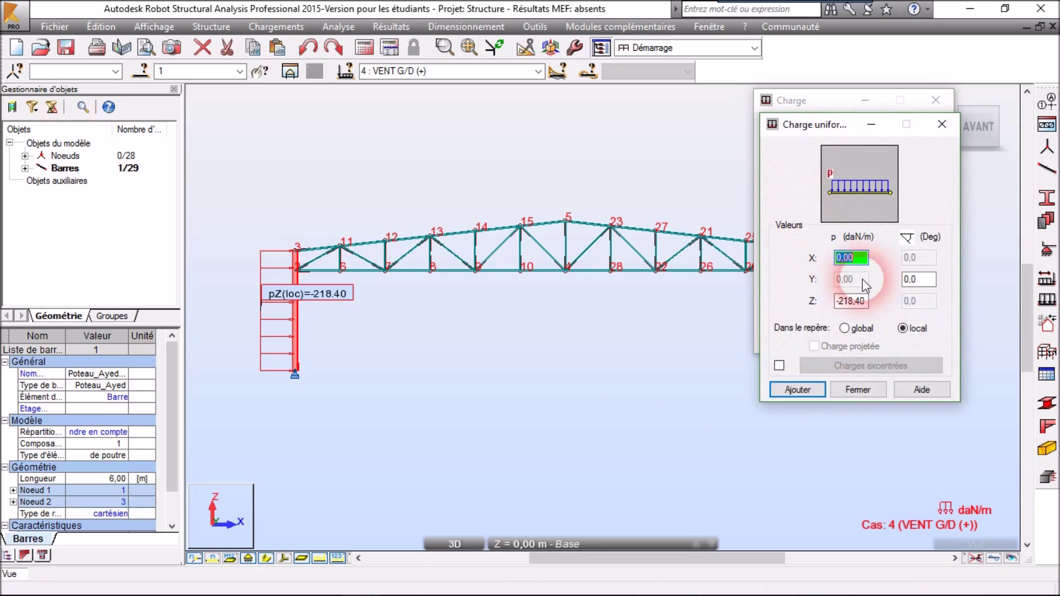
left_click_drag(836, 126, 852, 143)
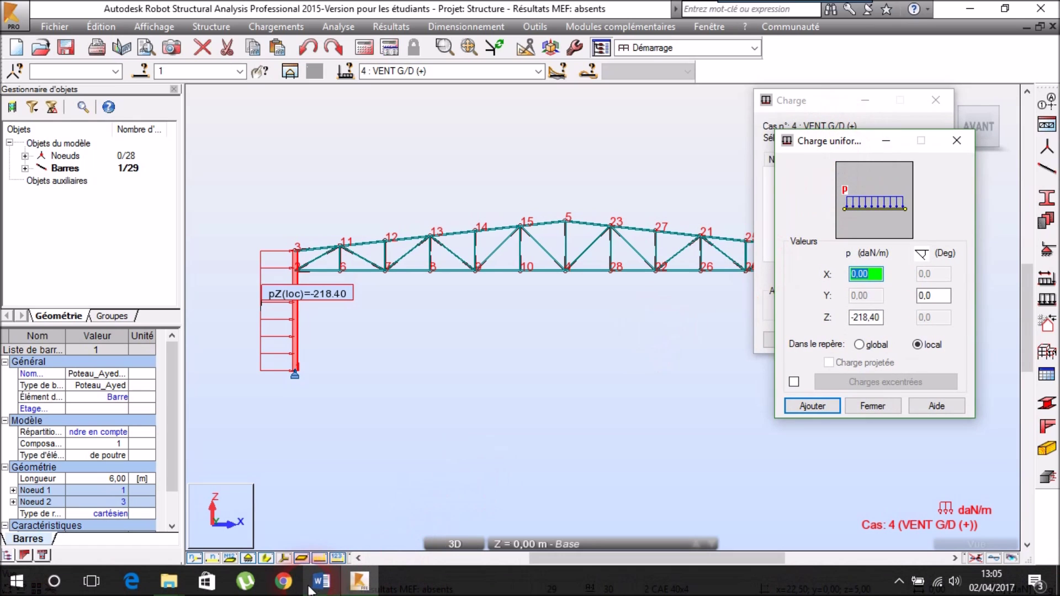
left_click(325, 584)
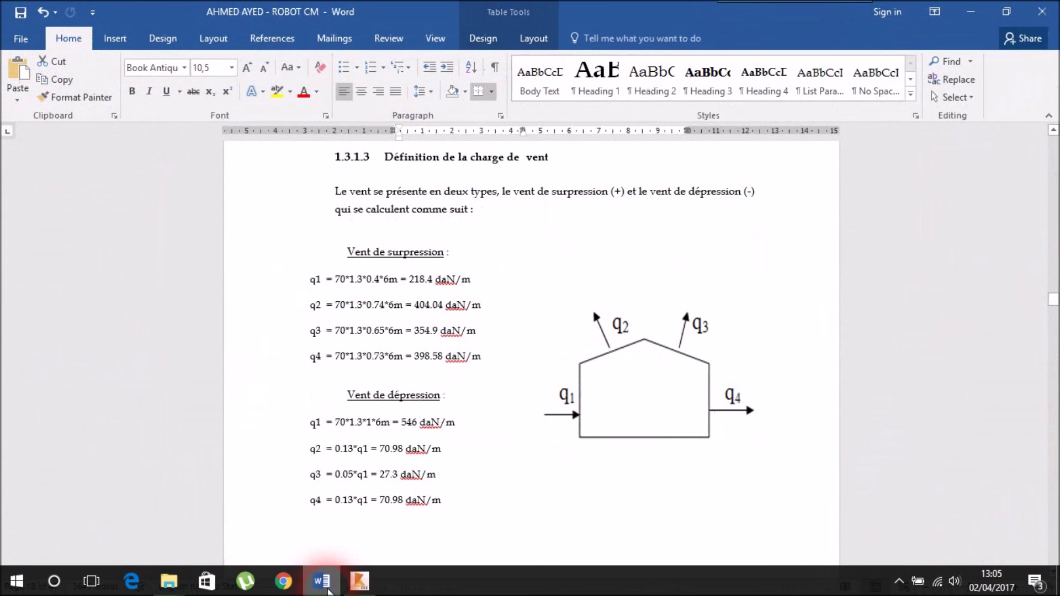
left_click(328, 589)
left_click_drag(885, 319, 836, 330)
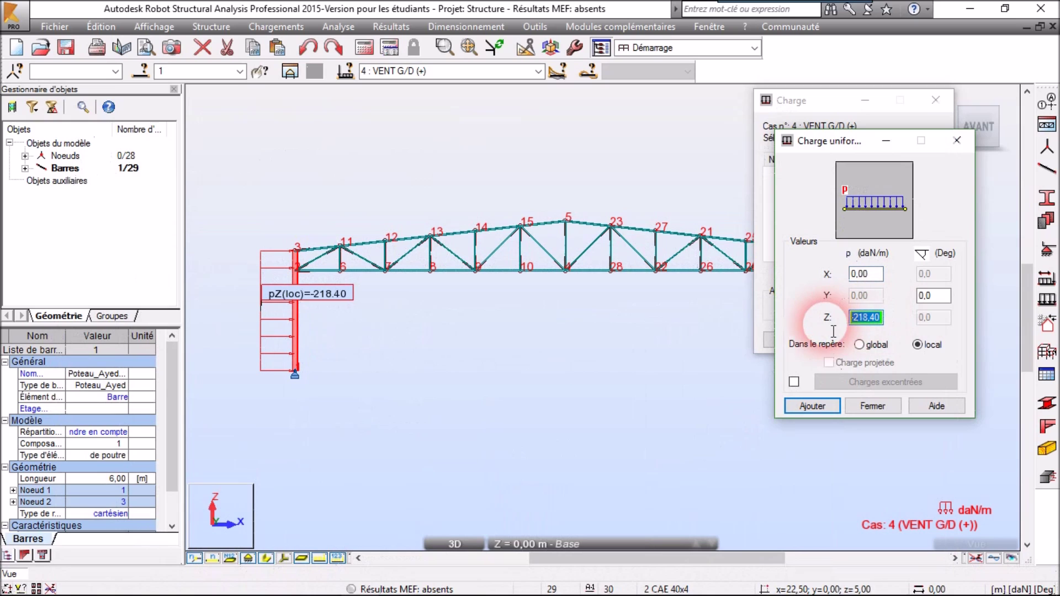
type("404.04")
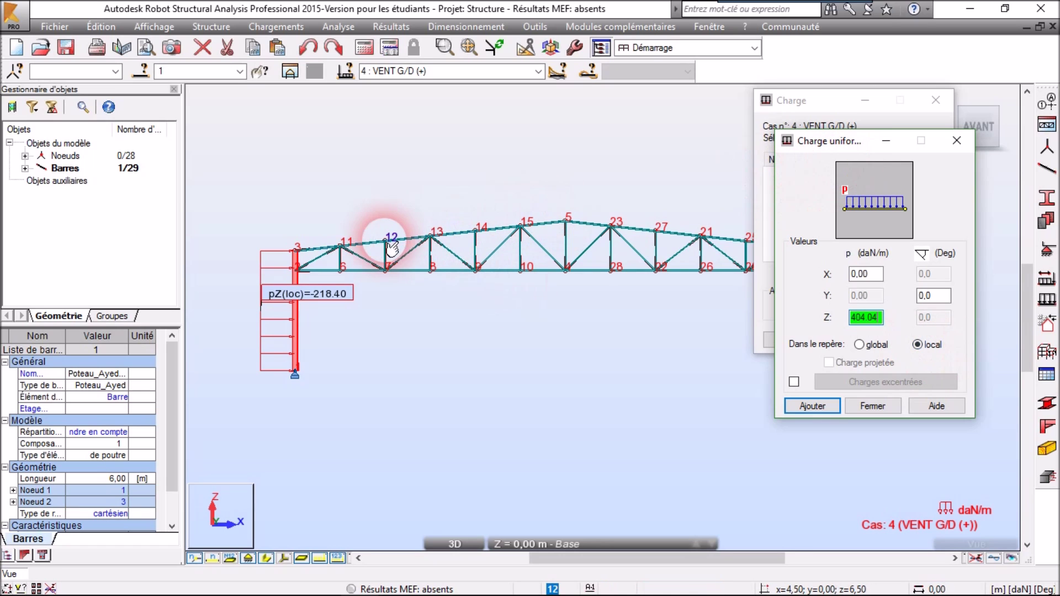
left_click(813, 331)
left_click(791, 406)
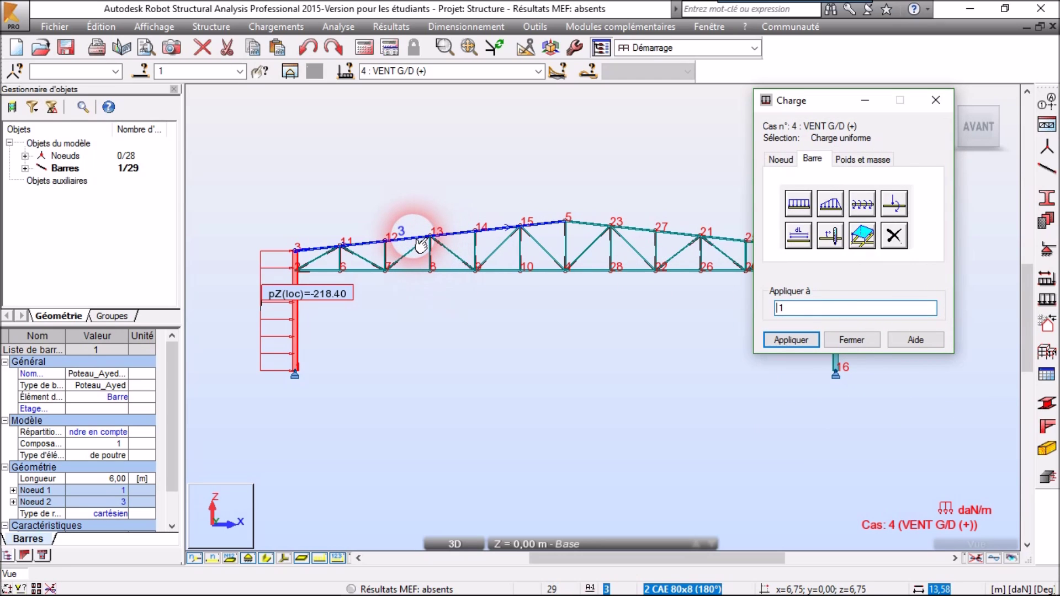
Apply the defined uniform load to the left sloping top chord, bar 3, replacing the previous bar selection
left_click(797, 309)
key("BackSpace")
key("BackSpace")
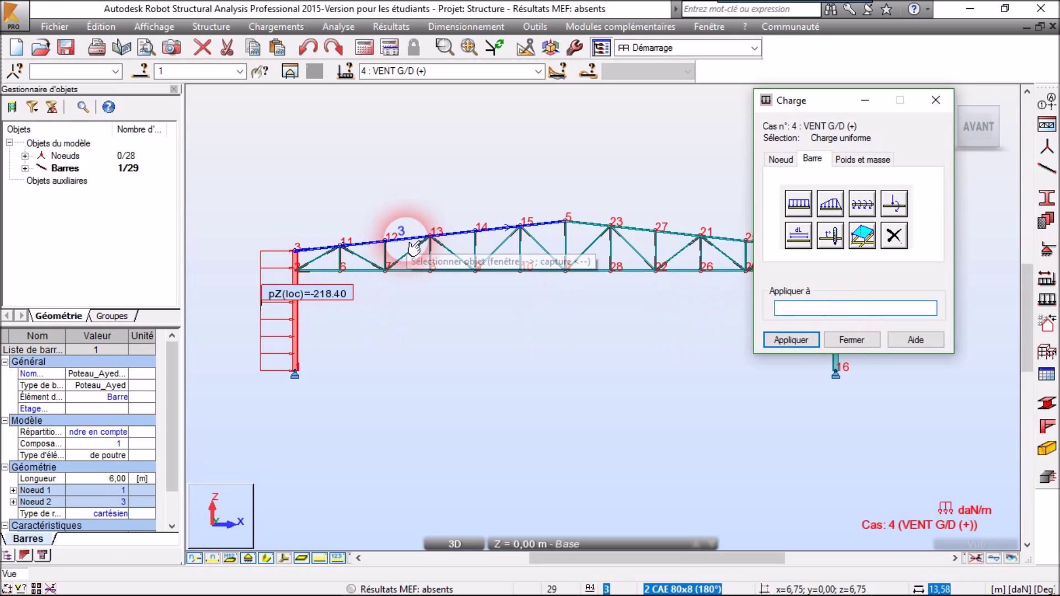
left_click(414, 248)
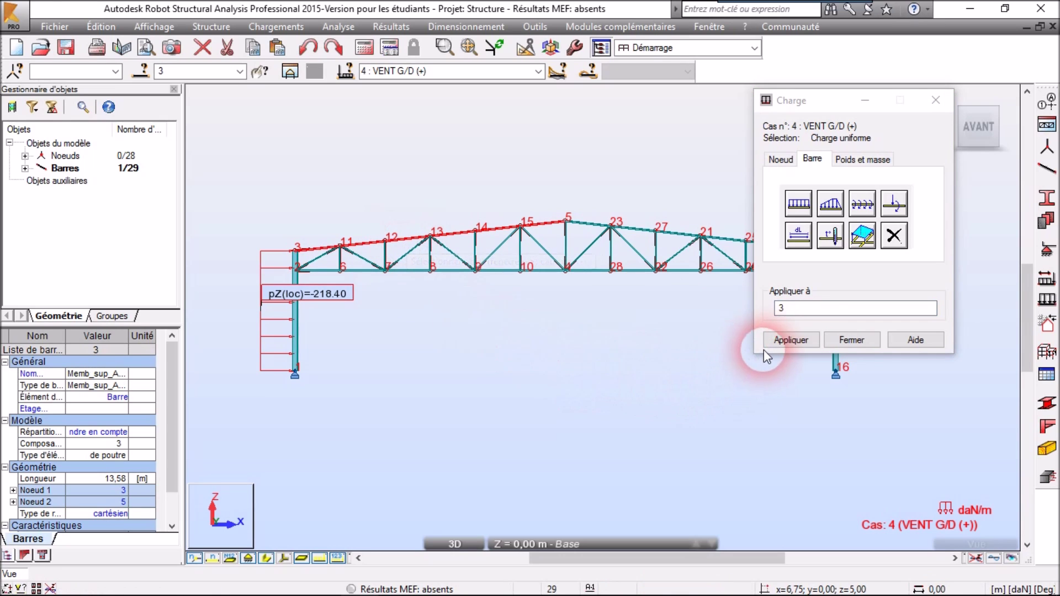
left_click(803, 341)
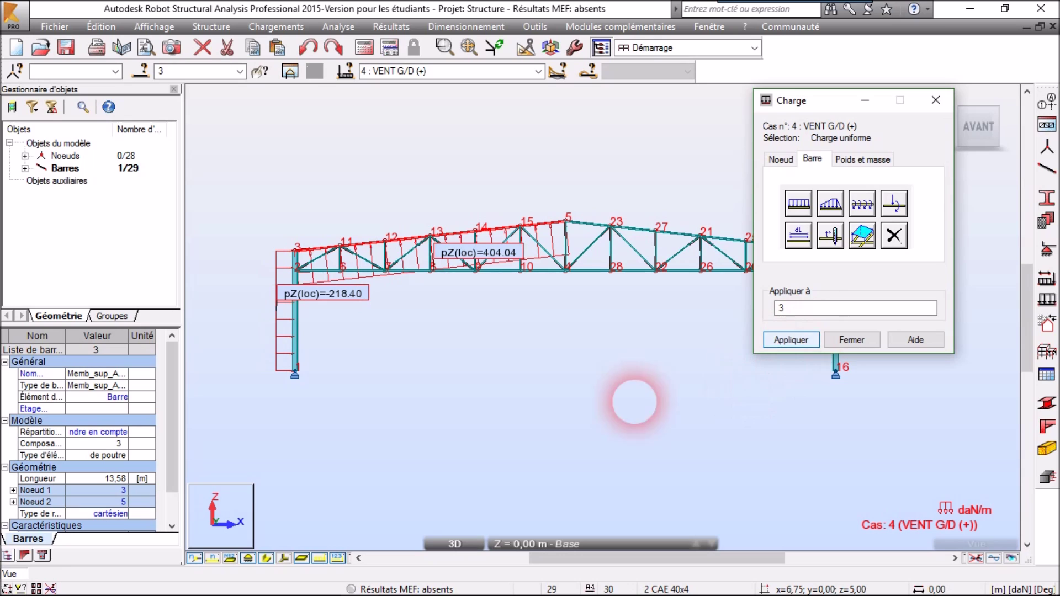
Define a uniform load of 354.9 daN/m along local Z from the Word values and apply it to the right top chord, bar 18
left_click(799, 204)
left_click(853, 301)
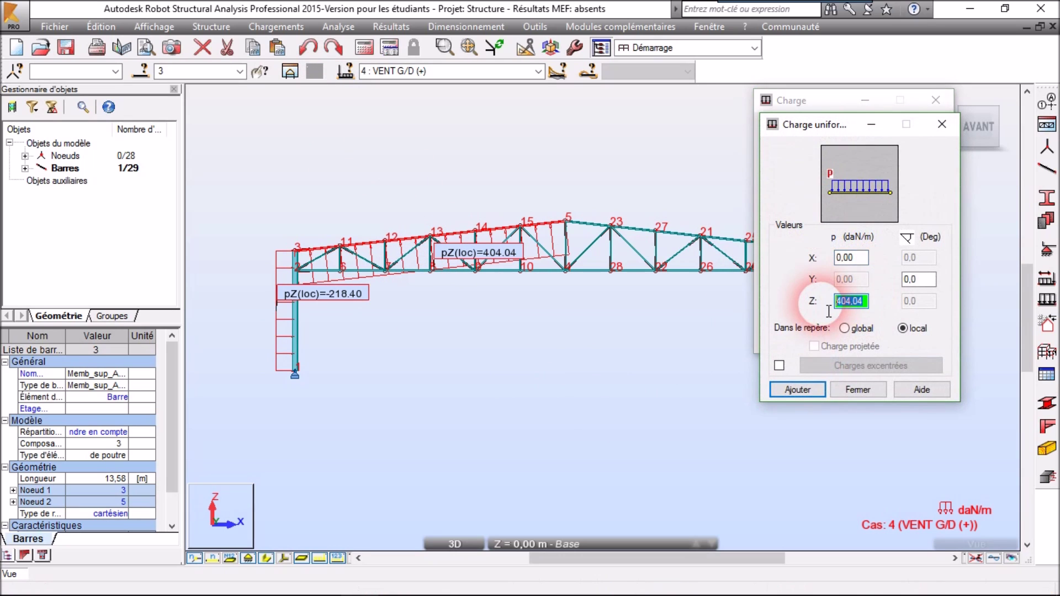
left_click(325, 581)
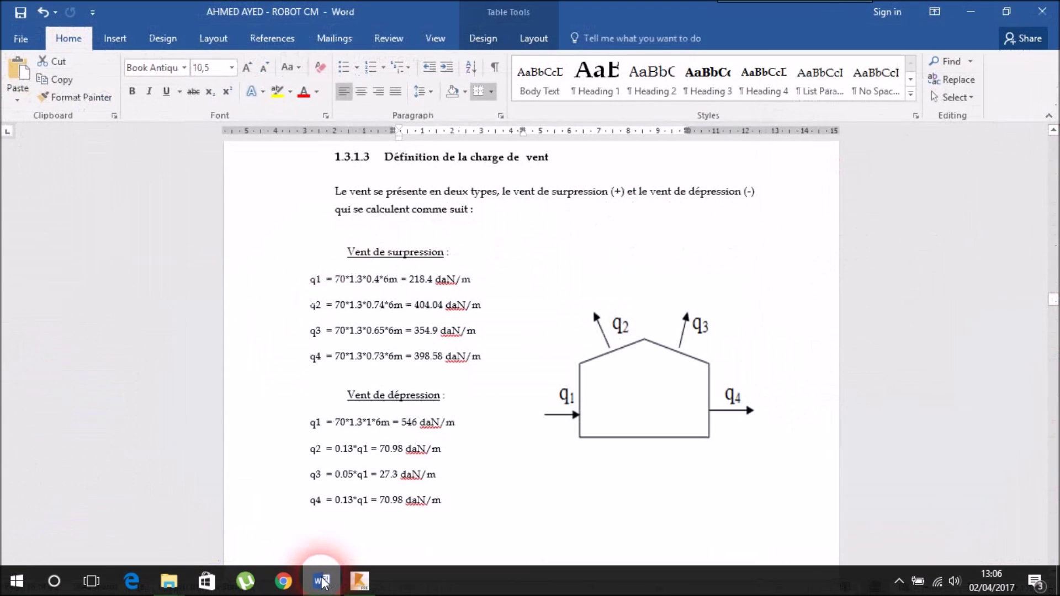
left_click(323, 581)
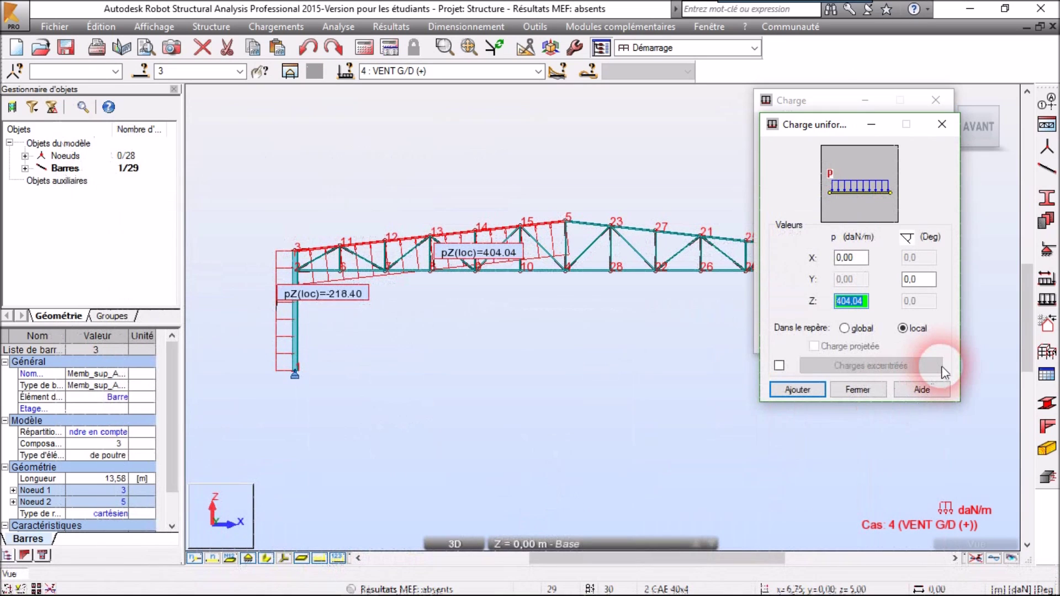
type("354.9")
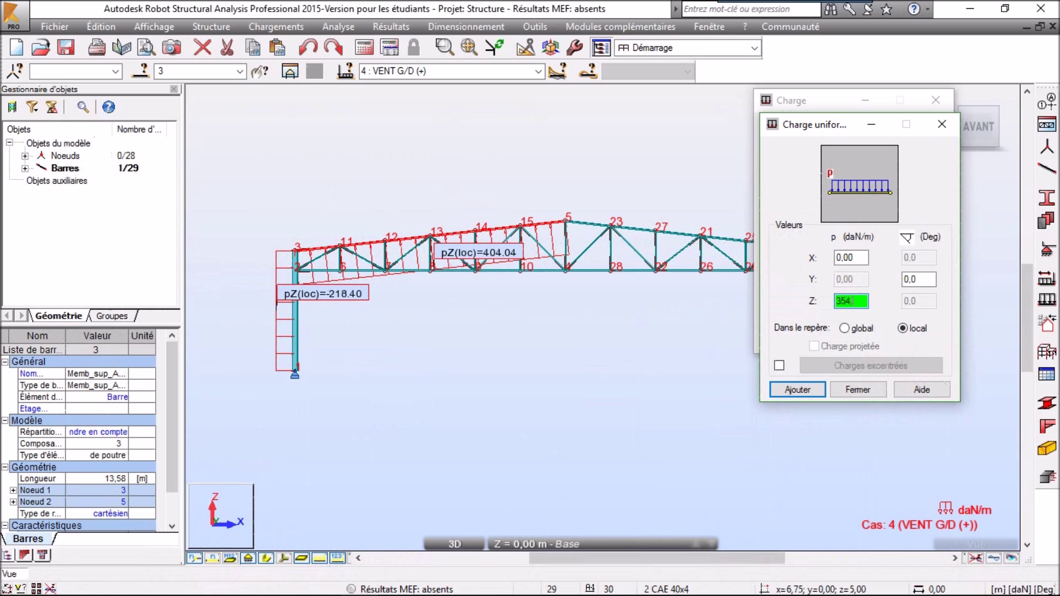
left_click(809, 392)
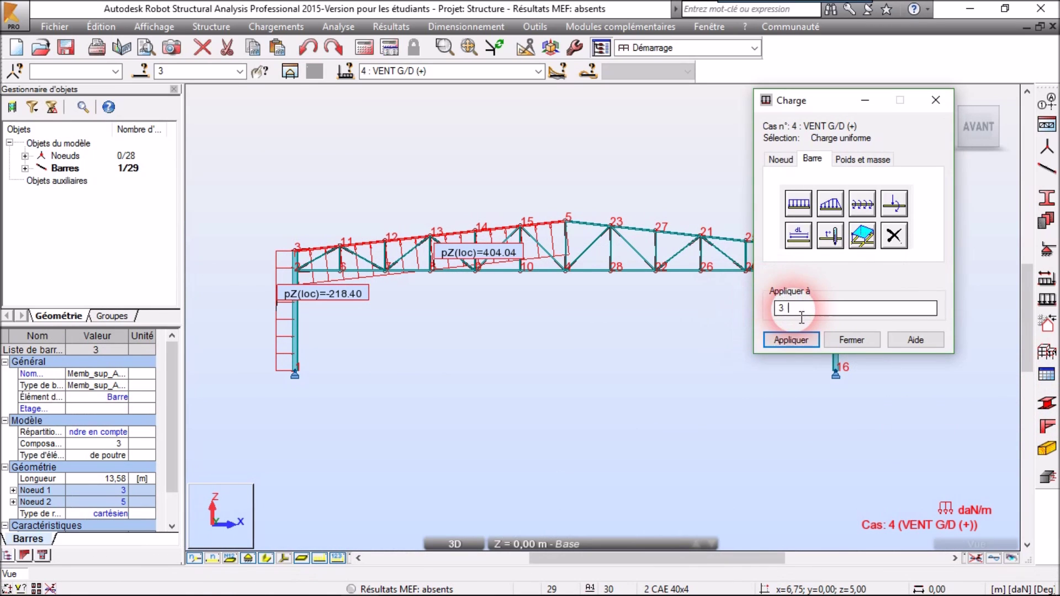
left_click(638, 228)
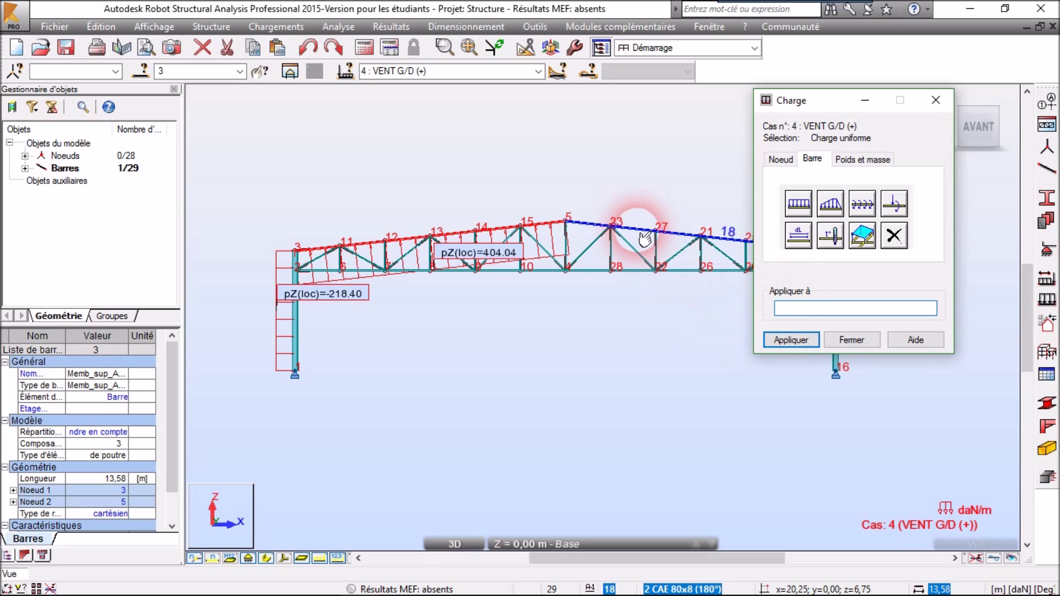
left_click(791, 339)
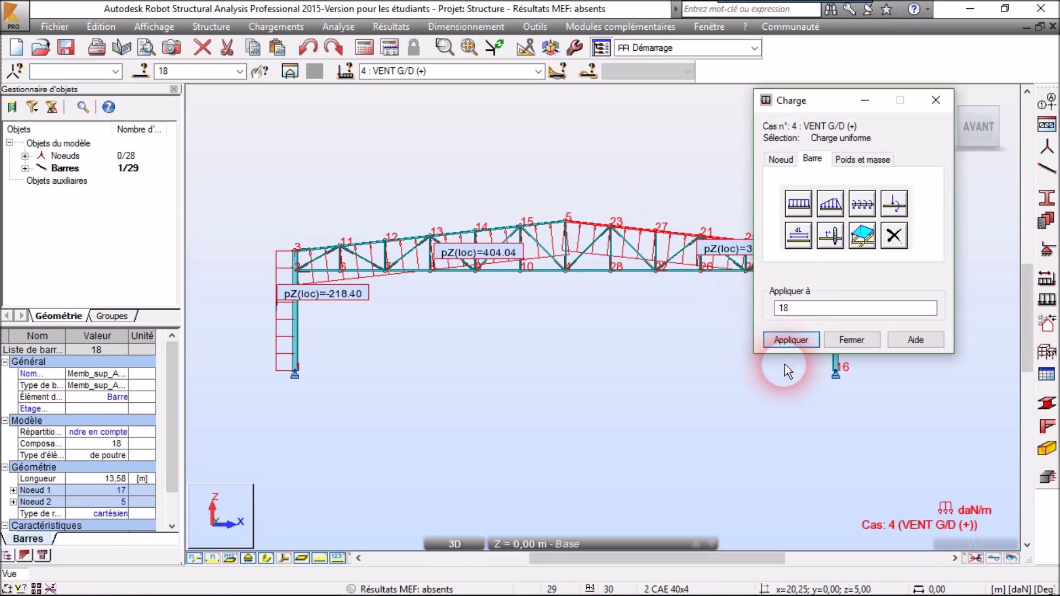
Define a uniform load of -398.58 daN/m along local Z, checking the value and wind direction in the Word document
left_click_drag(810, 103, 372, 118)
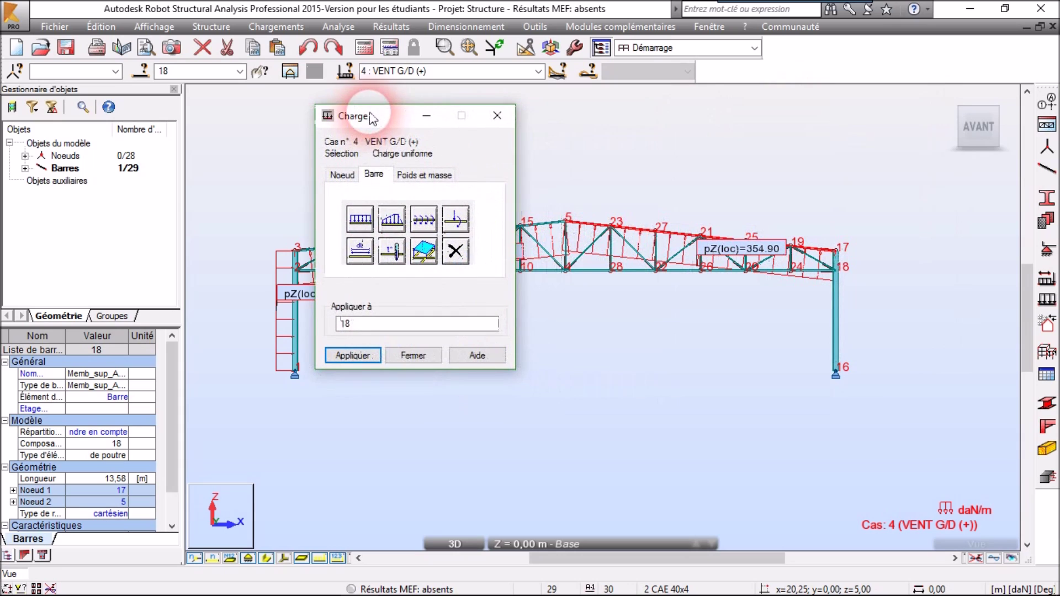
left_click(360, 219)
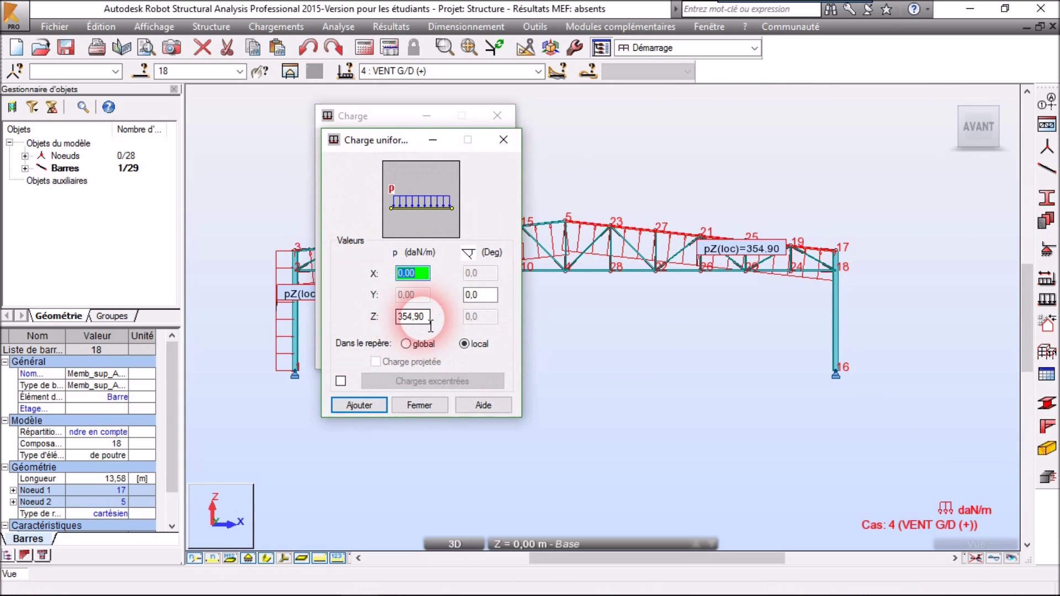
double_click(409, 317)
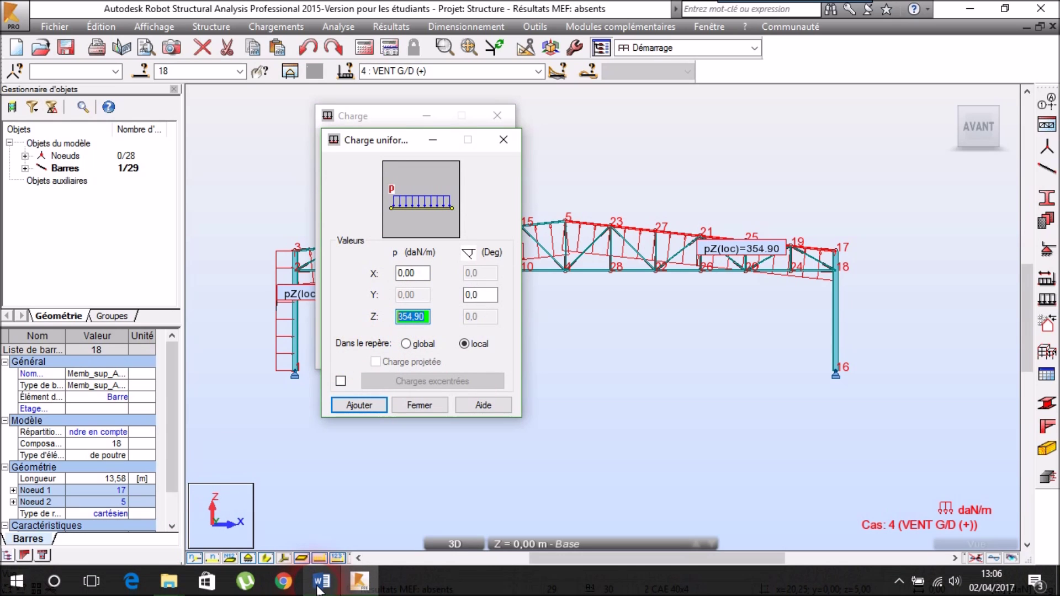
left_click(321, 582)
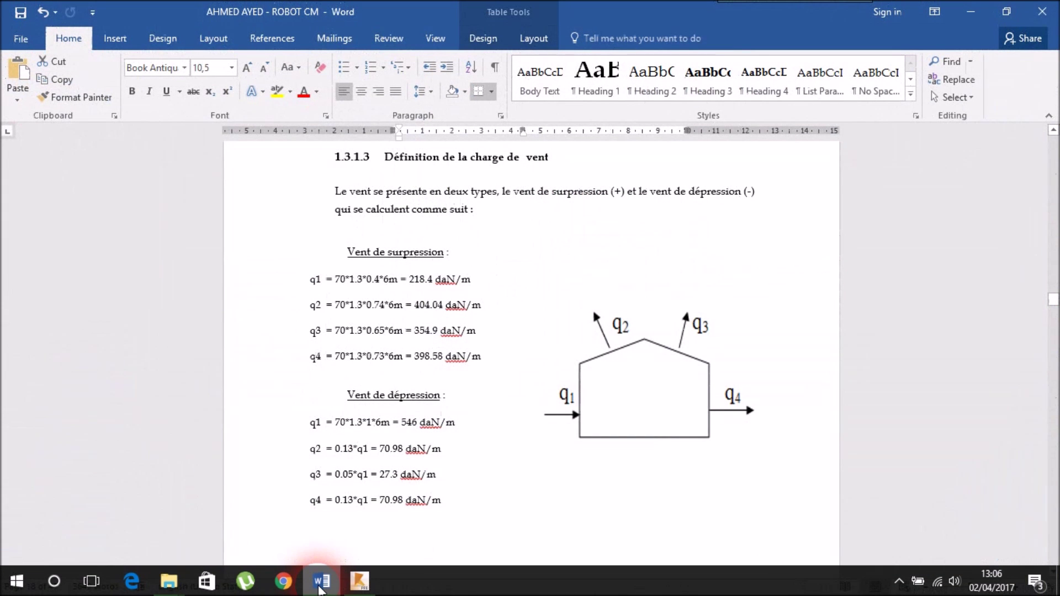
left_click(321, 584)
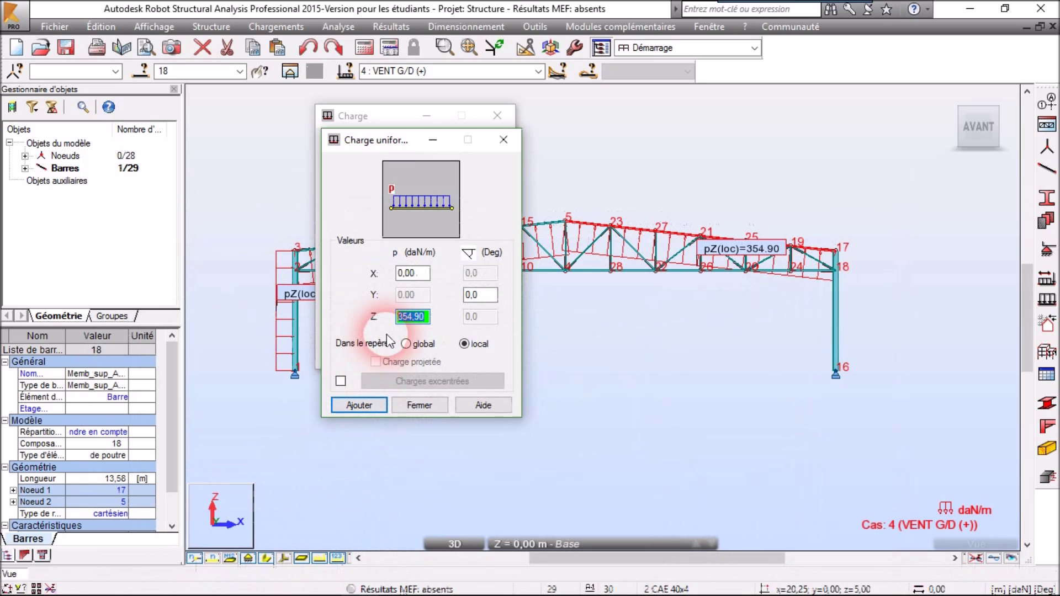
type("398.58")
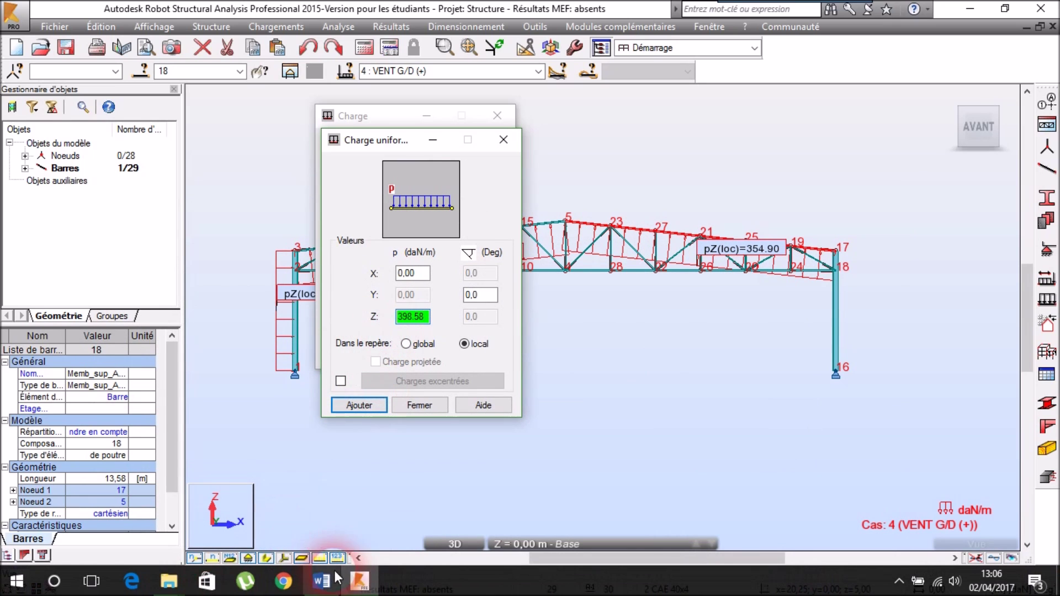
left_click(330, 586)
left_click(325, 585)
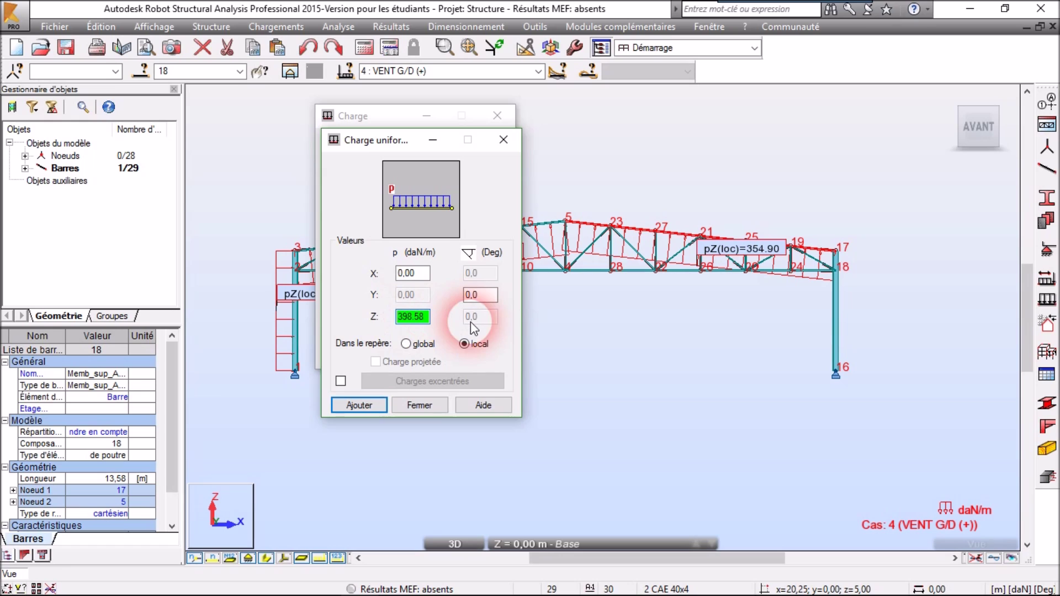
type("-")
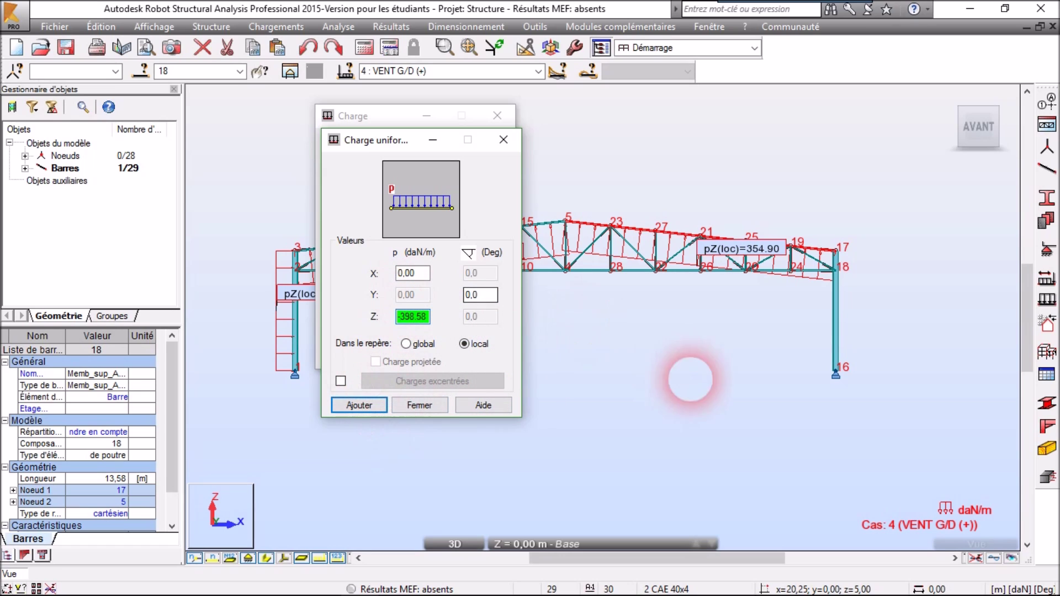
left_click(349, 406)
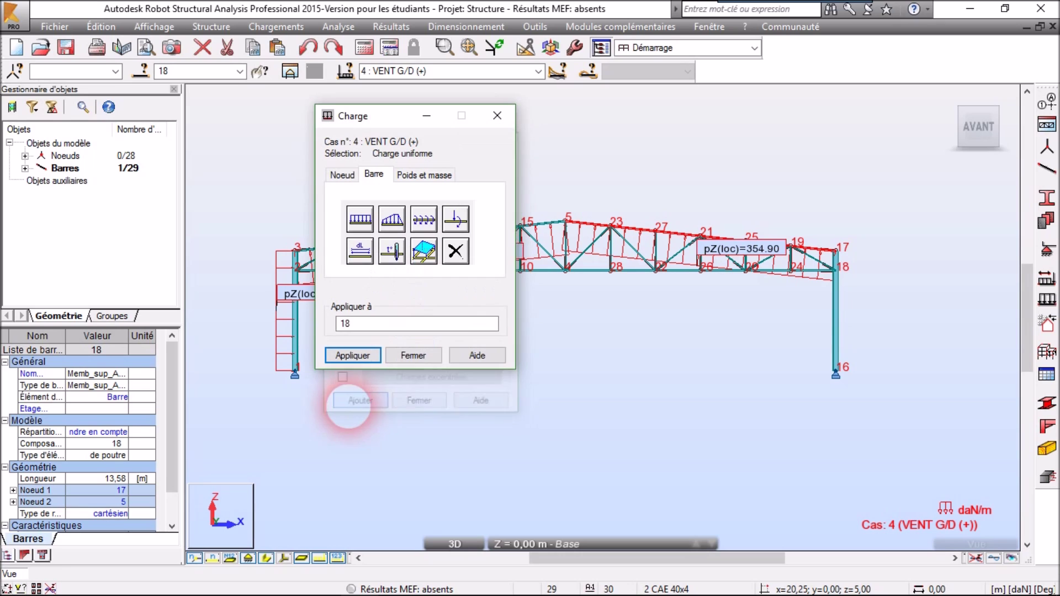
Apply the defined uniform load to the right column, bar 16, and finish the load definition for VENT G/D (+)
left_click_drag(413, 324, 284, 343)
key("Delete")
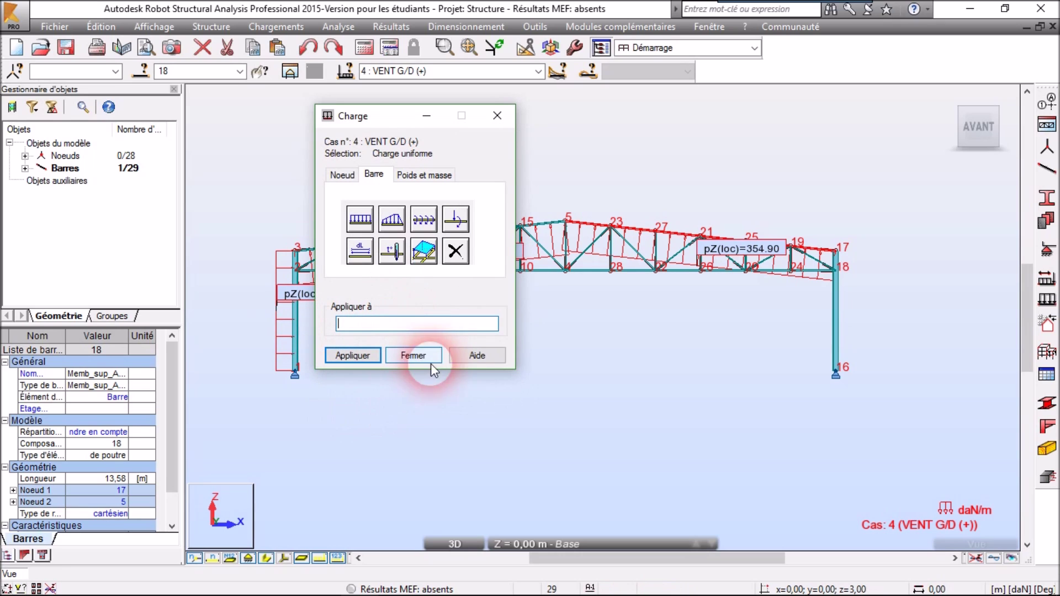
left_click(835, 326)
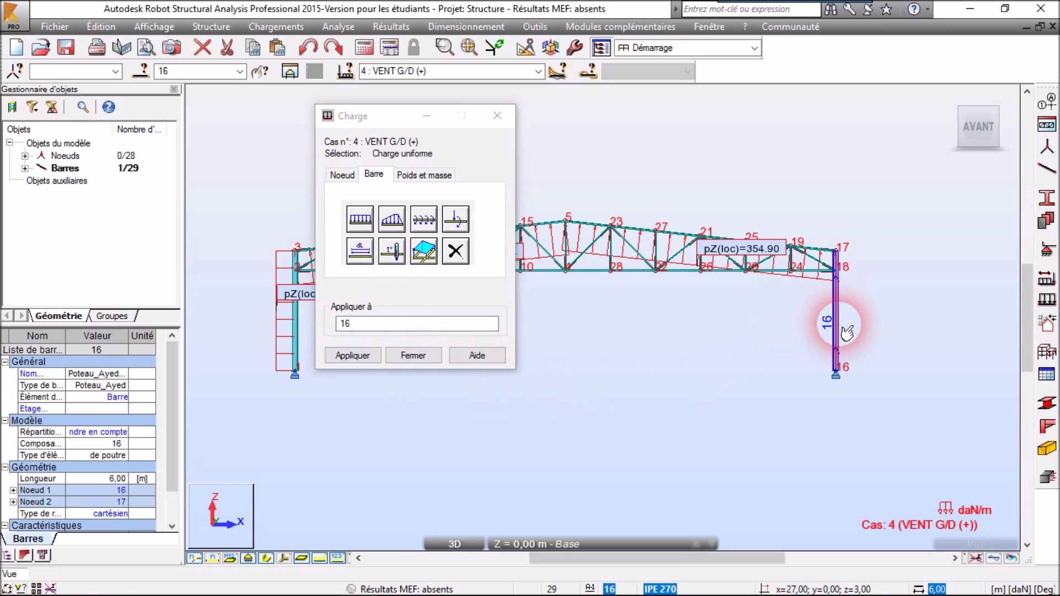
left_click(353, 356)
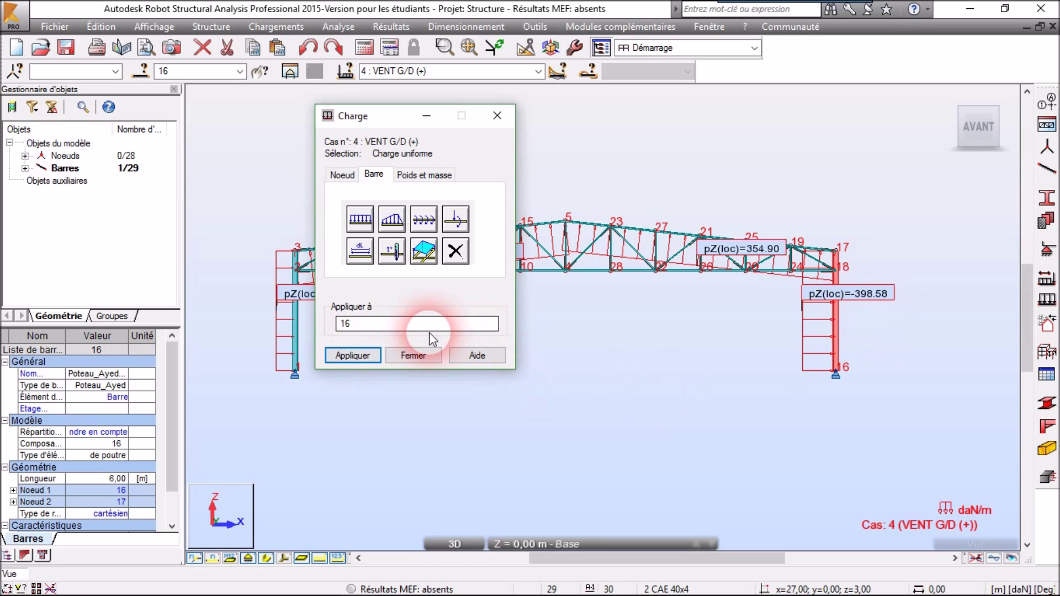
left_click(417, 358)
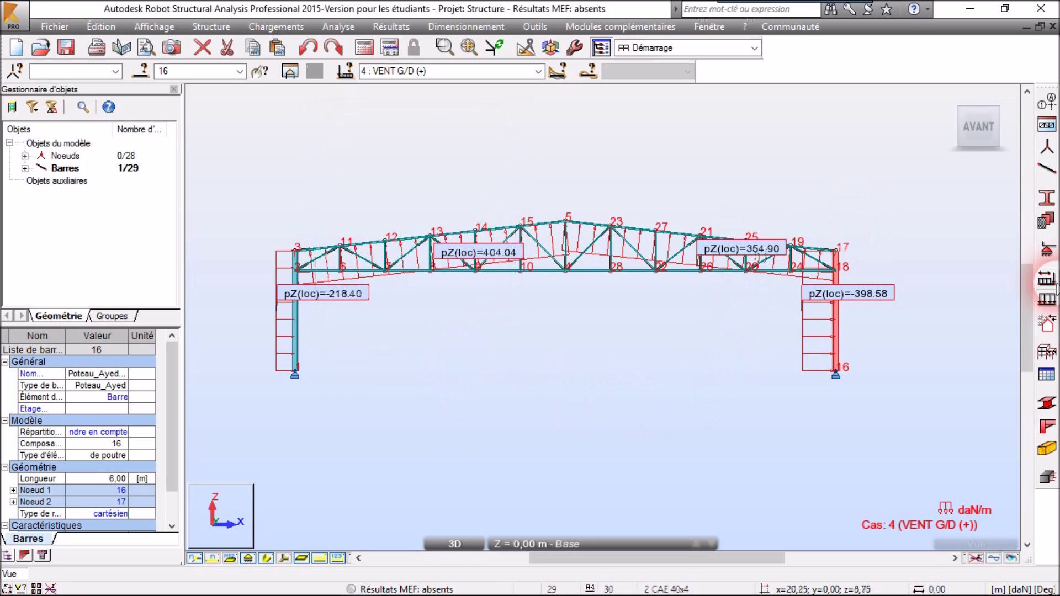
Make VENT G/D (-) the current load case and start defining a uniform bar load for it
left_click(537, 73)
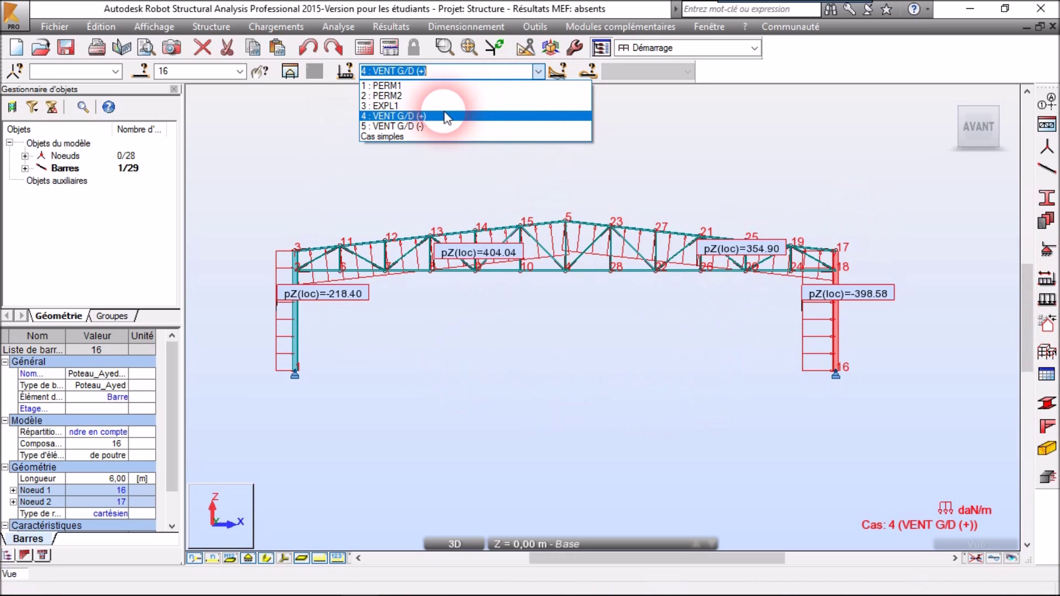
left_click(433, 127)
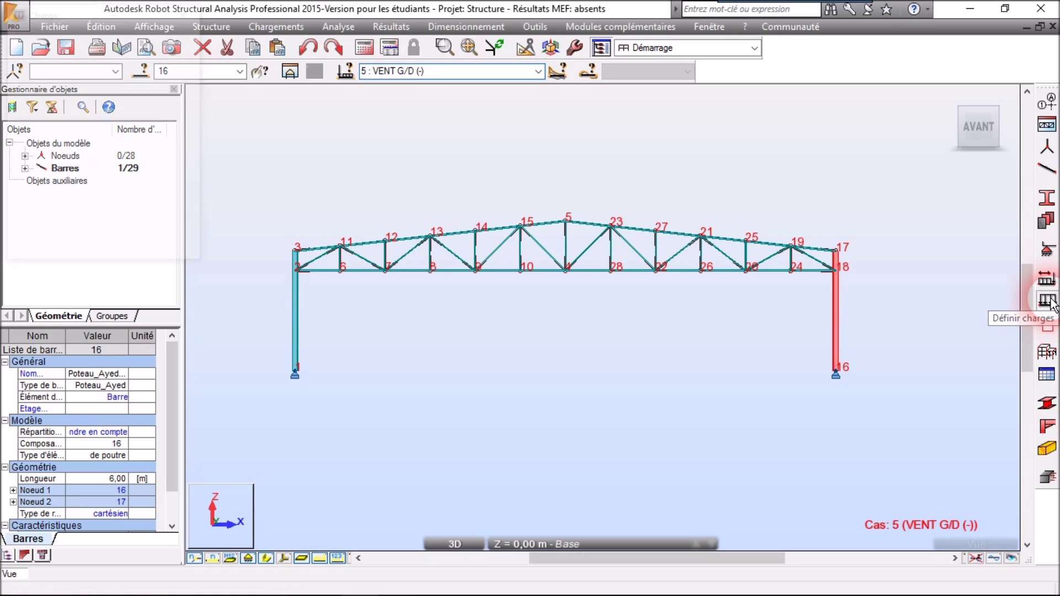
left_click(1048, 299)
left_click_drag(389, 119, 854, 117)
left_click(837, 169)
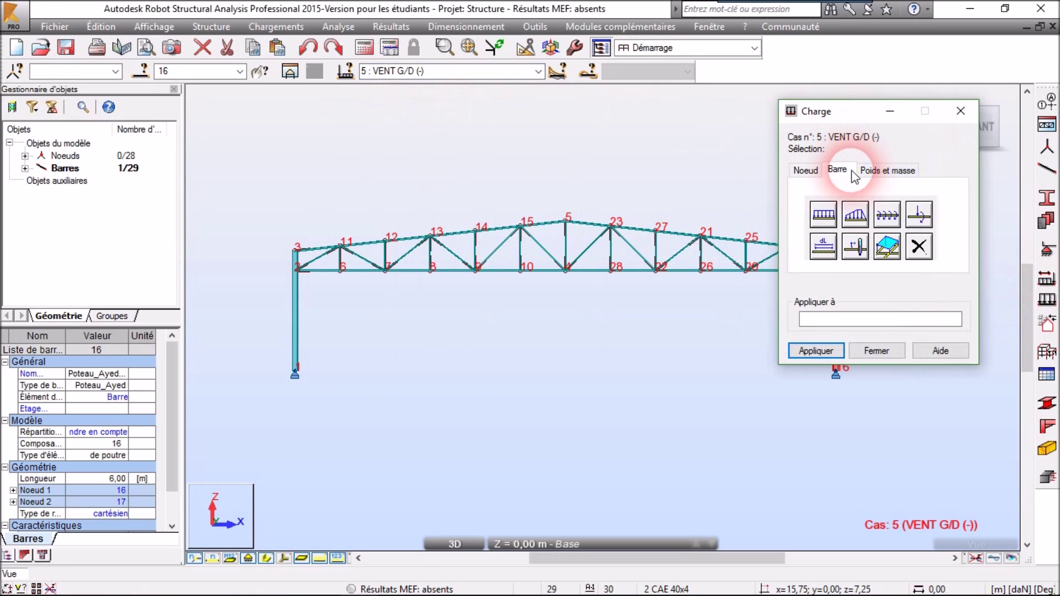
left_click(824, 215)
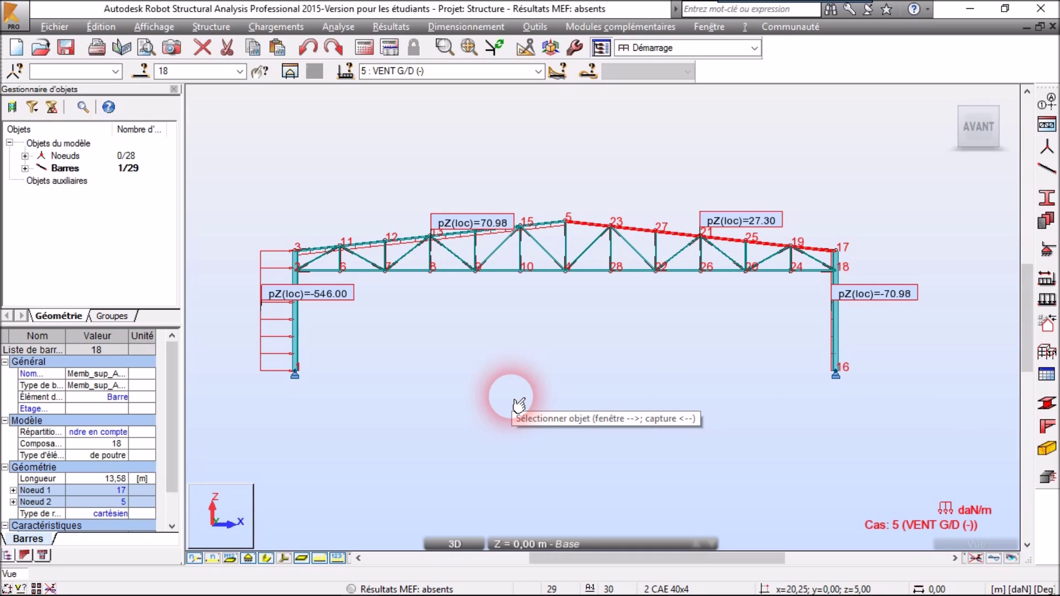
Clear the bar selection and examine the VENT G/D (-) loads on the whole frame
left_click(561, 429)
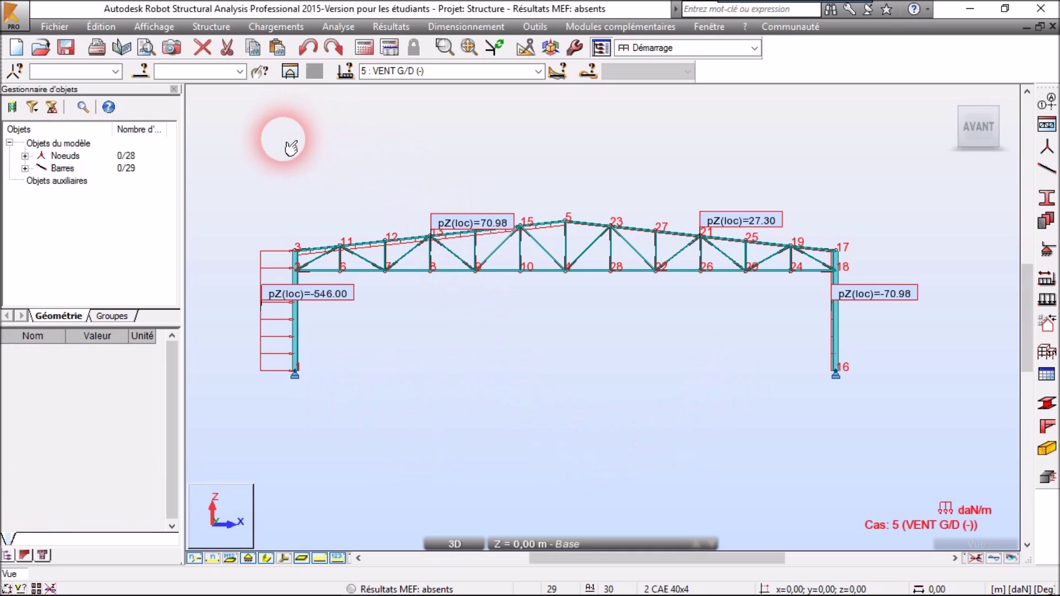
scroll(698, 246, "up", 2)
scroll(698, 246, "down", 3)
middle_click_drag(606, 333, 637, 331)
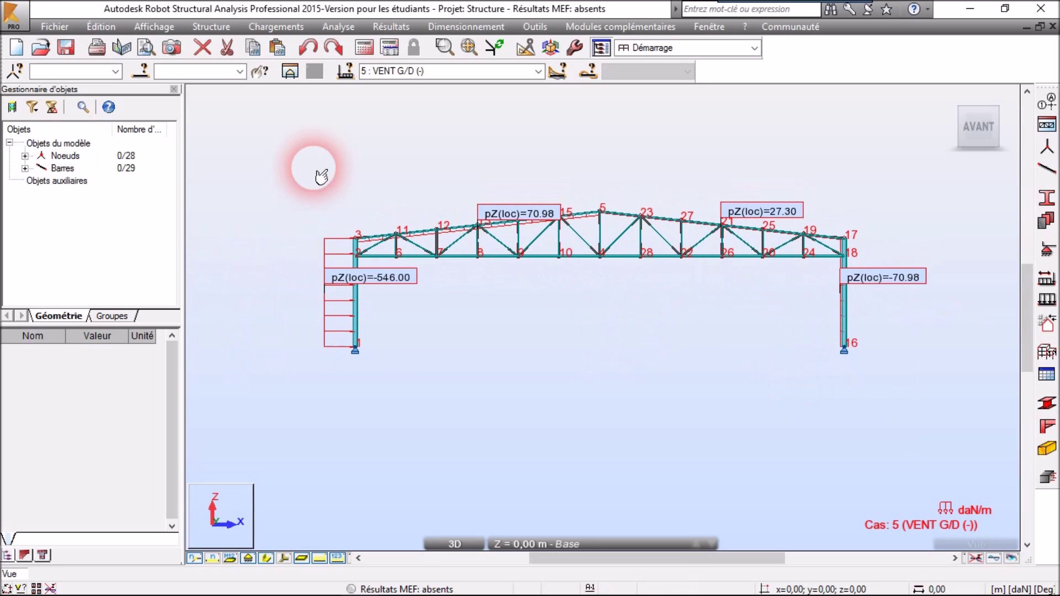
Display the VENT G/D (+) load case and create load combination 6, COMB1, of type EFF
left_click(538, 72)
left_click(423, 117)
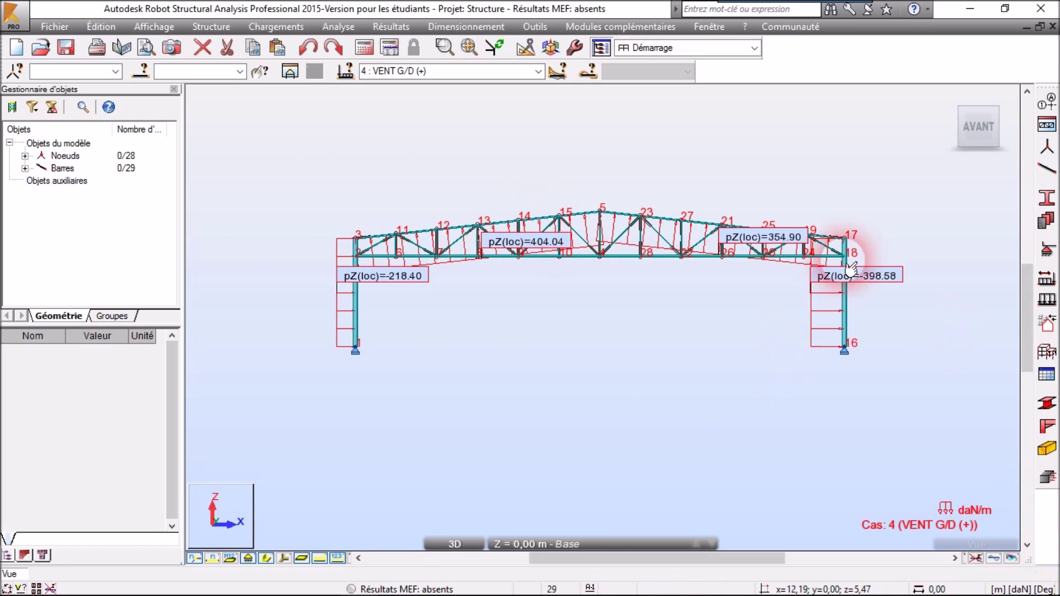
left_click(276, 27)
left_click(317, 78)
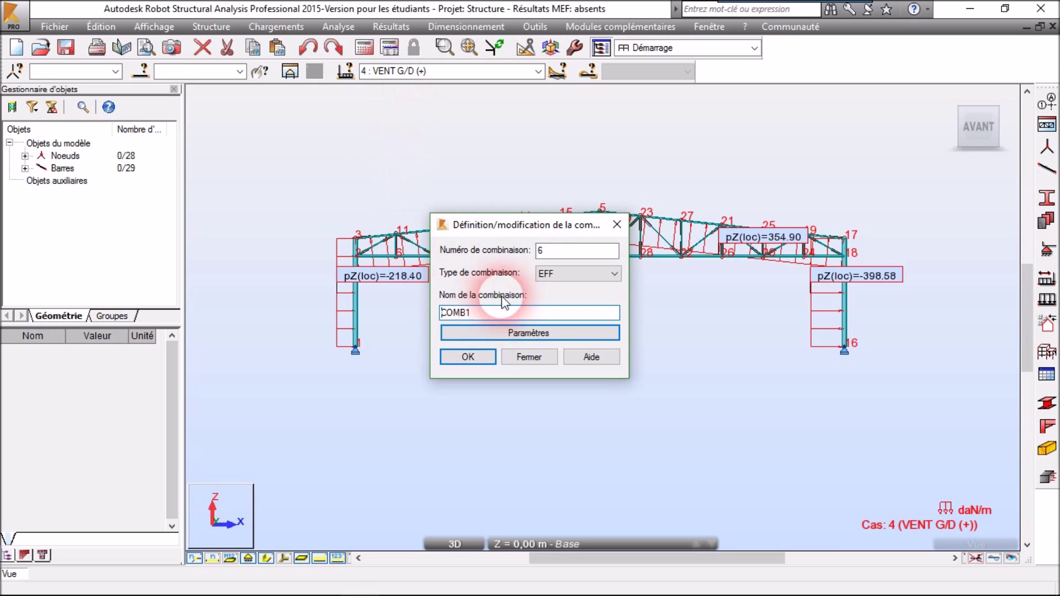
left_click(484, 358)
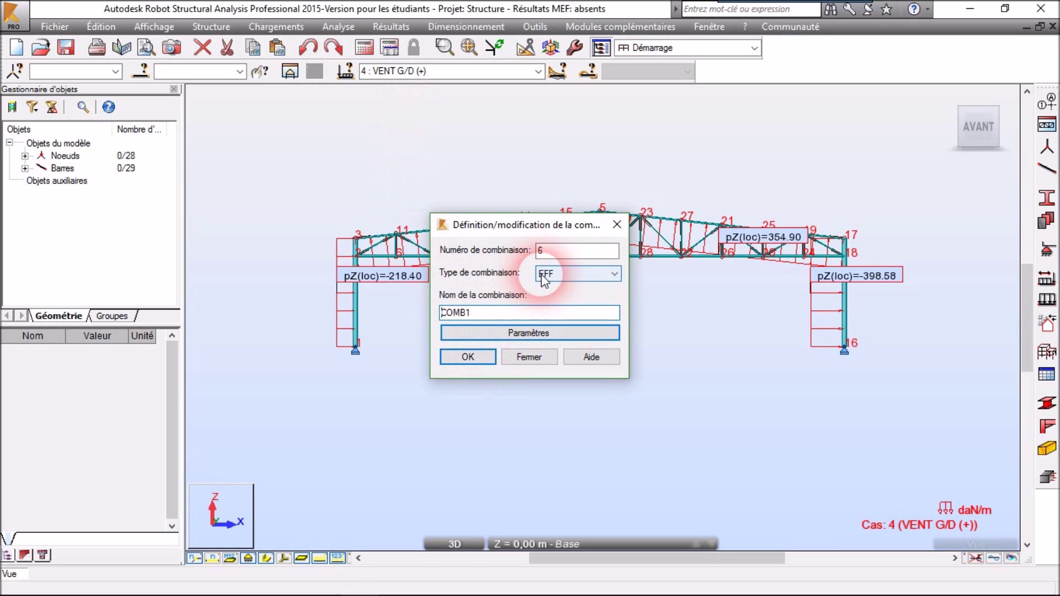
left_click(469, 356)
left_click_drag(781, 111, 761, 130)
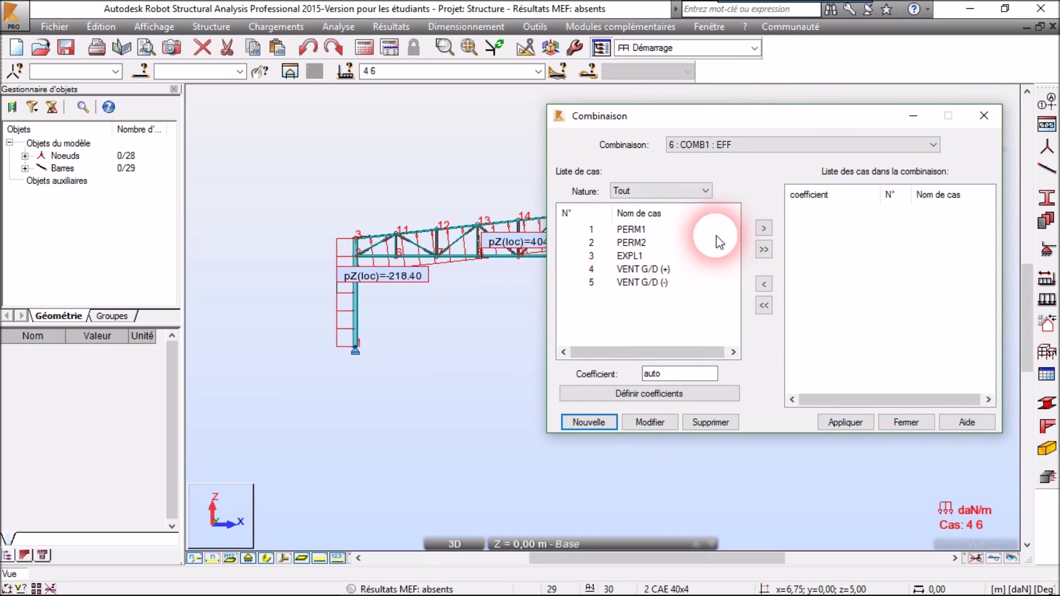
Set the EFF combination coefficients to 1.35 for permanent loads and 1.8 for wind loads
left_click(663, 395)
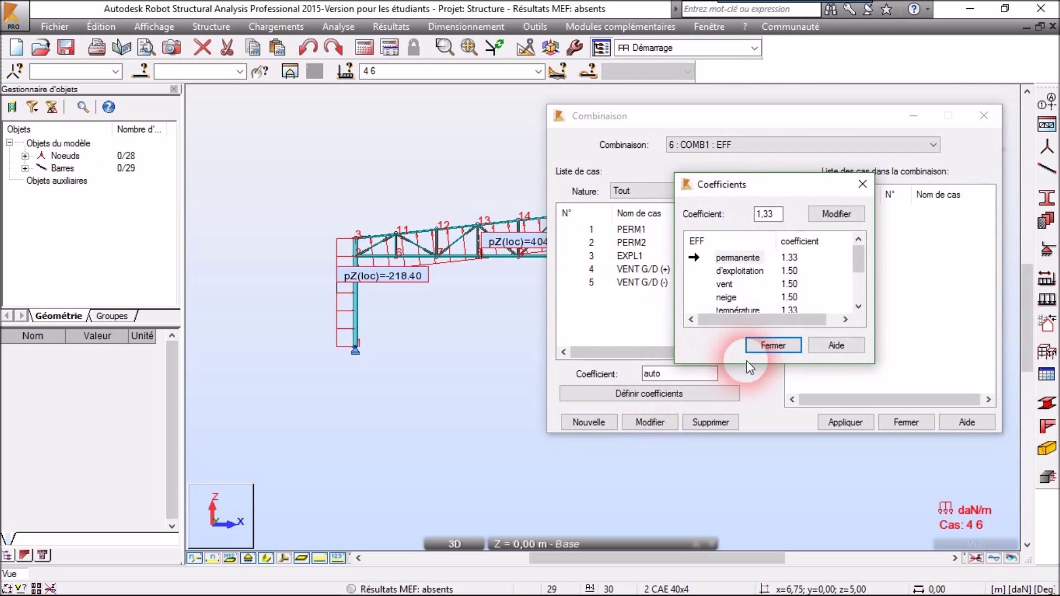
type("5")
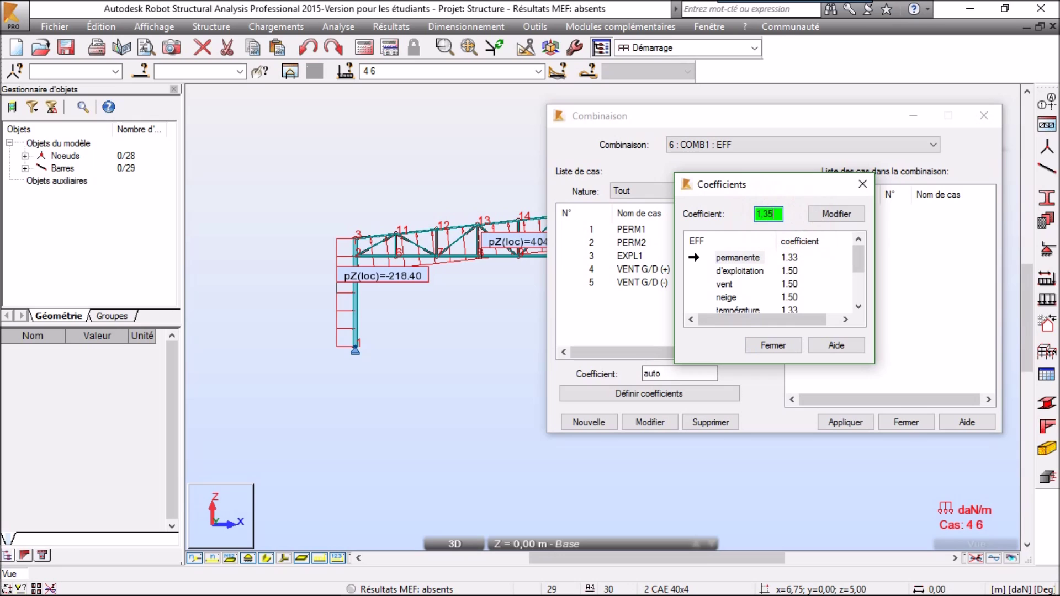
left_click(841, 215)
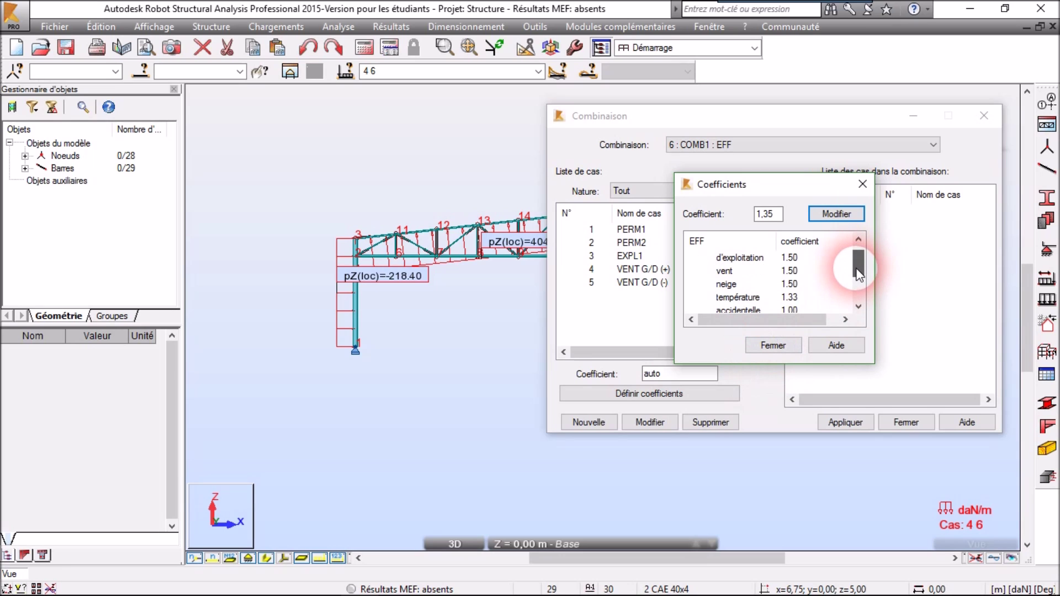
left_click(772, 275)
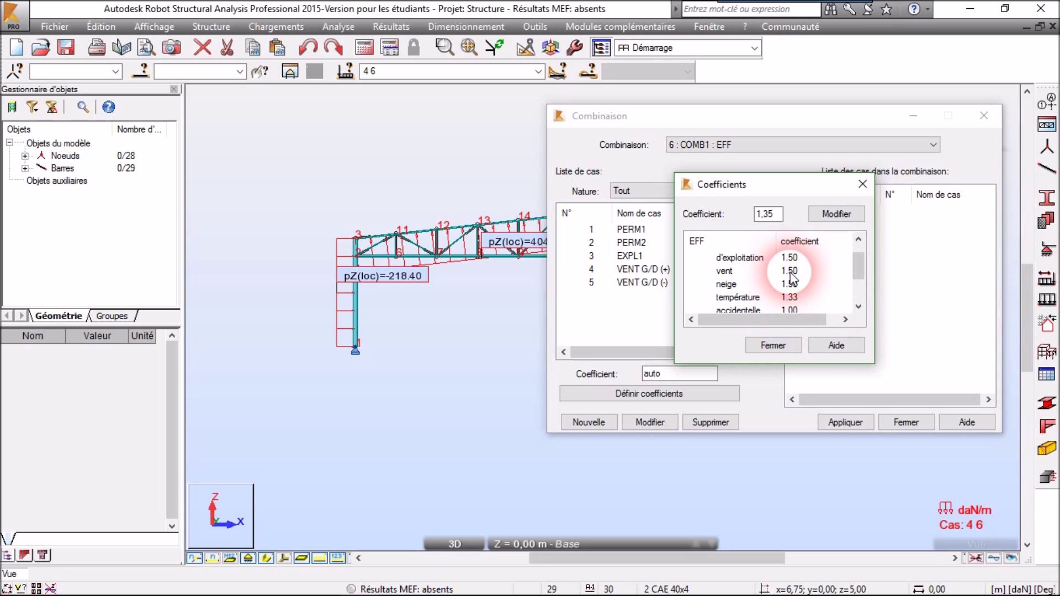
left_click(792, 275)
double_click(768, 214)
type("1,8")
left_click(838, 214)
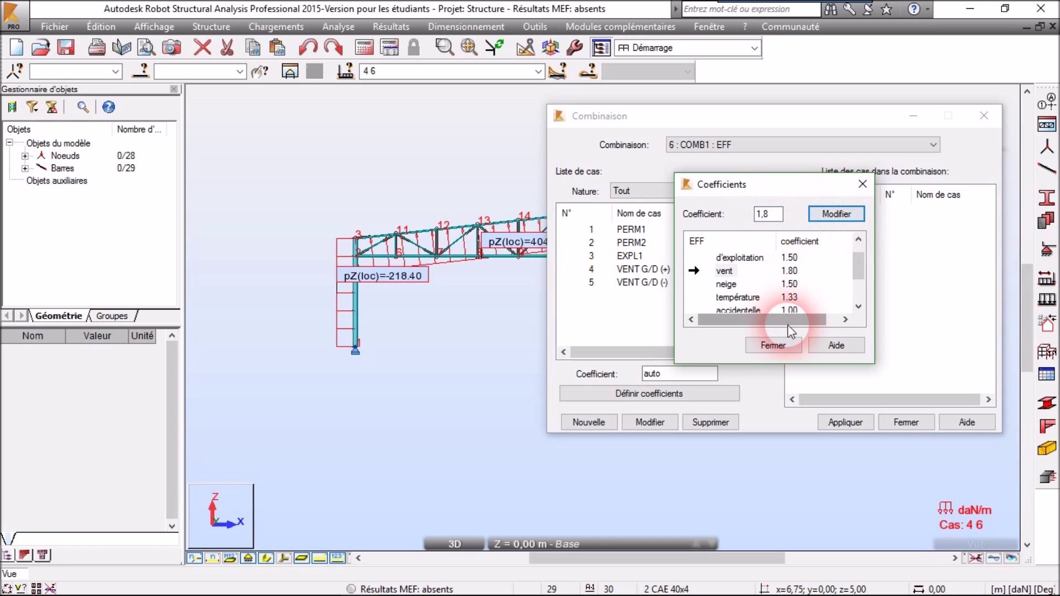
left_click(790, 347)
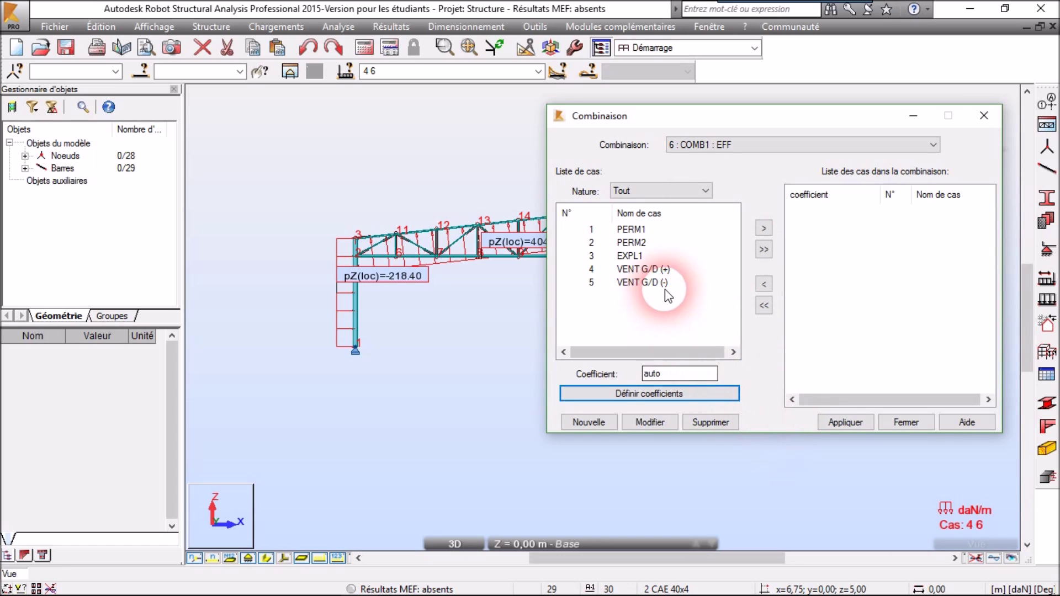
Add the cases PERM1, PERM2 and EXPL1 to combination COMB1 with automatic coefficients and apply it
left_click(587, 231)
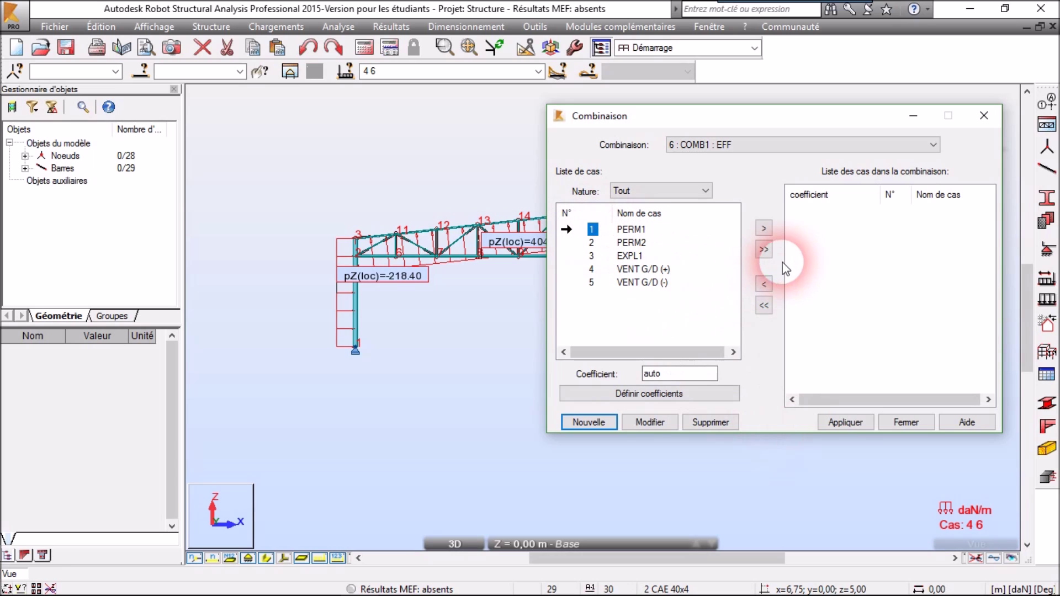
left_click(764, 229)
left_click(638, 230)
left_click(771, 229)
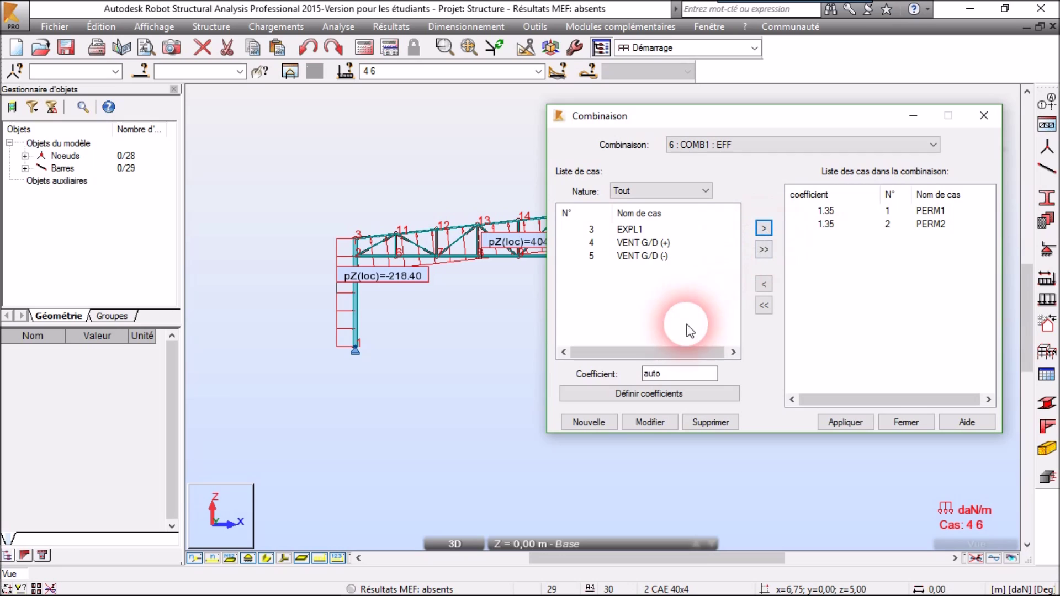
left_click(582, 231)
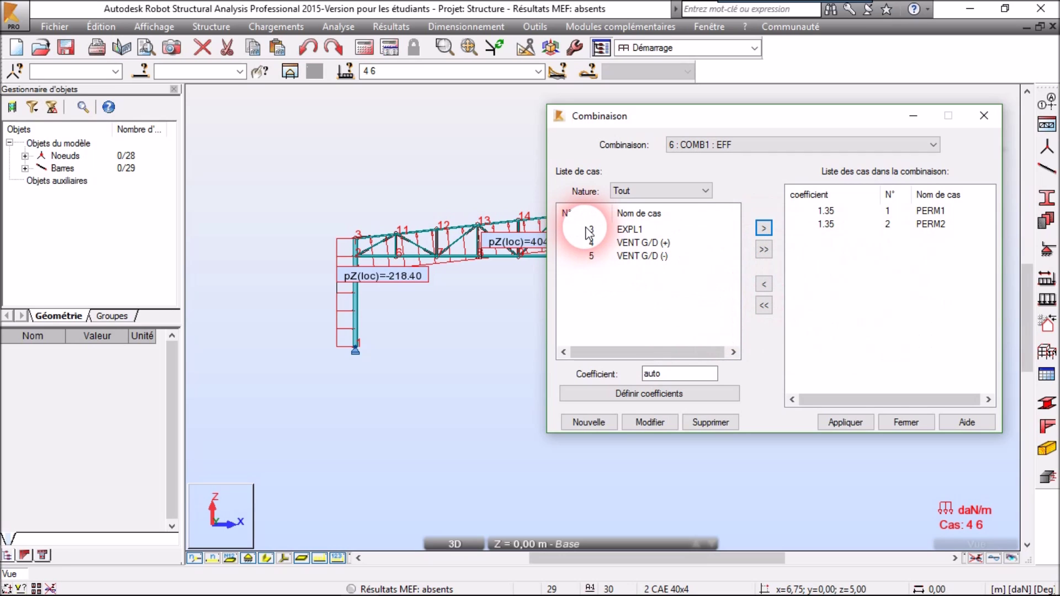
left_click(765, 229)
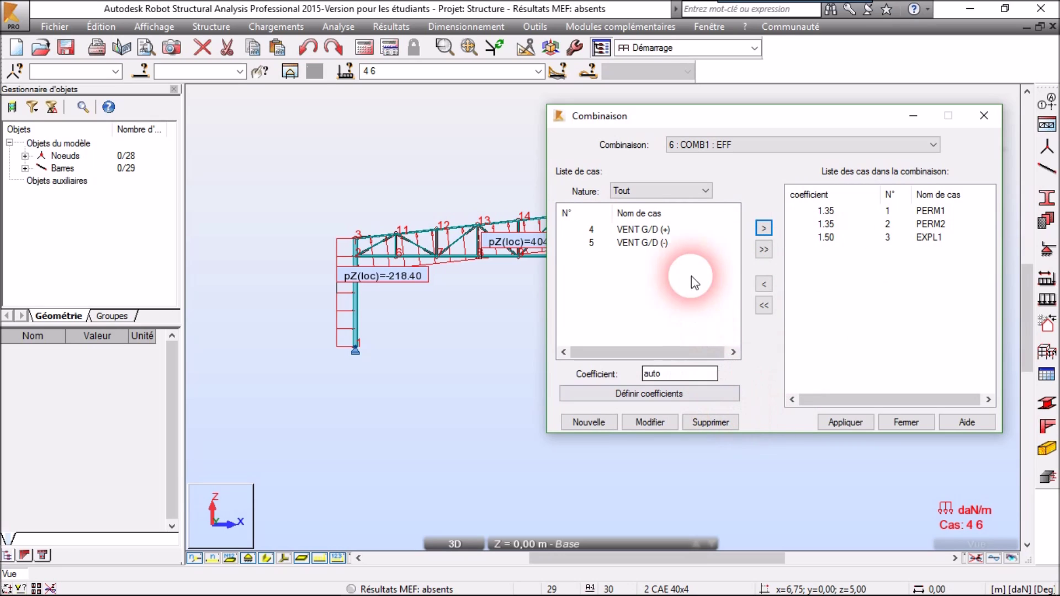
left_click(859, 423)
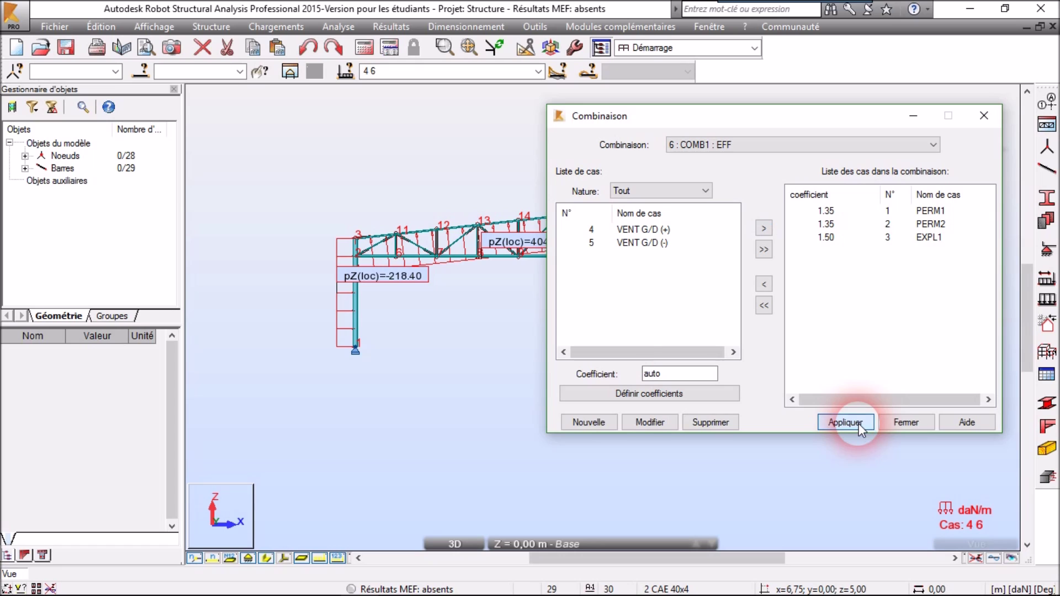
Create EFF combination COMB2 from PERM1, PERM2 and VENT G/D (+) with automatic coefficients and apply it
left_click(600, 422)
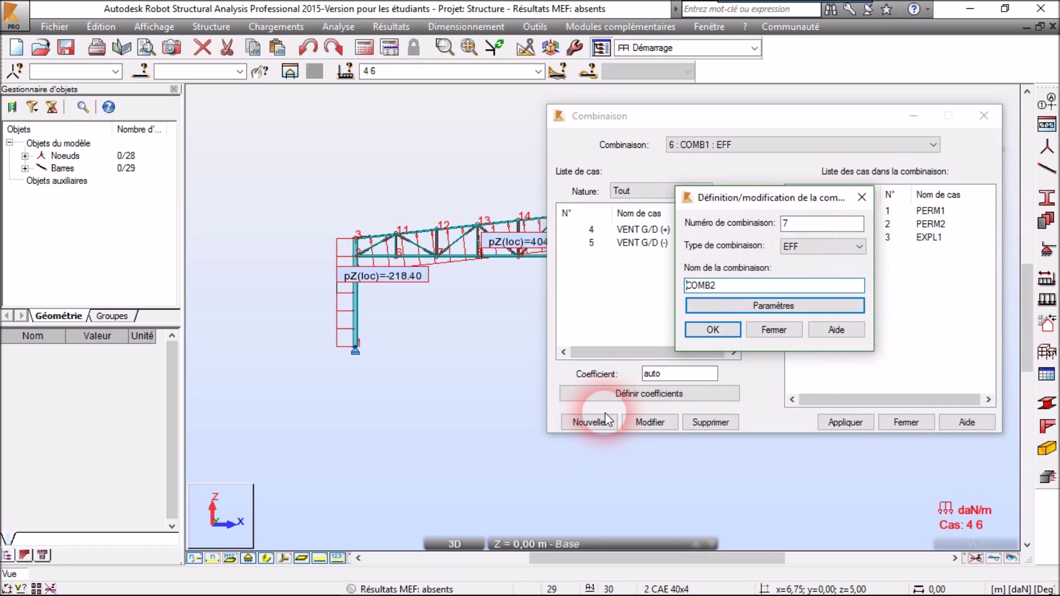
left_click(712, 331)
left_click(764, 228)
left_click(591, 228)
left_click(764, 228)
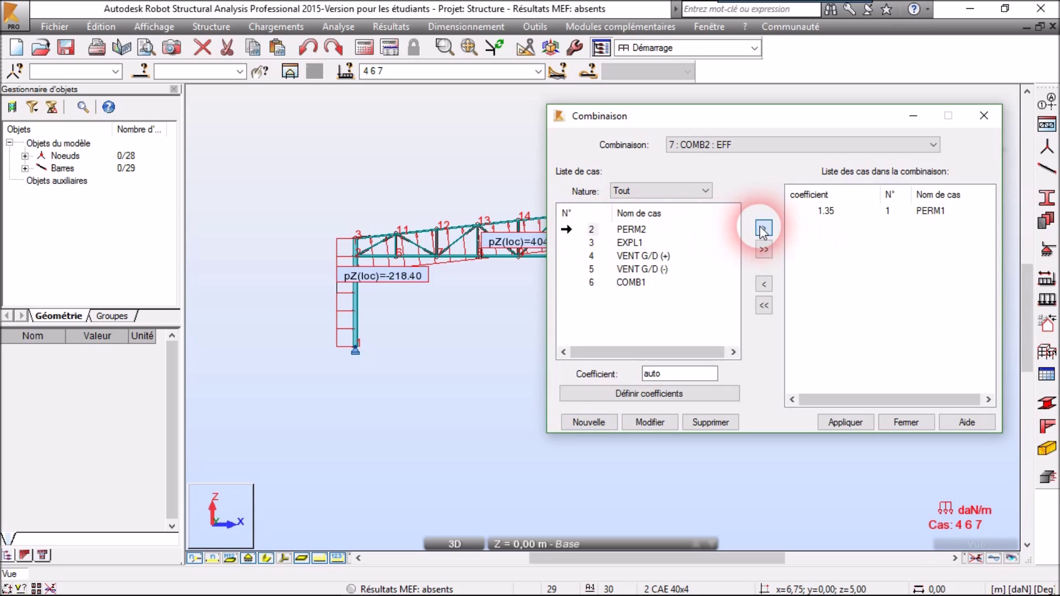
left_click(591, 242)
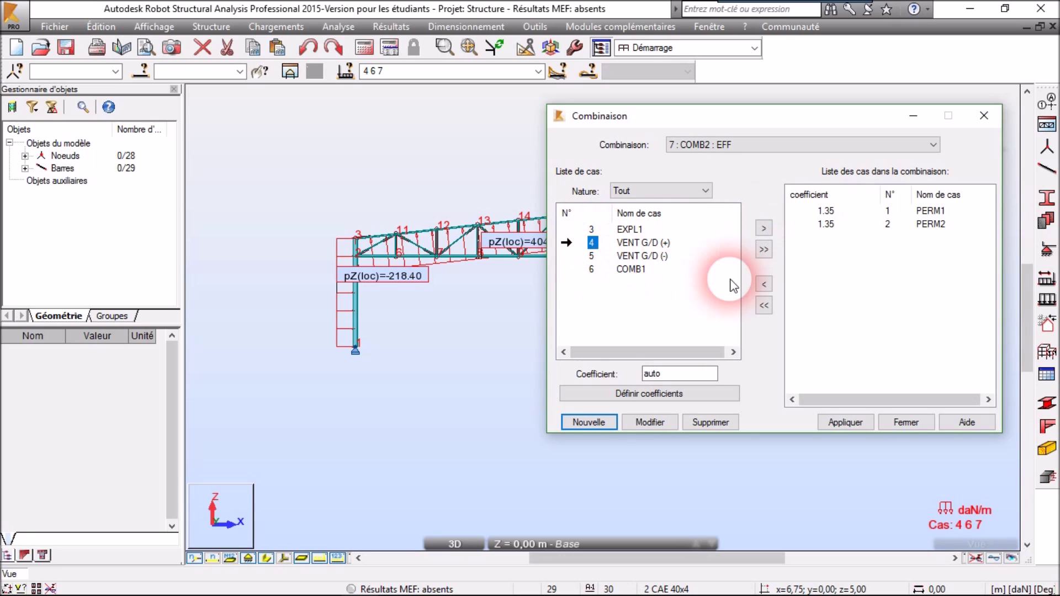
left_click(768, 229)
left_click(858, 424)
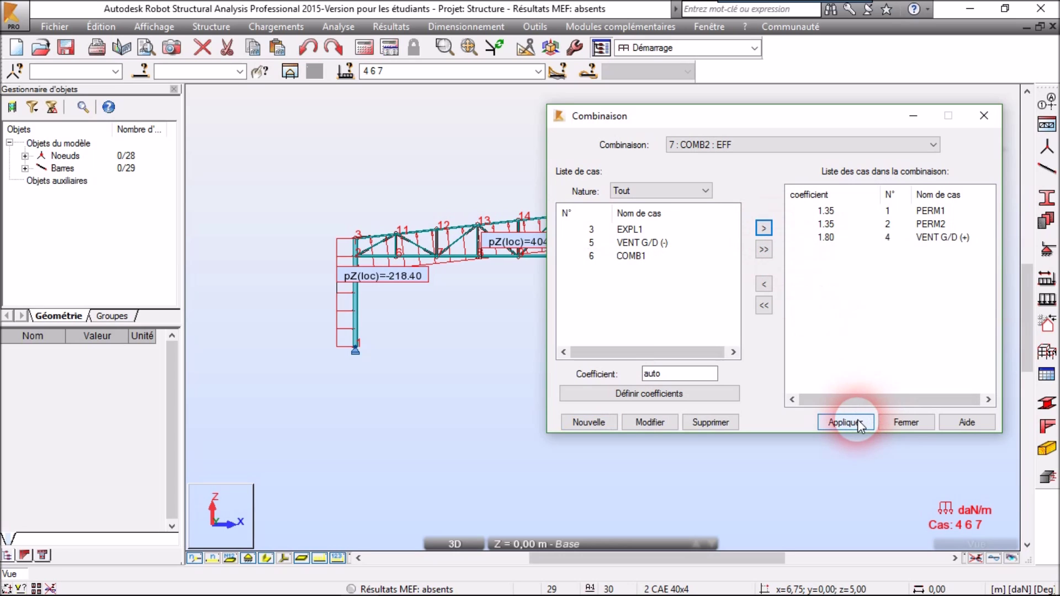
Create EFF combination COMB3 from PERM1, PERM2 and VENT G/D (-) with automatic coefficients and apply it
left_click(591, 423)
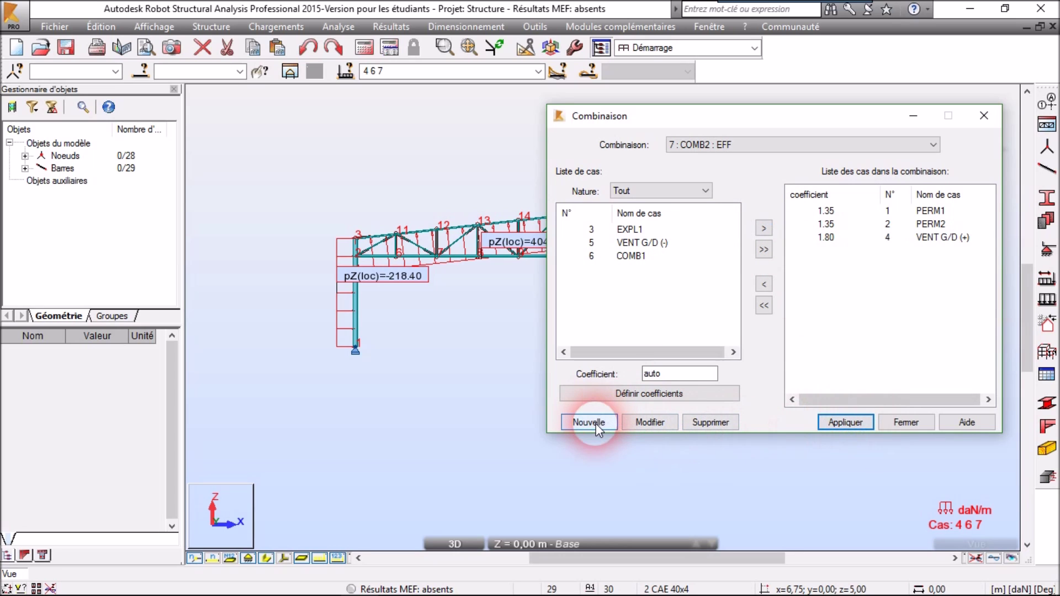
left_click(734, 333)
left_click(595, 224)
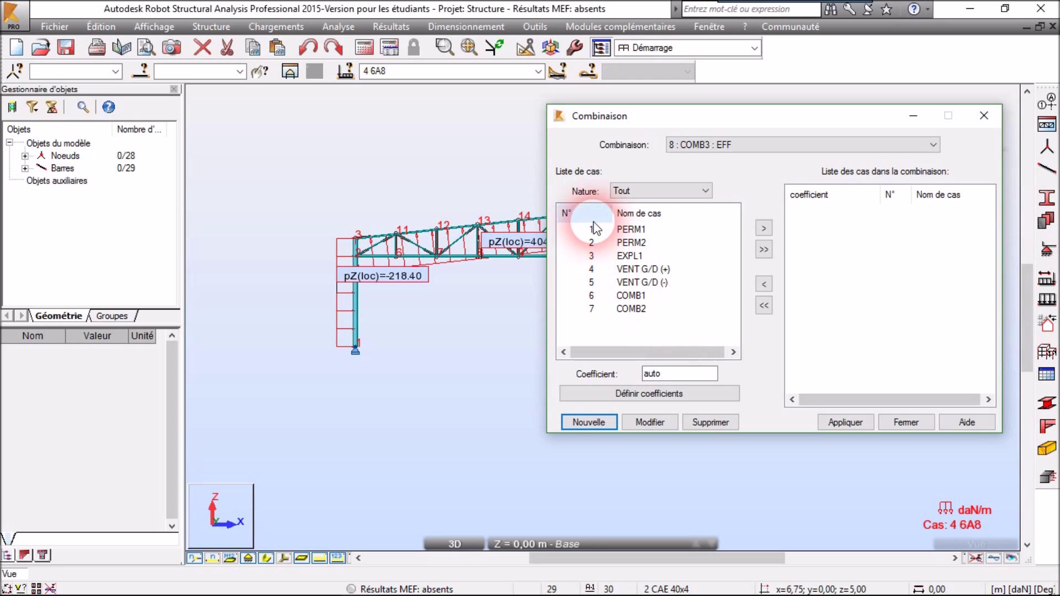
left_click(764, 228)
left_click(655, 231)
left_click(764, 229)
left_click(615, 257)
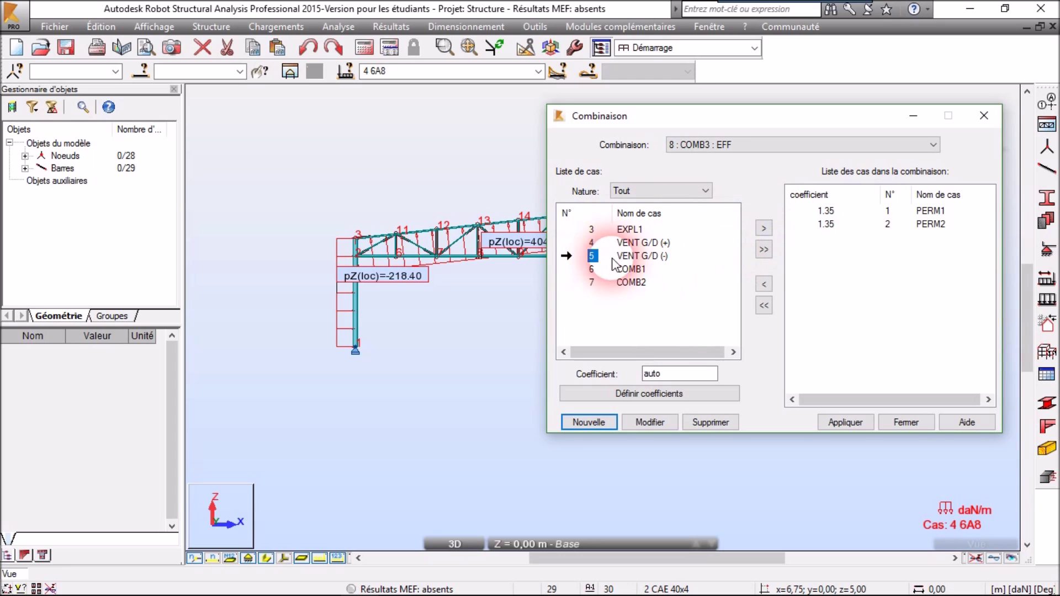
left_click(765, 229)
left_click(842, 423)
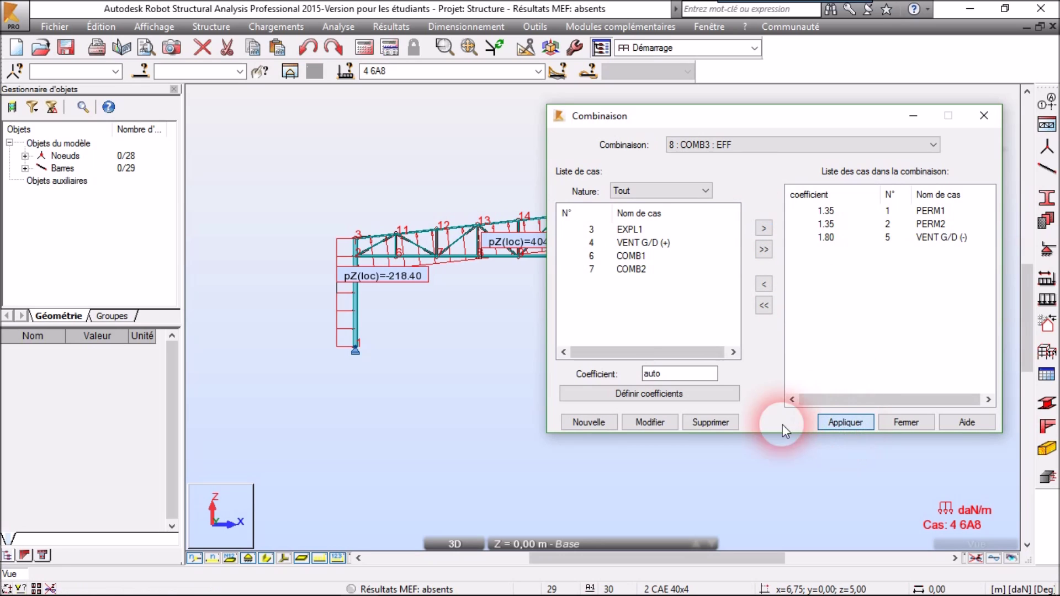
Create EFF combination 9, COMB4, and set the coefficient for permanent loads to 1,00
left_click(589, 422)
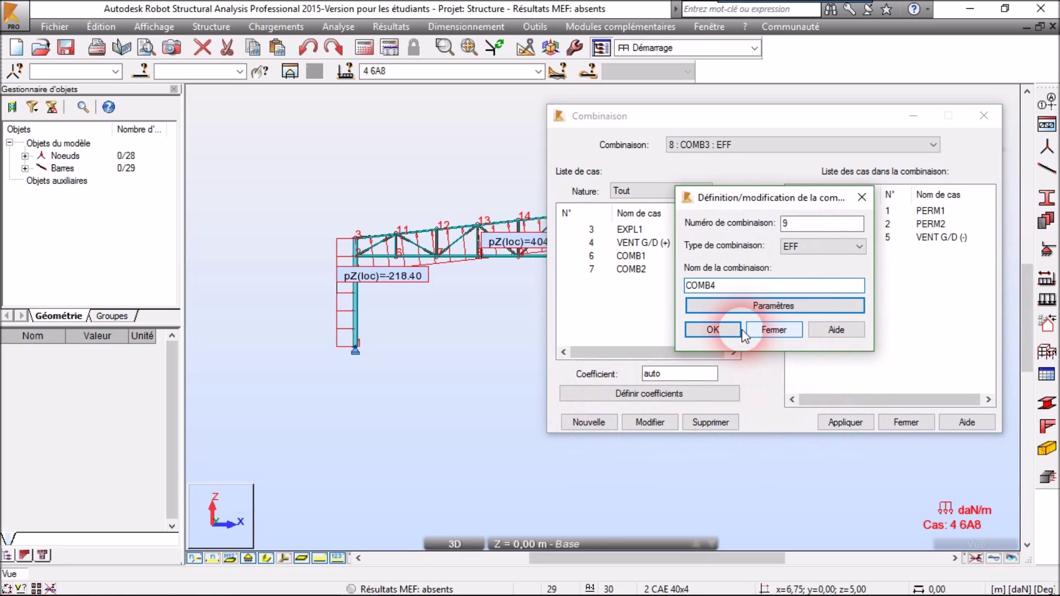
left_click(713, 329)
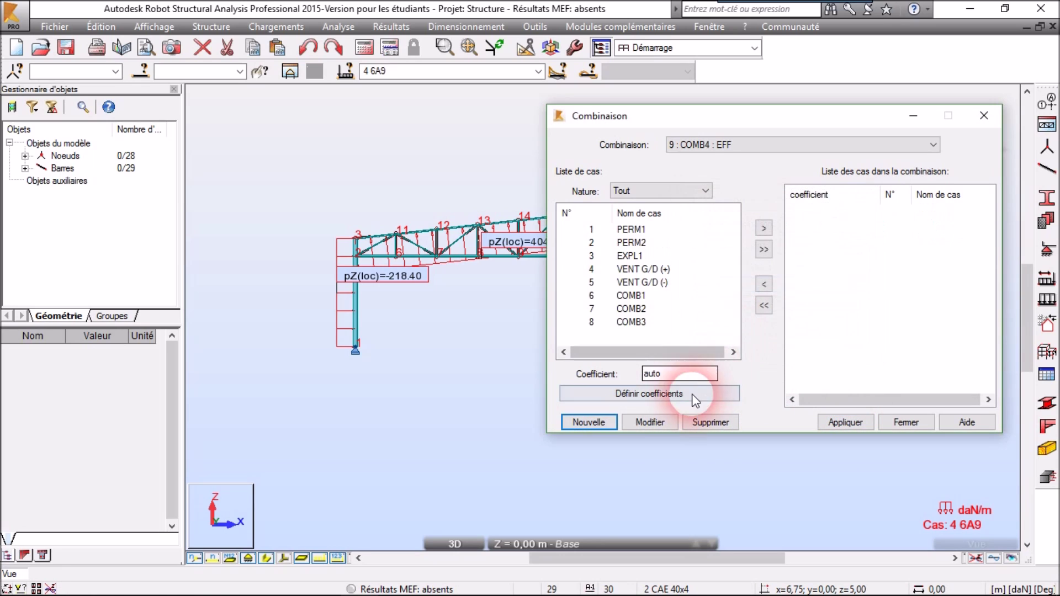
left_click(659, 395)
double_click(778, 215)
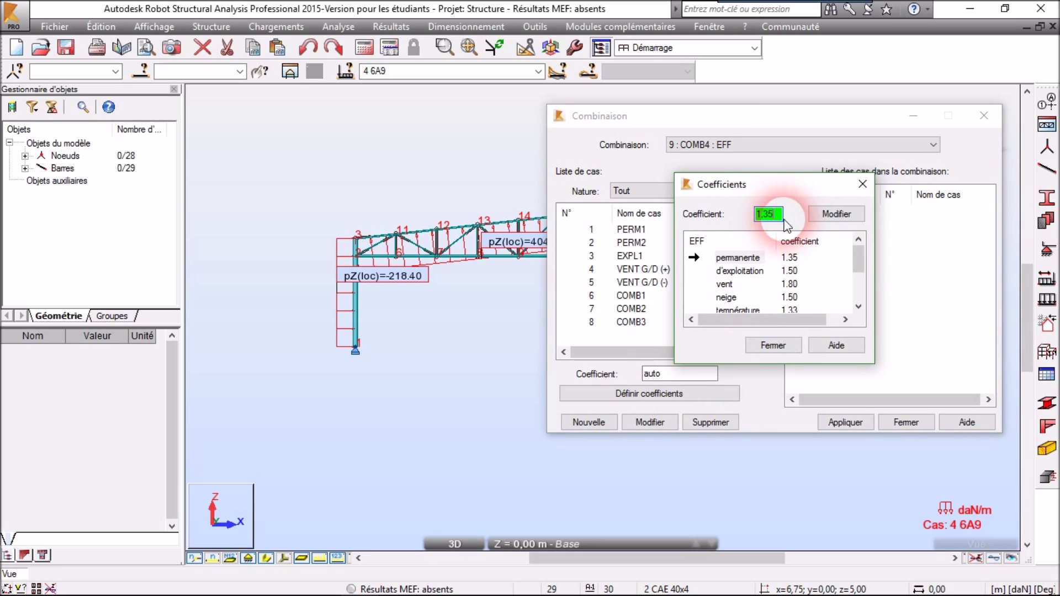
key("BackSpace")
type("1,00")
left_click(837, 214)
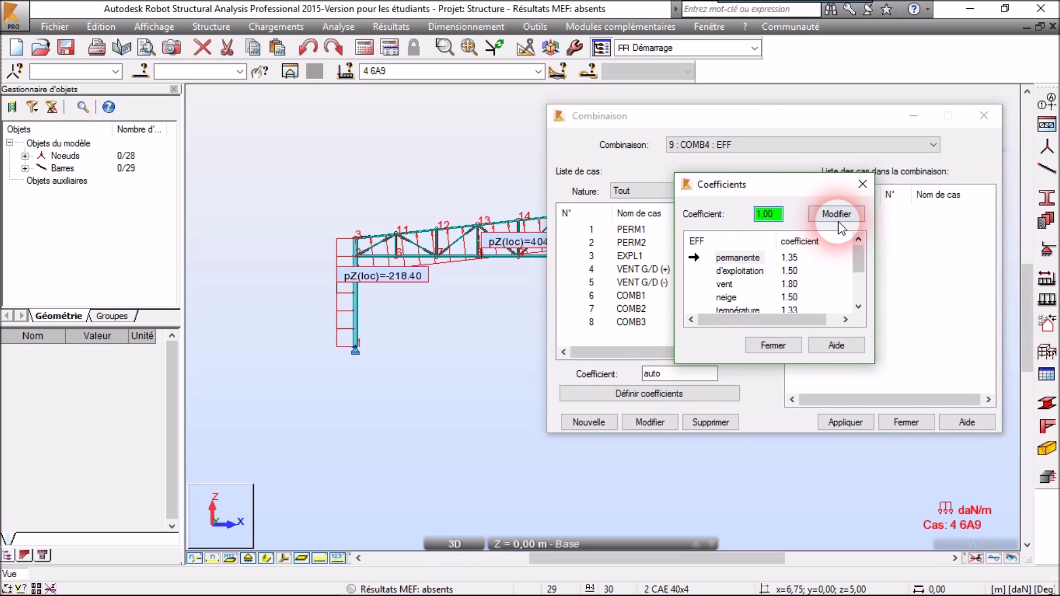
left_click(787, 346)
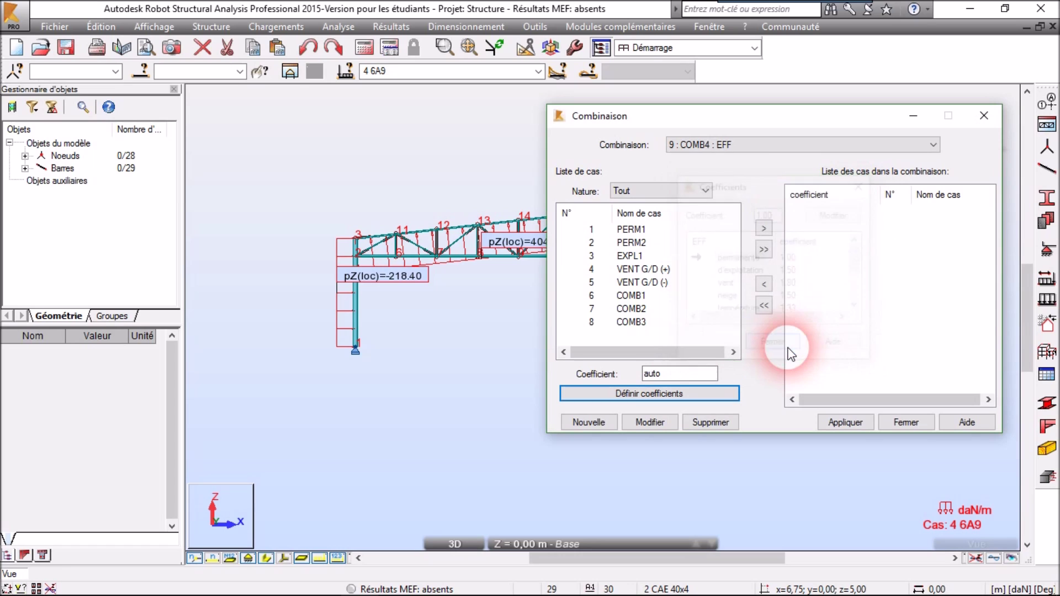
Add PERM1, PERM2 and VENT G/D (+) to combination COMB4 and apply it
left_click(588, 423)
left_click(593, 229)
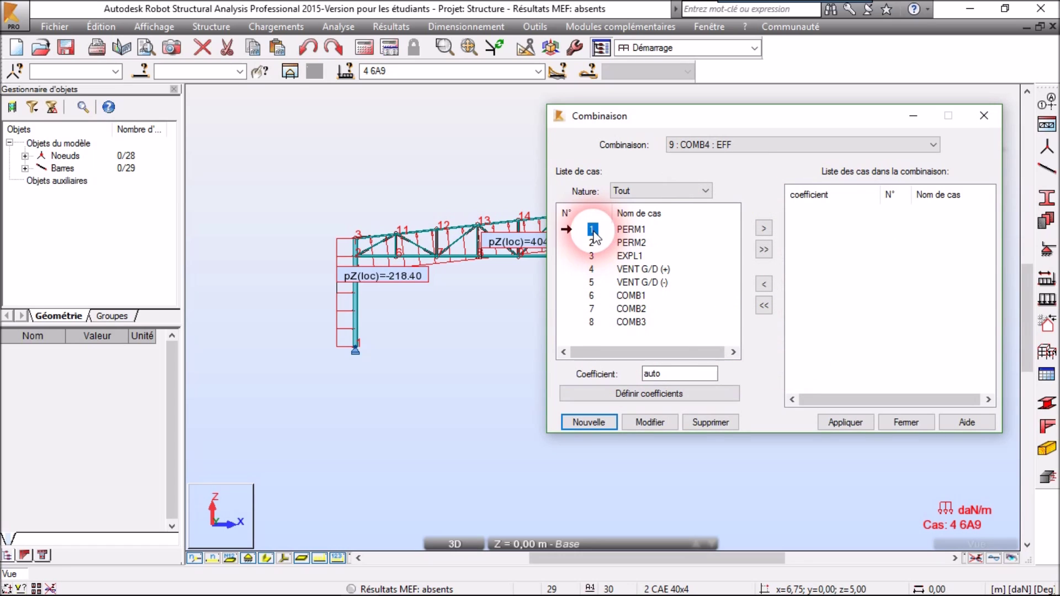
left_click(761, 230)
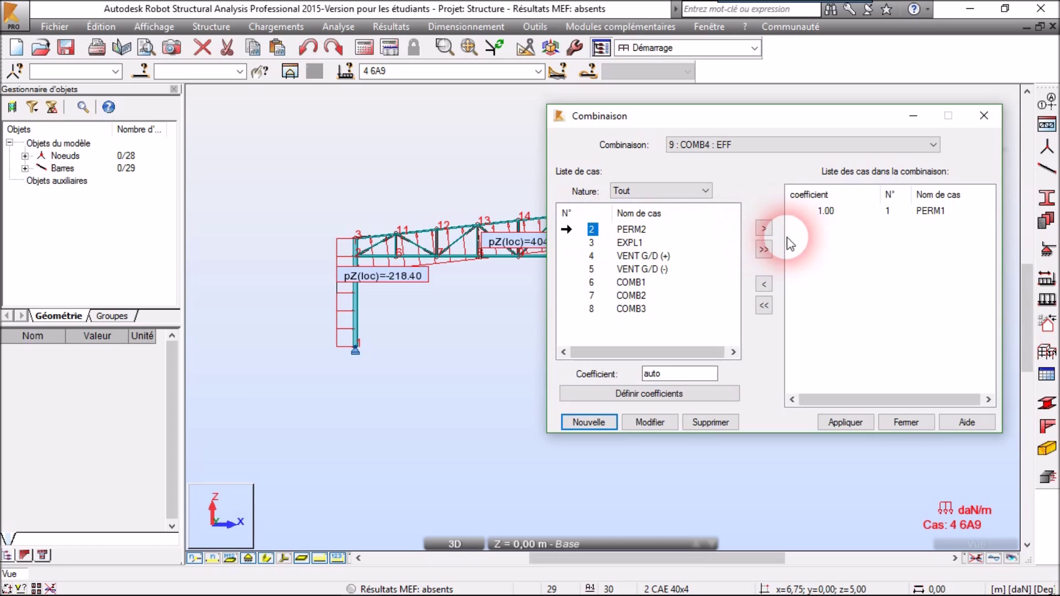
left_click(593, 243)
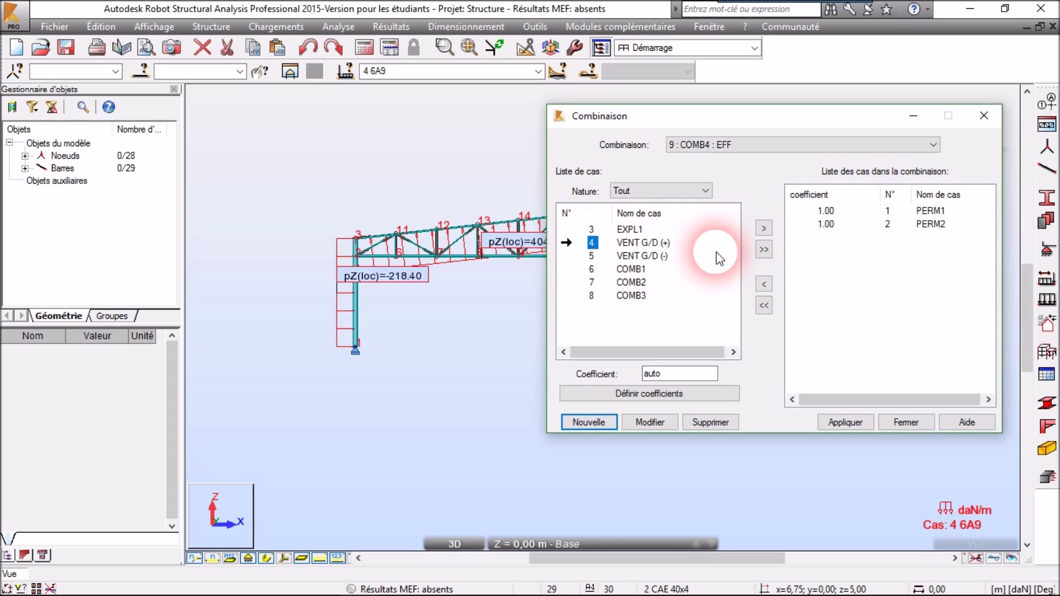
left_click(845, 423)
Create EFF combination COMB5 from PERM1, PERM2 and VENT G/D (-) with automatic coefficients, apply it and close the combination definition
left_click(588, 422)
left_click(712, 329)
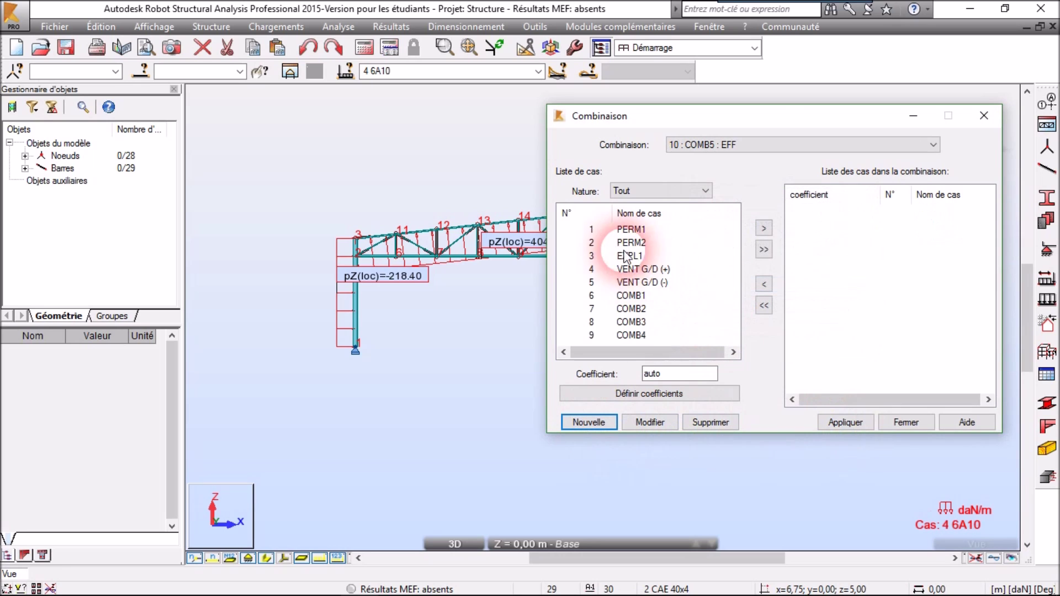
left_click(763, 230)
left_click(592, 229)
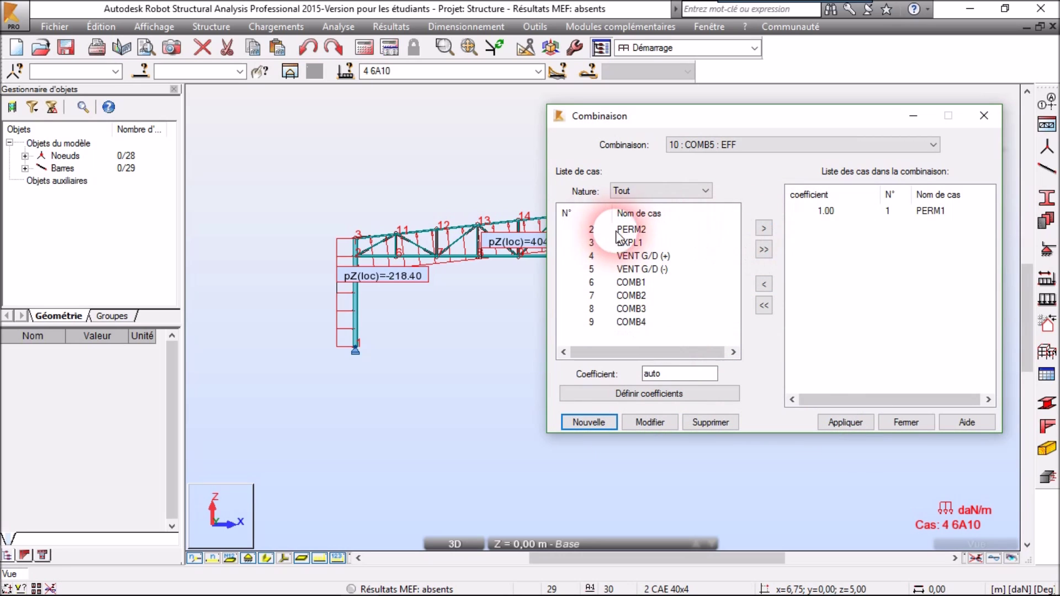
left_click(762, 229)
left_click(591, 256)
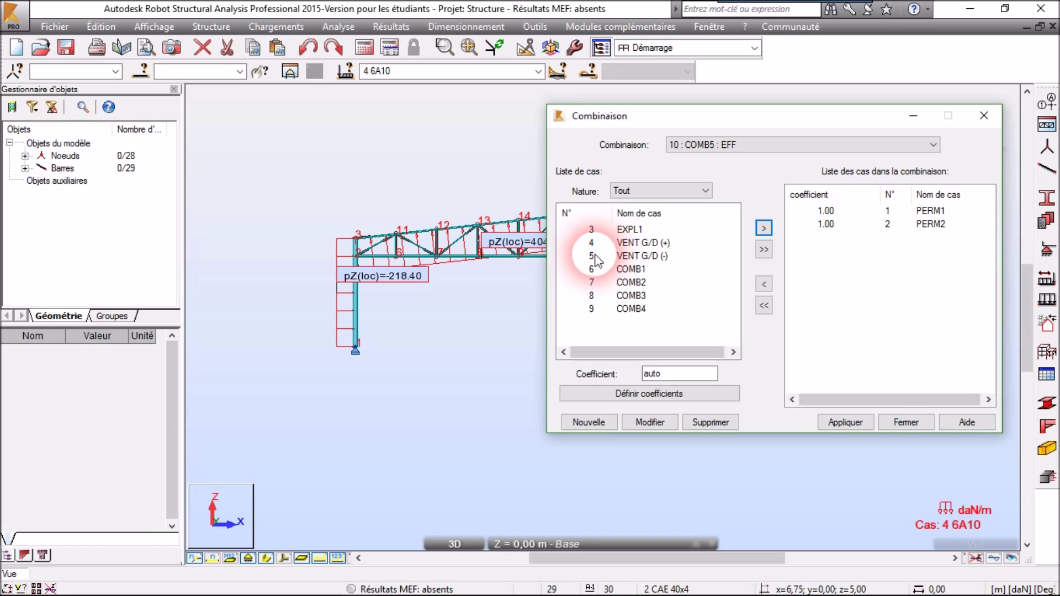
left_click(763, 229)
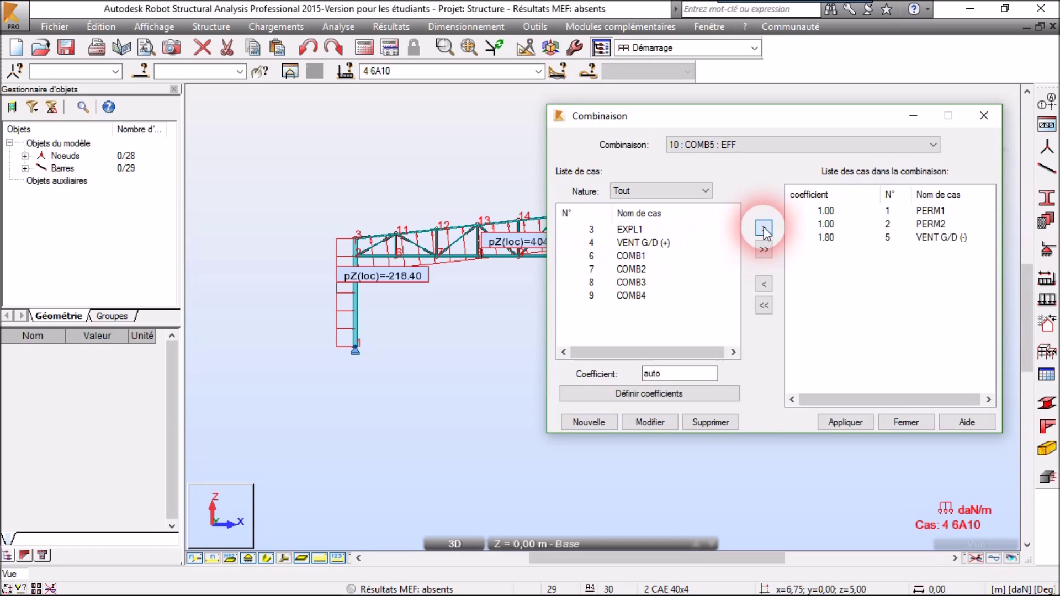
left_click(839, 424)
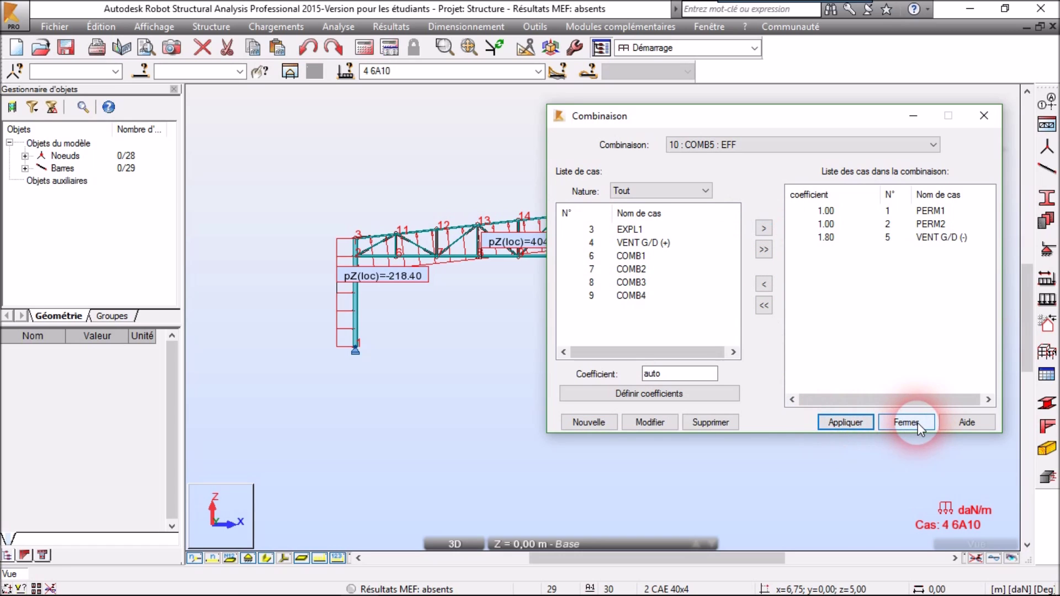
left_click(918, 423)
left_click(534, 367)
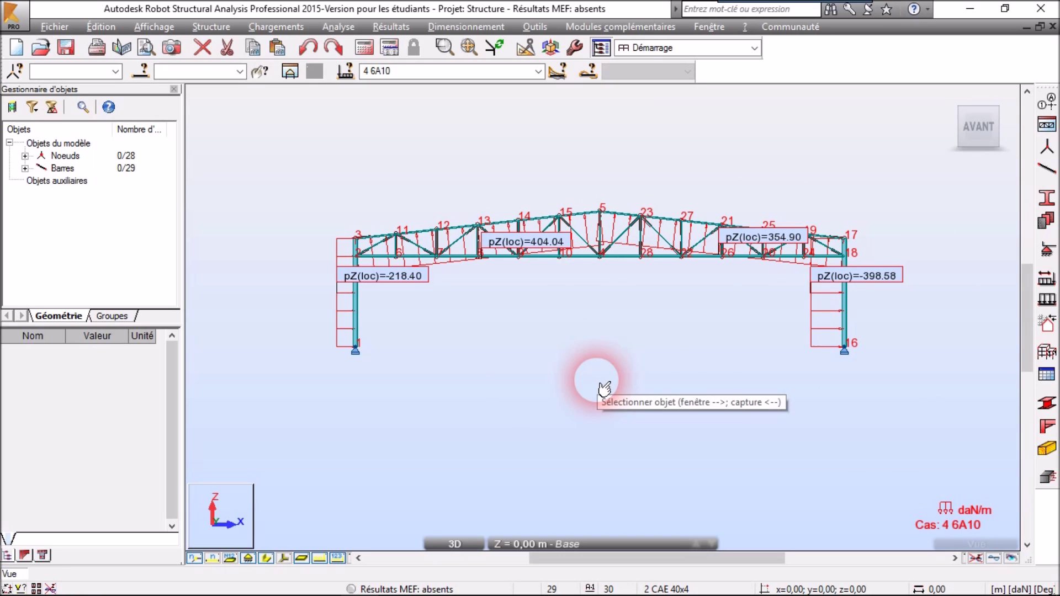
Review the loads acting on the frame for combinations COMB1 and COMB3
left_click(538, 72)
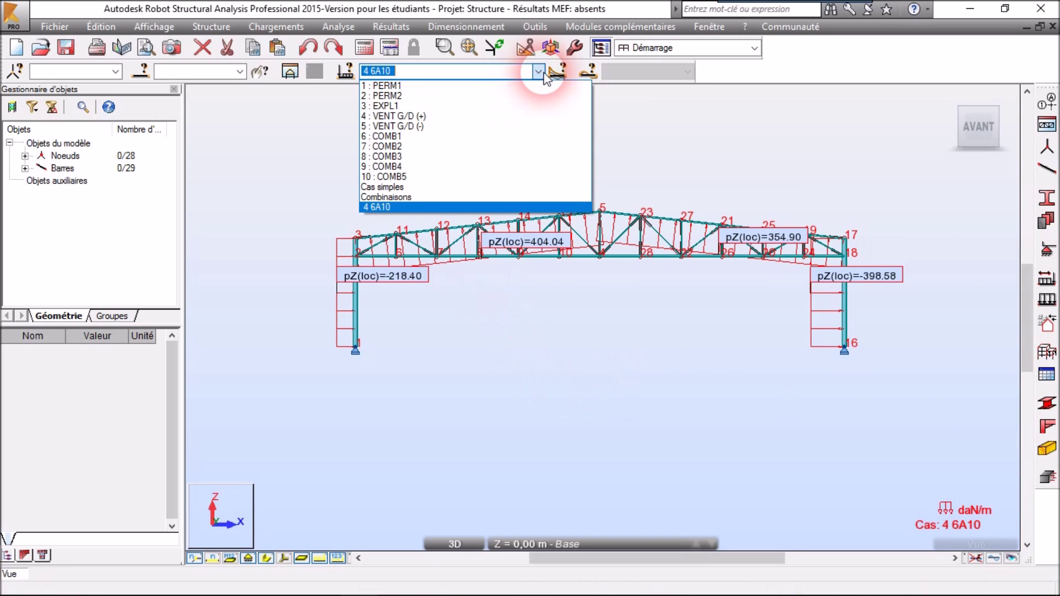
left_click(397, 142)
left_click(538, 71)
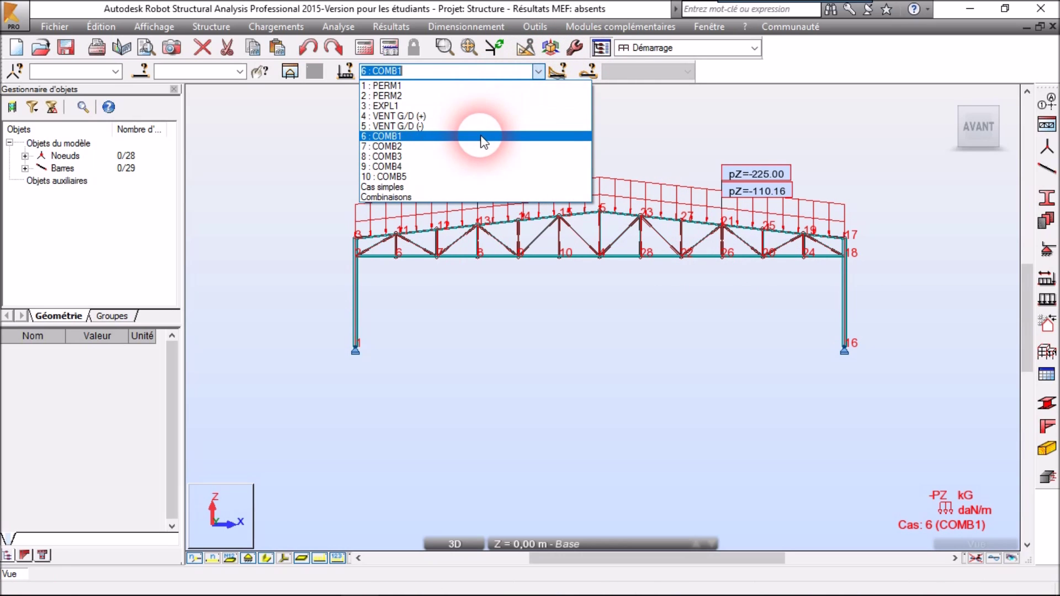
left_click(480, 157)
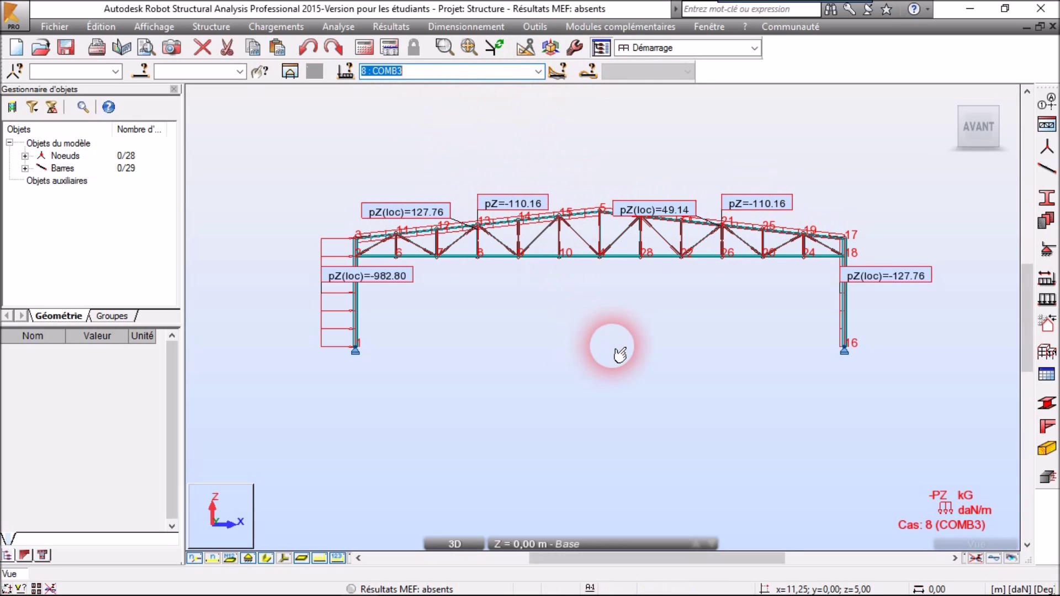
left_click(635, 387)
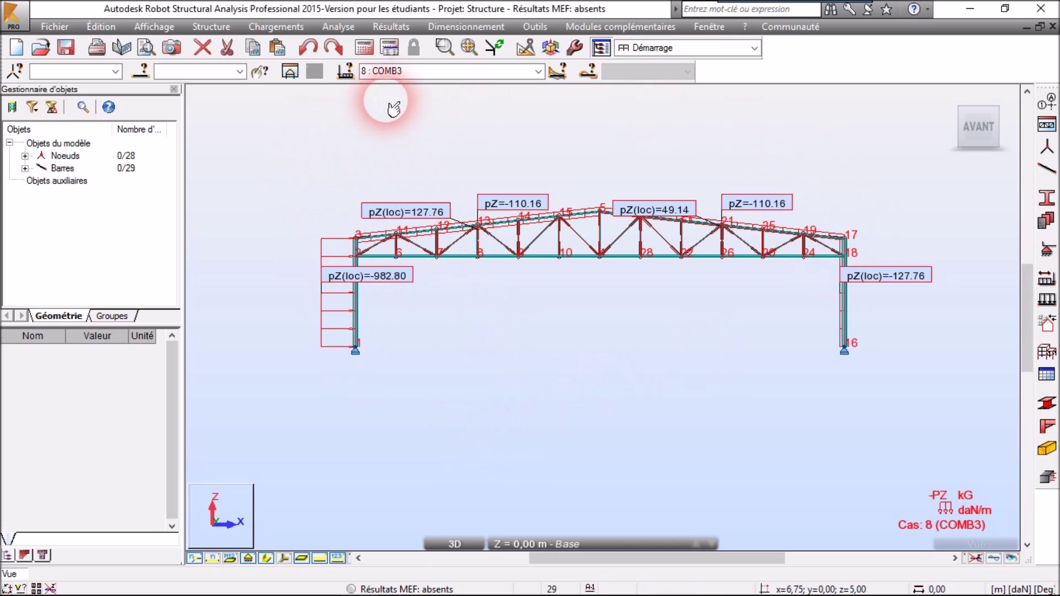
Calculate the structure and display the normalised Fx force diagram on the bars for COMB3
left_click(365, 50)
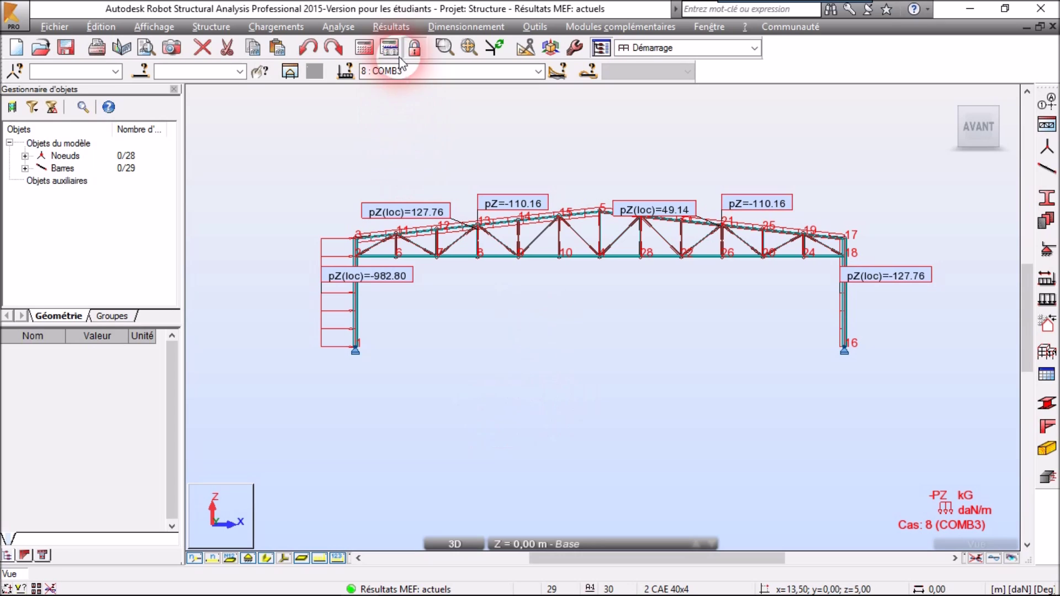
left_click(395, 29)
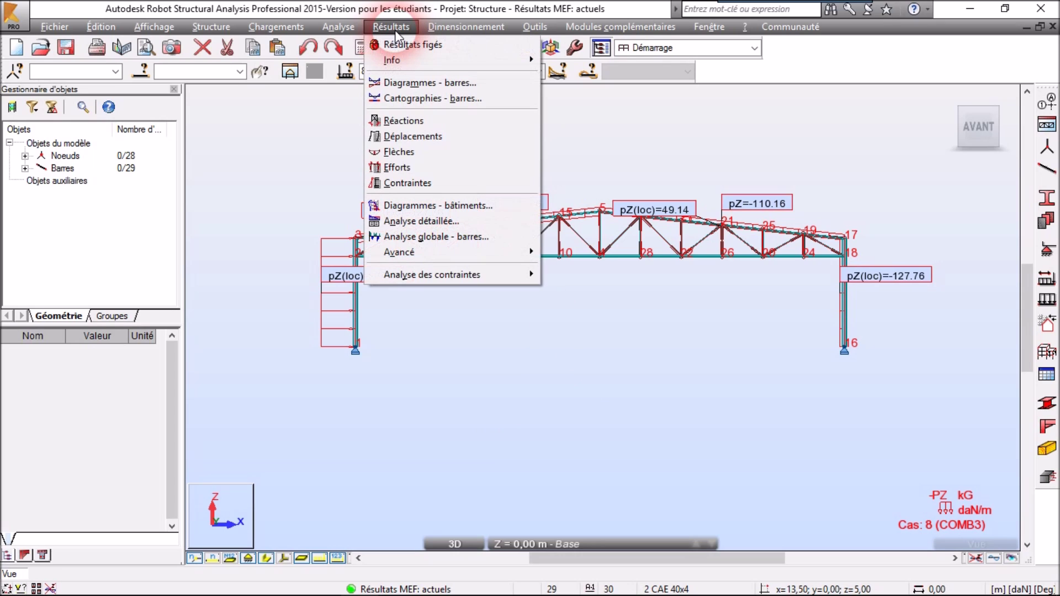
left_click(401, 84)
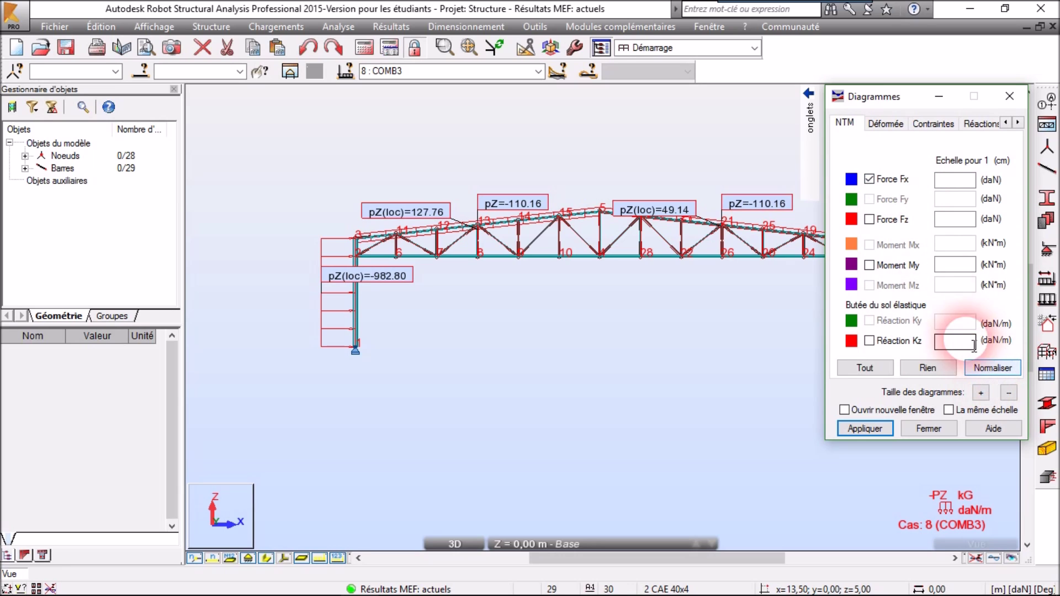
left_click(981, 369)
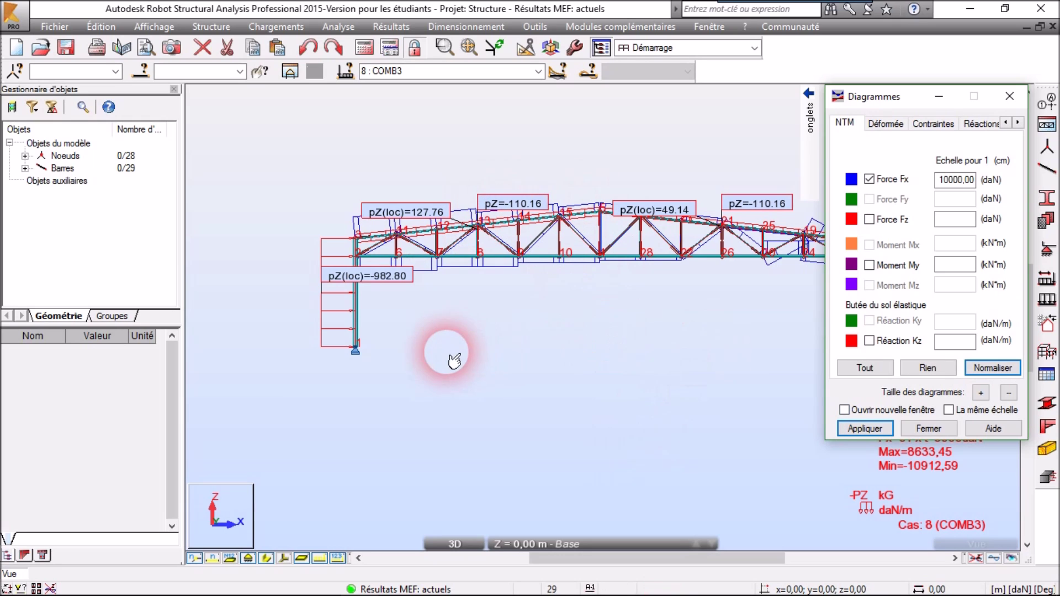
Hide the load symbols and load values in the display attributes of the view
left_click(155, 36)
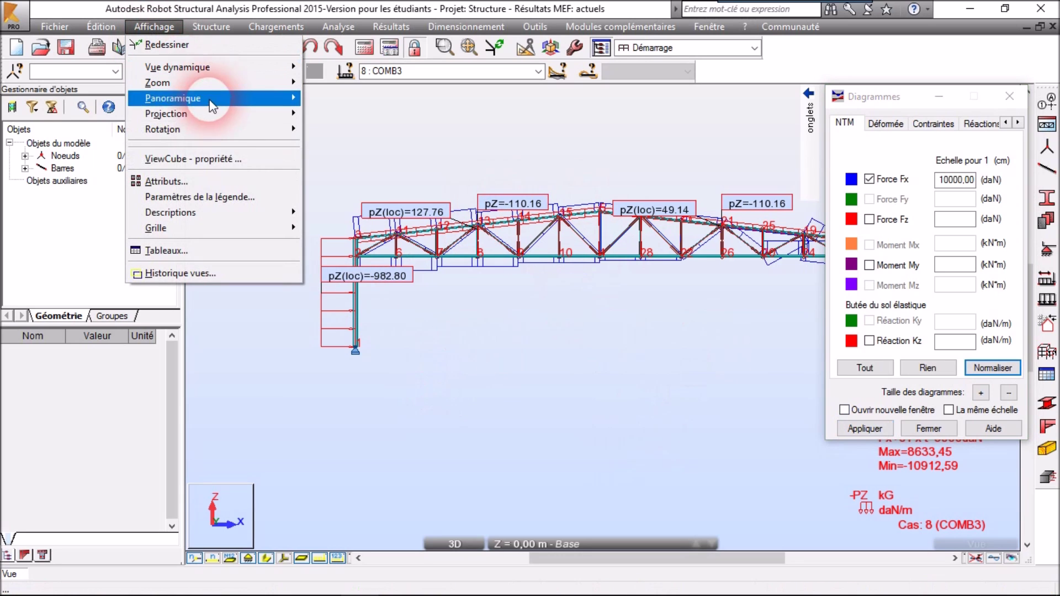
left_click(184, 176)
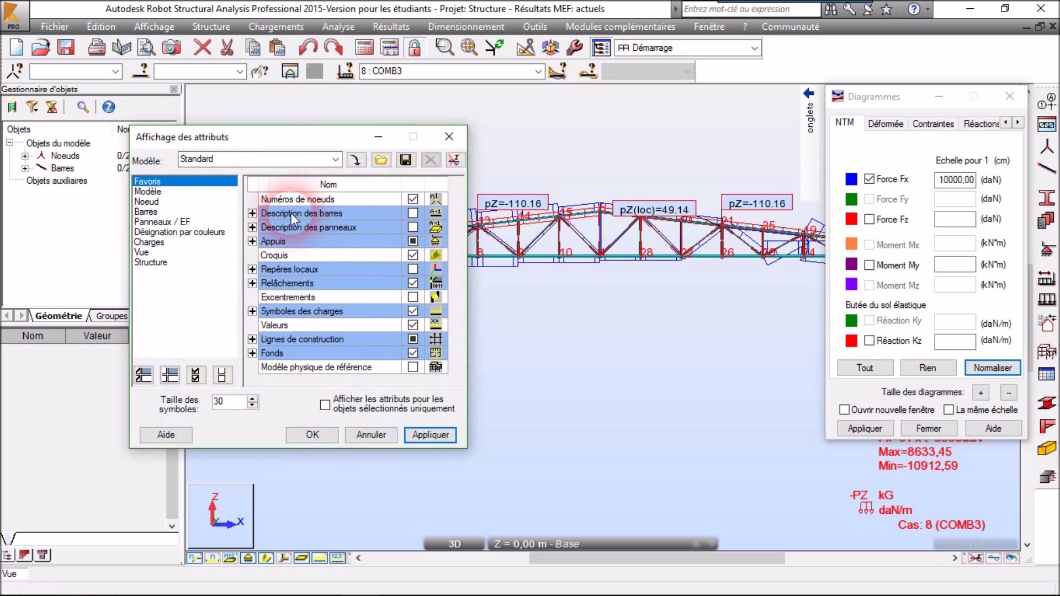
left_click(166, 243)
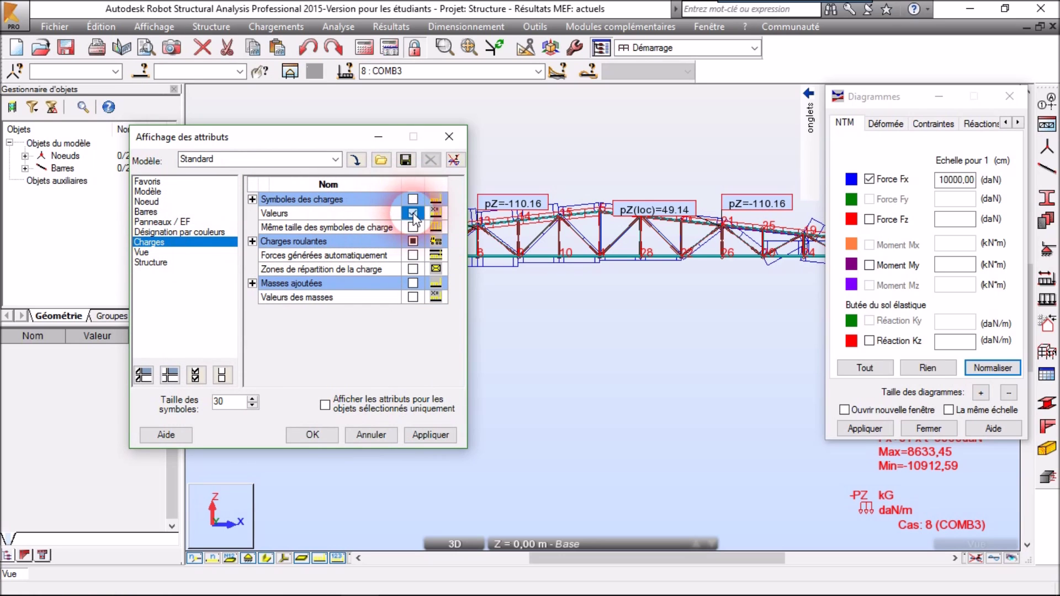
left_click(430, 434)
left_click(312, 435)
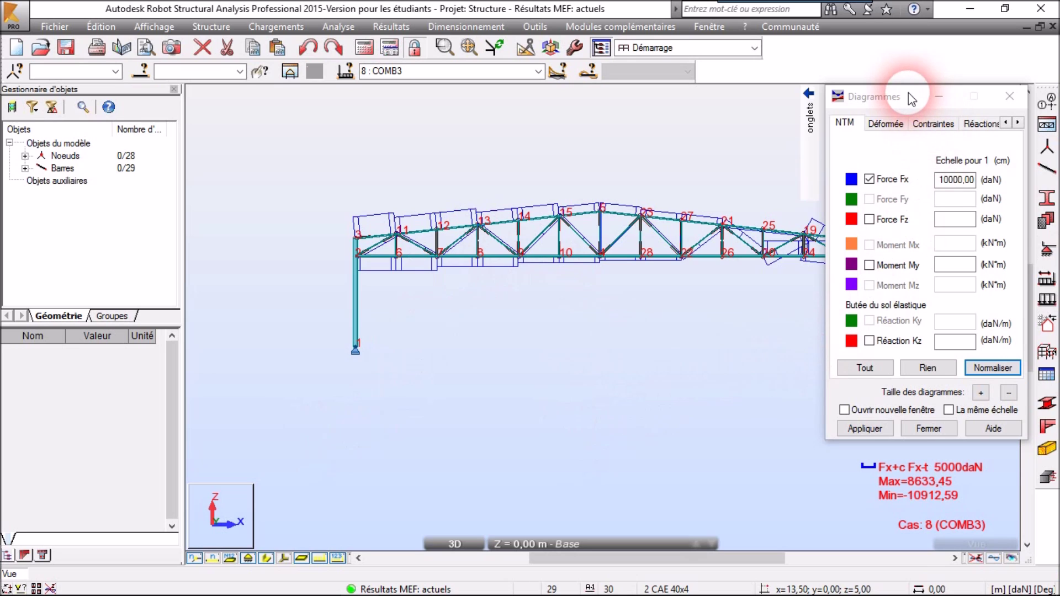
Replace the Fx diagram with the normalised deformed shape, including exact bar deformation, and generate its animation with 10 frames at 8 per second
left_click_drag(910, 96, 930, 92)
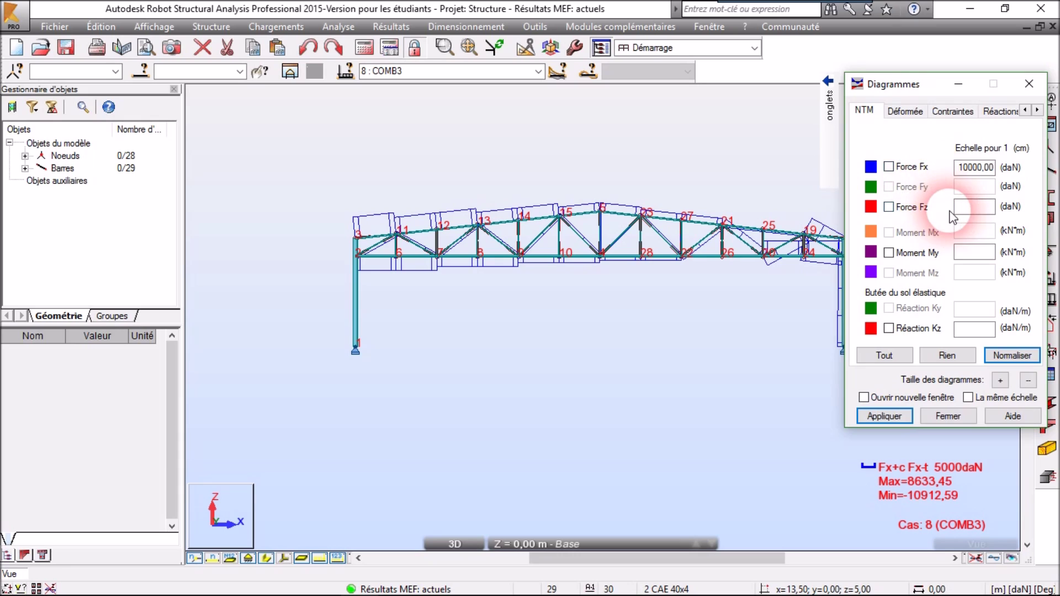
left_click(906, 111)
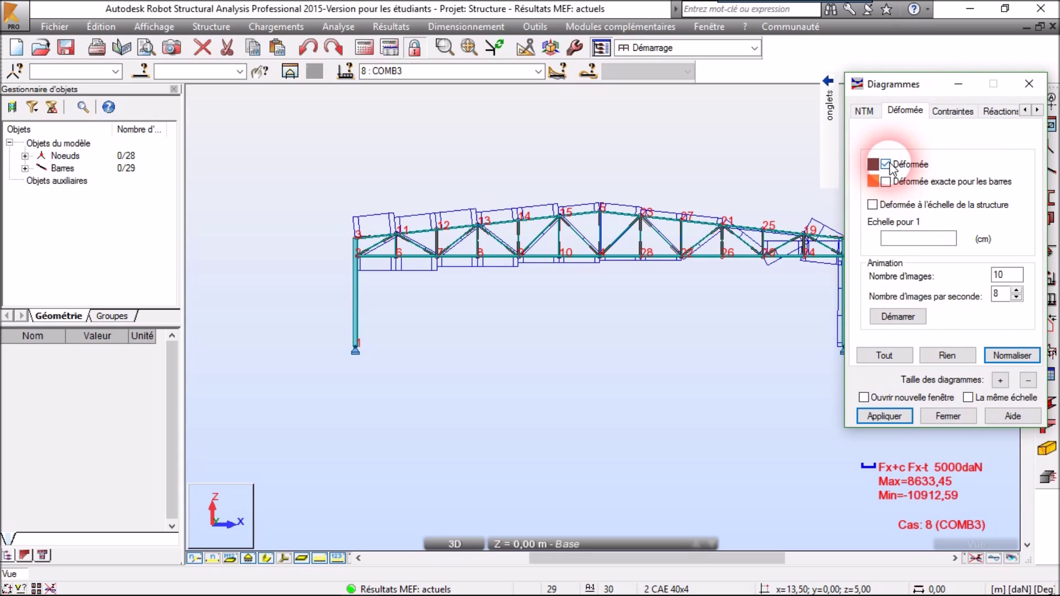
left_click(886, 182)
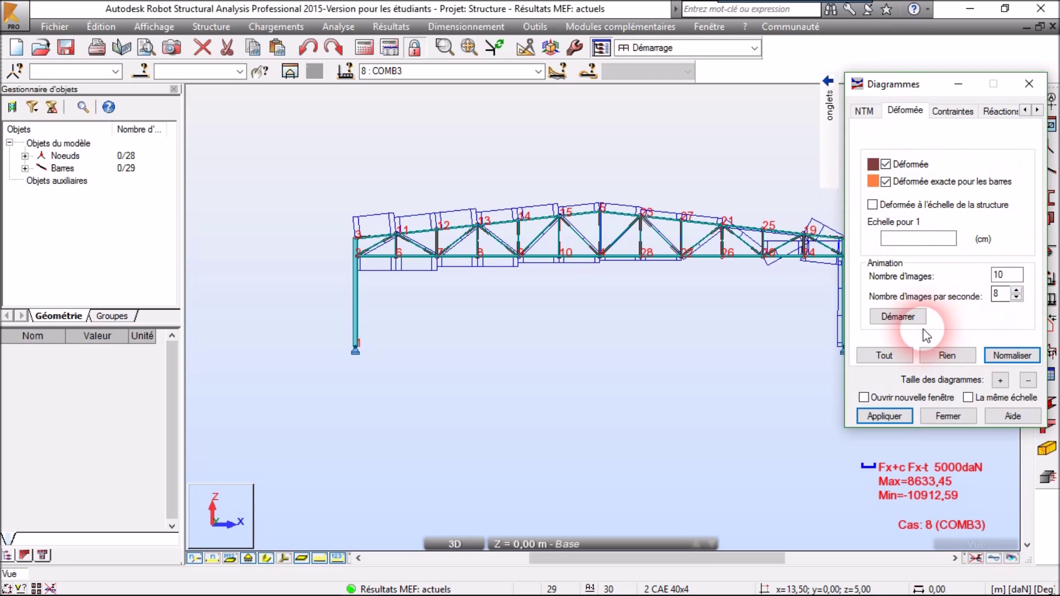
left_click(896, 317)
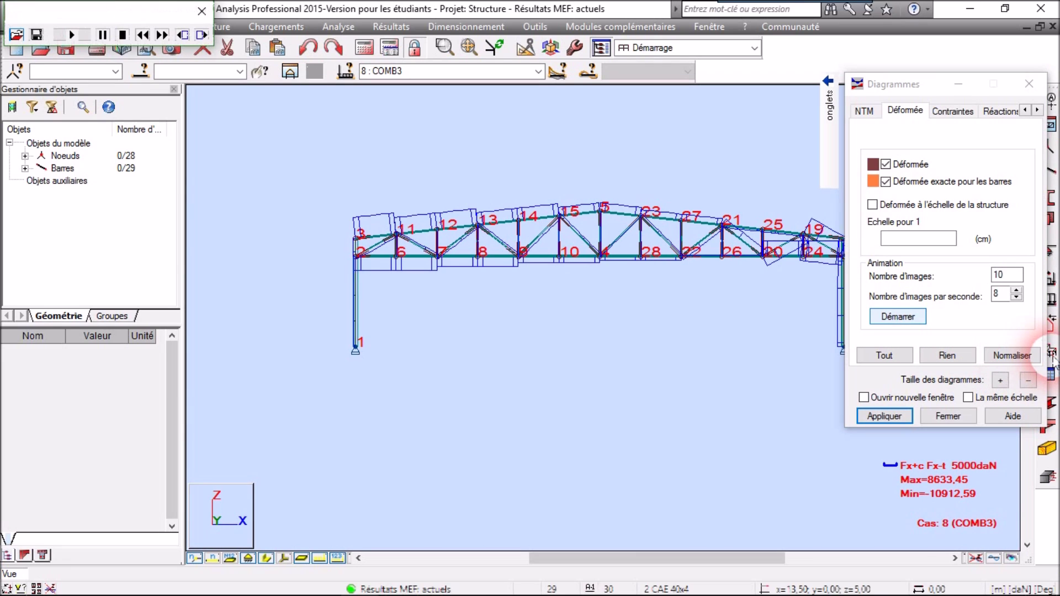
left_click(1012, 356)
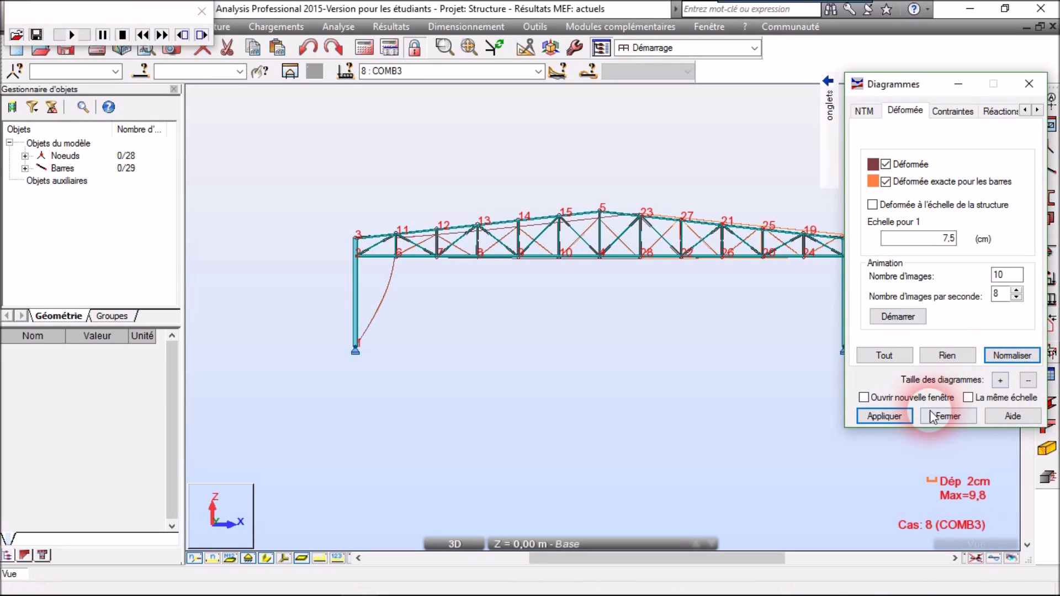
Clear the diagram window away from the frame and examine the deformed shape for COMB3, COMB1 and PERM2
left_click_drag(911, 85, 160, 83)
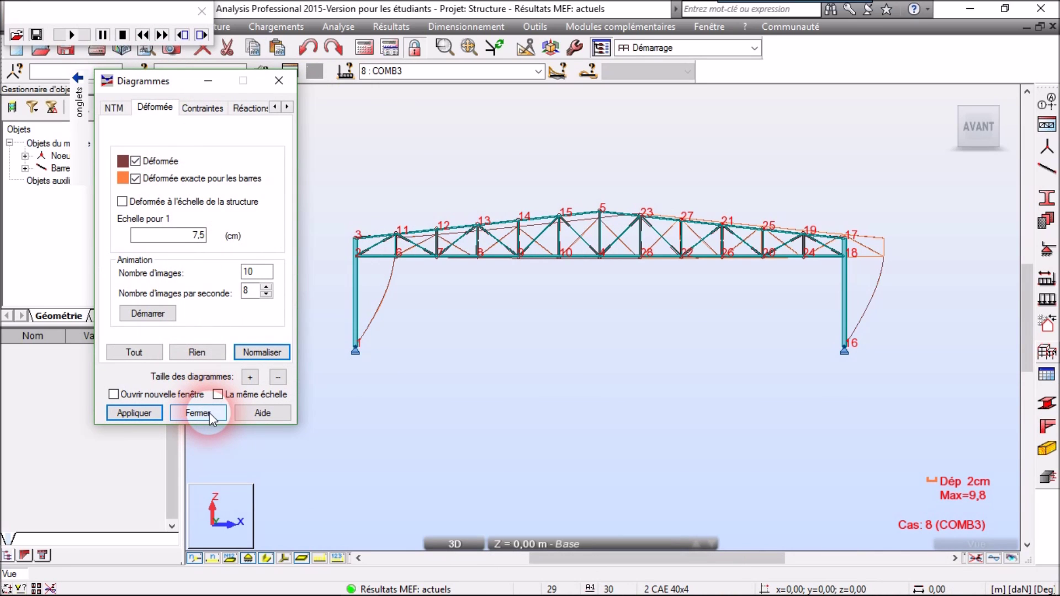
left_click(193, 353)
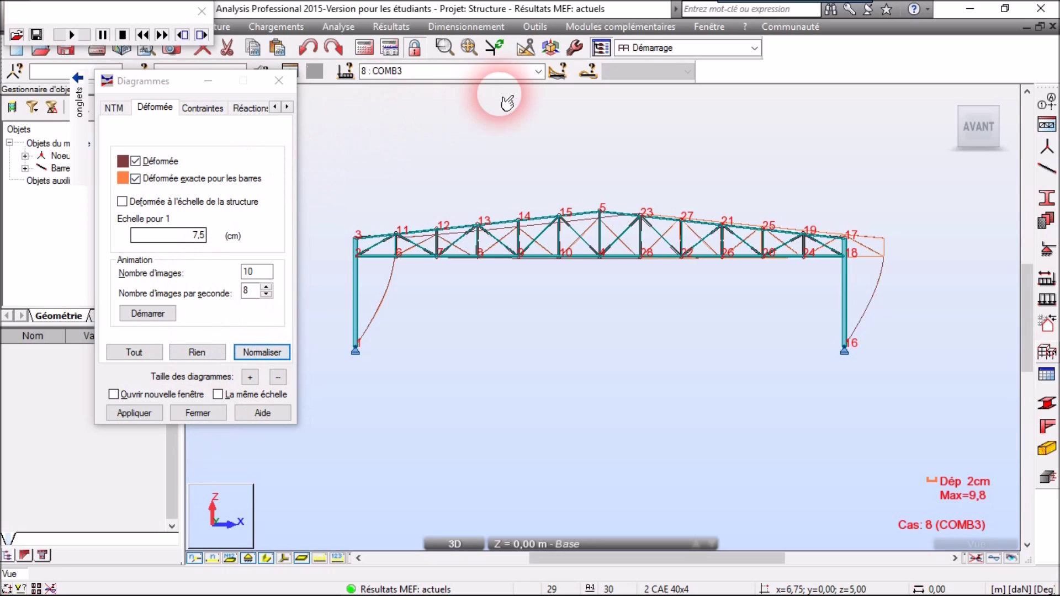
left_click(538, 72)
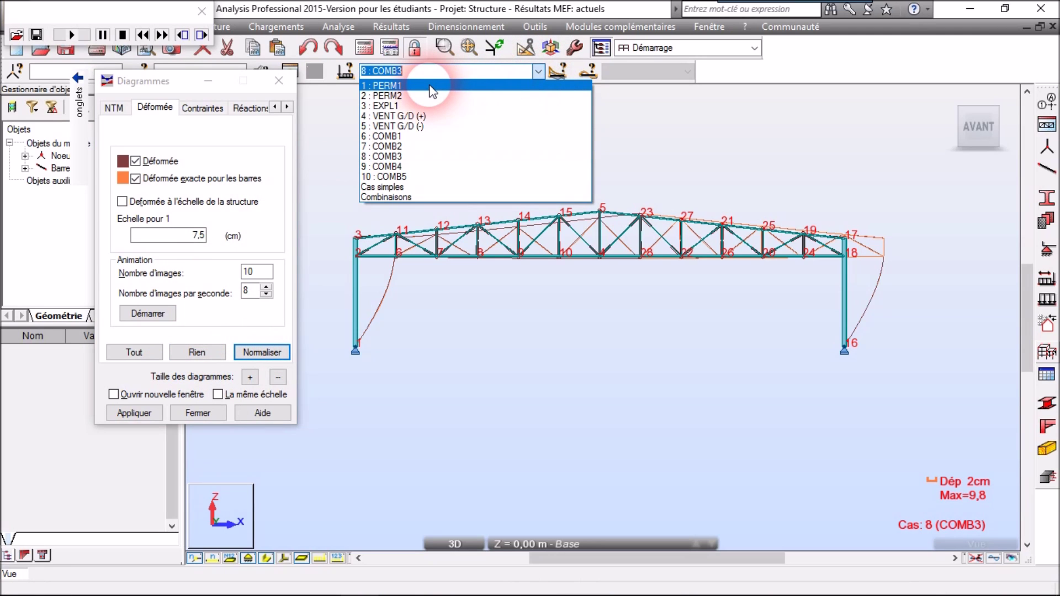
left_click(397, 136)
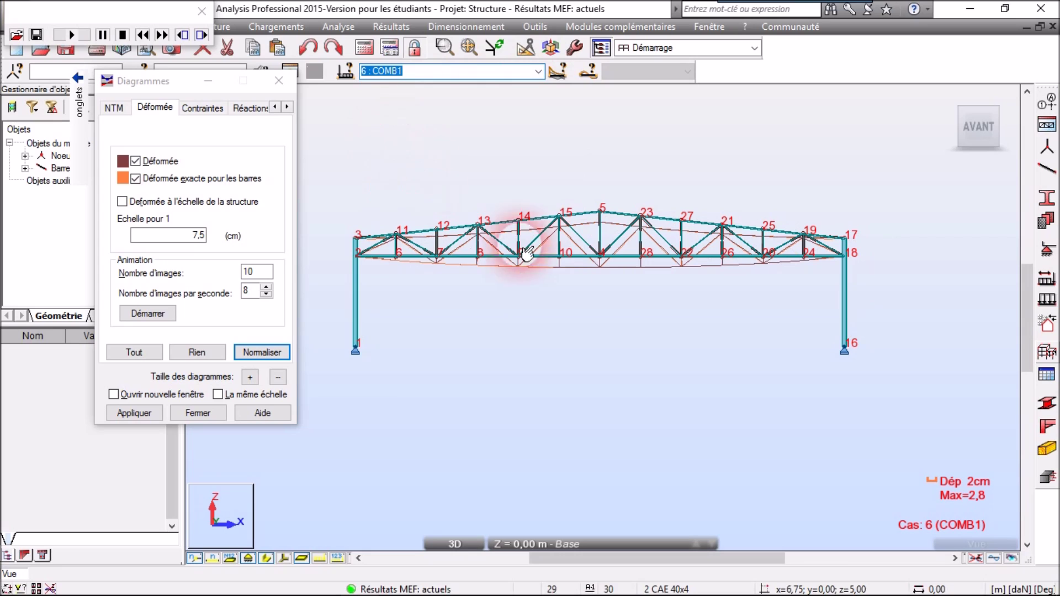
left_click(538, 71)
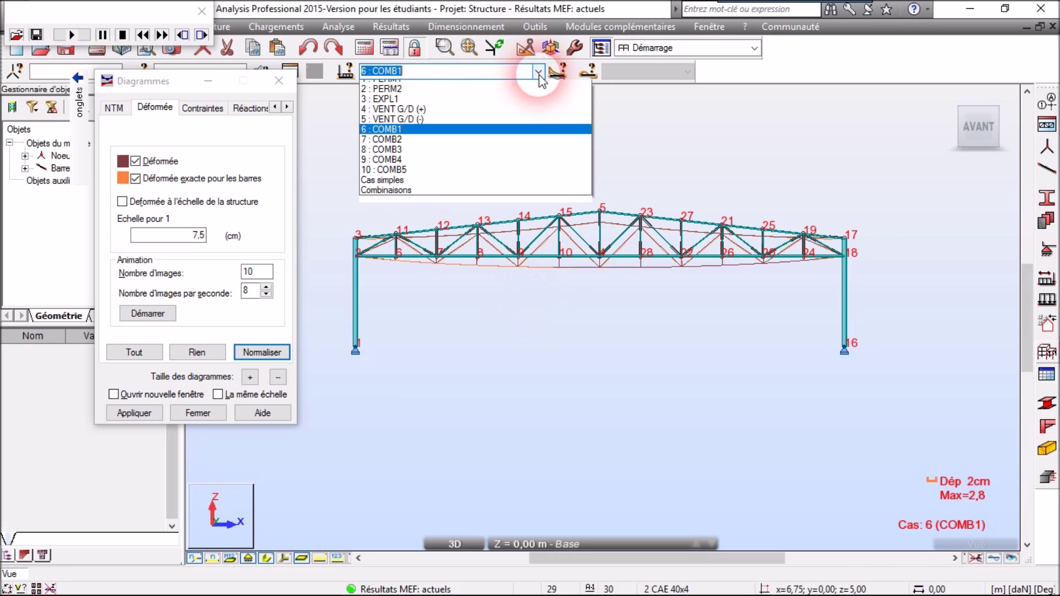
left_click(417, 98)
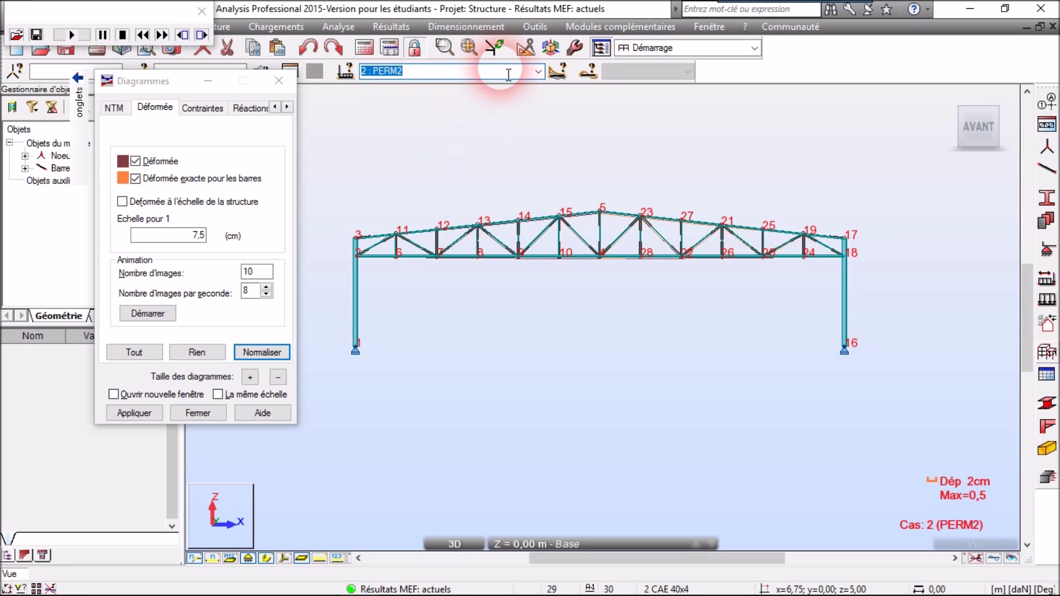
scroll(675, 265, "up", 3)
scroll(670, 261, "down", 4)
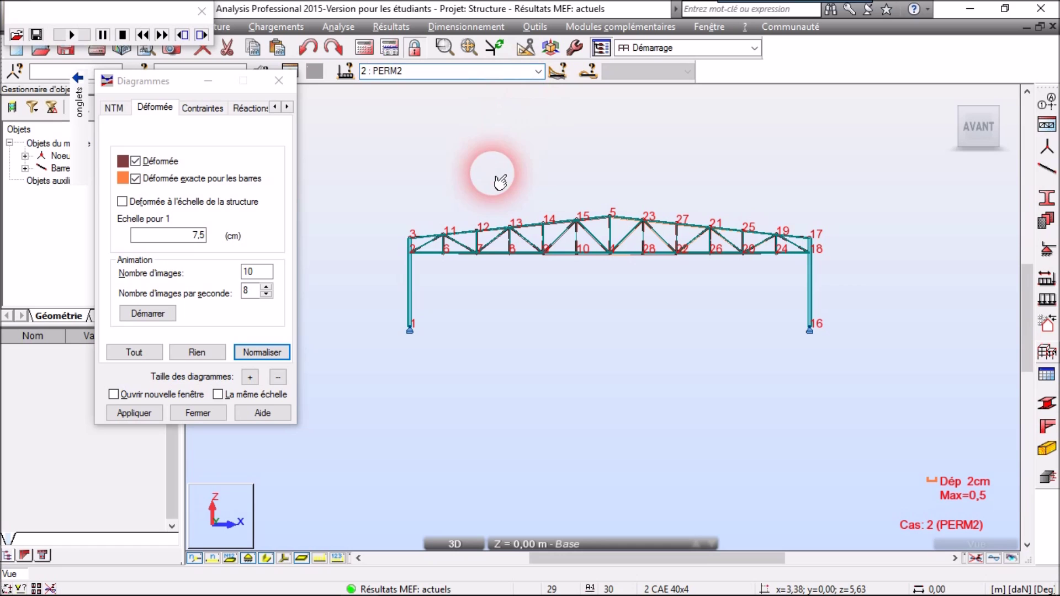
Display the structure's deformed shape for load combination 6 : COMB1 and normalise the diagram scale
left_click_drag(177, 91, 216, 104)
left_click(538, 72)
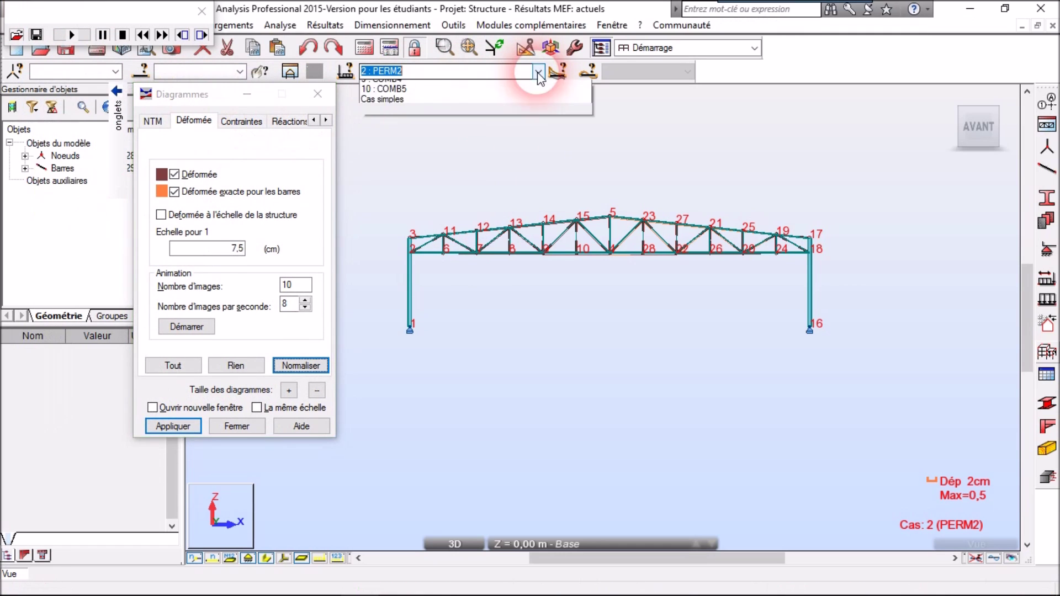
left_click(414, 134)
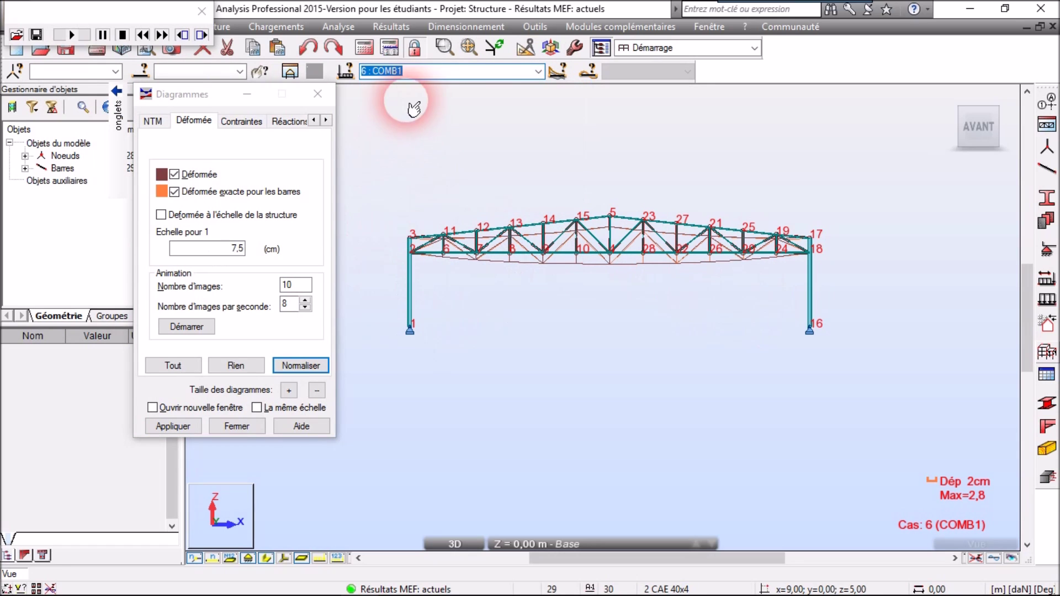
left_click(301, 369)
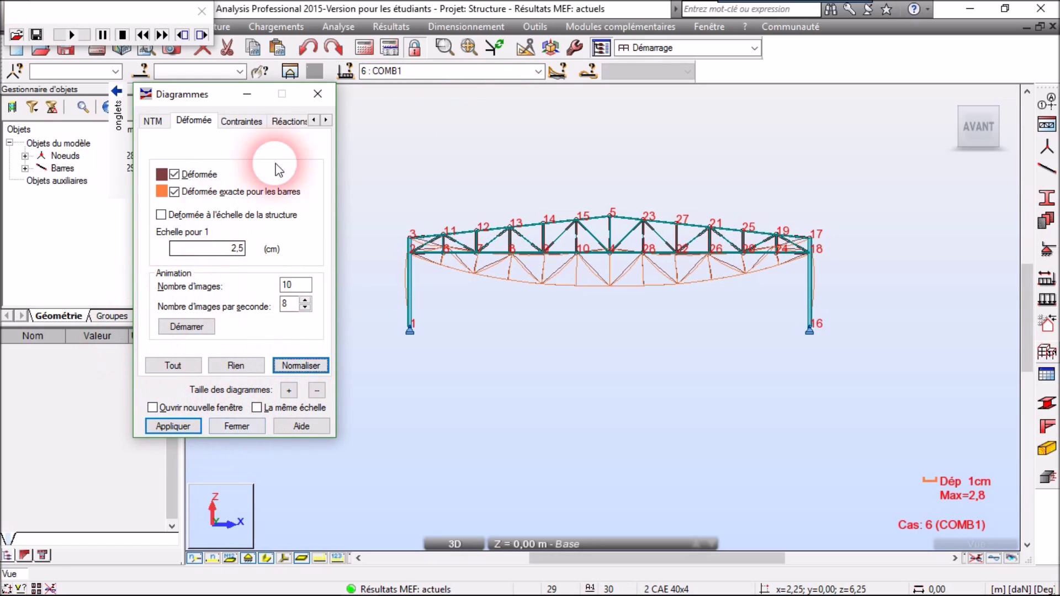
Turn off the exact bar deformation, run the deformation animation for COMB1 and reapply the normalised diagram
left_click(175, 192)
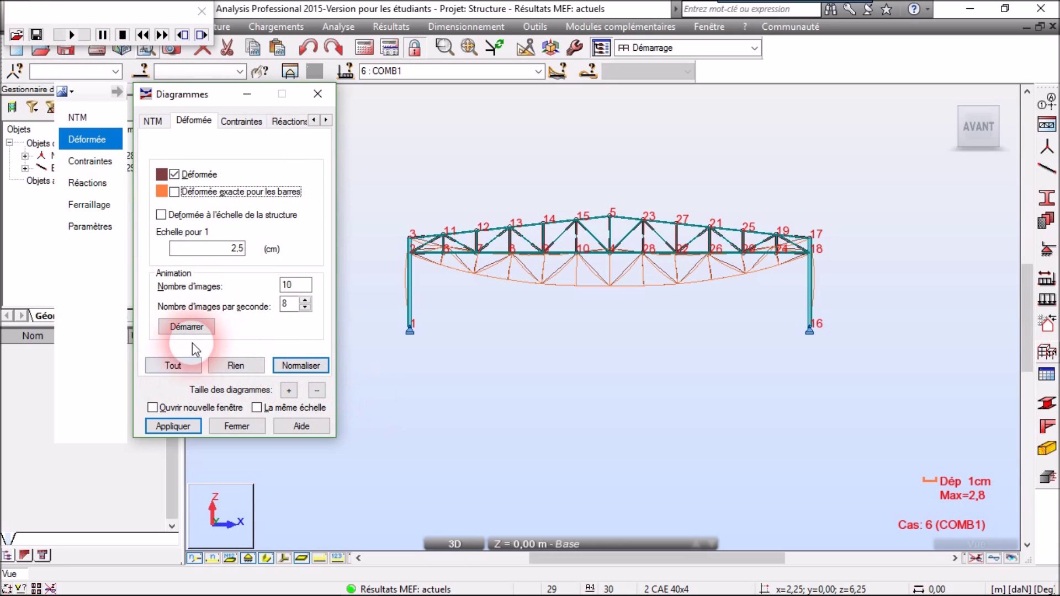
left_click(187, 327)
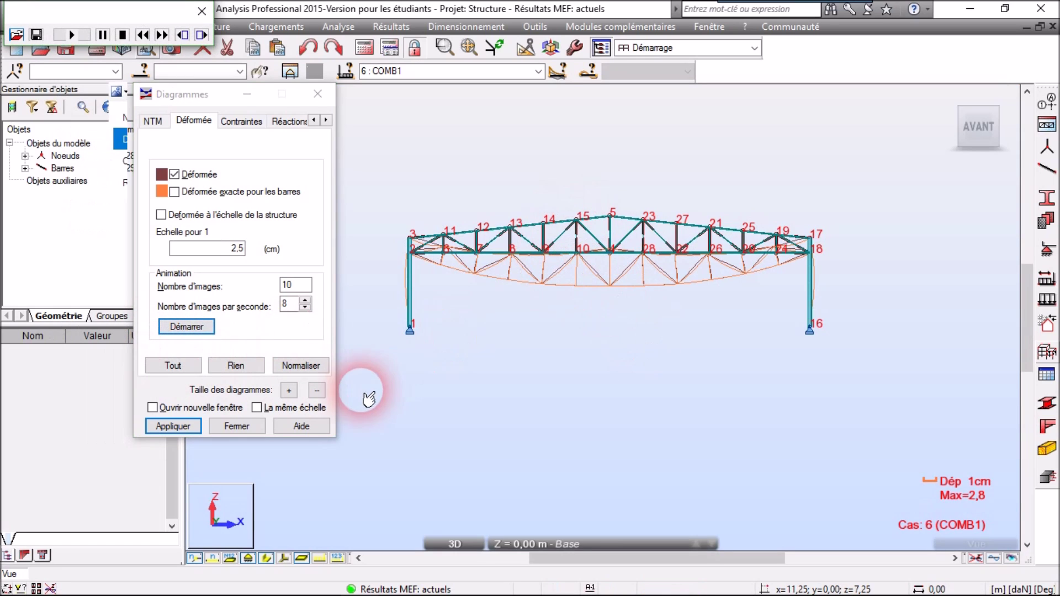
left_click(301, 365)
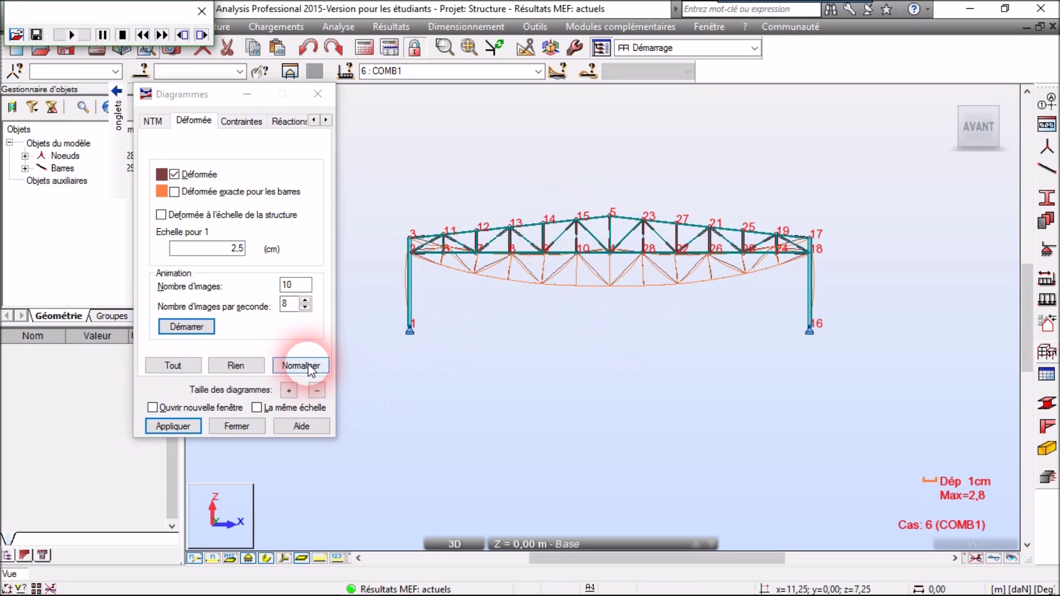
left_click(198, 427)
Turn off the deformed shape display and close the diagram settings and the animation controls
left_click(174, 174)
left_click(301, 366)
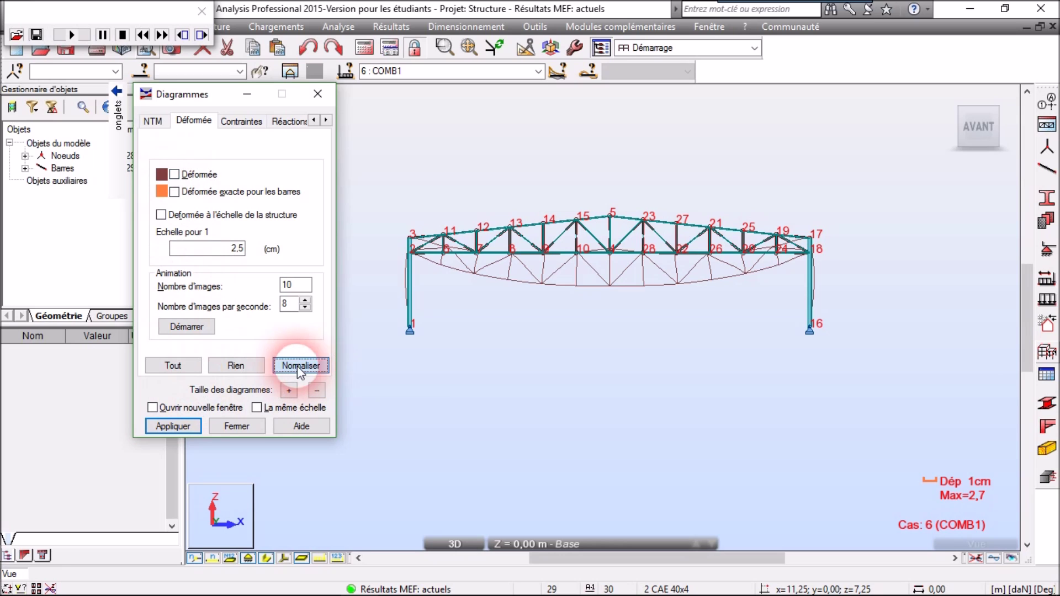
left_click(154, 121)
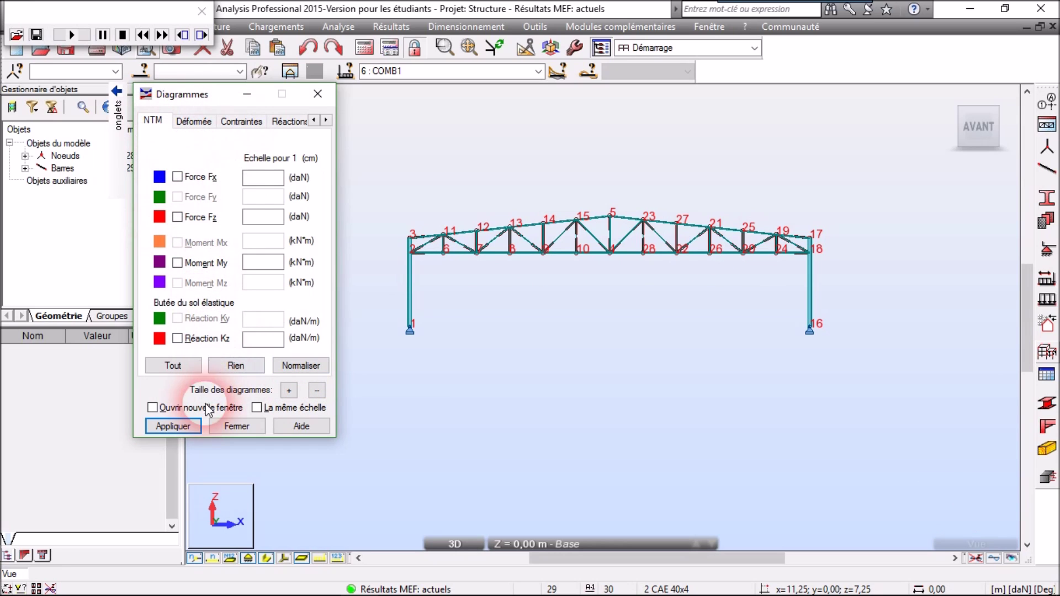
left_click(237, 427)
left_click(202, 35)
Open the steel bar design and set the verification option to Dimensionnement des familles
scroll(639, 292, "up", 3)
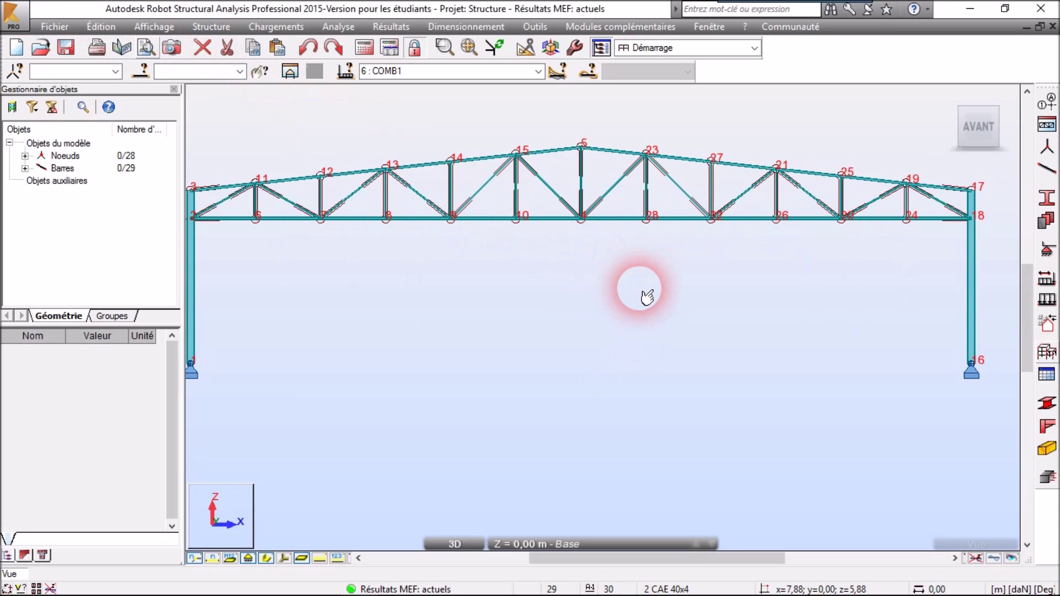
scroll(647, 297, "down", 3)
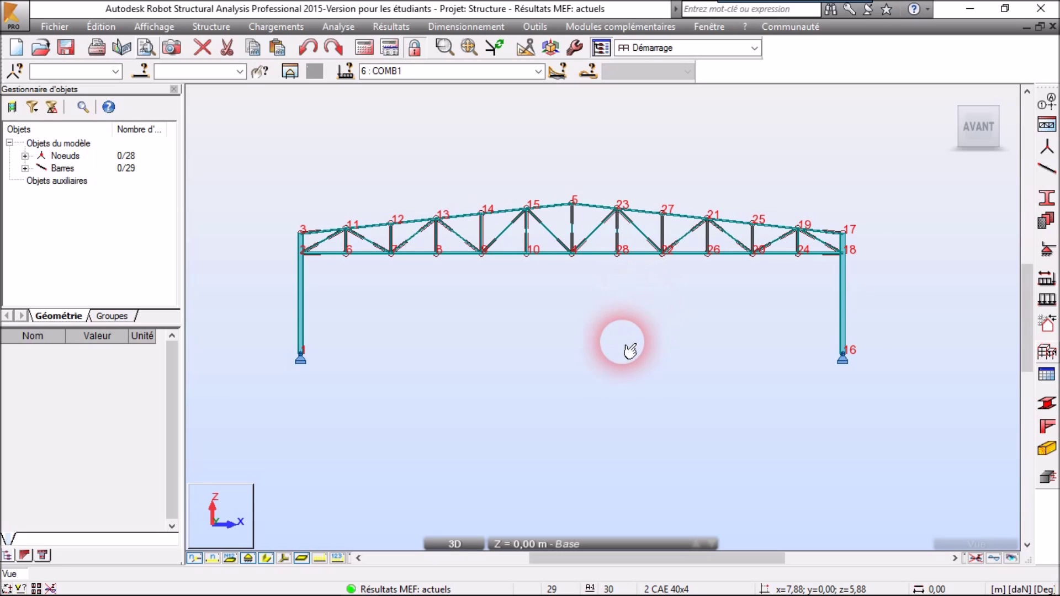
left_click(471, 26)
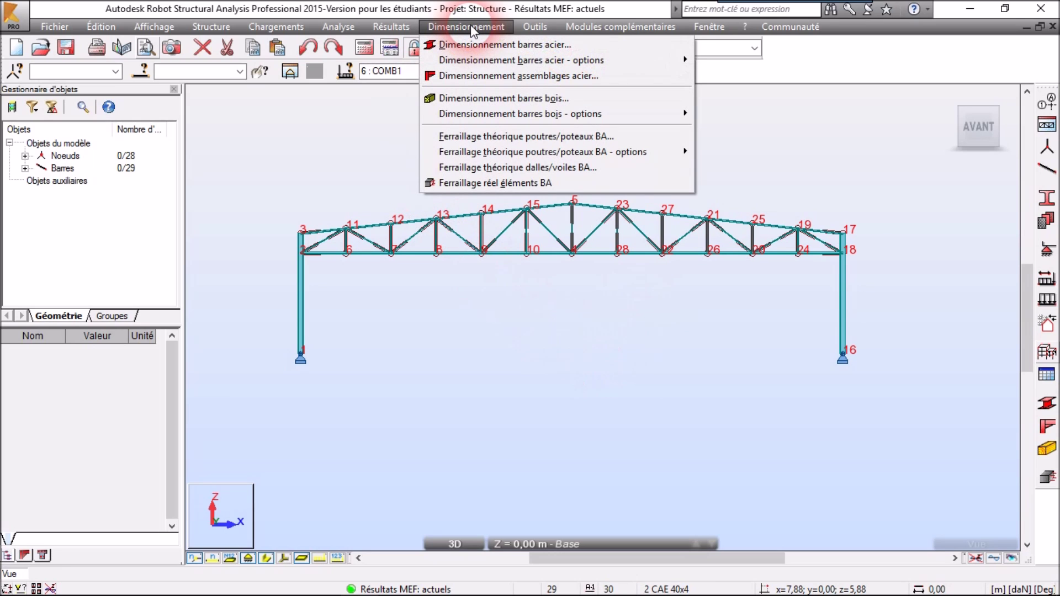
left_click(469, 45)
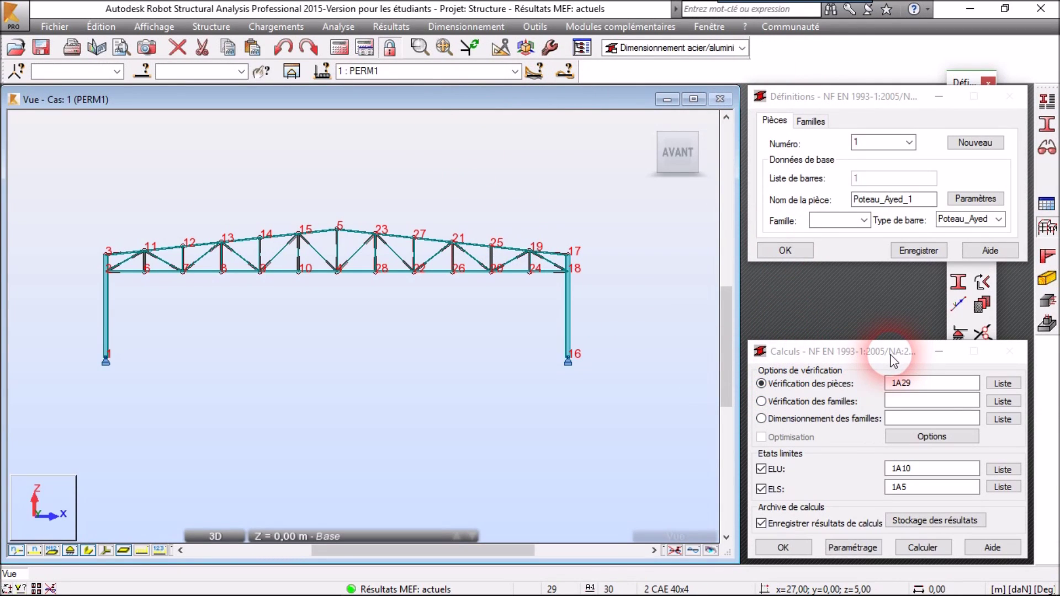
left_click_drag(868, 101, 872, 121)
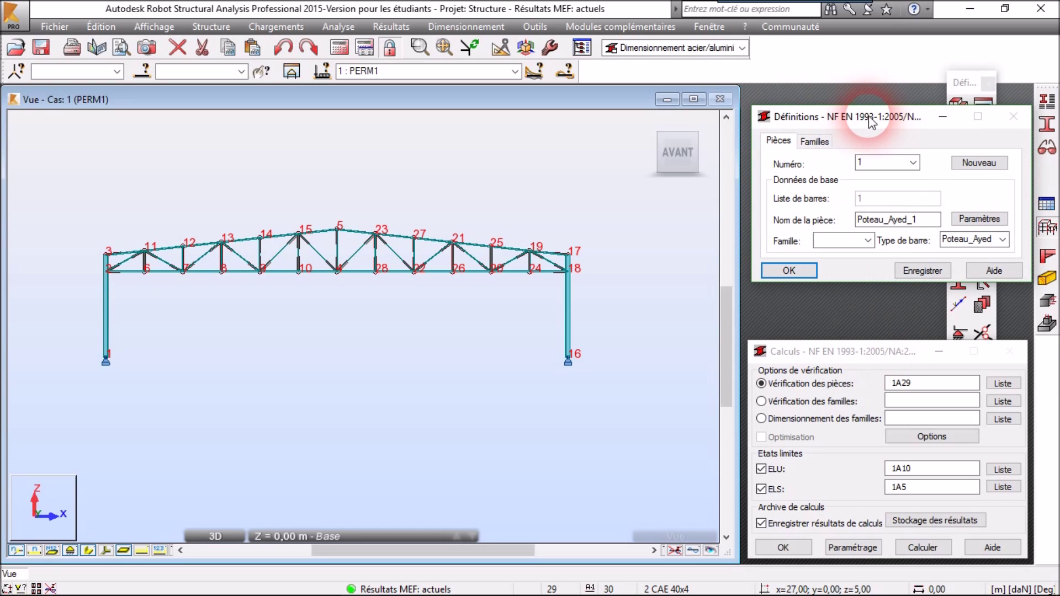
left_click(849, 420)
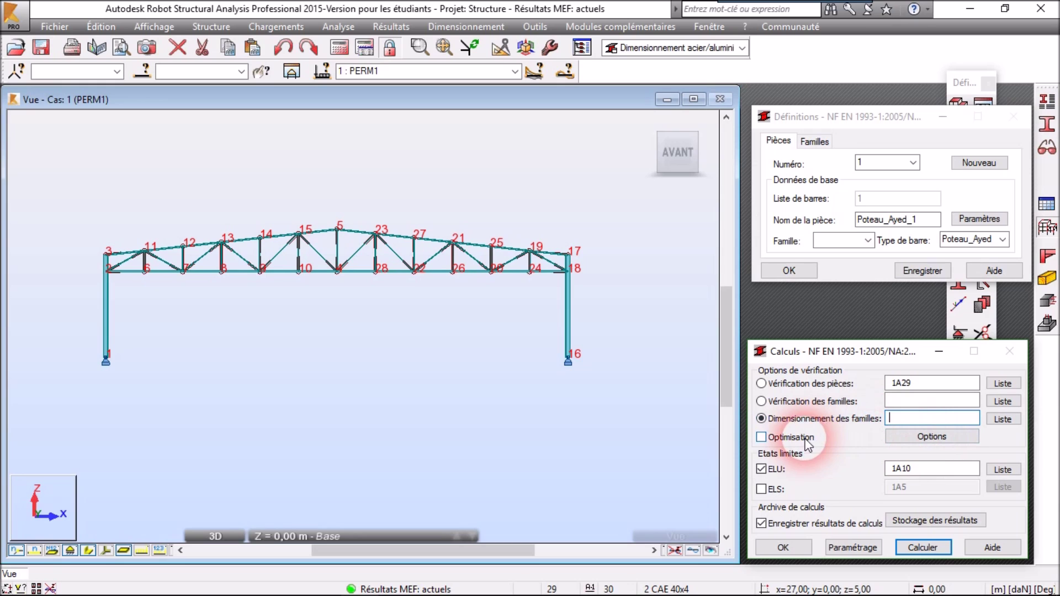
left_click(910, 436)
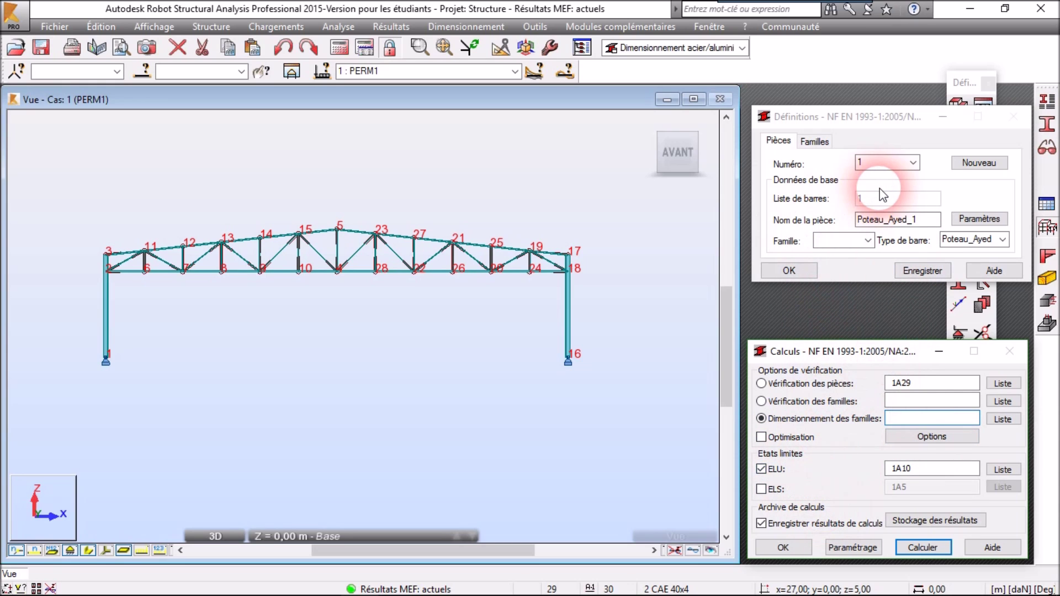
Create a new member family with number 1 in the family definitions
left_click(813, 142)
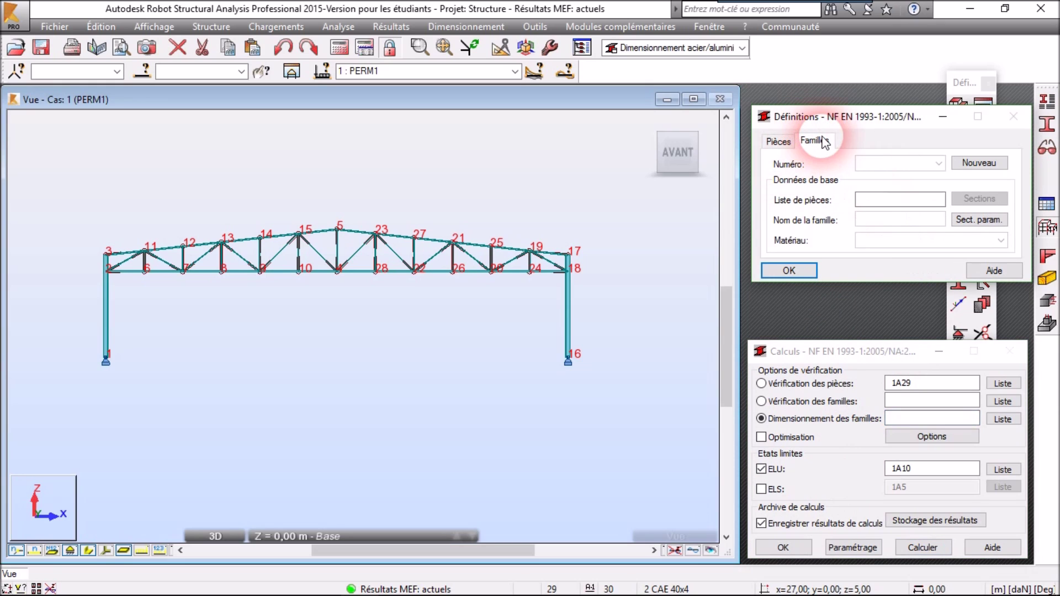
left_click(983, 164)
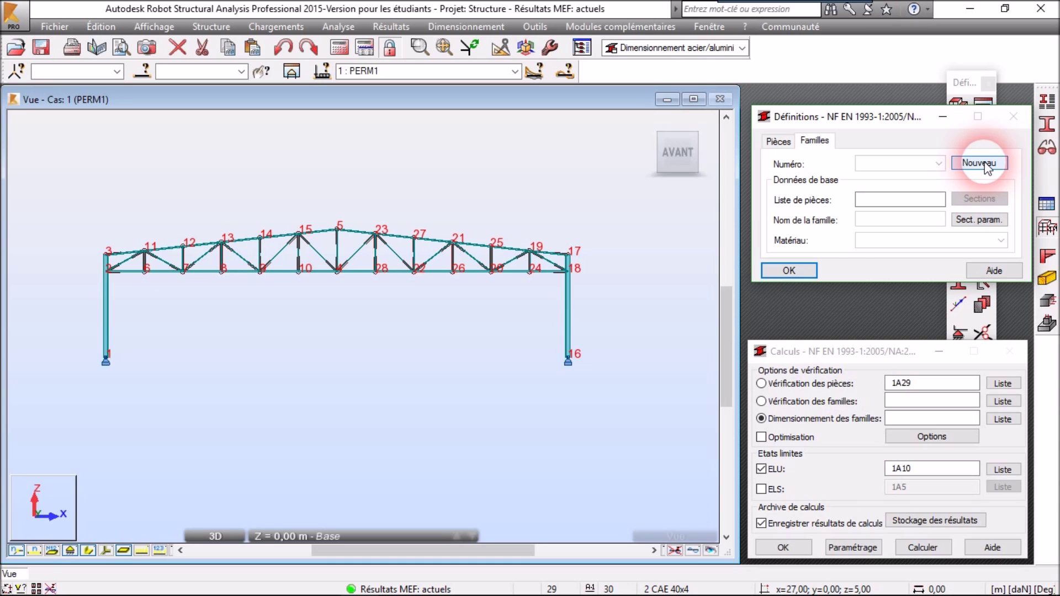
left_click(967, 165)
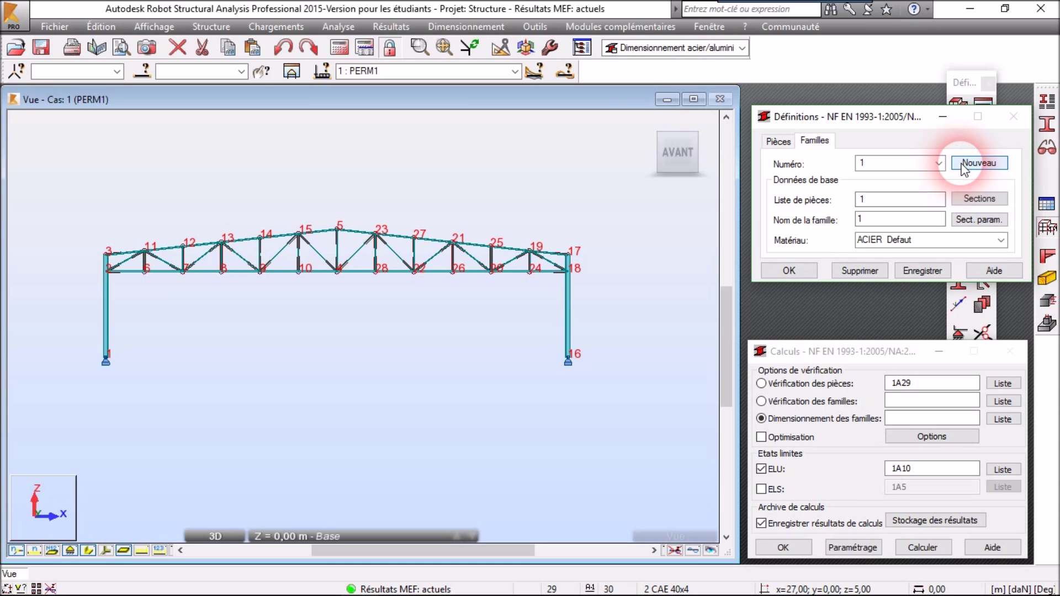
Consult the family list in the Word document and name family 1 with the Poteau prefix plus the author's surname
left_click(882, 203)
left_click(874, 219)
left_click_drag(880, 223, 849, 228)
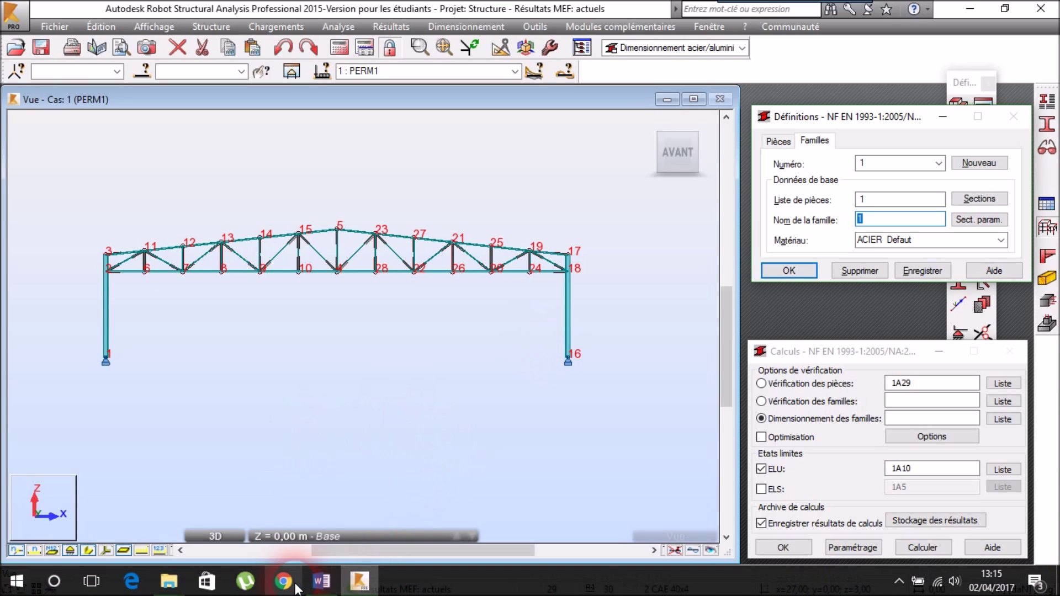
left_click(322, 581)
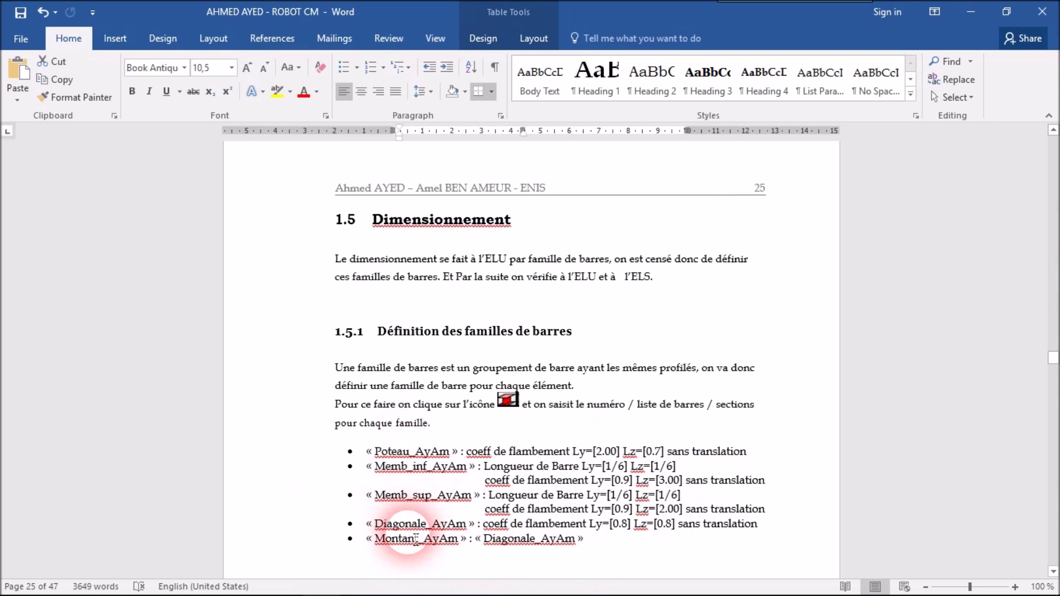
left_click(965, 11)
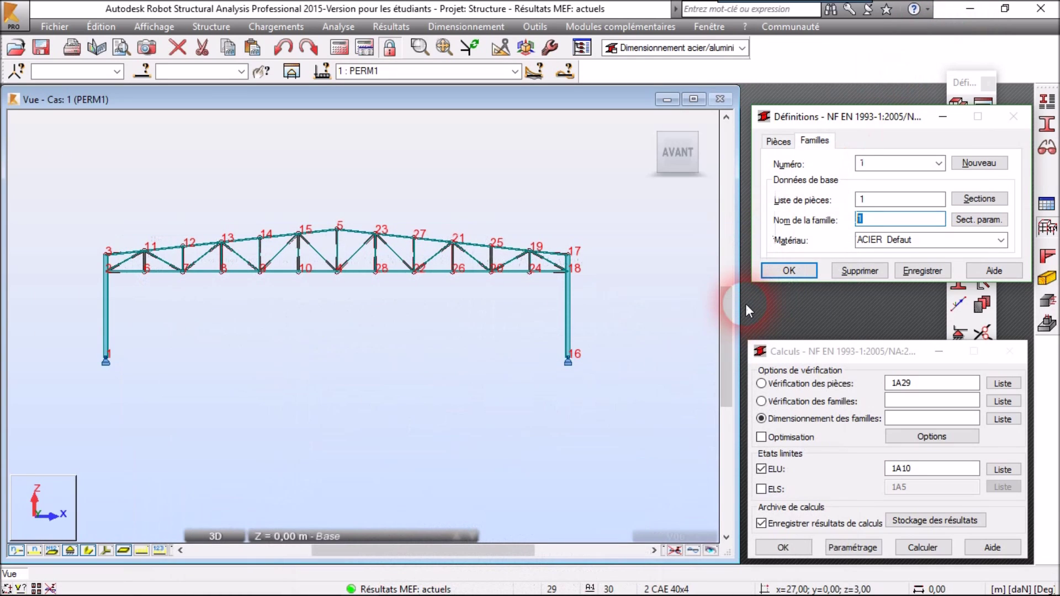
type("Pore")
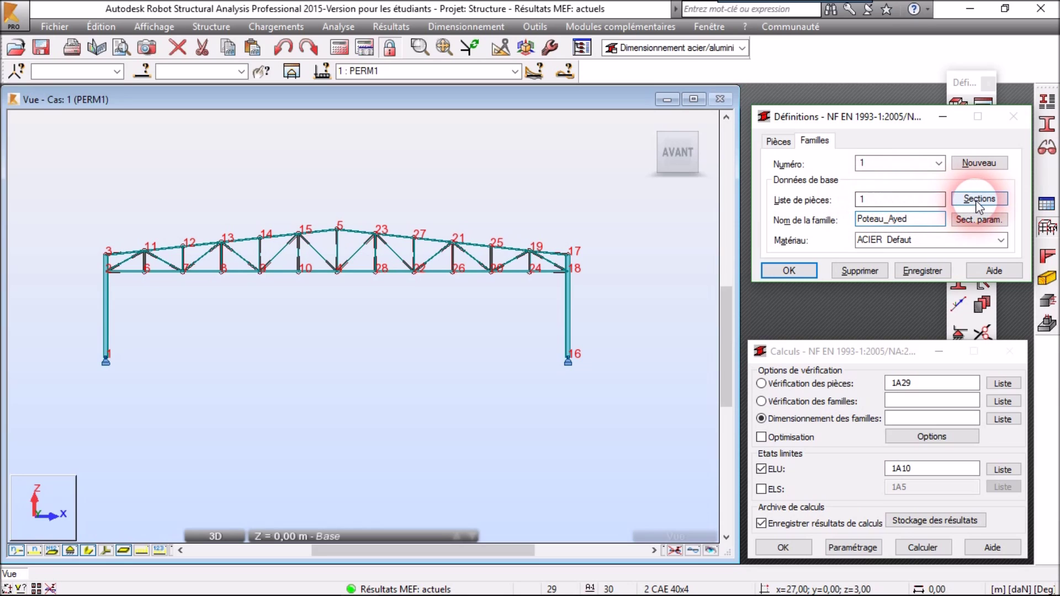
Replace family 1's member list with the two columns, members 1 and 16, and save the family
left_click(895, 205)
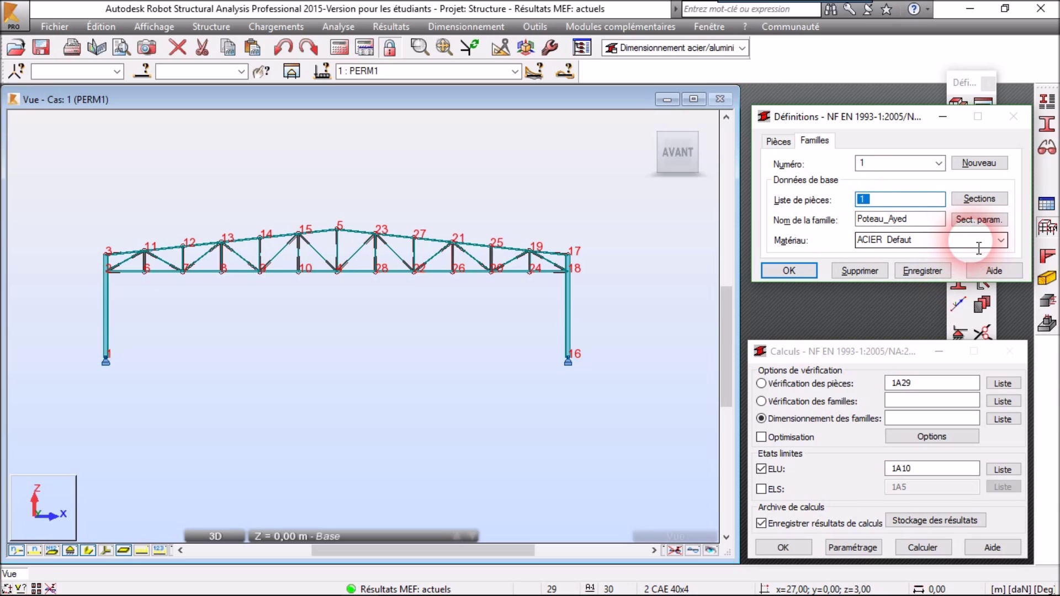
key("BackSpace")
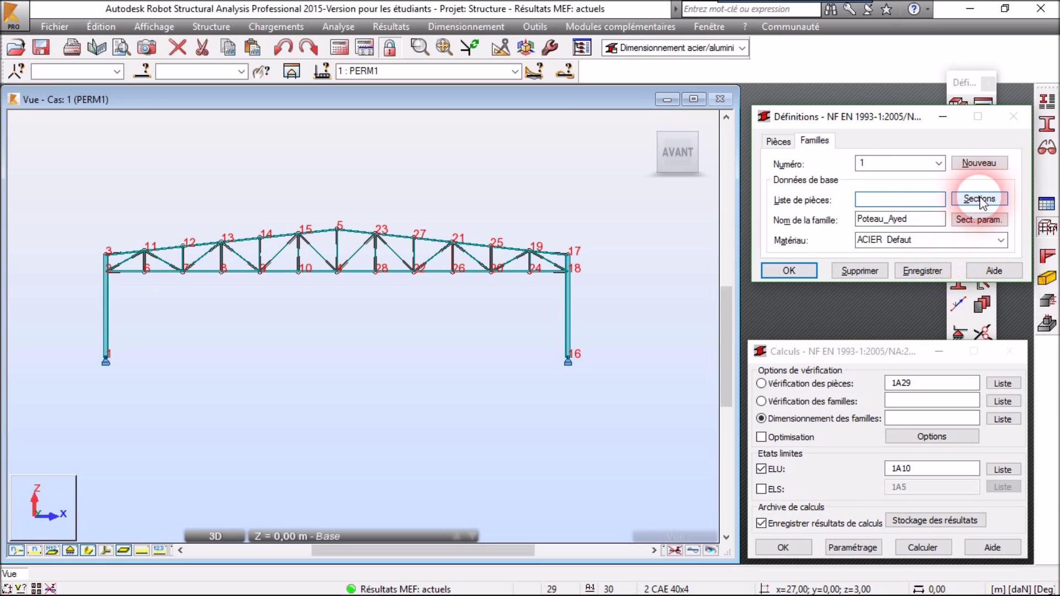
left_click(106, 305)
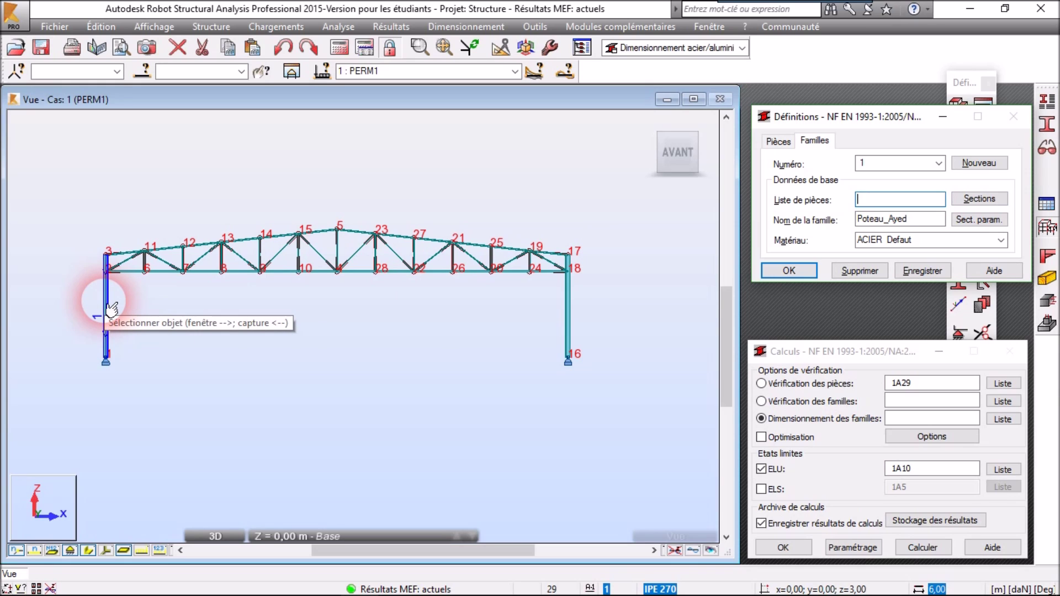
left_click(111, 307)
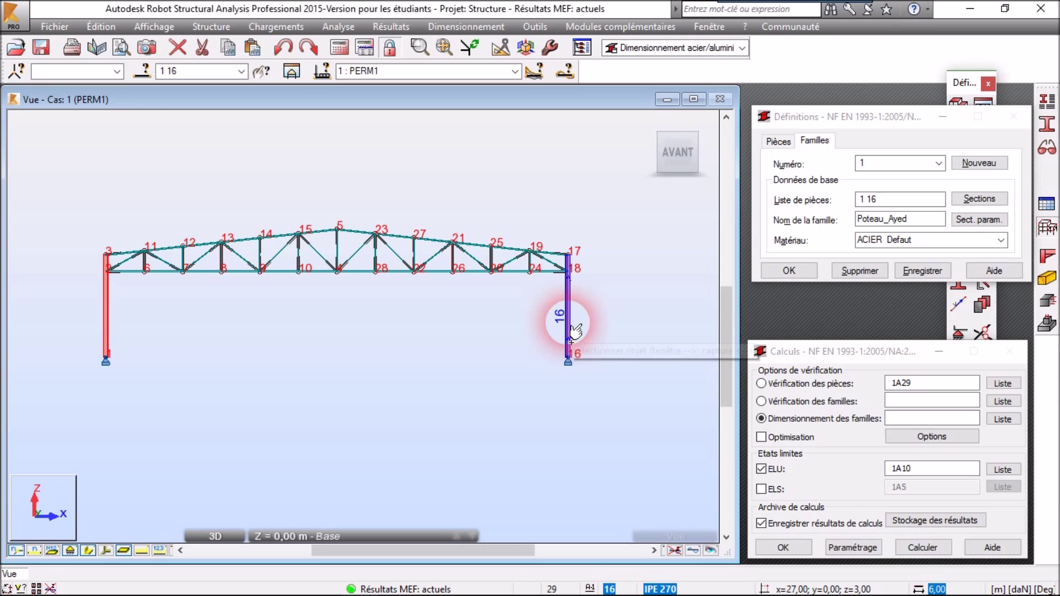
left_click(904, 274)
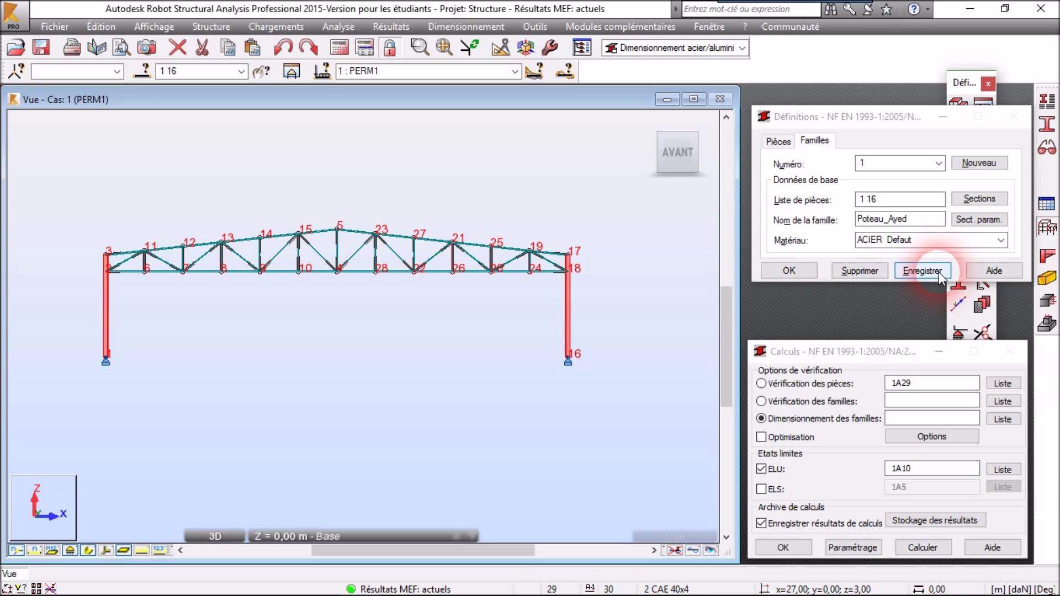
left_click(967, 198)
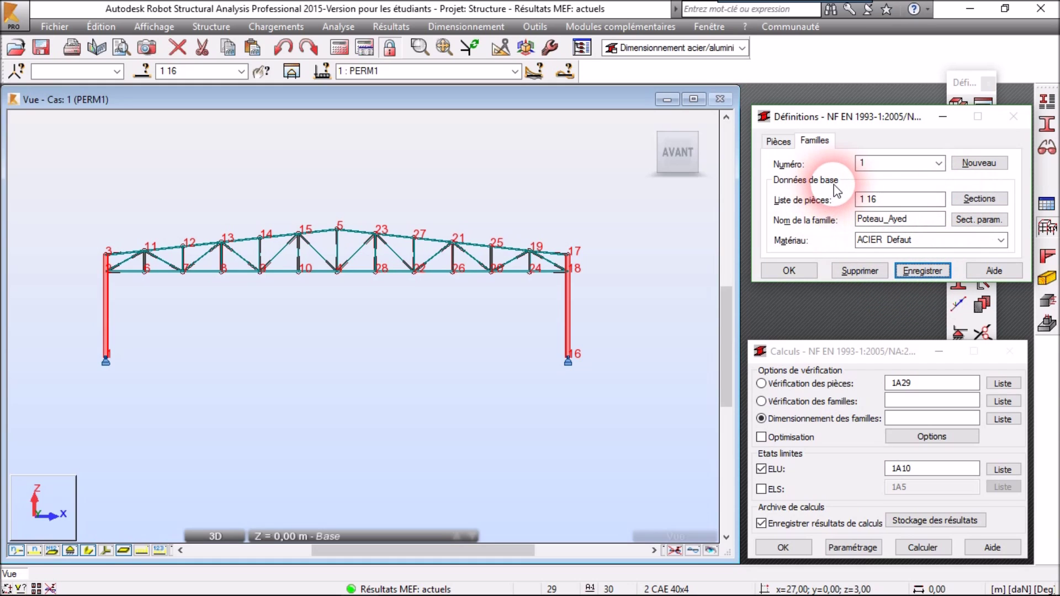
Open the buckling parameters of the Poteau bar type that carries the author's surname, from the bar type list
left_click(1048, 102)
left_click_drag(895, 95, 674, 95)
mouse_move(694, 226)
left_mouse_down()
mouse_move(755, 233)
mouse_move(678, 233)
left_mouse_up()
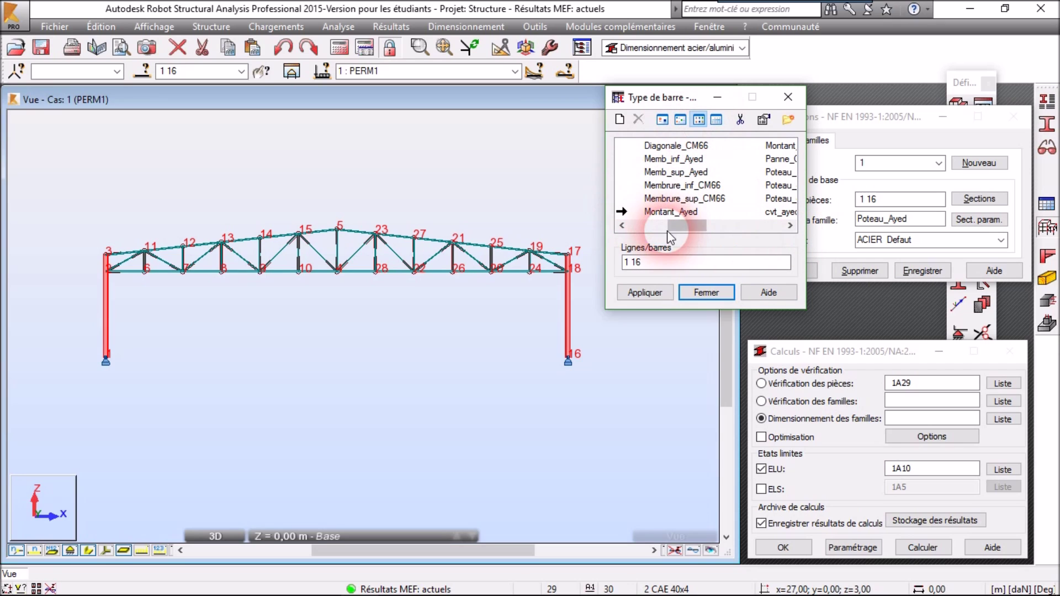
left_click_drag(670, 227, 718, 234)
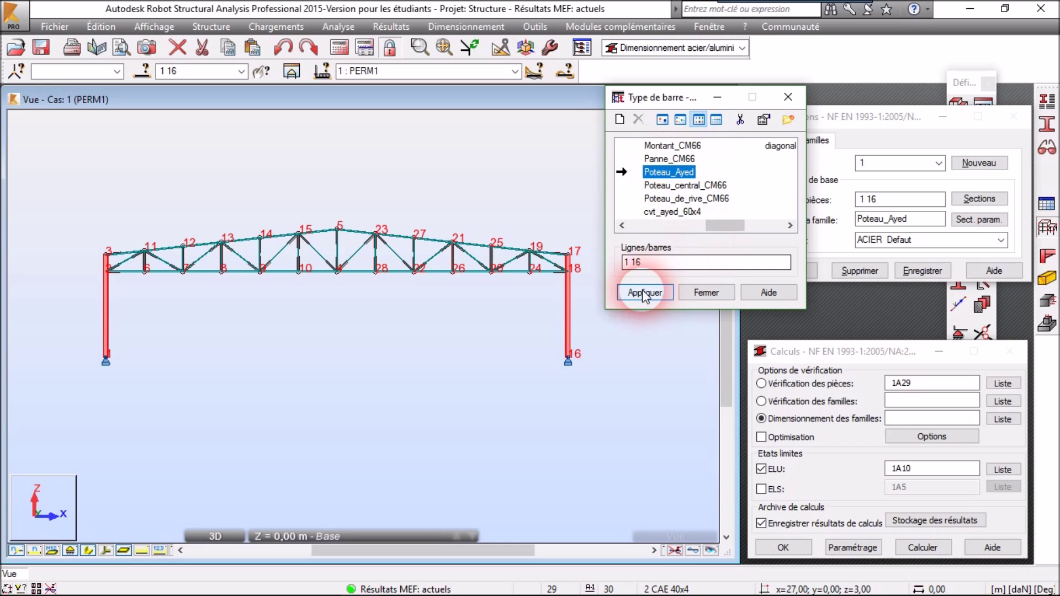
double_click(669, 173)
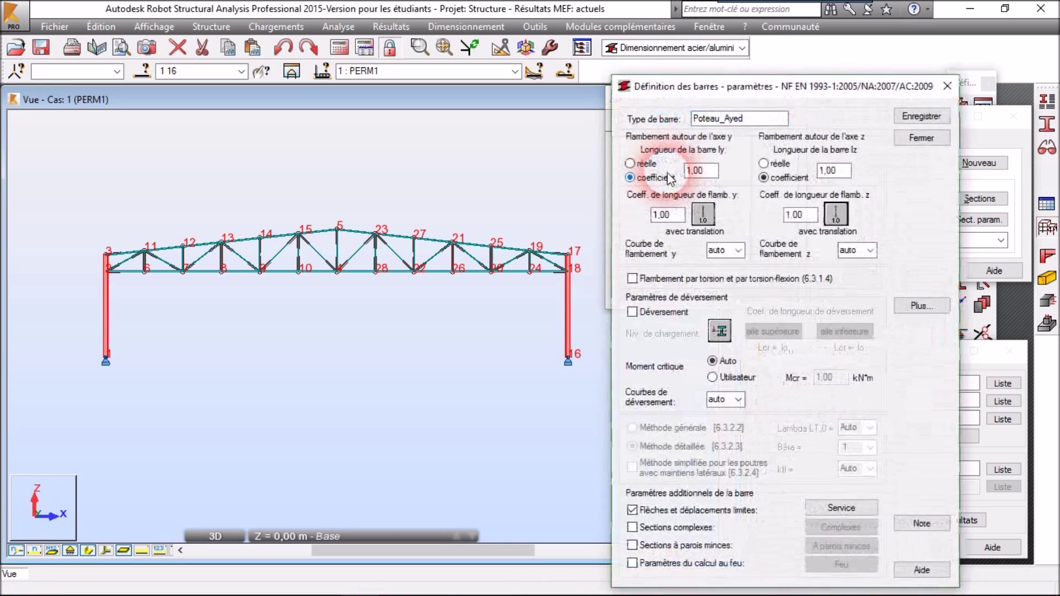
left_click_drag(602, 130, 351, 38)
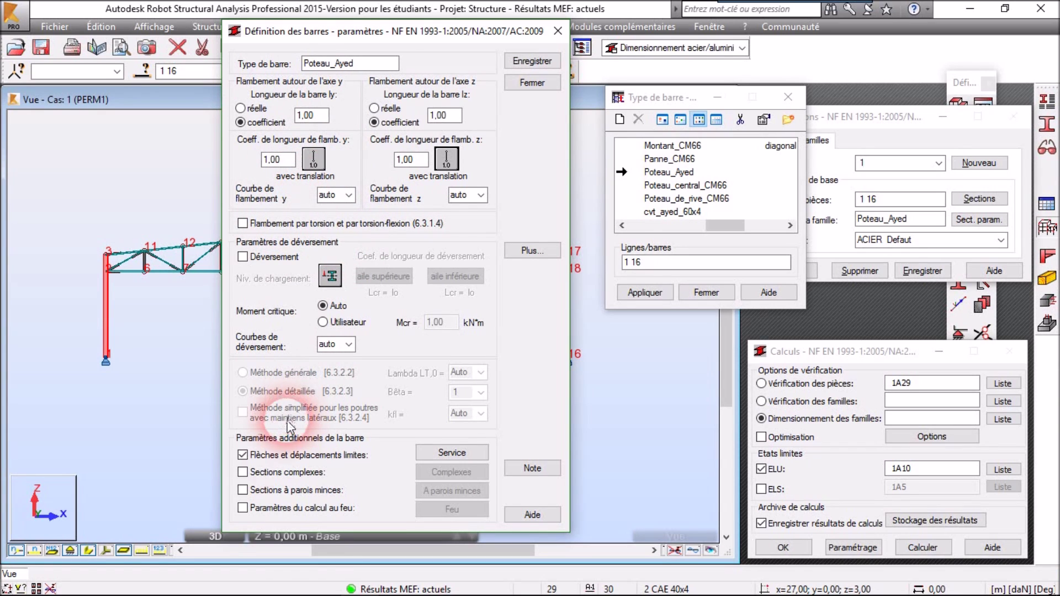
Consult the Word document and set the Poteau type's buckling without translation, coefficient 2.0 about y and 0.7 about z
left_click(322, 581)
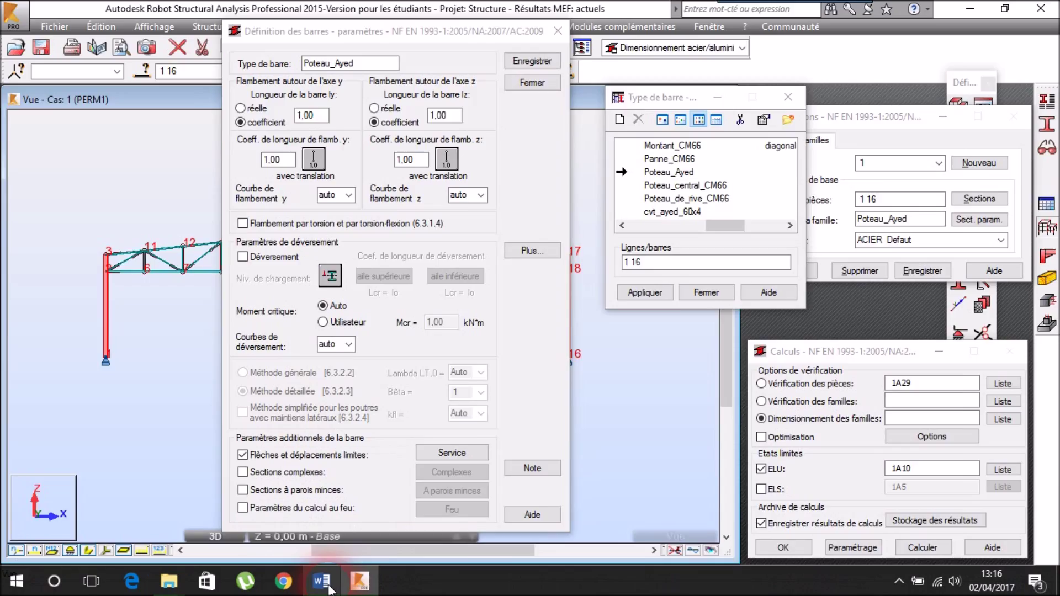
left_click(326, 583)
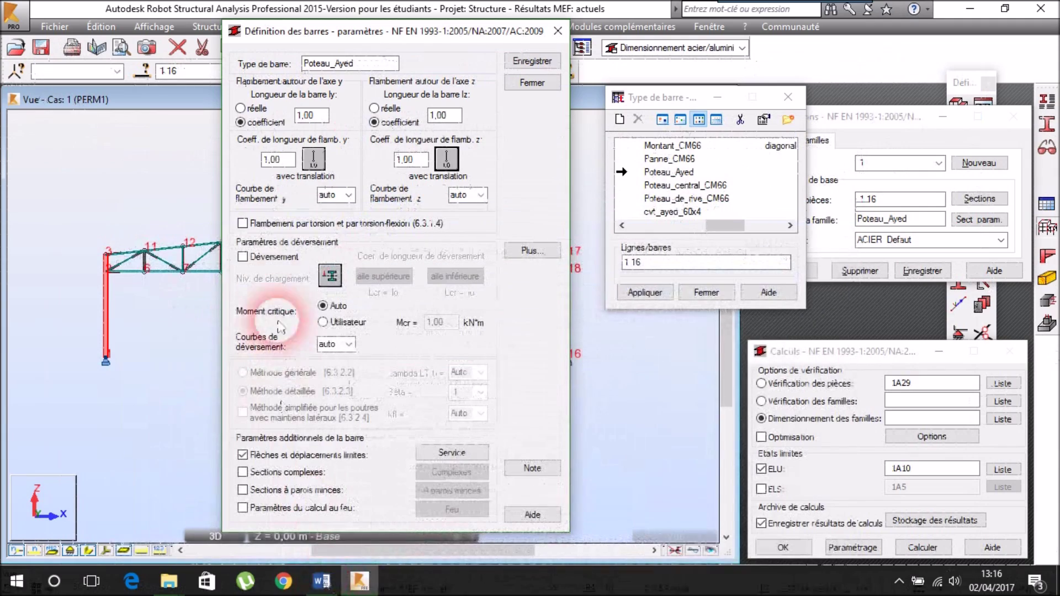
left_click(305, 169)
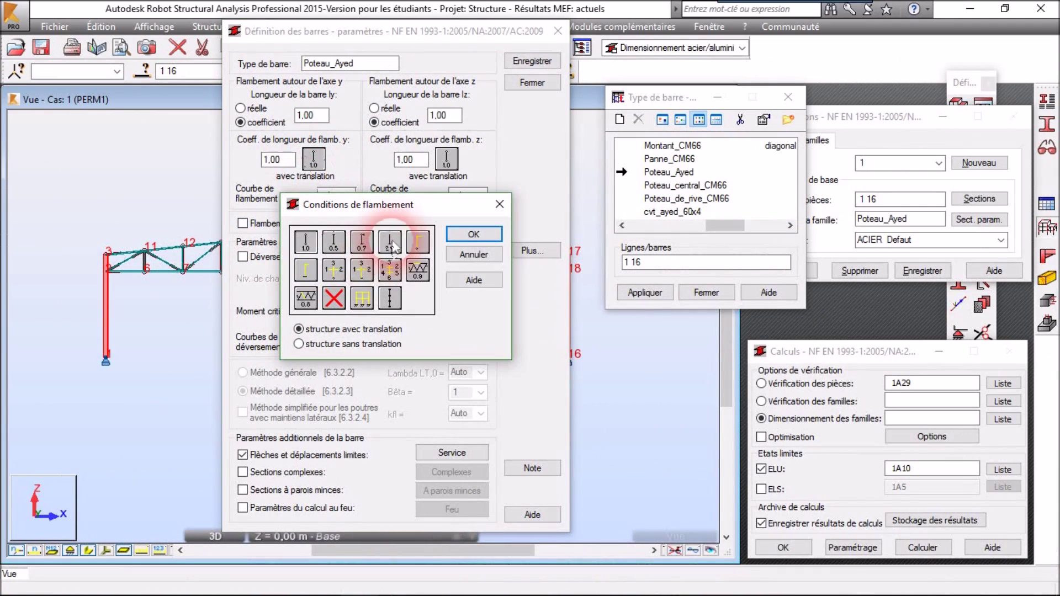
left_click(340, 346)
left_click(469, 232)
left_click(445, 163)
left_click(341, 344)
left_click(474, 234)
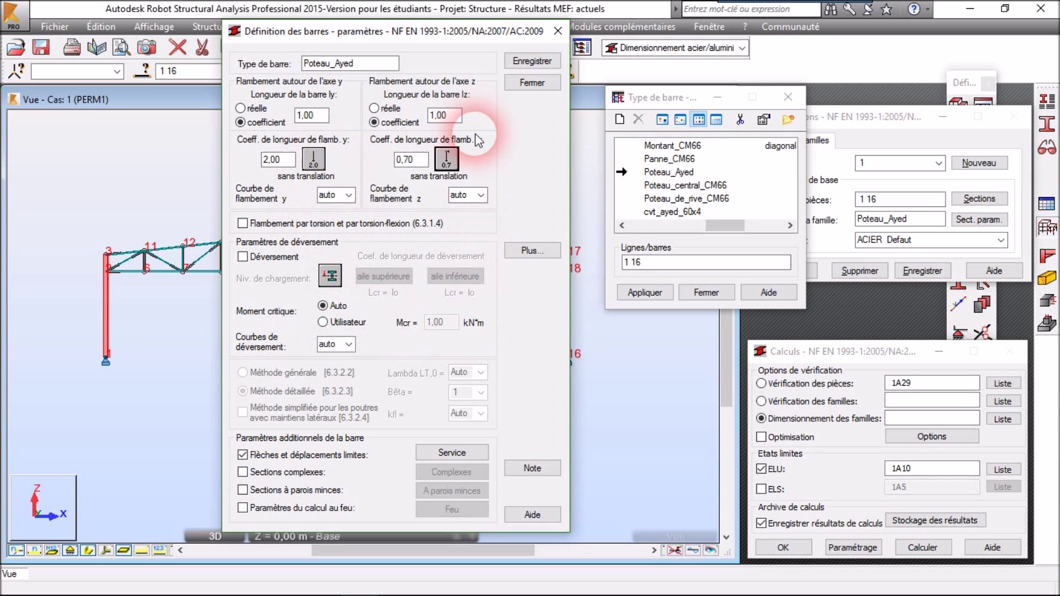
Save the Poteau bar type over the existing one and leave the bar type definitions
left_click(520, 61)
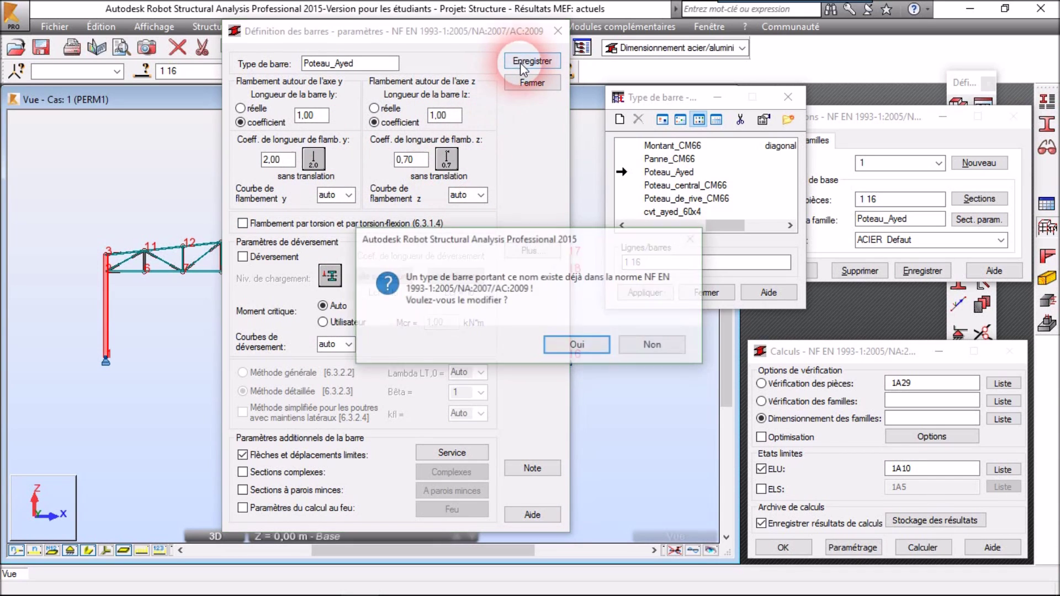
left_click(566, 346)
left_click(525, 84)
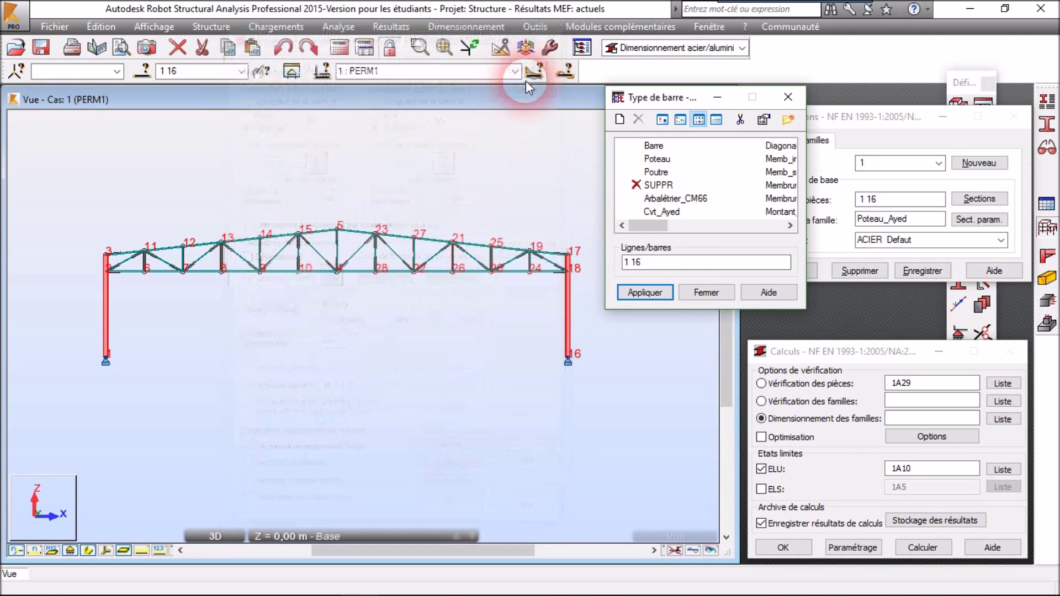
mouse_move(659, 224)
left_mouse_down()
mouse_move(751, 225)
mouse_move(660, 226)
left_mouse_up()
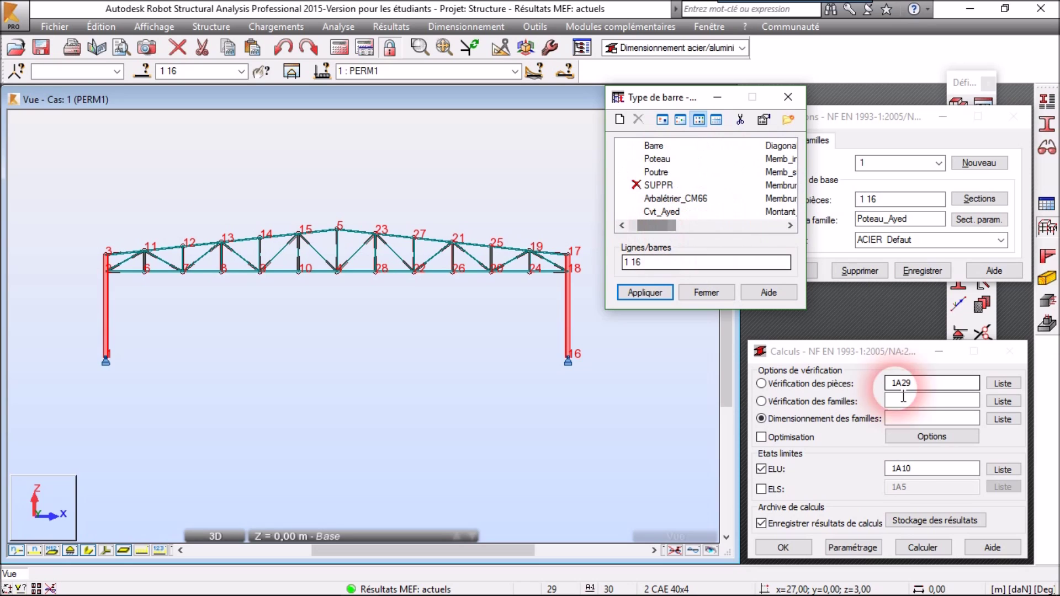
left_click(706, 291)
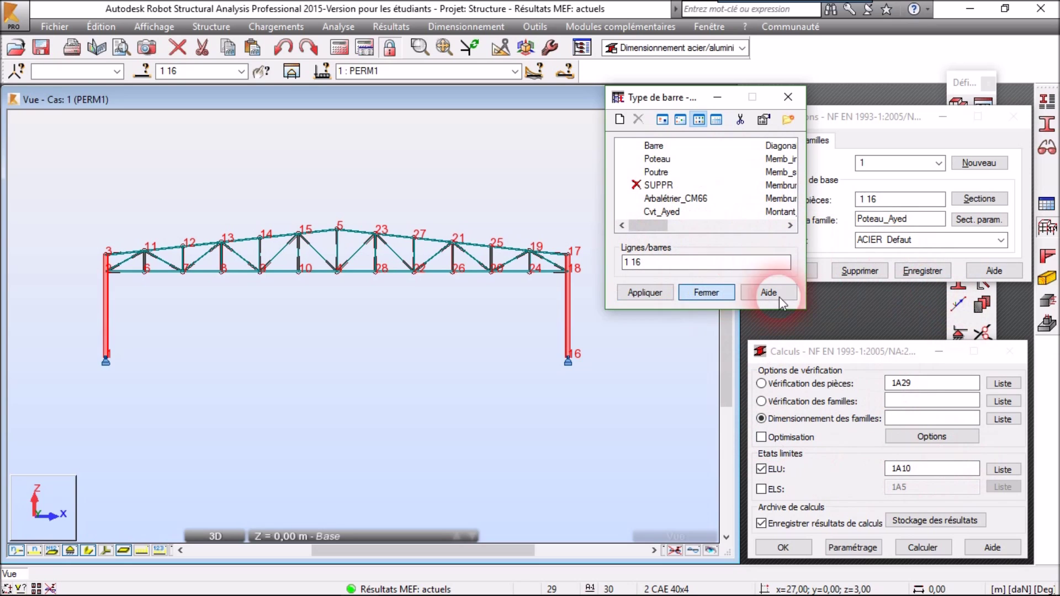
Create family number 2 and name it with the Memb_Inf prefix plus the author's surname
left_click(975, 165)
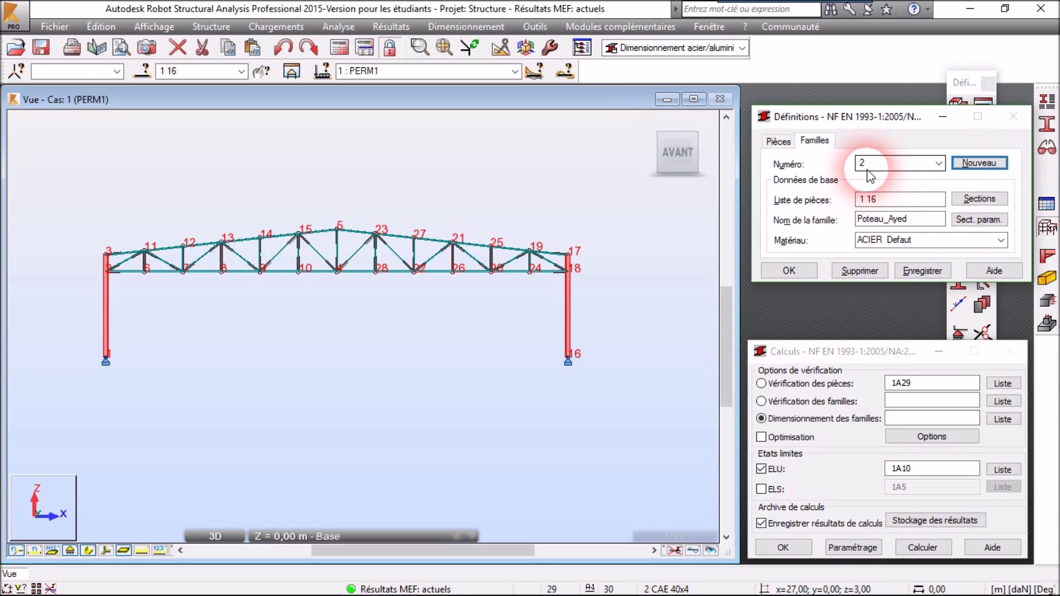
left_click(884, 223)
left_click_drag(883, 223, 833, 226)
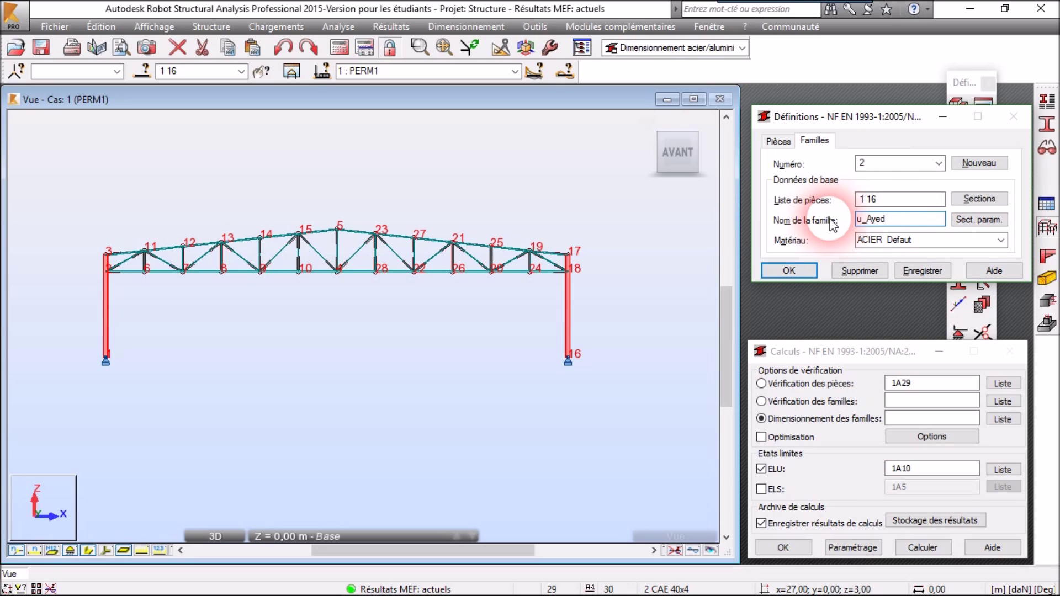
type("Memb_Inf")
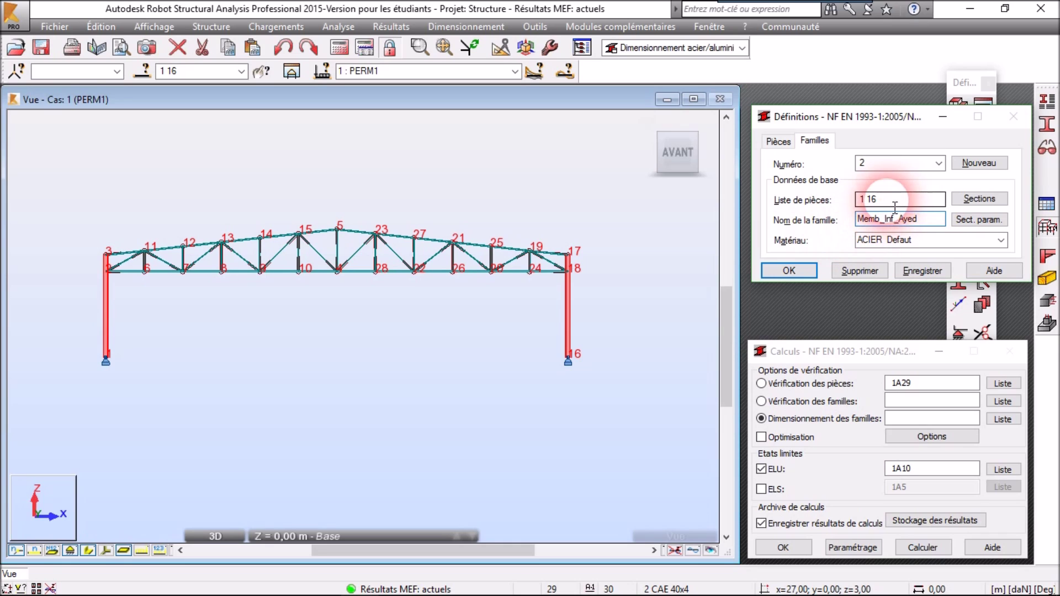
Replace family 2's member list with the two lower chord members picked in the truss view
left_click_drag(878, 200, 860, 200)
left_click(238, 305)
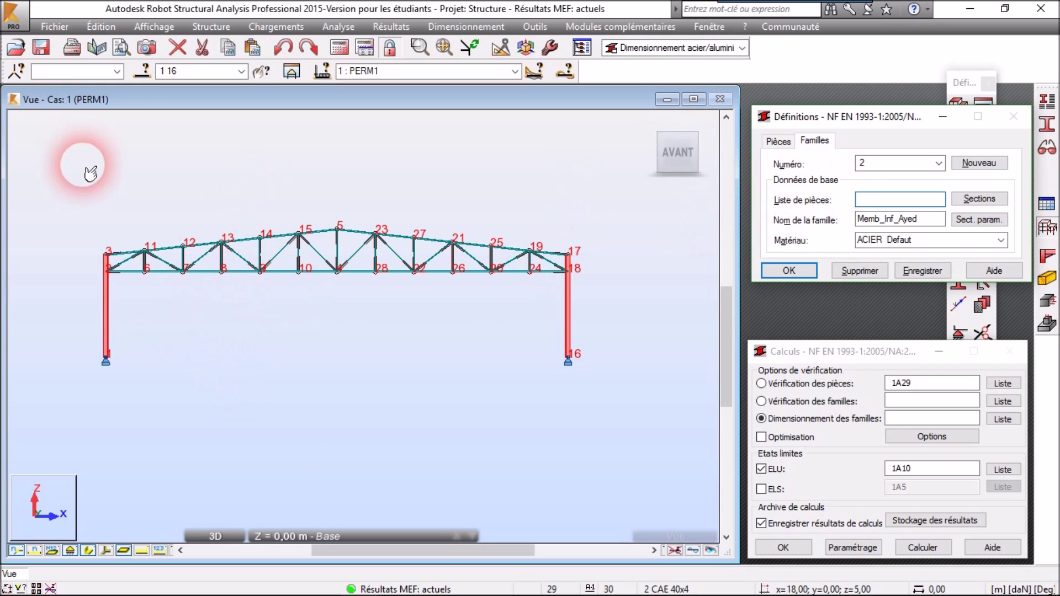
left_click(211, 280)
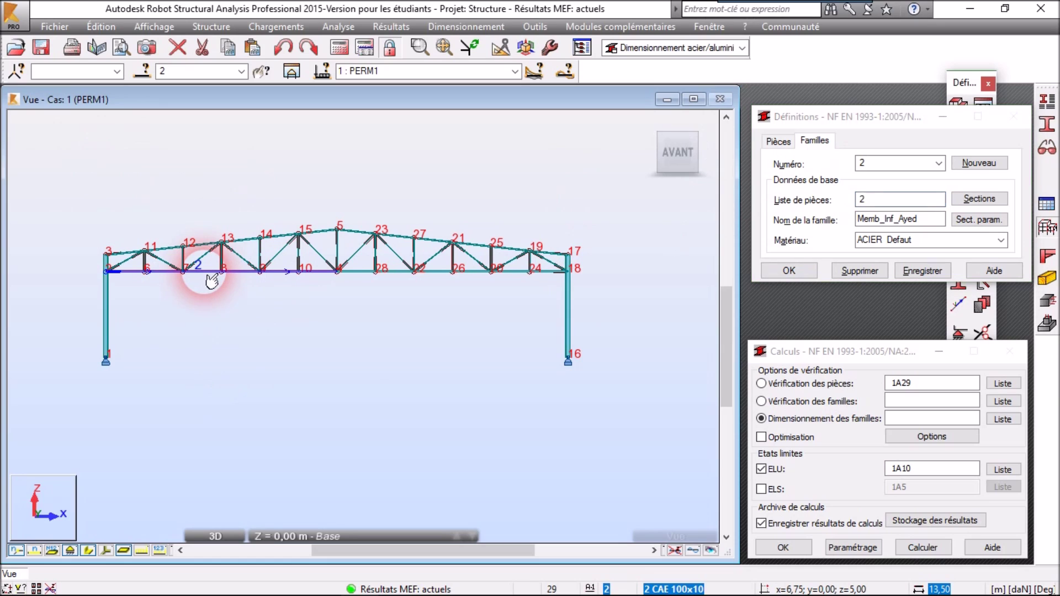
left_click(445, 280)
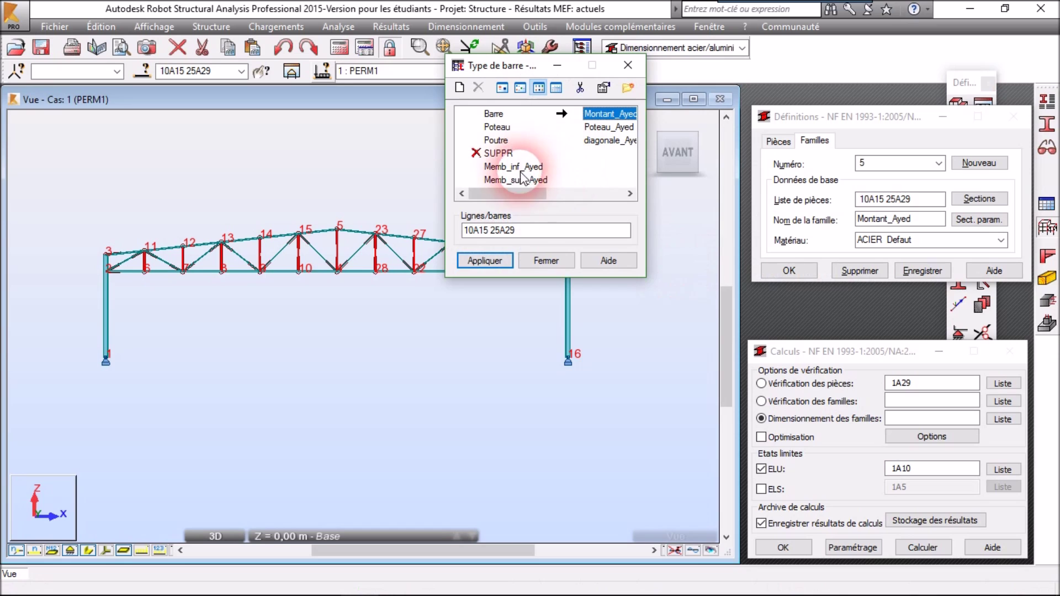
Check the Montant bar type's buckling parameters, apply the type to members 10A15 25A29, and clear the selection
left_click_drag(554, 199, 525, 207)
double_click(608, 114)
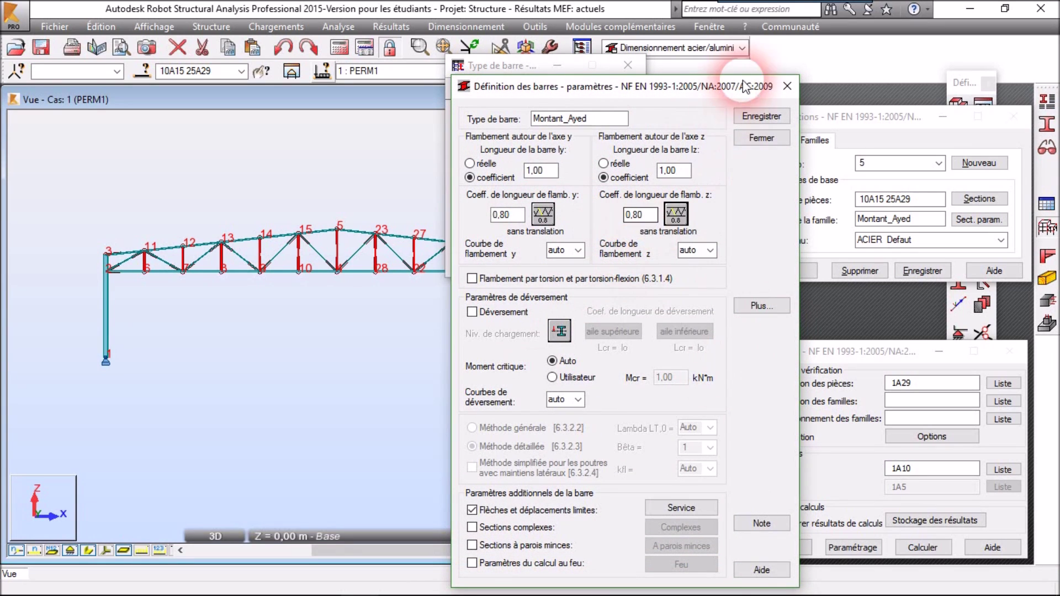
left_click(761, 138)
left_click(485, 260)
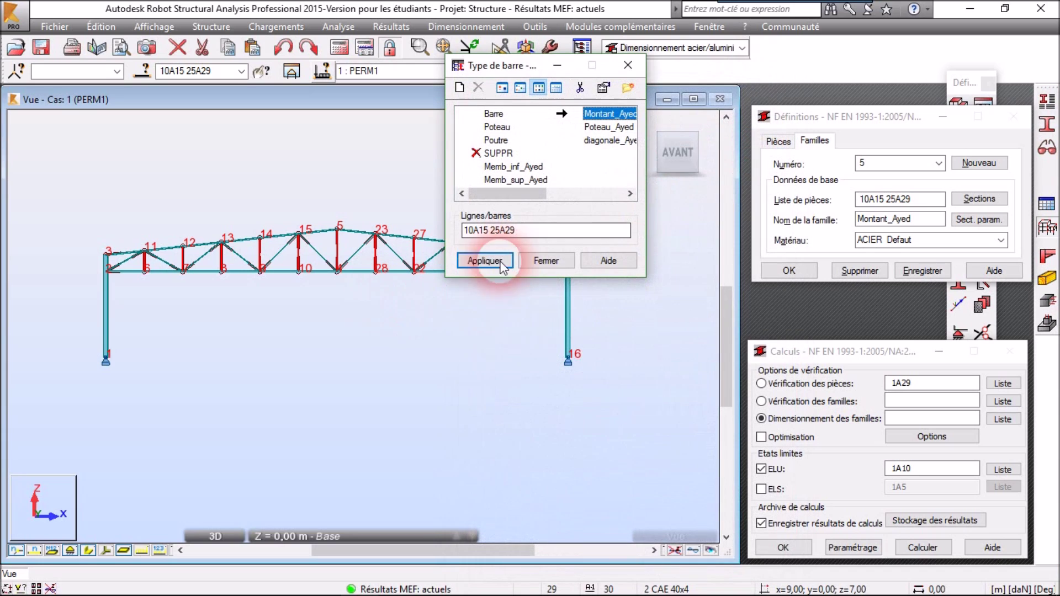
left_click(541, 261)
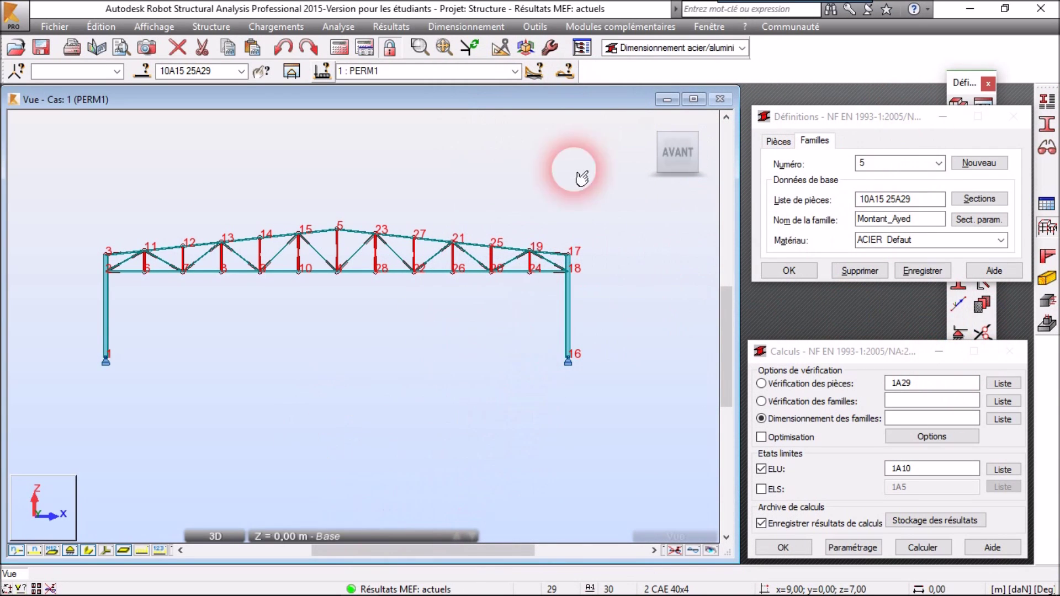
left_click(312, 366)
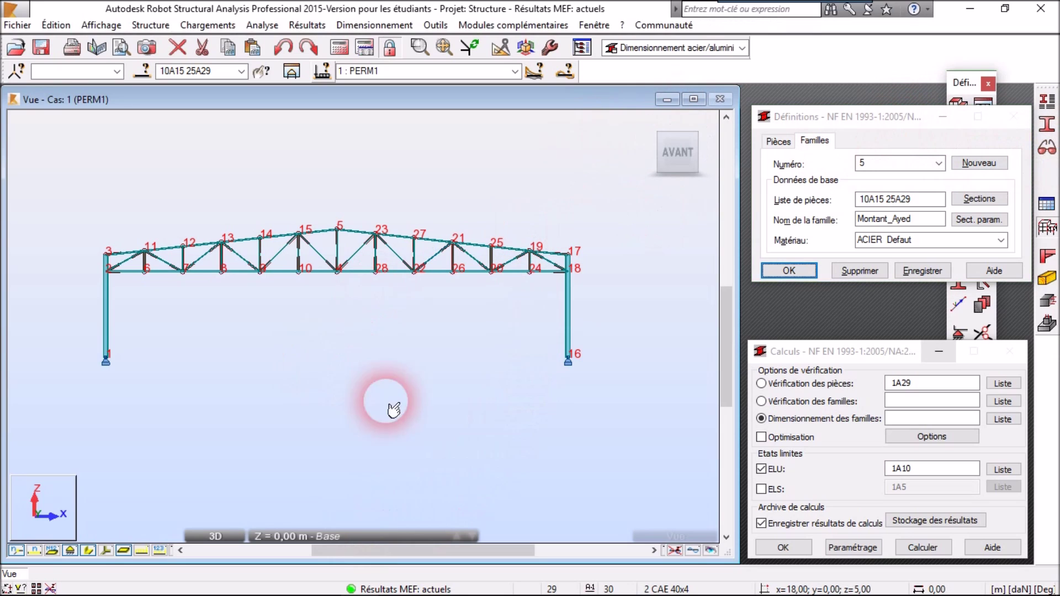
Enable optimisation by weight (Poids) for the family design calculation
left_click(851, 352)
left_click_drag(866, 359, 867, 339)
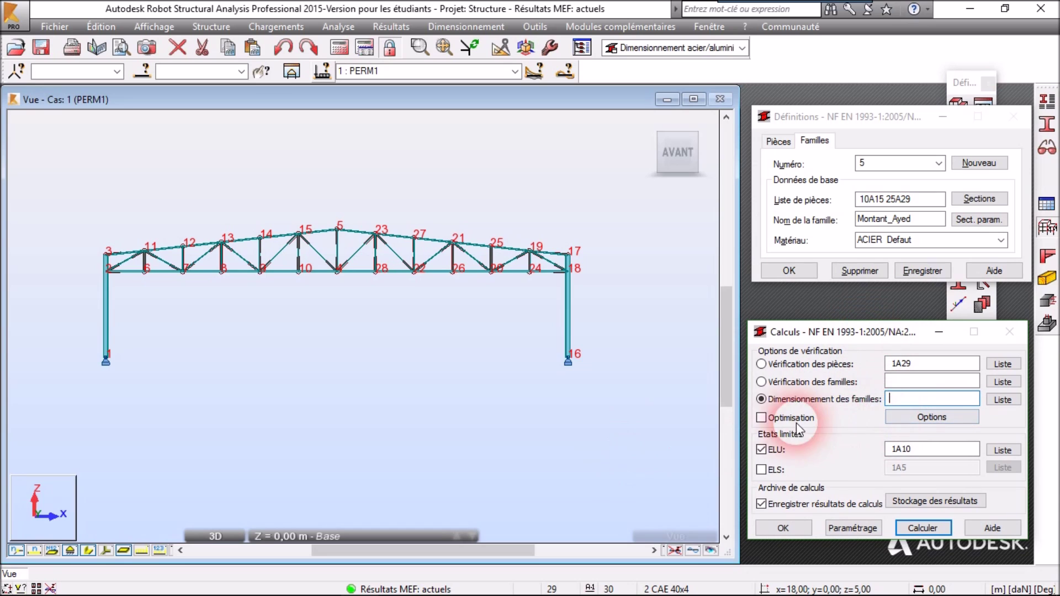
left_click(931, 418)
left_click(762, 385)
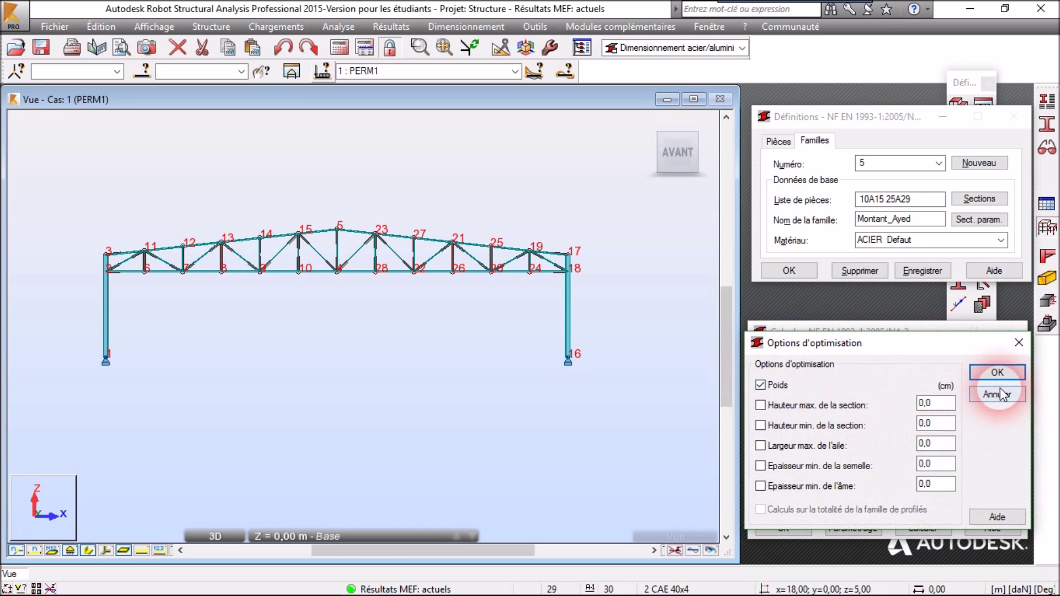
left_click(998, 370)
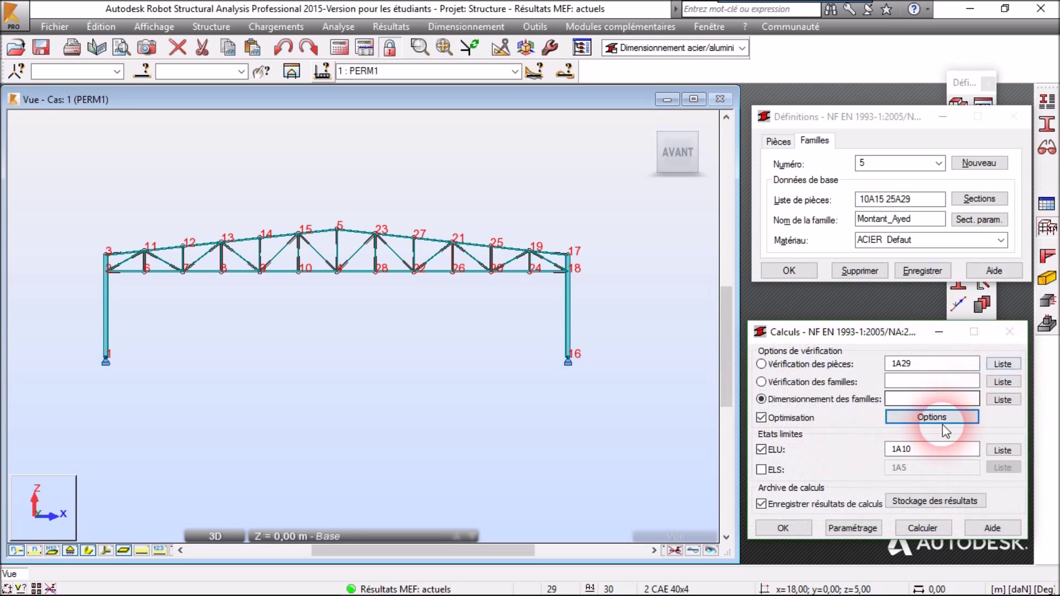
Set the families to design to all five families, 1A5
left_click(991, 400)
left_click_drag(871, 309, 806, 249)
left_click_drag(836, 434, 849, 364)
left_click(857, 338)
left_click(808, 491)
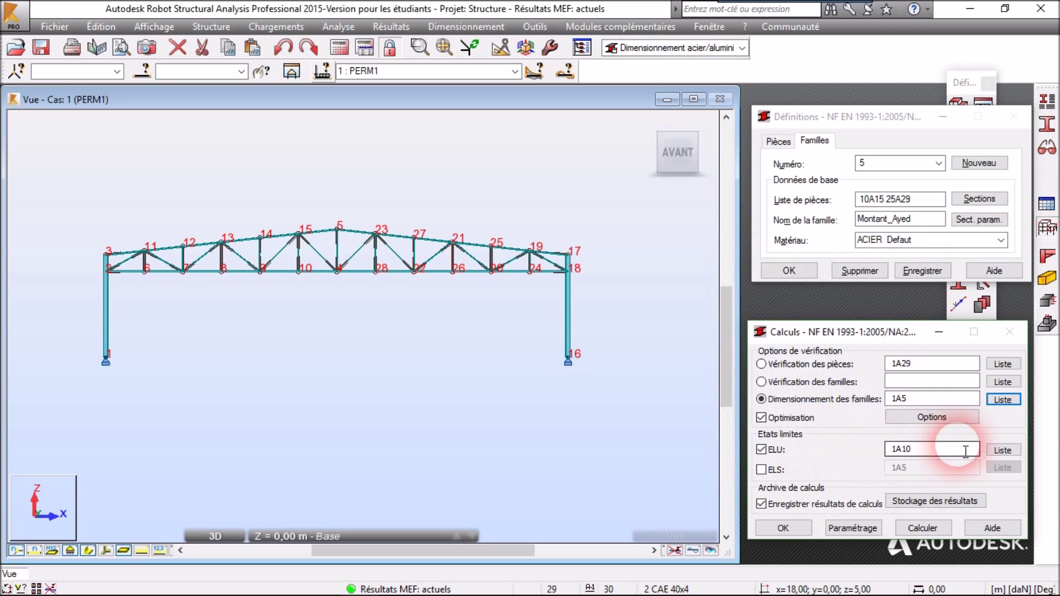
Replace the ELU limit state case list with the combinations COMB1 to COMB5, cases 6A10
left_click(1002, 450)
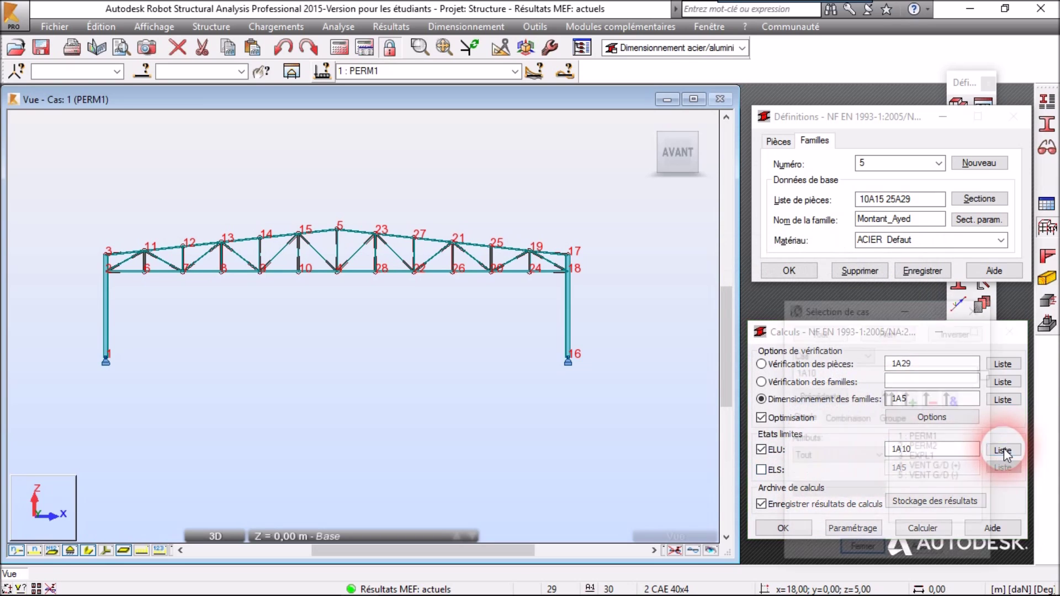
left_click_drag(839, 307, 829, 259)
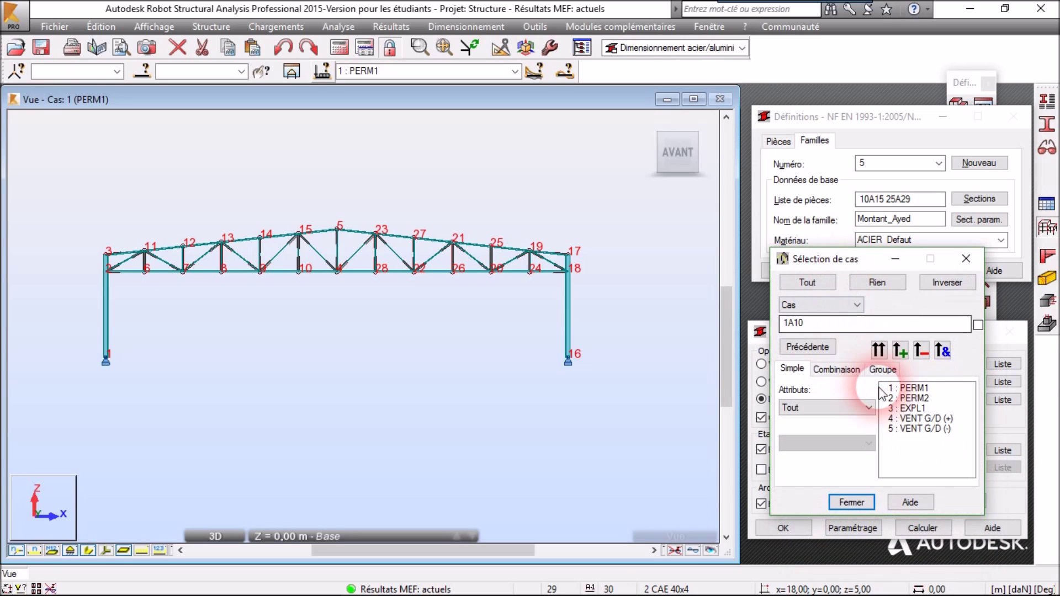
left_click(836, 368)
left_click_drag(819, 327, 779, 330)
left_click_drag(950, 427, 932, 390)
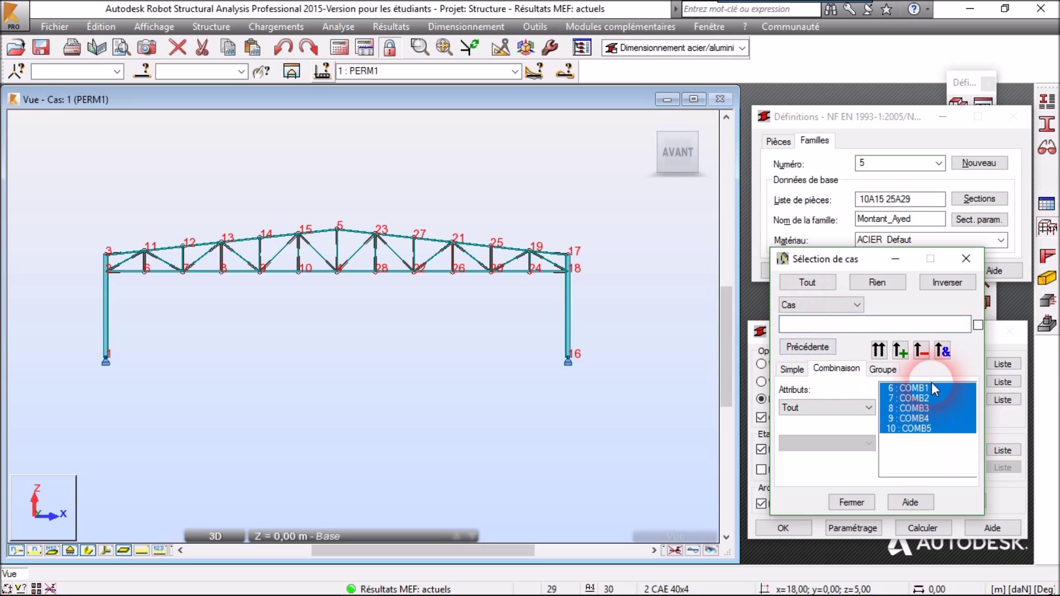
left_click(905, 353)
left_click(864, 503)
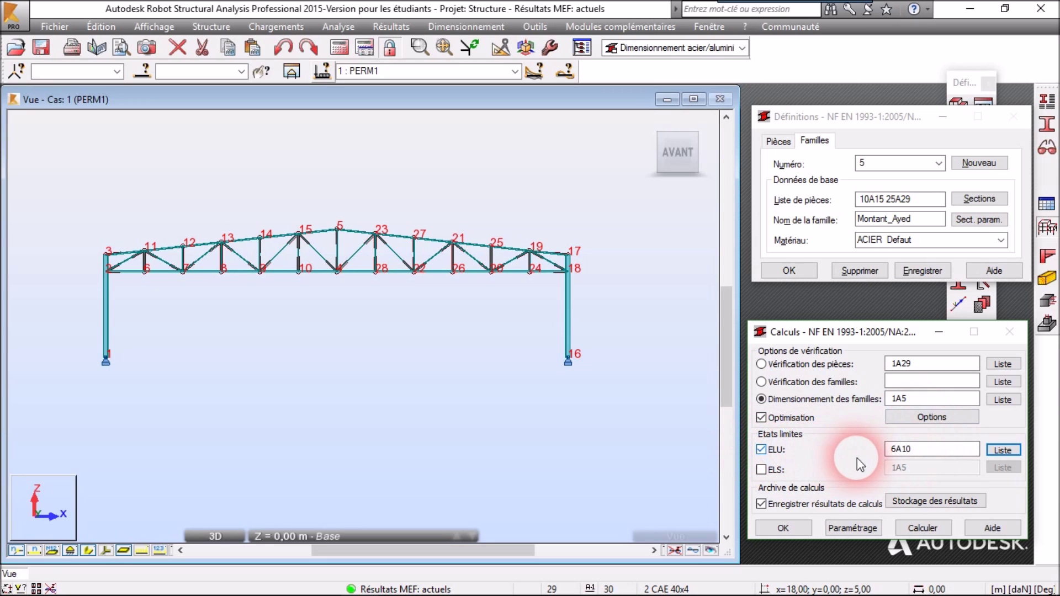
Run the family design calculation for families 1A5 with ELU cases 6A10
left_click(968, 453)
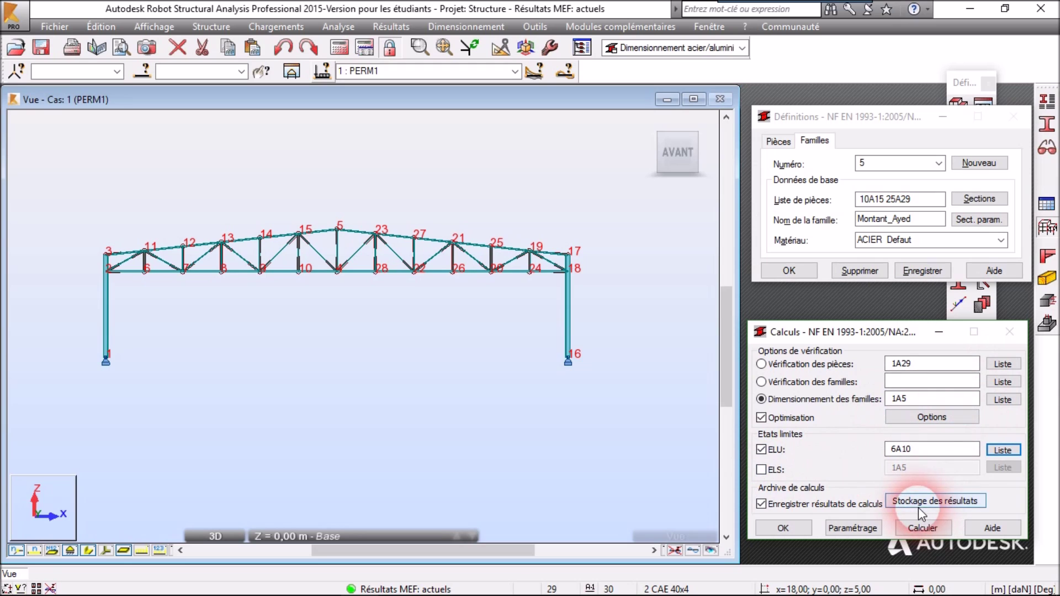
left_click_drag(864, 335, 867, 327)
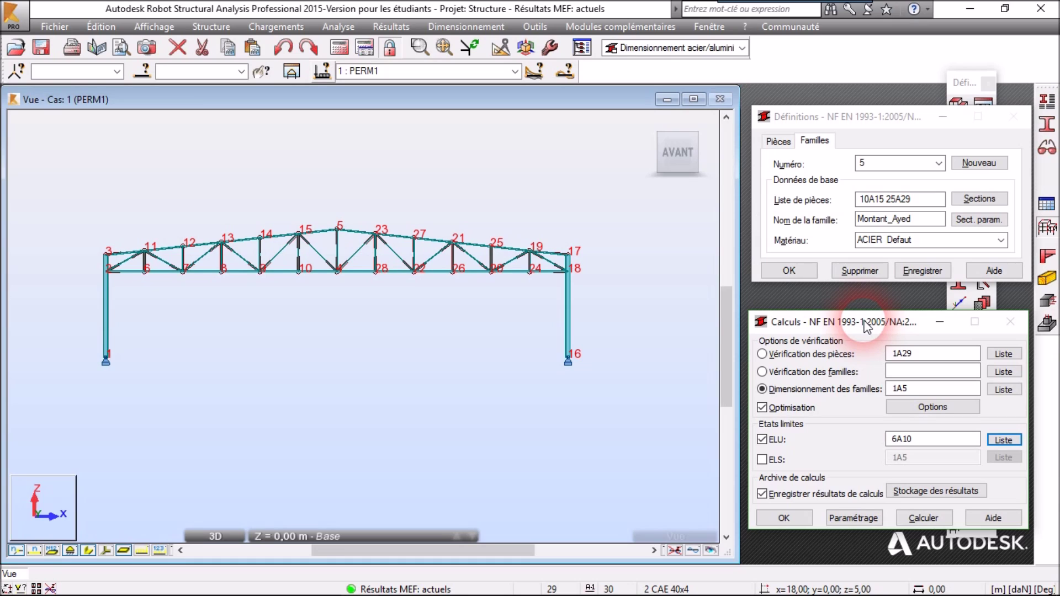
left_click(923, 519)
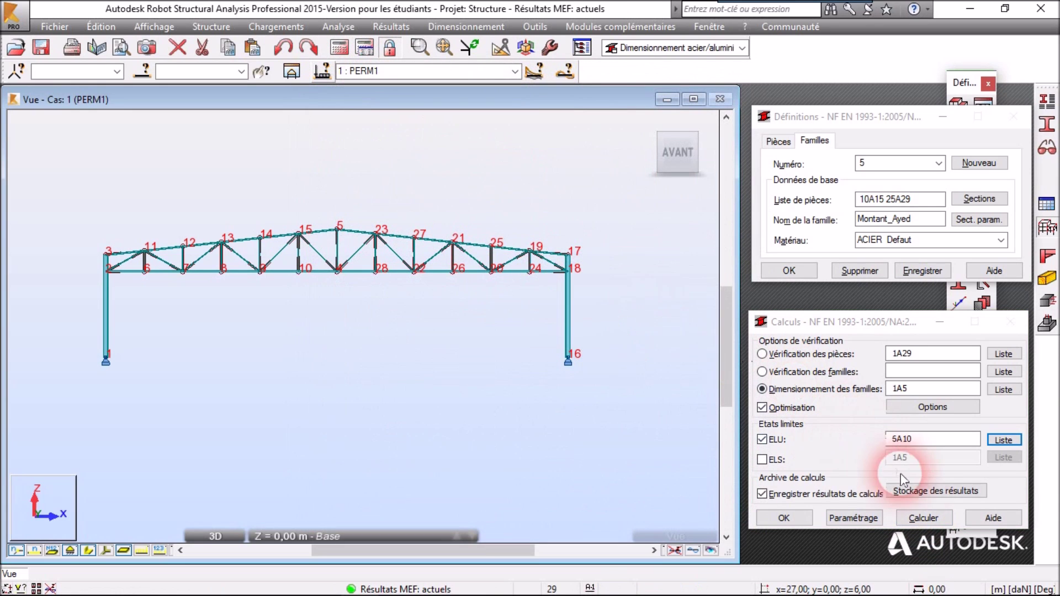
left_click(923, 518)
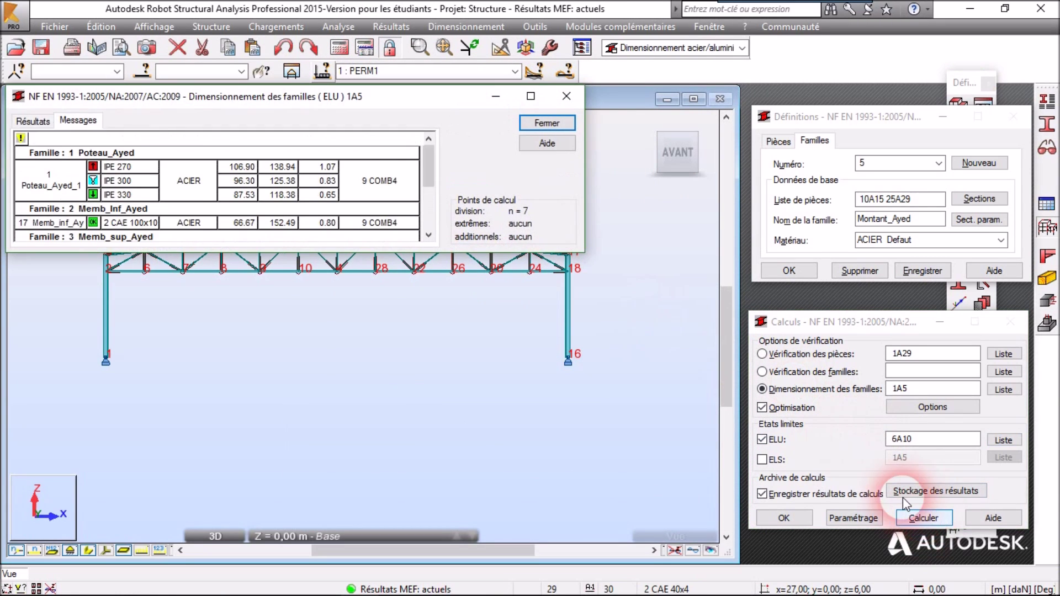
Enlarge the family design results and examine the proposed profiles and ratios of all five families
left_click(46, 123)
left_click(44, 121)
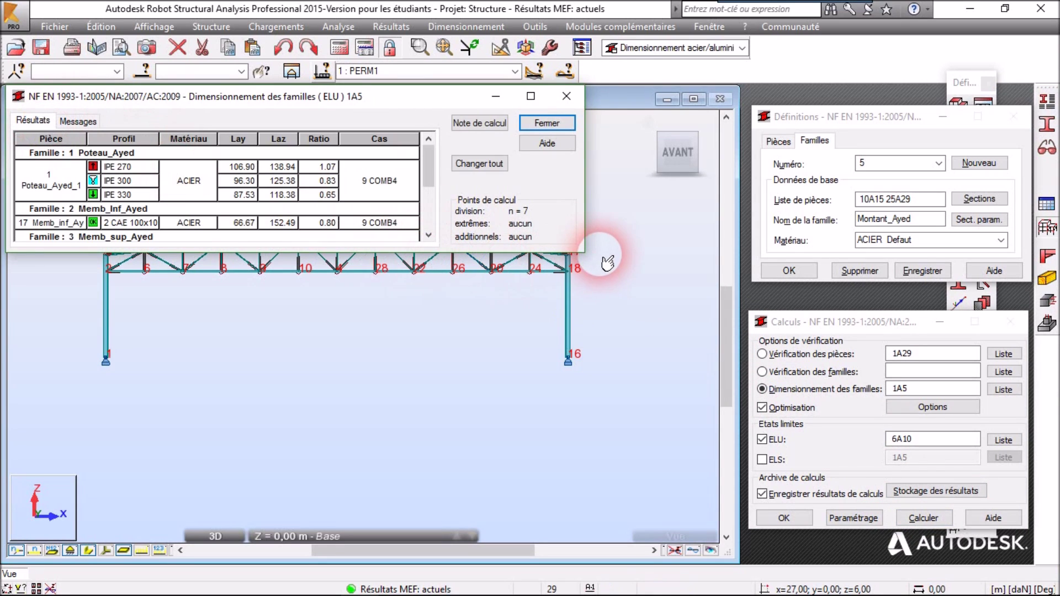
left_click_drag(589, 259, 687, 445)
left_click(397, 426)
left_click_drag(235, 95, 255, 127)
left_click(365, 276)
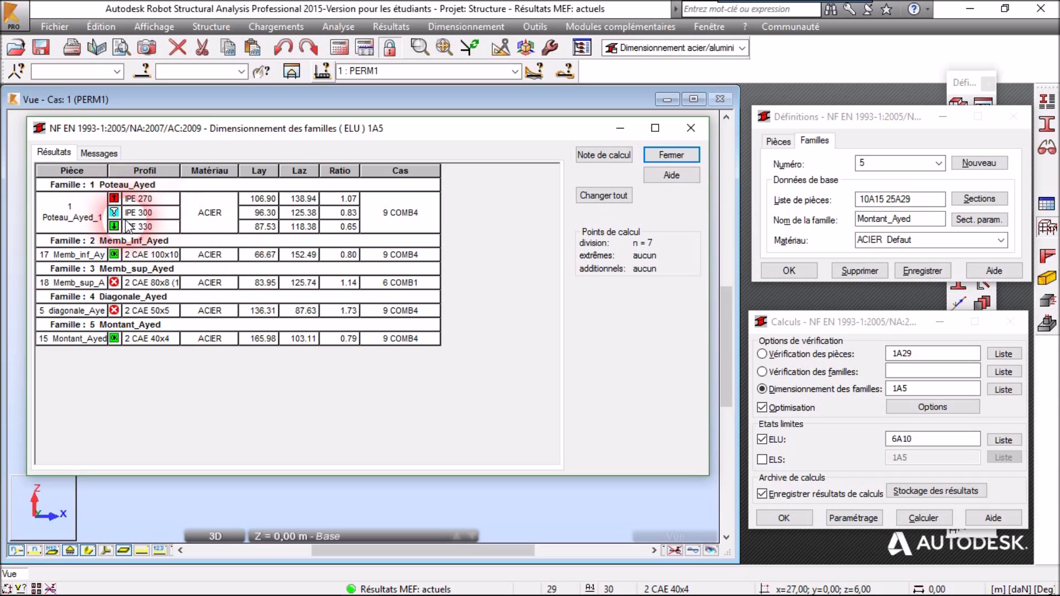
Close the design results and archive them as "Dimensionnement des familles ( ELU ) 1A5"
left_click(658, 155)
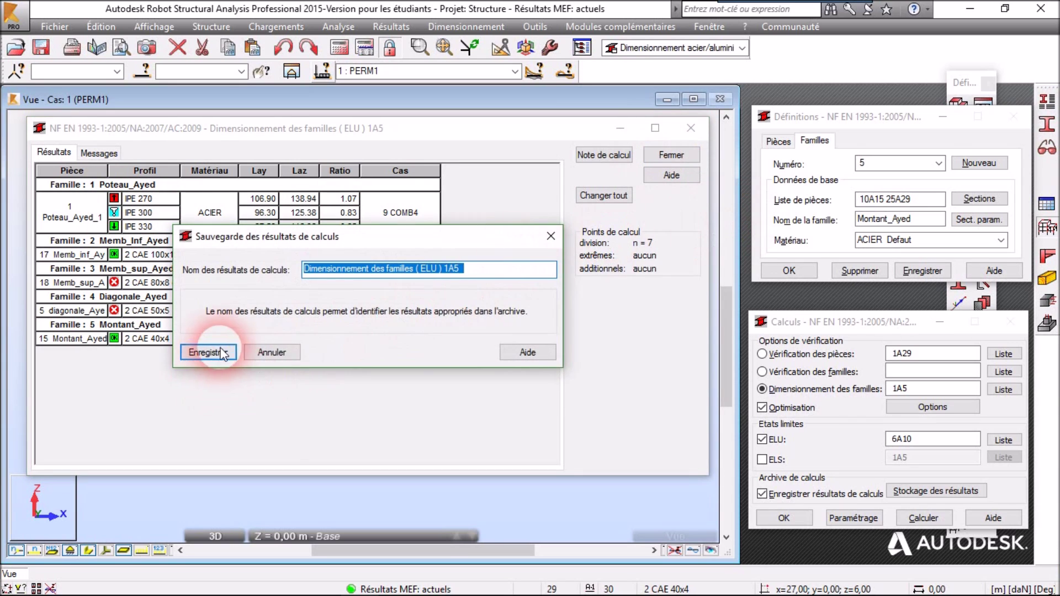
left_click(210, 348)
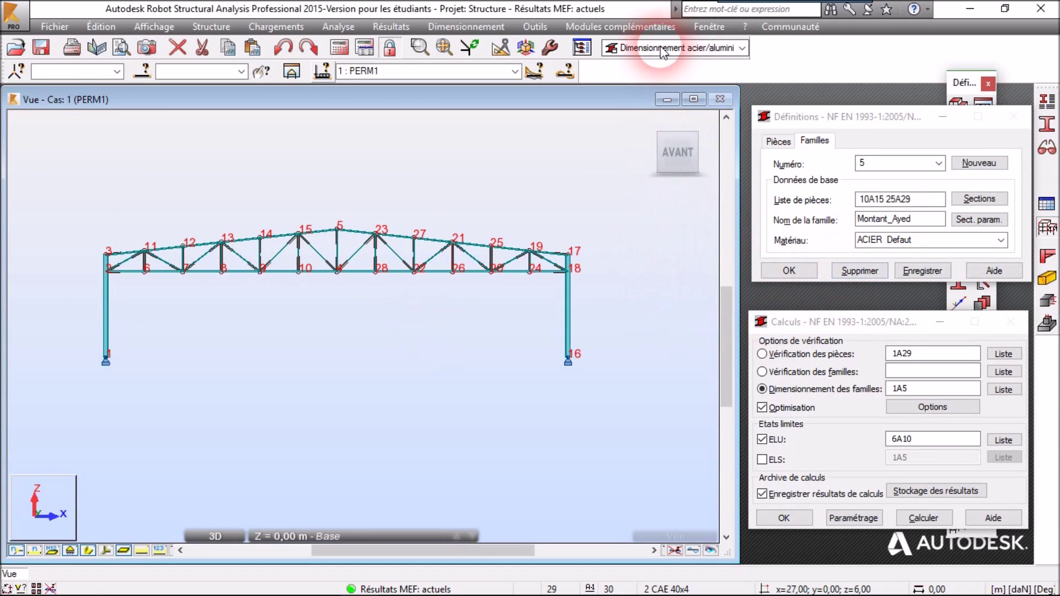
Switch the workspace layout from steel design back to Démarrage
left_click(742, 48)
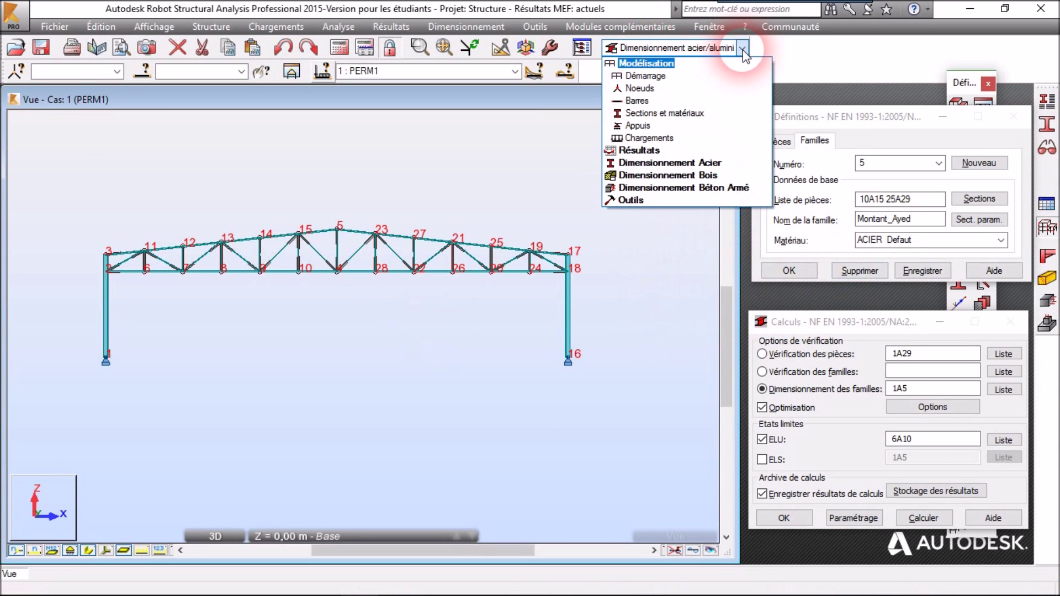
left_click(649, 75)
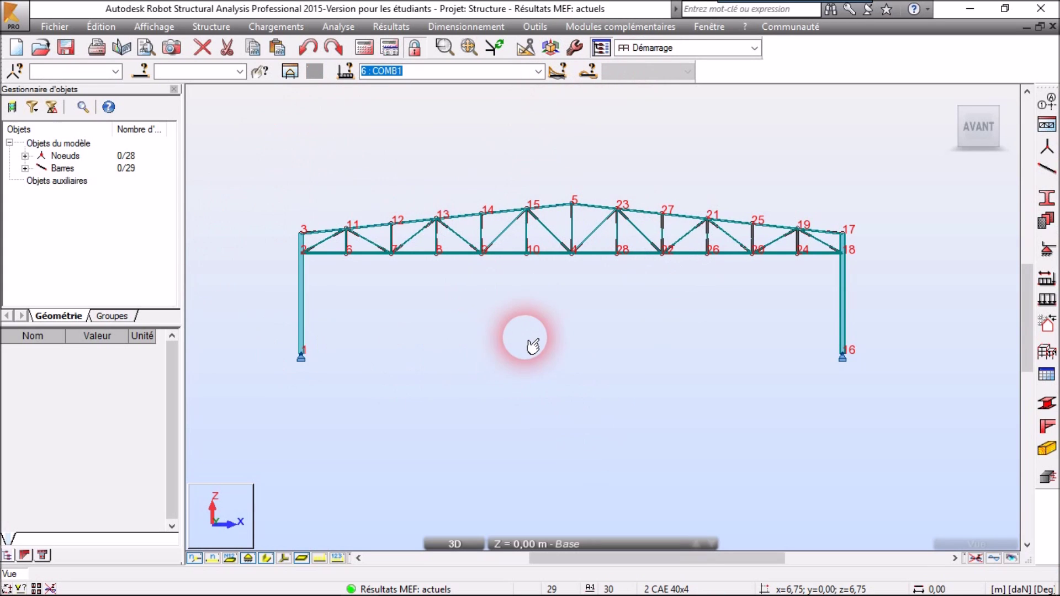
scroll(532, 343, "down", 1)
scroll(562, 381, "up", 1)
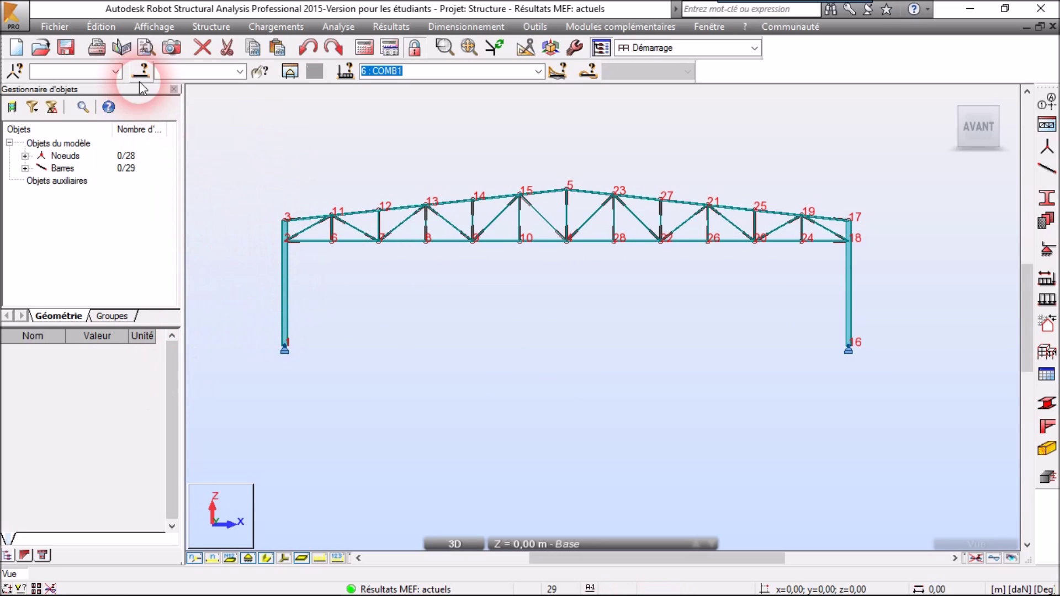
Select the two columns, bars 1 and 16, and examine which sections are available to assign to them
left_click(284, 296)
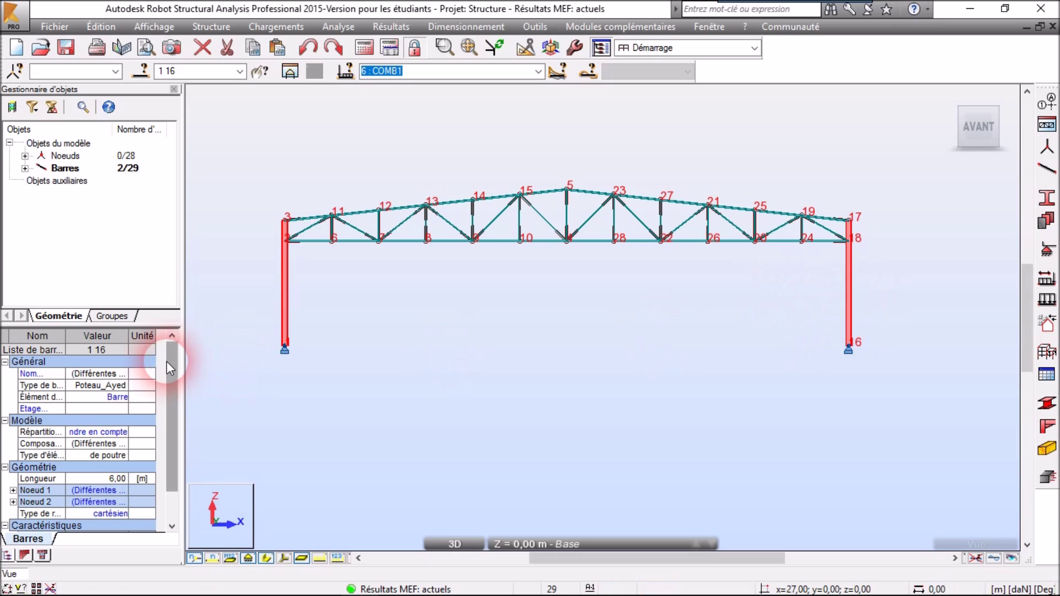
left_click_drag(166, 361, 167, 402)
left_click(112, 463)
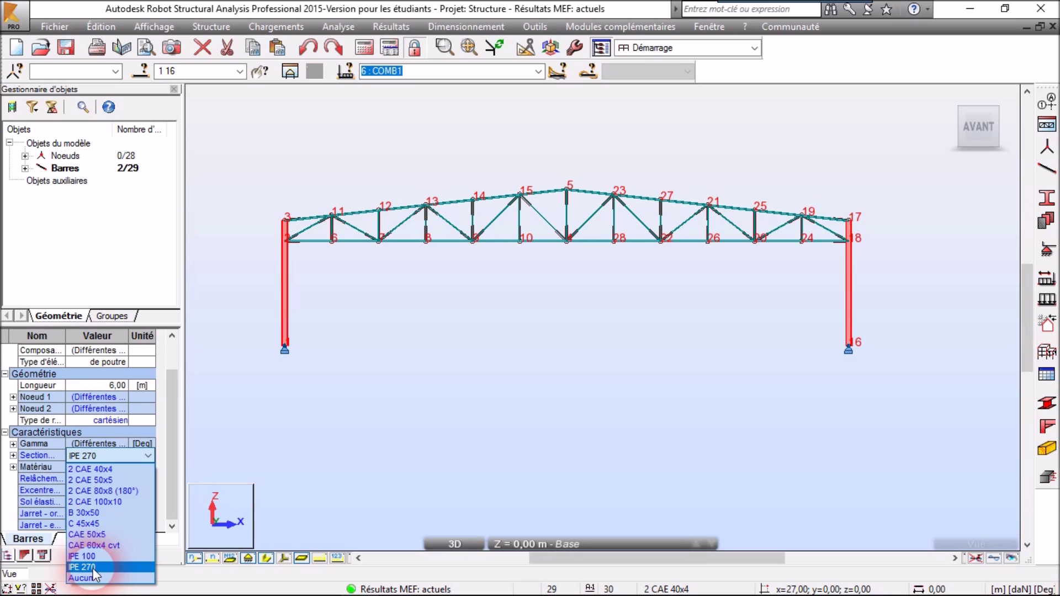
left_click(332, 415)
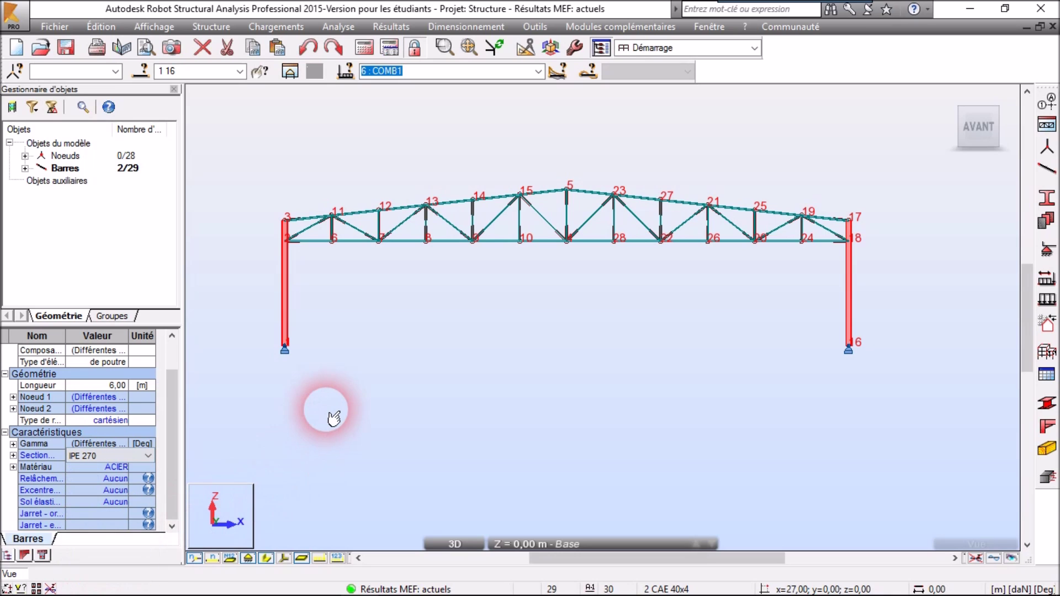
Open the bar definition and start a new section definition from its section setting
left_click(1047, 175)
left_click_drag(793, 111, 740, 106)
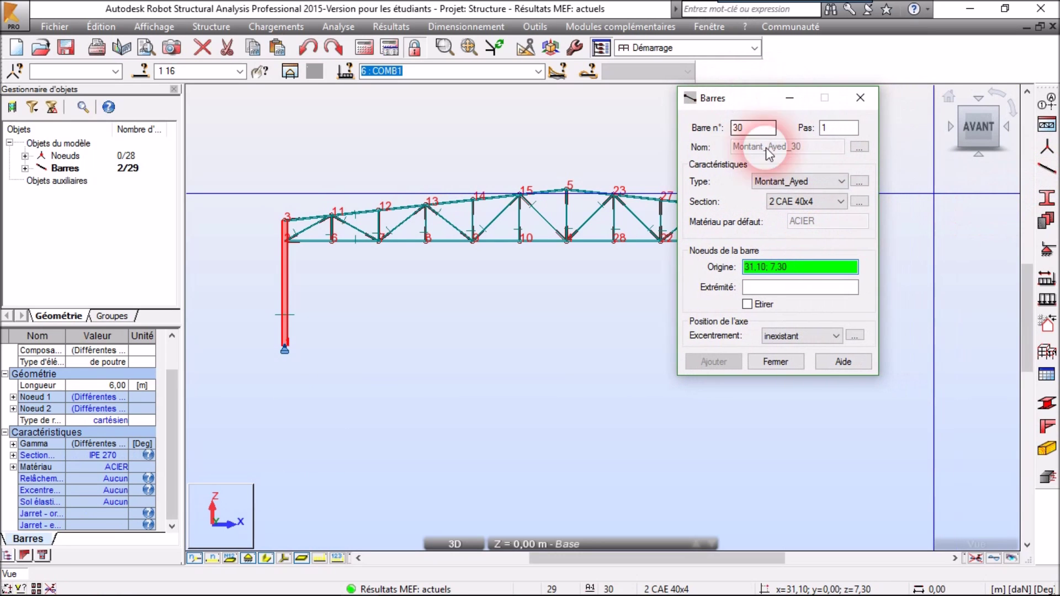
left_click(860, 201)
left_click(759, 177)
left_click_drag(758, 176, 455, 122)
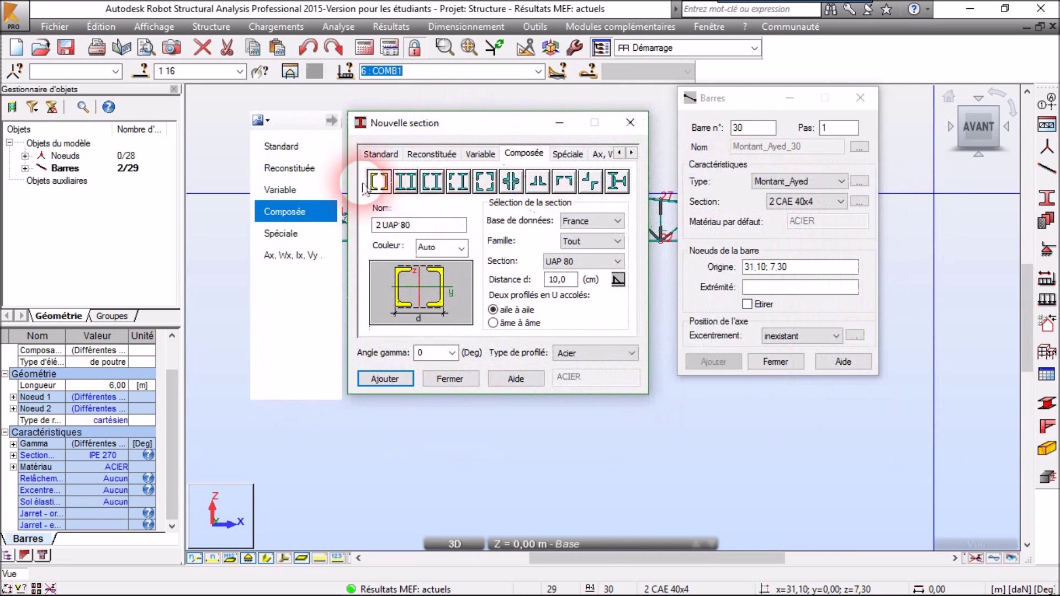
left_click(587, 262)
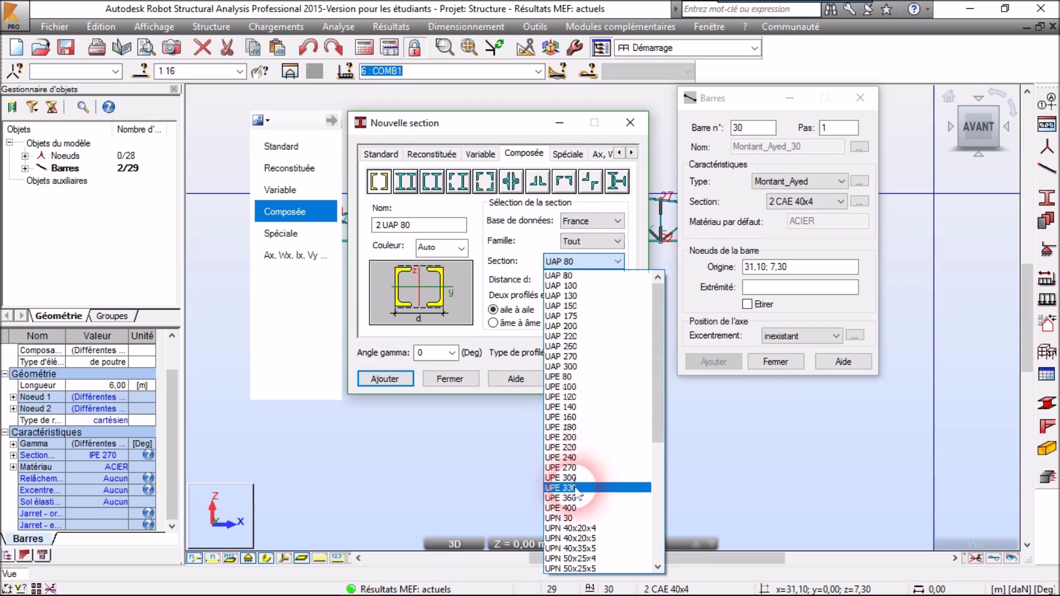
left_click(614, 261)
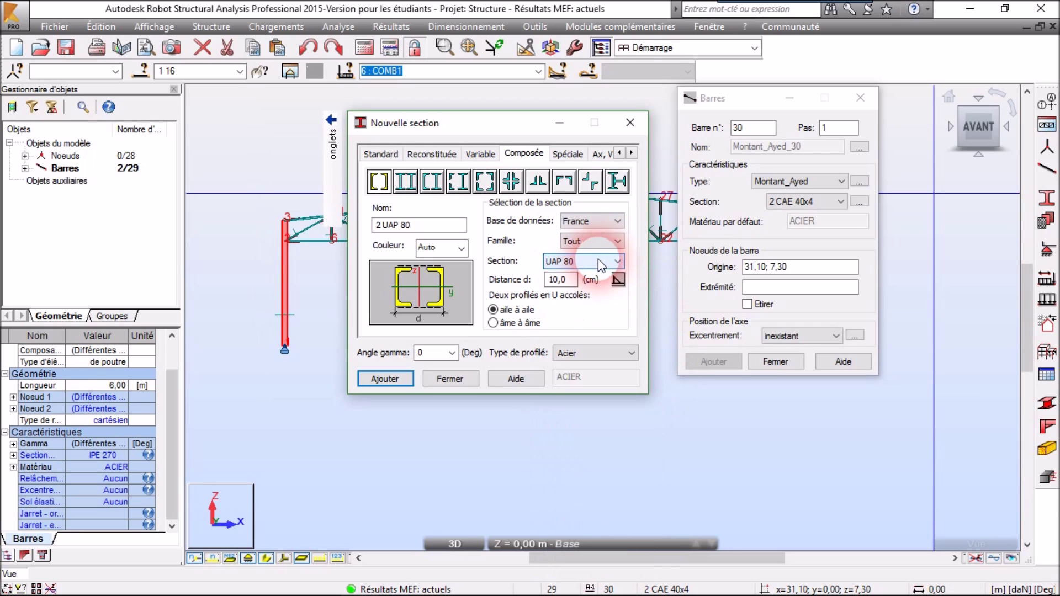
Add the standard profile IPE 300 from the French IPE family to the project's sections
left_click(393, 155)
left_click(620, 251)
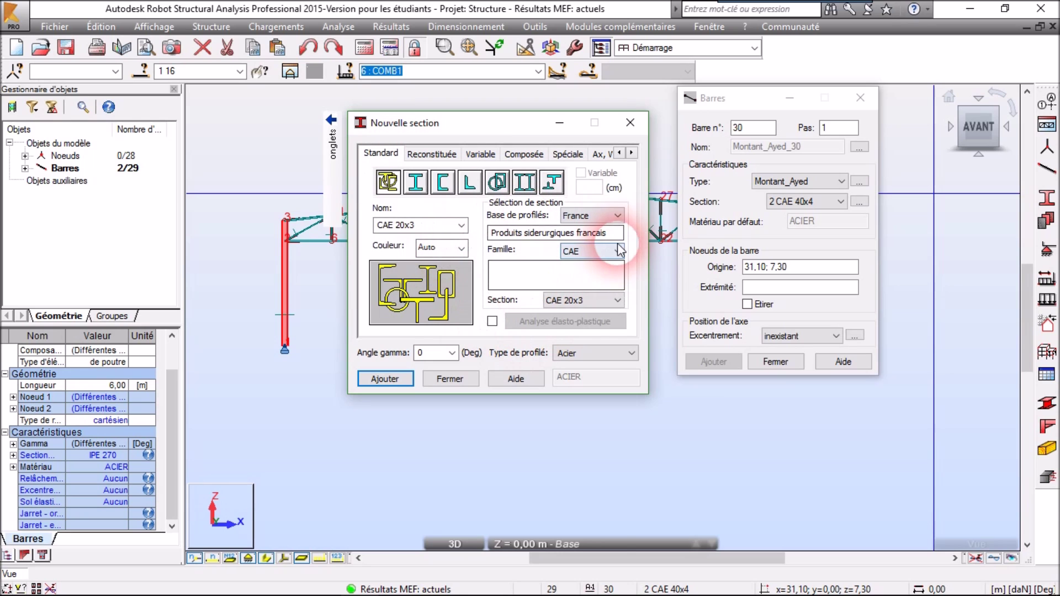
left_click(586, 476)
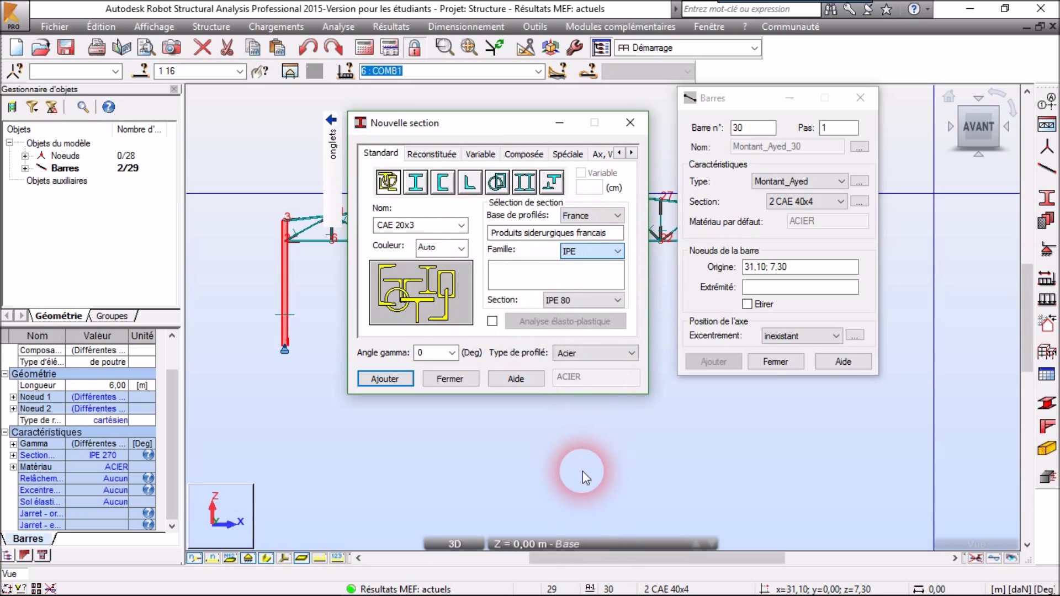
left_click(607, 304)
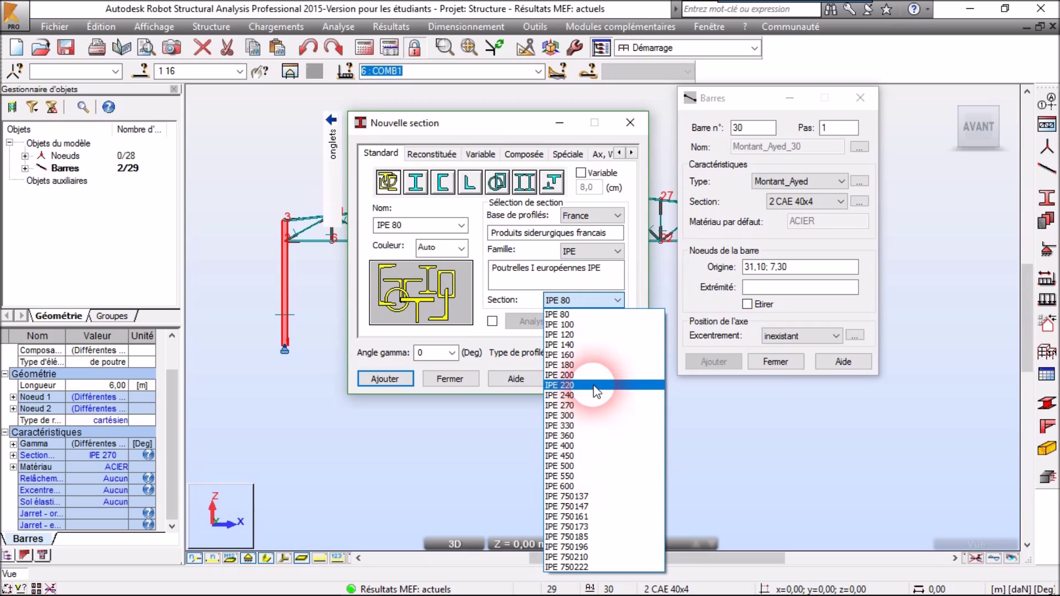
left_click(583, 416)
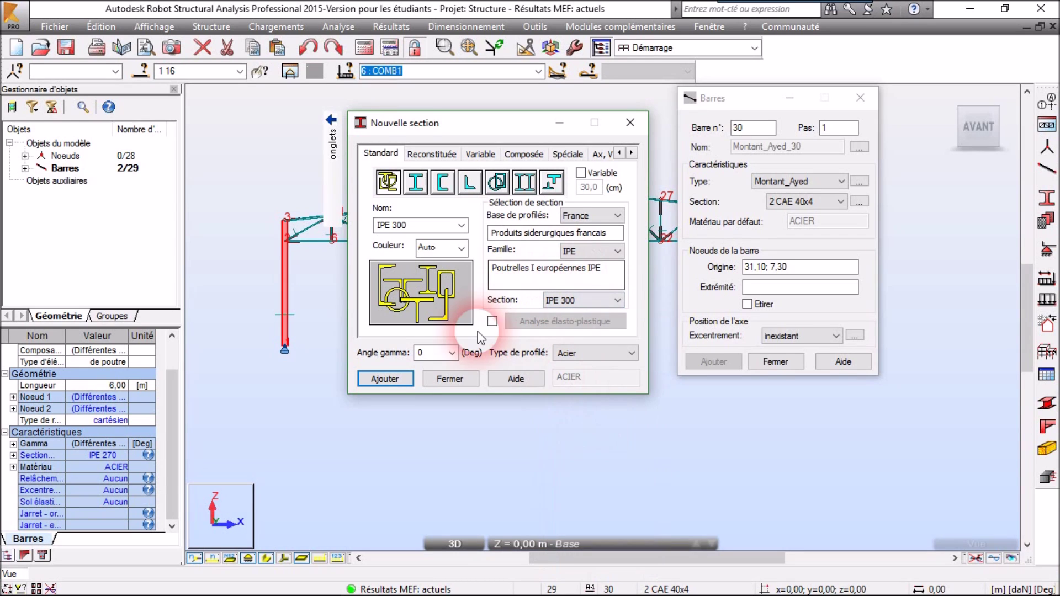
left_click(400, 383)
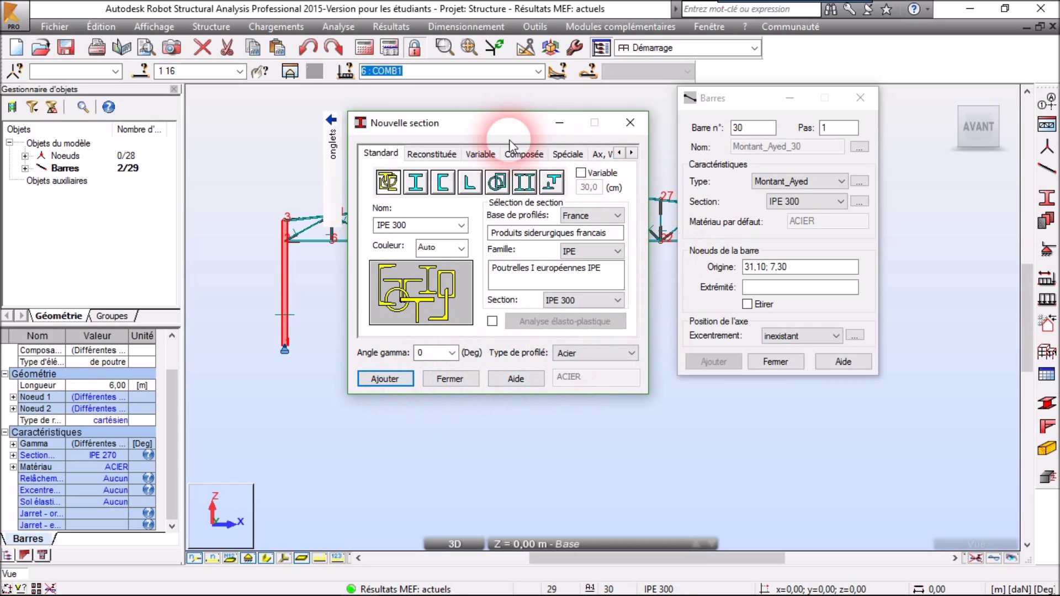
Add a compound back-to-back double-angle section 2 CAE 60x6 with a spacing d of 0.8 cm
left_click(522, 156)
left_click(538, 180)
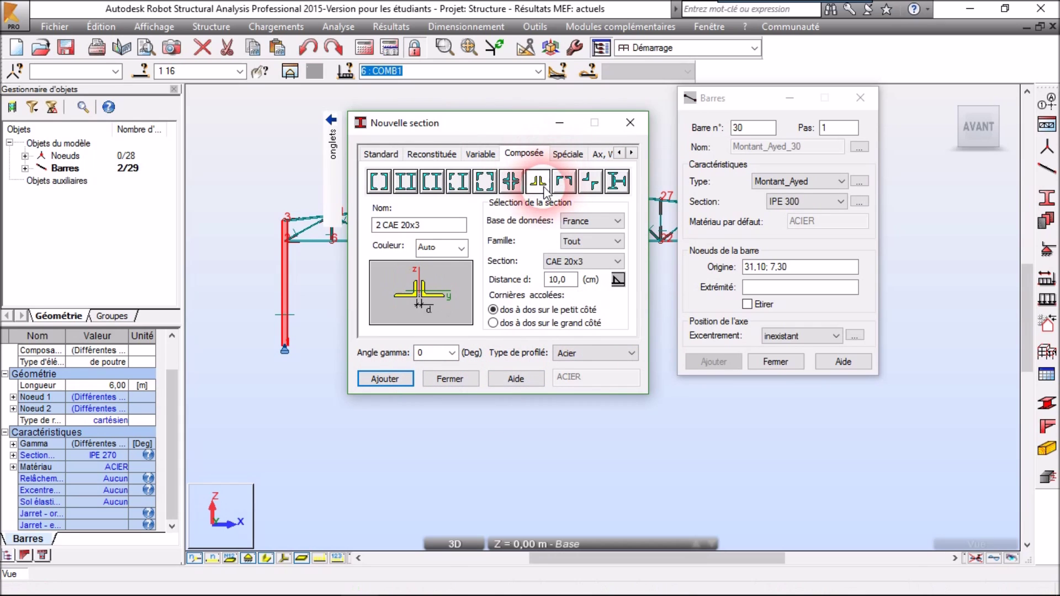
left_click(607, 262)
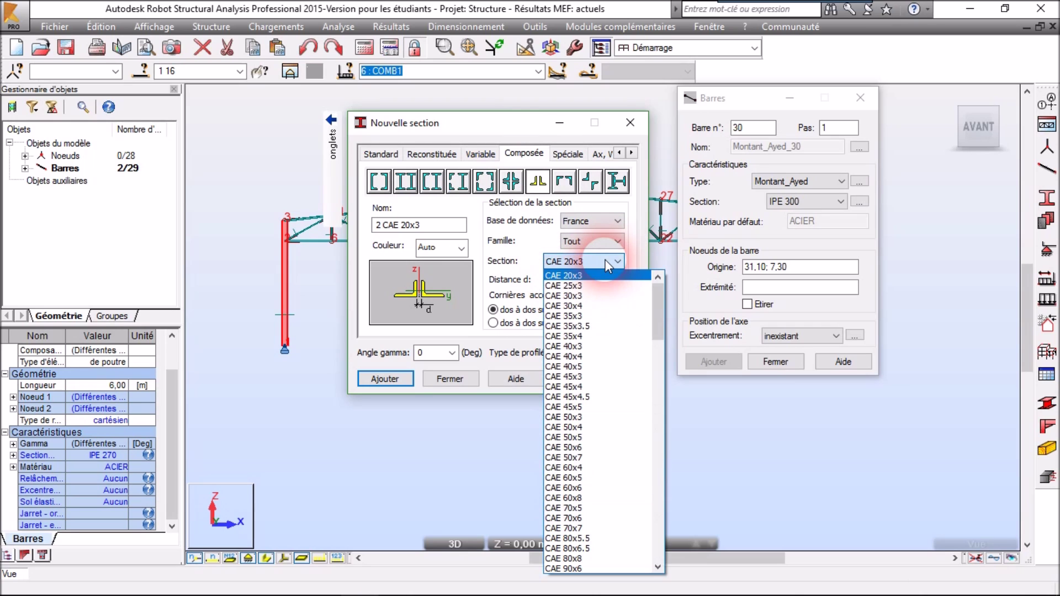
left_click(598, 488)
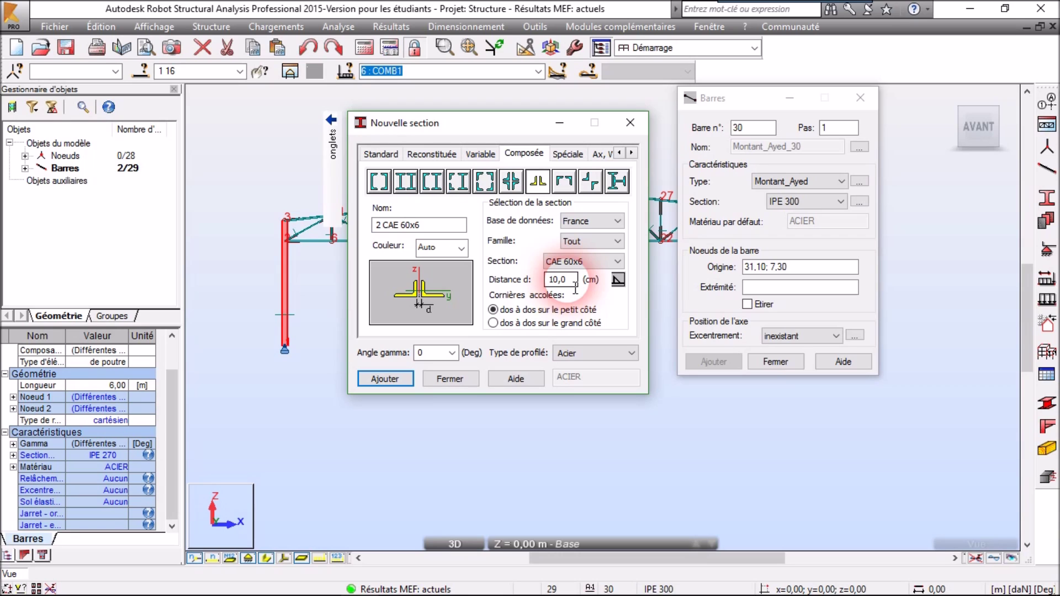
left_click_drag(575, 286, 535, 286)
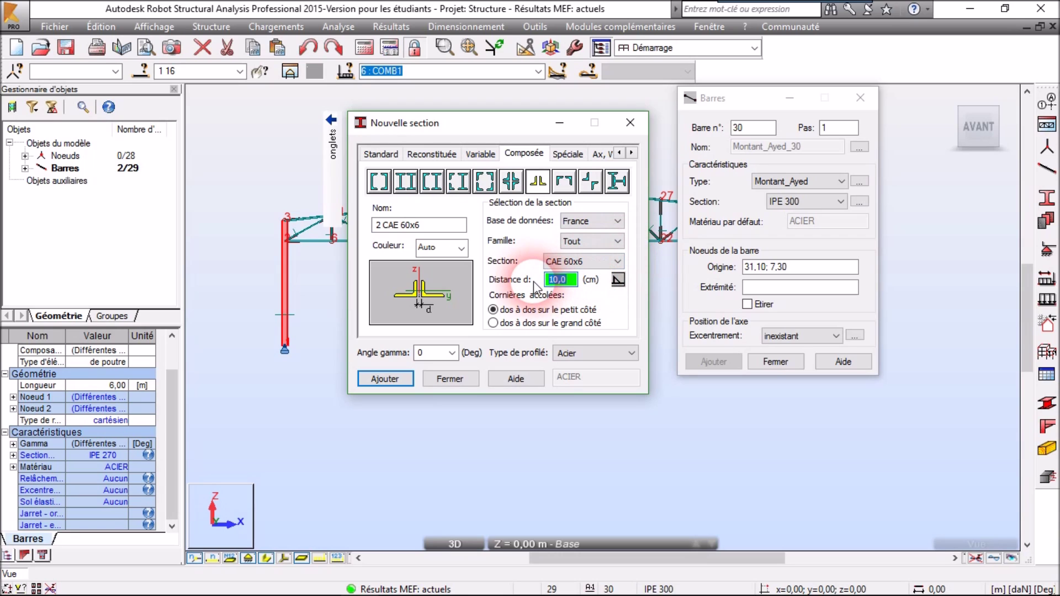
type("0.8")
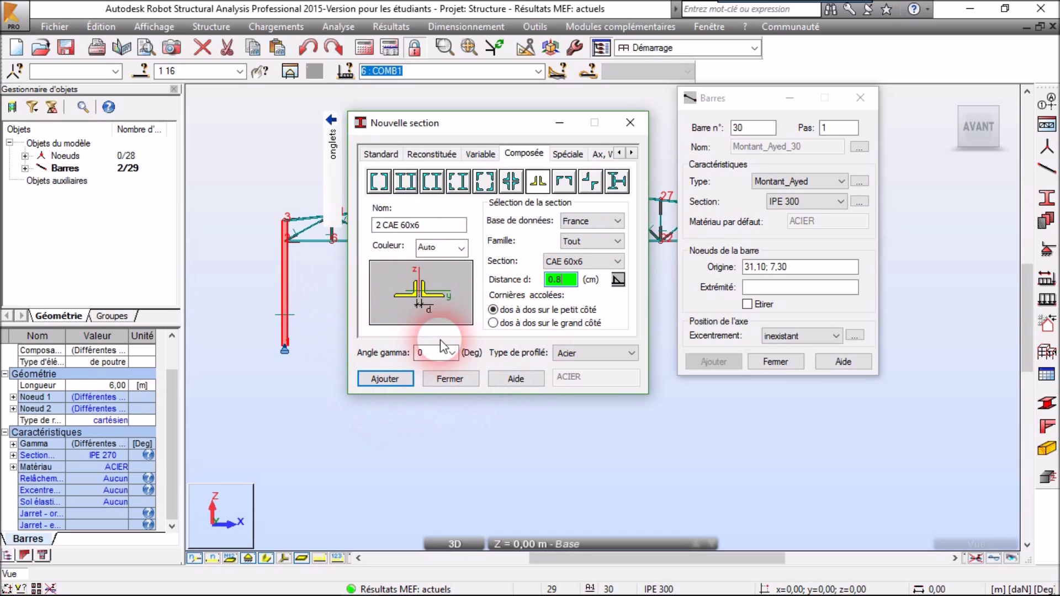
left_click(385, 379)
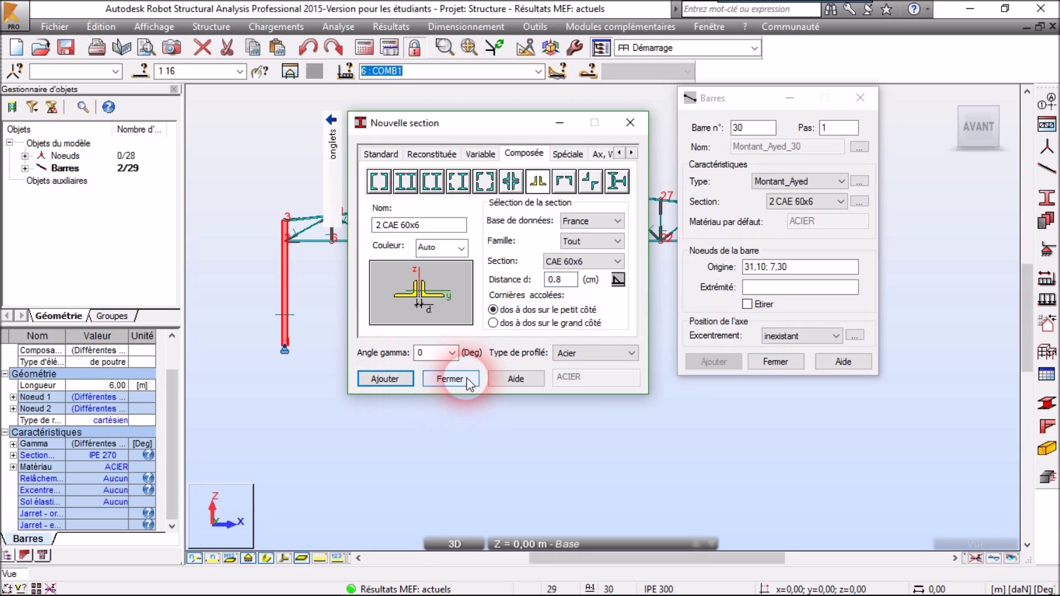
Add the double-angle section CAE 90x9 named "2 CAE 90x9 (180°)" with a gamma angle of 180°, and close the section and bar definitions
left_click(610, 263)
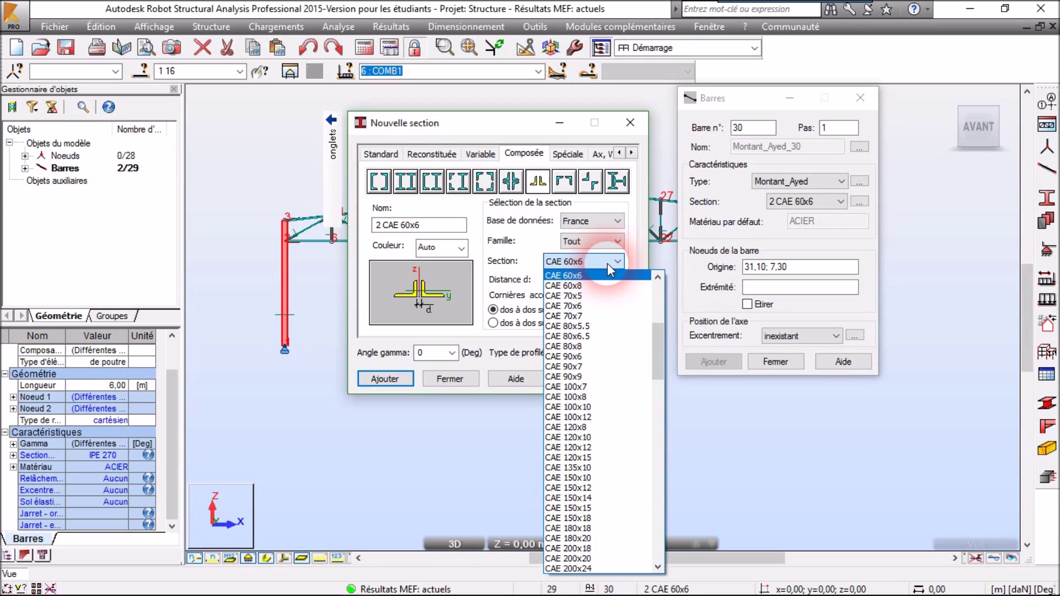
left_click(601, 377)
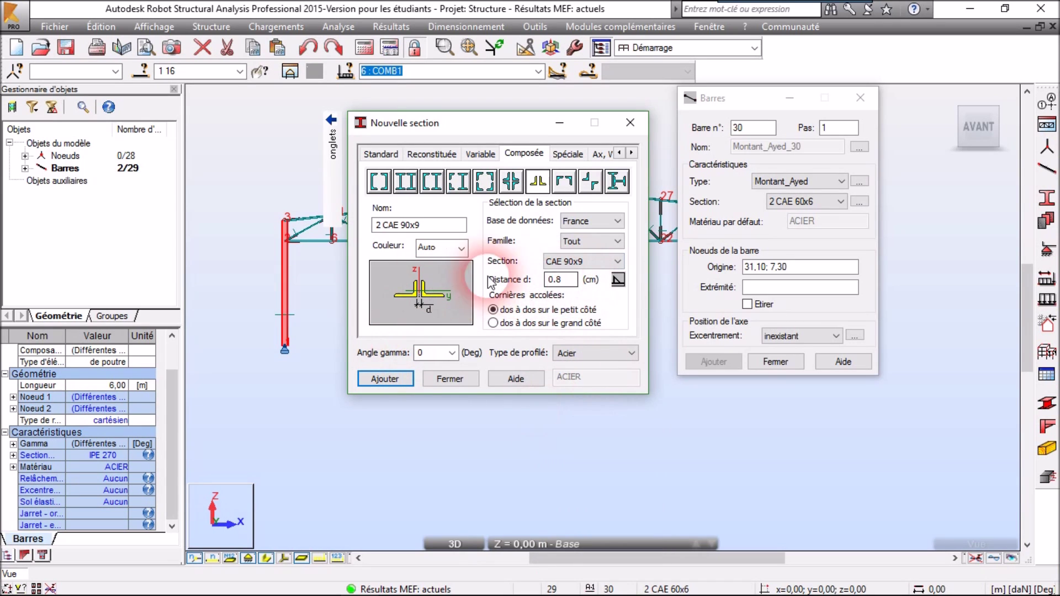
left_click(437, 226)
type("(180°")
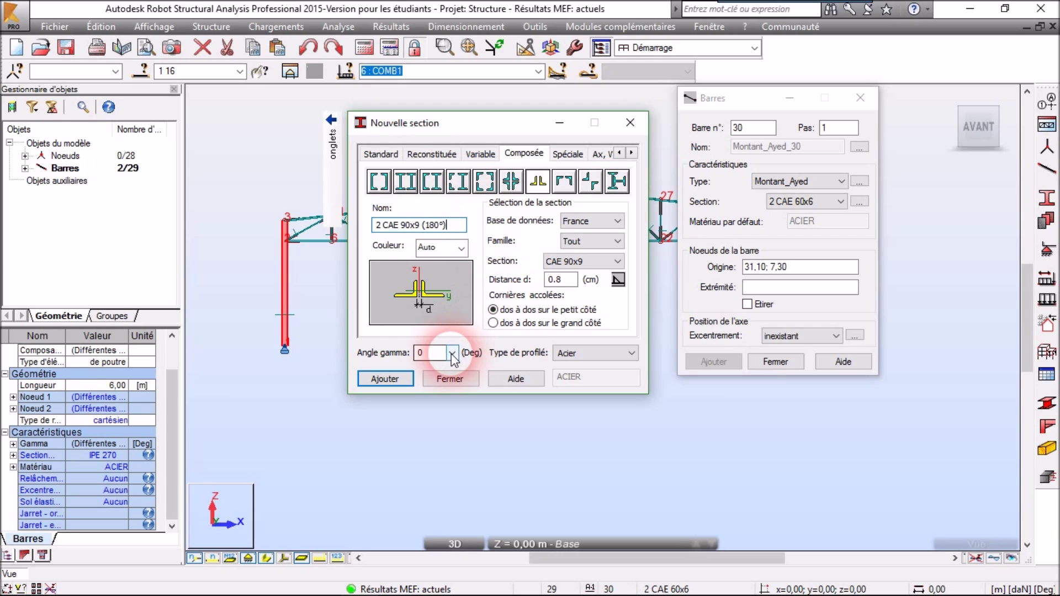
double_click(428, 352)
type("18")
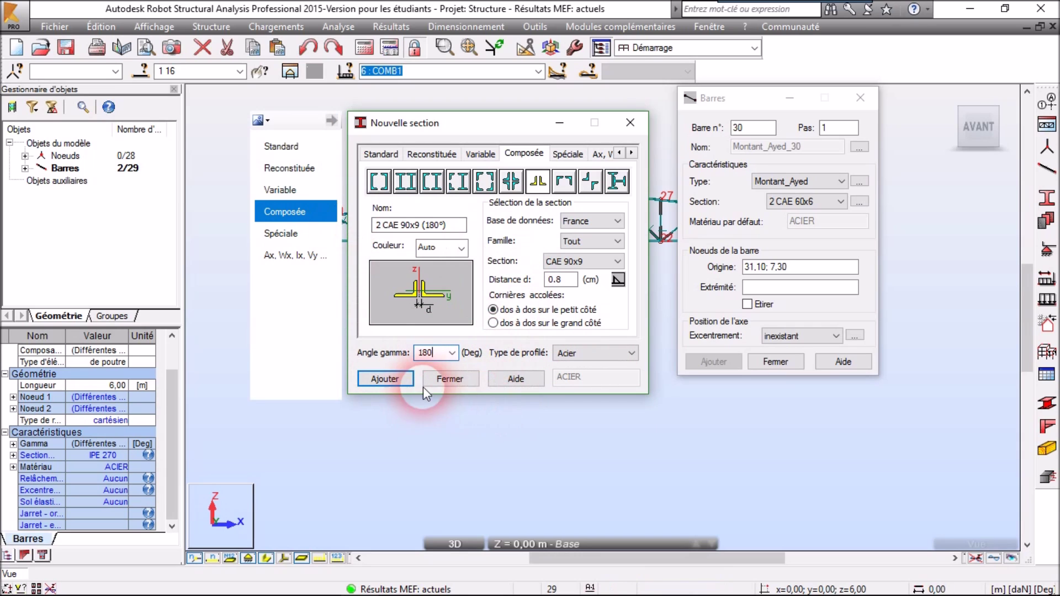
left_click(385, 379)
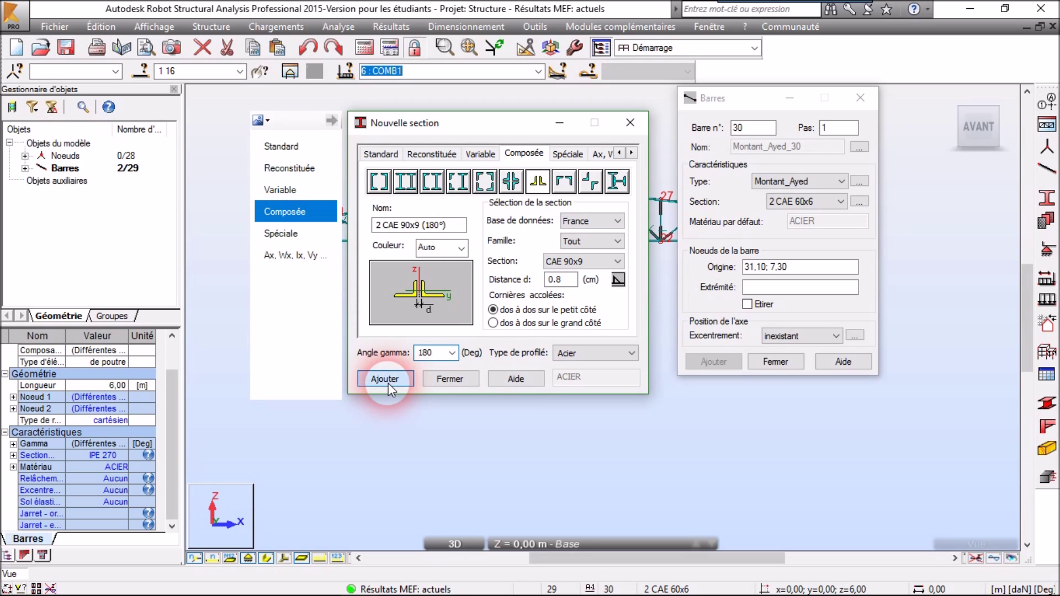
left_click(456, 380)
left_click(860, 98)
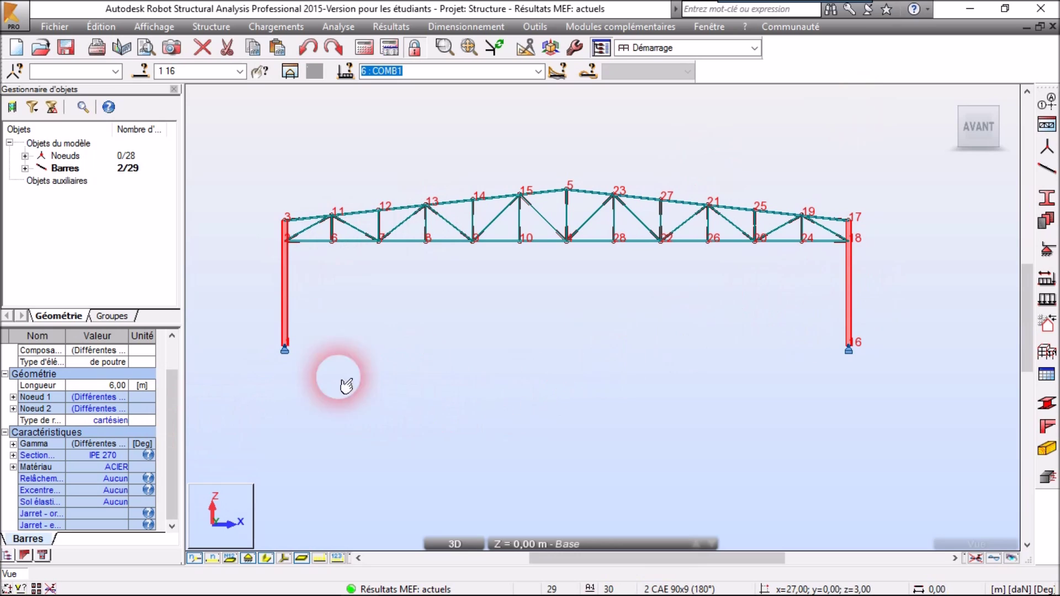
left_click(98, 455)
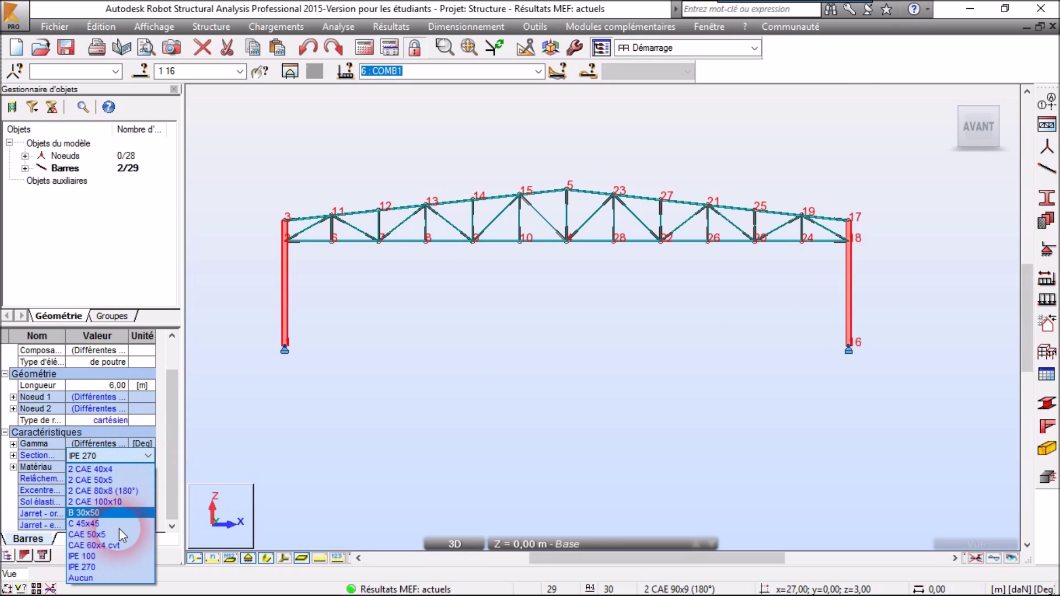
left_click(486, 386)
left_click(545, 434)
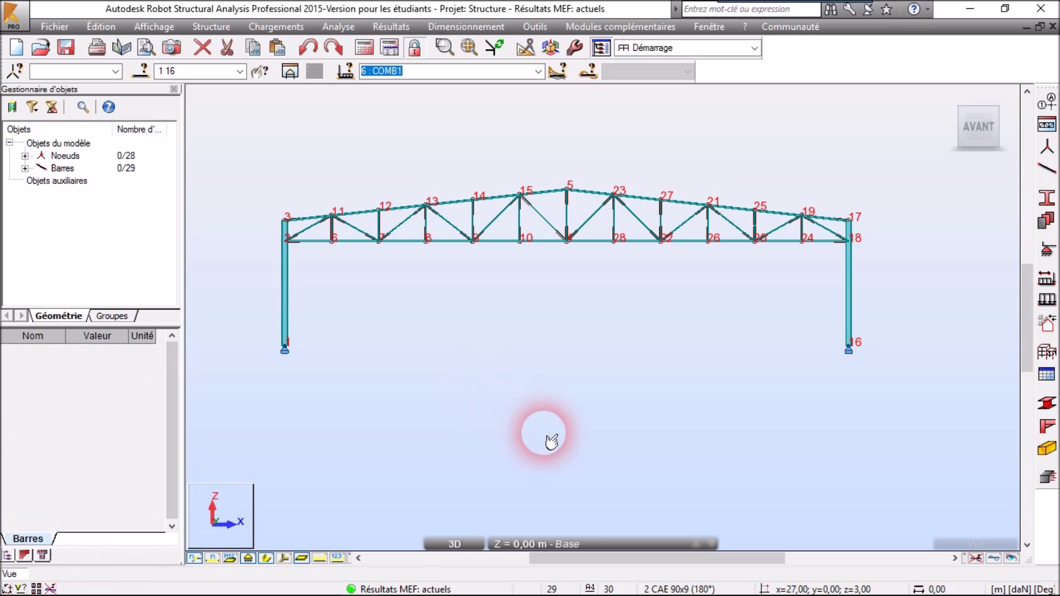
Assign section IPE 300 to the two columns, bars 1 and 16, accept the model modification and clear the selection
left_click(285, 326)
left_click(850, 301, "ctrl")
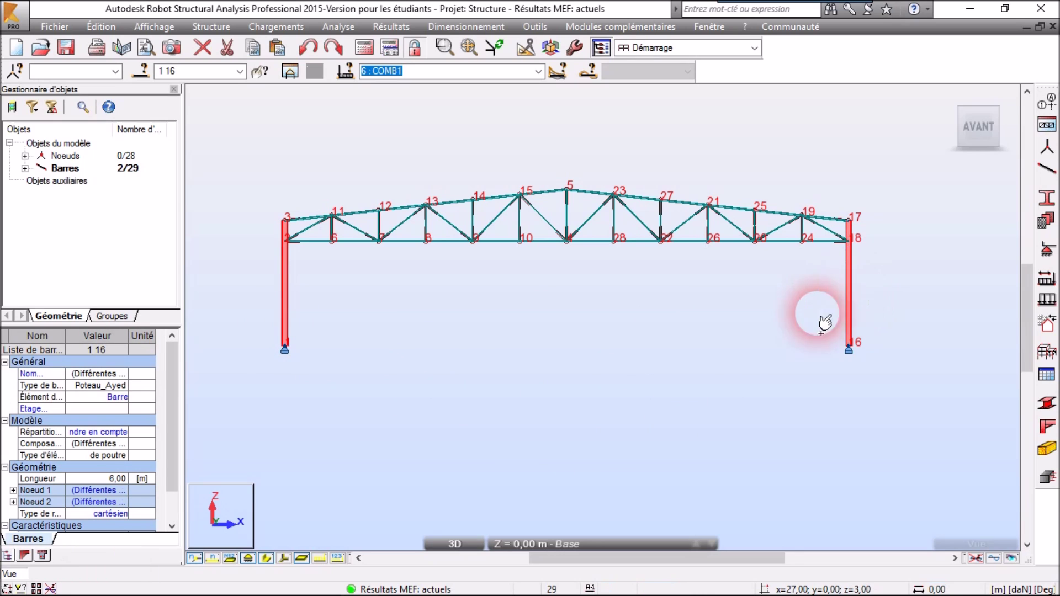
left_click_drag(169, 405, 169, 433)
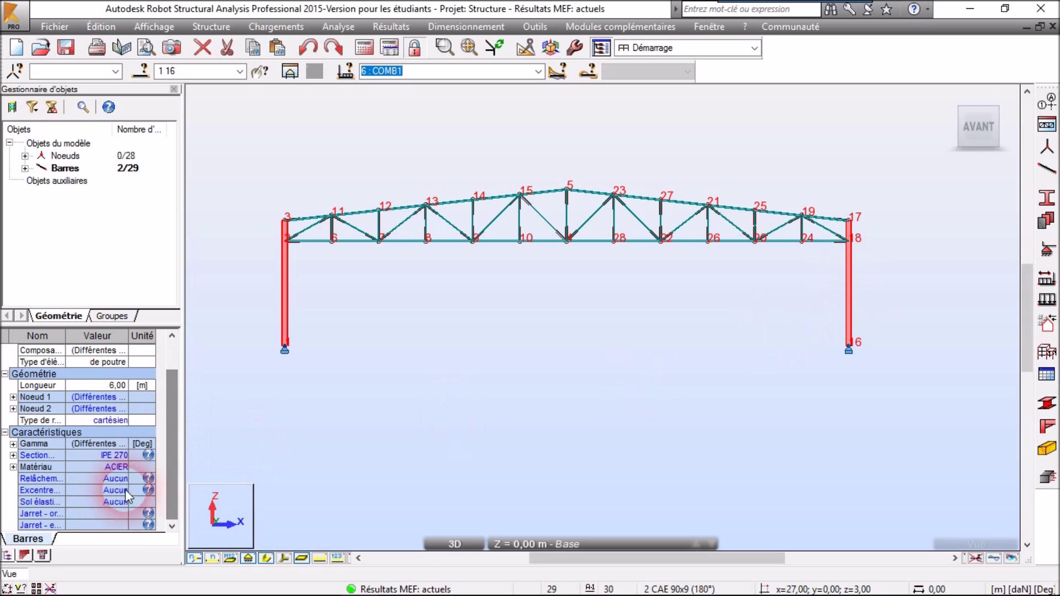
left_click(112, 459)
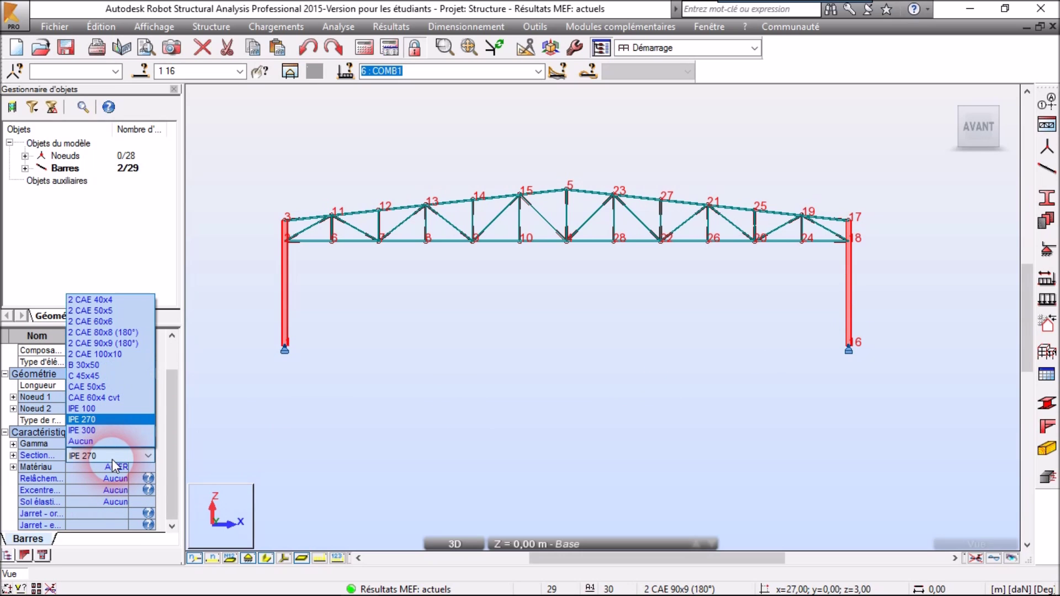
left_click(104, 431)
left_click(343, 442)
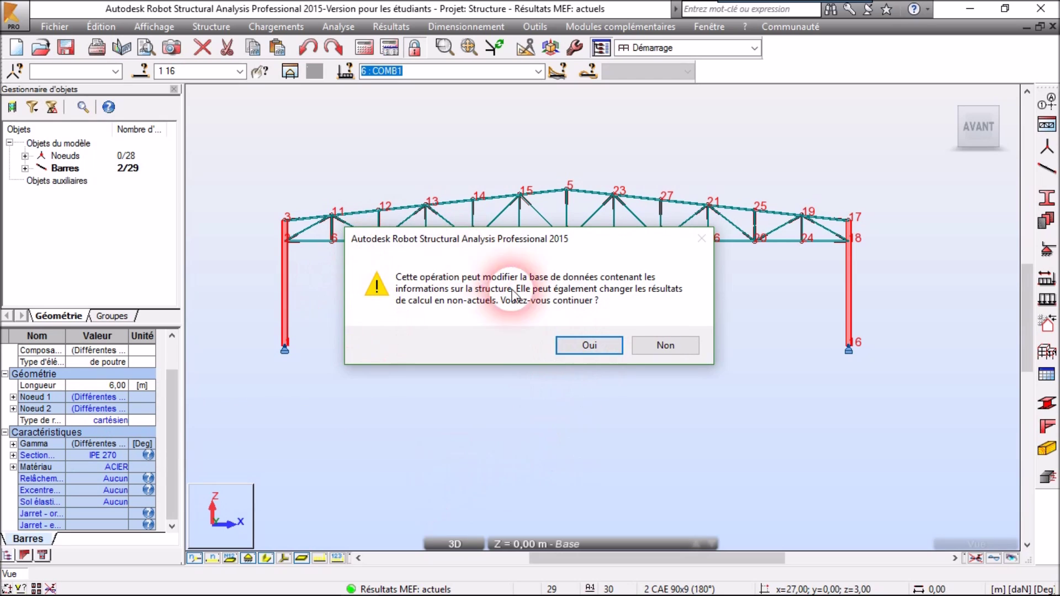
left_click_drag(490, 239, 504, 243)
left_click(585, 350)
left_click_drag(284, 347, 679, 488)
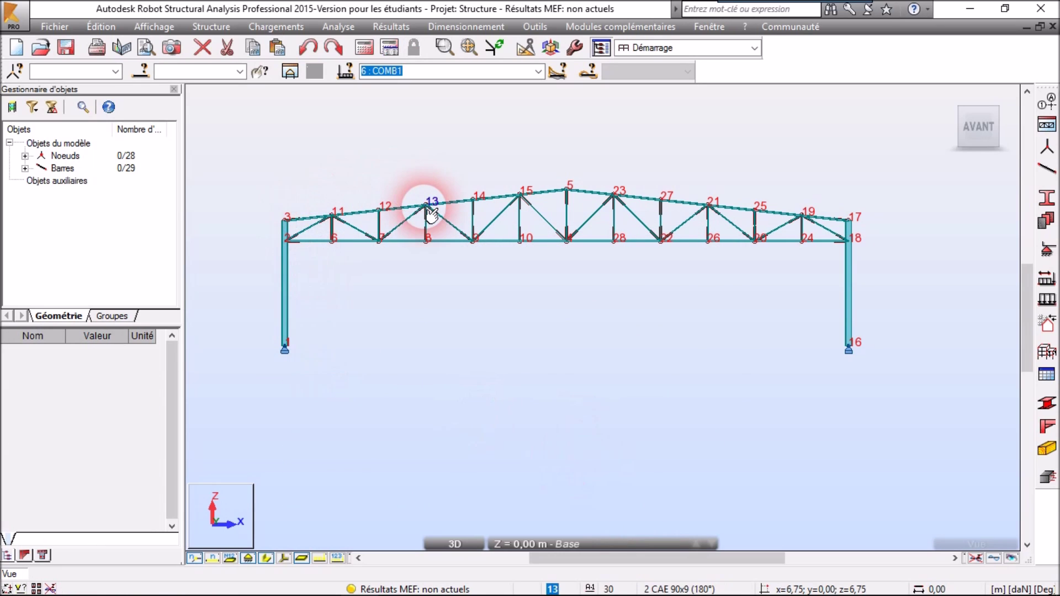
Select the upper chord bars that use section 2 CAE 80x8 (180°), assign them section 2 CAE 90x9 (180°), and clear the selection
left_click(141, 71)
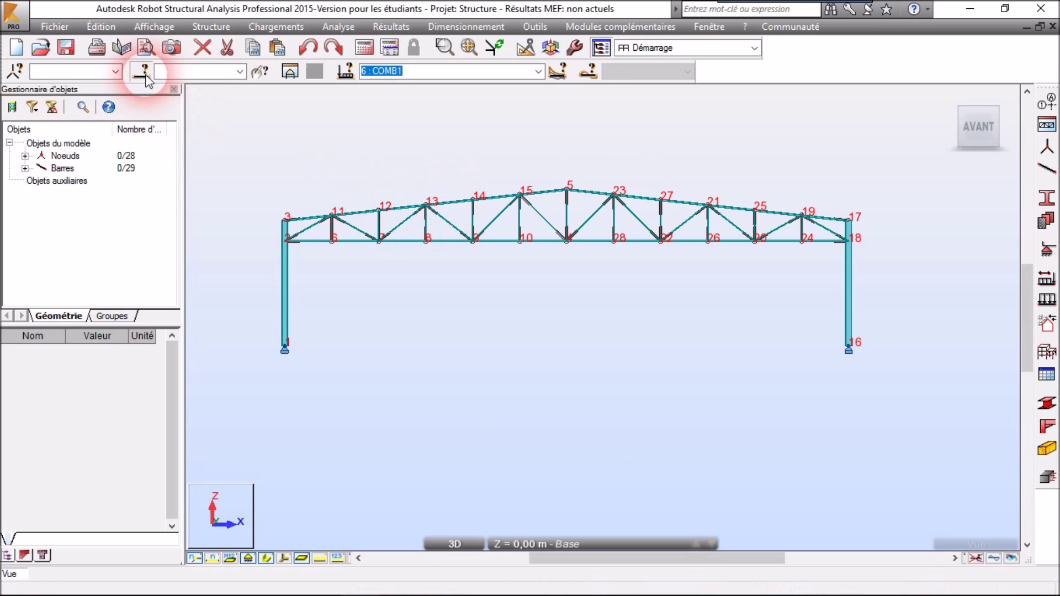
left_click_drag(848, 126, 803, 123)
left_click(904, 282)
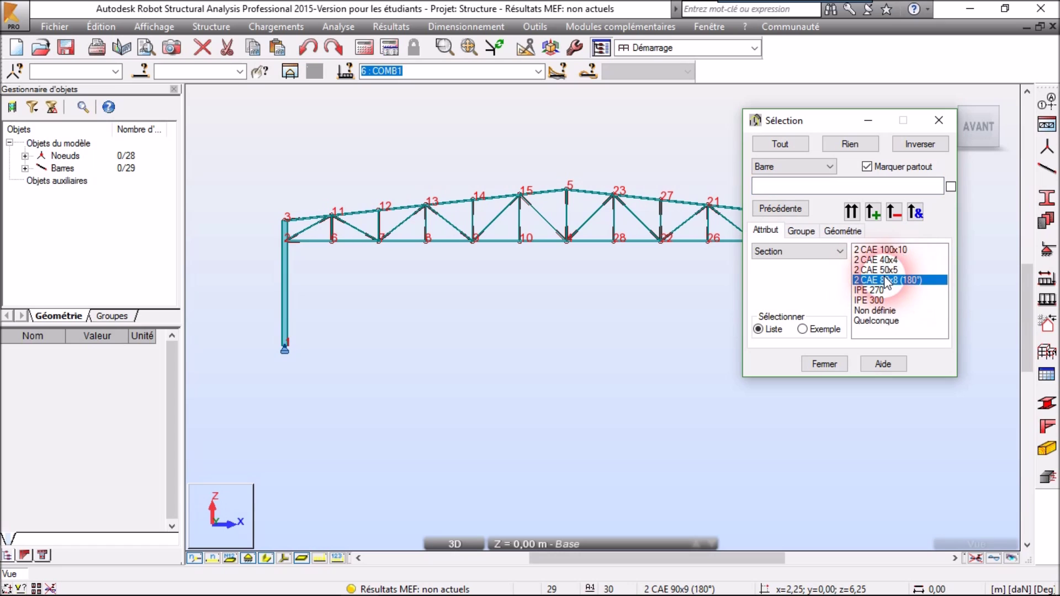
left_click(901, 285)
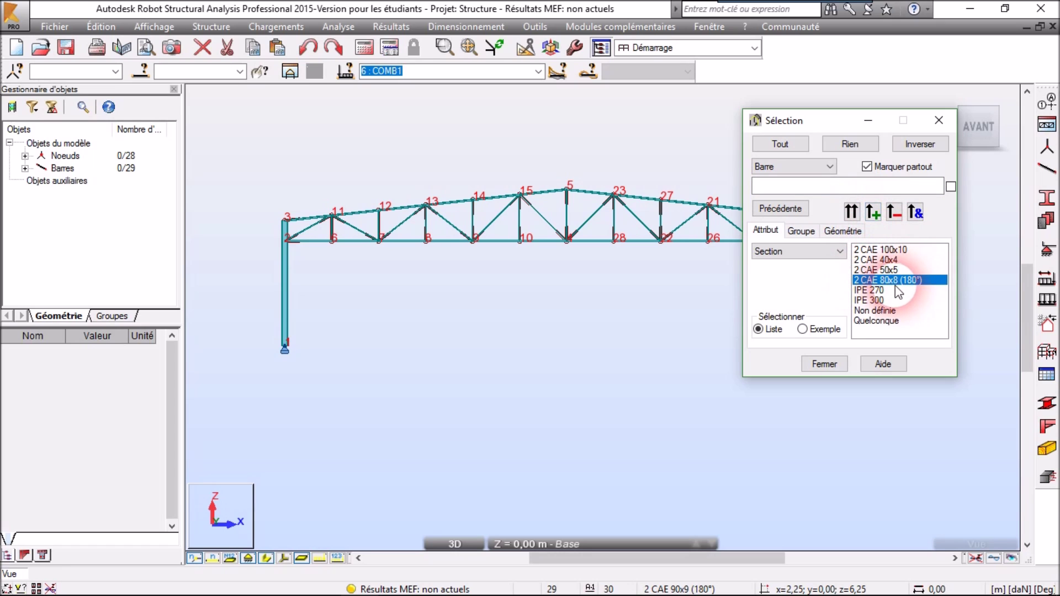
left_click(873, 212)
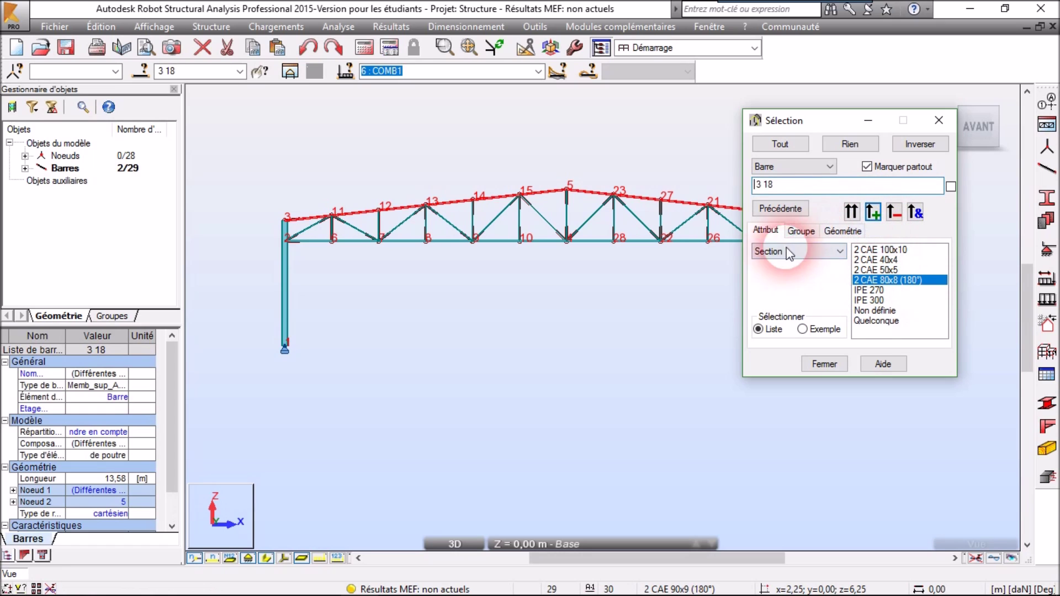
left_click(823, 364)
scroll(176, 419, "down", 3)
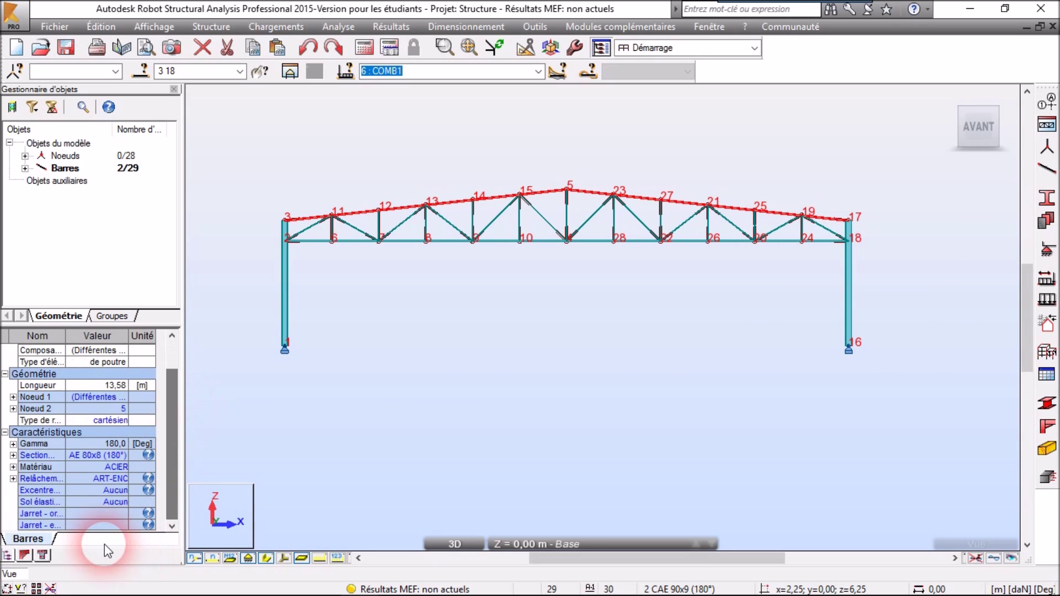
left_click(109, 456)
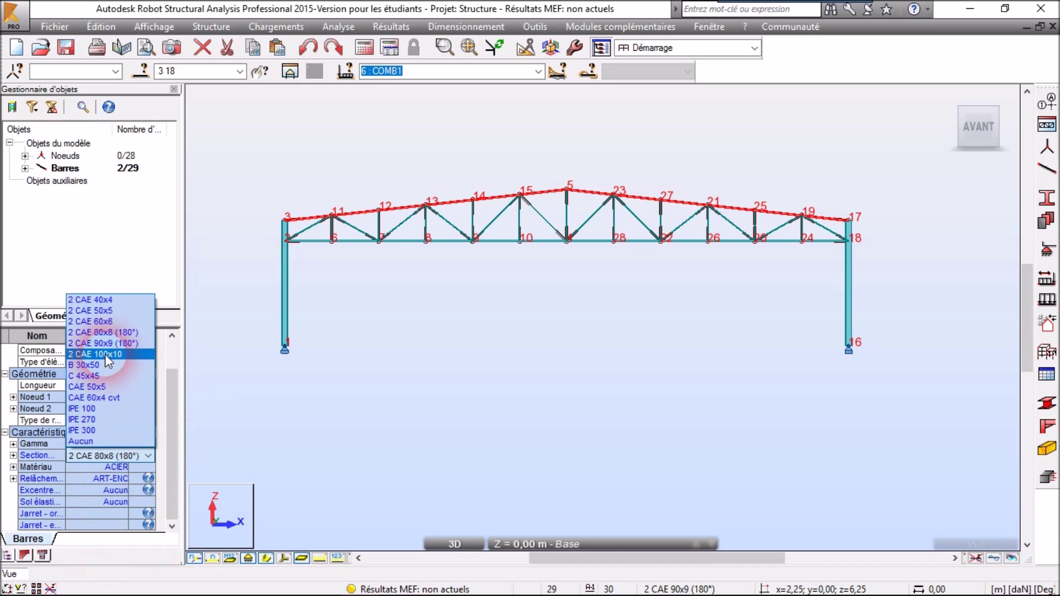
left_click(111, 344)
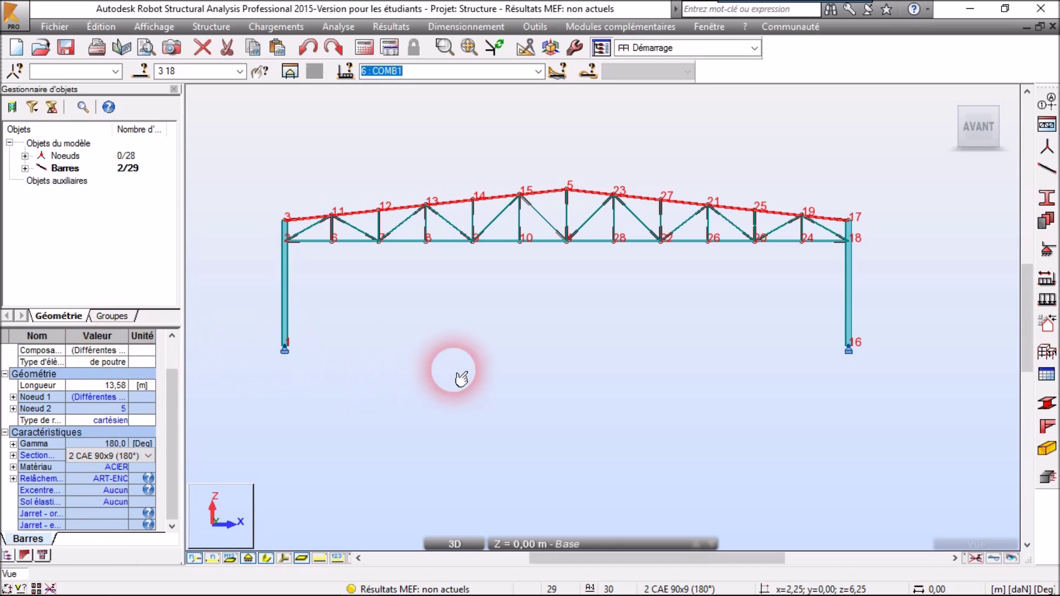
left_click(534, 375)
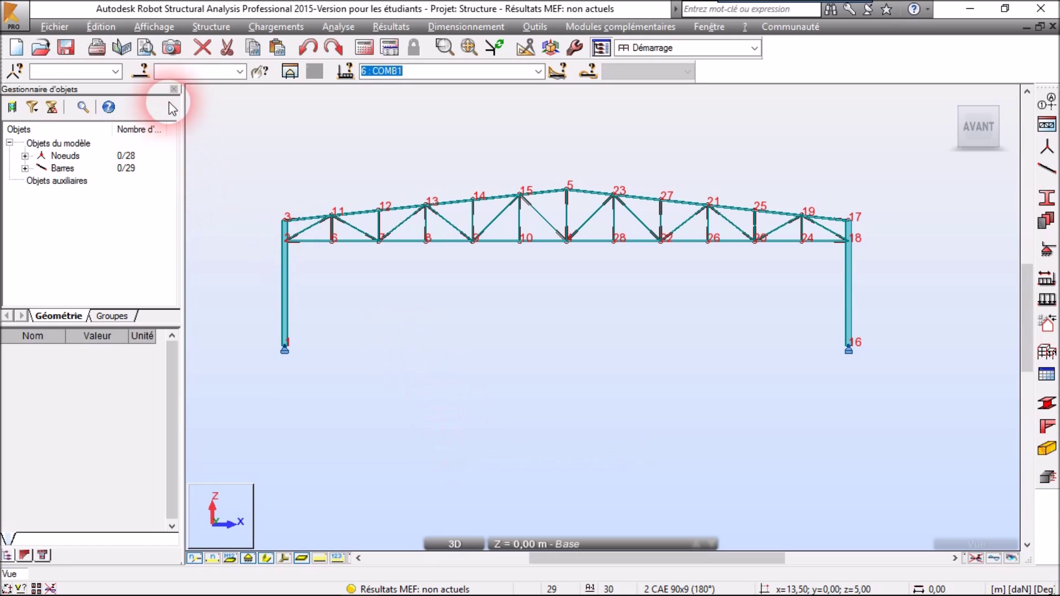
Select the diagonals that use section 2 CAE 50x5, assign them section 2 CAE 60x6, and clear the selection
left_click(145, 72)
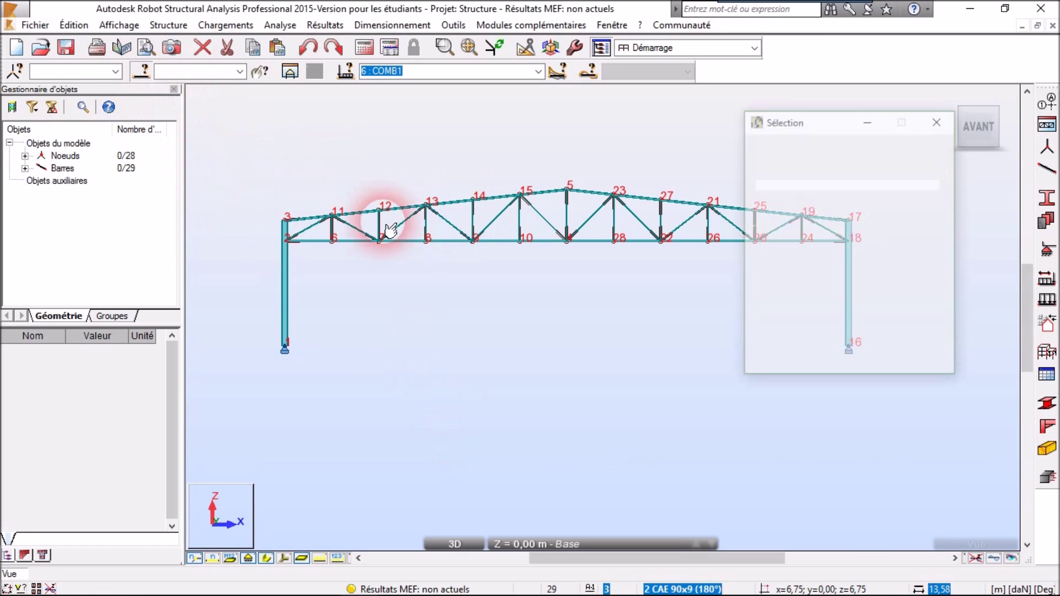
left_click(911, 269)
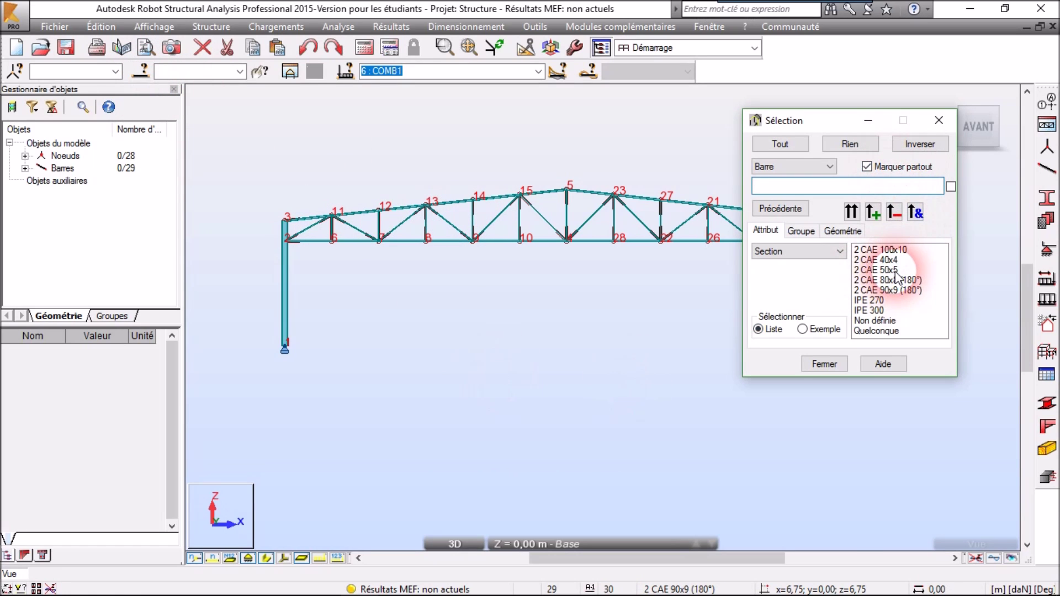
left_click(873, 213)
left_click(825, 364)
scroll(170, 433, "down", 3)
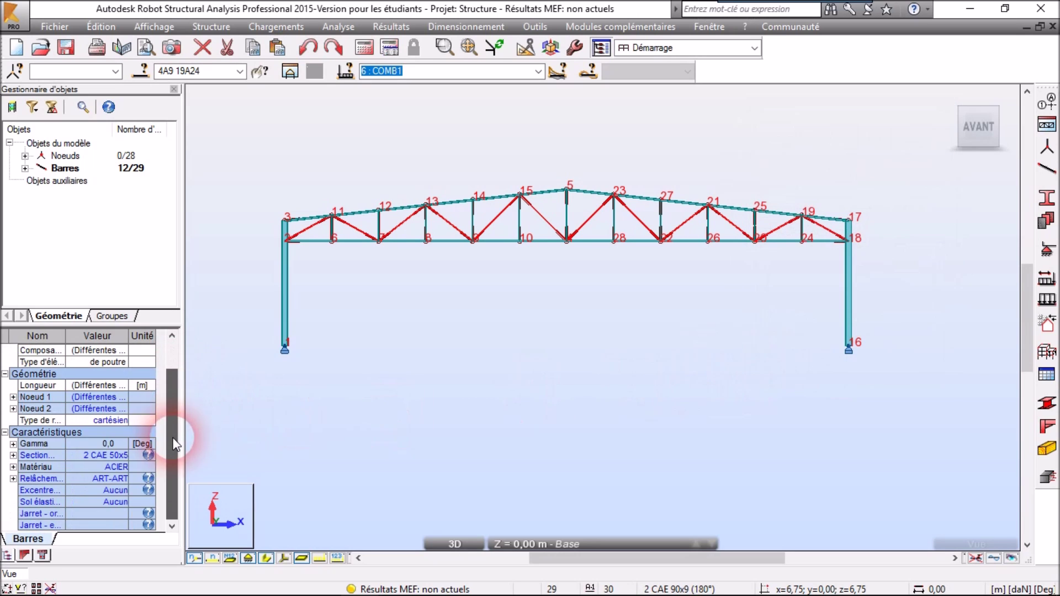
left_click(112, 458)
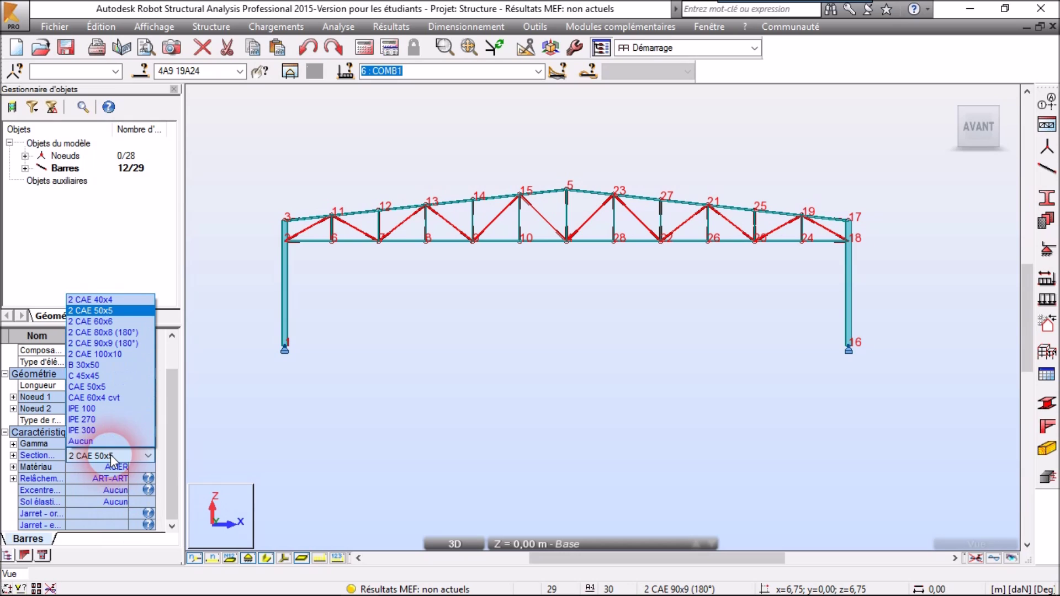
left_click(115, 322)
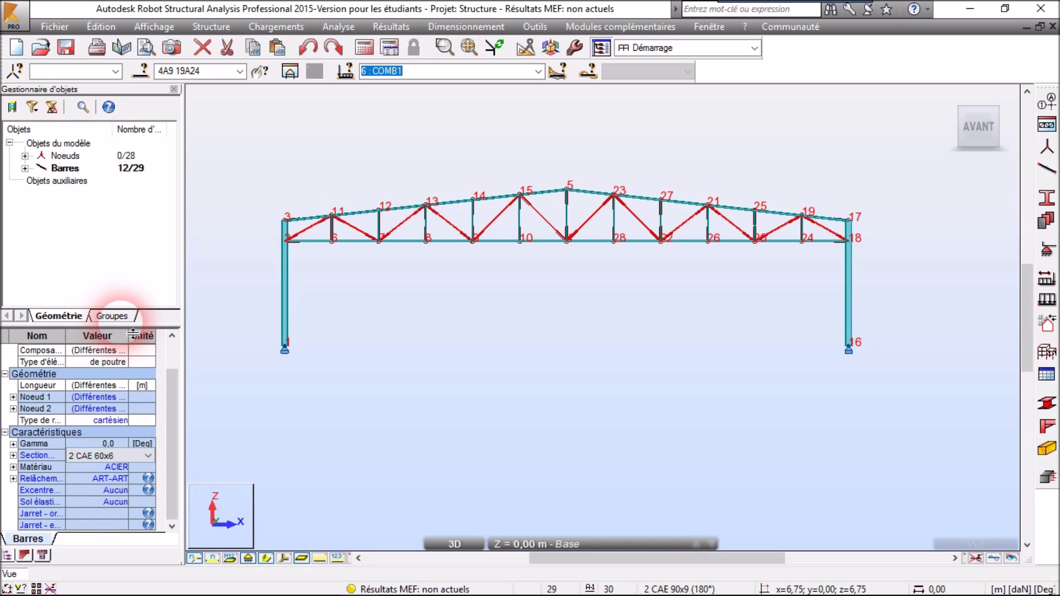
left_click(544, 351)
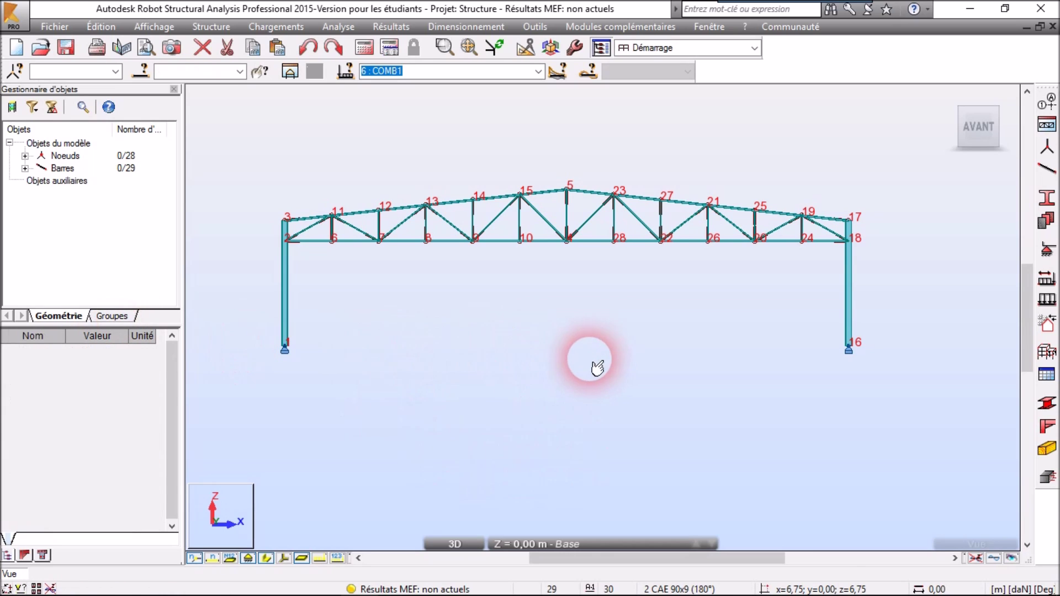
Recalculate the structure and rerun the steel design of families 1A5 at ELU
left_click(366, 50)
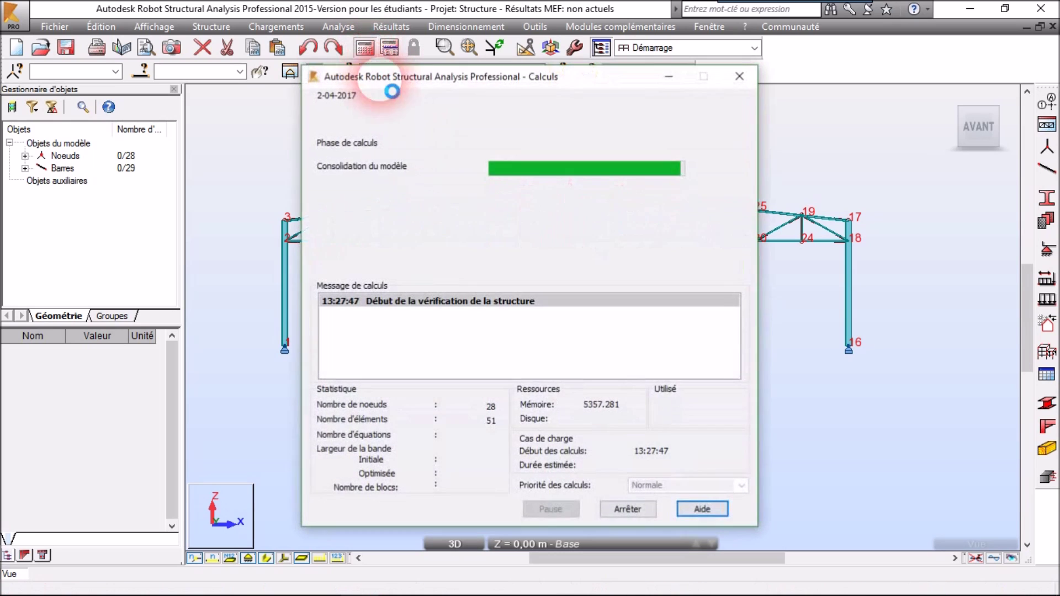
left_click(467, 26)
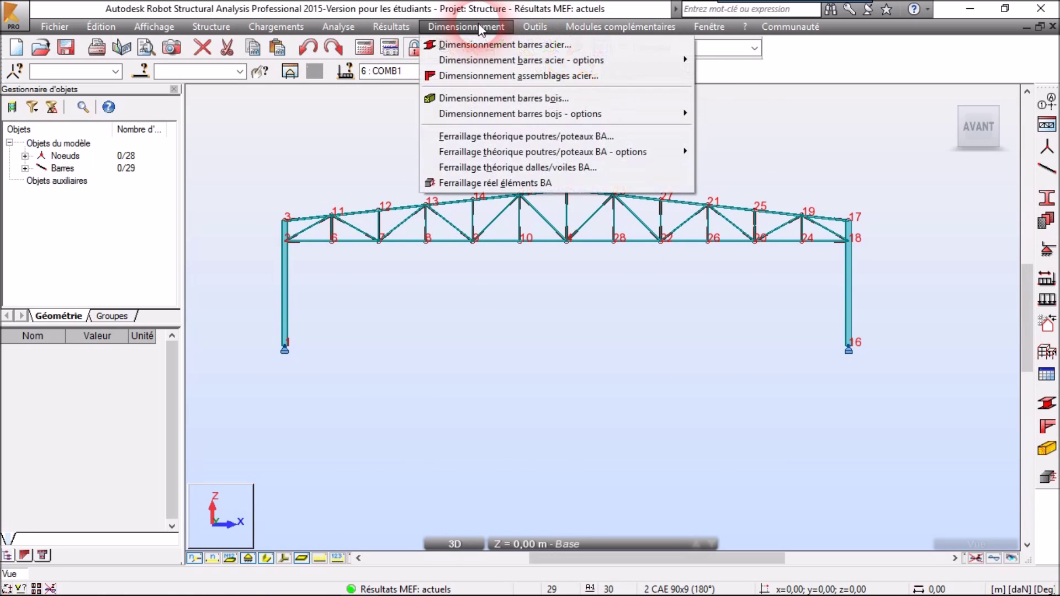
left_click(486, 65)
left_click(924, 520)
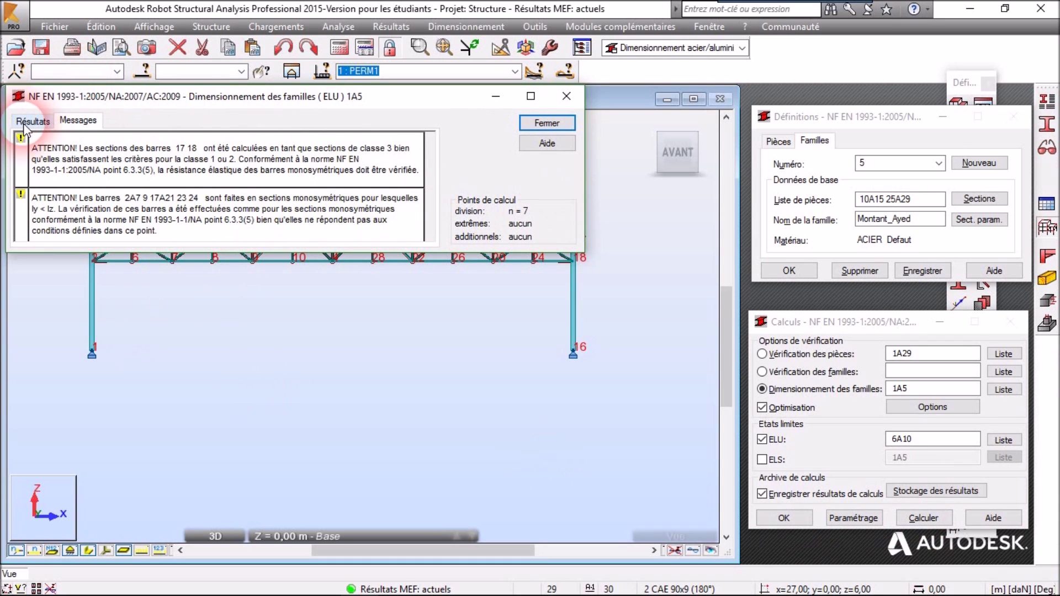
Examine the profiles and ratios in the family design results, and close them without saving
left_click_drag(595, 265, 721, 520)
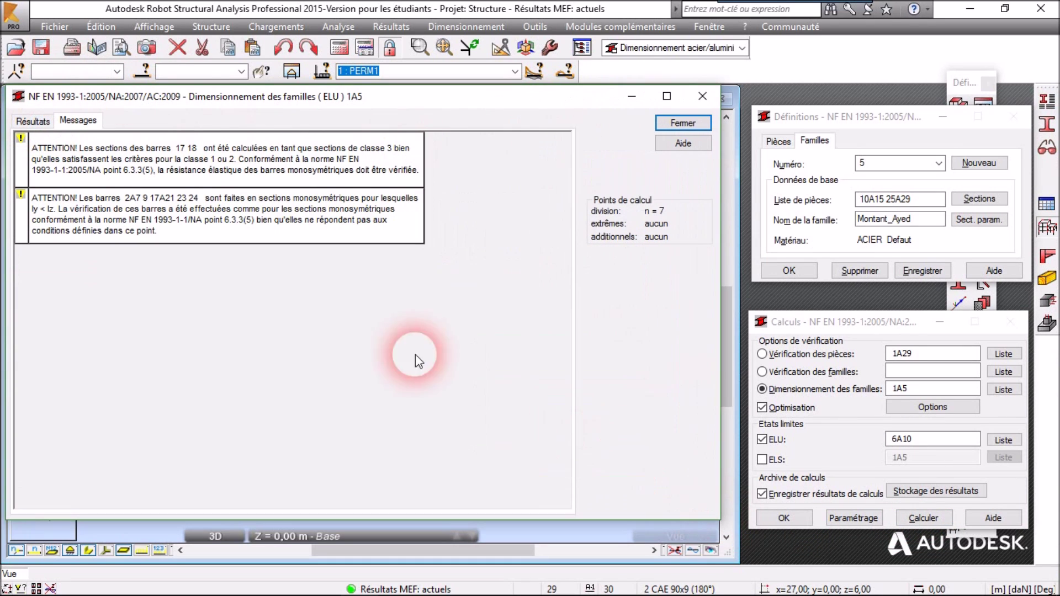
left_click(32, 122)
left_click_drag(213, 96, 233, 53)
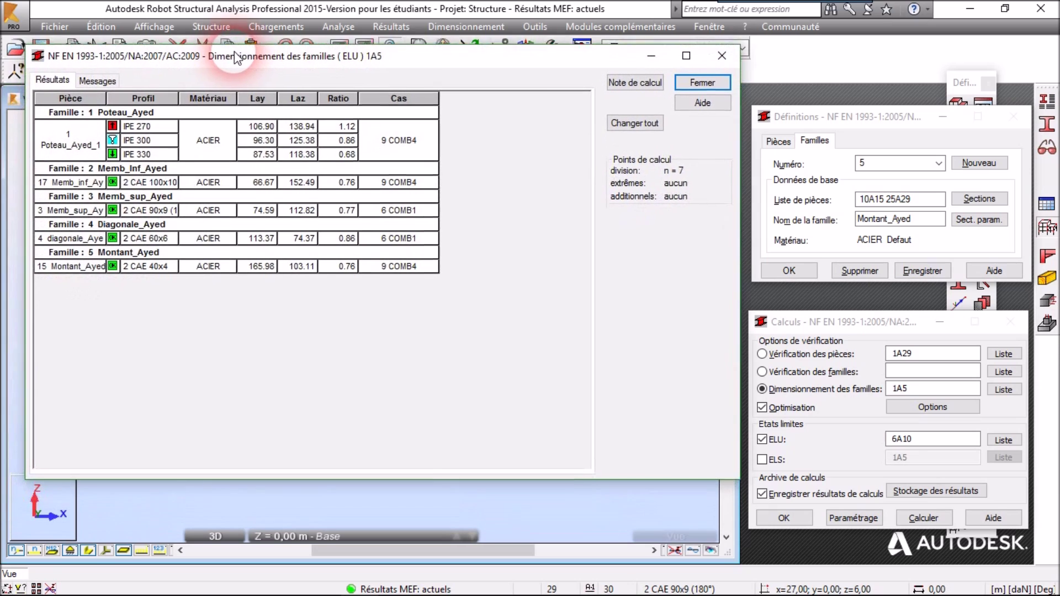
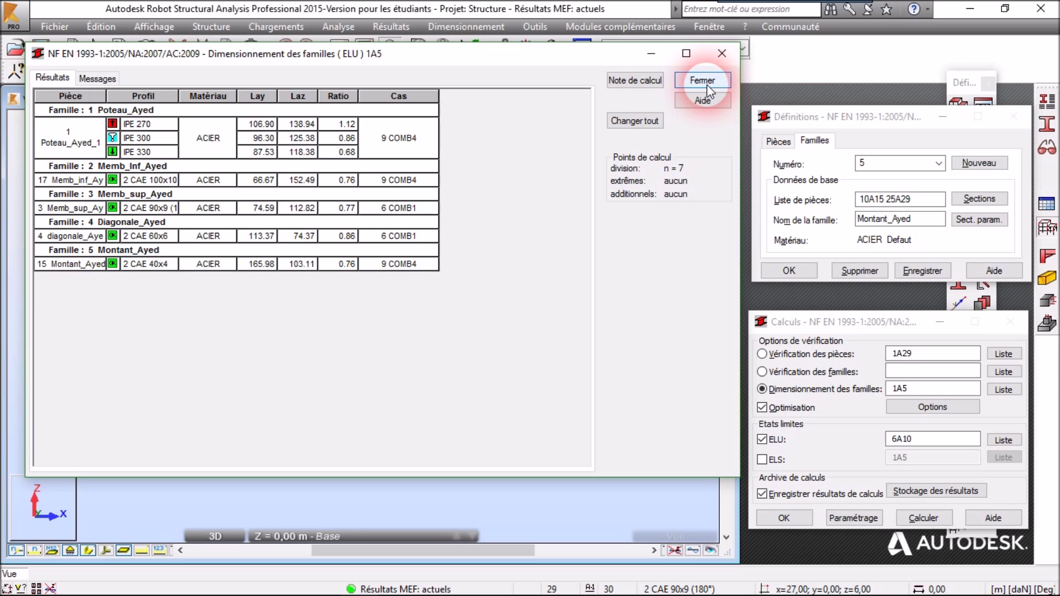
left_click(702, 81)
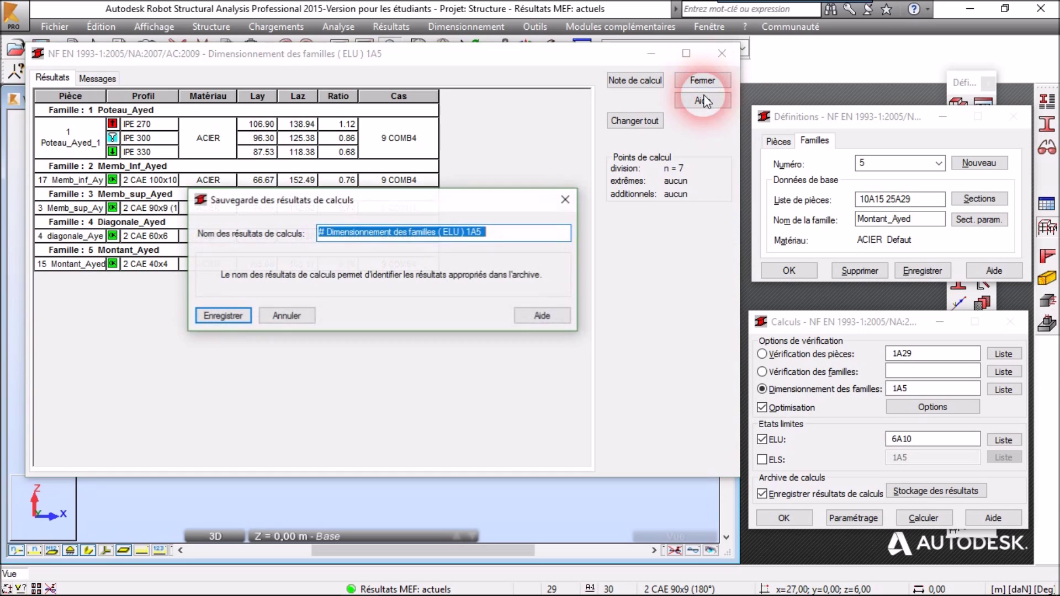
left_click(284, 317)
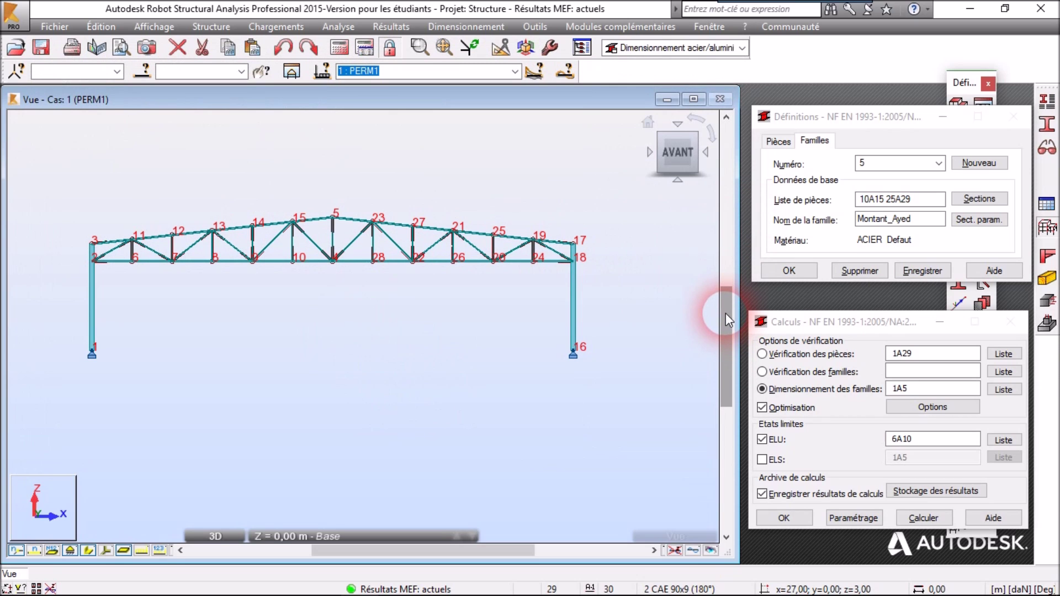
Return the workspace from steel design to the Démarrage layout
left_click(743, 48)
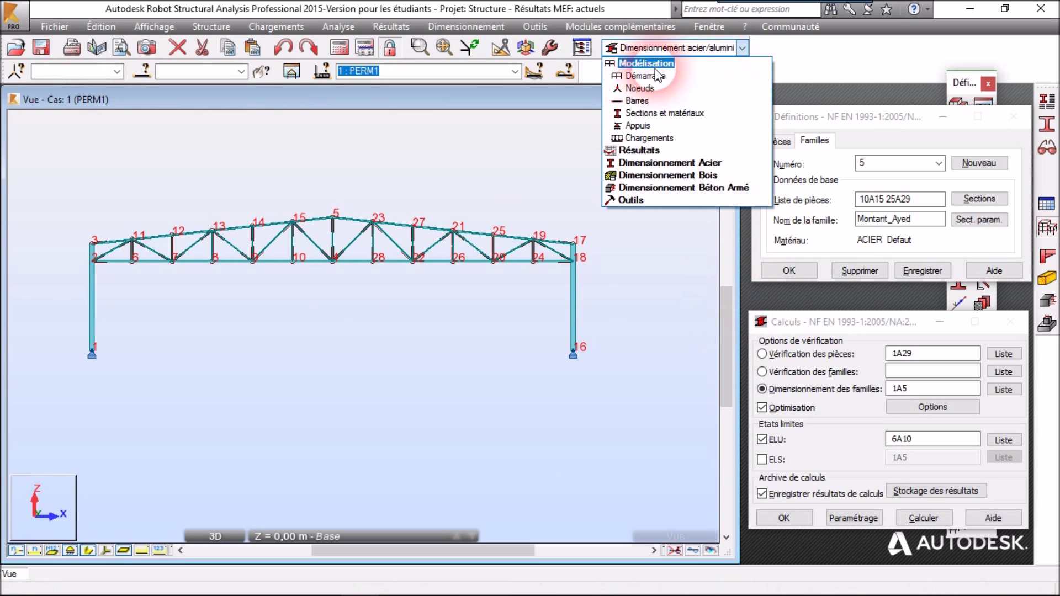
left_click(657, 76)
left_click(608, 243)
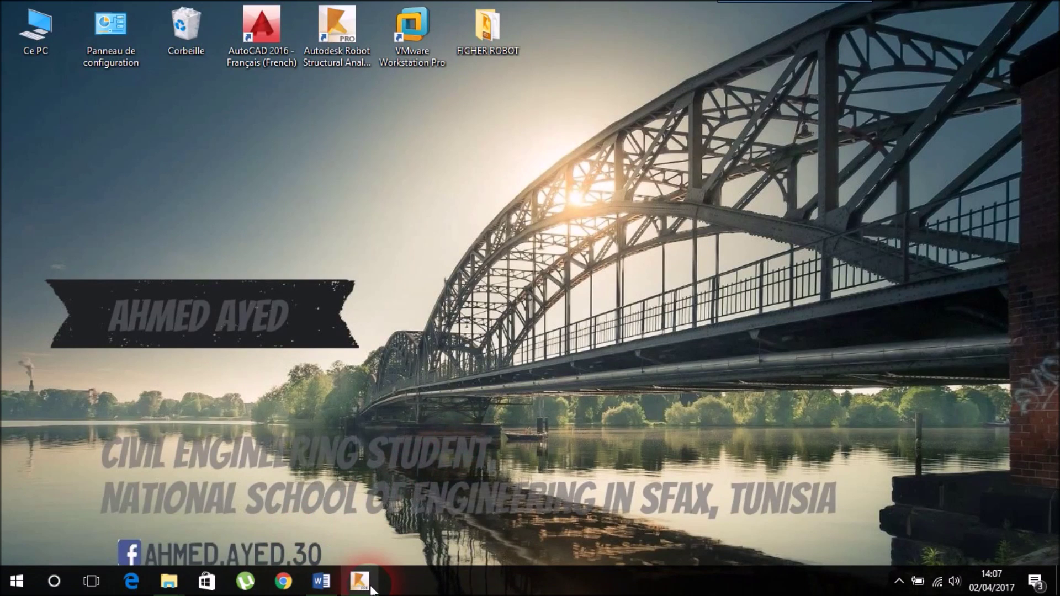
Switch back to Robot Structural Analysis and save the project as Structure_pignon in the FICHER ROBOT folder, accepting the student version notice
left_click(360, 581)
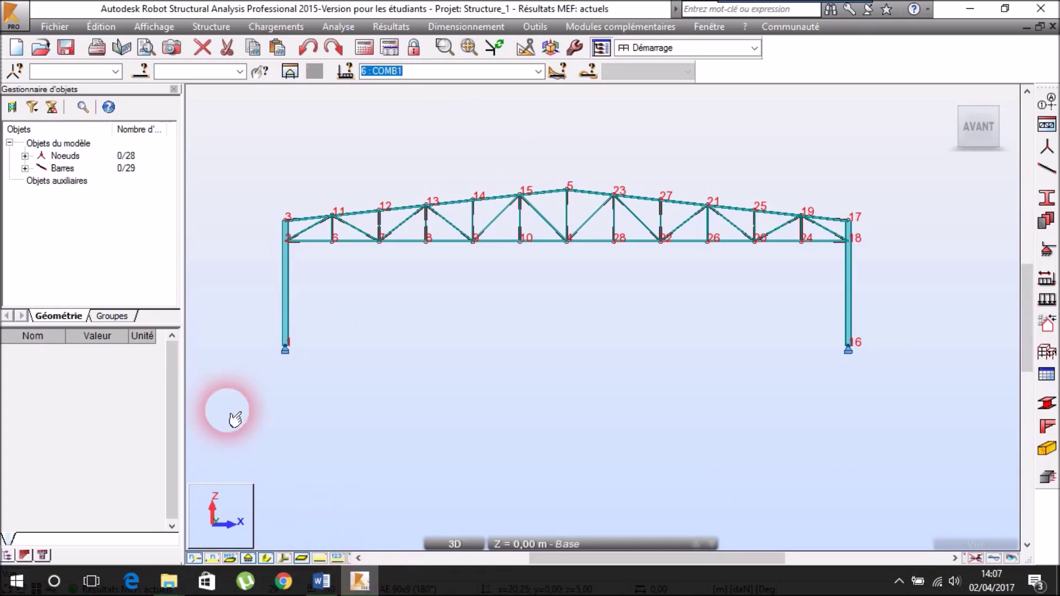
left_click(55, 26)
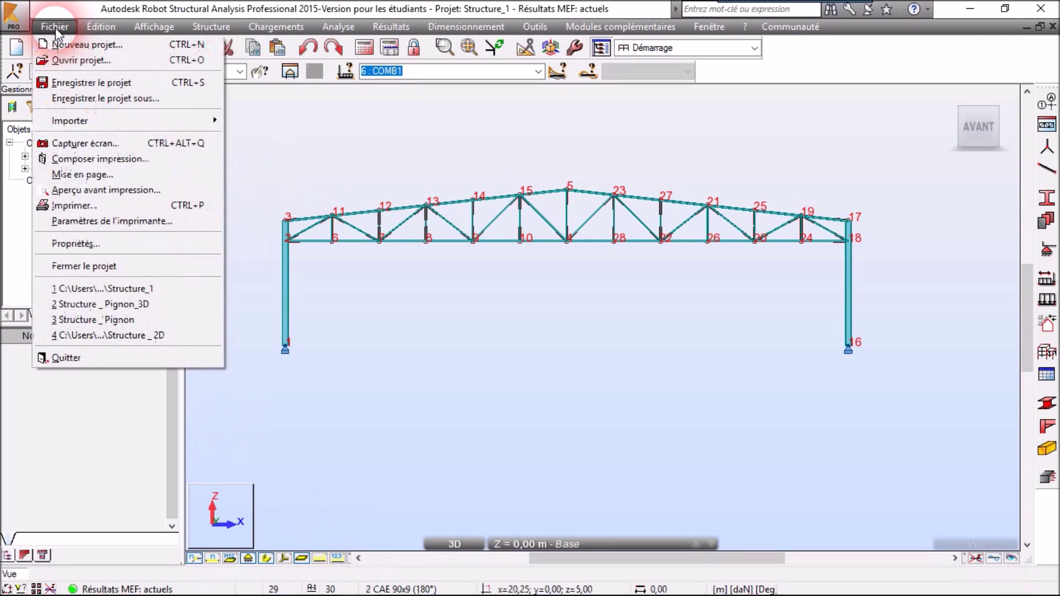
left_click(76, 99)
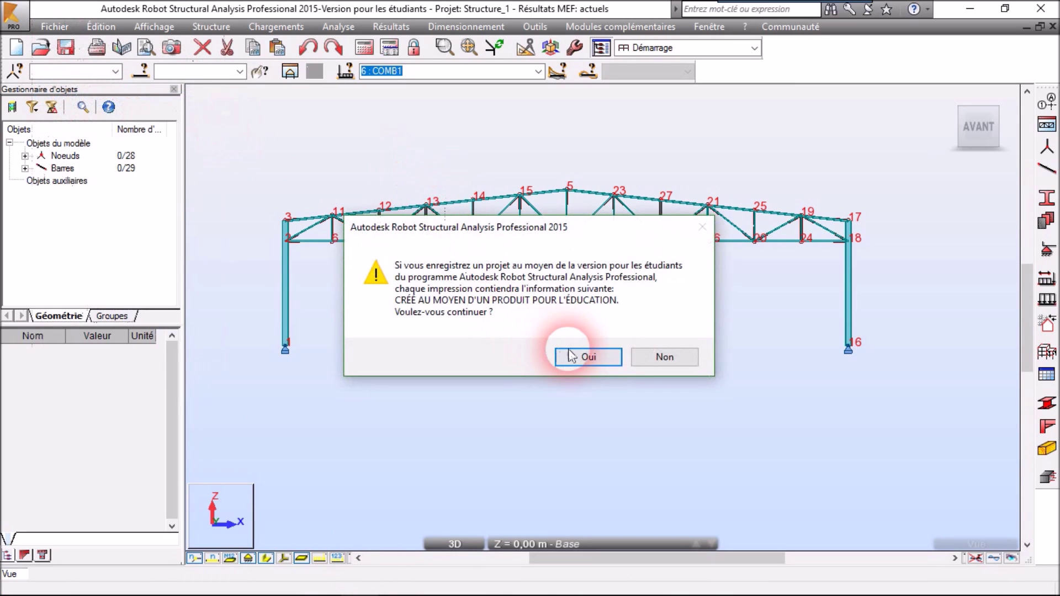
left_click(572, 356)
left_click(476, 406)
key("BackSpace")
type("pignon")
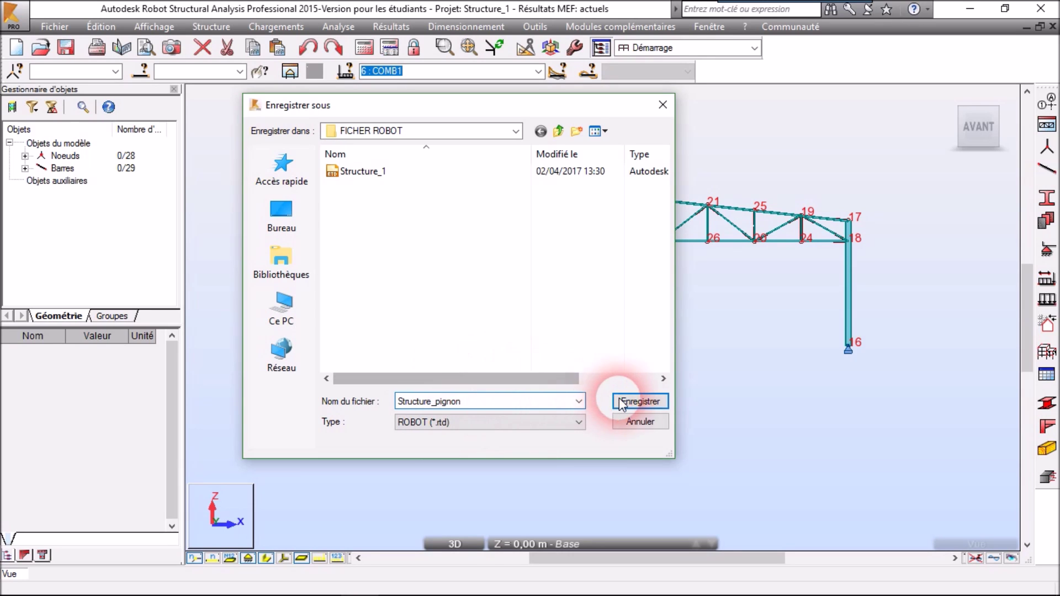
left_click(639, 401)
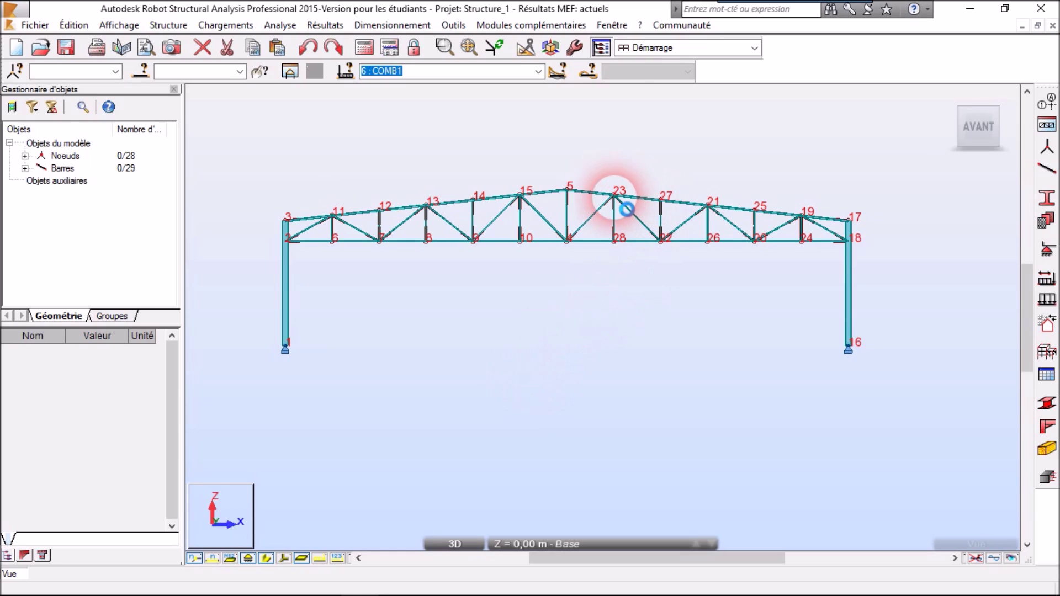
Add a node at x = 6,75 m and z = 0 m, at the level of the column bases
mouse_move(1009, 119)
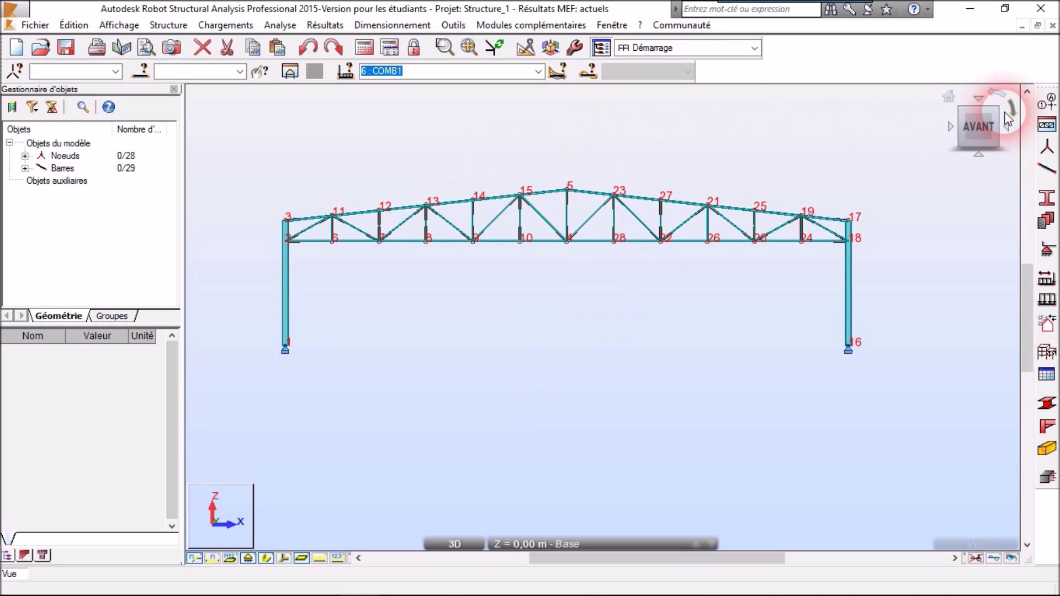
left_click(1055, 157)
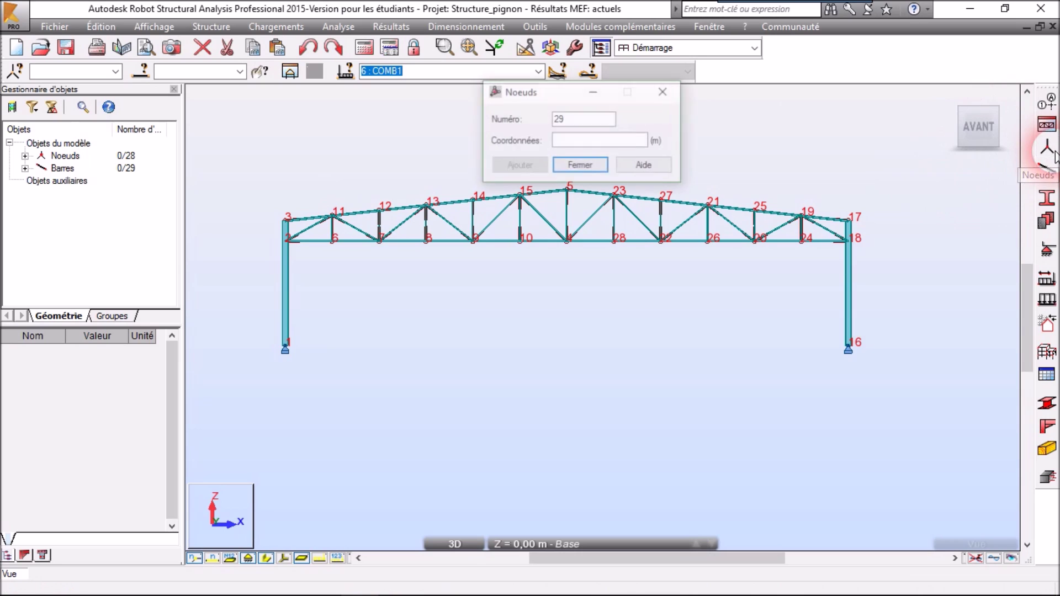
left_click(514, 141)
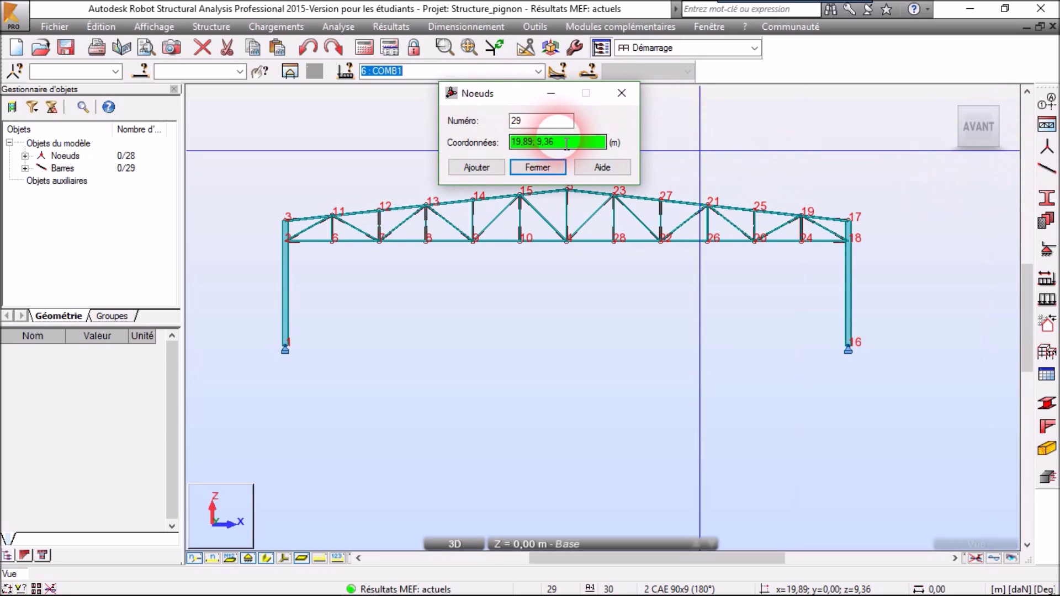
left_click_drag(559, 142, 485, 151)
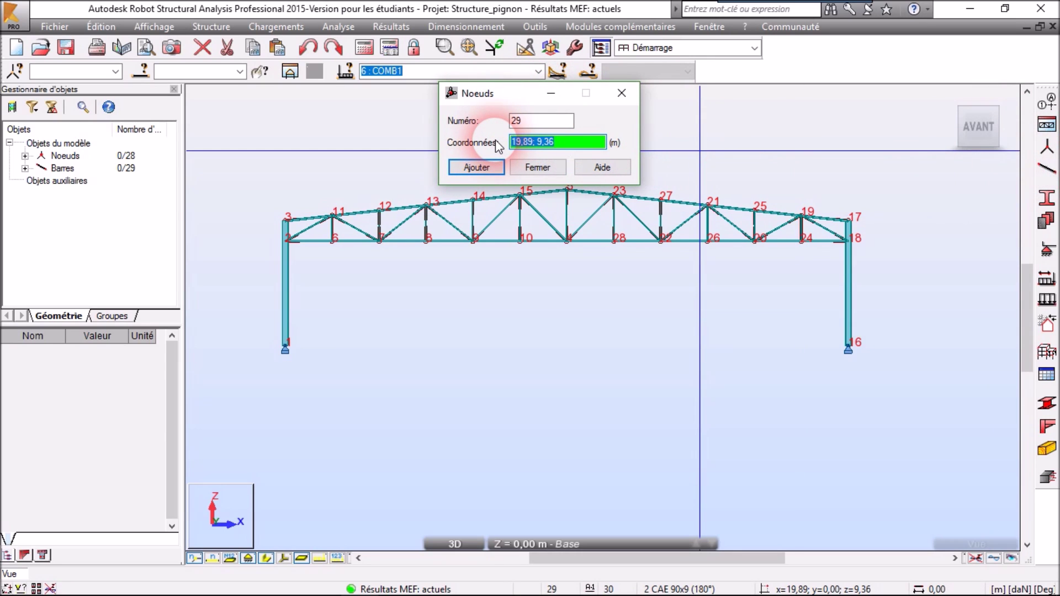
type("6.75")
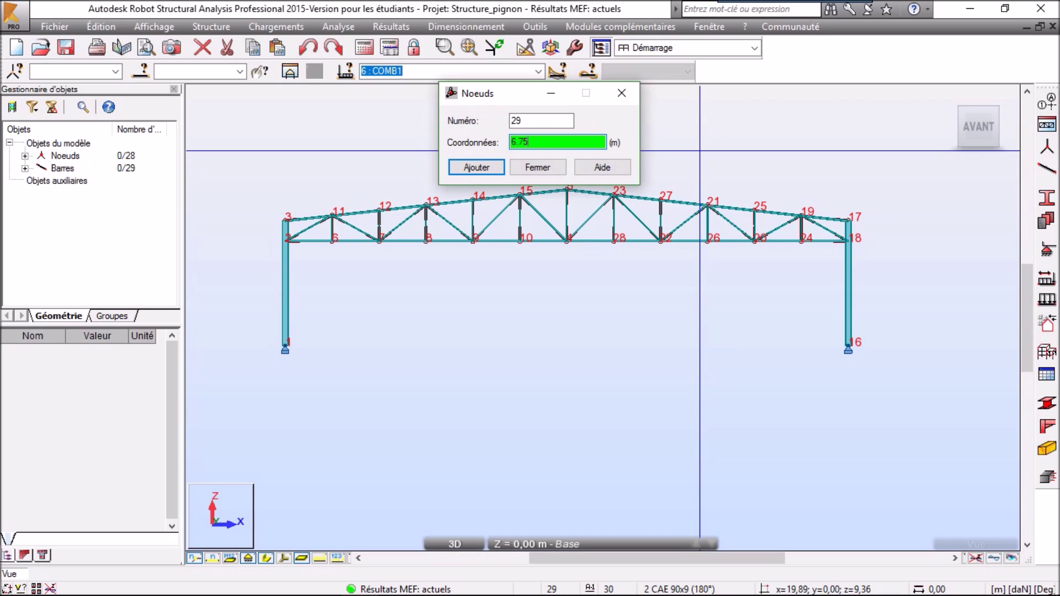
type(",75;0")
left_click(477, 167)
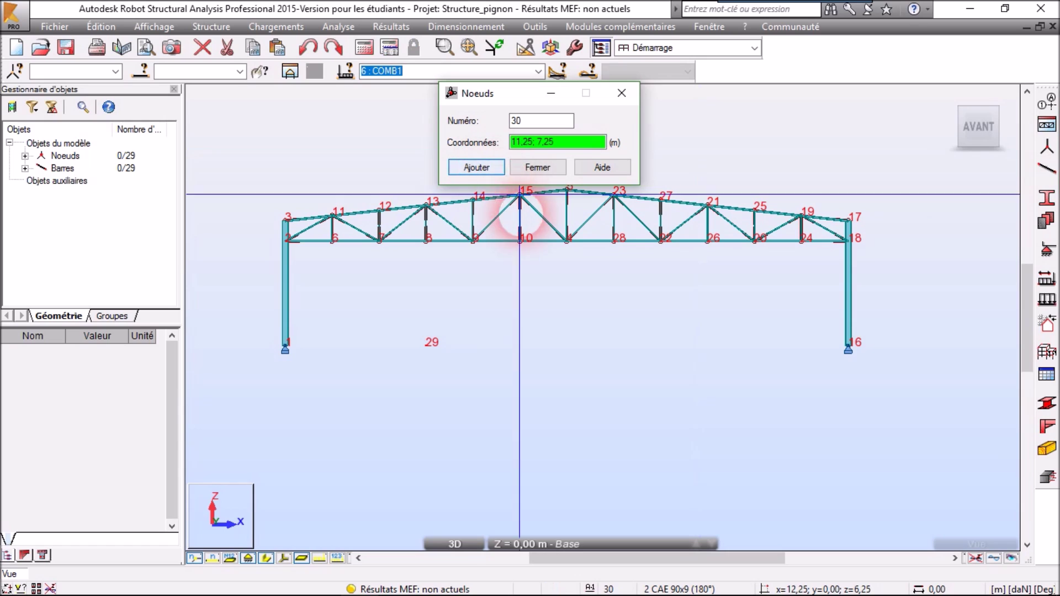
Add a node at x = 13,5 m and z = 0 m, midway between the two column bases
left_click_drag(510, 143, 554, 144)
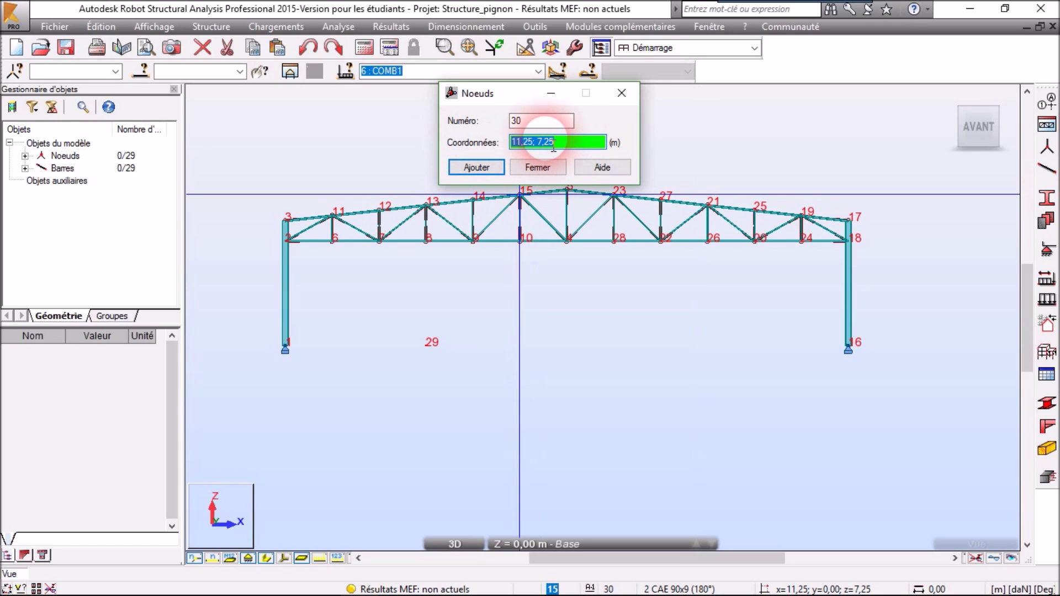
type("13.5")
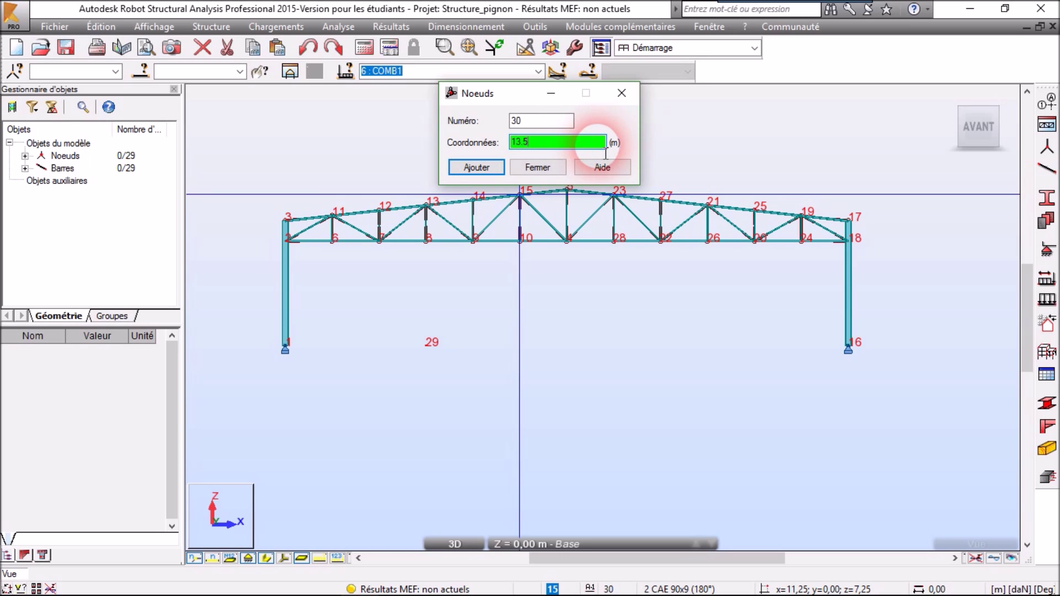
type(",")
type("0")
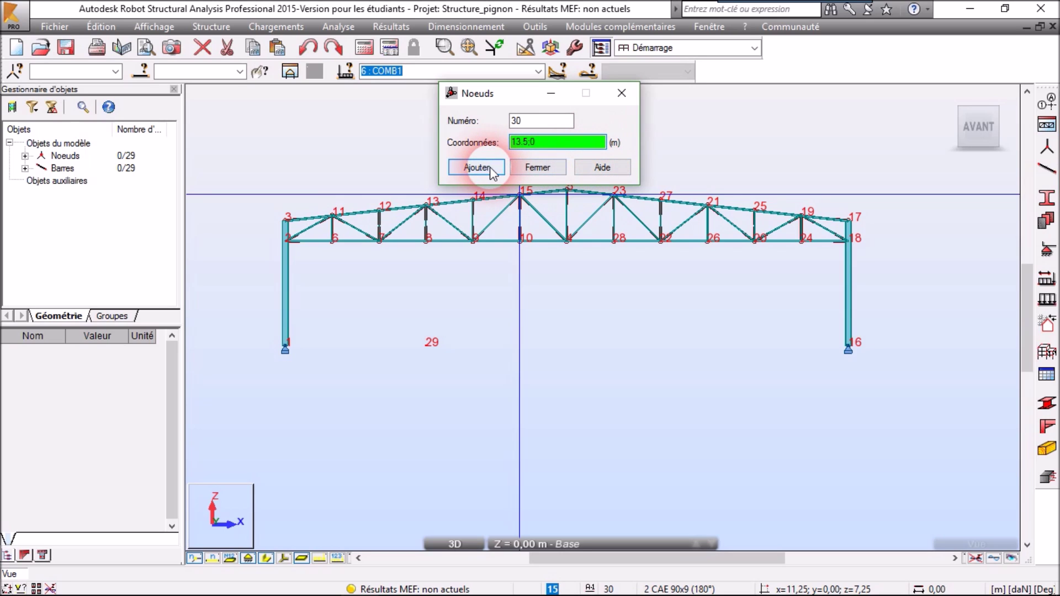
left_click(491, 168)
Add a node at x = 20,25 m and z = 0 m, and finish adding nodes
left_click_drag(571, 148, 508, 147)
type("20")
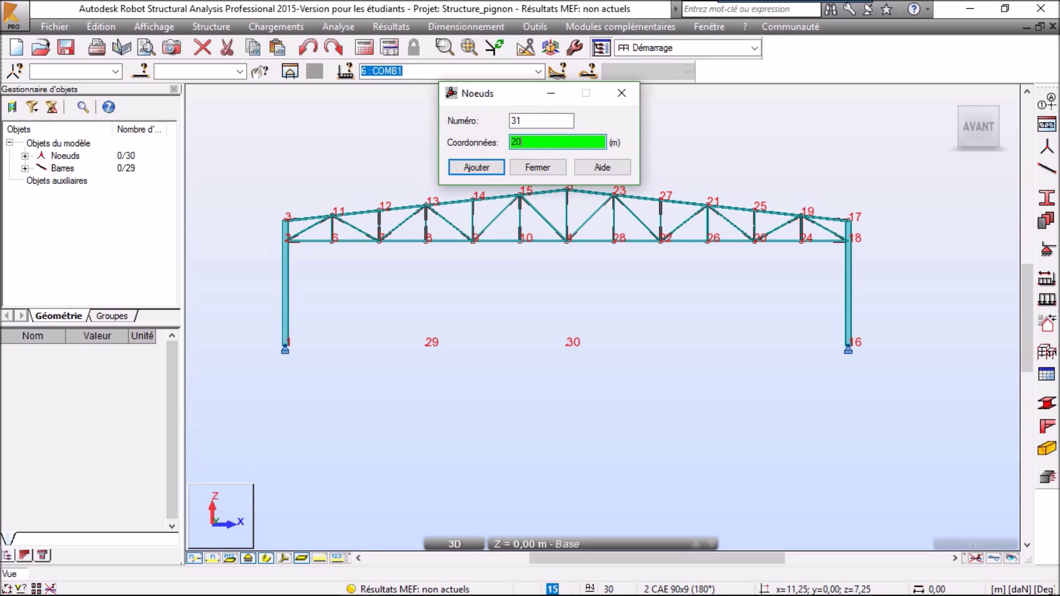
type(",25;0")
left_click(480, 169)
left_click(539, 167)
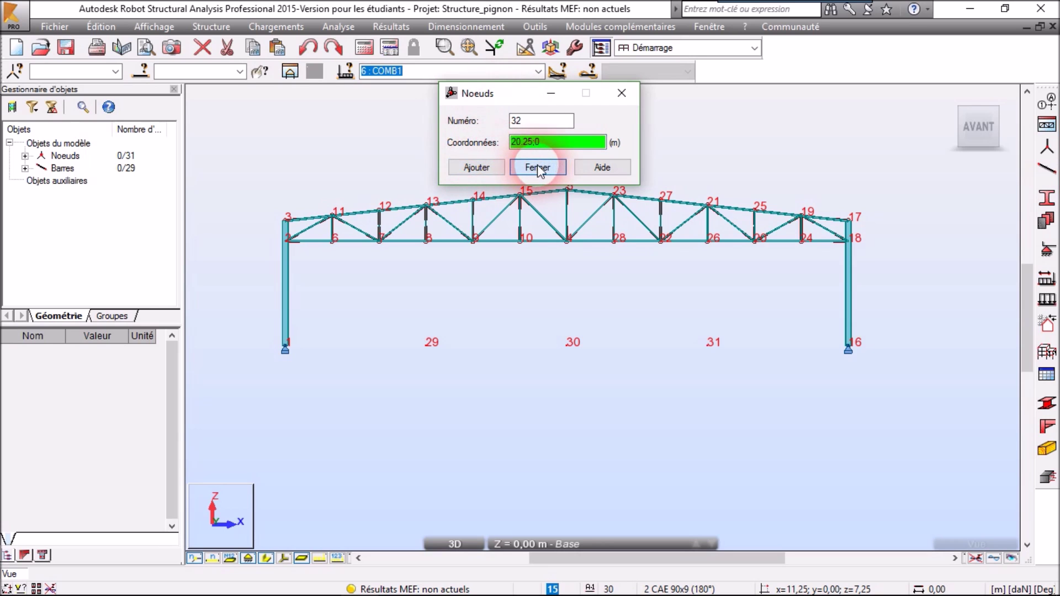
For a new bar, create a Potelet bar type from the Montant type, keeping the name suffix used by the existing types
left_click(1055, 175)
left_click_drag(788, 102, 710, 83)
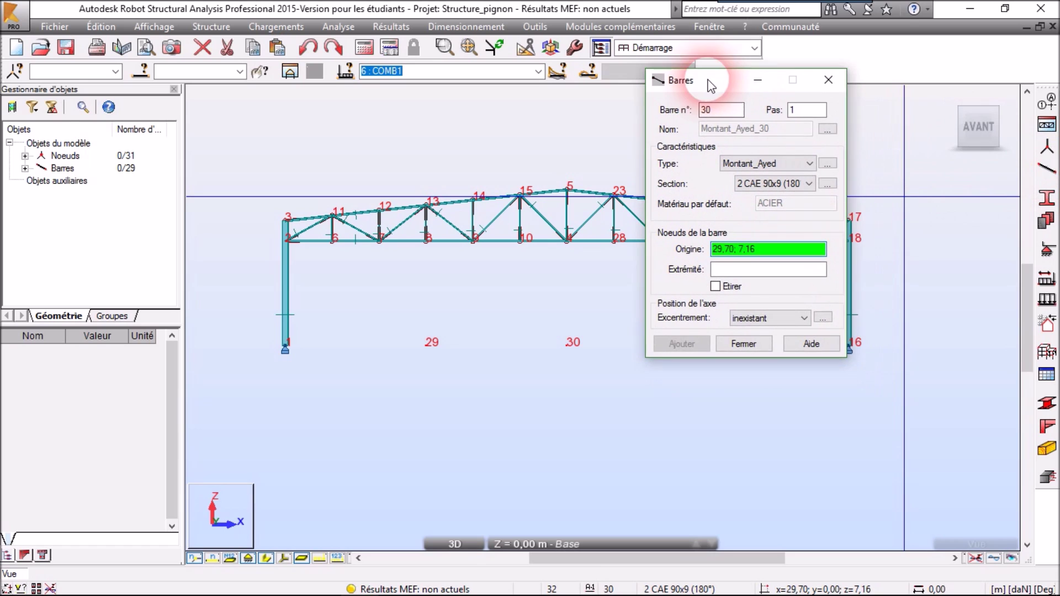
left_click(822, 162)
left_click_drag(513, 118, 424, 122)
type("Potelet_Ayed")
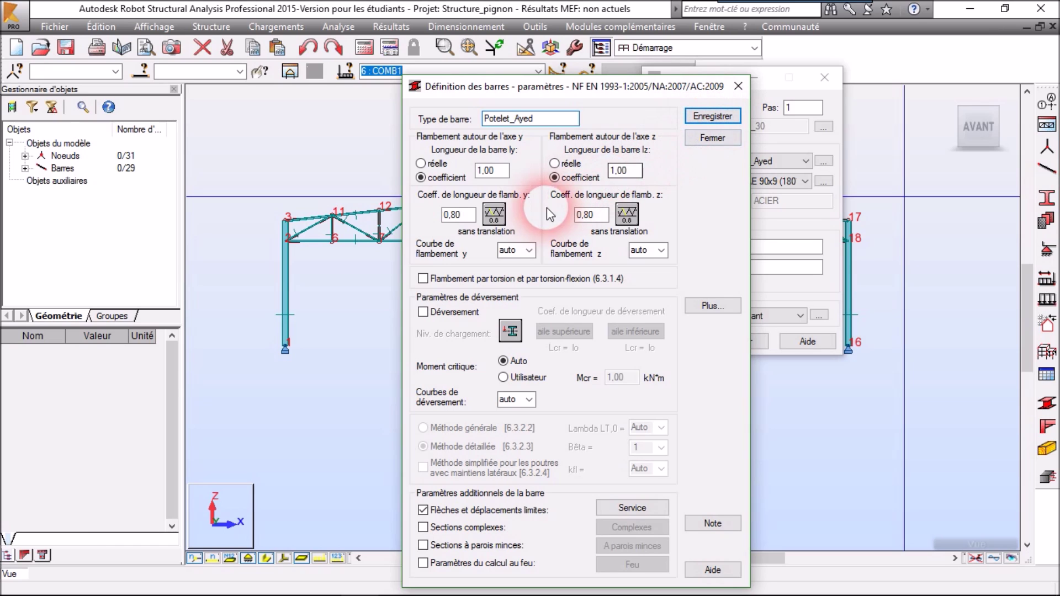
left_click(728, 117)
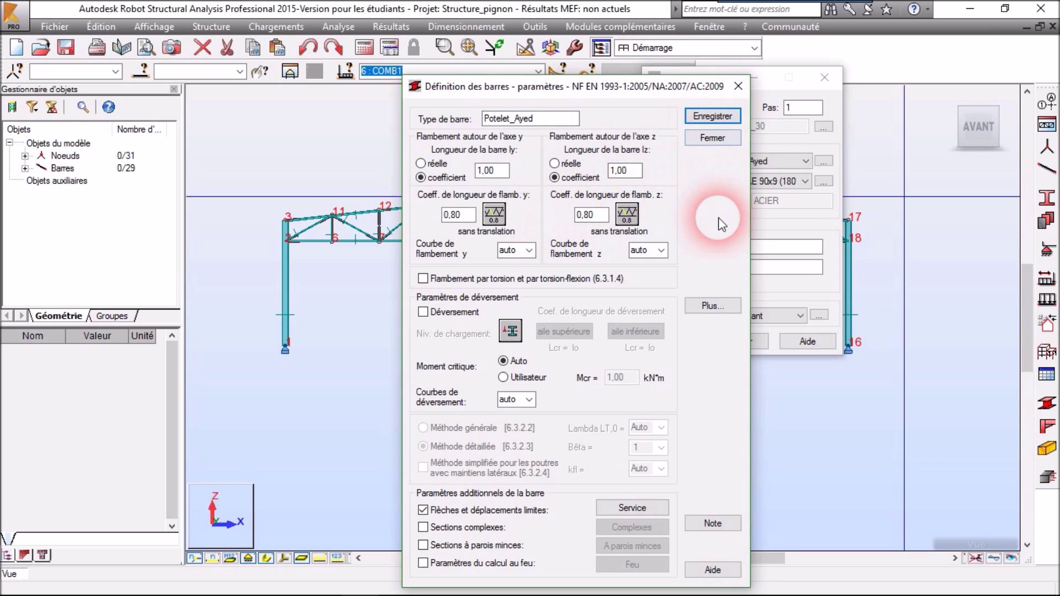
left_click(716, 139)
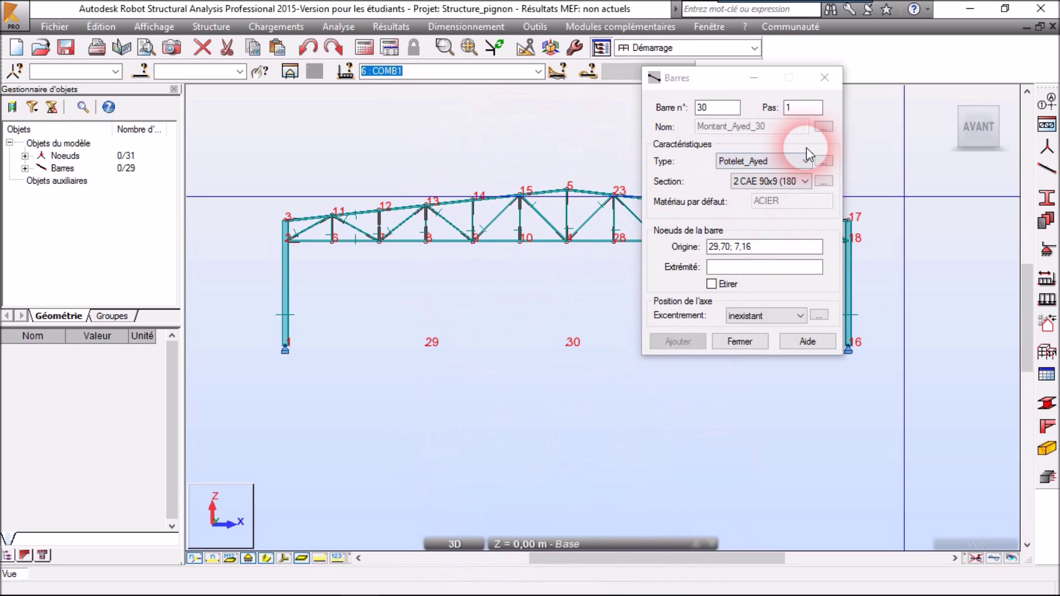
left_click(776, 208)
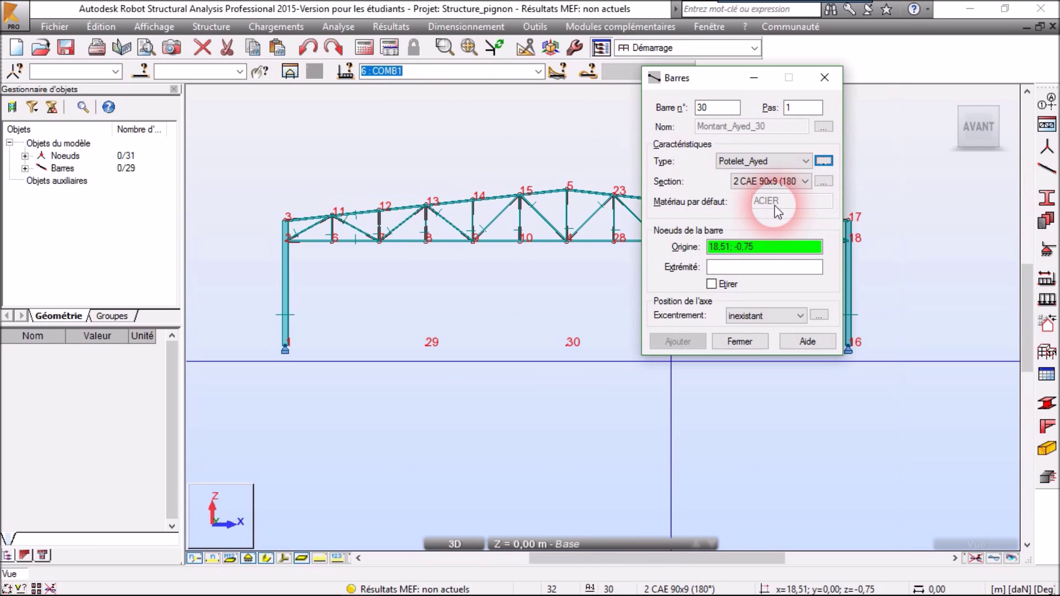
Set the Potelet type's buckling condition about y and z to no buckling, without translation, and overwrite the saved type
left_click(823, 161)
left_click_drag(474, 80, 281, 28)
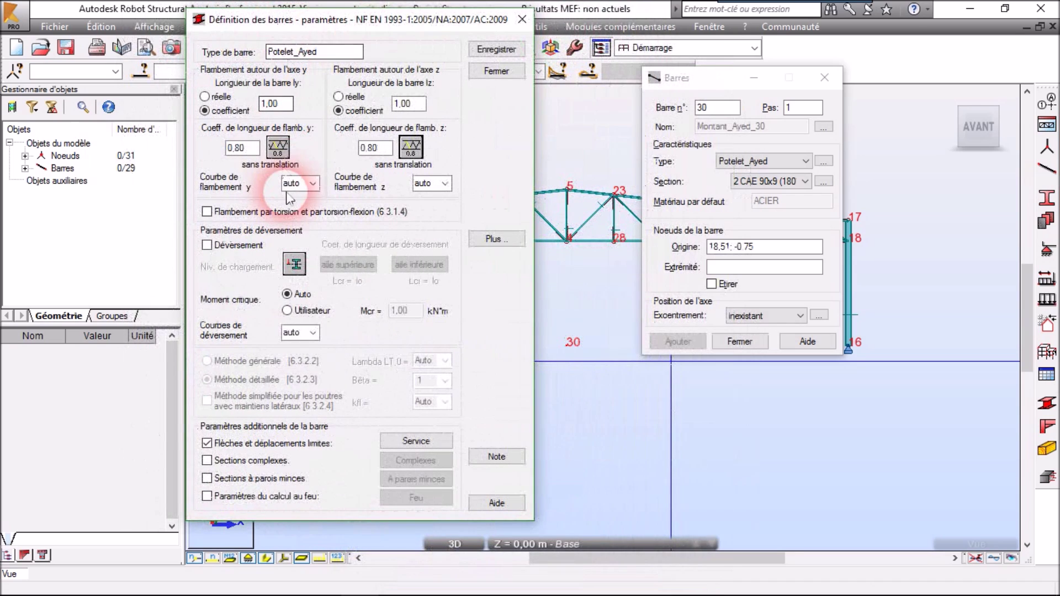
left_click(277, 149)
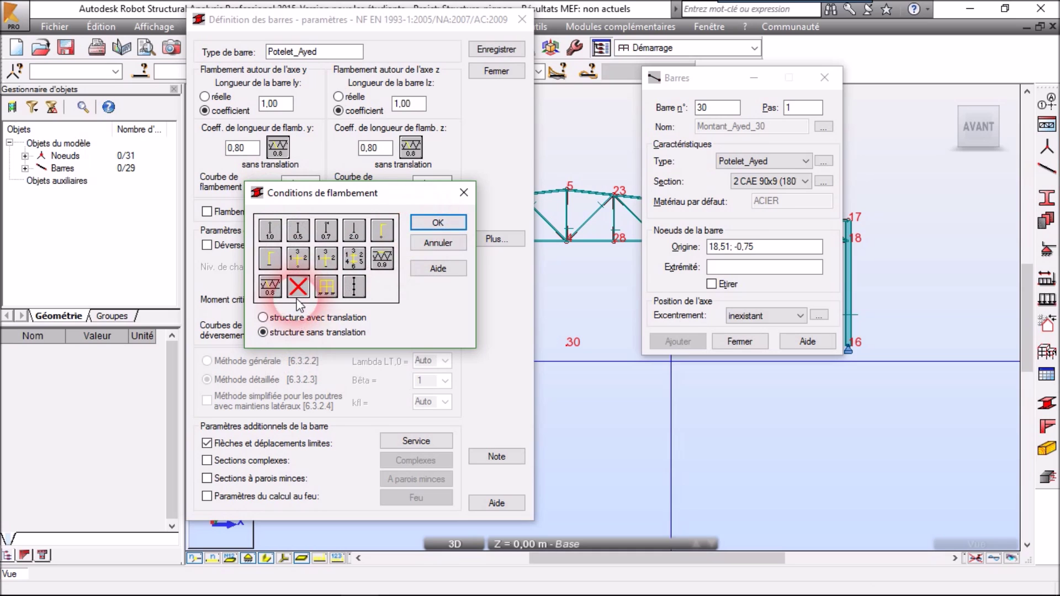
left_click(438, 223)
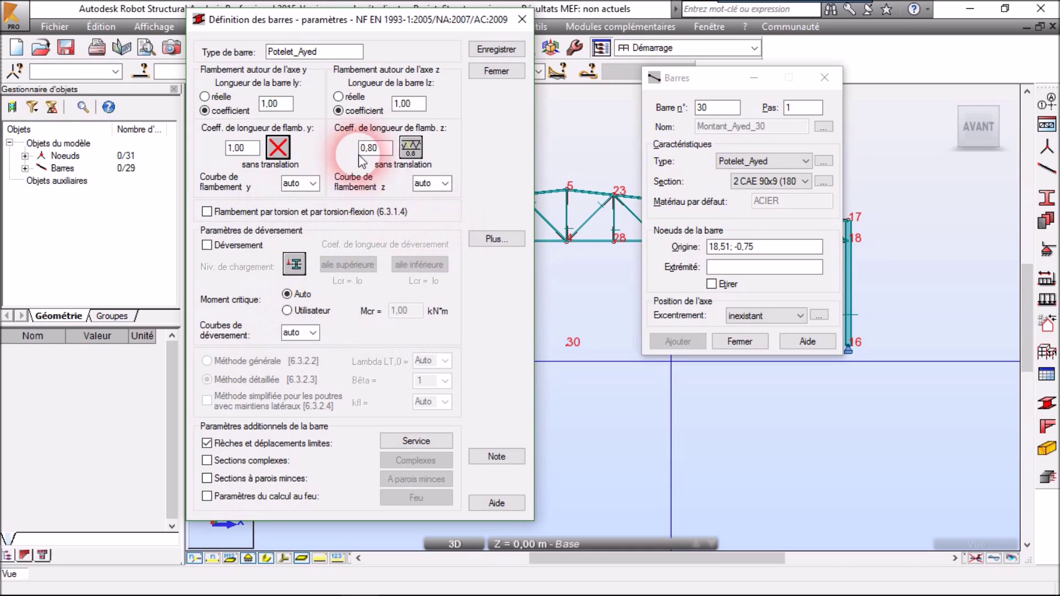
left_click(412, 148)
left_click(299, 286)
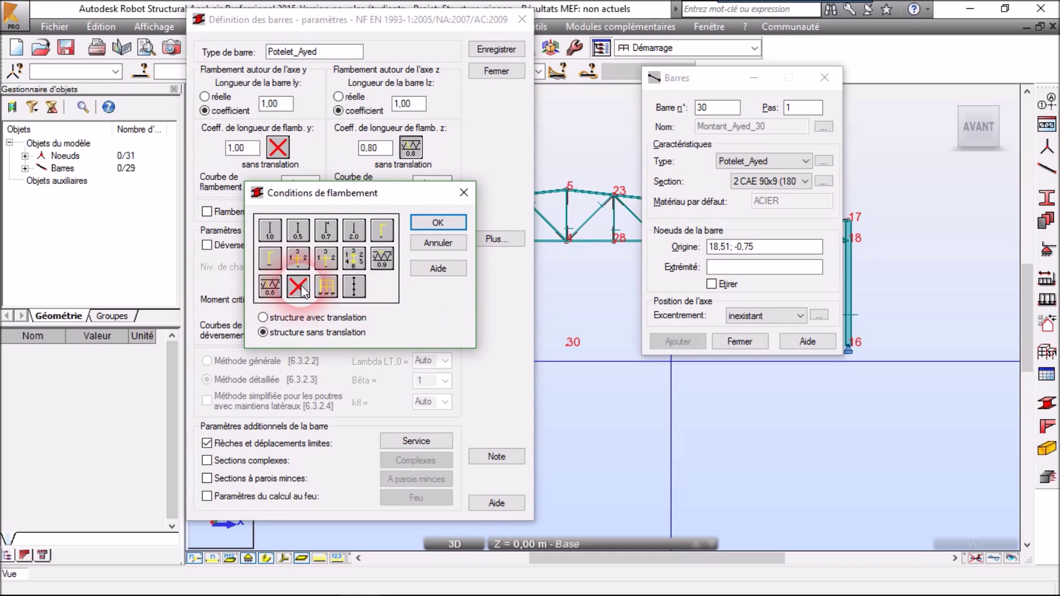
left_click(436, 222)
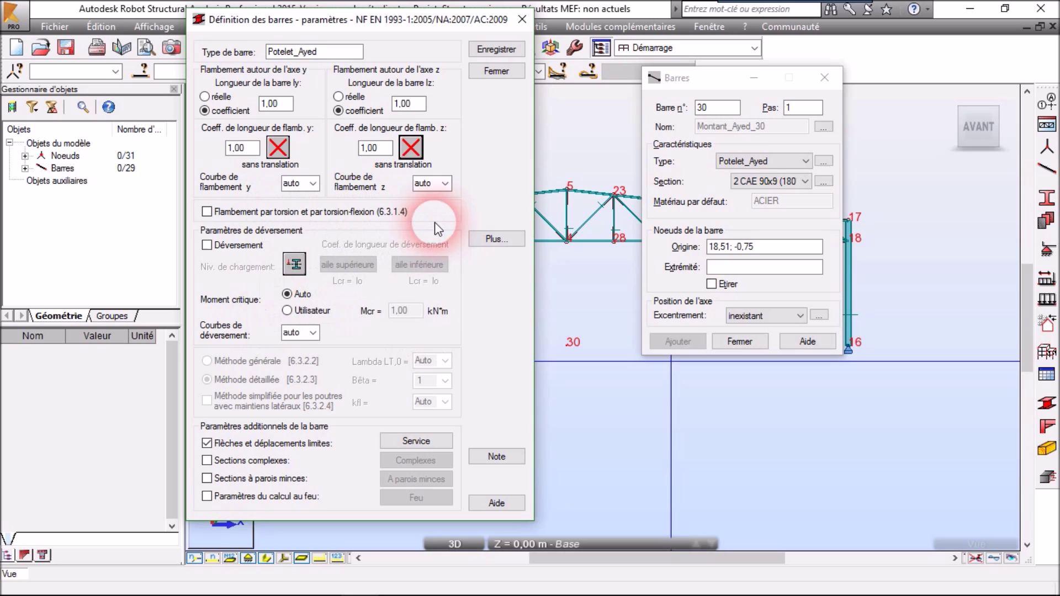
left_click(497, 50)
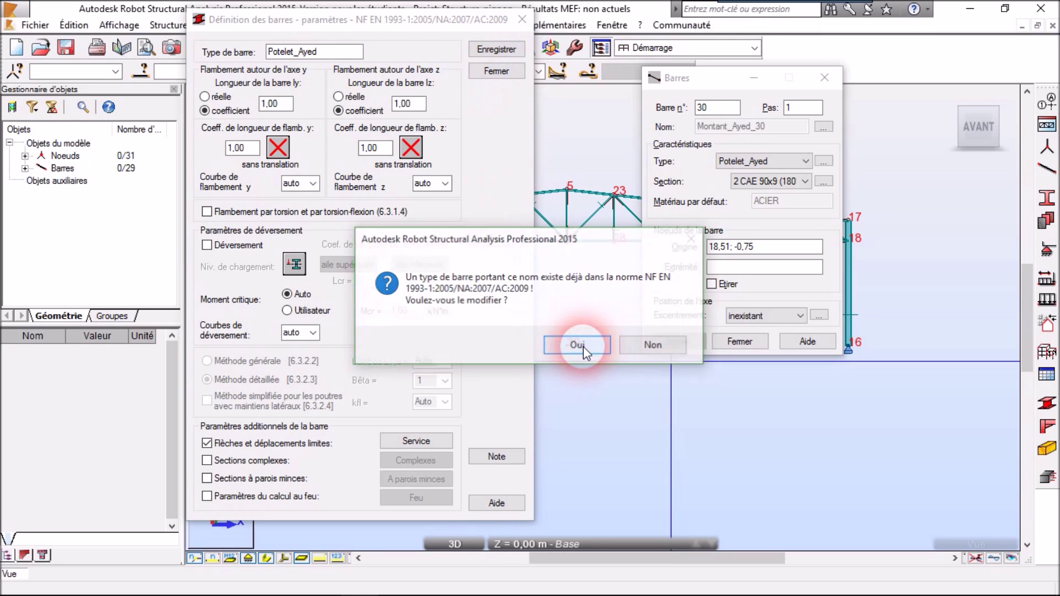
left_click(578, 346)
left_click(496, 71)
Add a standard IPE 120 section from the French profile database with a gamma angle of 0° for the Potelet bar
left_click(823, 181)
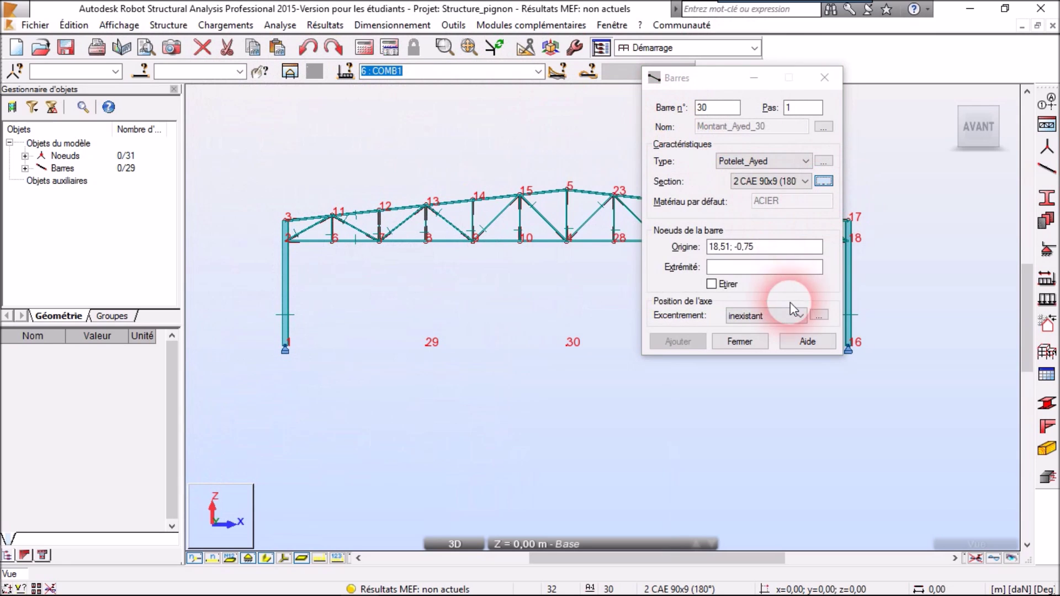
left_click_drag(780, 180, 678, 153)
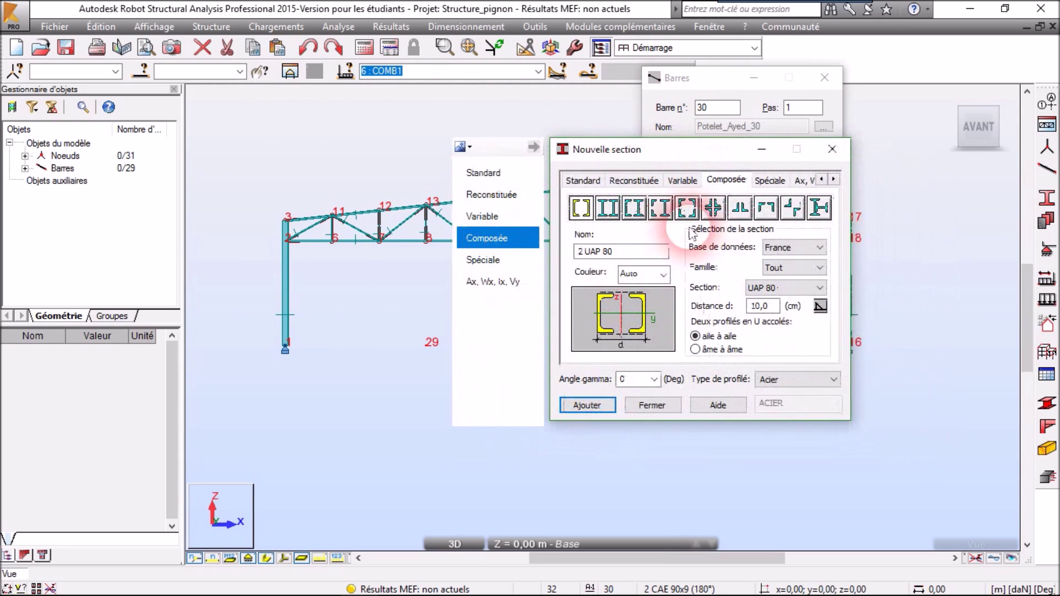
left_click(798, 288)
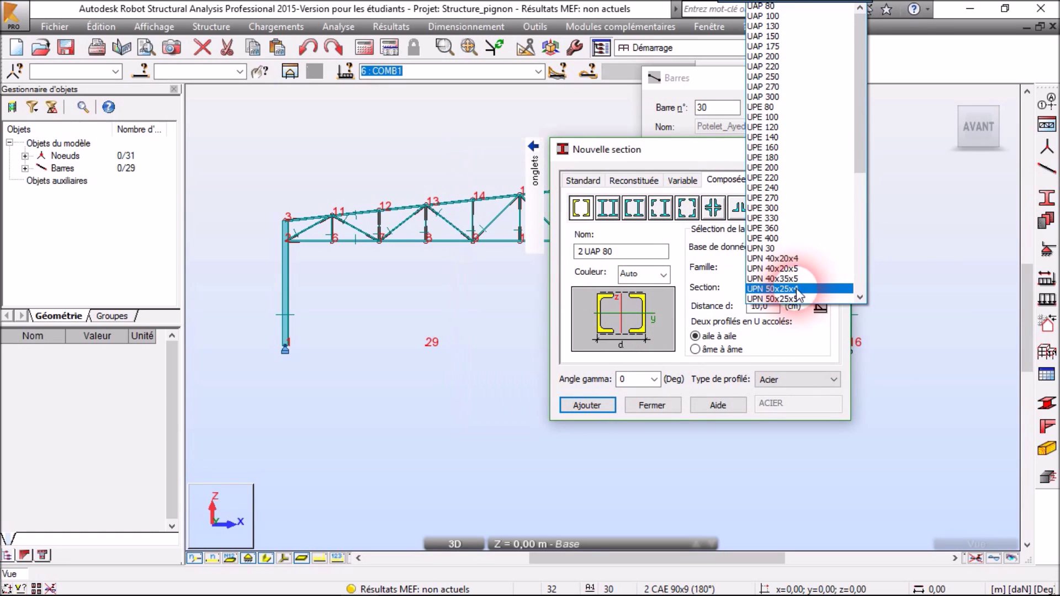
scroll(806, 168, "down", 2)
scroll(812, 149, "up", 2)
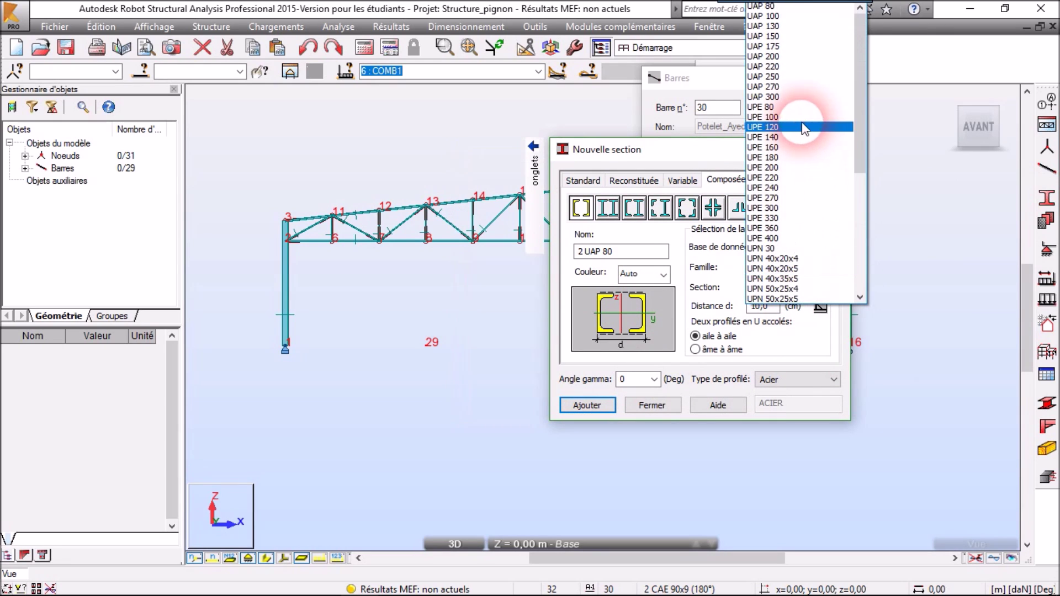
left_click(589, 183)
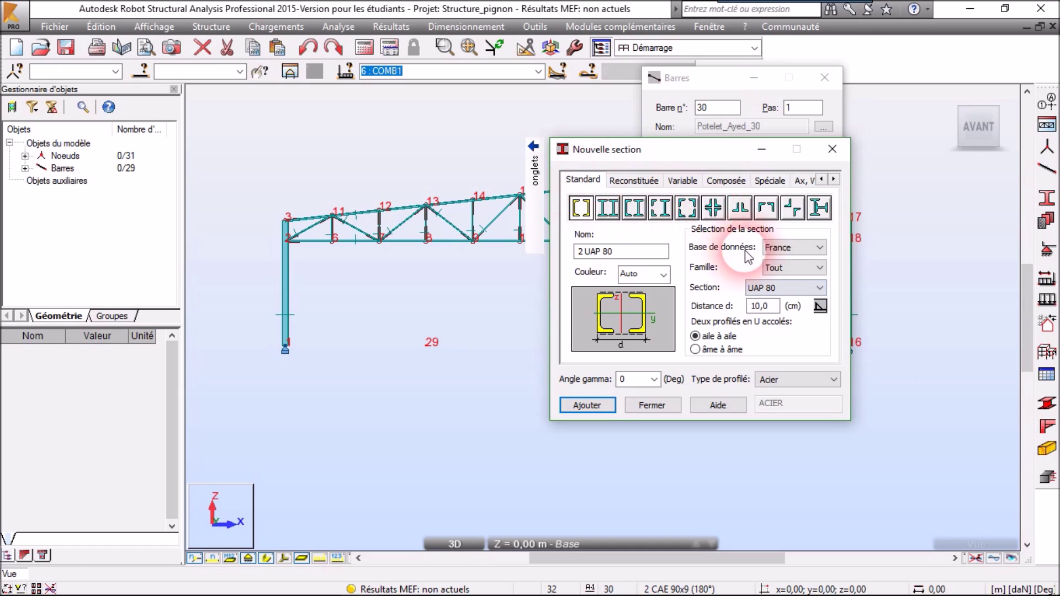
left_click(812, 278)
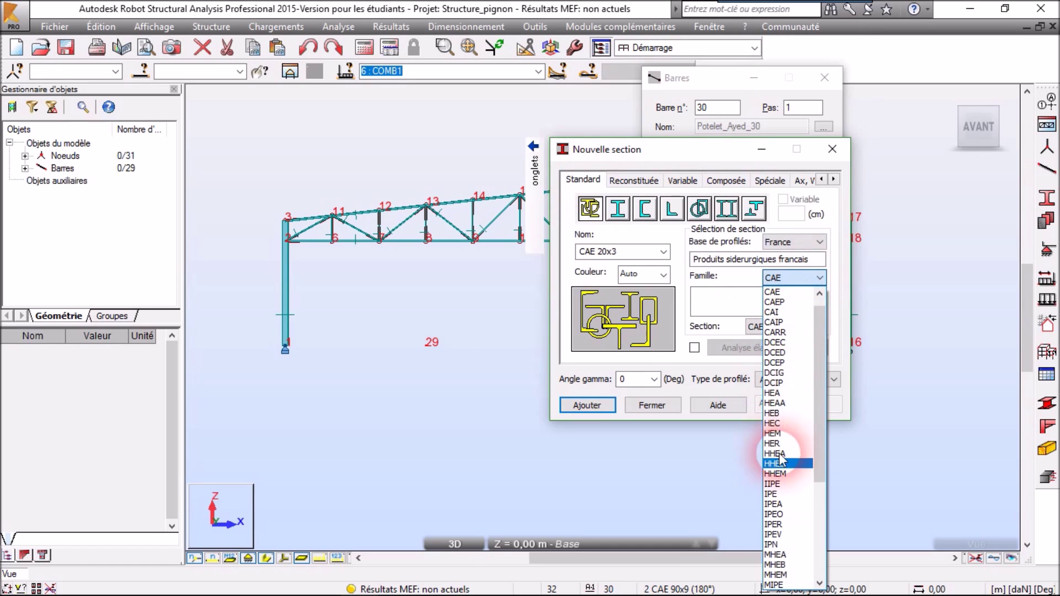
left_click(773, 493)
left_click(798, 323)
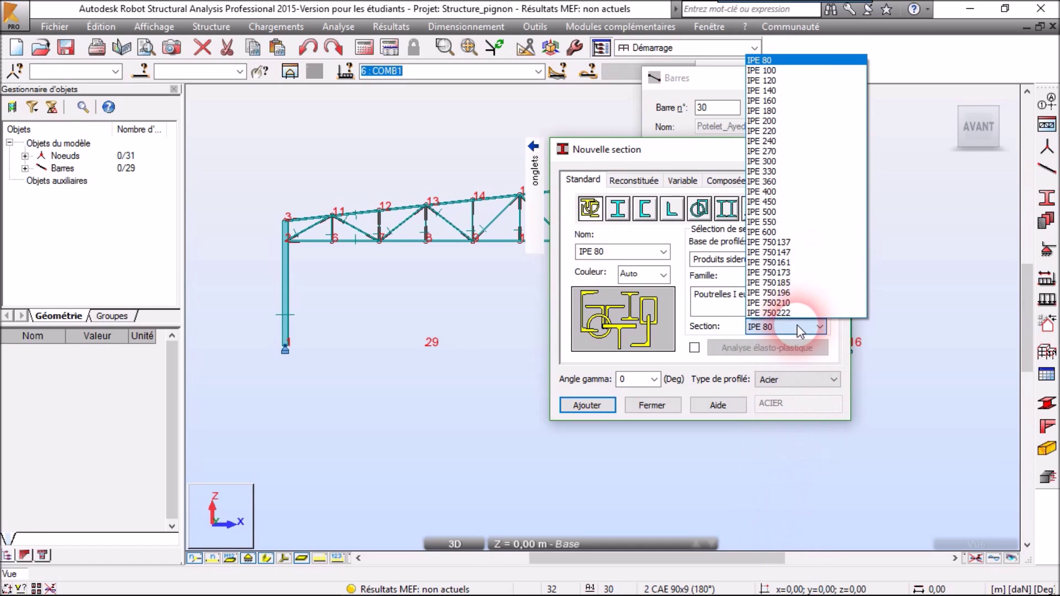
left_click(784, 82)
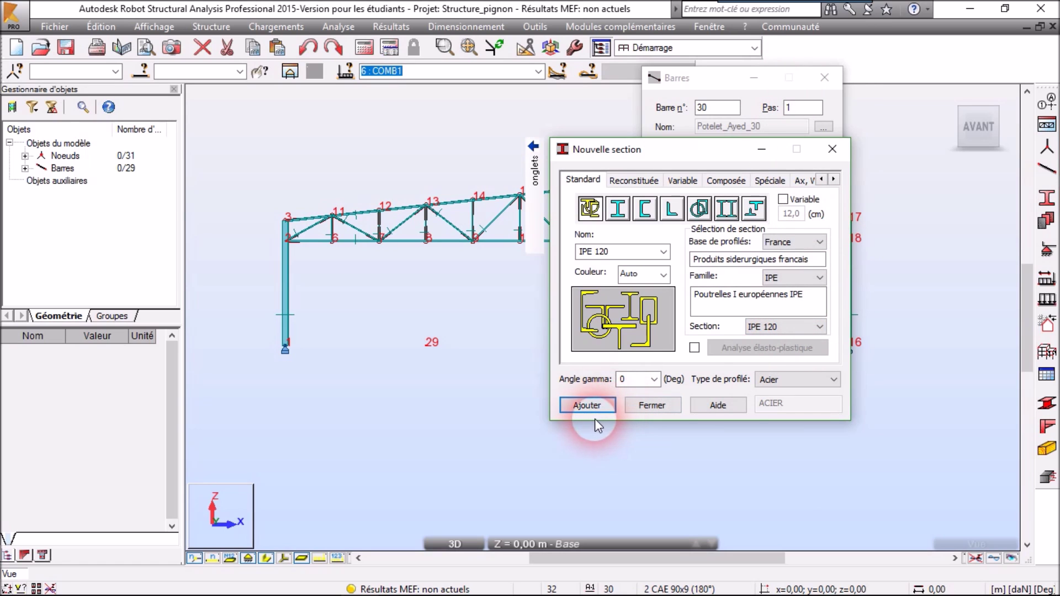
left_click(669, 410)
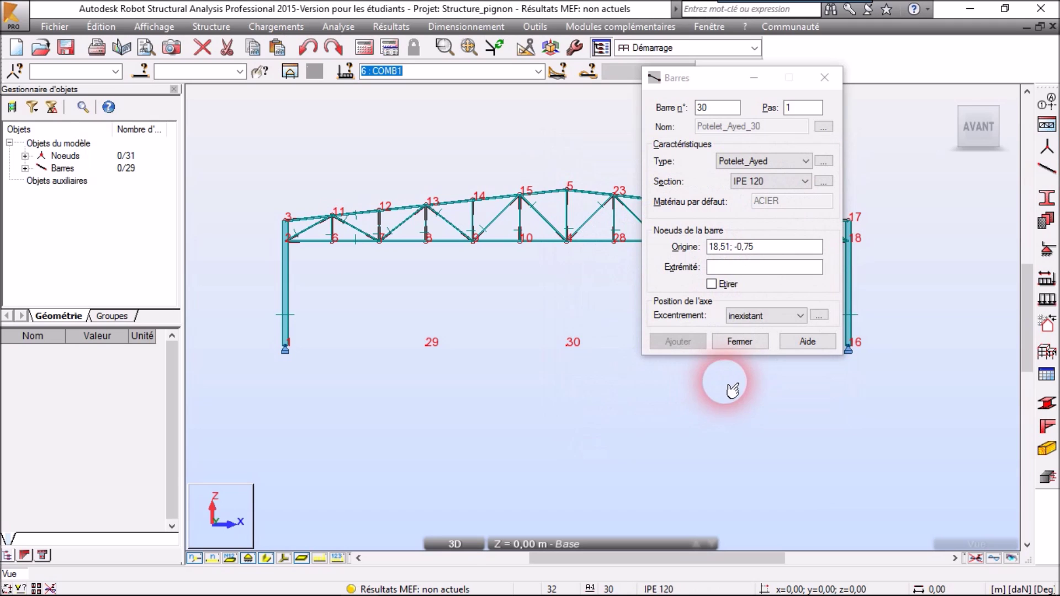
Start another standard section definition for the Potelet bar using the IPE family
left_click(824, 182)
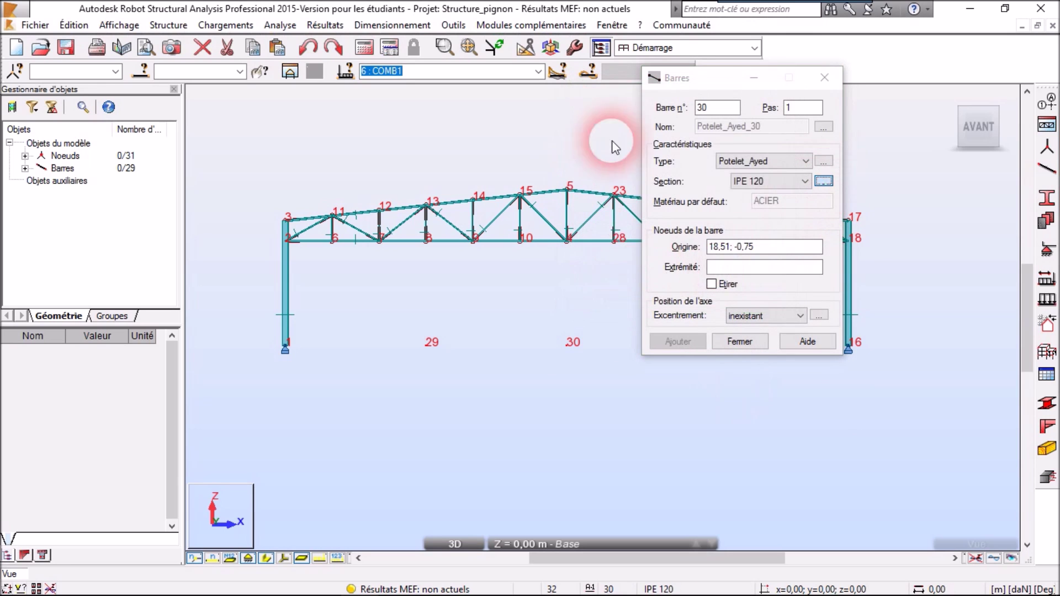
left_click_drag(766, 181, 705, 146)
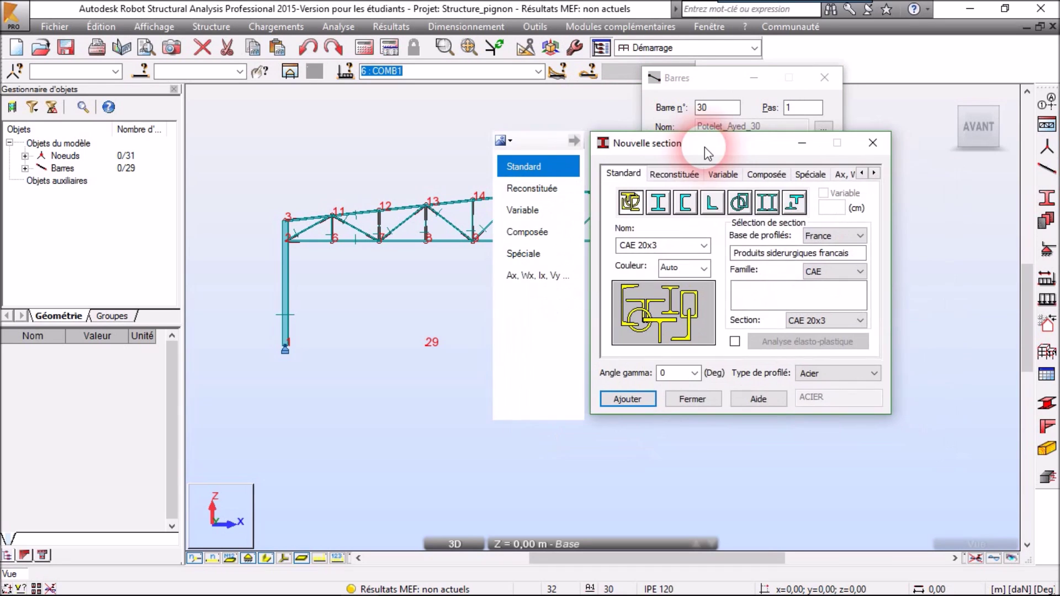
left_click(860, 272)
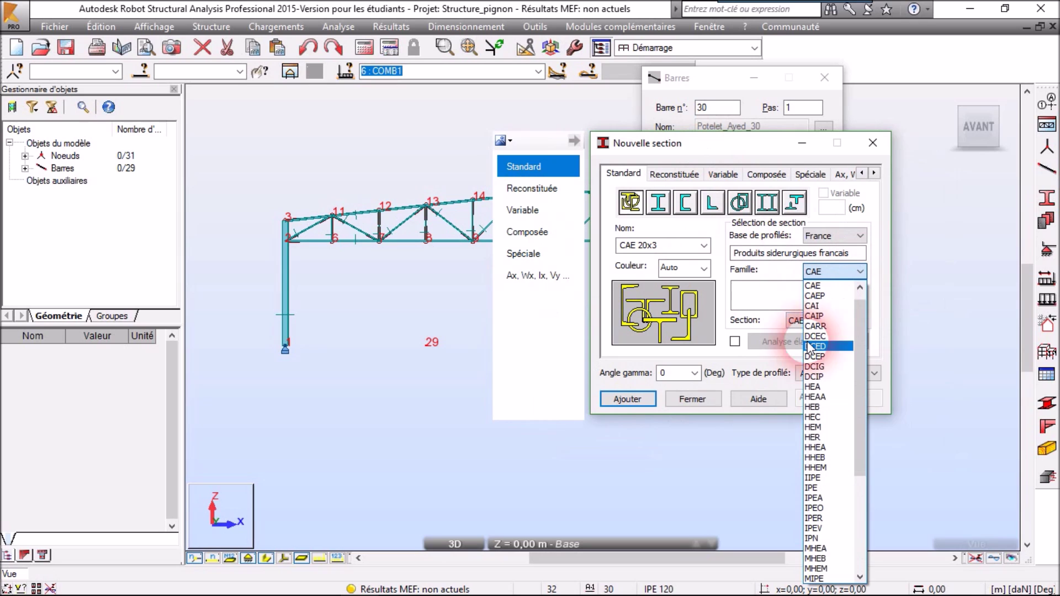
left_click(820, 489)
Define the new section as IPE 120 with a gamma angle of 90°, named IPE 120 (90°)
left_click(836, 319)
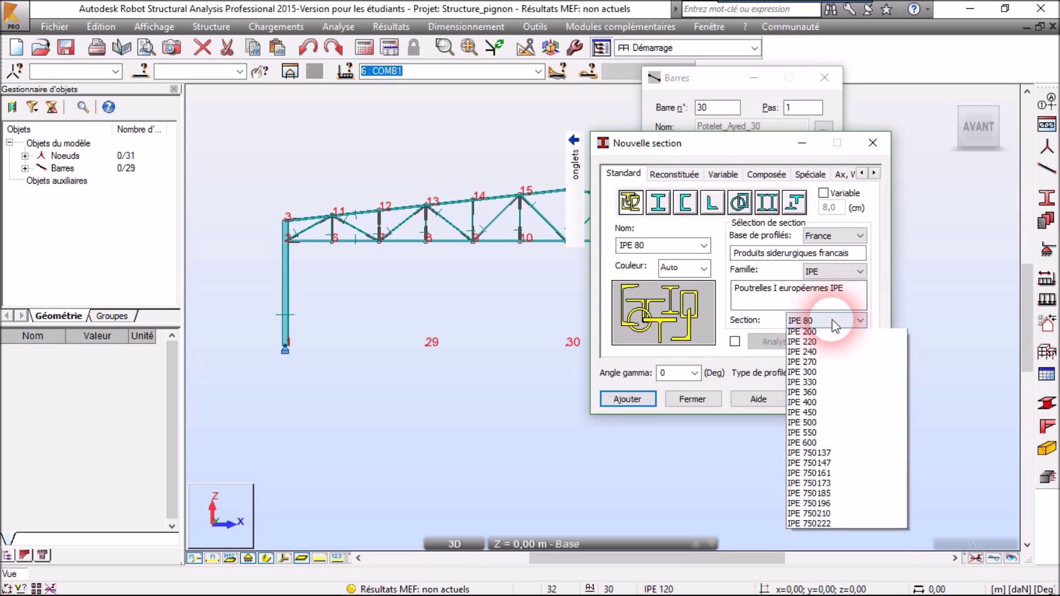
left_click(815, 366)
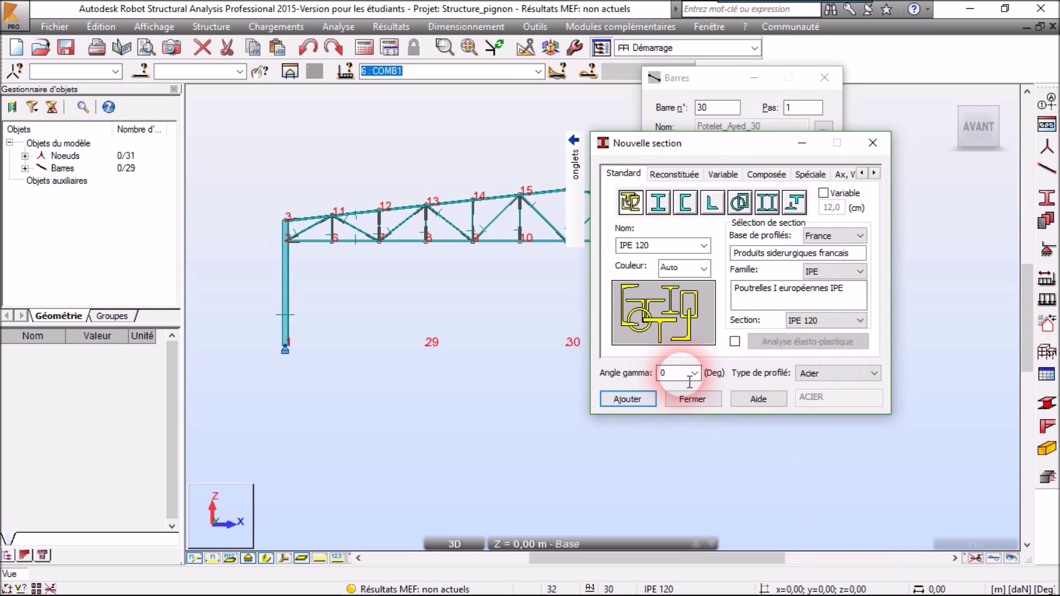
left_click_drag(683, 376, 627, 376)
type("90")
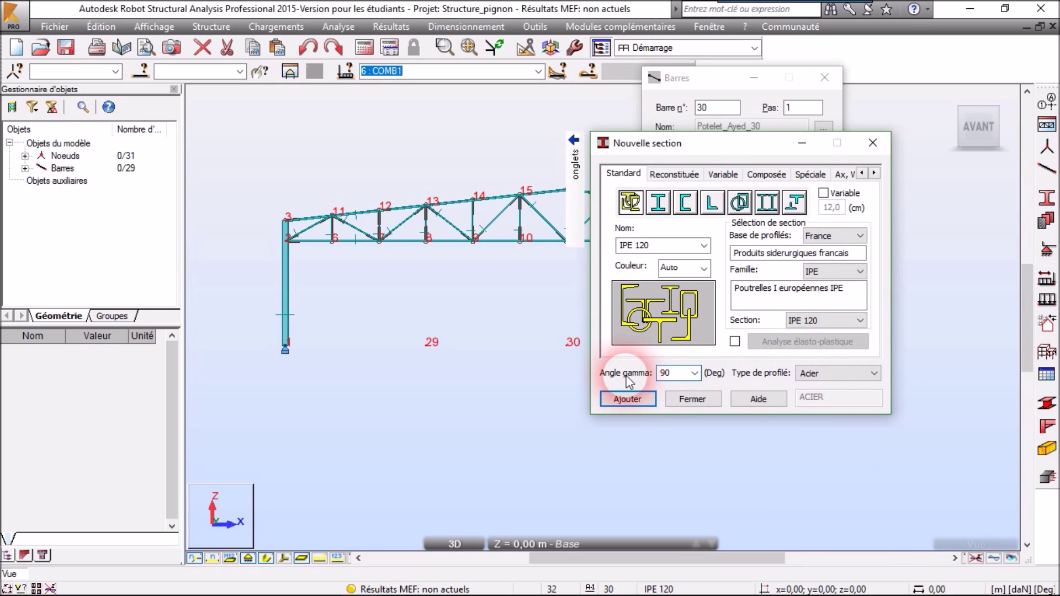
left_click(666, 249)
type("(90°")
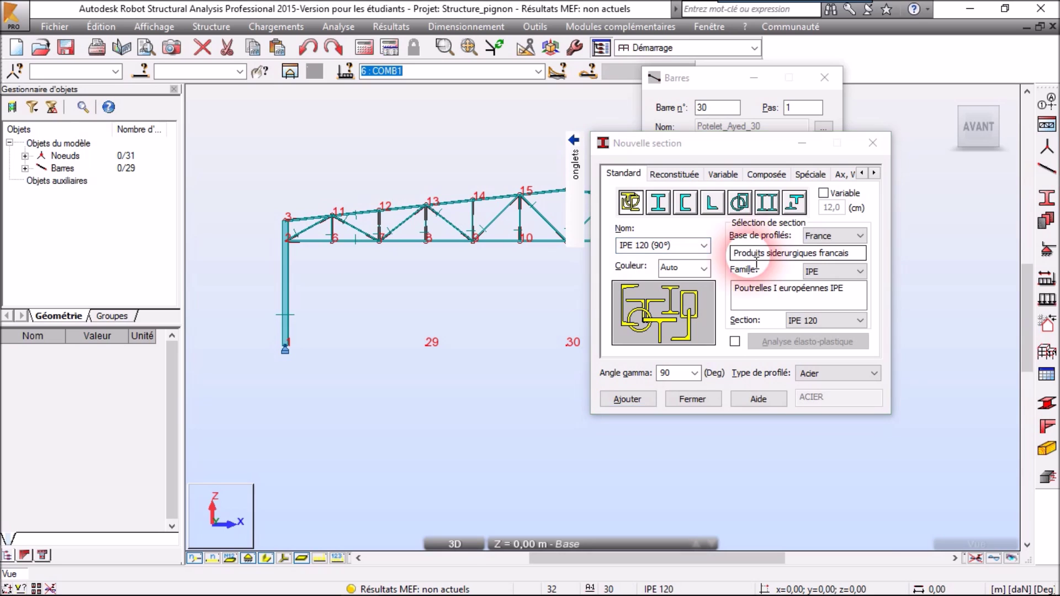
Define a further standard section, IPE 180 with a gamma angle of 90°, named IPE 180 (90°), and finish section definition
left_click(853, 321)
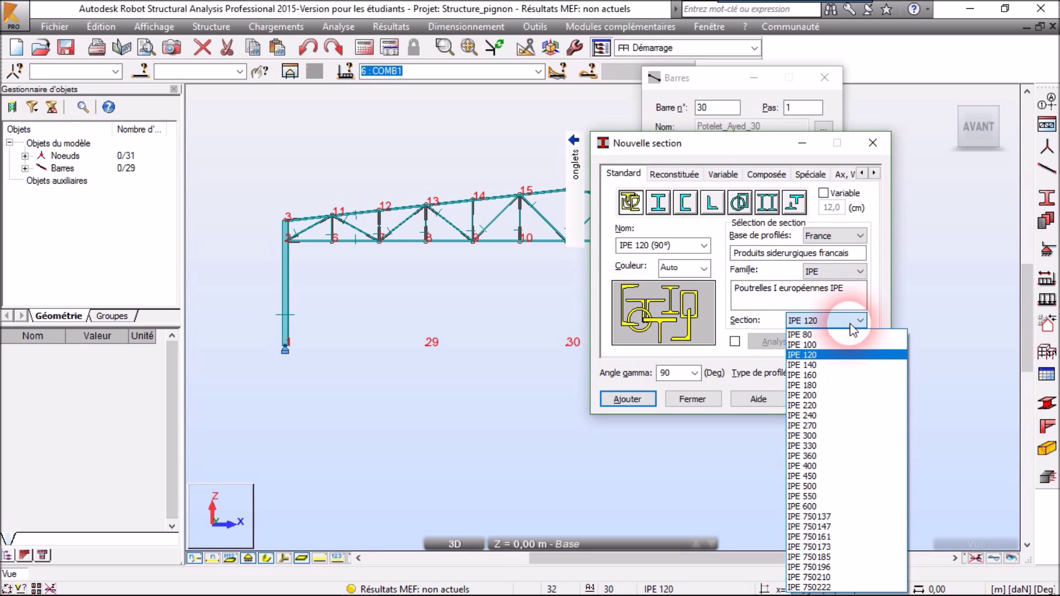
left_click(827, 386)
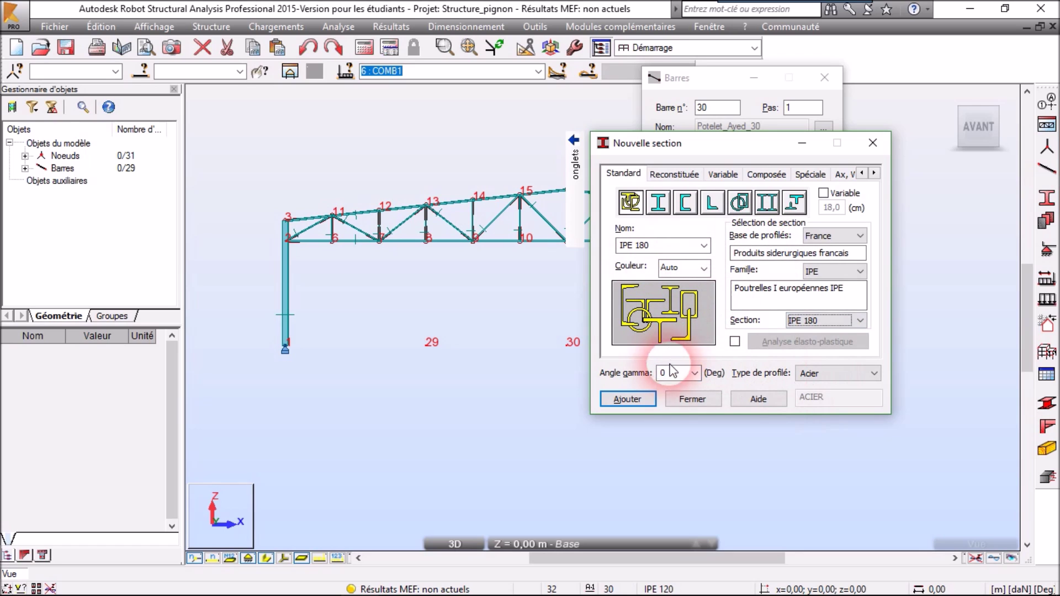
left_click(679, 374)
type("90")
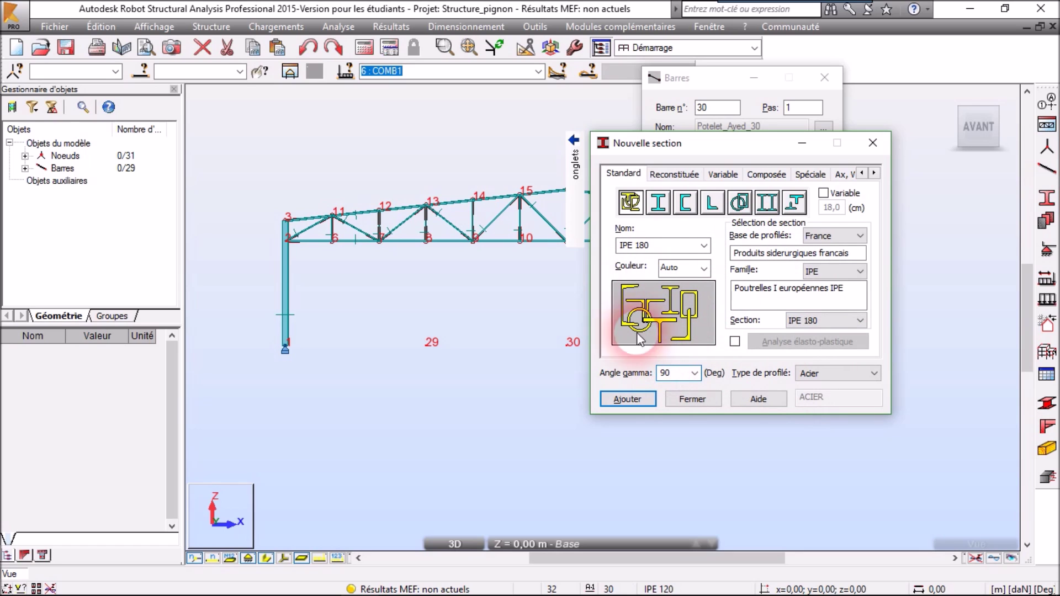
double_click(672, 247)
key("BackSpace")
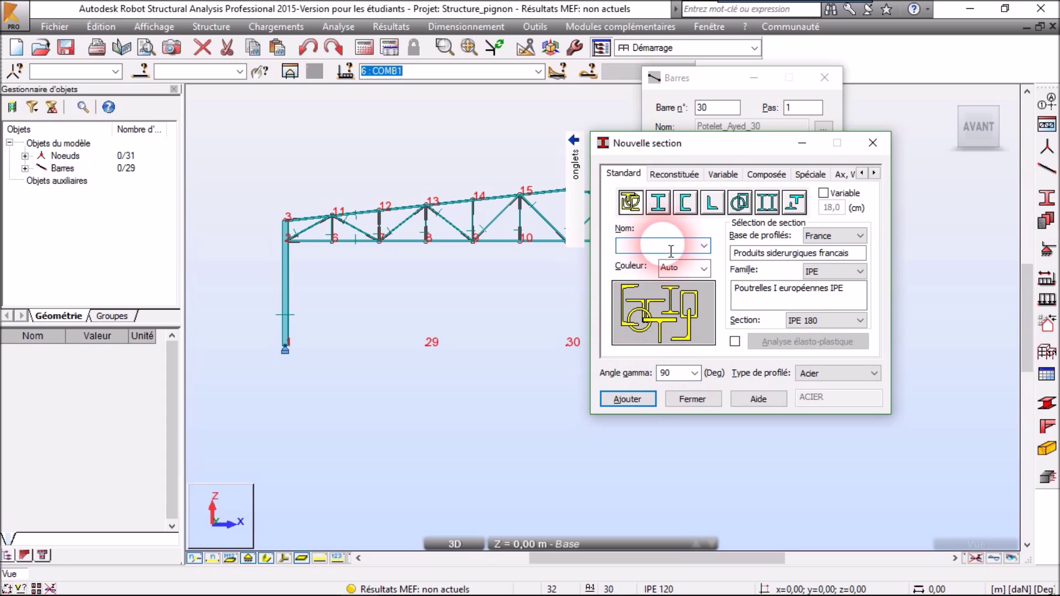
type("IPE 180 (90°")
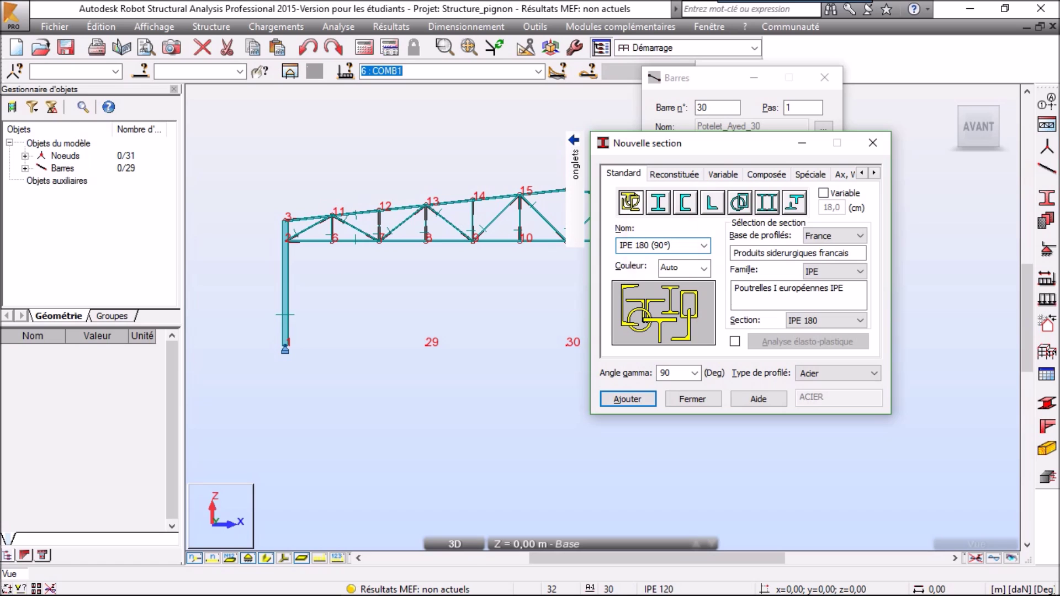
left_click(629, 399)
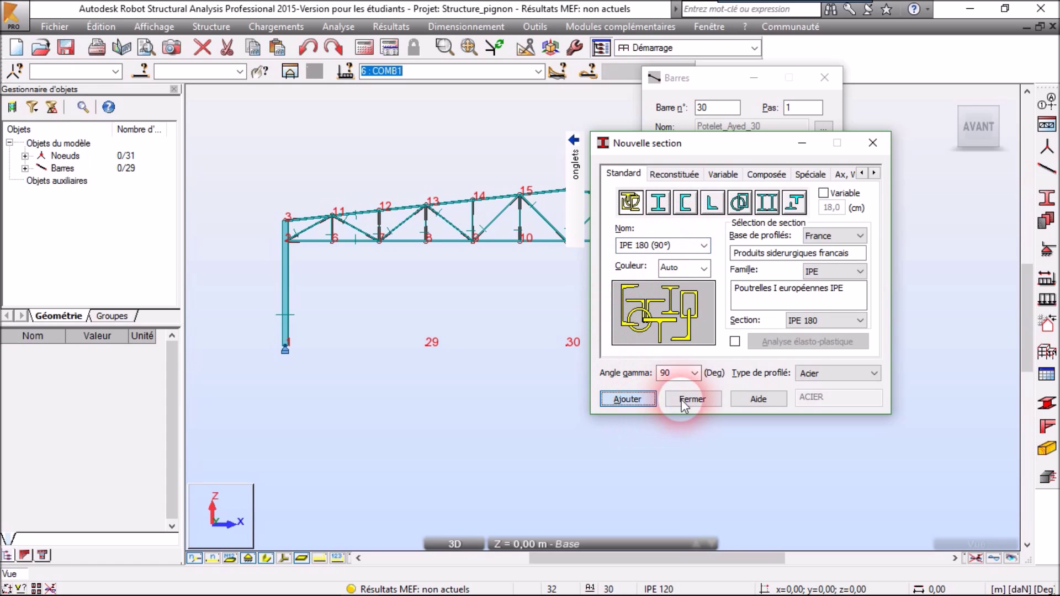
left_click(690, 399)
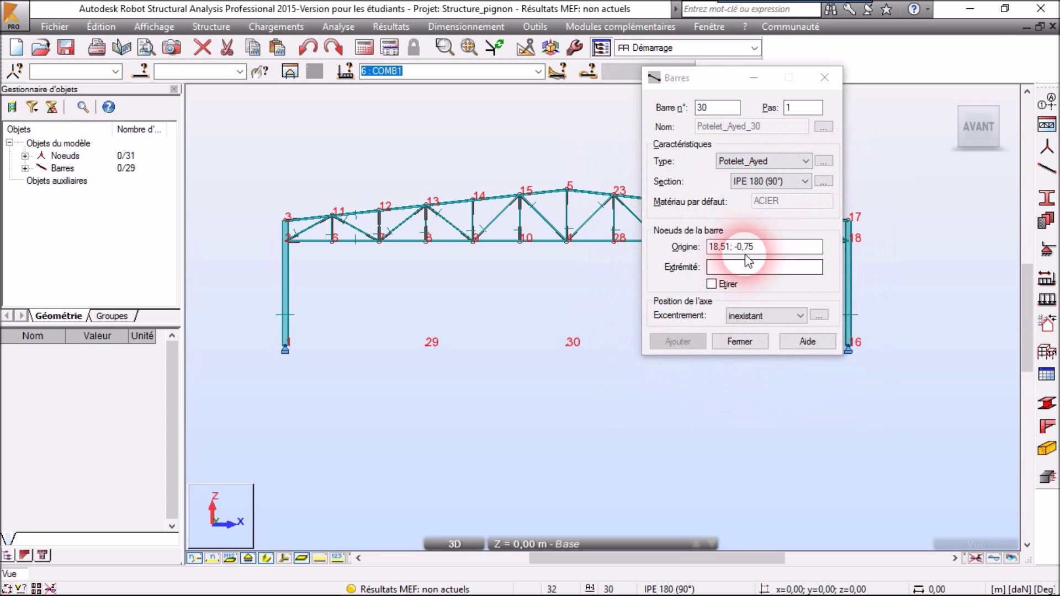
Draw three Potelet bars with the IPE 180 (90°) section from node 29 to 8, 30 to 4 and 31 to 26
left_click_drag(707, 75, 886, 104)
left_click(953, 279)
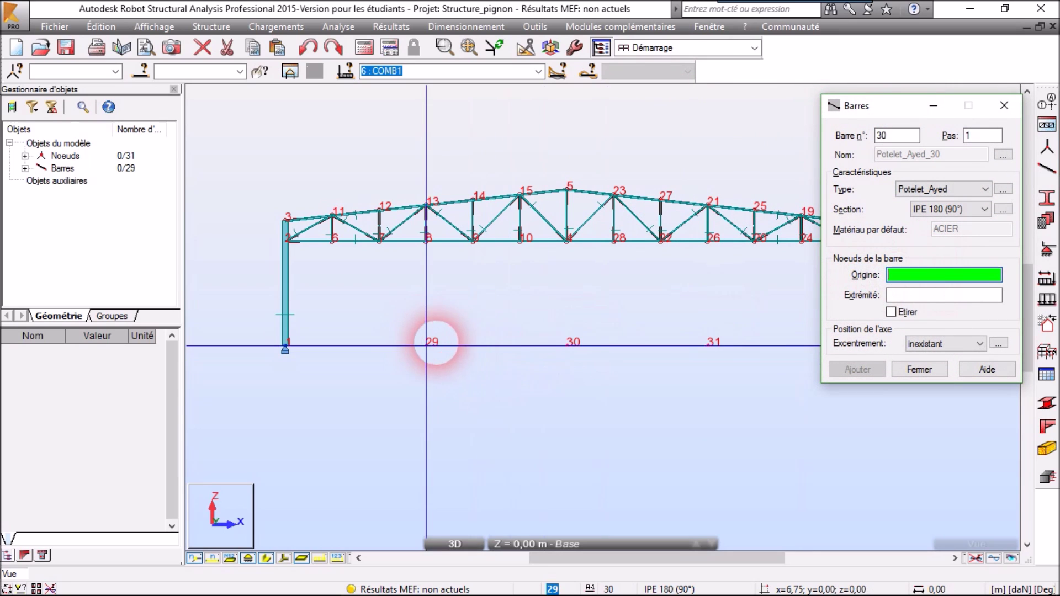
left_click(426, 343)
left_click(426, 242)
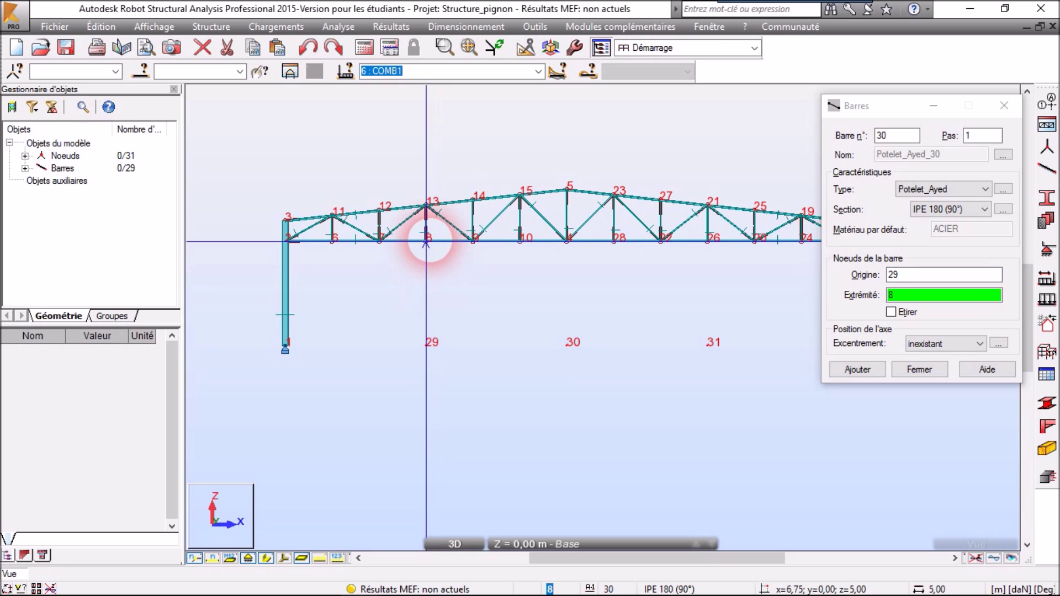
left_click(569, 342)
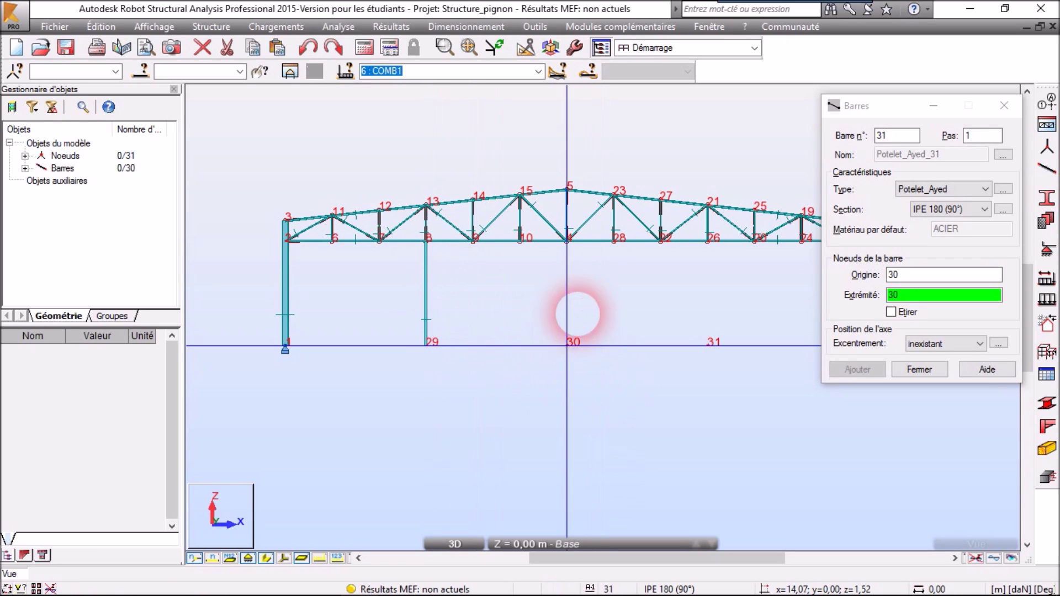
left_click(568, 241)
left_click(716, 348)
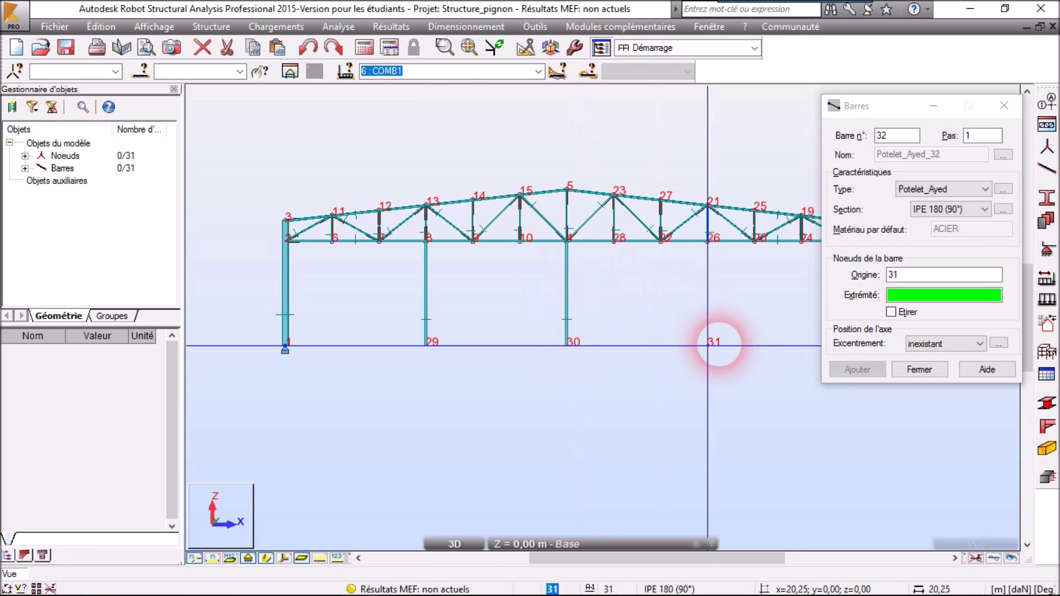
left_click(707, 206)
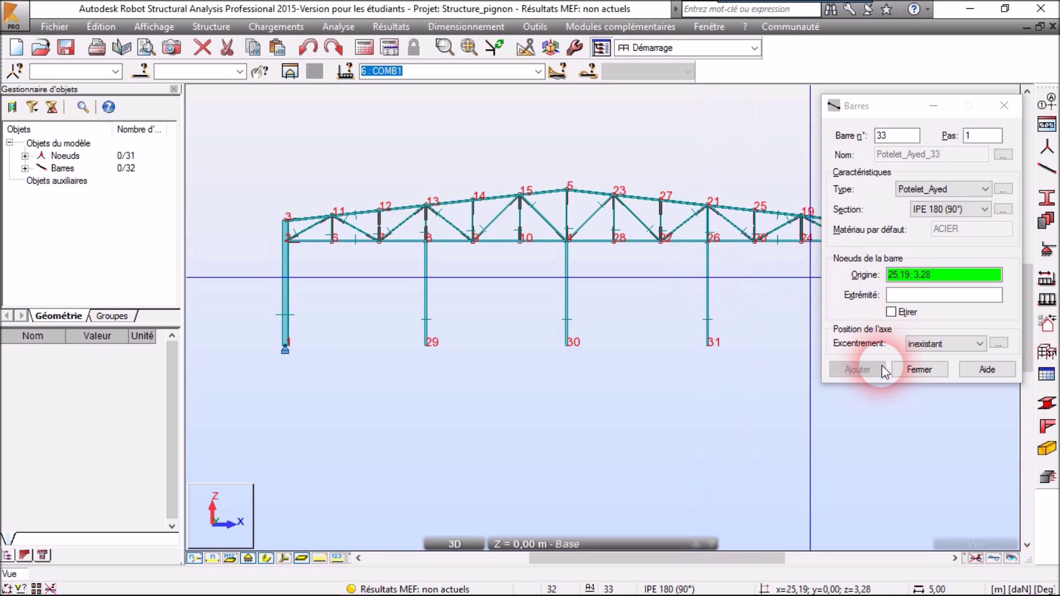
left_click(912, 373)
scroll(762, 401, "down", 1)
middle_click_drag(778, 412, 691, 368)
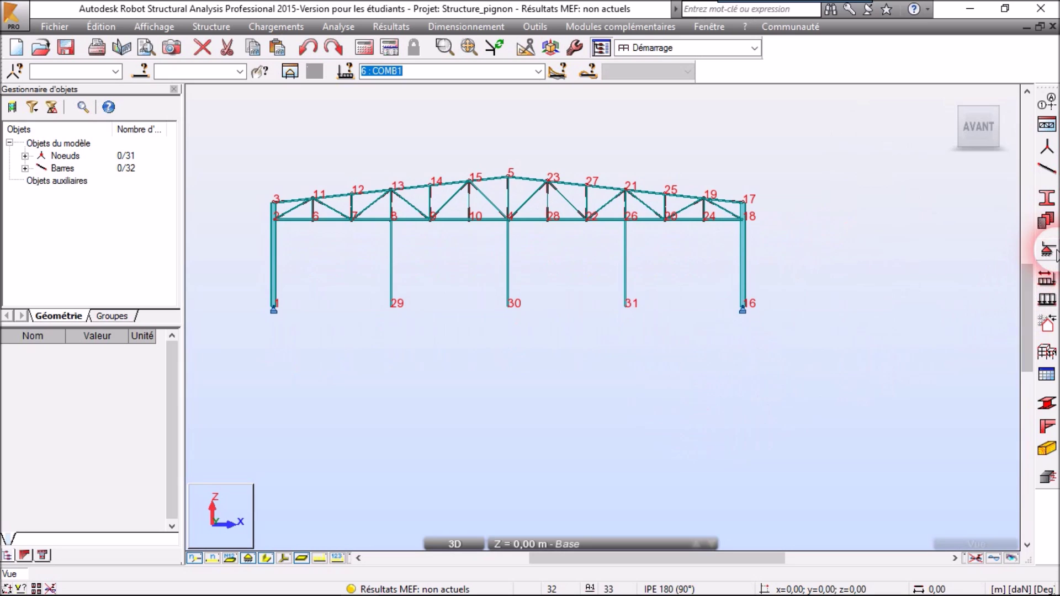
Apply the Rotule support to base nodes 29, 30 and 31
left_click(1048, 250)
left_click_drag(594, 91, 737, 135)
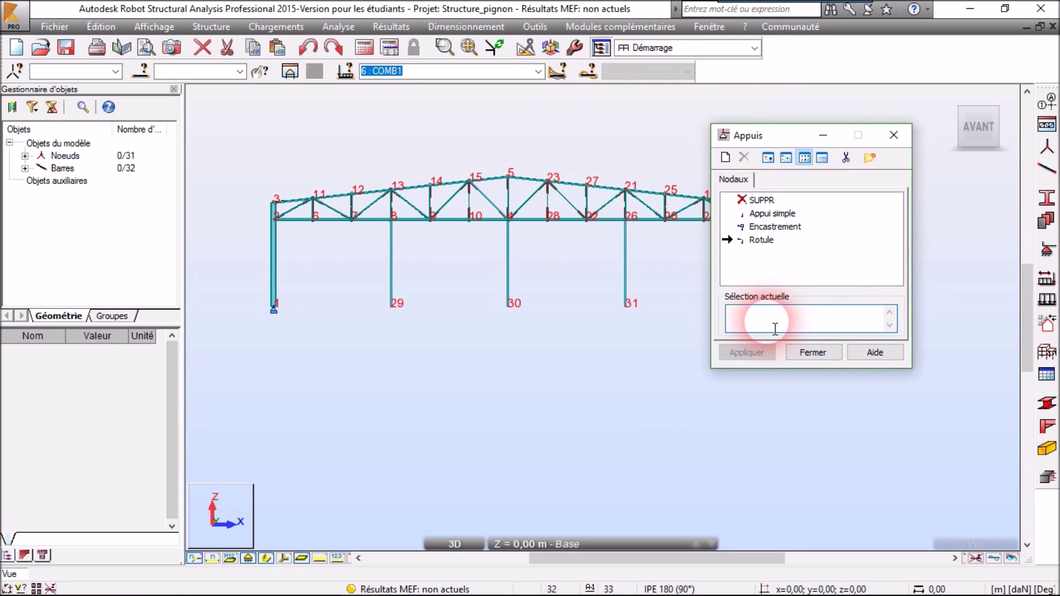
left_click(775, 328)
type("29 30 31")
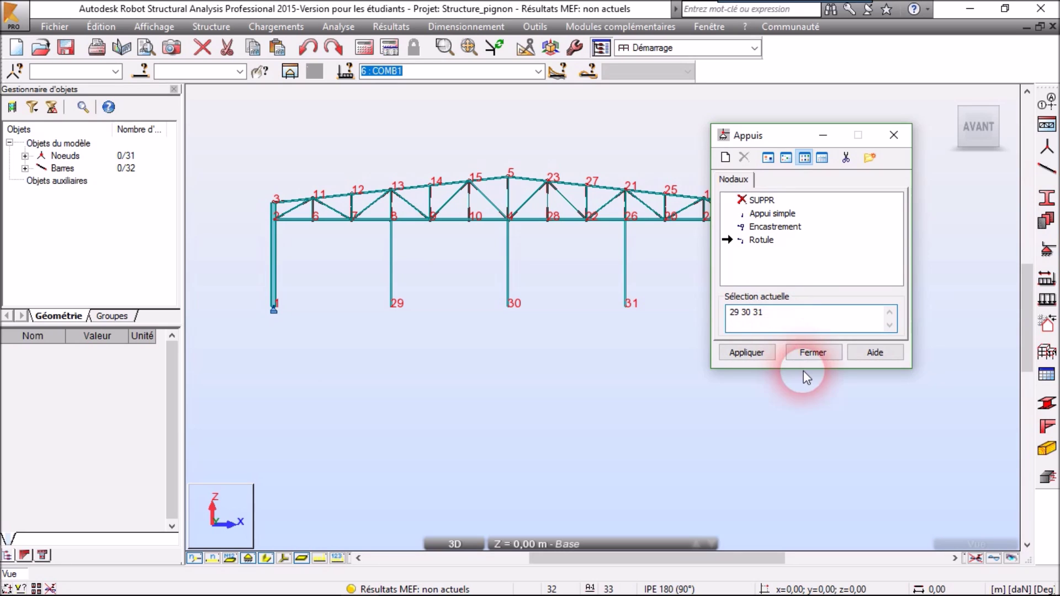
left_click(765, 355)
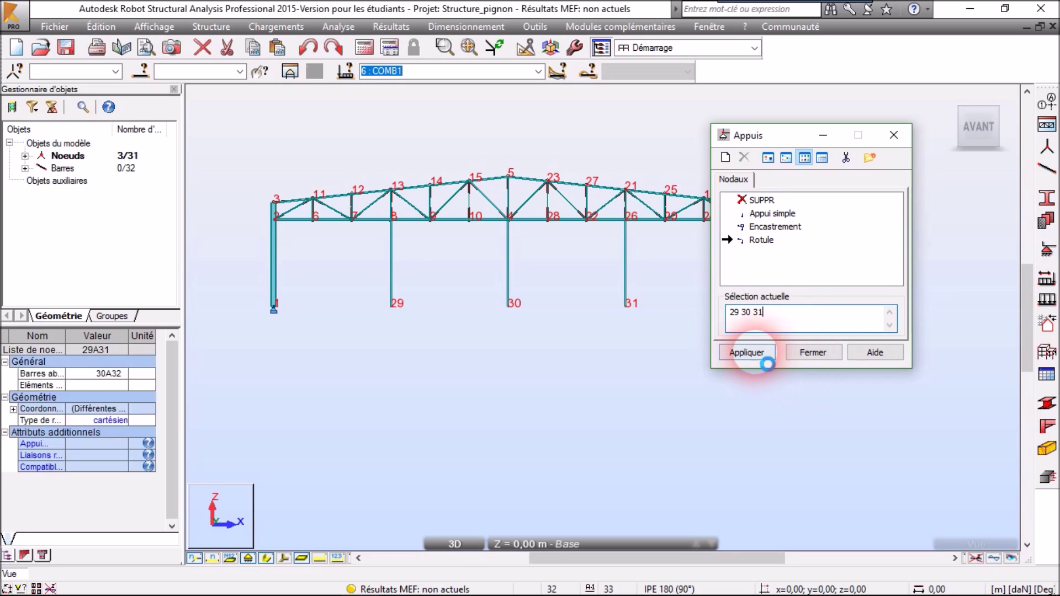
left_click(810, 353)
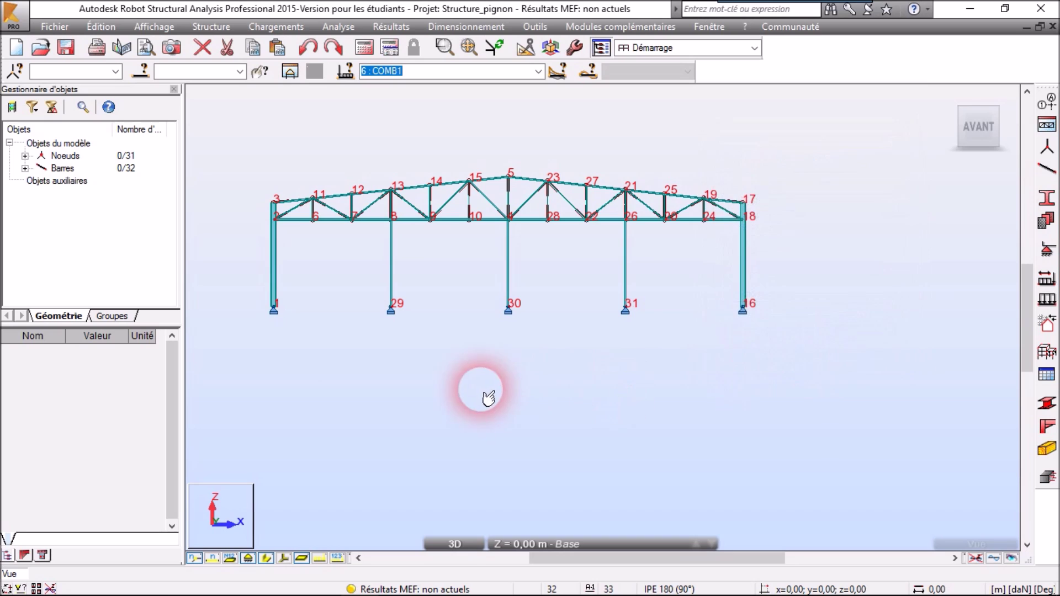
scroll(579, 367, "down", 1)
middle_click_drag(587, 378, 604, 363)
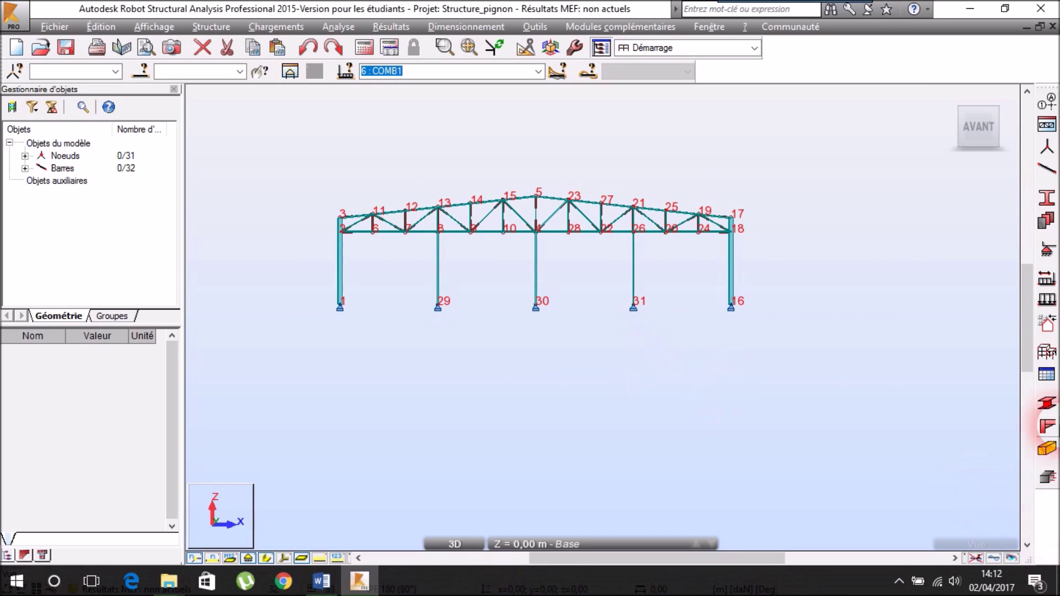
Create a bar release named Relach_Potelet with no released direction at the origin and Ux and Ry released at the end
left_click(1048, 351)
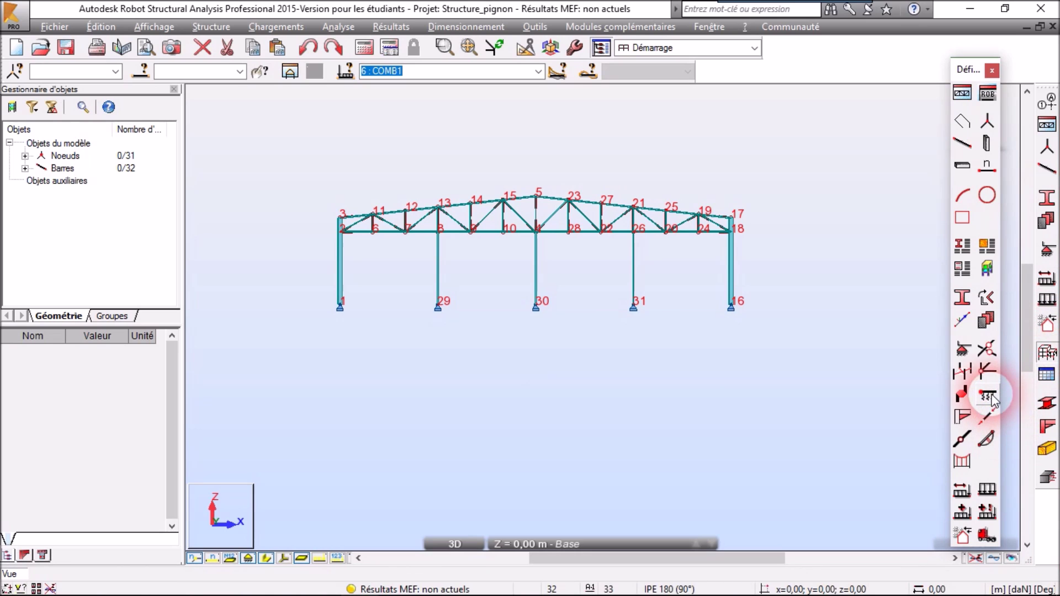
left_click(987, 373)
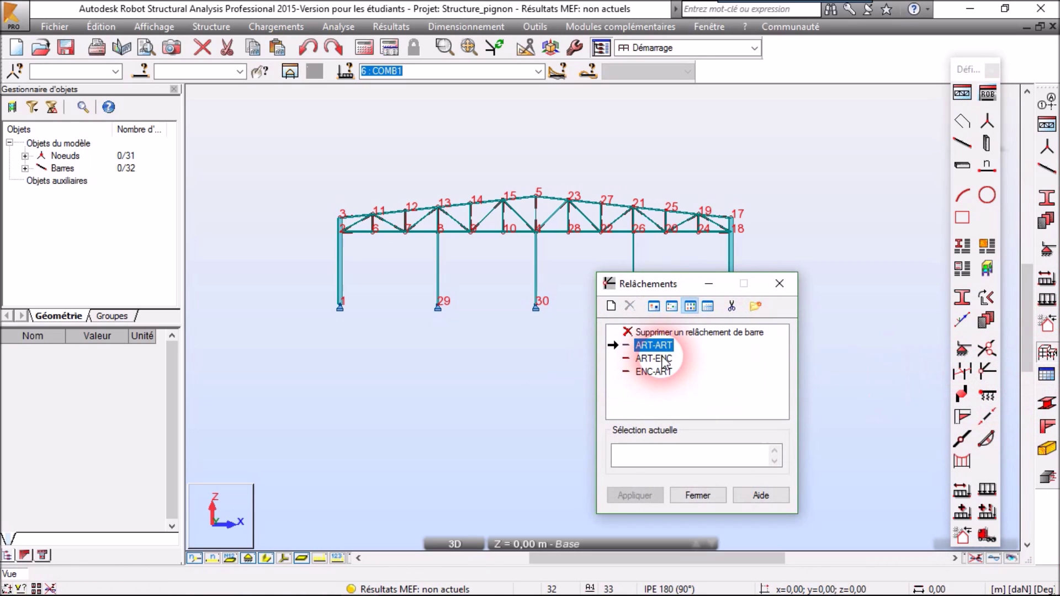
left_click(612, 307)
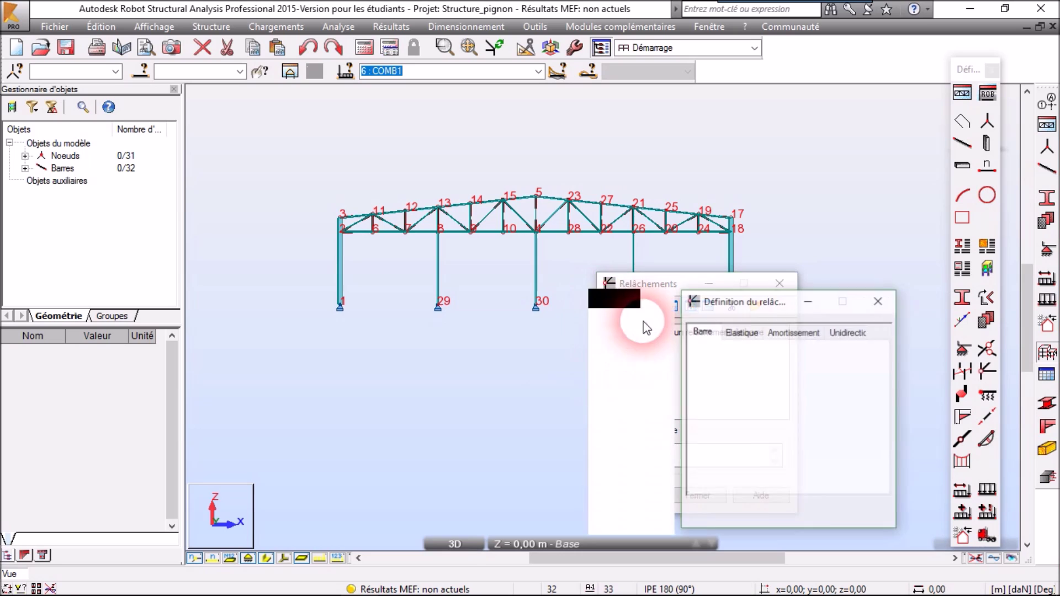
left_click(777, 364)
type("Relach_Potelet")
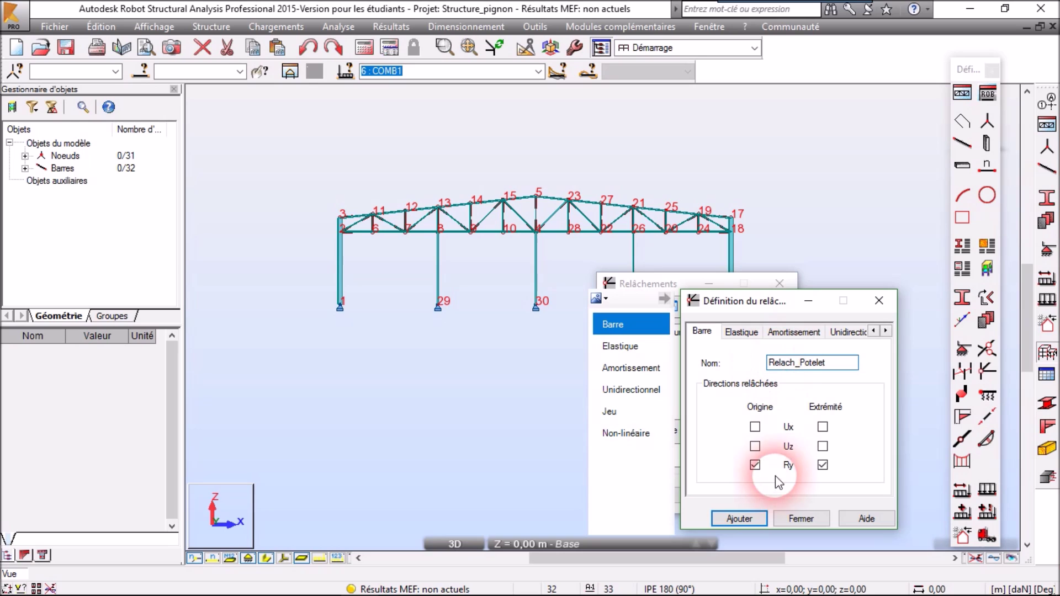
left_click(755, 465)
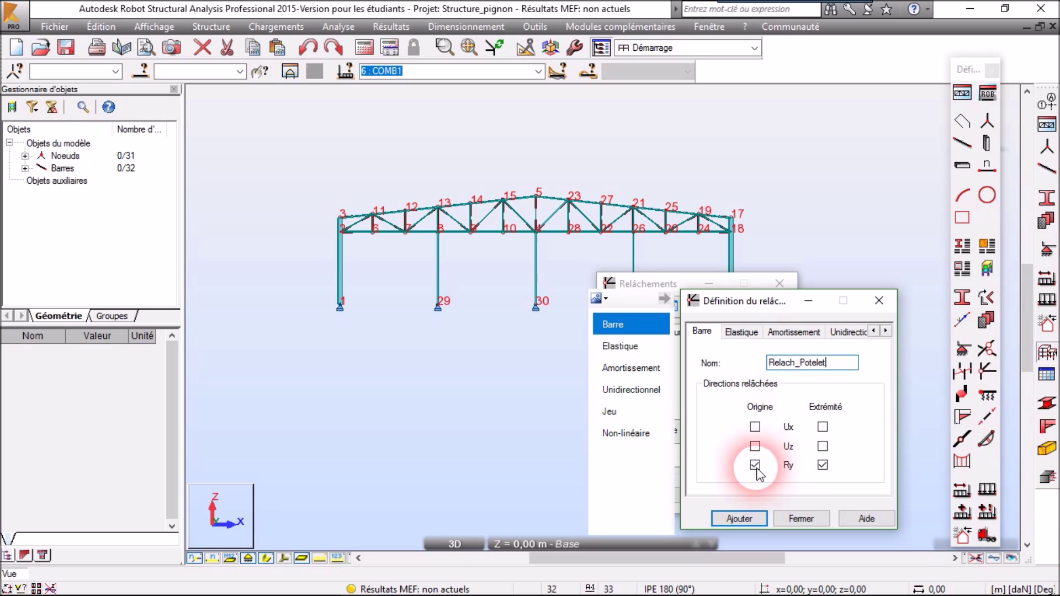
left_click(823, 428)
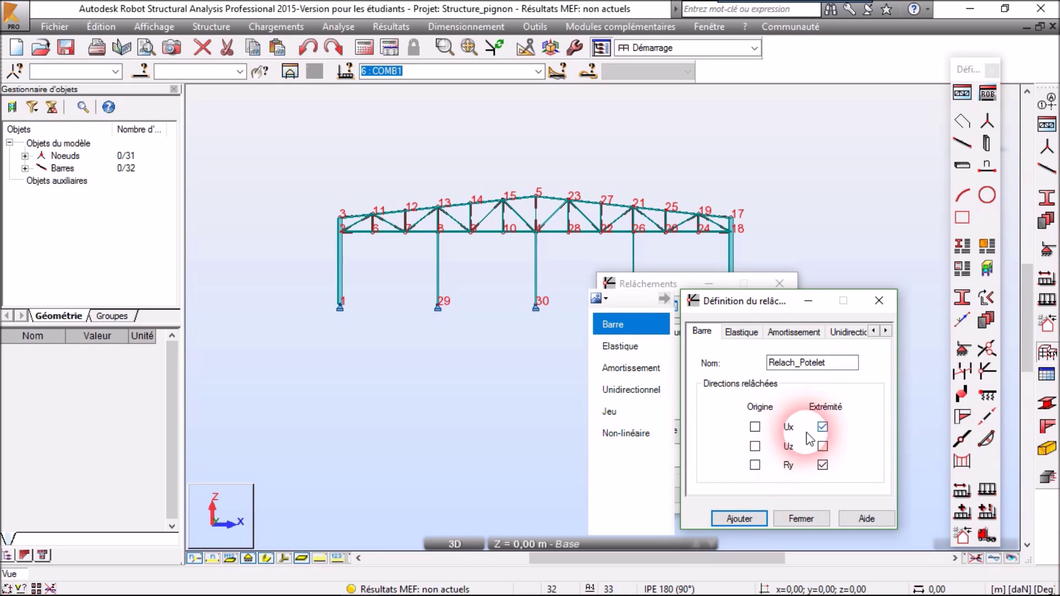
left_click(749, 521)
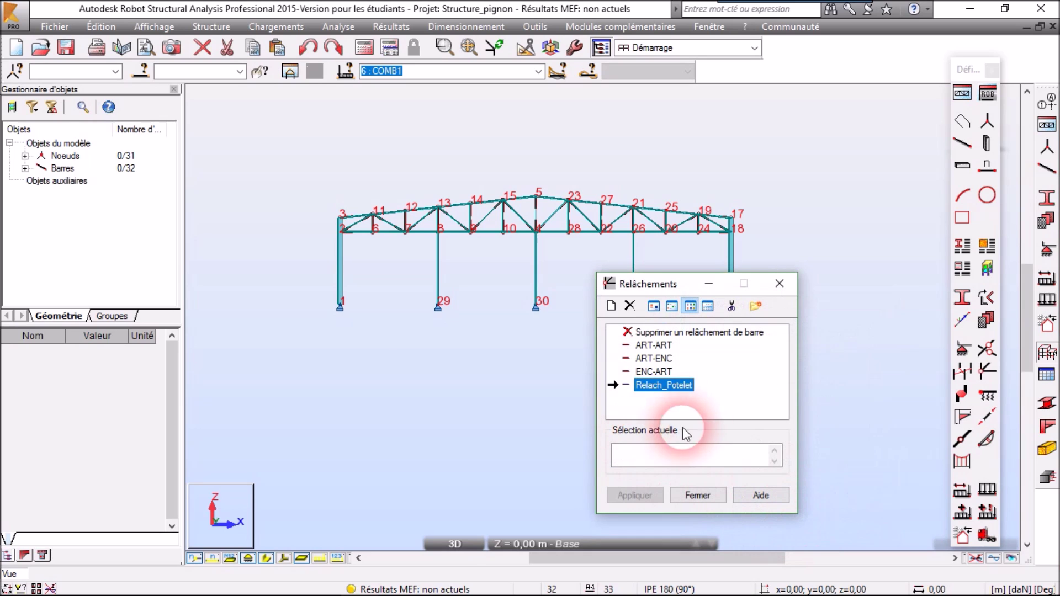
Assign the Relach_Potelet release to the three gable posts rising from nodes 29, 30 and 31, reviewing its released directions
left_click_drag(652, 284, 820, 203)
left_click(438, 276)
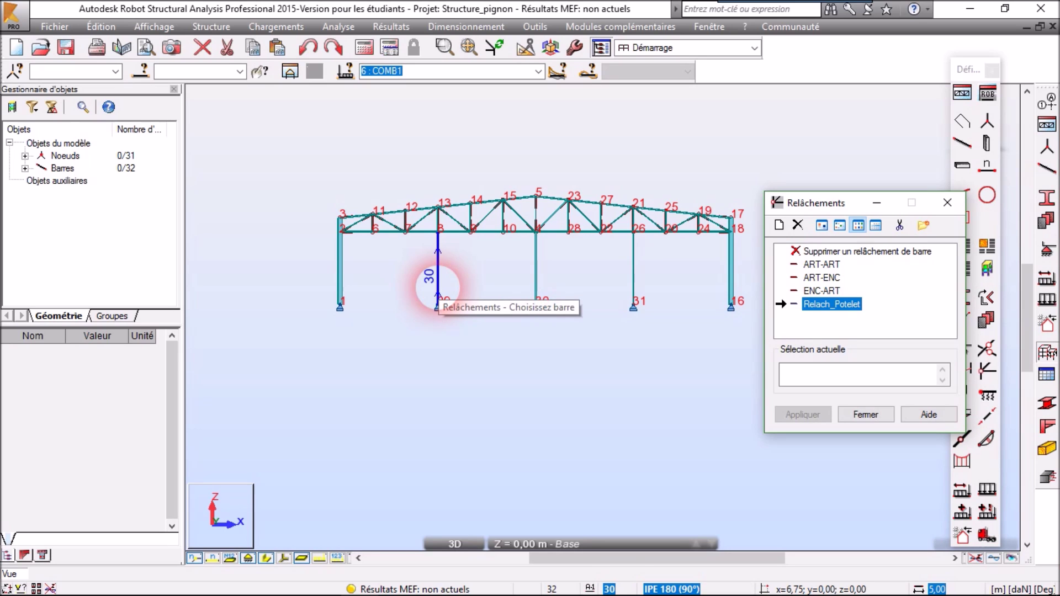
double_click(832, 304)
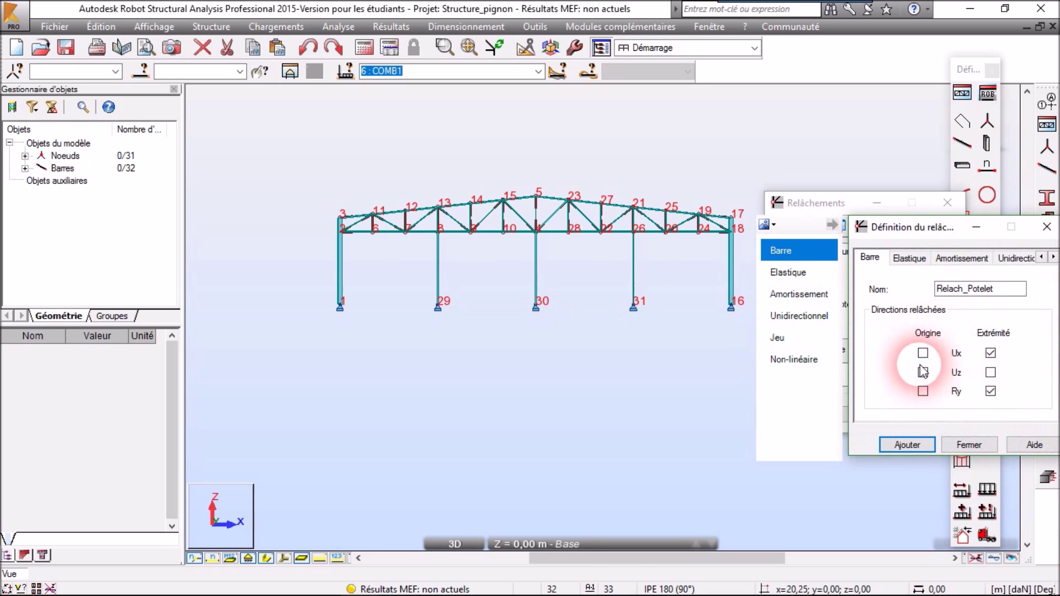
left_click_drag(920, 233, 878, 200)
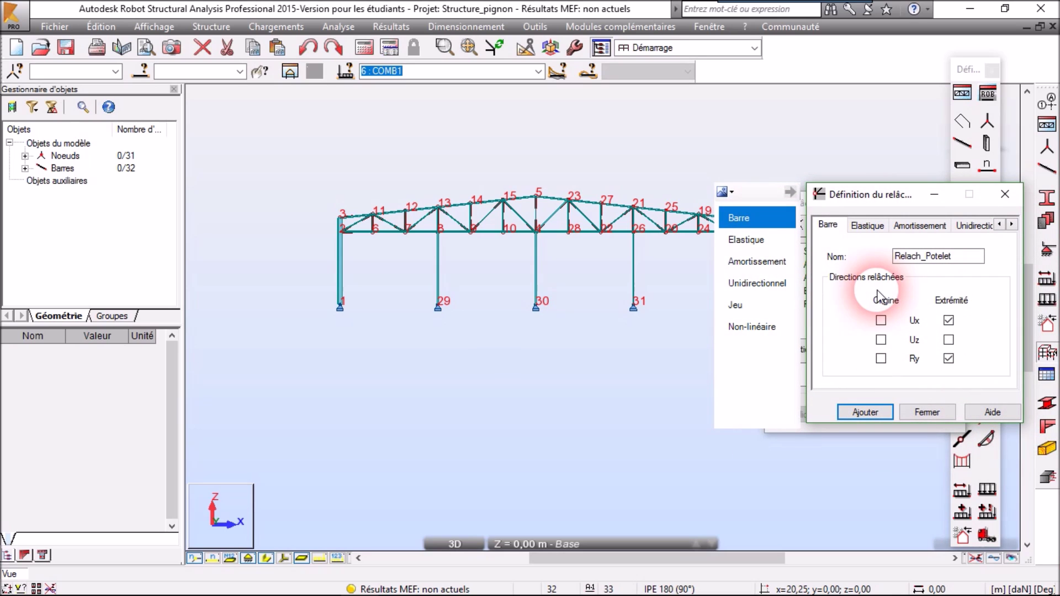
left_click(681, 350)
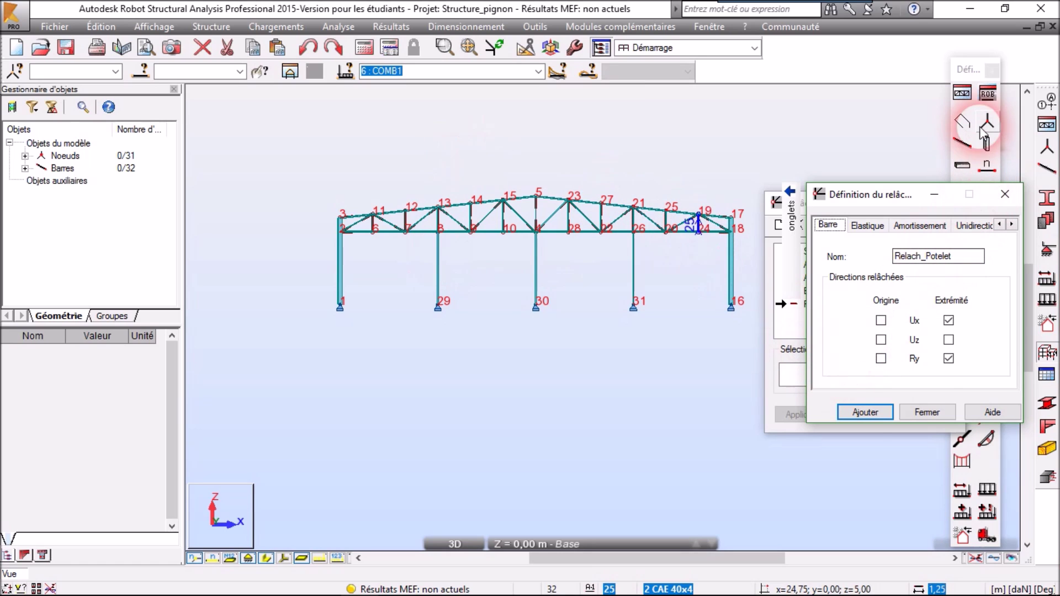
left_click(927, 413)
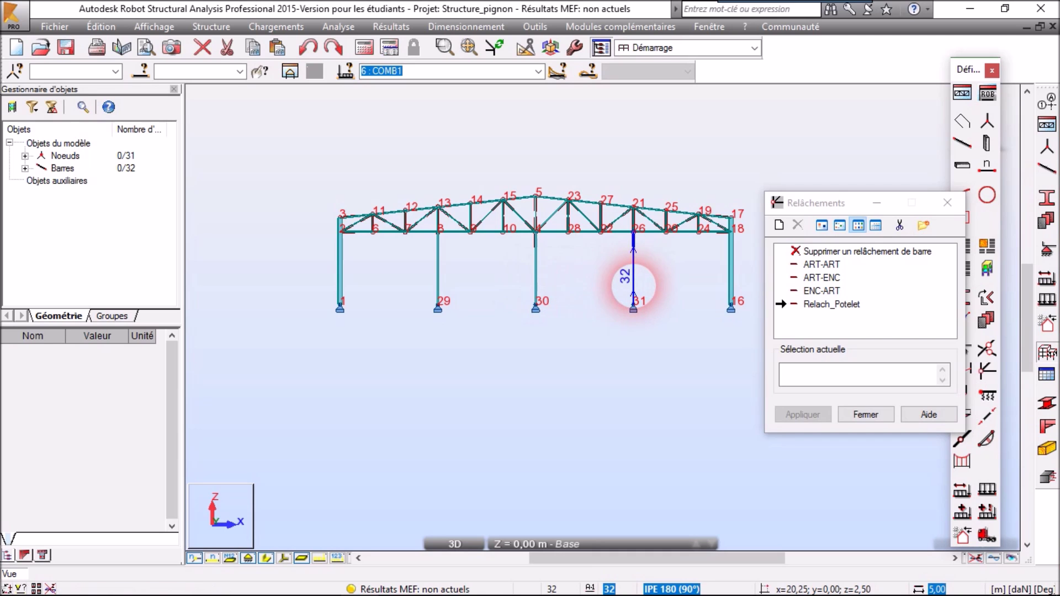
scroll(627, 244, "up", 3)
scroll(625, 265, "down", 1)
scroll(286, 274, "up", 2)
scroll(289, 261, "down", 3)
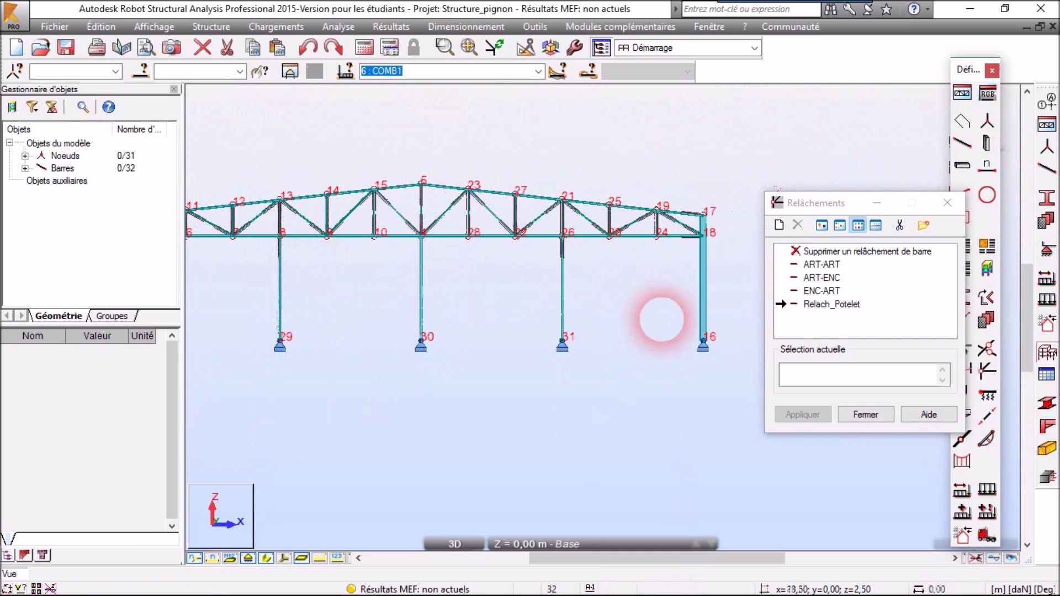
left_click(873, 415)
scroll(603, 424, "down", 2)
middle_click_drag(546, 431, 604, 384)
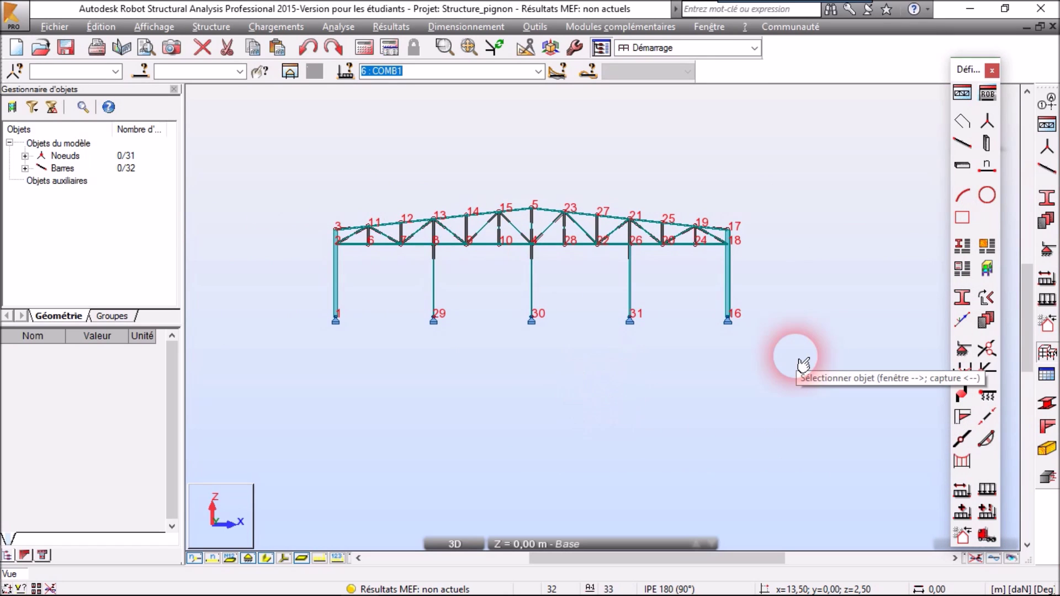
left_click(992, 71)
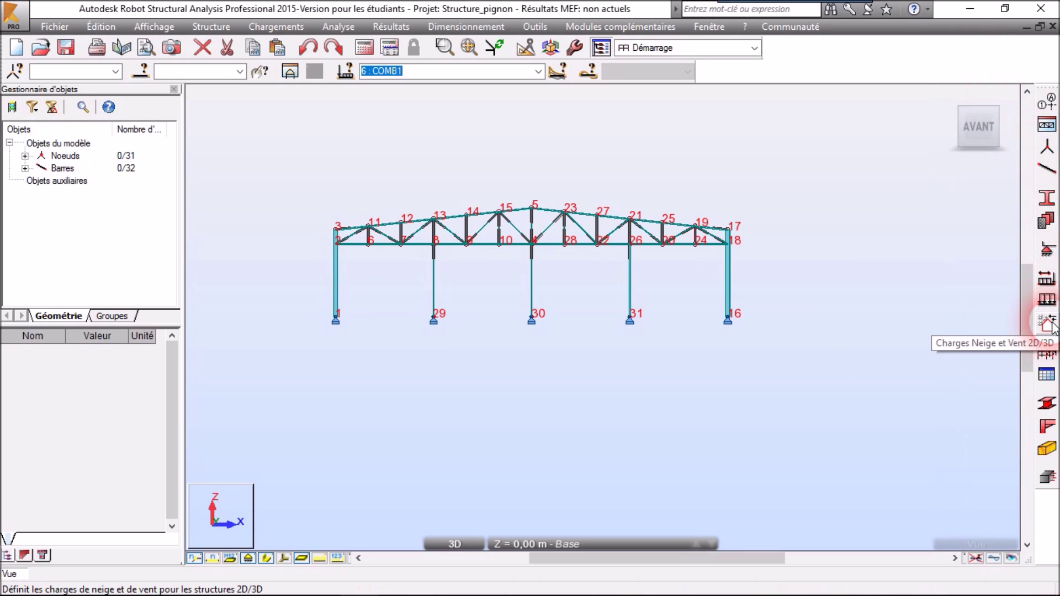
Start the 2D/3D snow and wind load generator and detect the frame's envelope automatically
left_click(1048, 323)
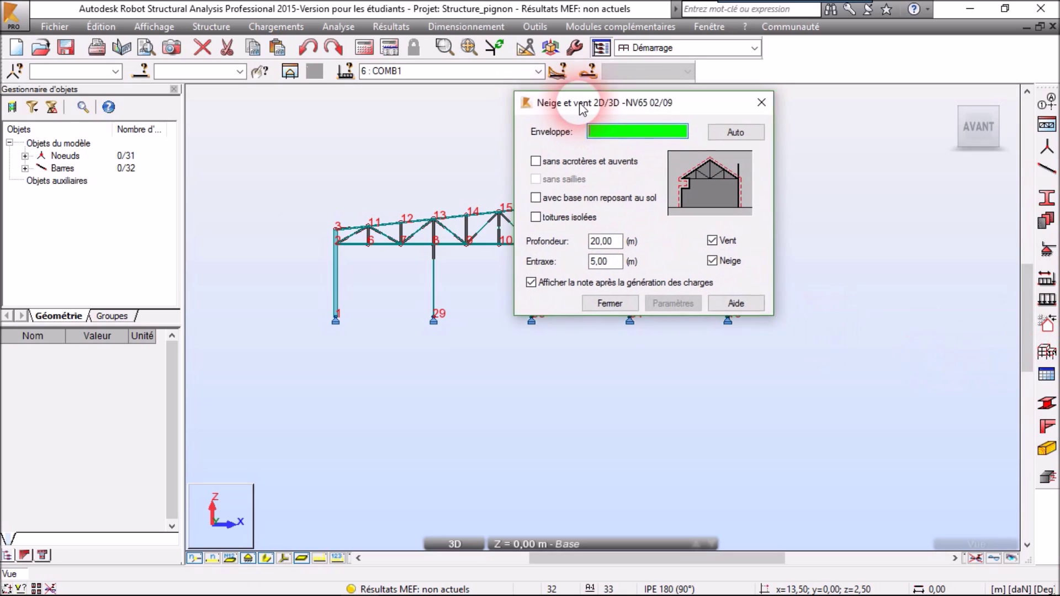
left_click_drag(583, 109, 586, 143)
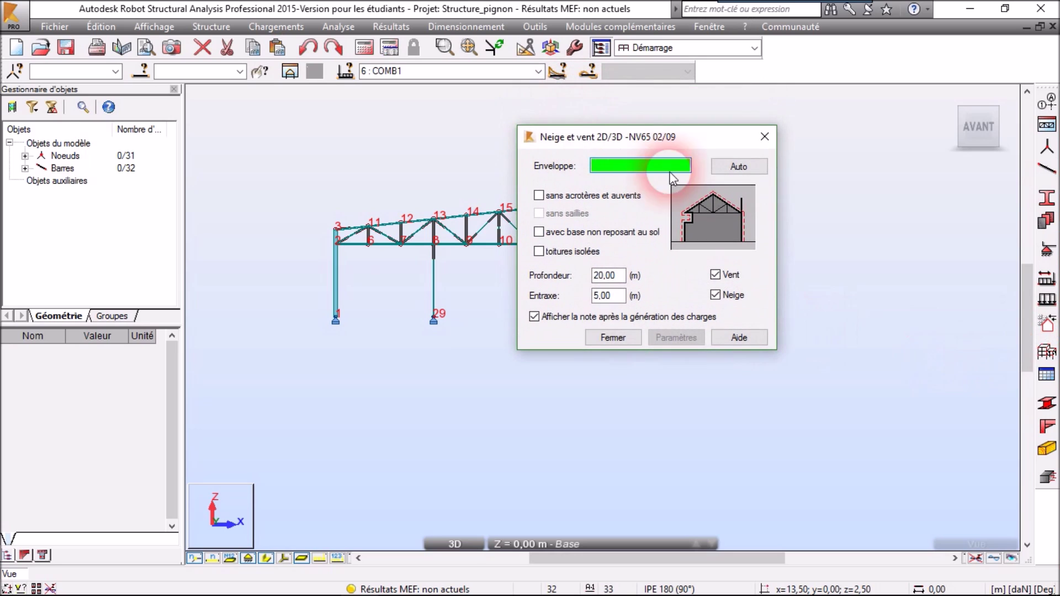
left_click(749, 169)
left_click_drag(639, 139, 884, 124)
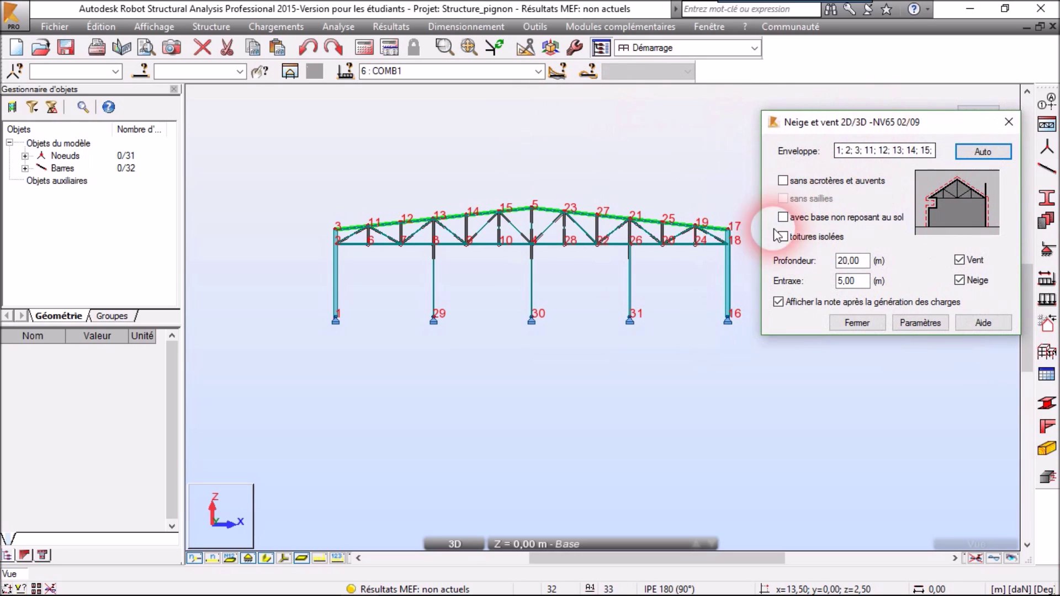
scroll(727, 241, "up", 5)
left_click(652, 370)
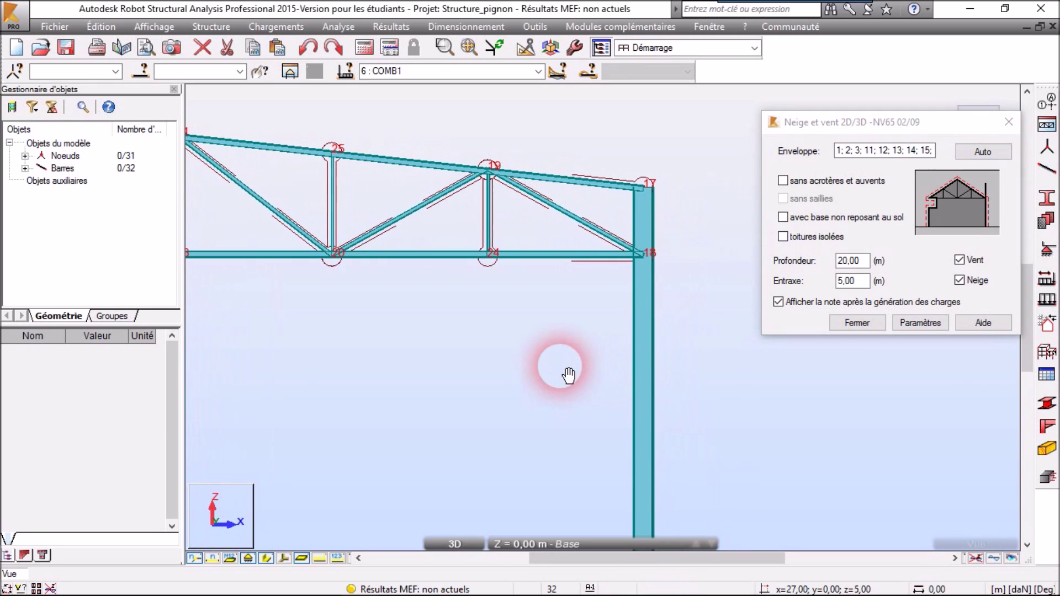
scroll(639, 204, "down", 5)
scroll(539, 332, "down", 1)
middle_click_drag(523, 356, 555, 326)
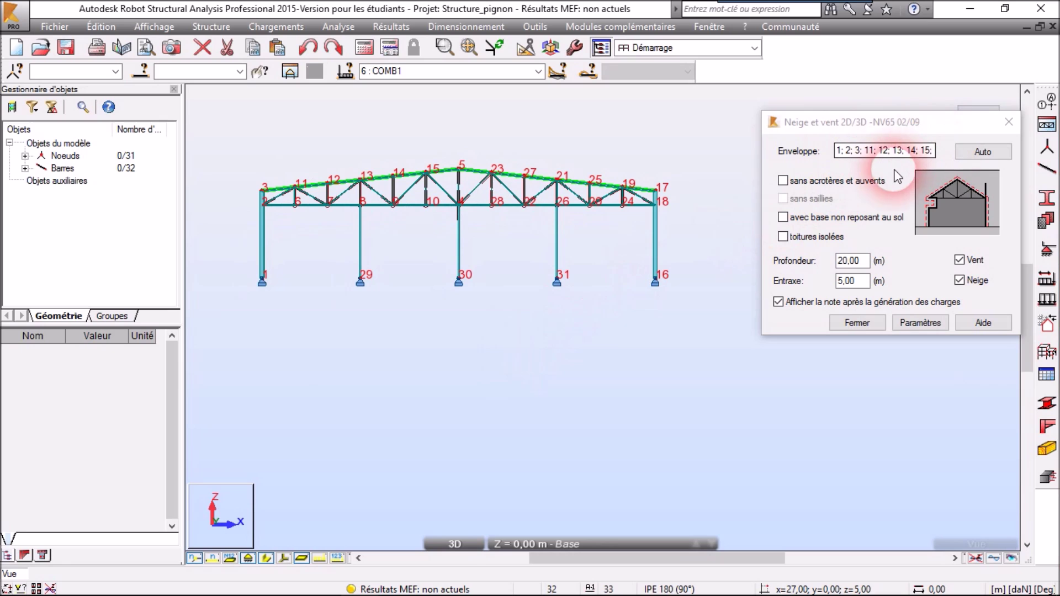
Exclude parapets and canopies as well as snow from the load generation, with a depth of 84 m and a frame spacing of 6 m
left_click_drag(892, 134, 850, 123)
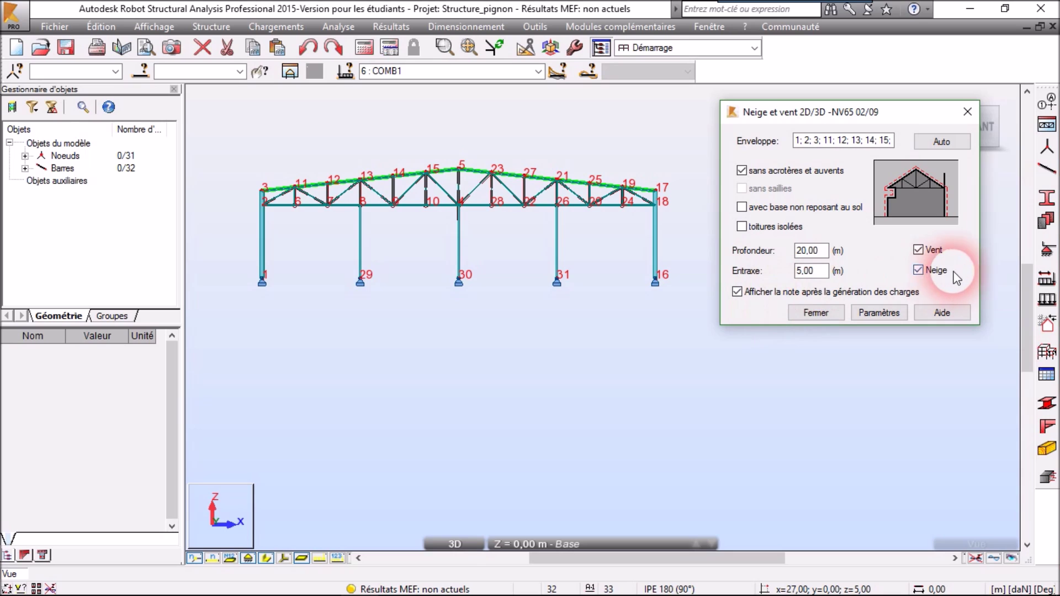
left_click(919, 271)
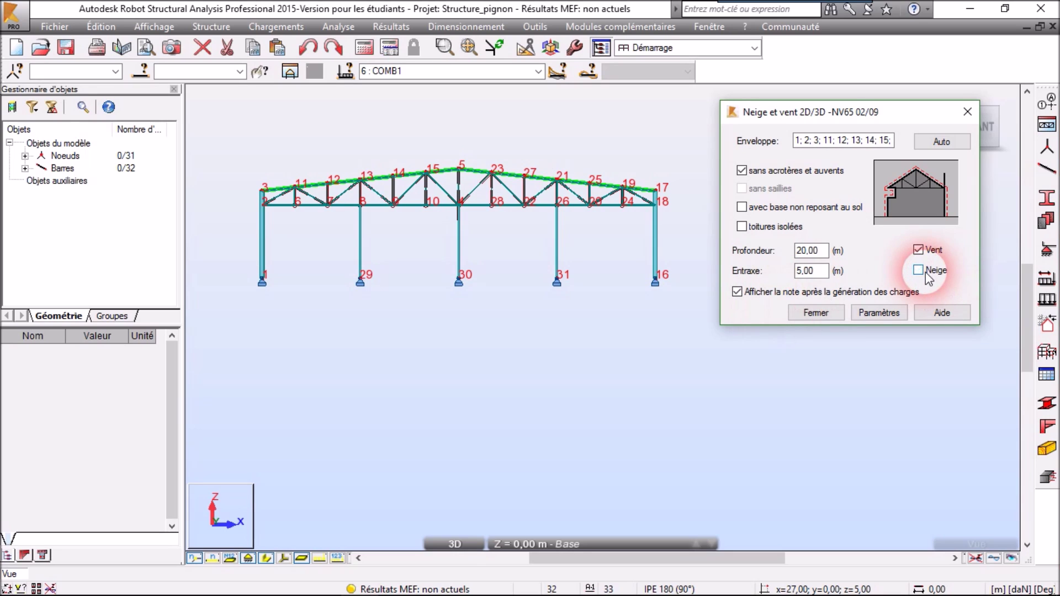
left_click(831, 253)
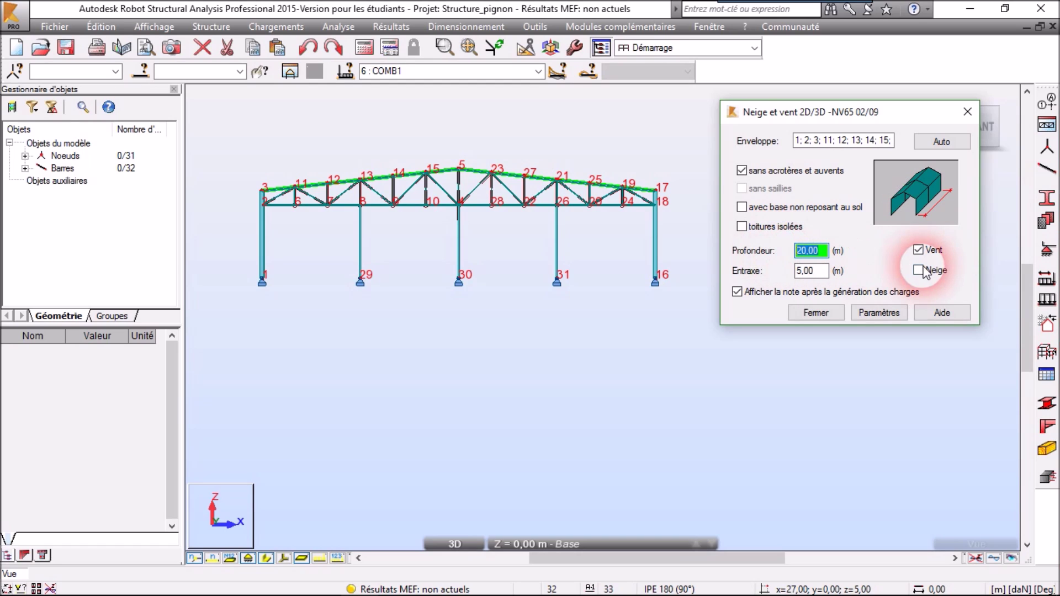
type("84")
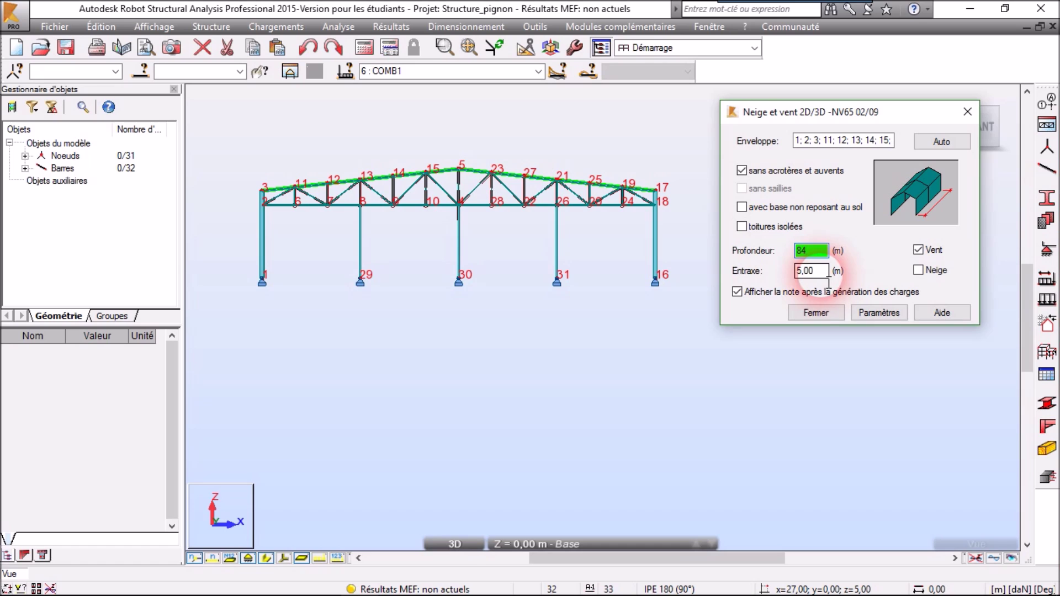
left_click(811, 271)
type("6")
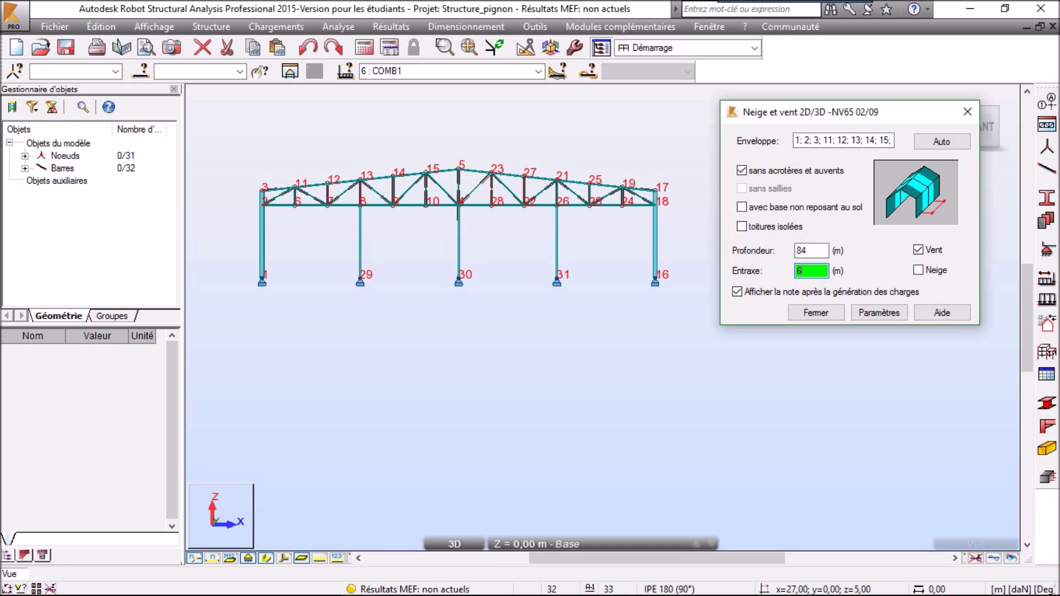
In the load parameters, choose the region vent 2 - neige A2 and set the construction altitude to 7.5 m
left_click(855, 331)
left_click(877, 316)
left_click_drag(717, 61, 664, 84)
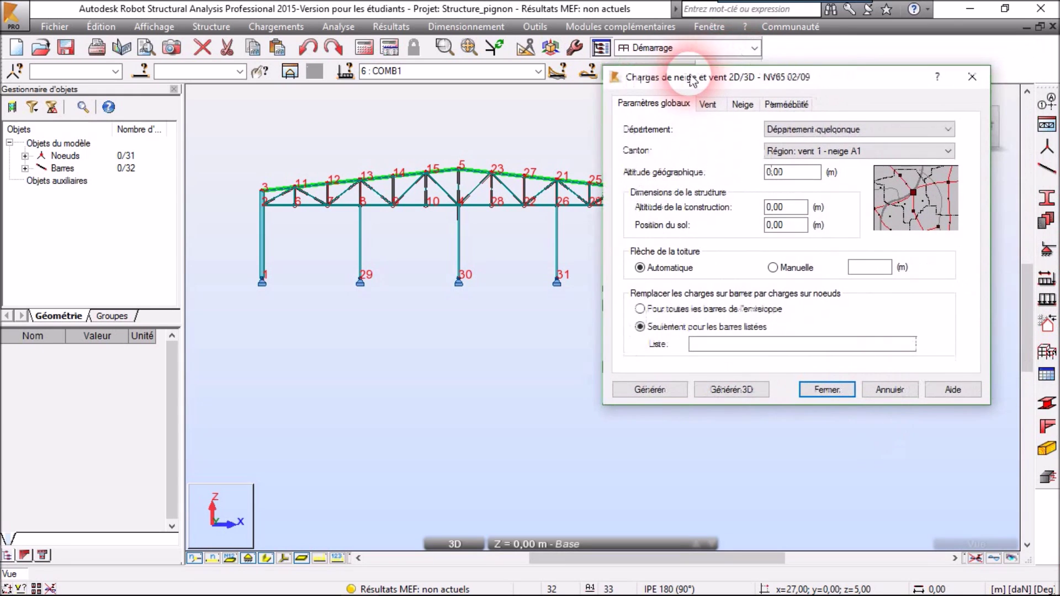
left_click(917, 153)
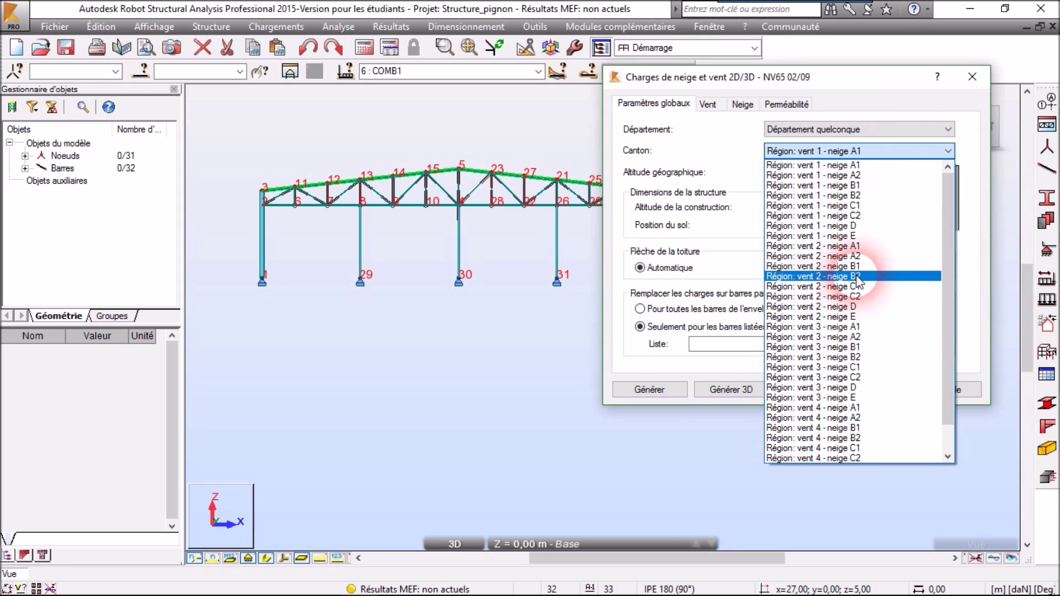
left_click(880, 256)
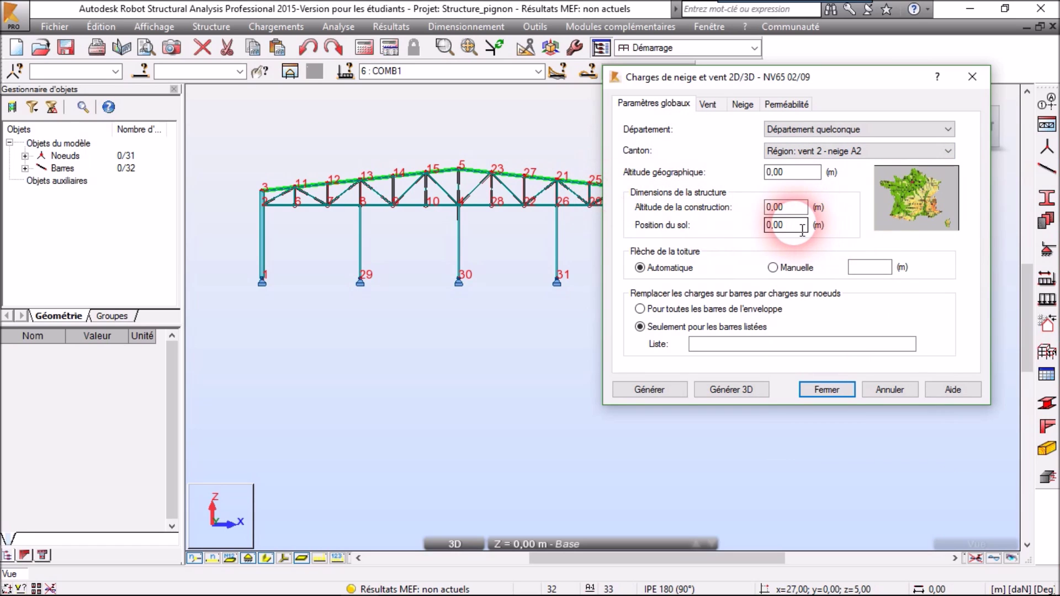
left_click(787, 208)
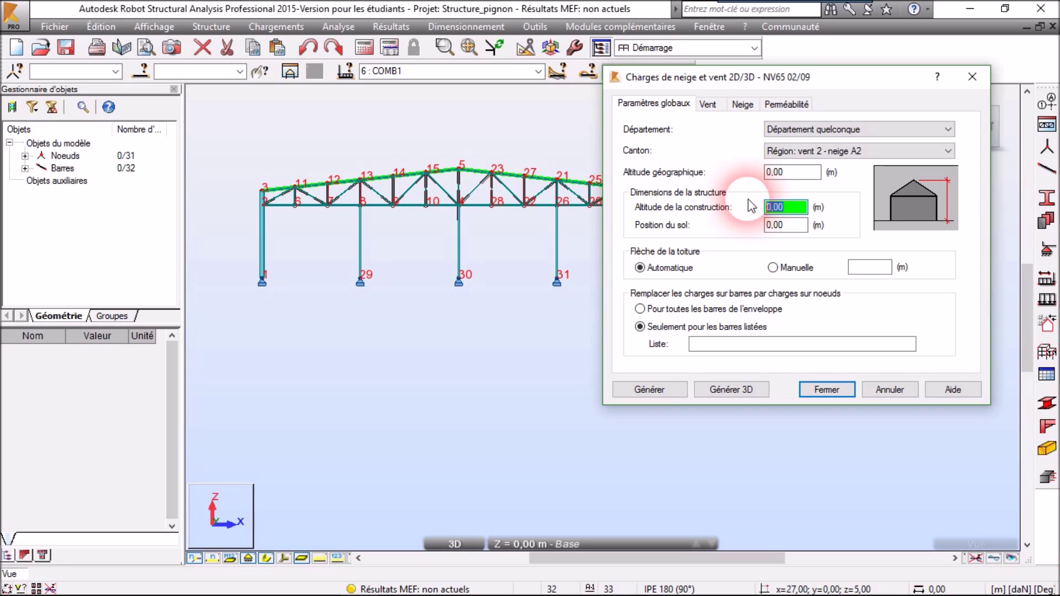
type("7.5")
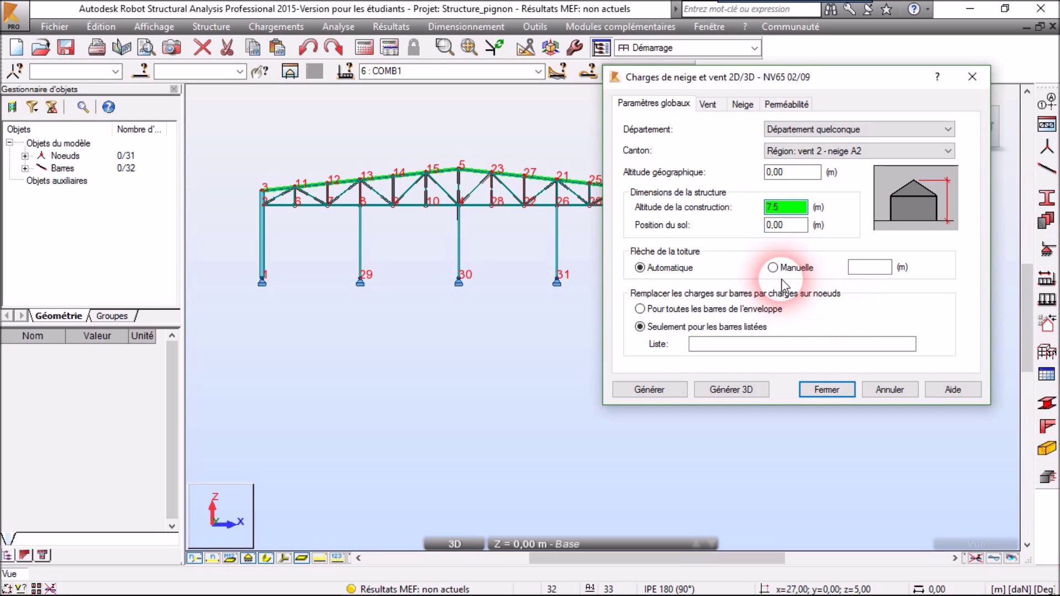
Configure the wind for an Exposé site with a manual pressure of 70 daN/m2, constant distribution and no façade offset action
left_click(709, 106)
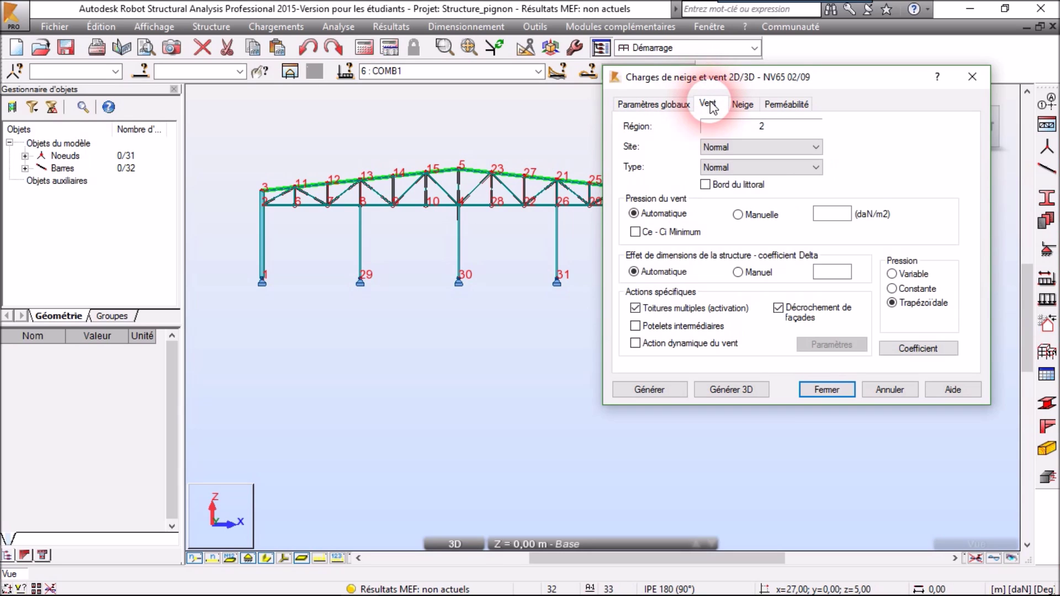
left_click(799, 147)
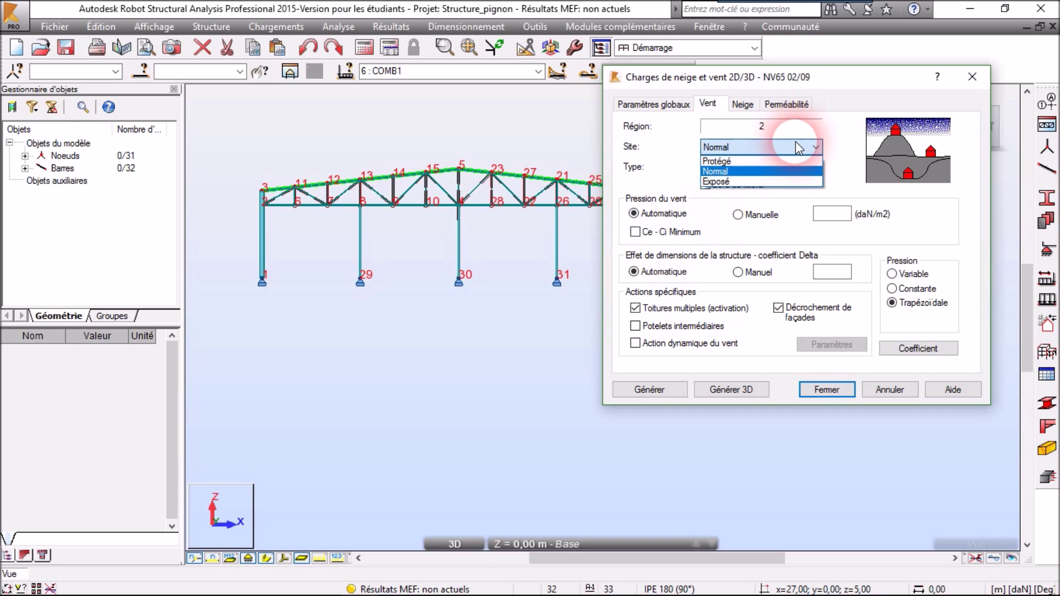
left_click(747, 183)
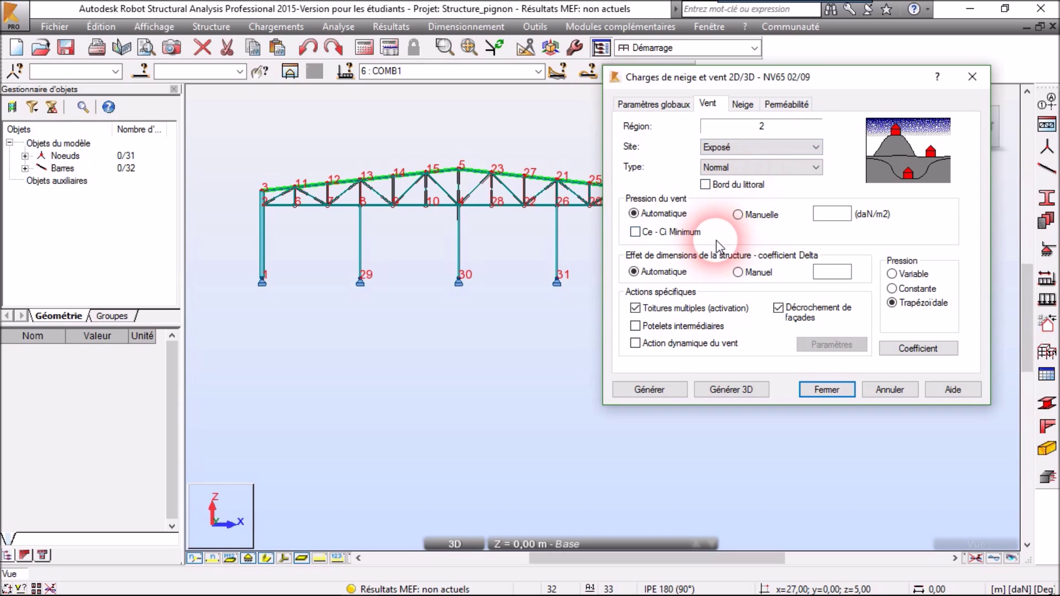
left_click(739, 215)
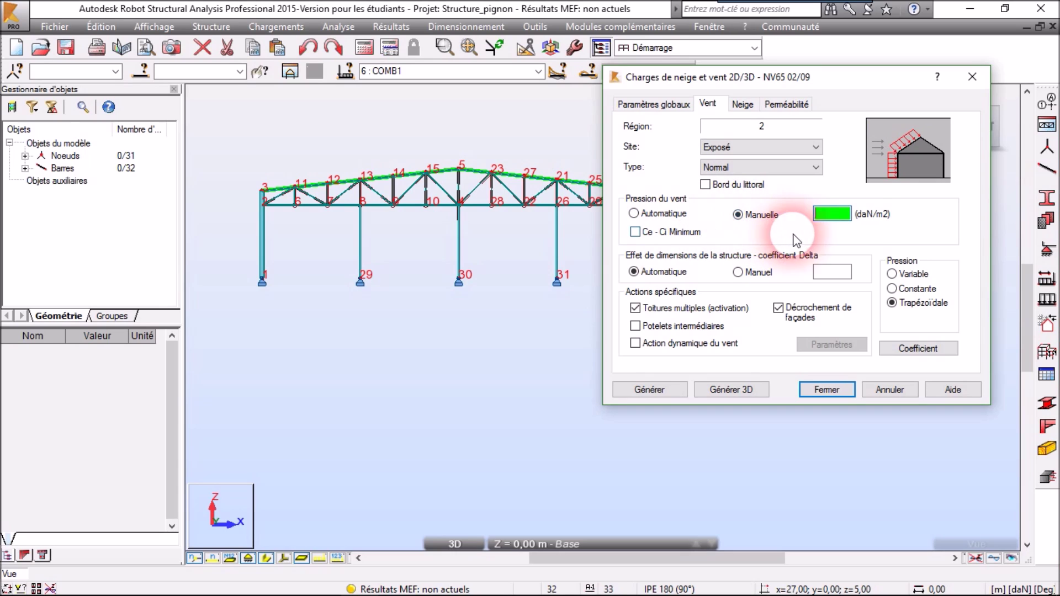
left_click(851, 214)
type("70")
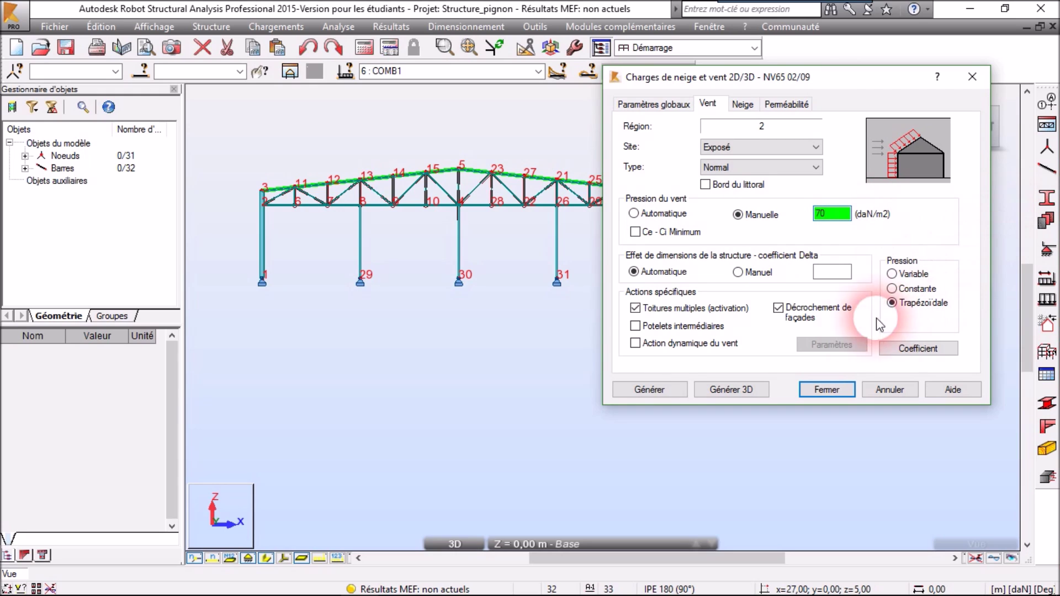
left_click(915, 290)
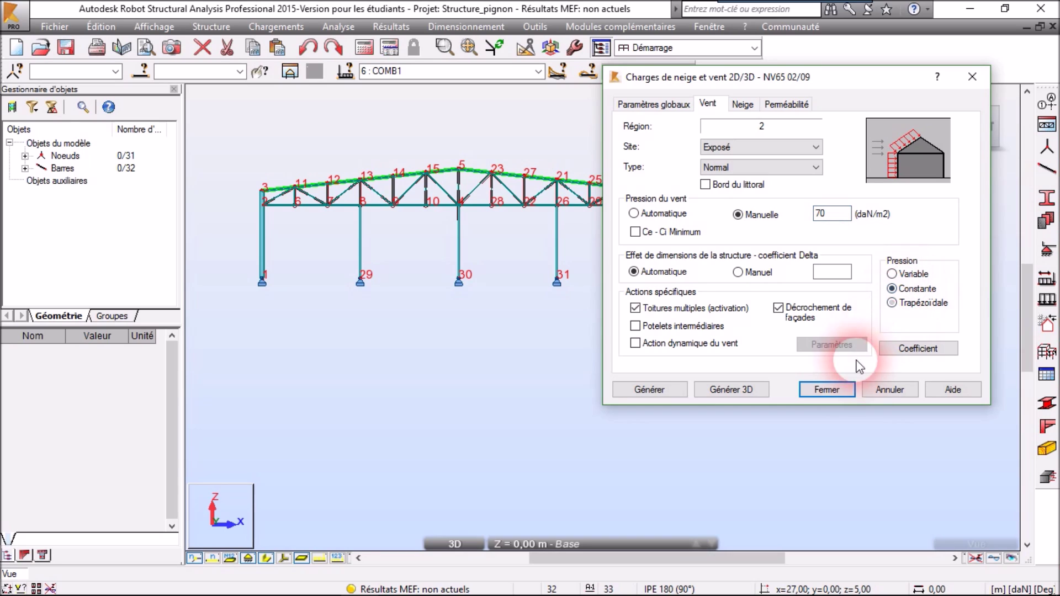
left_click(778, 308)
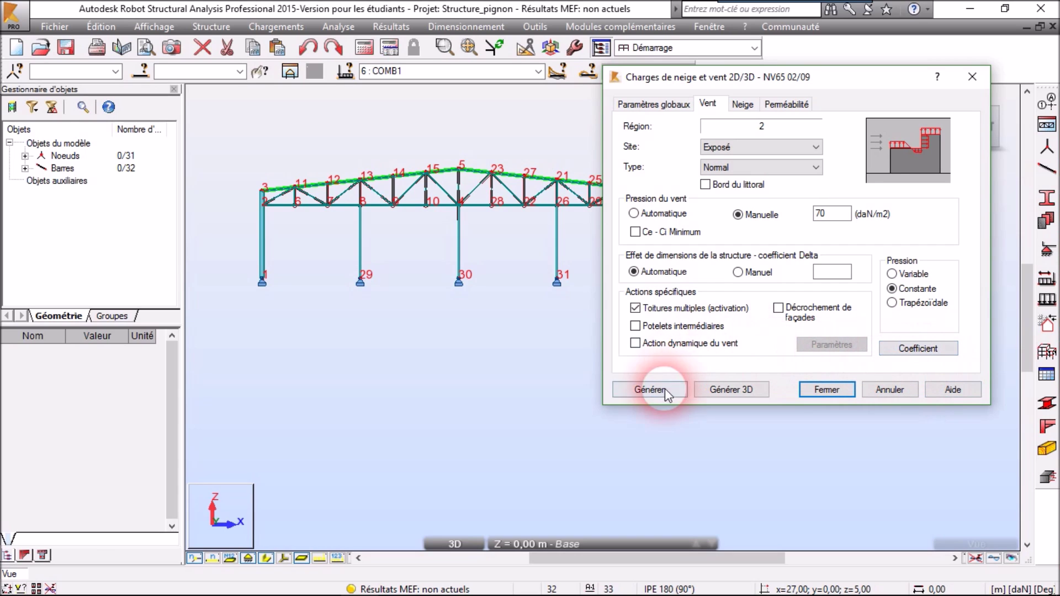
Review the snow, permeability and global parameters, and open the 3D geometry definition for the loads
left_click(744, 103)
left_click(780, 105)
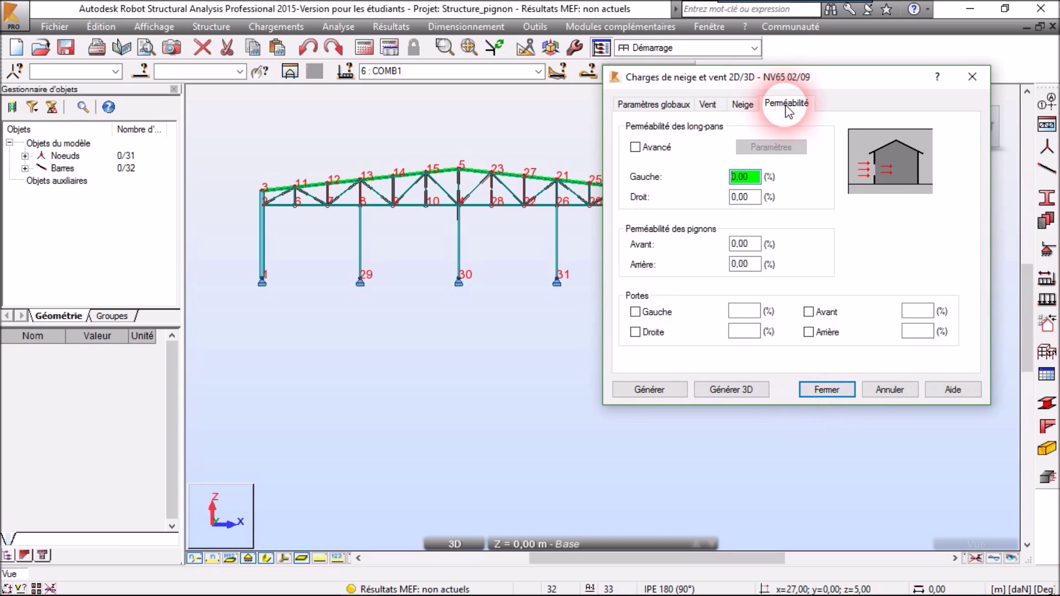
left_click(673, 105)
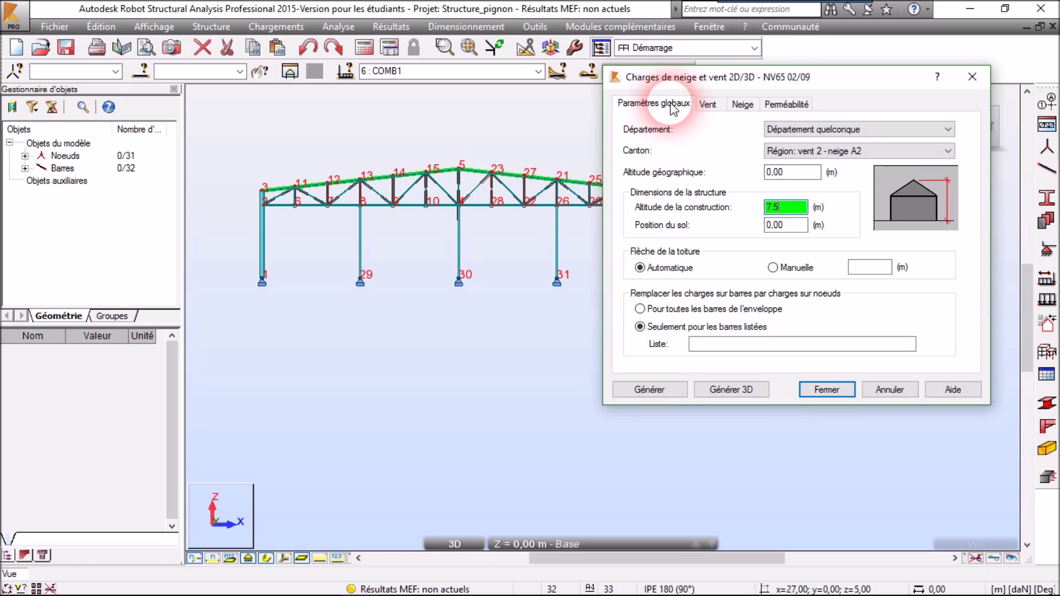
left_click(617, 437)
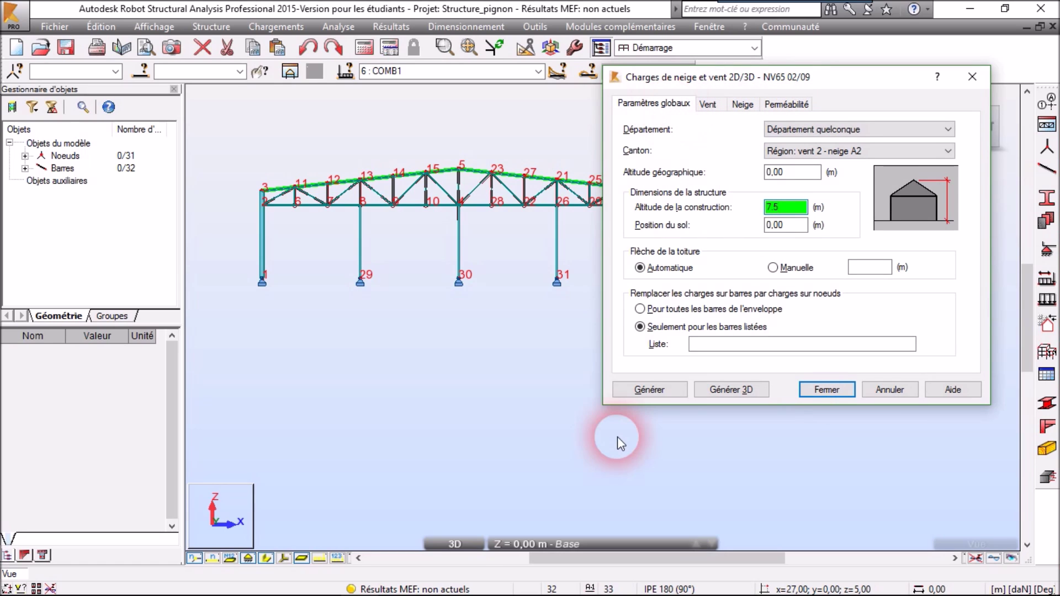
left_click(724, 393)
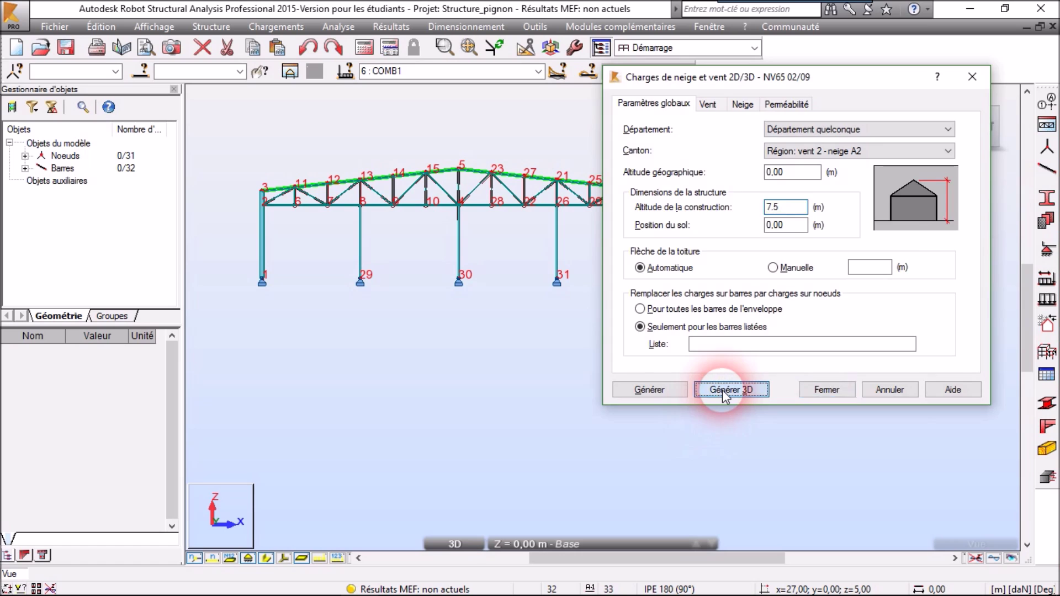
left_click_drag(808, 50, 597, 140)
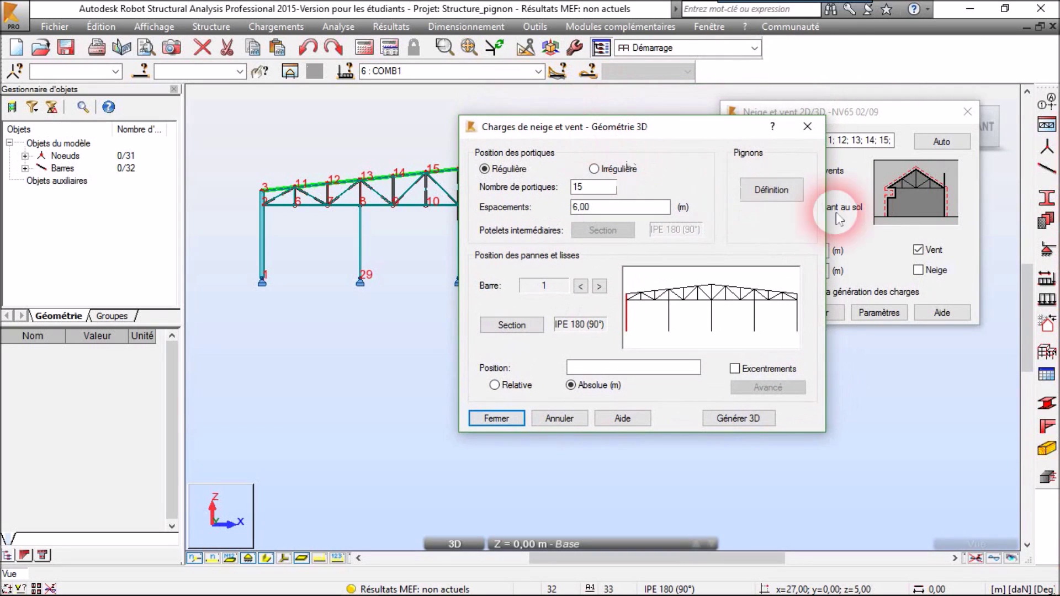
In the gable definition, list posts 30, 31 and 32 as the bars copied only into the gable frames
left_click(774, 192)
left_click_drag(575, 209, 651, 253)
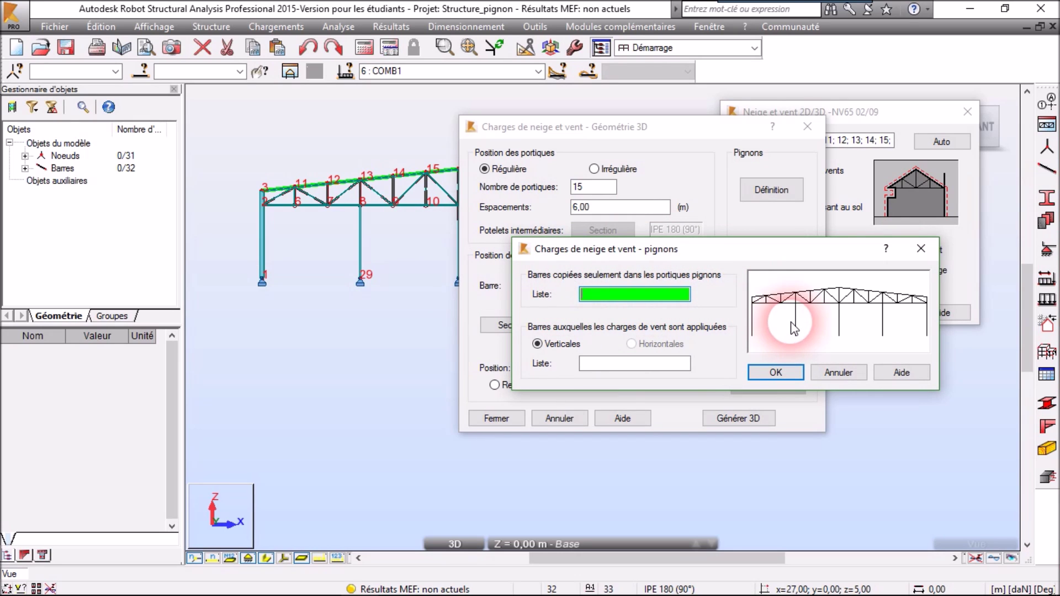
left_click(839, 323)
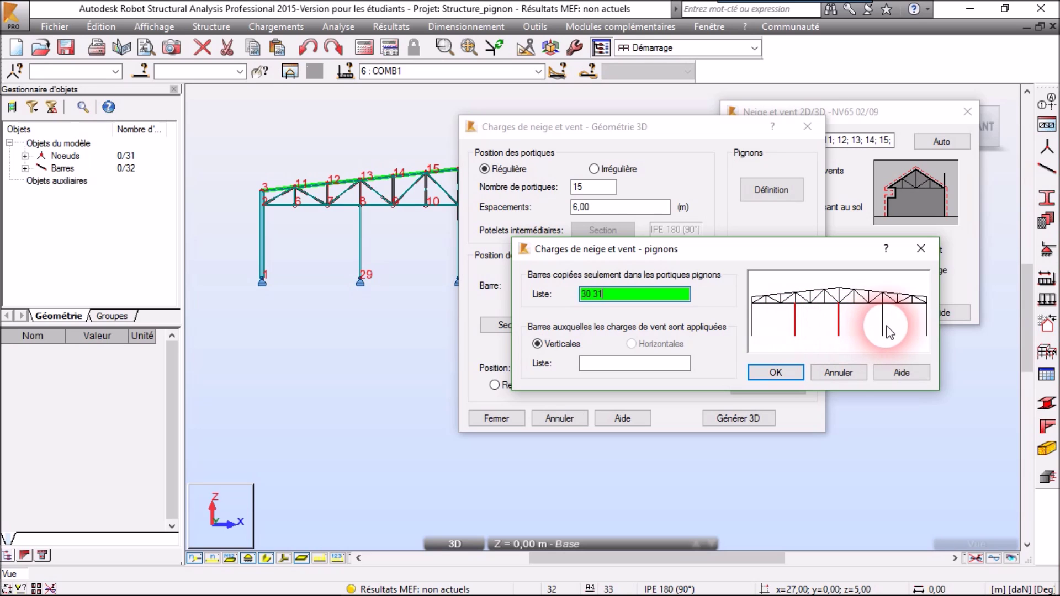
left_click_drag(684, 249, 658, 228)
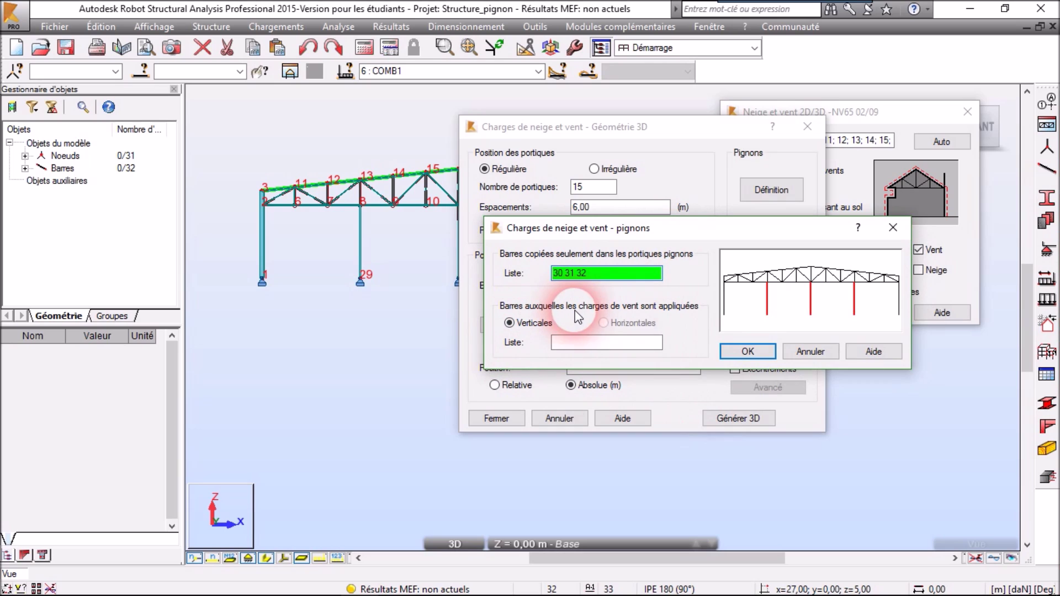
Apply the gable wind loads to the vertical bars, namely the three intermediate posts and both outer columns, and validate the gable definition
left_click(571, 343)
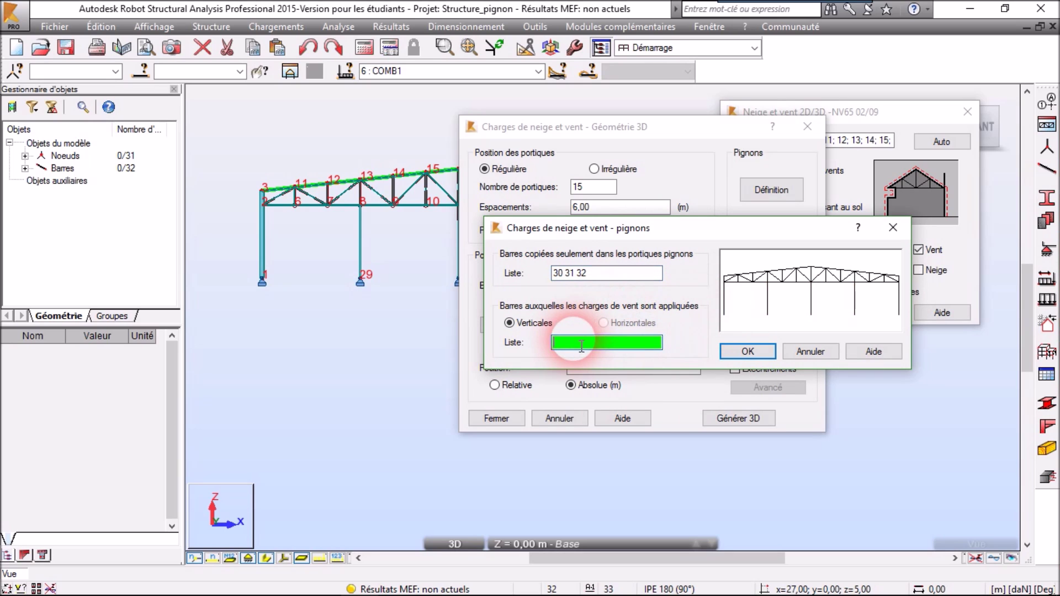
left_click(766, 299)
left_click(810, 303)
left_click(856, 301)
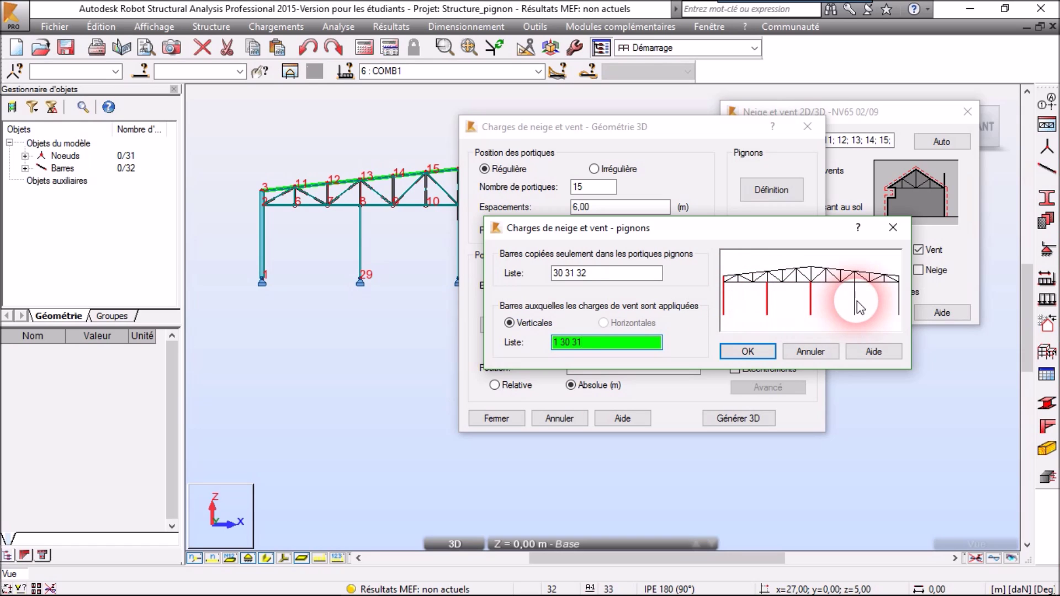
left_click(897, 302)
left_click(751, 352)
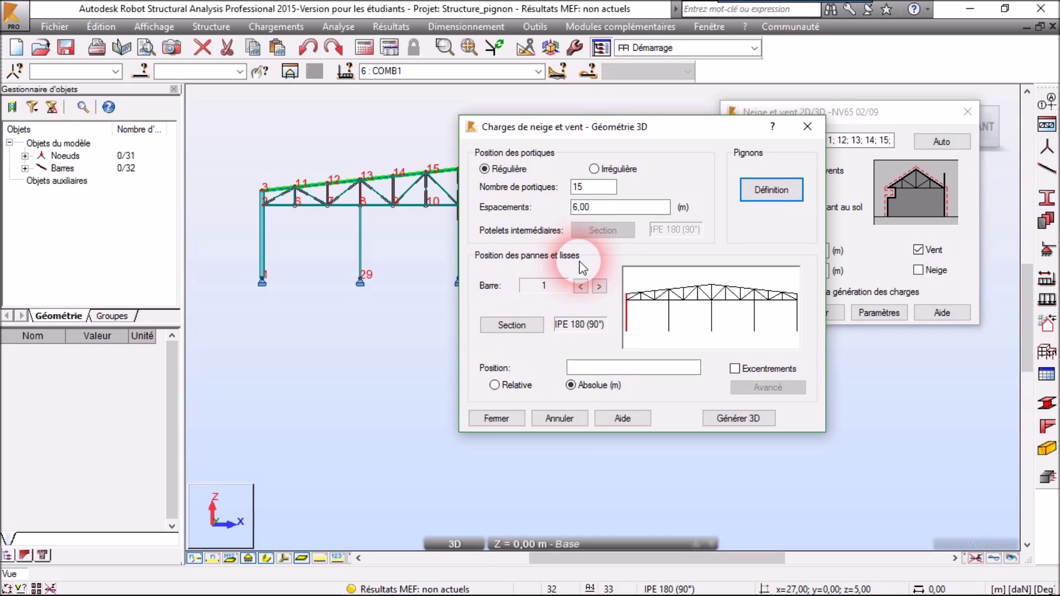
Select the left roof chord (bar 3) in the 3D geometry and create and assign an IPE 120 section for its purlins
left_click(681, 295)
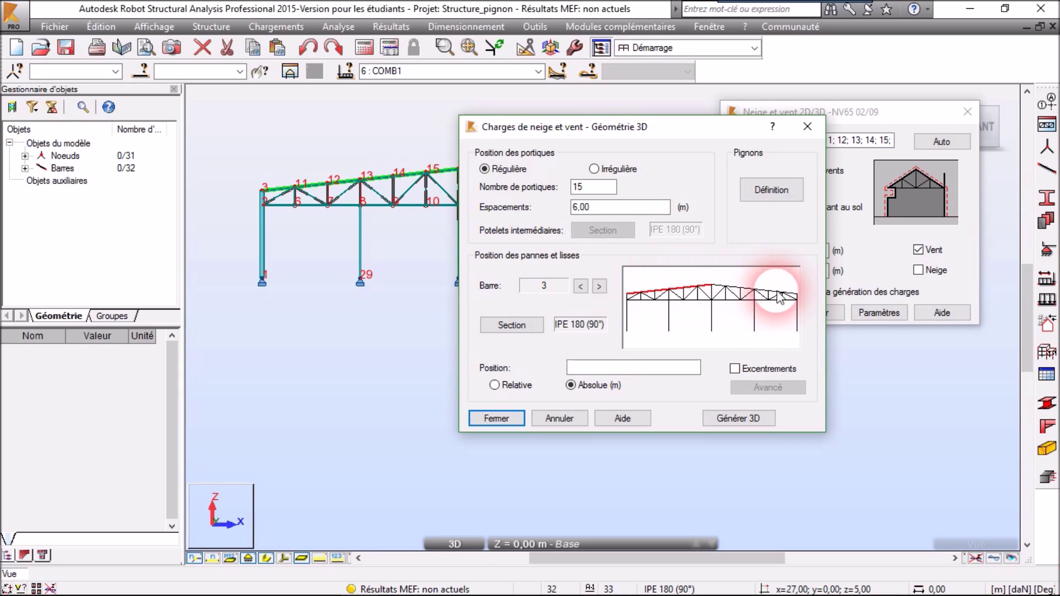
left_click(512, 326)
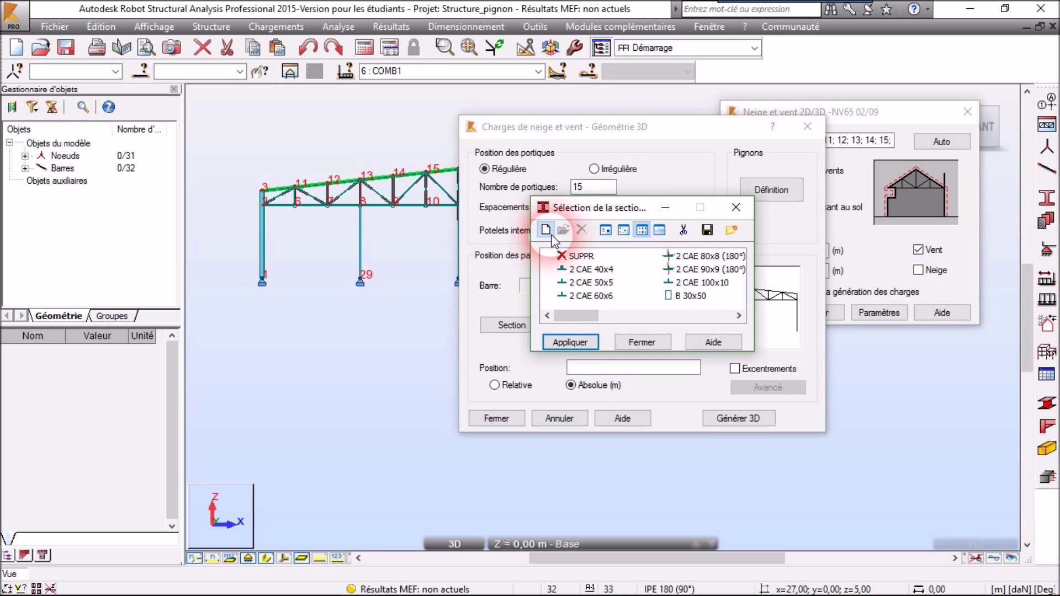
left_click(547, 231)
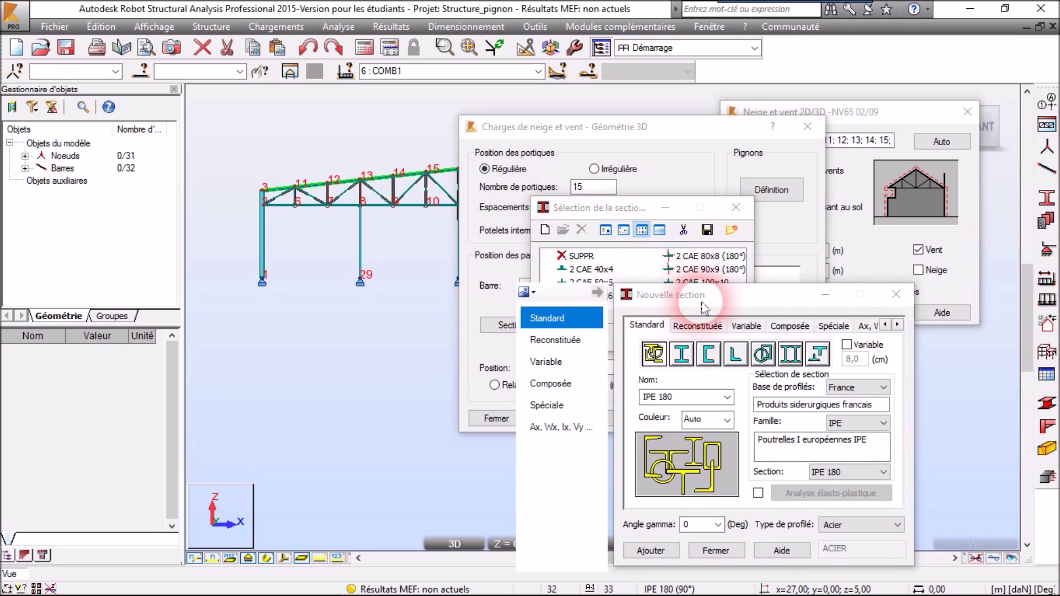
left_click(636, 341)
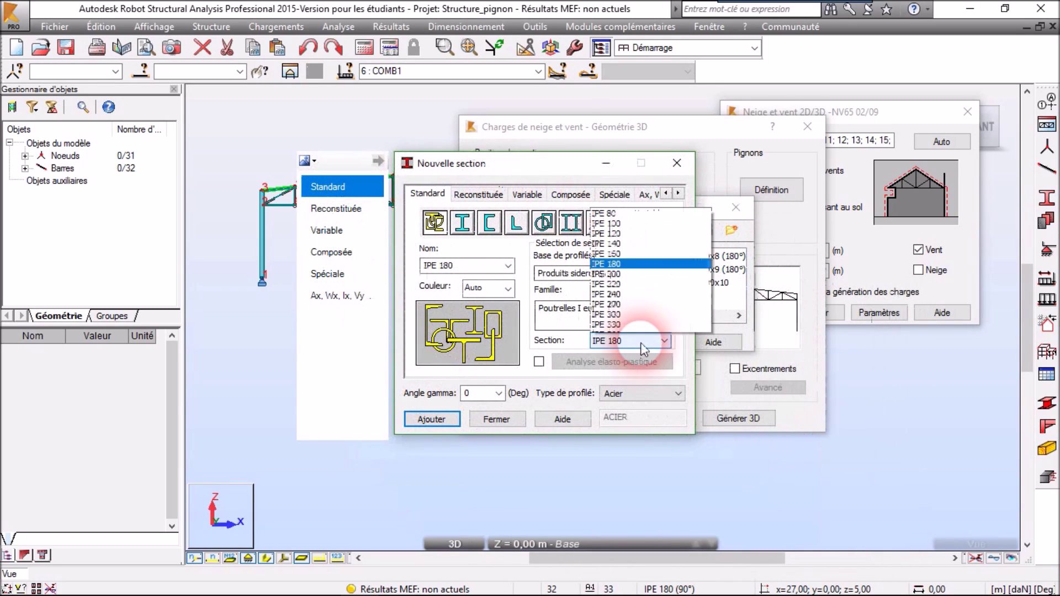
left_click(608, 94)
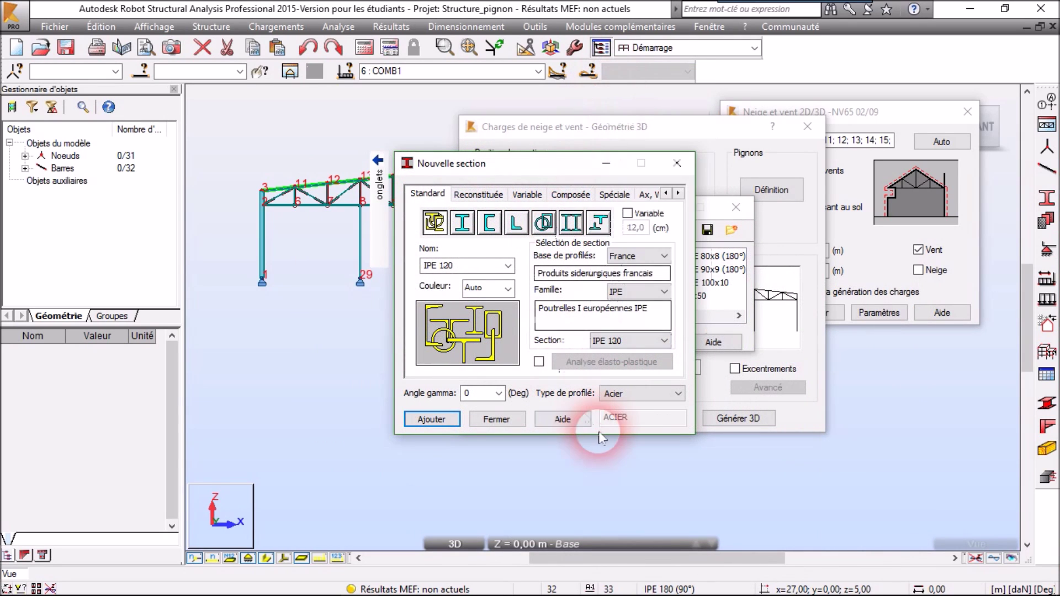
left_click(431, 420)
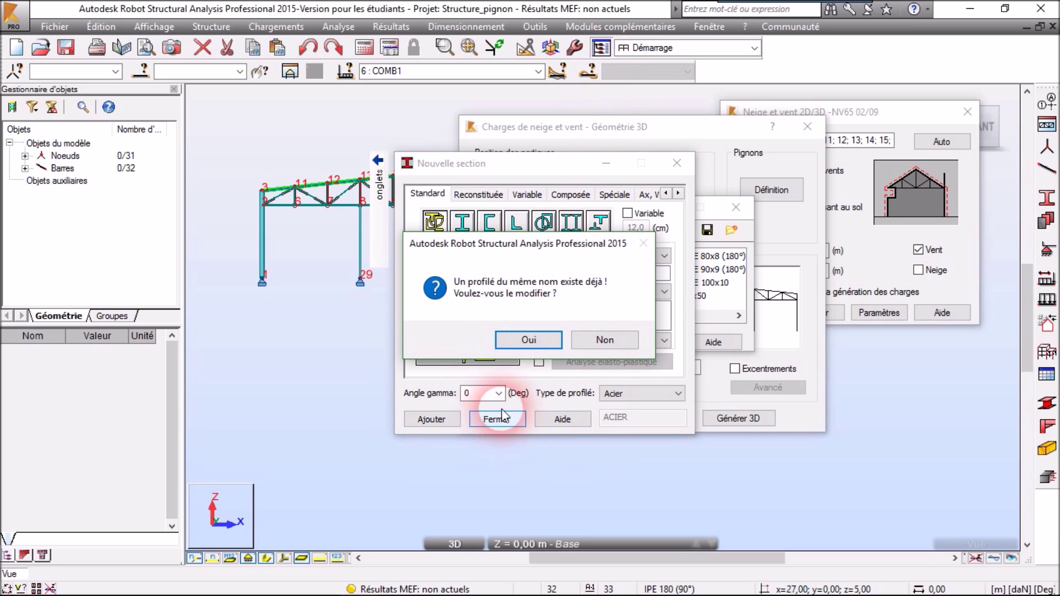
left_click(529, 342)
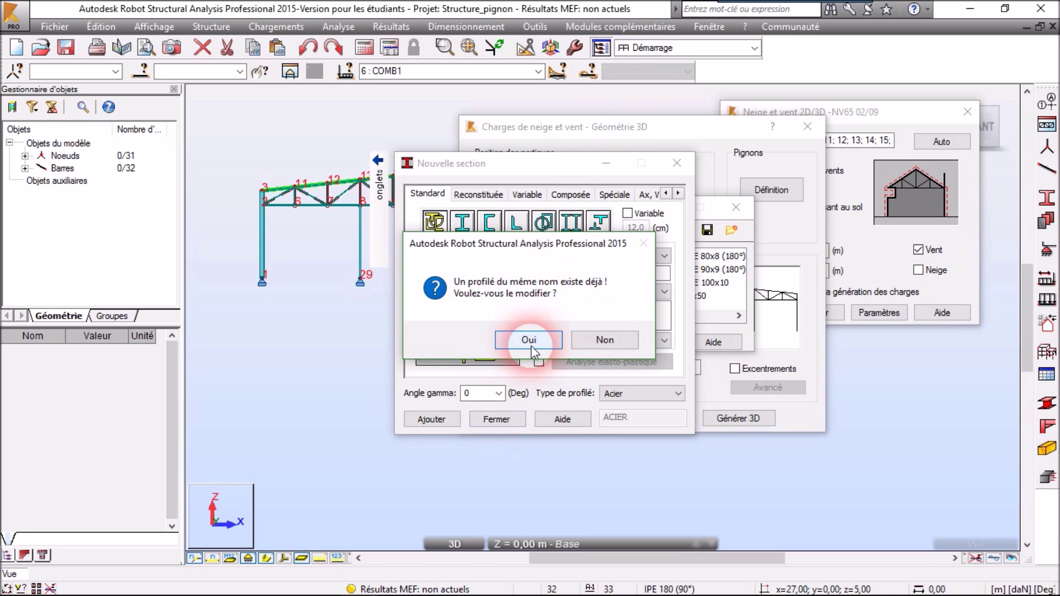
left_click(497, 419)
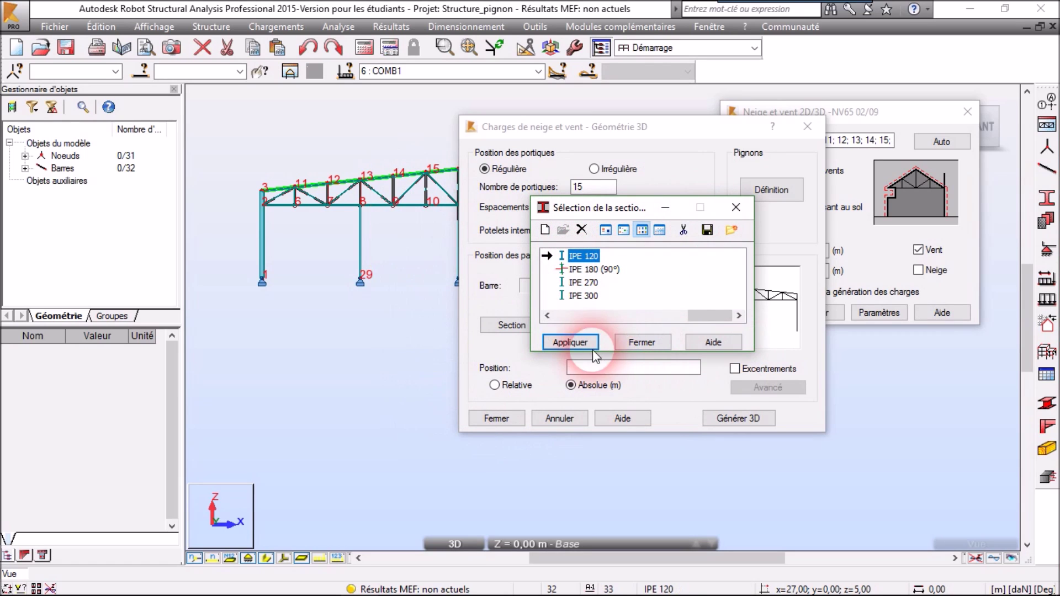
left_click(571, 343)
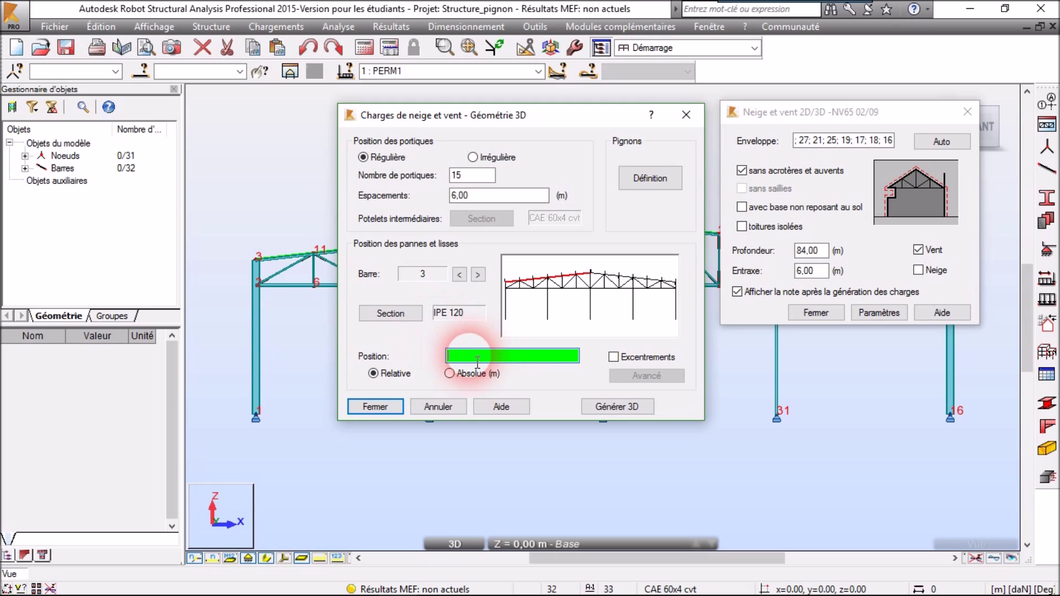
Start the relative purlin position list of bar 3 with 0.003
type("0.003")
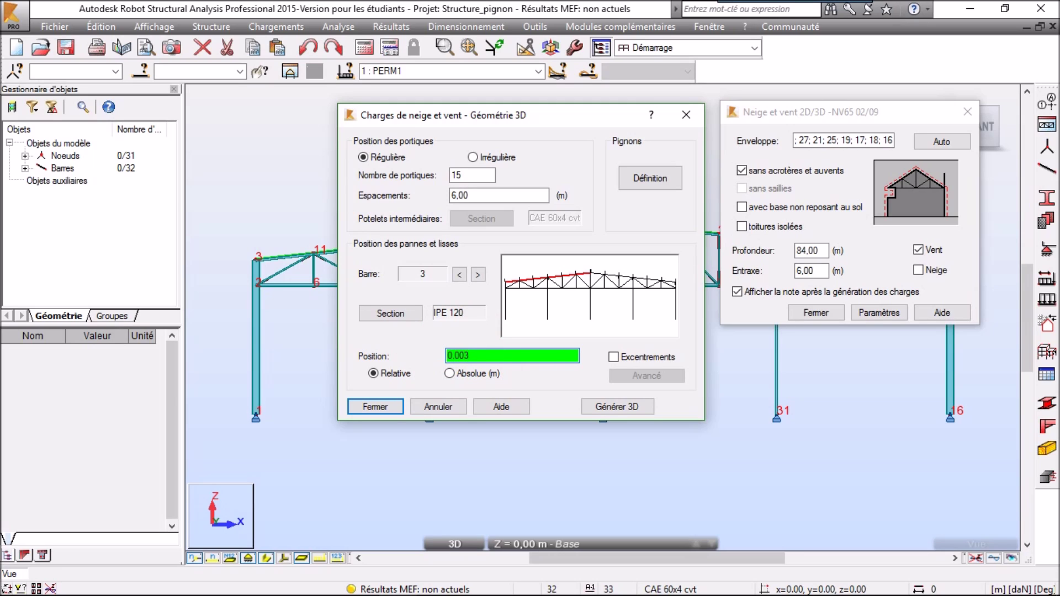
left_click(475, 358)
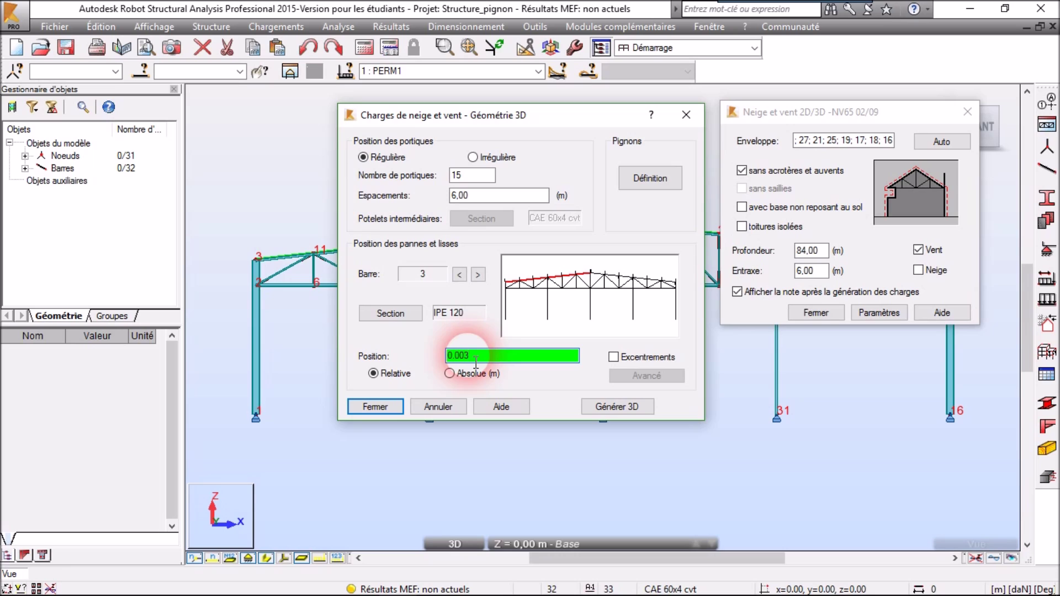
type(";")
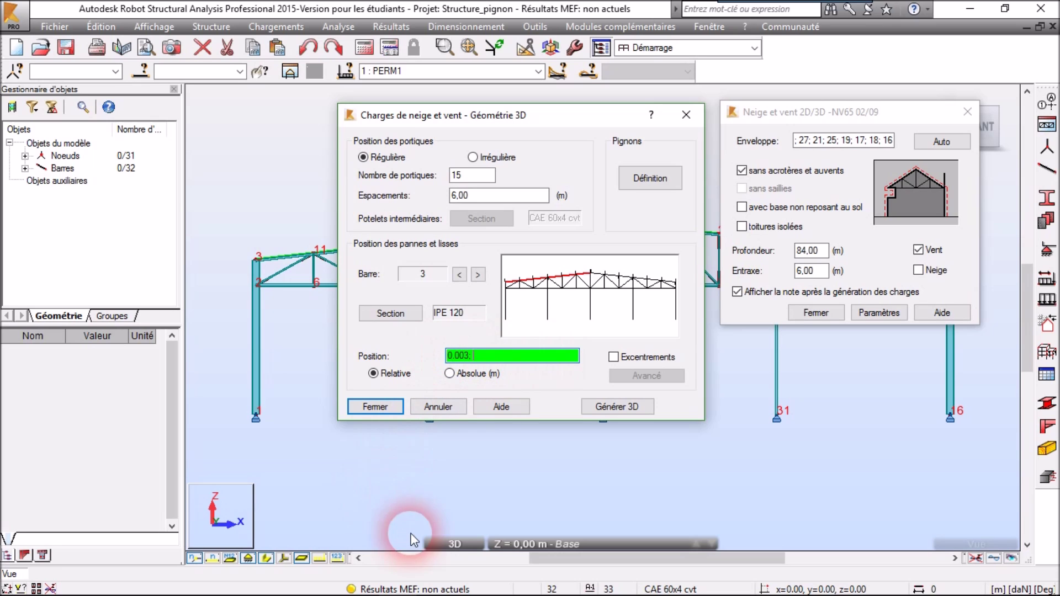
mouse_move(359, 593)
left_click(53, 581)
type("calcu")
key("Return")
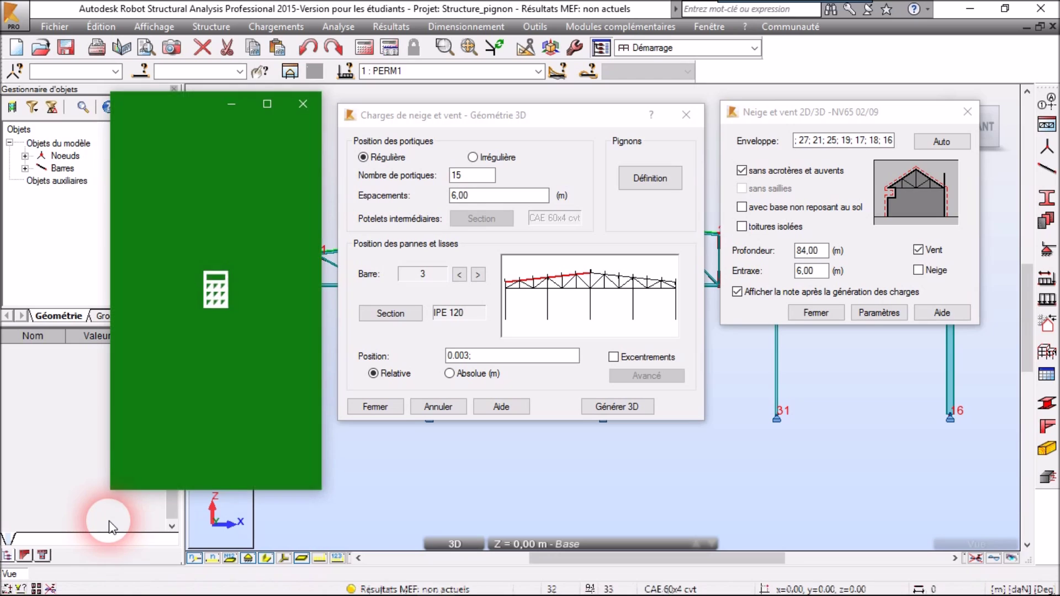
left_click_drag(143, 118, 106, 83)
left_click(100, 396)
left_click(252, 299)
left_click(206, 357)
left_click(255, 435)
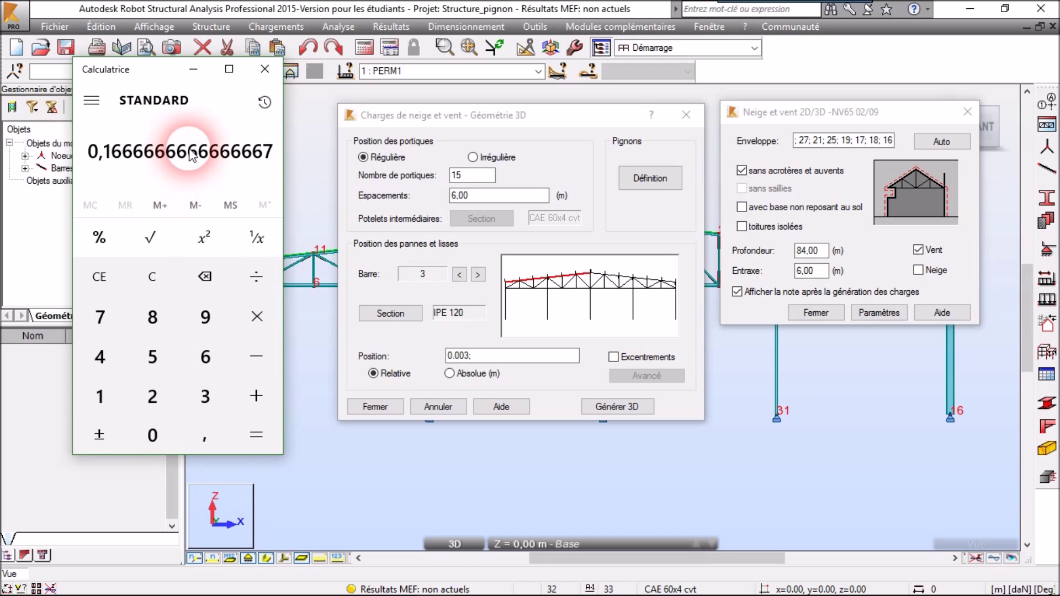
left_click(469, 356)
type("0.1666666666666667")
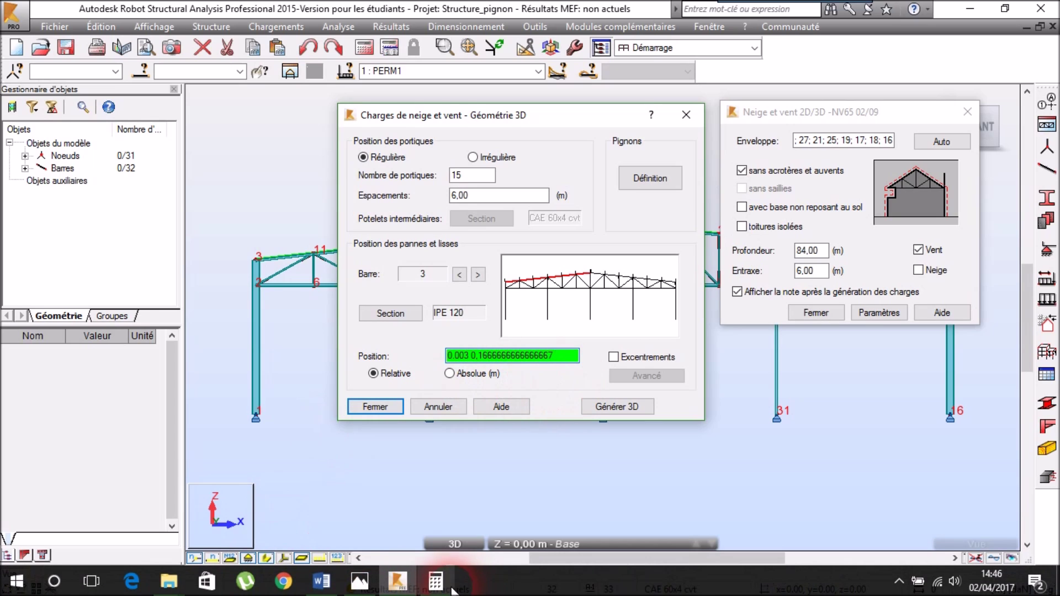
left_click(435, 581)
left_click(152, 396)
left_click(256, 276)
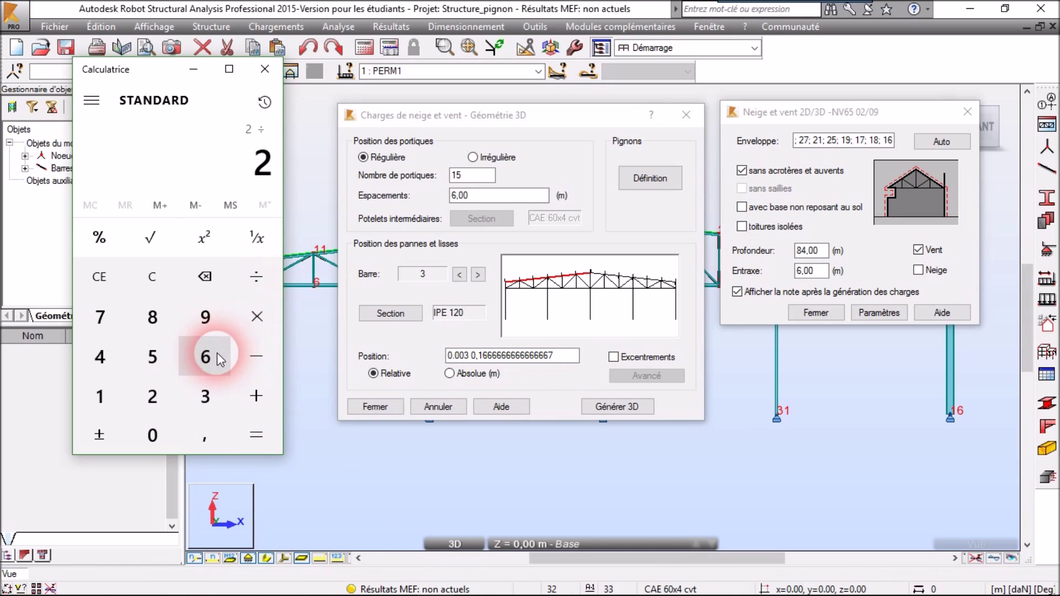
left_click(206, 357)
left_click(264, 439)
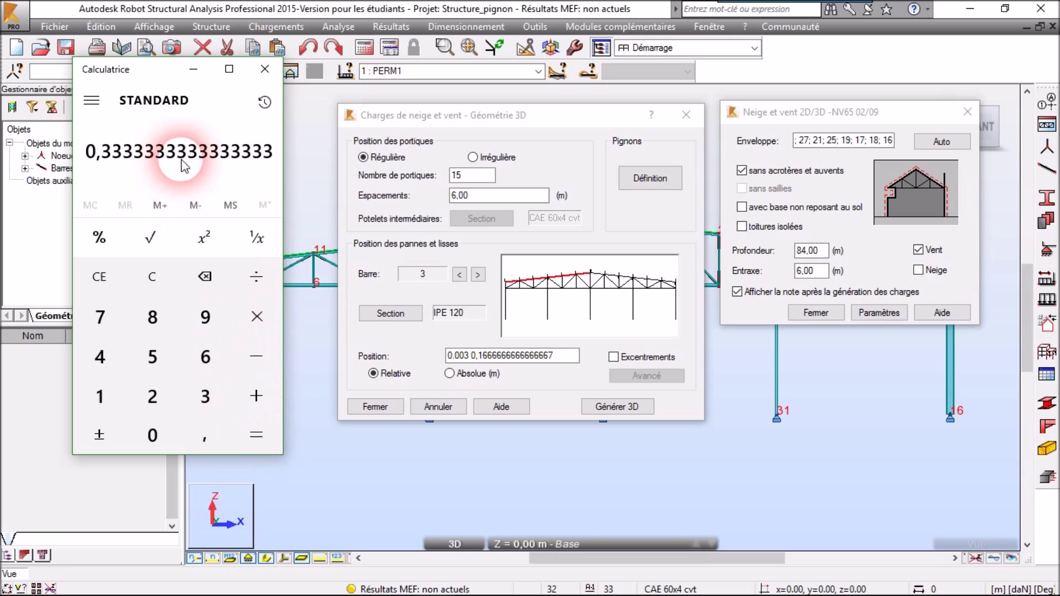
left_click(567, 362)
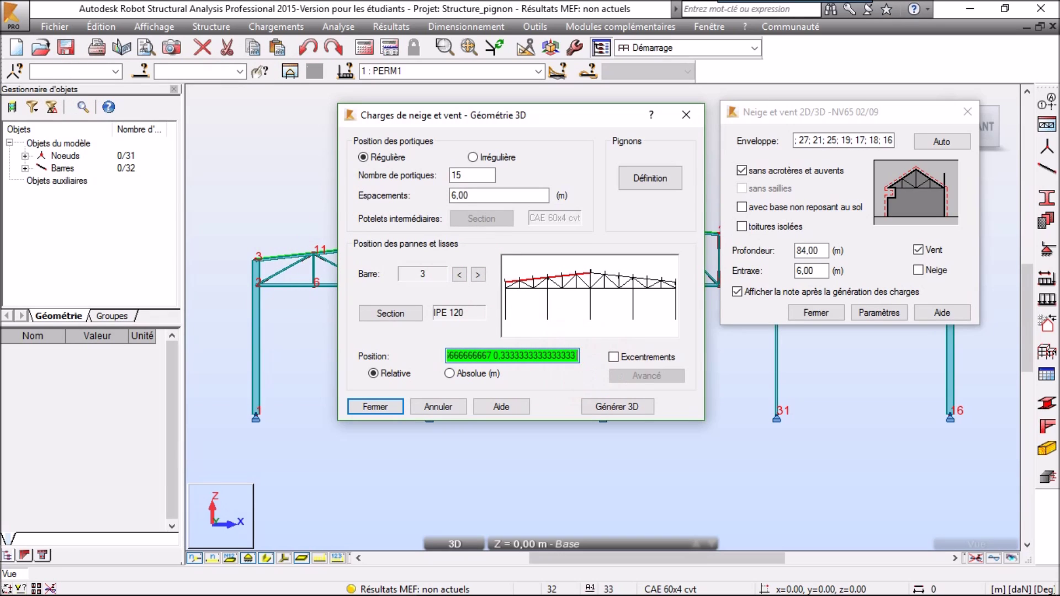
type("0,5")
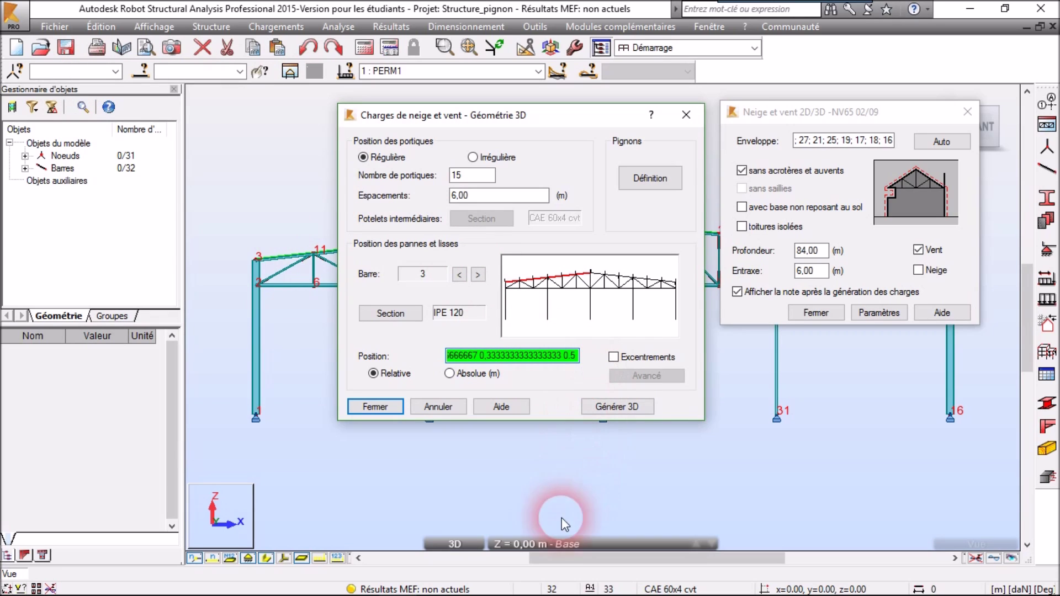
left_click(436, 581)
left_click(100, 357)
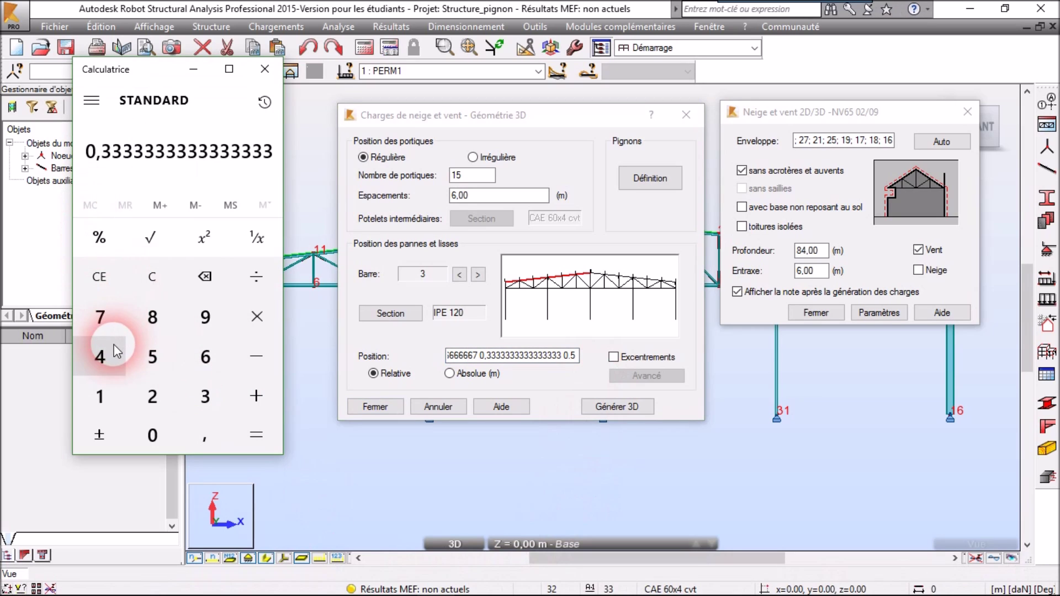
left_click(256, 279)
left_click(205, 357)
left_click(257, 430)
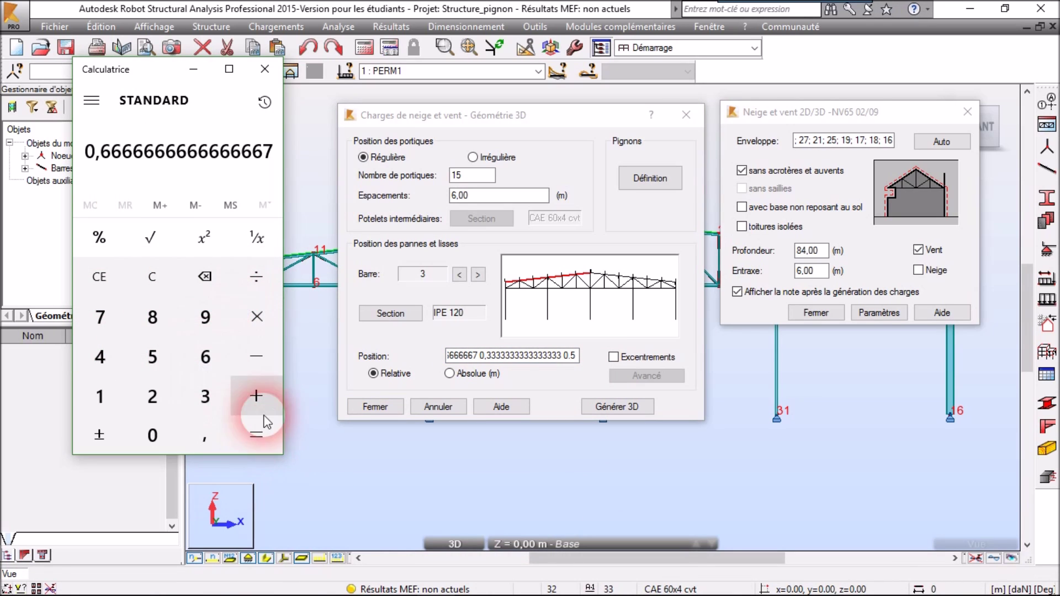
left_click(591, 357)
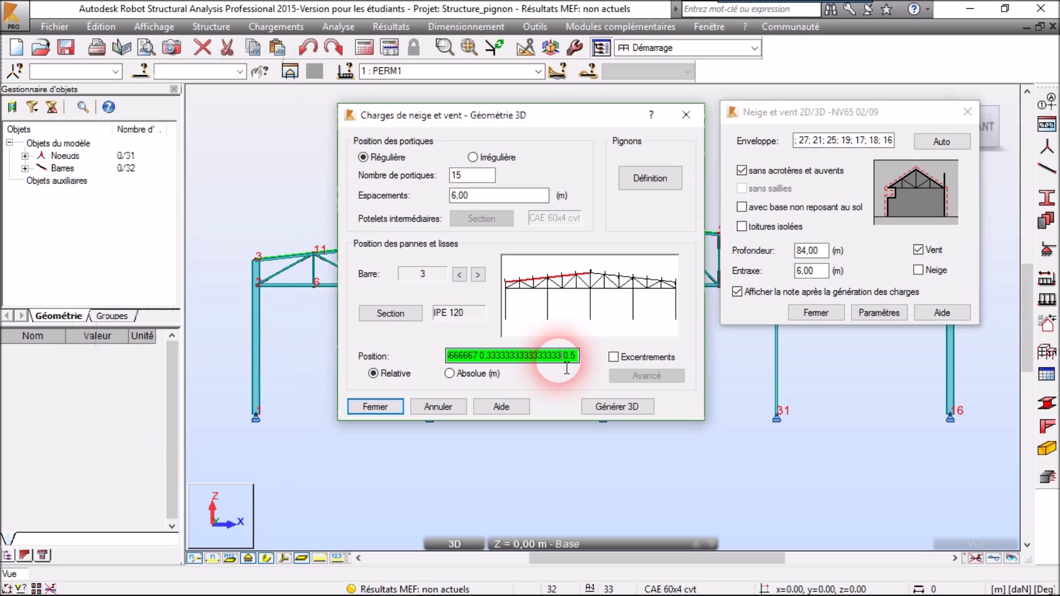
key("ctrl+v")
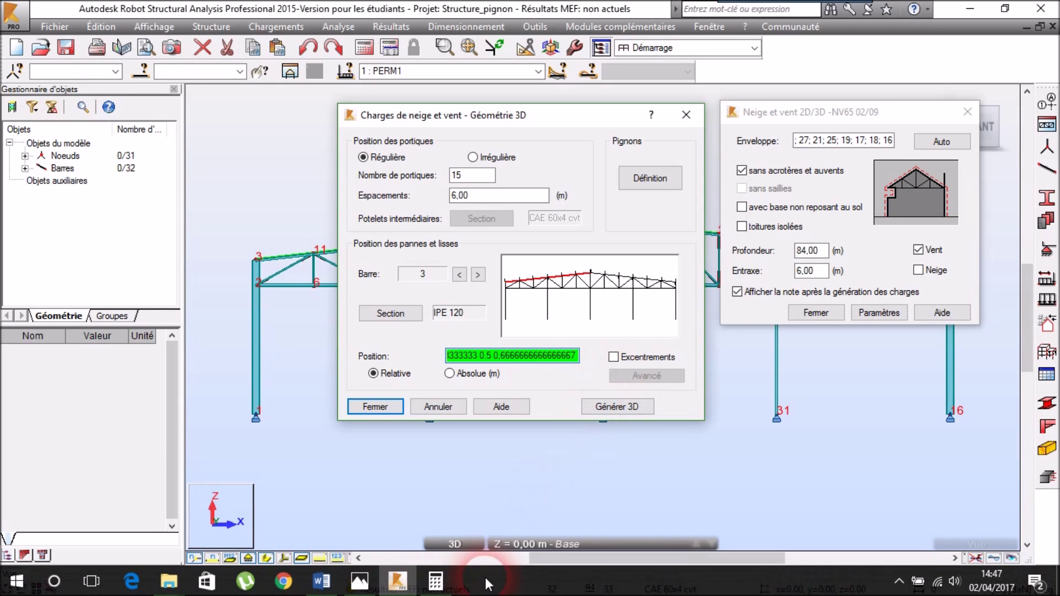
left_click(415, 577)
left_click(134, 352)
left_click(256, 276)
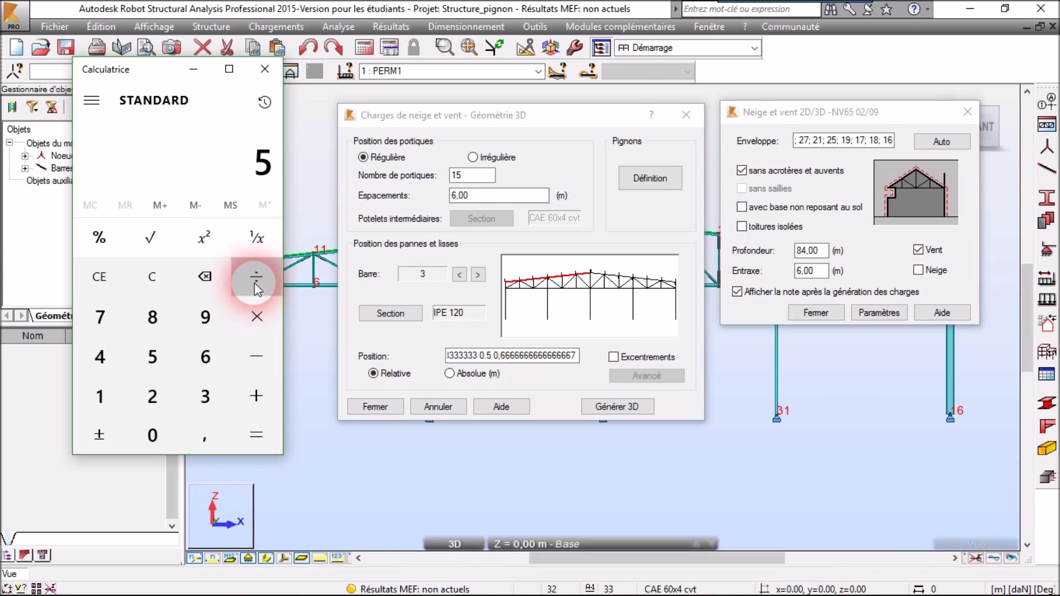
left_click(206, 357)
left_click(256, 435)
left_click(148, 157)
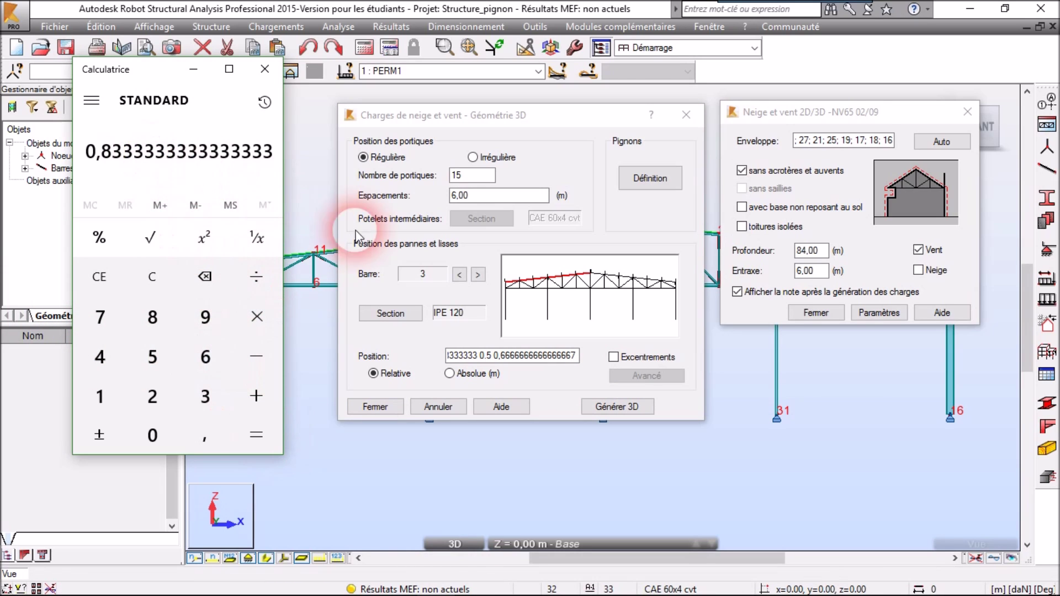
left_click(529, 358)
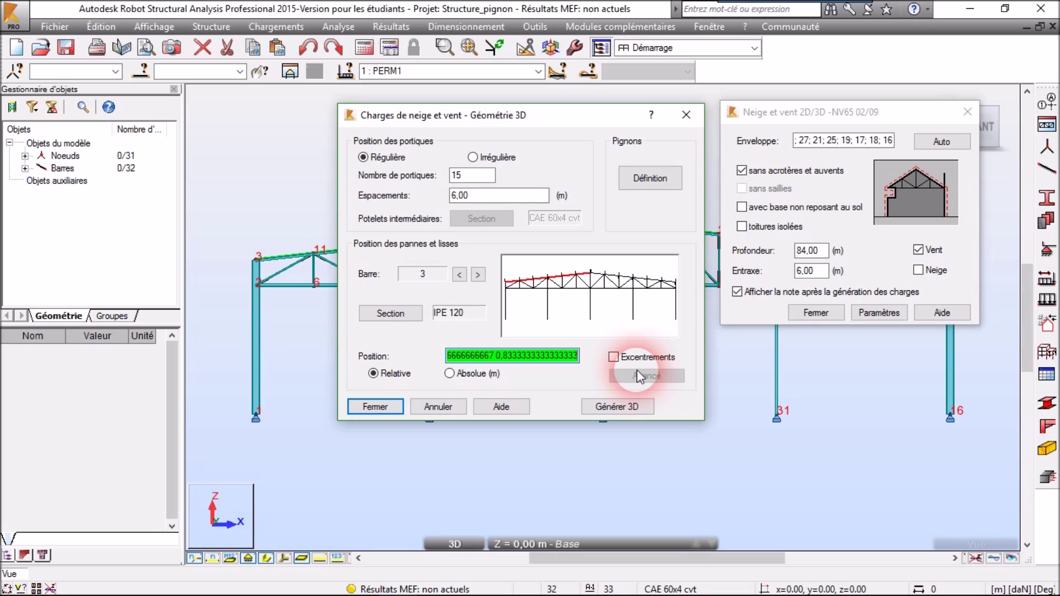
type("0.997")
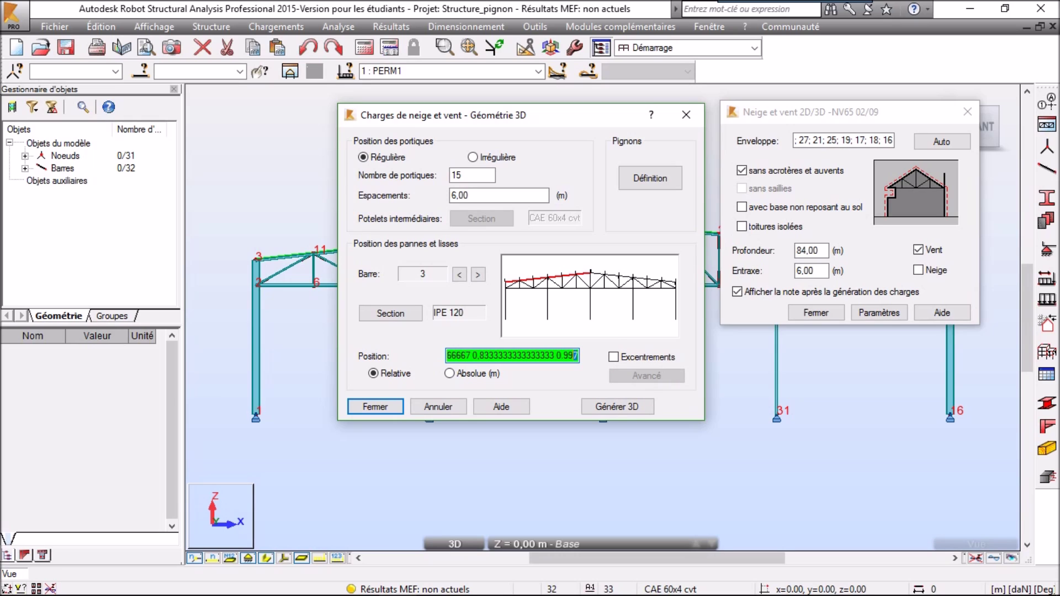
Copy the full purlin position list of bar 3 and replace the positions of the right roof chord (bar 18) with it
key("shift+Left")
key("shift+Left")
key("shift+Left")
key("shift+Left")
key("shift+Left")
key("shift+Left")
key("shift+Left")
key("shift+Left")
key("shift+Left")
key("shift+Left")
key("shift+Left")
key("shift+Left")
key("shift+Left")
key("shift+Left")
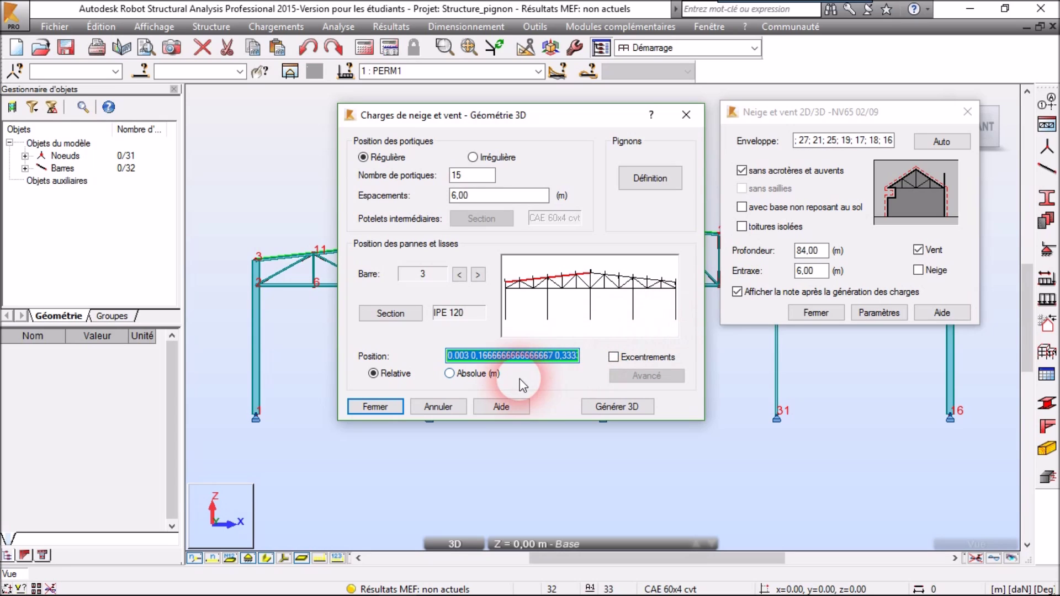
left_click(628, 283)
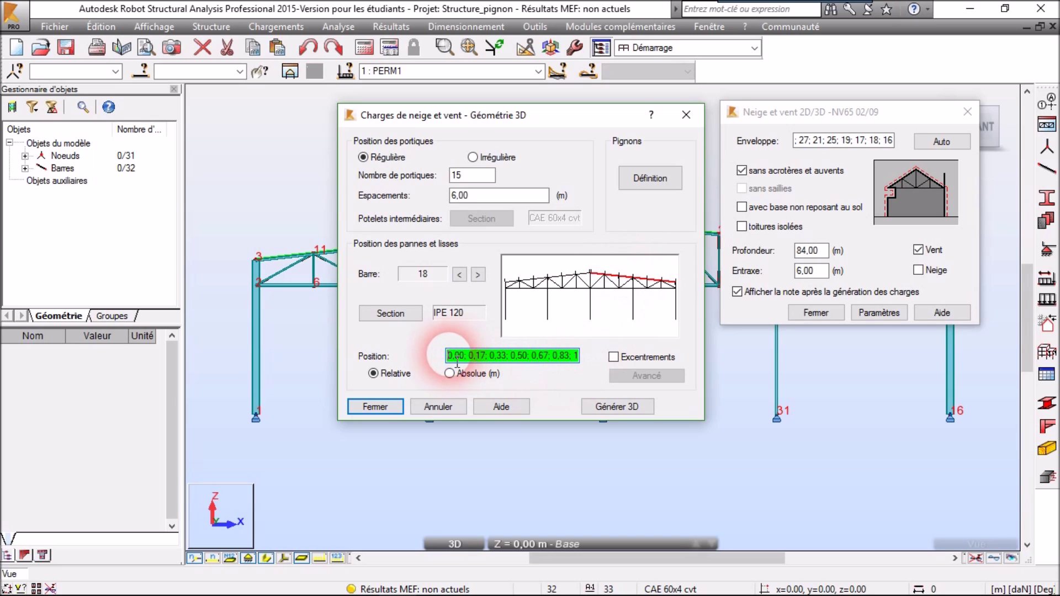
left_click_drag(447, 354, 680, 349)
key("ctrl+v")
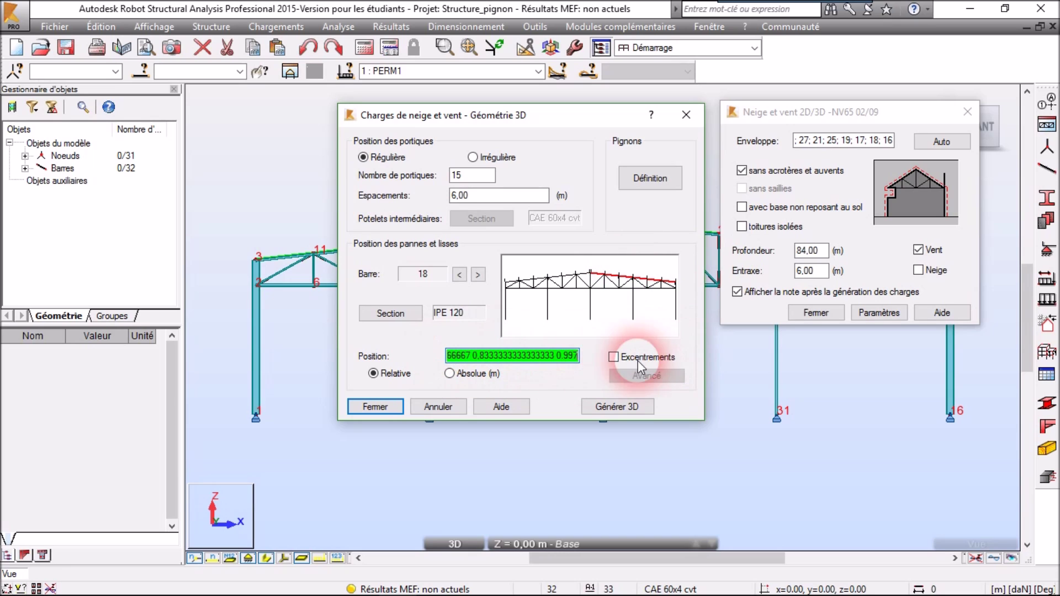
Leave the left column (bar 1) without rail positions and generate the 3D structure with its wind loads, accepting the student-version save notice
left_click(507, 313)
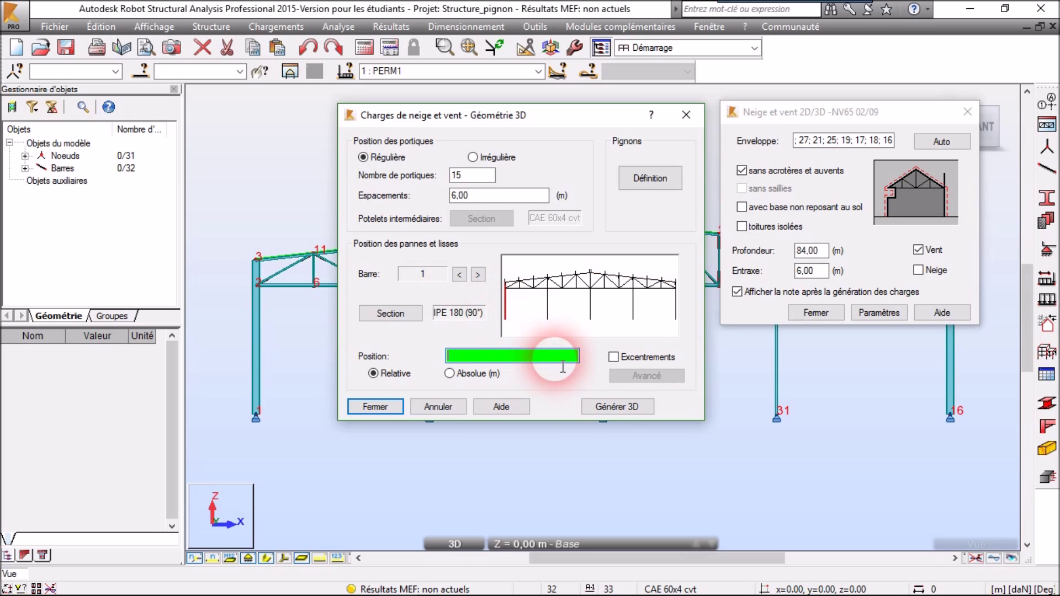
left_click(616, 409)
left_click(388, 343)
left_click(611, 358)
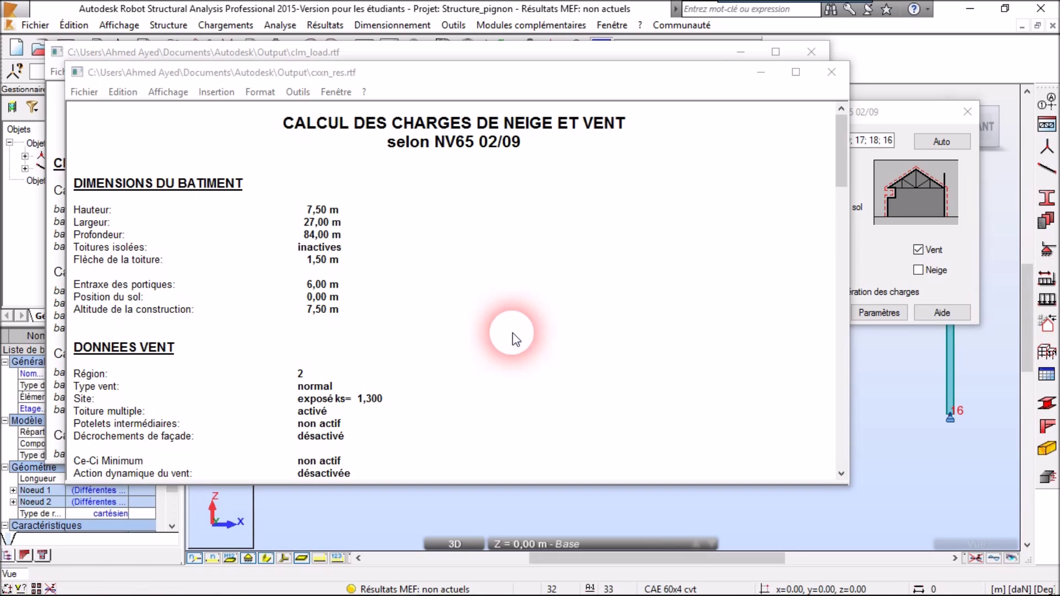
Accept the remaining save notice and close both snow and wind calculation notes to return to the generated 3D model
left_click(832, 72)
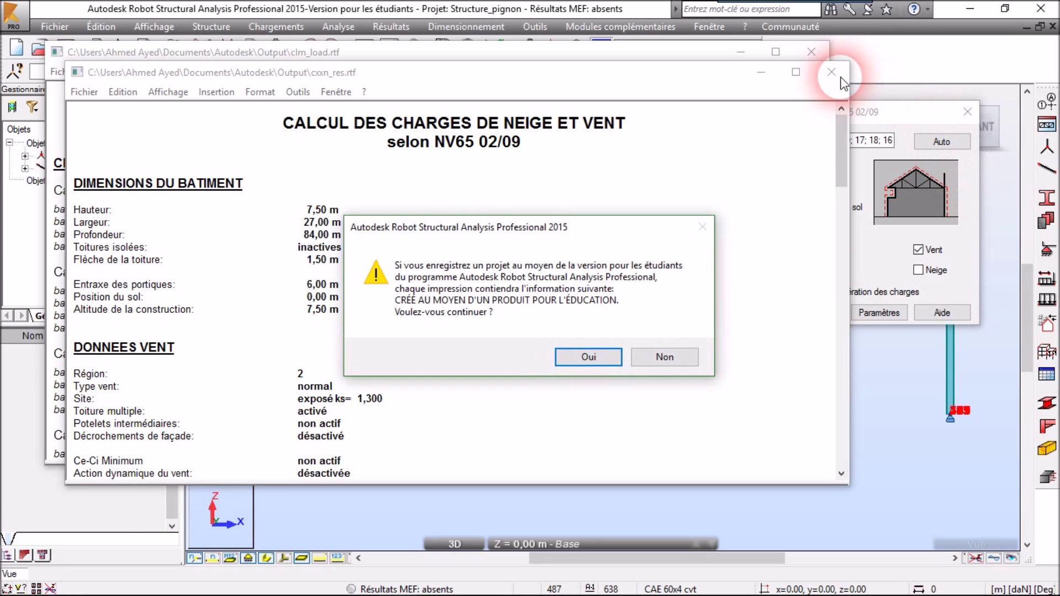
left_click(607, 425)
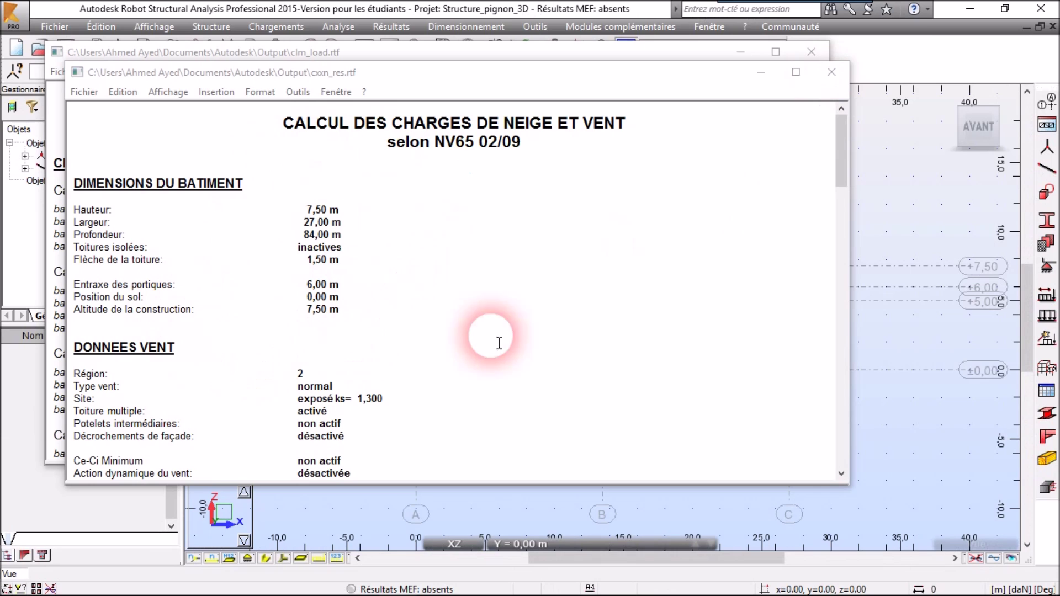
left_click(832, 73)
left_click(812, 51)
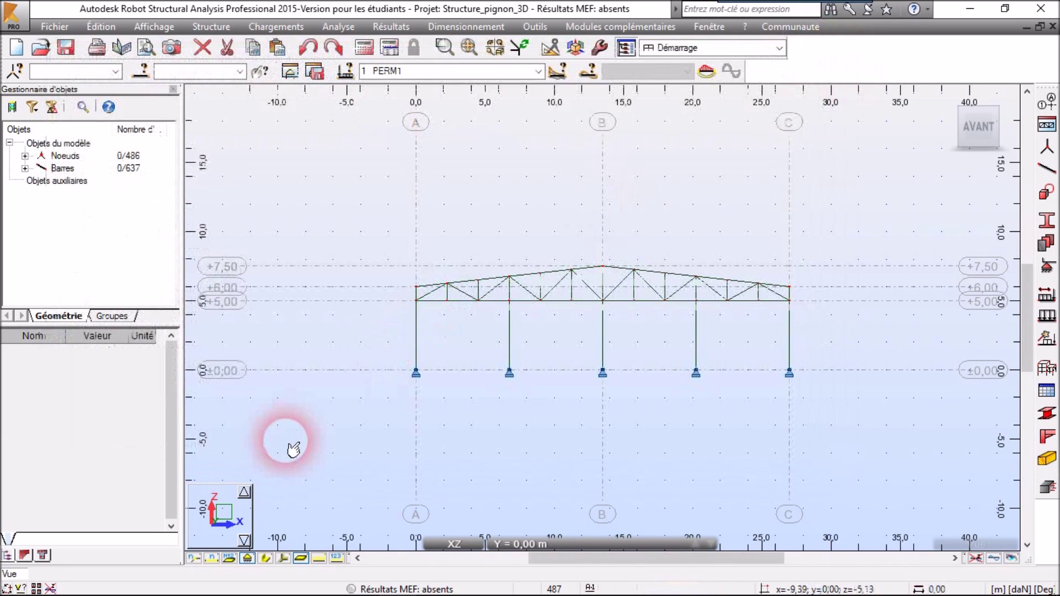
Show the hall in 3D and examine where the eaves purlins meet both upper corners of the front gable frame
left_click(994, 113)
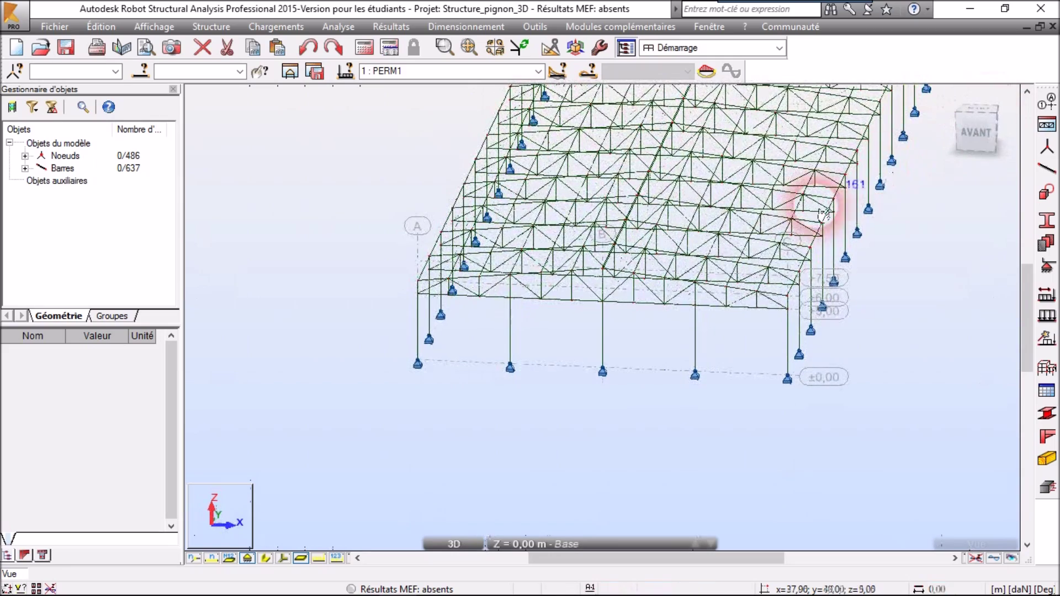
scroll(683, 504, "up", 10)
middle_click_drag(653, 249, 633, 435)
scroll(699, 336, "up", 4)
scroll(611, 411, "up", 5)
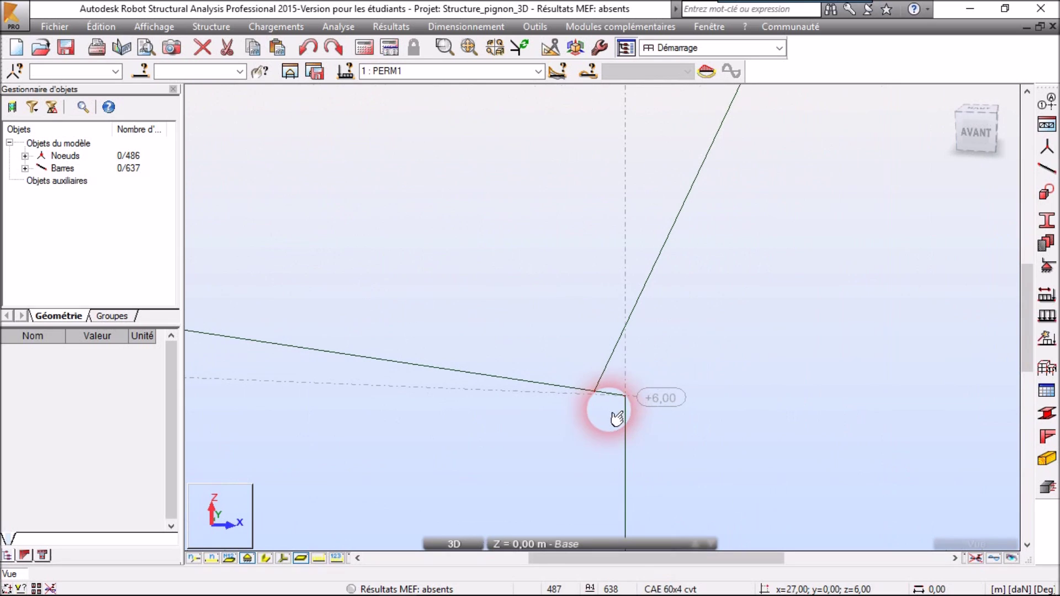
scroll(616, 406, "down", 8)
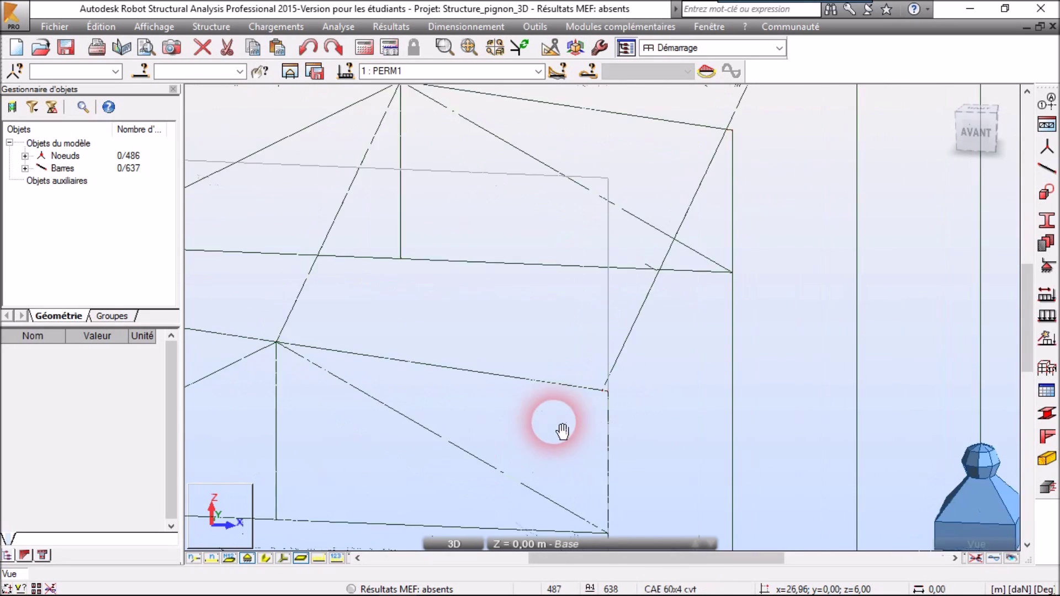
scroll(677, 333, "down", 1)
middle_click_drag(507, 410, 852, 447)
scroll(479, 221, "up", 4)
scroll(387, 266, "down", 6)
scroll(365, 277, "down", 5)
middle_click_drag(373, 383, 1015, 376)
scroll(564, 264, "up", 11)
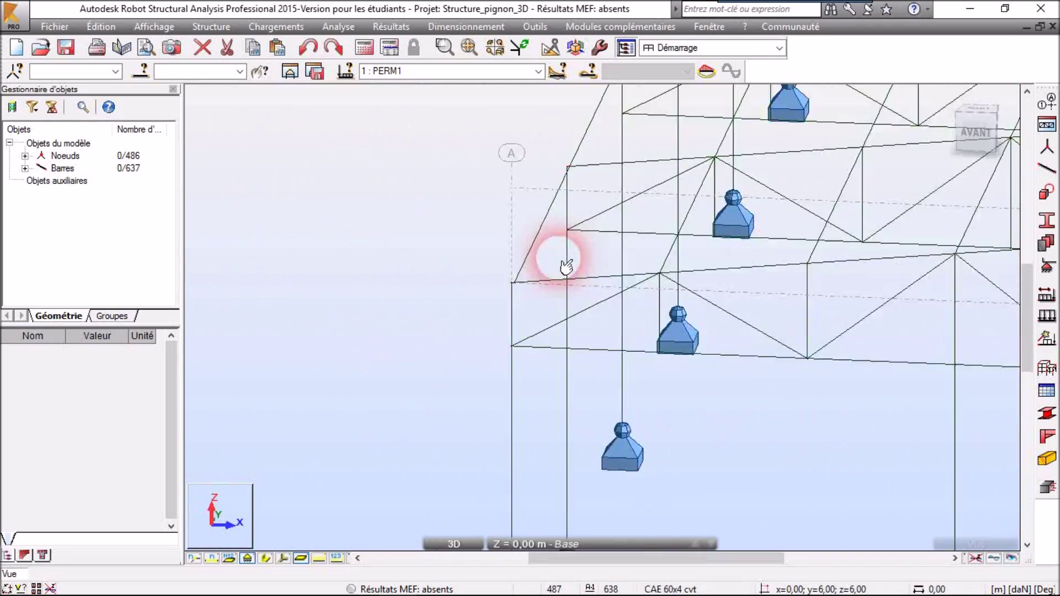
scroll(486, 318, "up", 5)
scroll(433, 320, "down", 10)
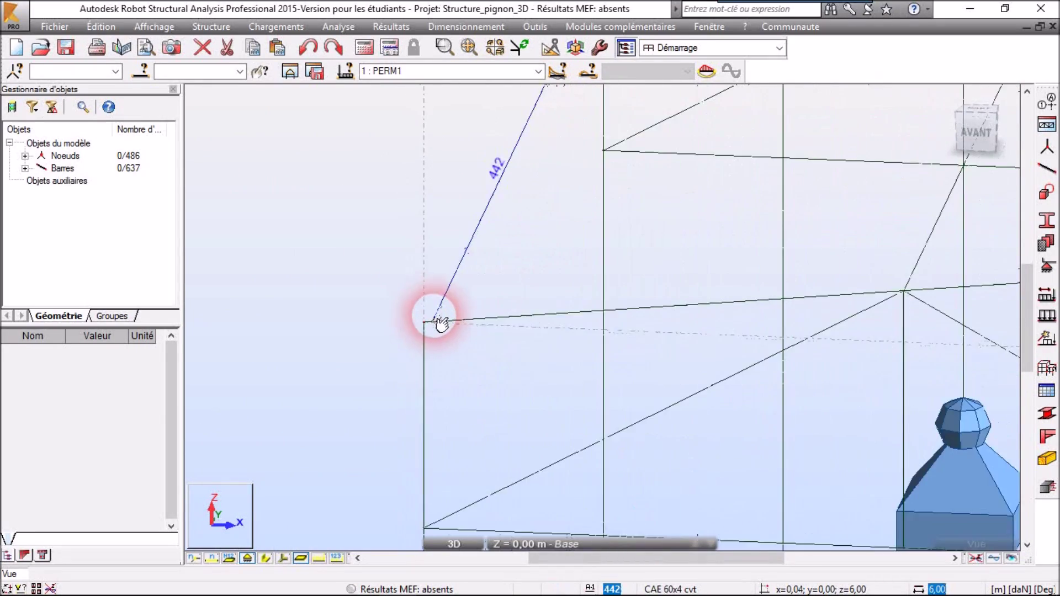
scroll(440, 317, "down", 6)
Examine the ridge purlins at the peak of the front gable and the overall layout of the hall
scroll(663, 340, "down", 1)
middle_click_drag(897, 425, 846, 474)
scroll(779, 347, "up", 10)
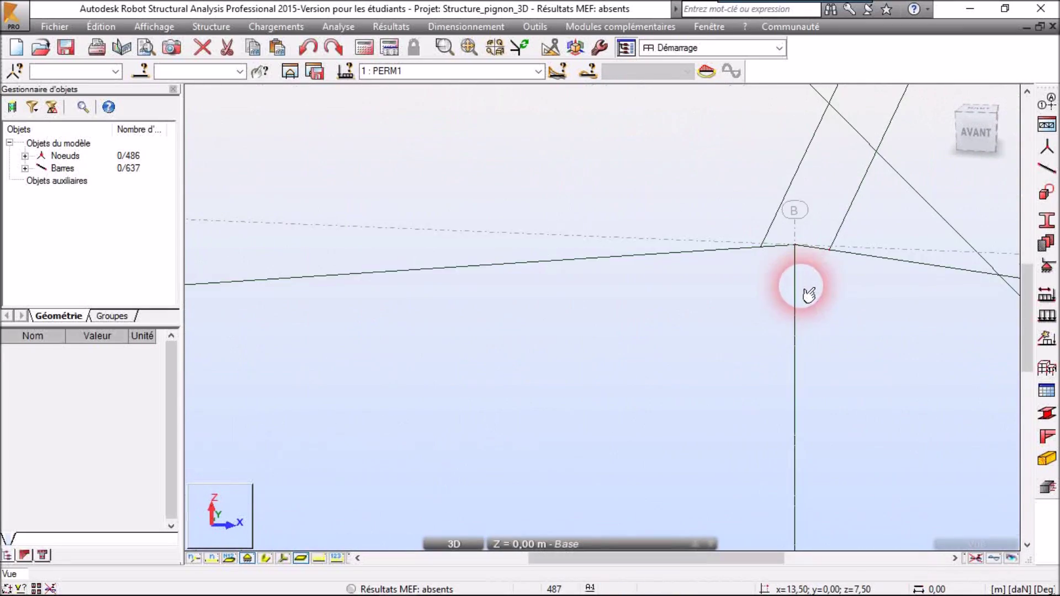
scroll(808, 291, "down", 10)
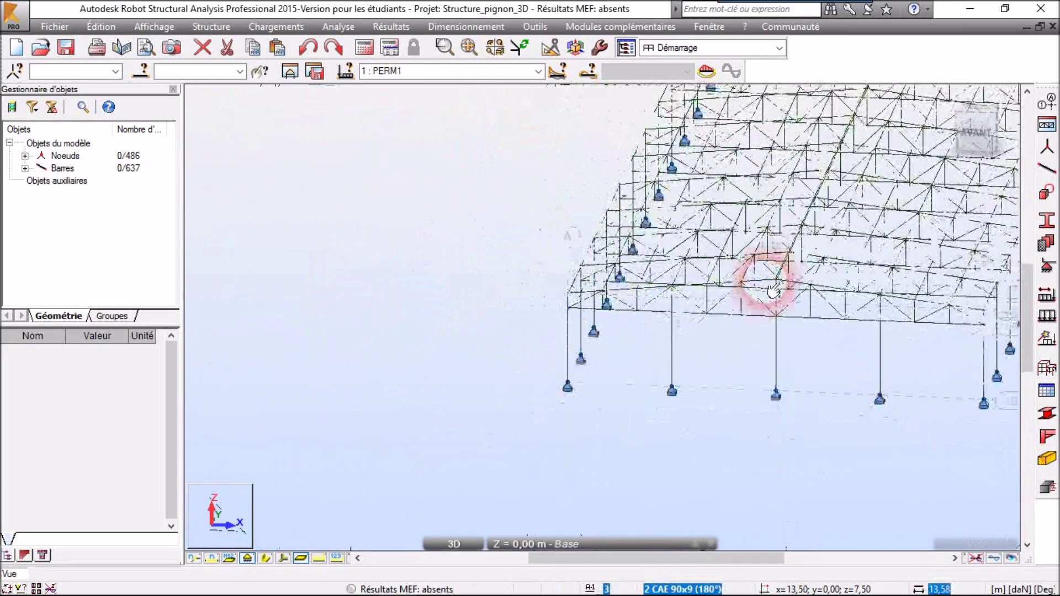
middle_click_drag(962, 249, 721, 313)
scroll(669, 320, "up", 4)
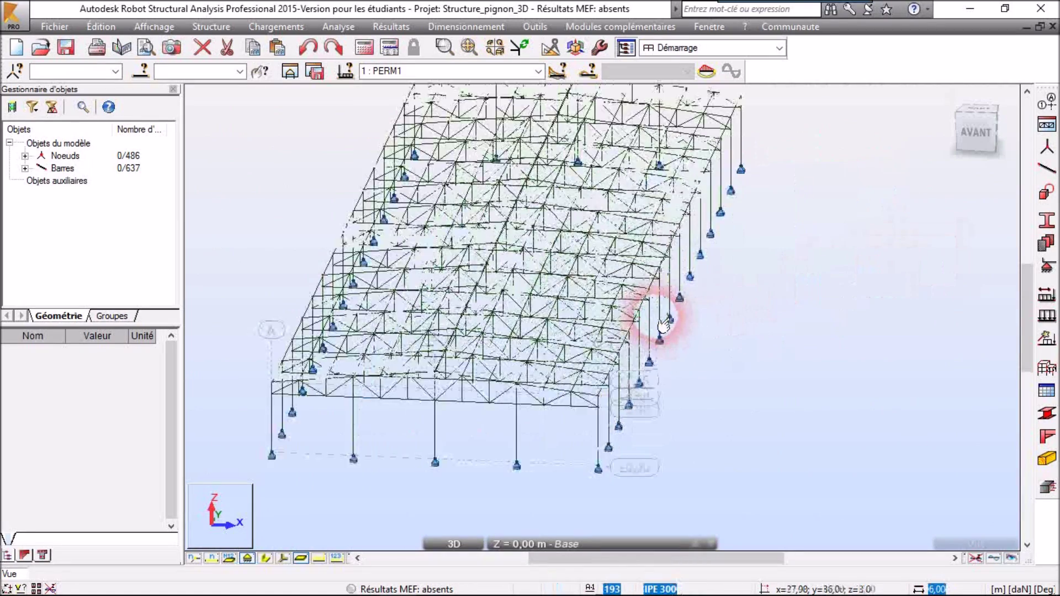
scroll(670, 321, "down", 2)
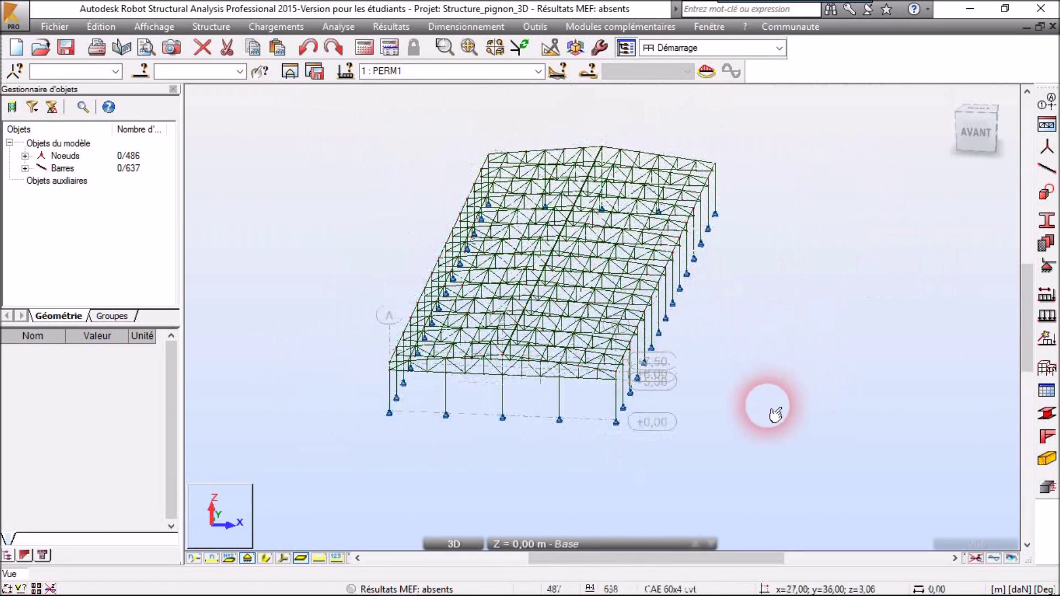
middle_click_drag(794, 403, 698, 424)
scroll(632, 422, "down", 3)
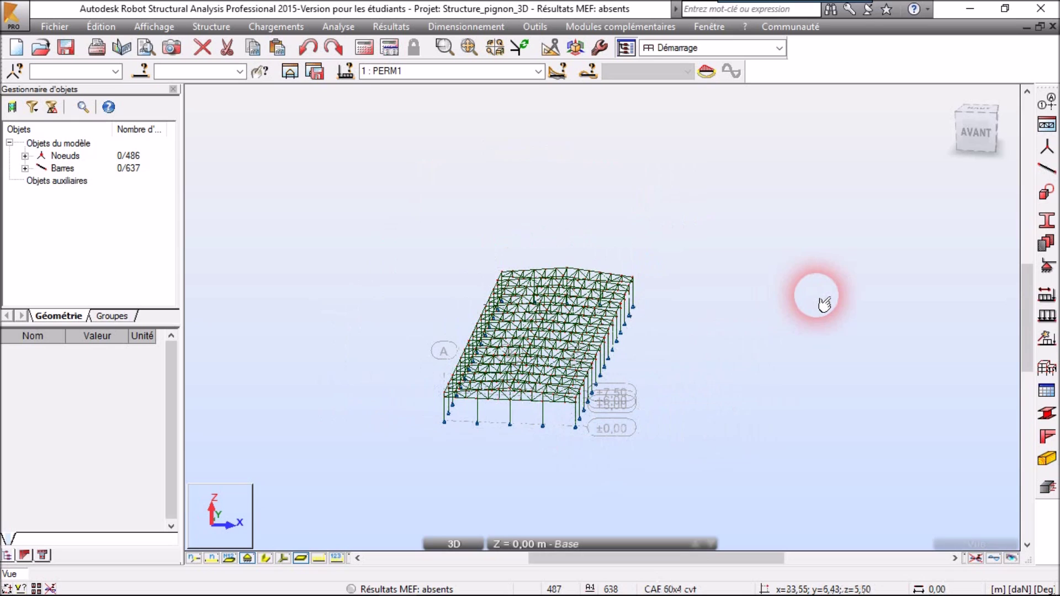
scroll(754, 384, "up", 1)
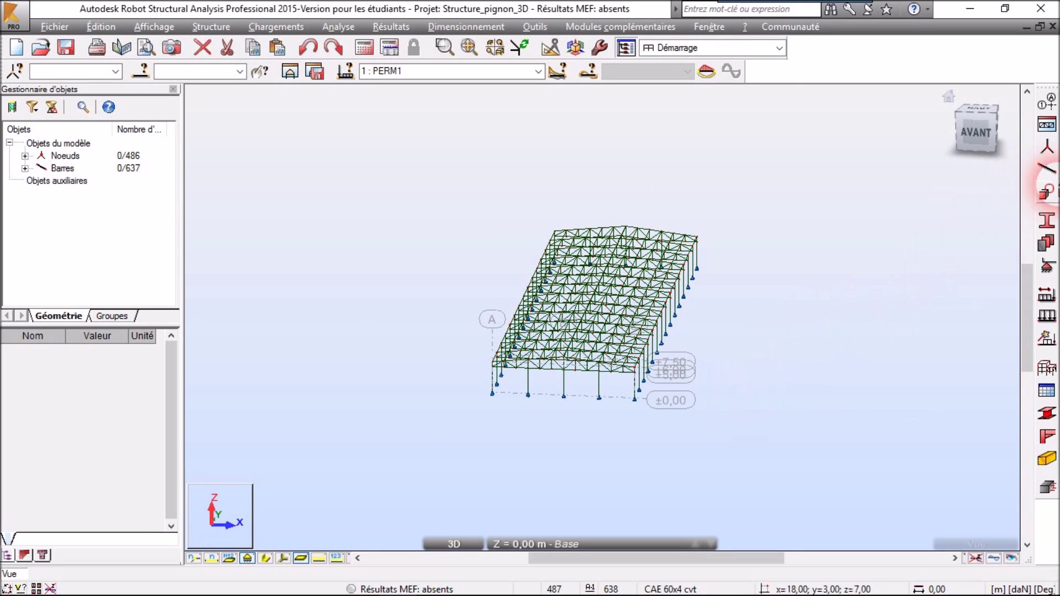
Save a bracing bar type named Cvt_ plus the author's name, overwrite the existing type of that name, and use it for new bars
left_click(1056, 175)
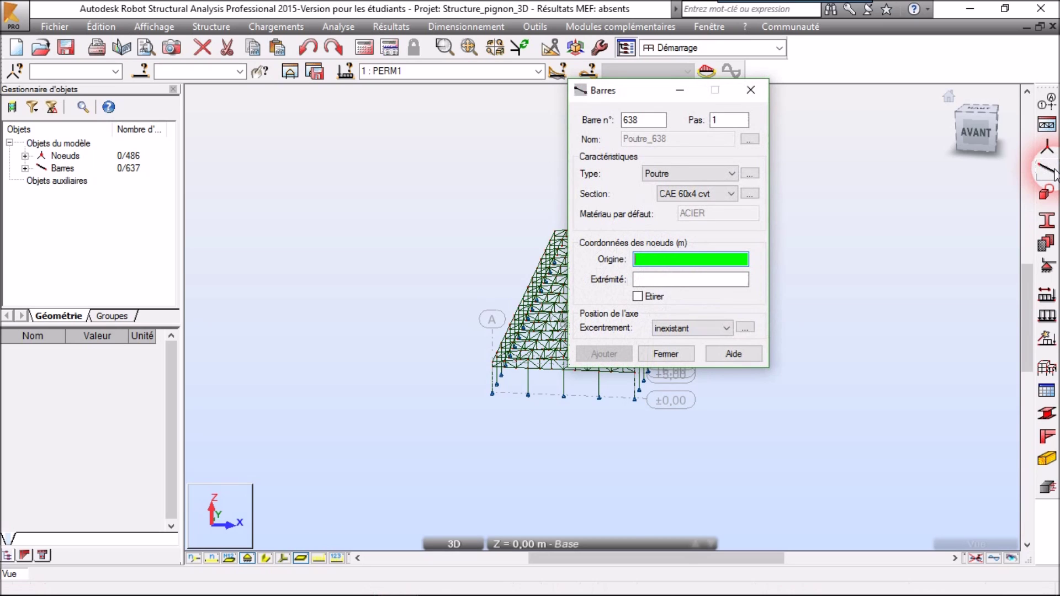
left_click(751, 175)
left_click_drag(851, 148, 748, 35)
left_click_drag(730, 77, 646, 72)
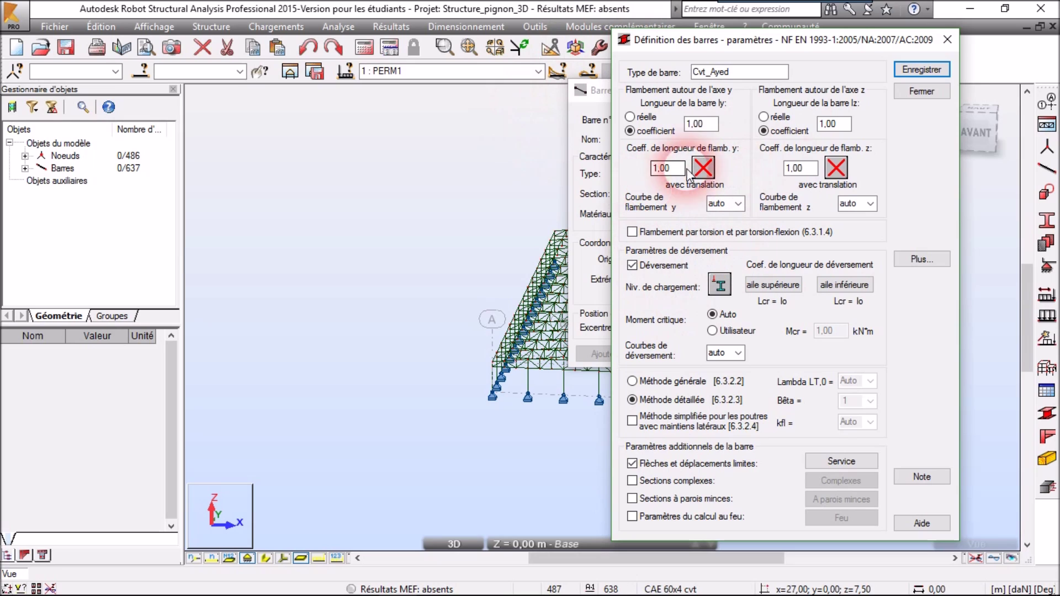
left_click(910, 72)
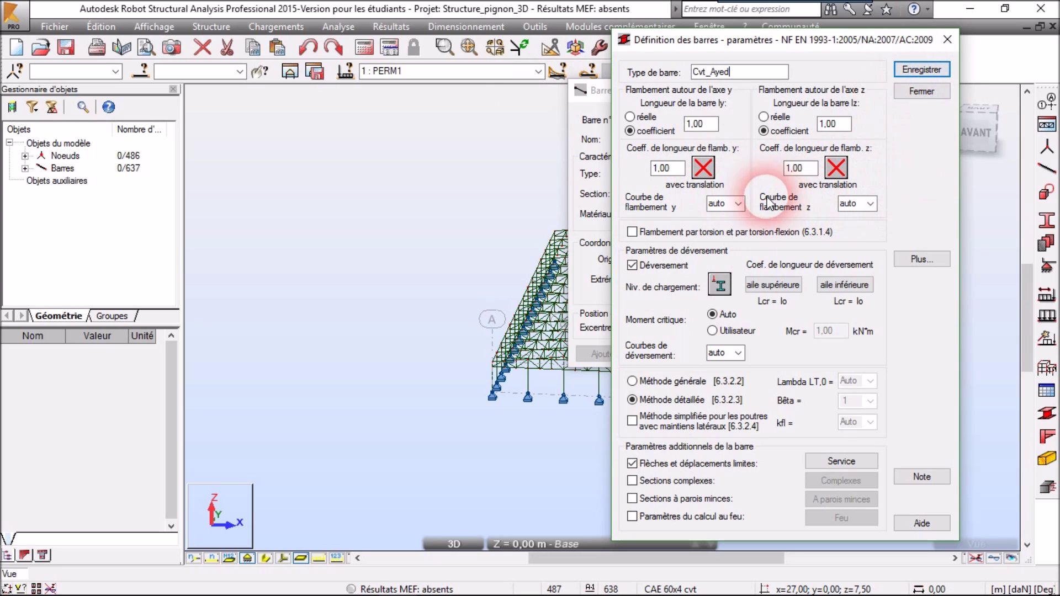
left_click(915, 71)
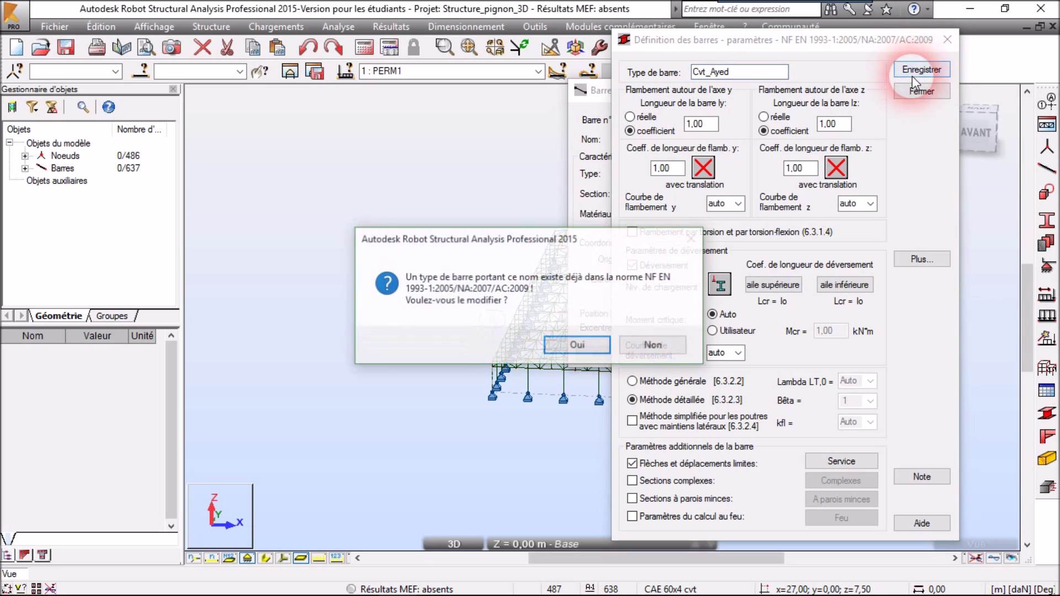
left_click(578, 345)
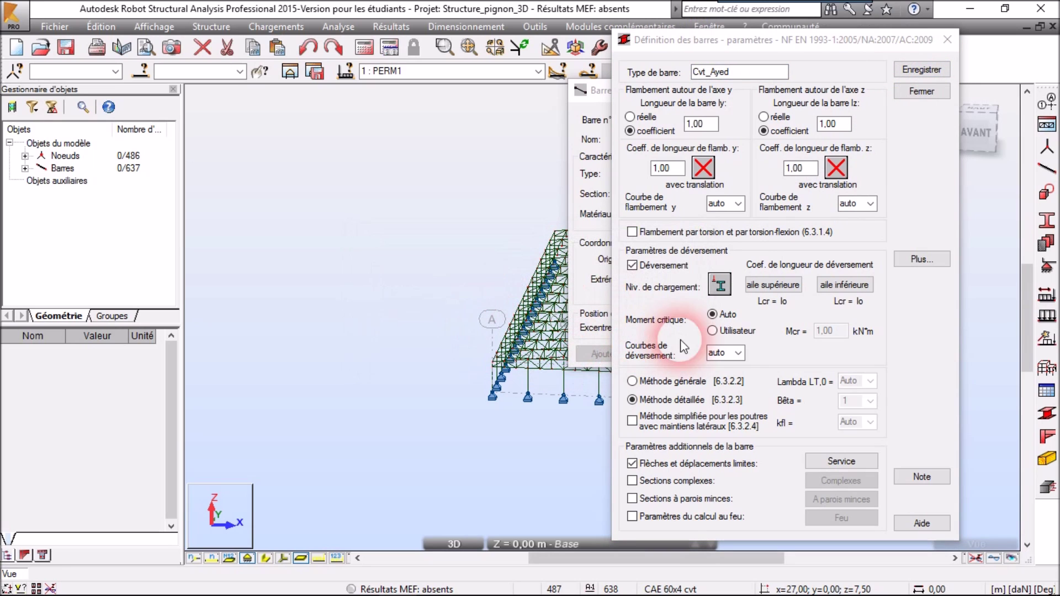
left_click(921, 93)
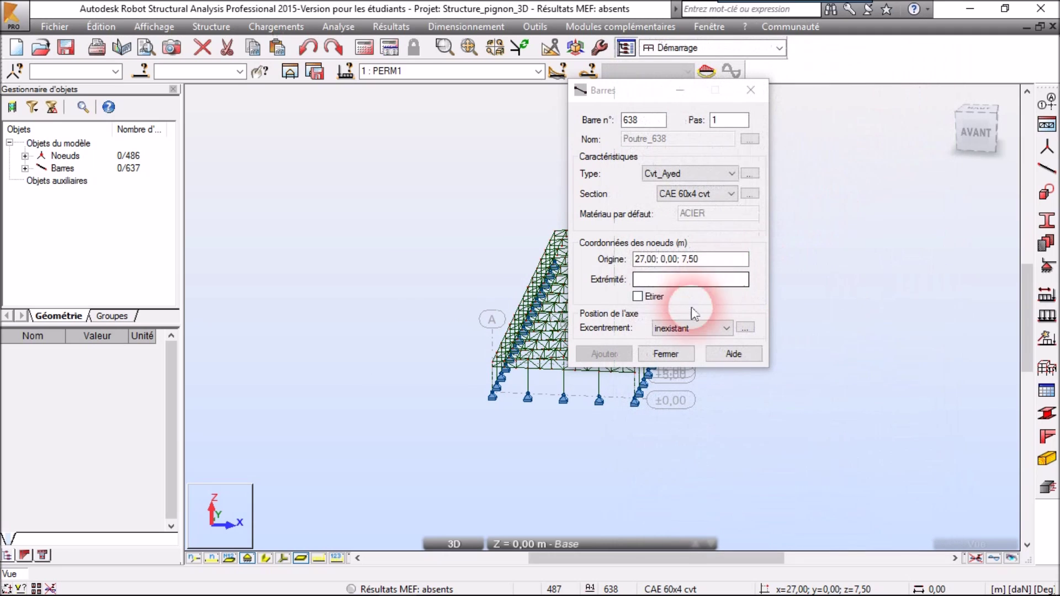
Add the CAE 70x5 angle section from the OTUA database and assign it to the new bracing bars
left_click(757, 191)
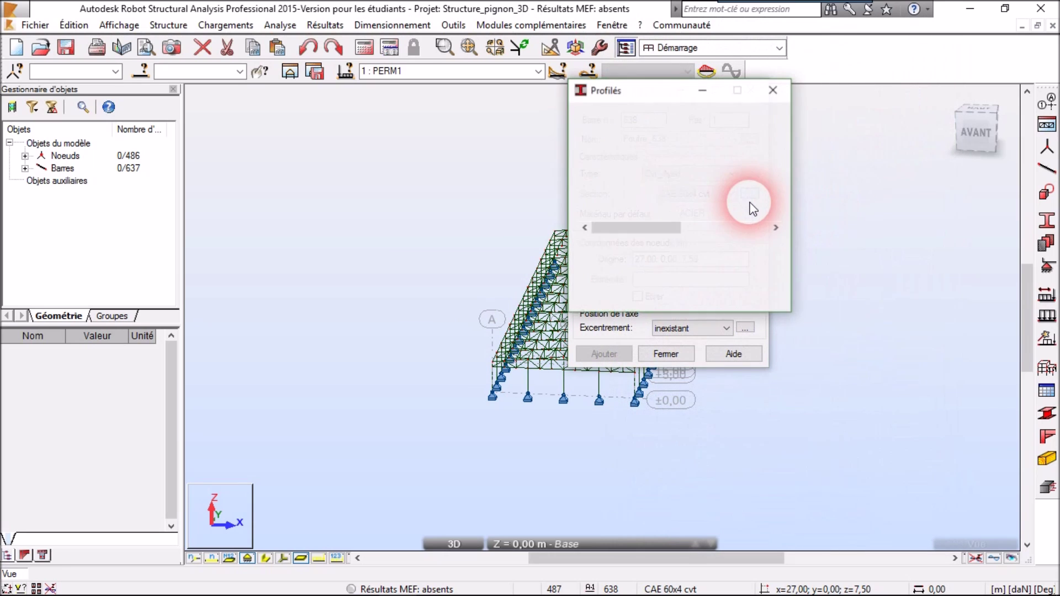
left_click_drag(772, 173, 322, 164)
left_click(481, 331)
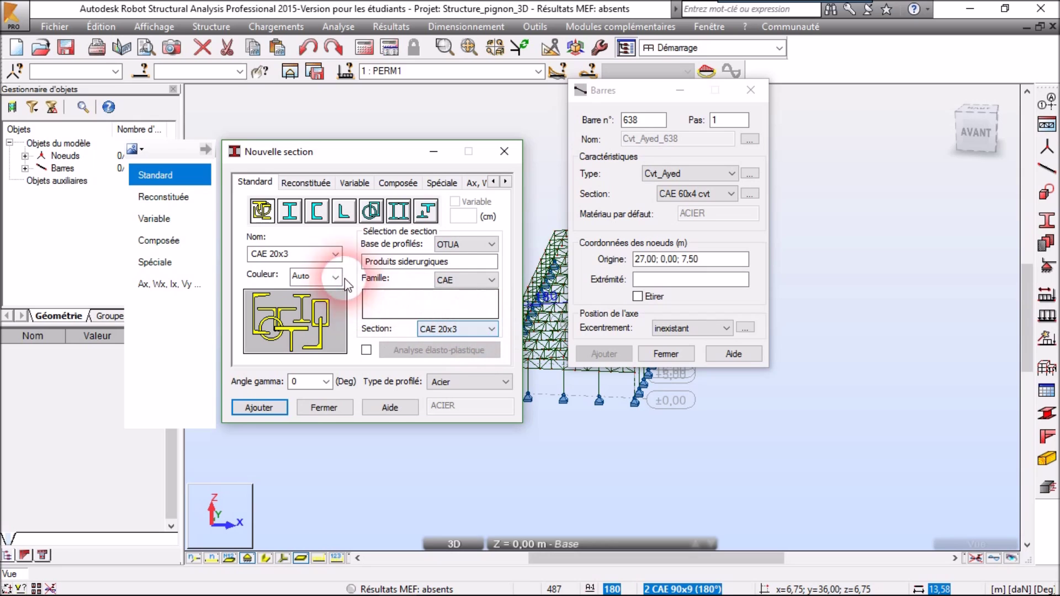
left_click(480, 329)
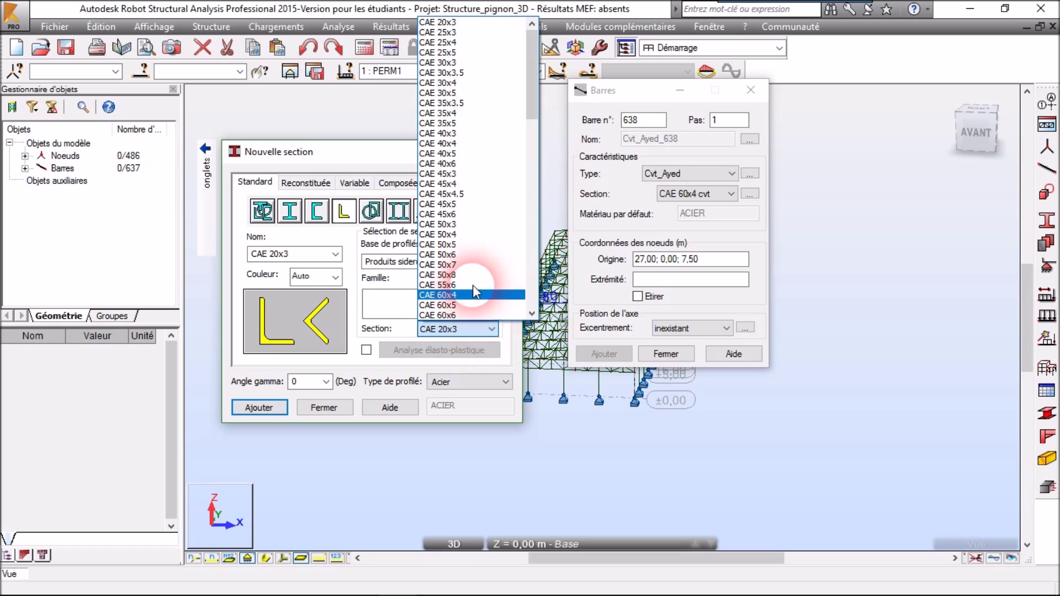
scroll(479, 238, "down", 6)
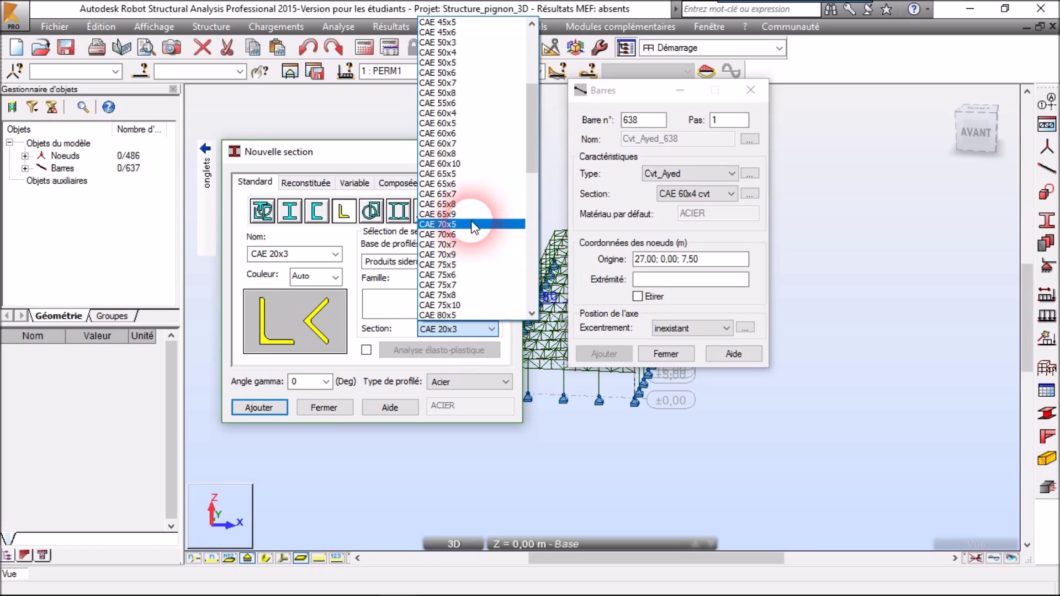
left_click(416, 272)
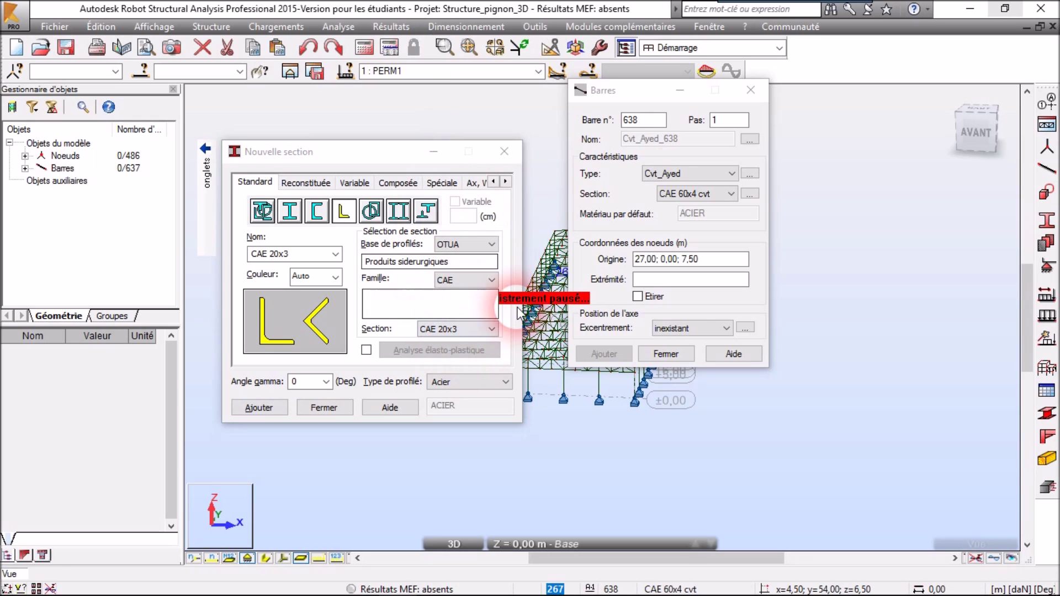
left_click(486, 329)
scroll(478, 274, "down", 3)
left_click(468, 254)
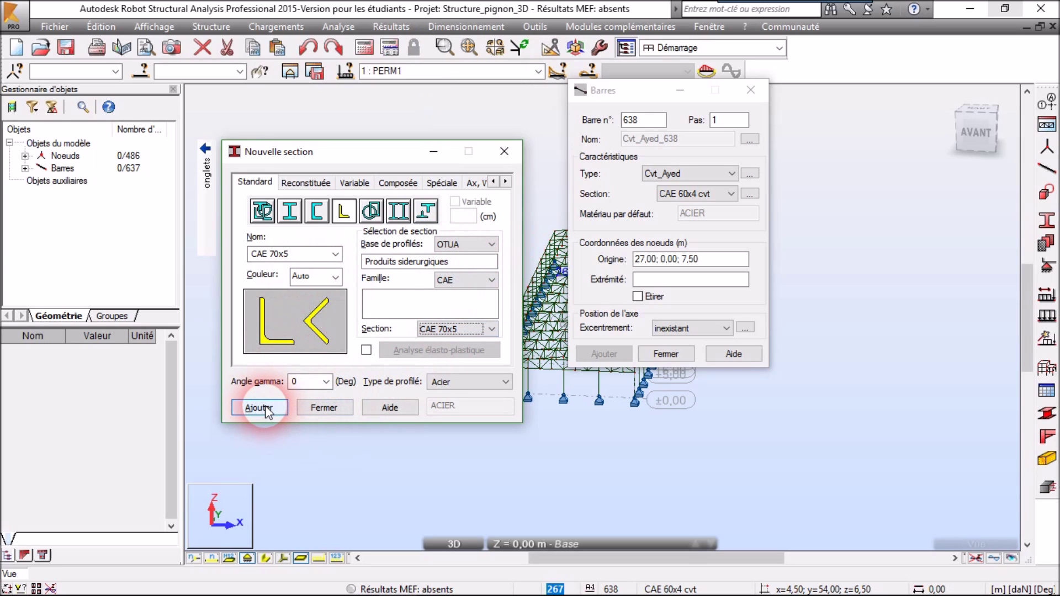
left_click(329, 407)
left_click_drag(617, 88, 814, 90)
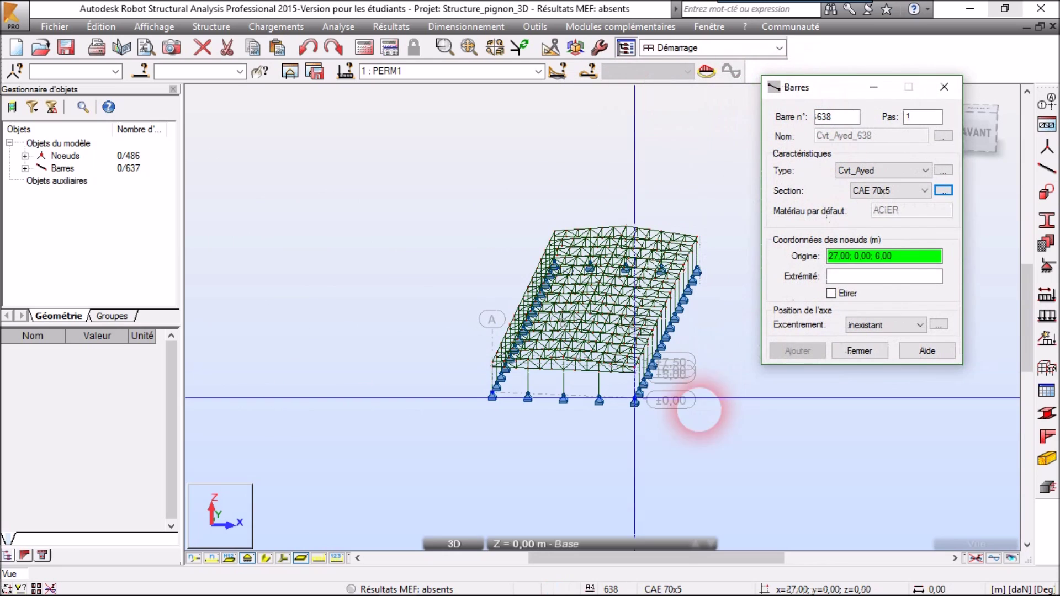
Draw a bracing diagonal in the first bay of the x = 27 m long side, from (27; 0; 0) to (27; 6; 6)
middle_click_drag(727, 420, 658, 429)
left_click(998, 114)
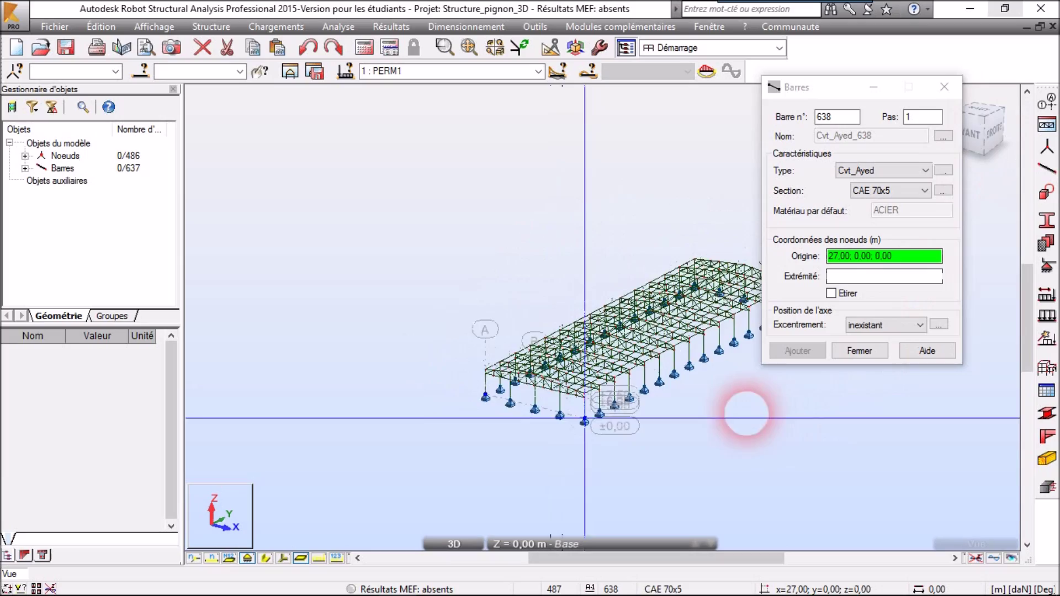
scroll(450, 350, "up", 6)
scroll(471, 340, "up", 2)
scroll(472, 341, "down", 6)
middle_click_drag(673, 475, 701, 459)
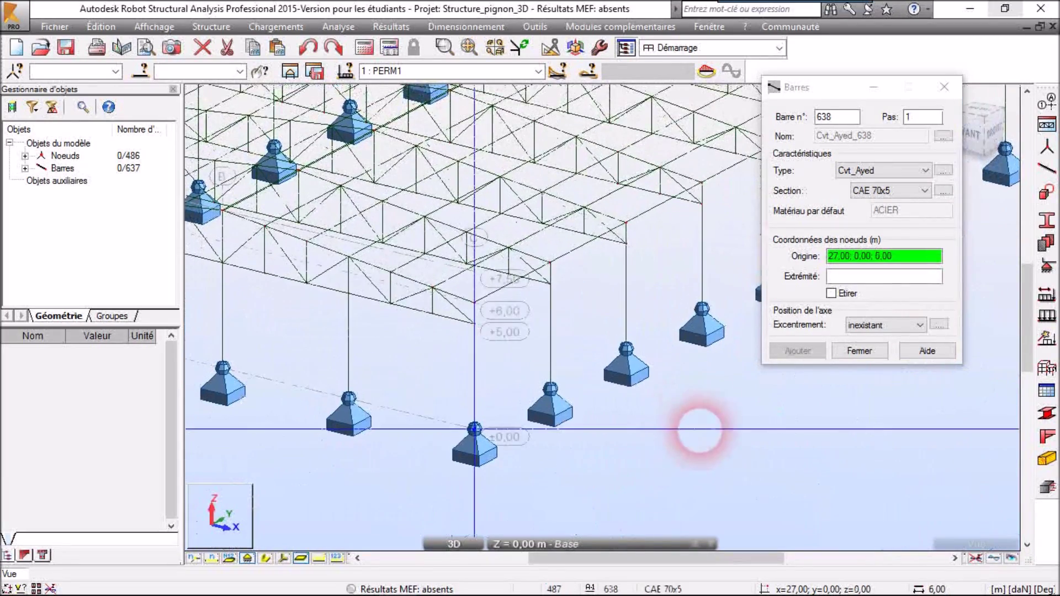
left_click_drag(906, 257, 772, 258)
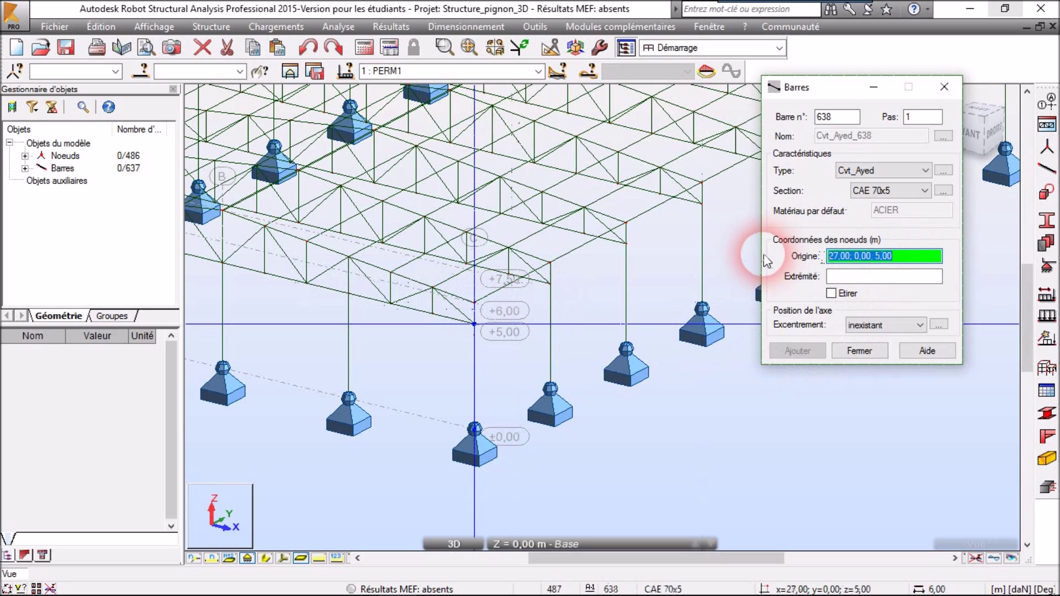
key("Delete")
scroll(475, 430, "up", 4)
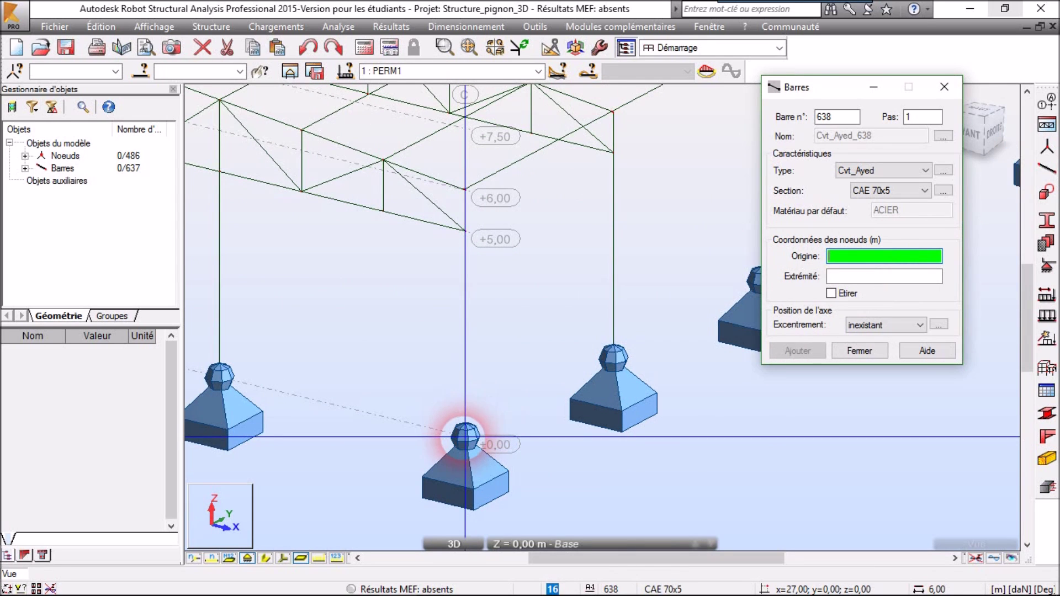
left_click(466, 437)
middle_click_drag(644, 137, 602, 243)
scroll(602, 243, "up", 5)
left_click(594, 219)
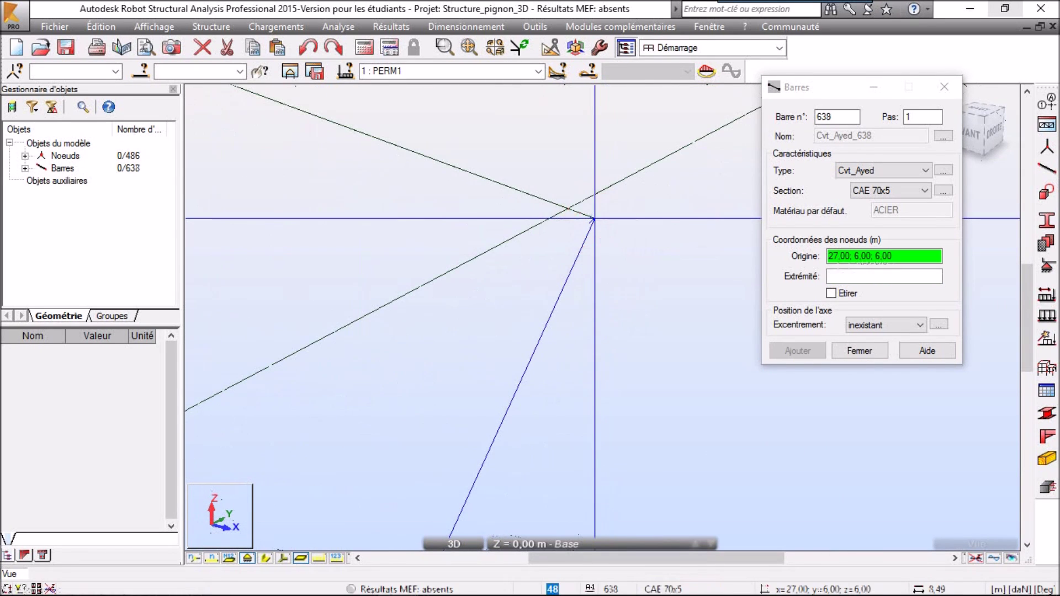
Complete the bracing cross in the same wall bay with a diagonal from (27; 6; 0) to (27; 0; 6)
scroll(655, 368, "down", 5)
middle_click_drag(743, 429, 612, 155)
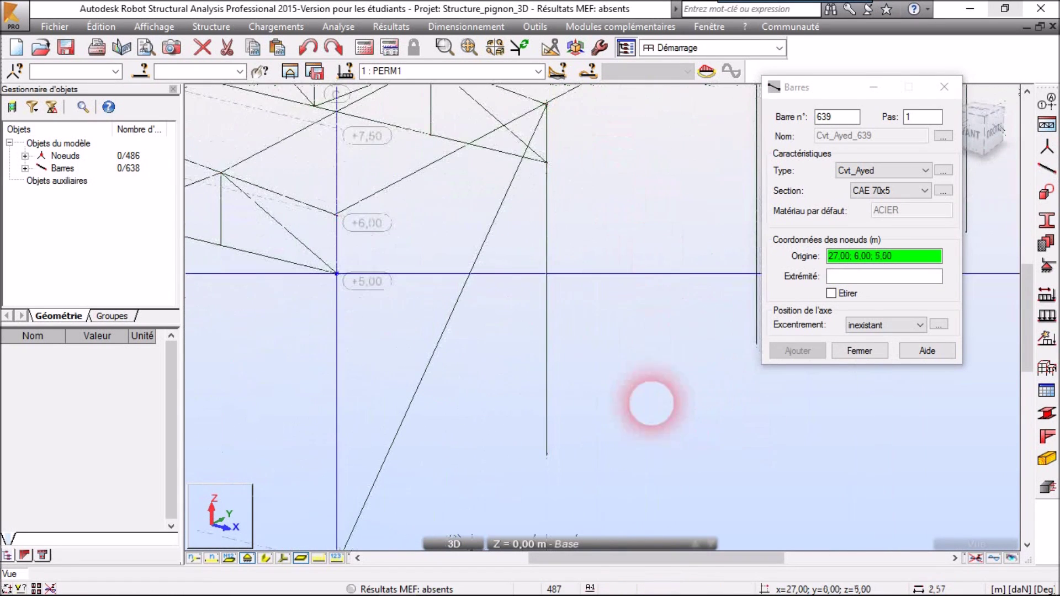
left_click(547, 453)
scroll(343, 225, "up", 5)
scroll(341, 224, "up", 3)
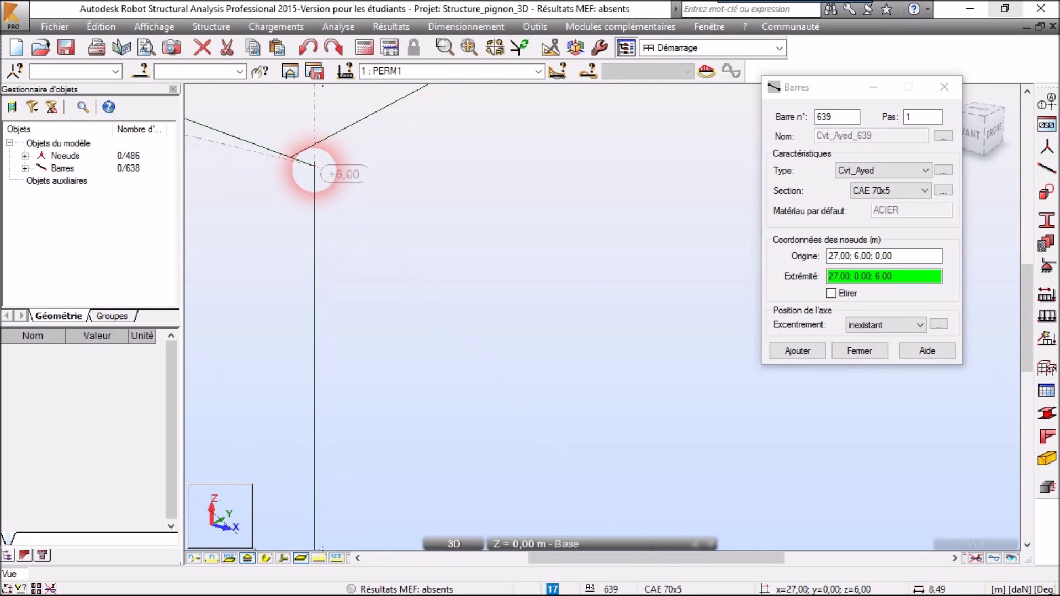
left_click(327, 178)
scroll(509, 273, "down", 5)
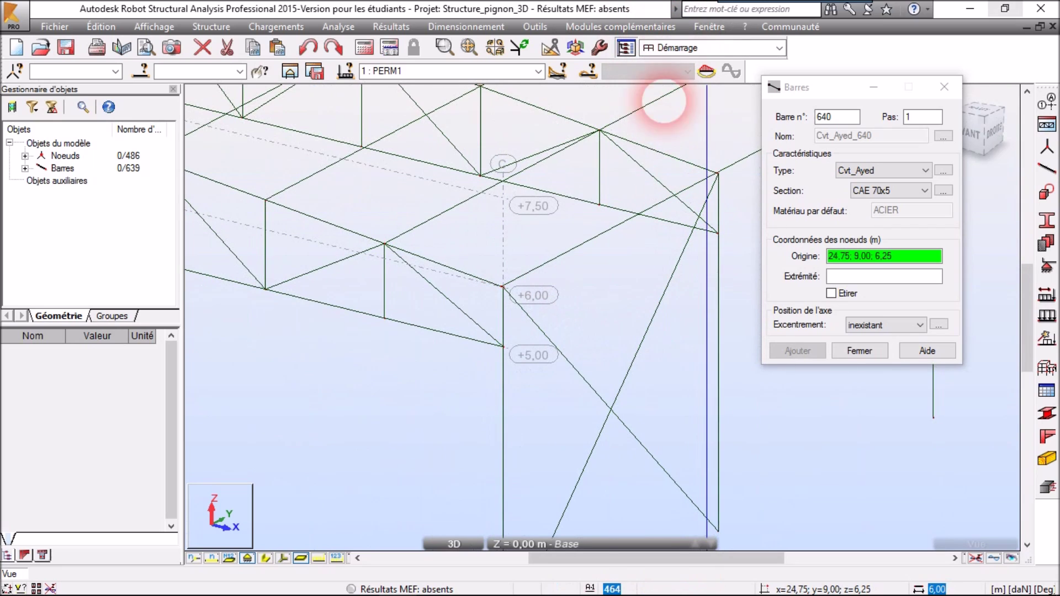
Disable pointer snapping to objects (Objets) for the bar drawing
scroll(685, 364, "down", 3)
left_click(535, 26)
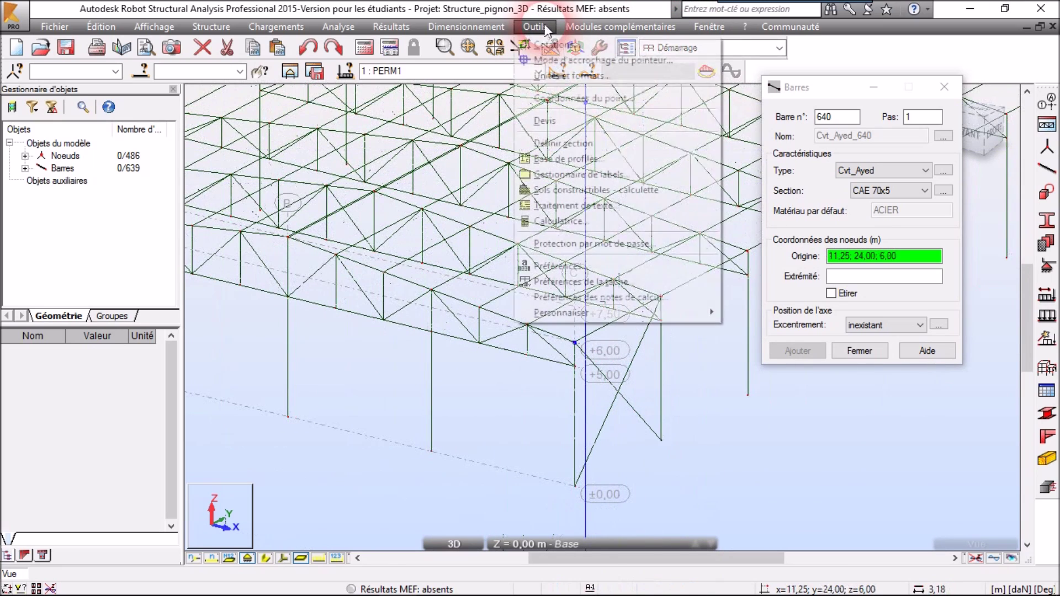
left_click(552, 62)
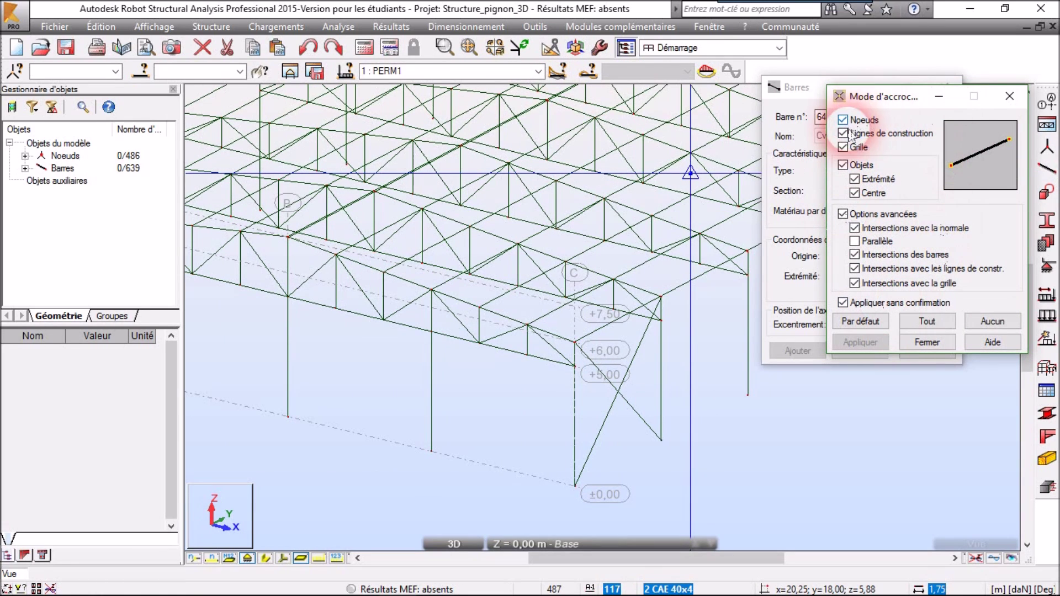
left_click(844, 165)
left_click(928, 343)
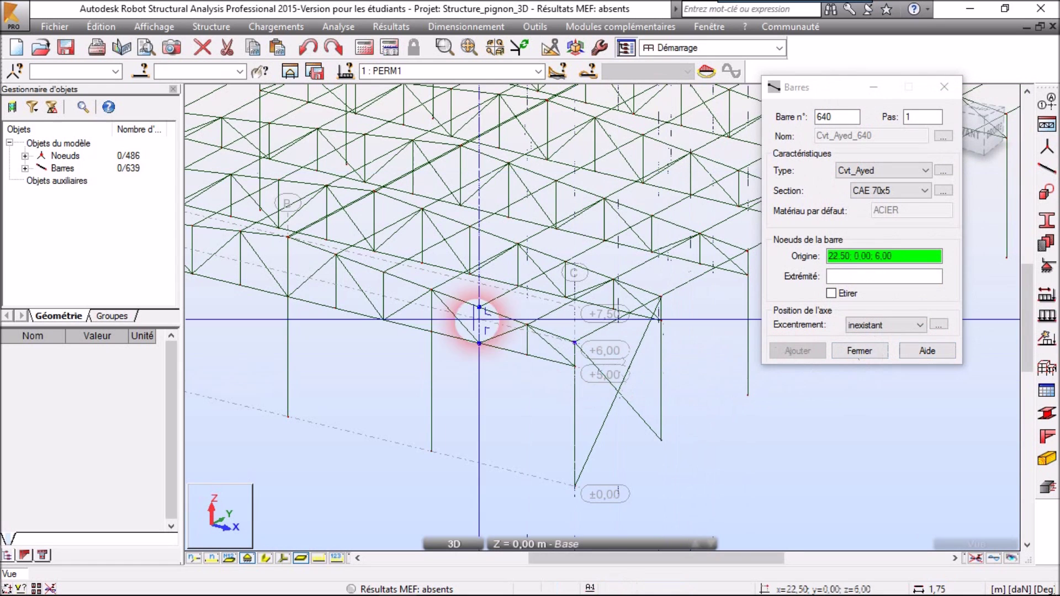
Define the two diagonals of the first-bay wall cross as truss bars transferring axial forces only
scroll(497, 359, "up", 5)
scroll(618, 342, "down", 3)
middle_click_drag(726, 441, 589, 418)
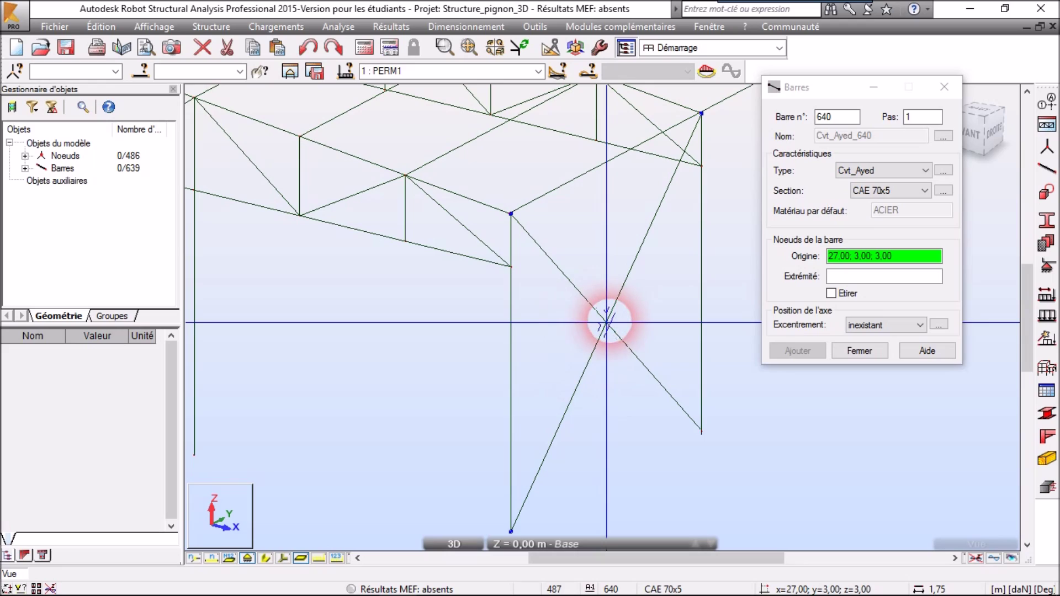
left_click(860, 352)
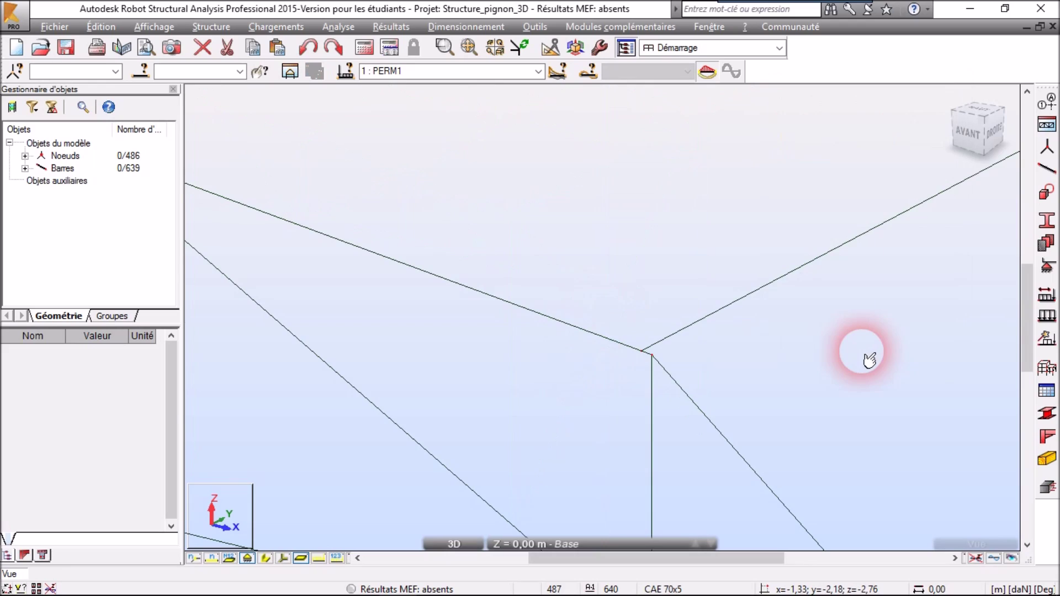
scroll(831, 326, "down", 8)
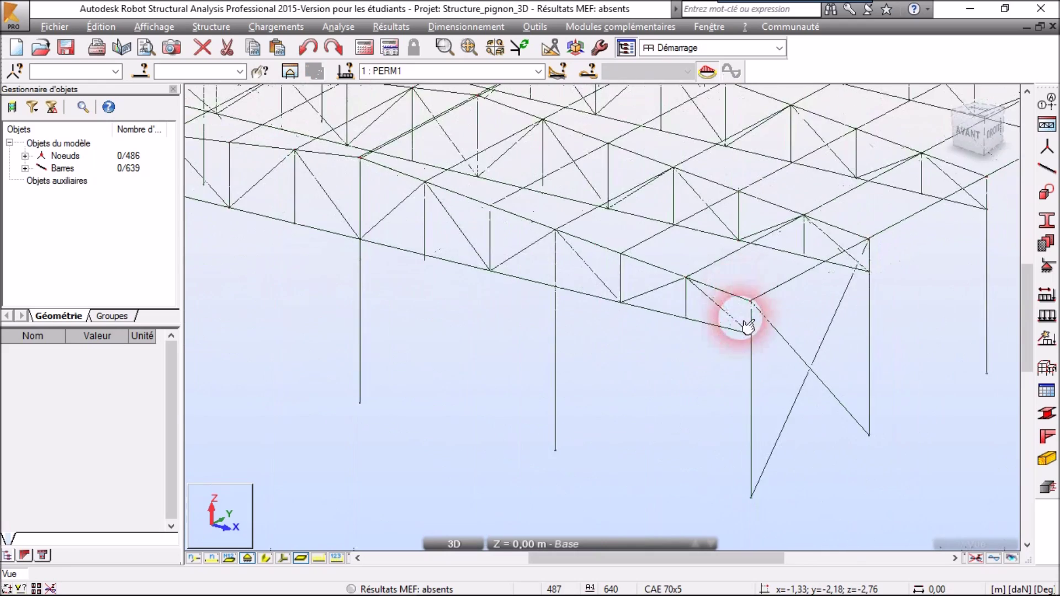
middle_click_drag(909, 393, 634, 440)
scroll(692, 412, "down", 4)
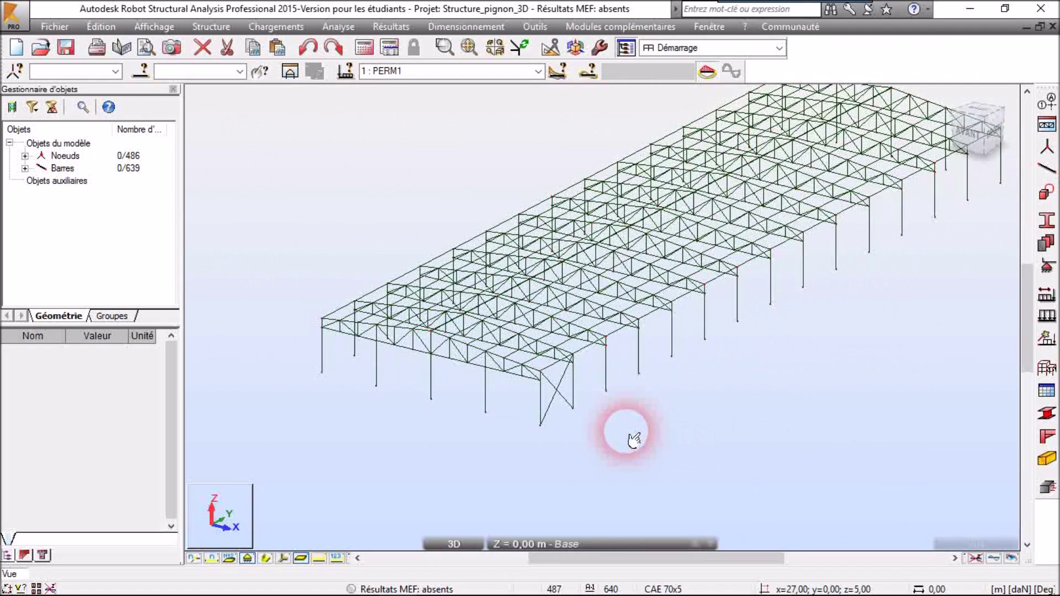
left_click(563, 381)
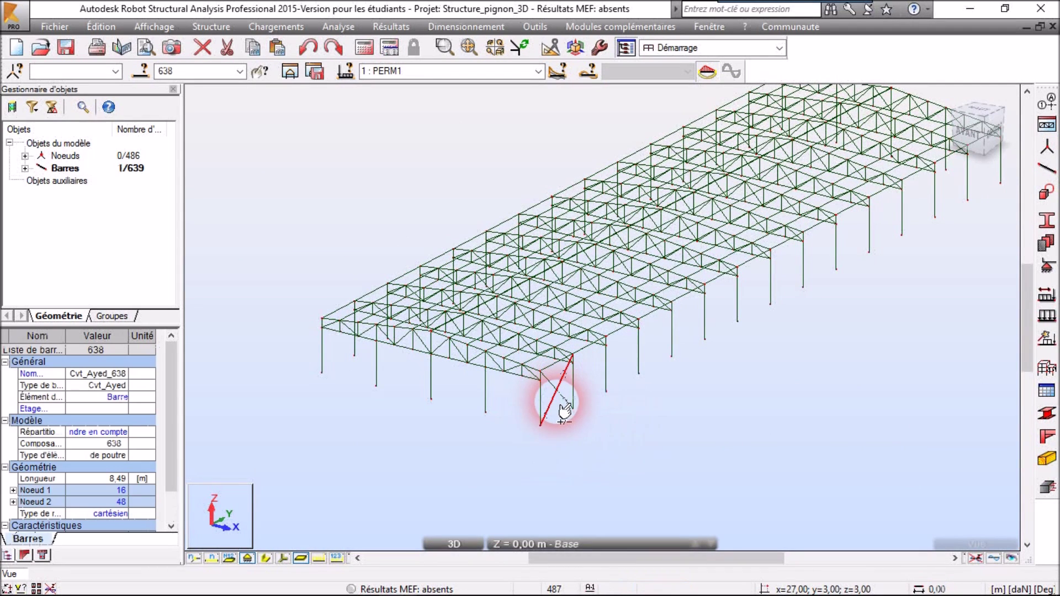
left_click(1045, 369)
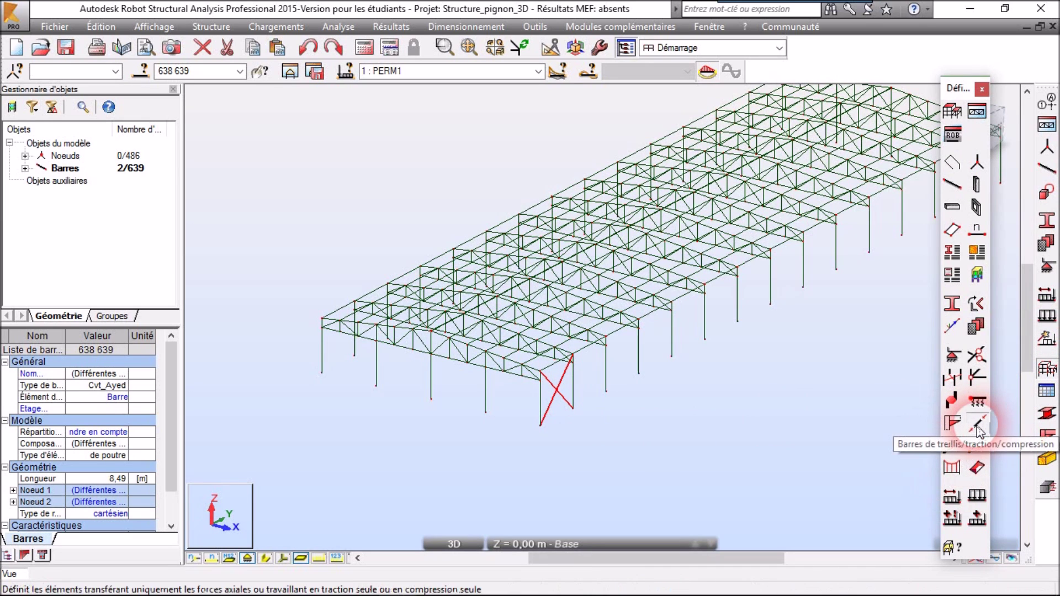
left_click(978, 429)
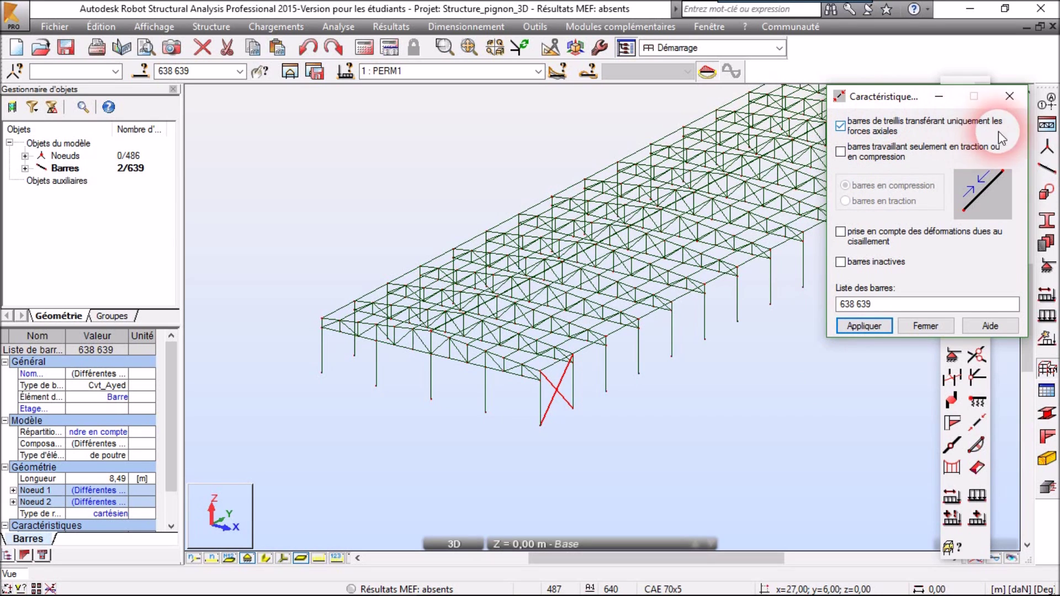
left_click(865, 326)
left_click(926, 326)
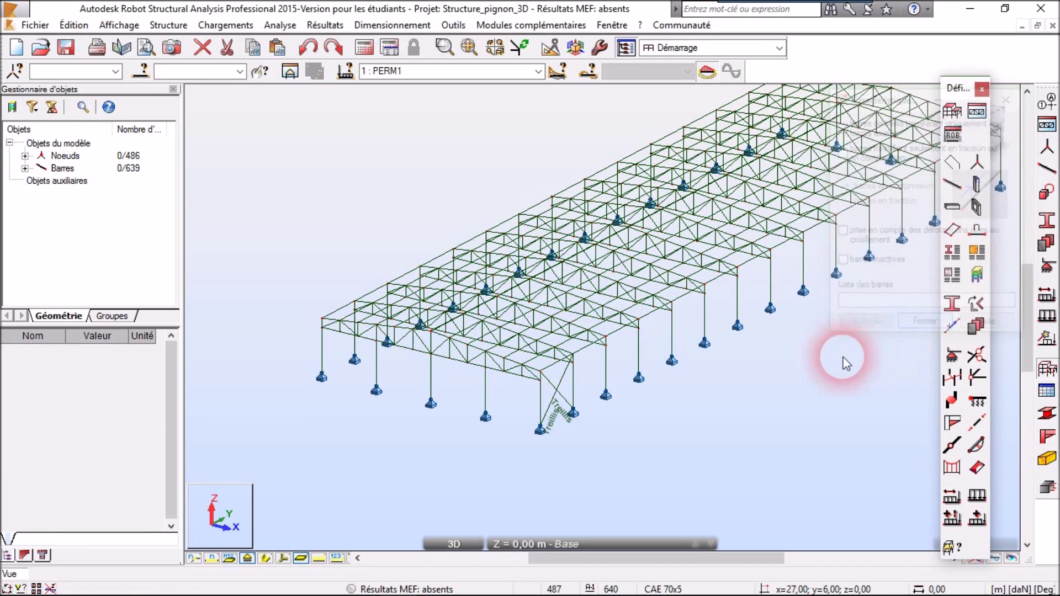
Copy the wall bracing cross to the opposite long side with a vertical mirror about the YZ plane at 13.5 m
scroll(727, 419, "down", 2)
scroll(727, 420, "down", 1)
middle_click_drag(776, 433, 684, 396)
scroll(547, 382, "up", 3)
left_click(987, 90)
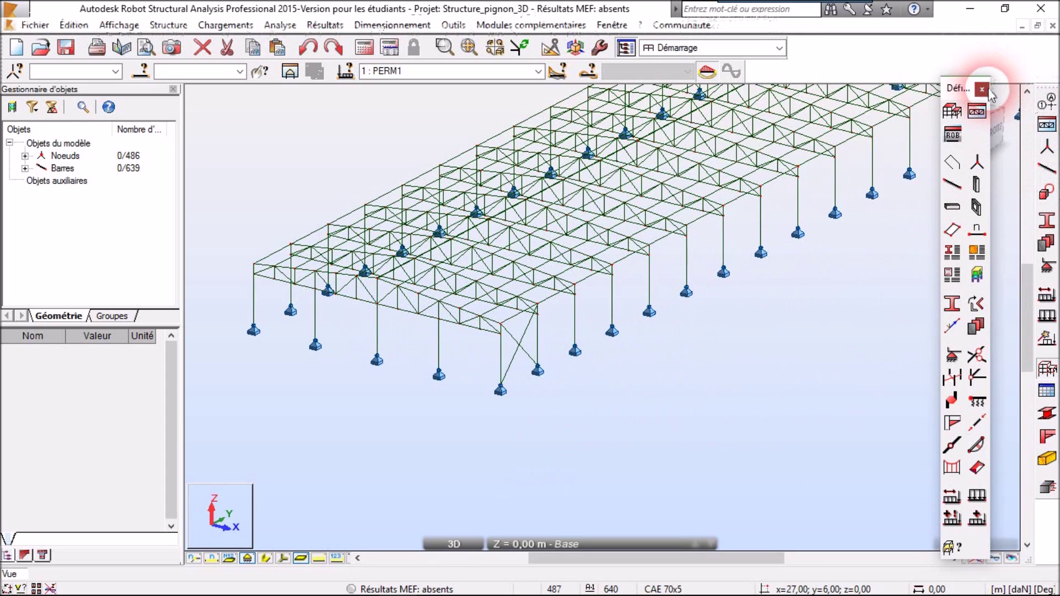
left_click(535, 364)
left_click(522, 342, "ctrl")
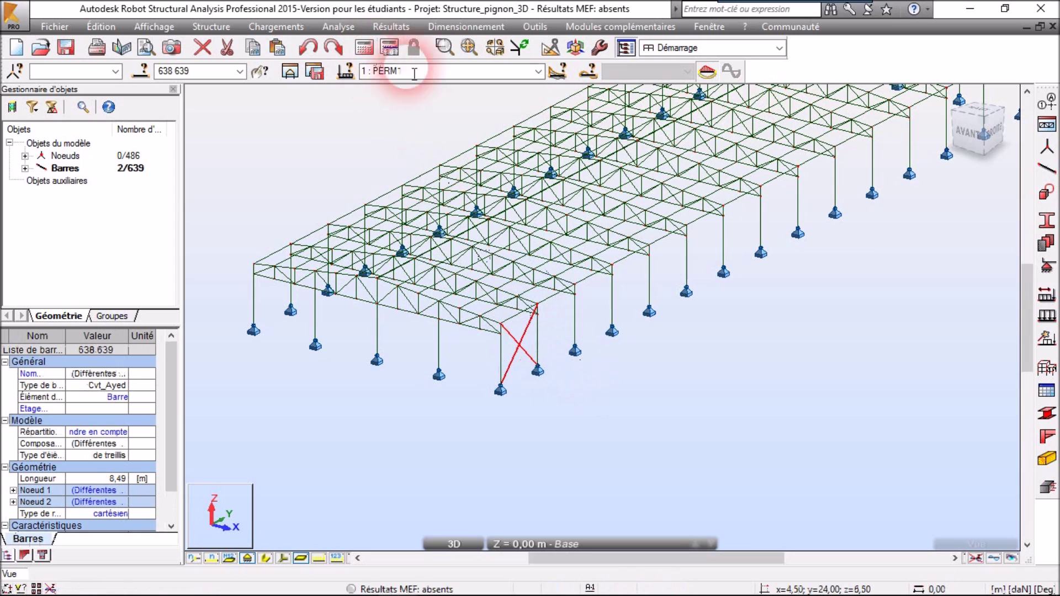
left_click(550, 48)
left_click(453, 81)
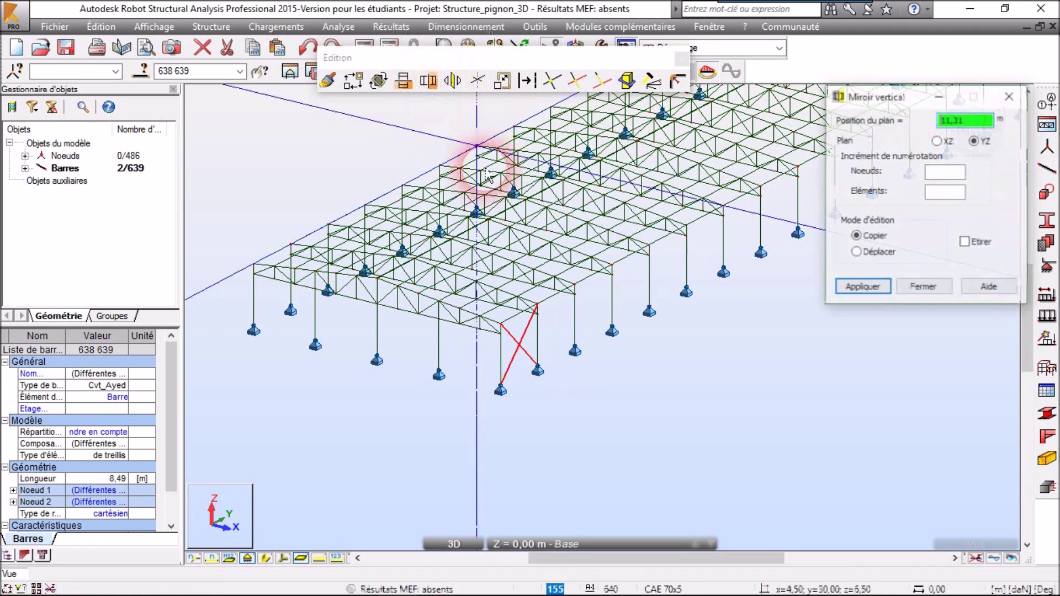
left_click_drag(975, 120, 869, 114)
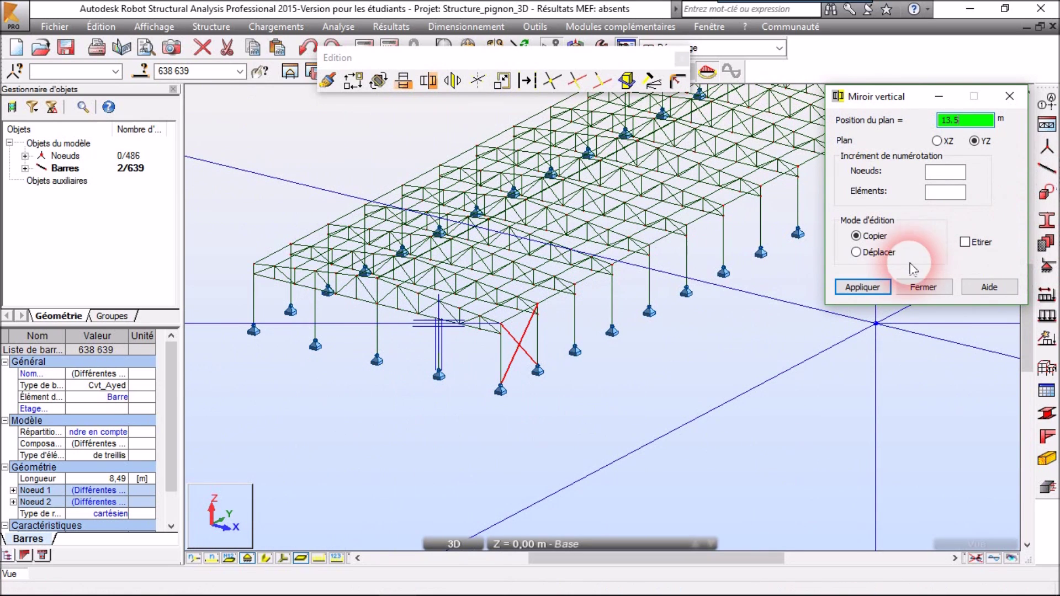
left_click(919, 289)
Mirror-copy both wall bracing crosses to the far end of the hall about the XZ plane at 42 m
left_click(592, 377)
left_click(529, 339)
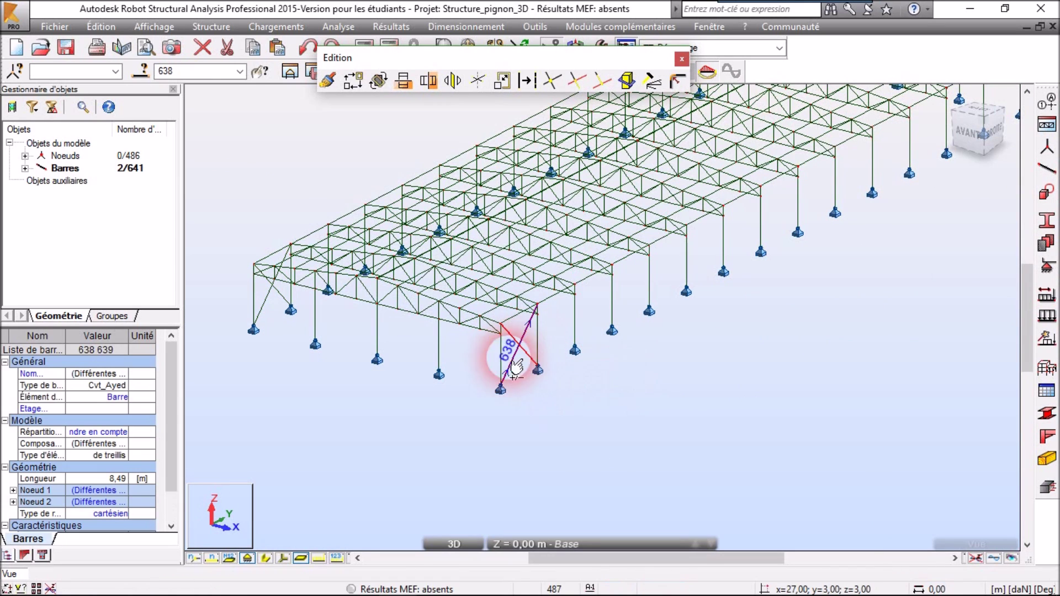
left_click(282, 298)
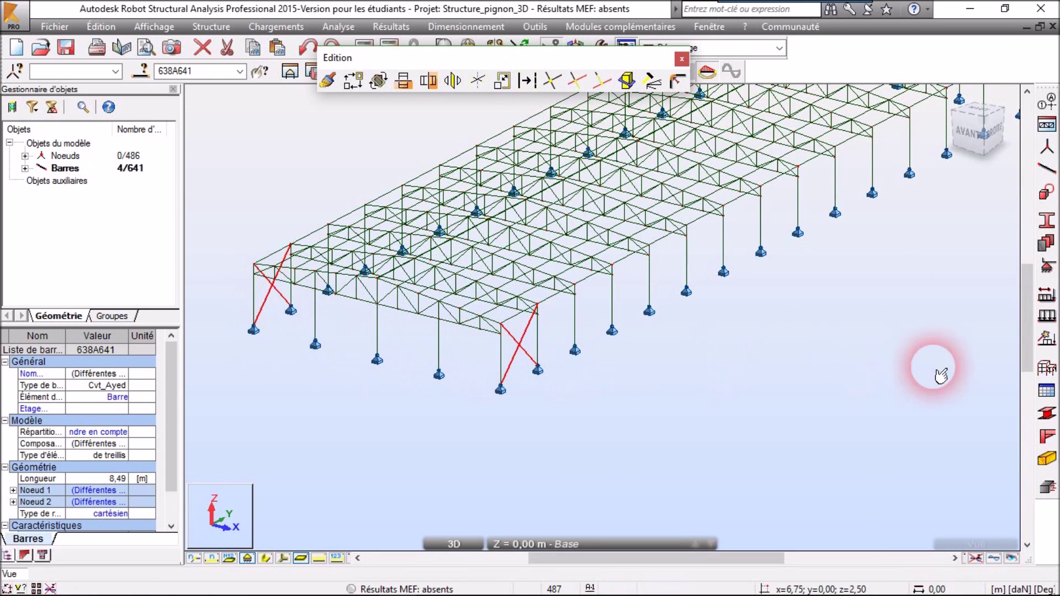
left_click(426, 81)
left_click(993, 127)
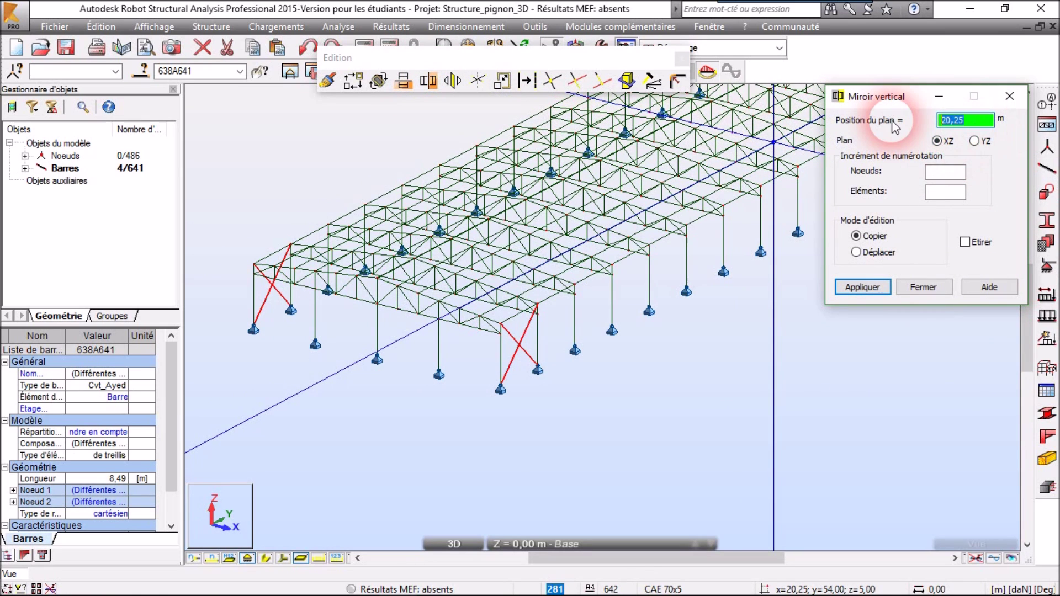
left_click(863, 287)
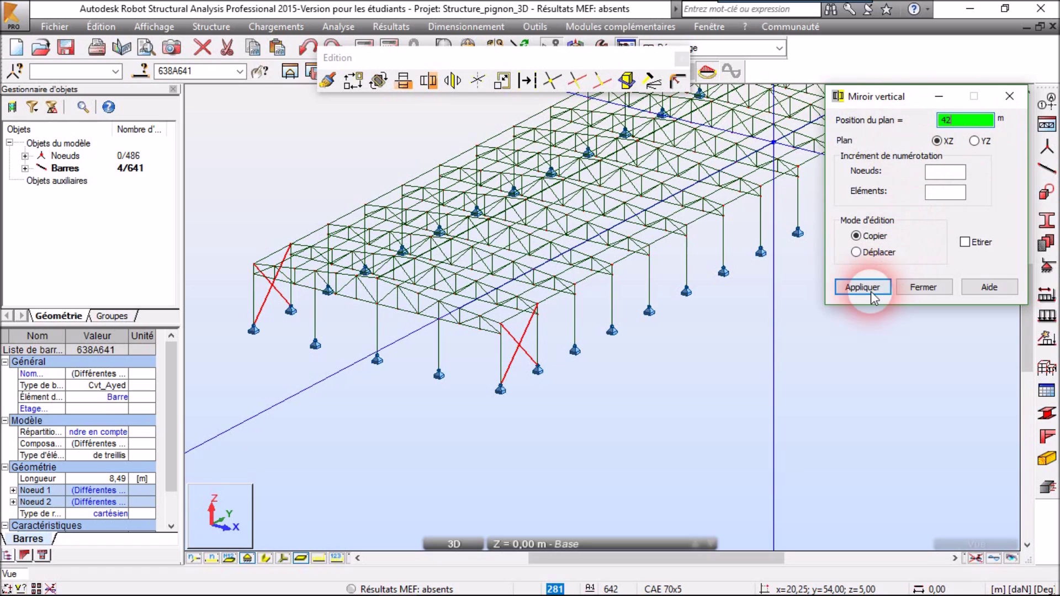
left_click(922, 287)
middle_click_drag(905, 302, 805, 370)
left_click(933, 440)
left_click(681, 60)
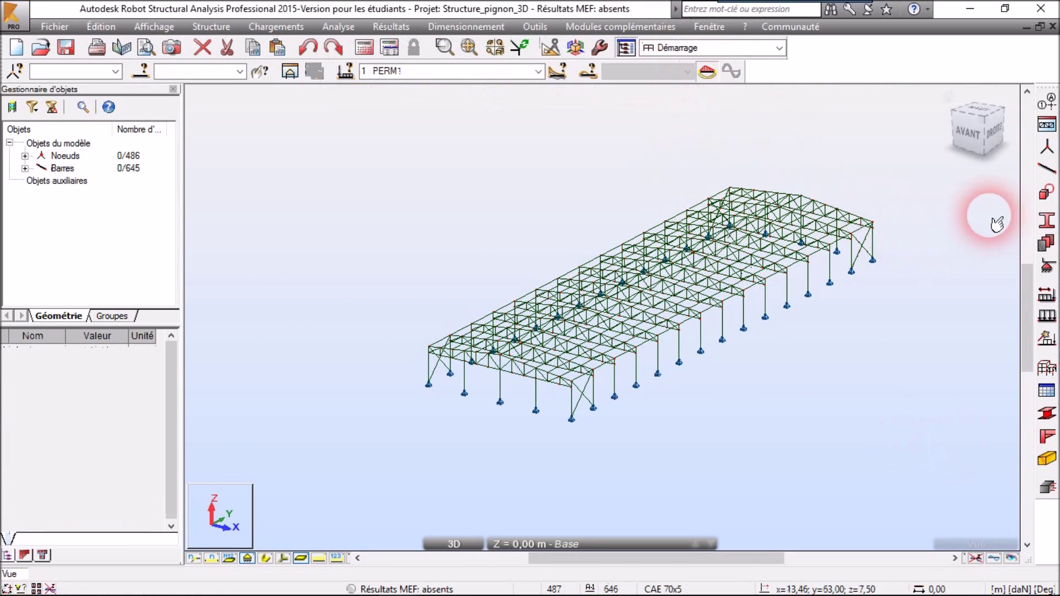
Add a CAE 60x4 angle section from the OTUA database for the new Cvt_Ayed bars
left_click(1047, 168)
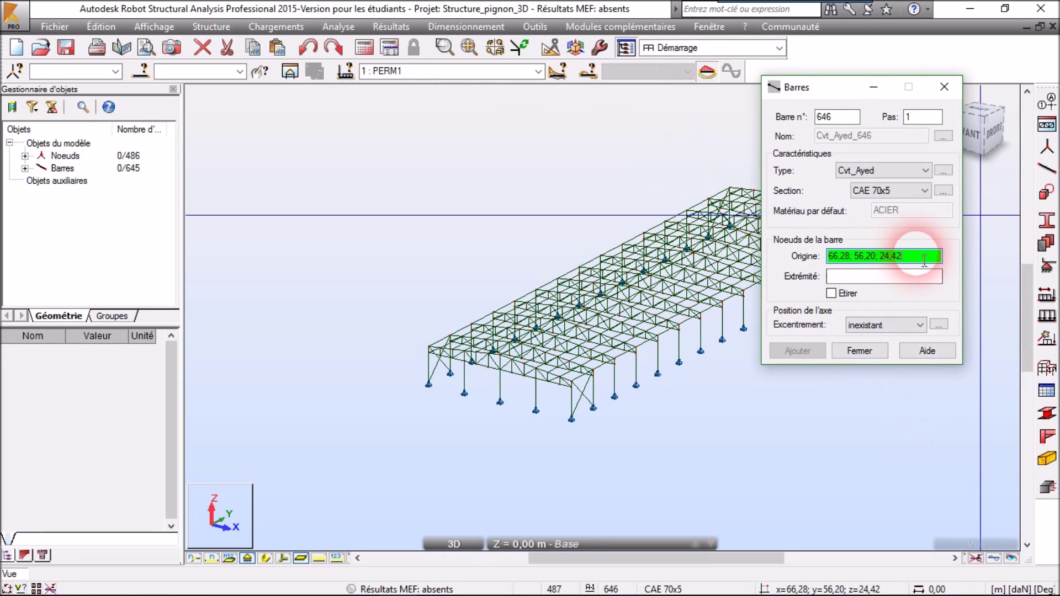
left_click_drag(925, 260, 831, 256)
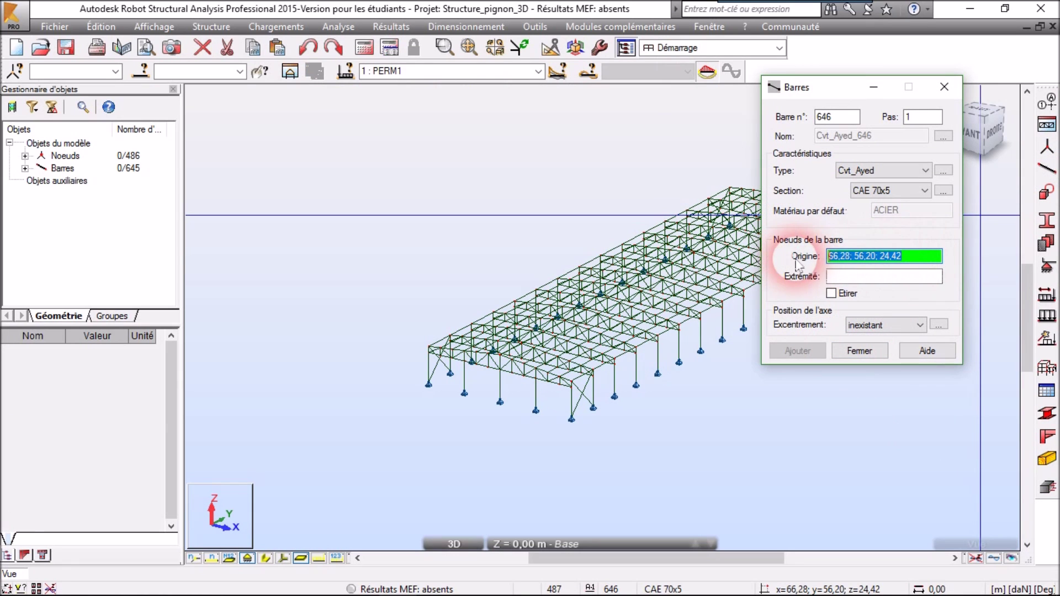
left_click(944, 193)
left_click(714, 118)
left_click(703, 214)
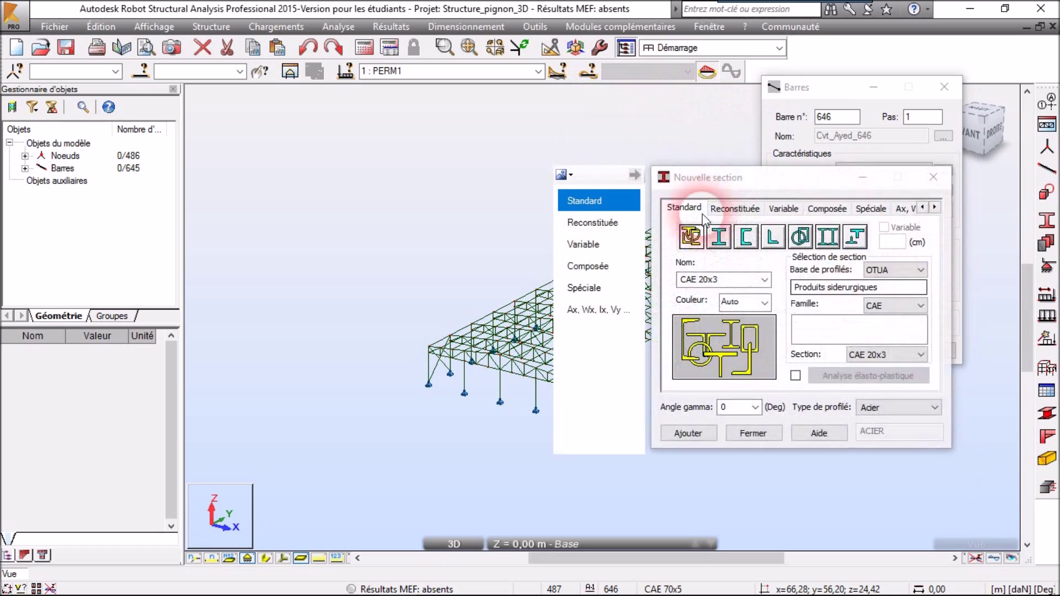
left_click_drag(720, 172, 384, 83)
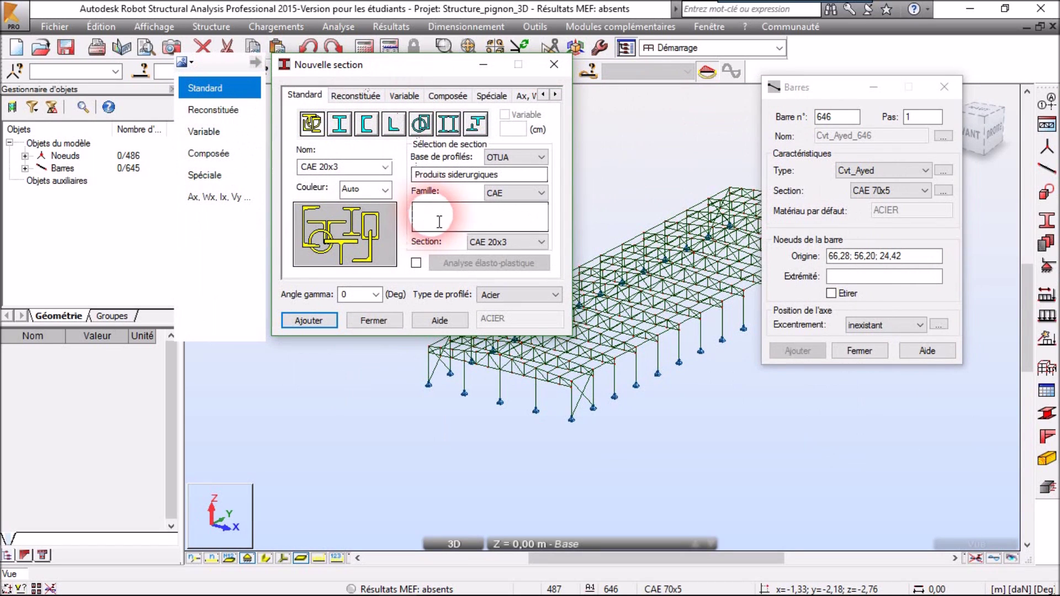
left_click(524, 246)
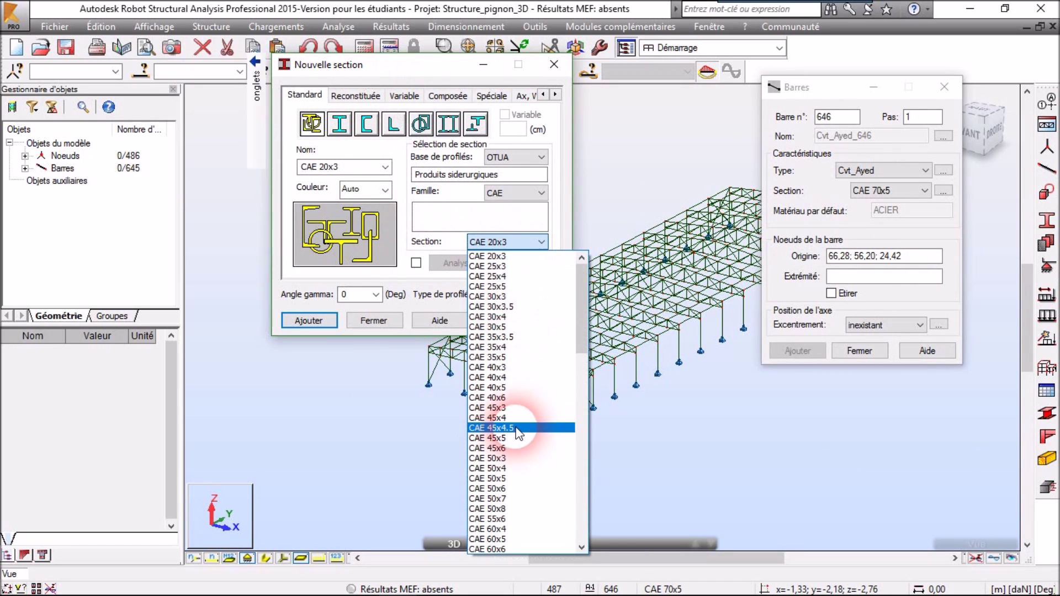
left_click(513, 500)
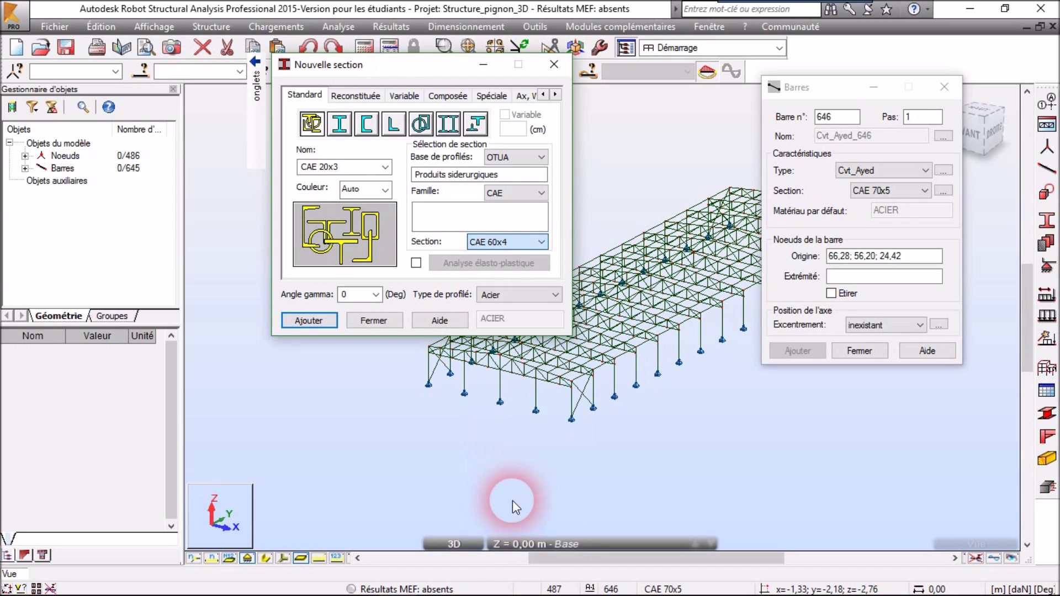
left_click(309, 321)
left_click(519, 340)
left_click(366, 321)
Assign the CAE 60x4 section to the bars about to be drawn
left_click(943, 258)
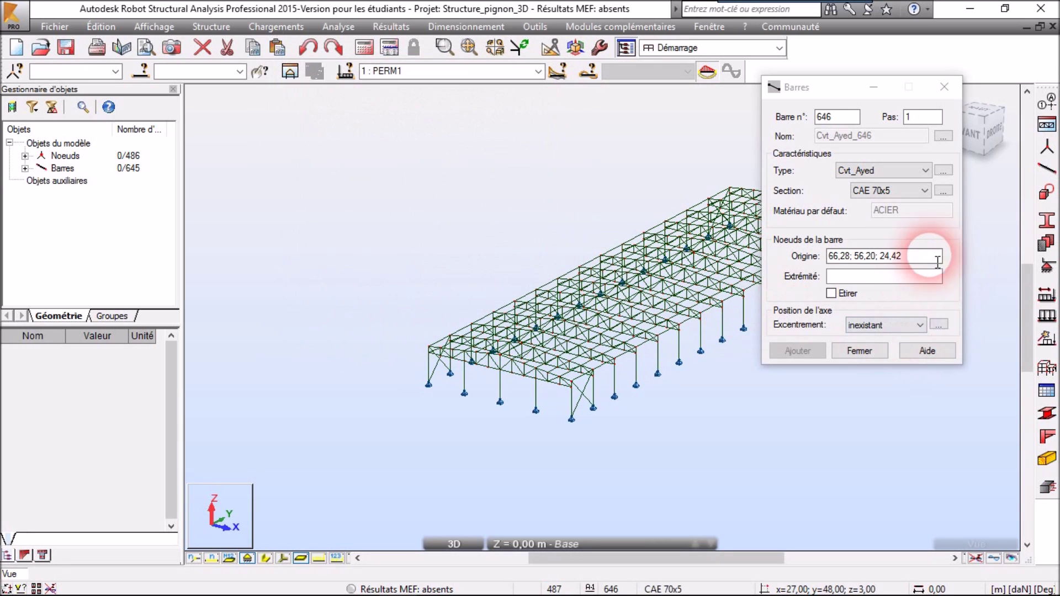
left_click(930, 194)
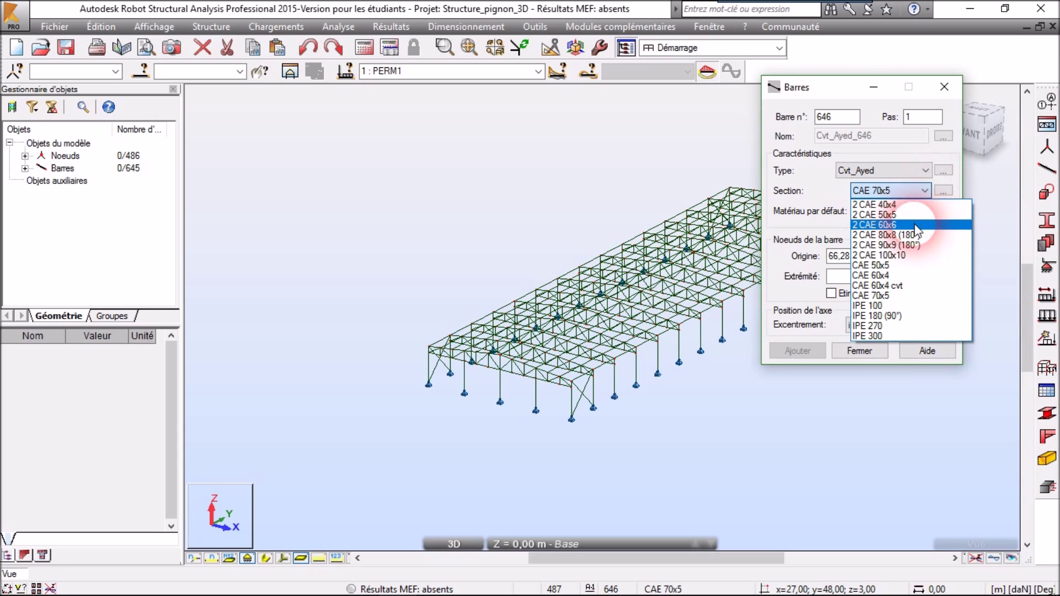
left_click(911, 275)
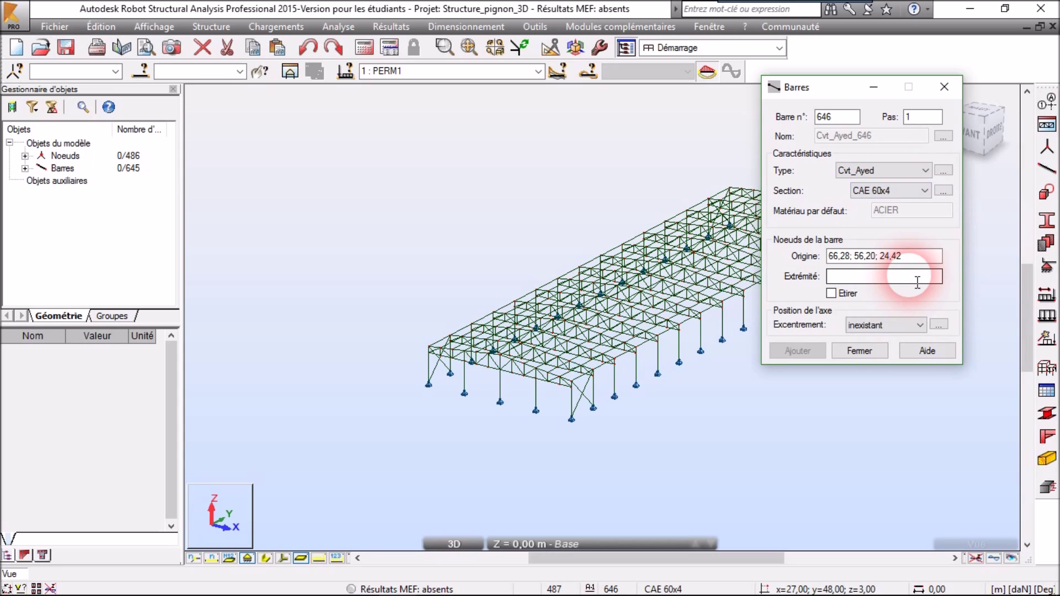
Draw the first roof bracing diagonal from the eave node (27; 0; 6) to node 56 at (22.5; 6; 6.5)
left_click_drag(884, 100, 920, 87)
left_click(939, 243)
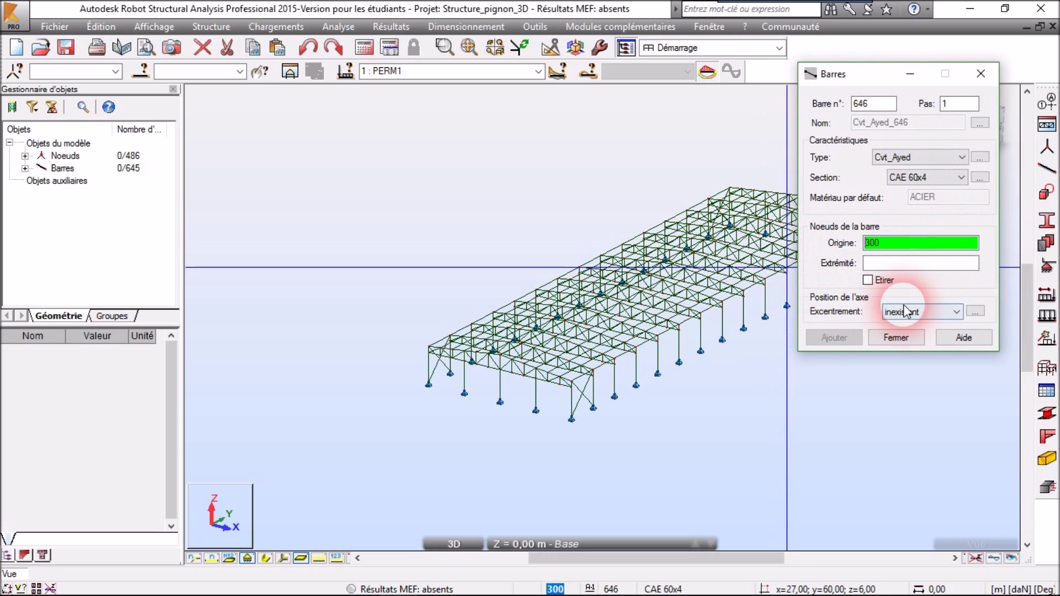
left_click_drag(935, 244, 845, 246)
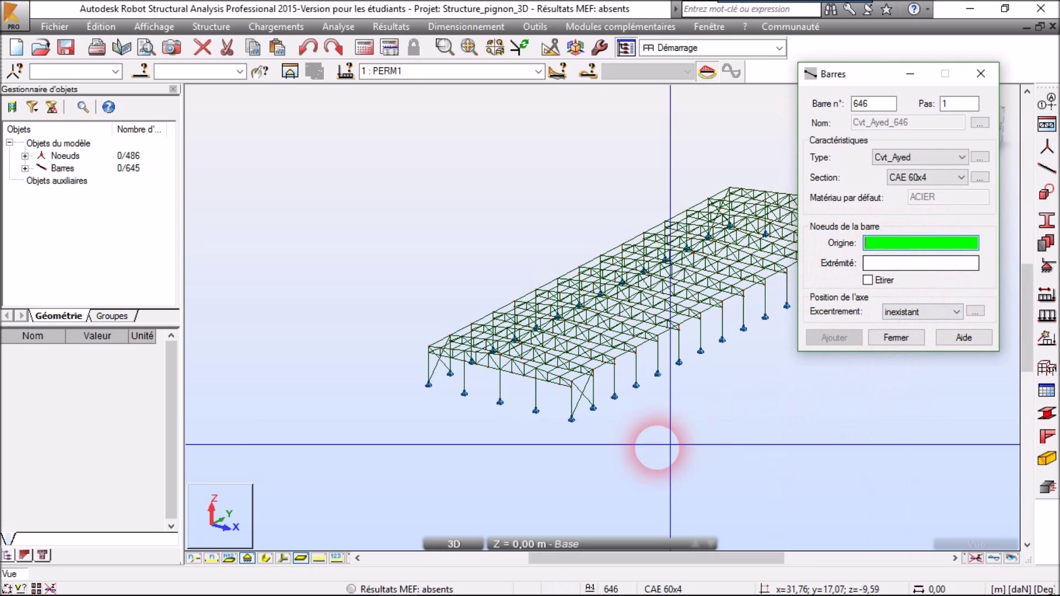
scroll(585, 377, "up", 10)
middle_click_drag(525, 433, 528, 436)
scroll(552, 441, "up", 6)
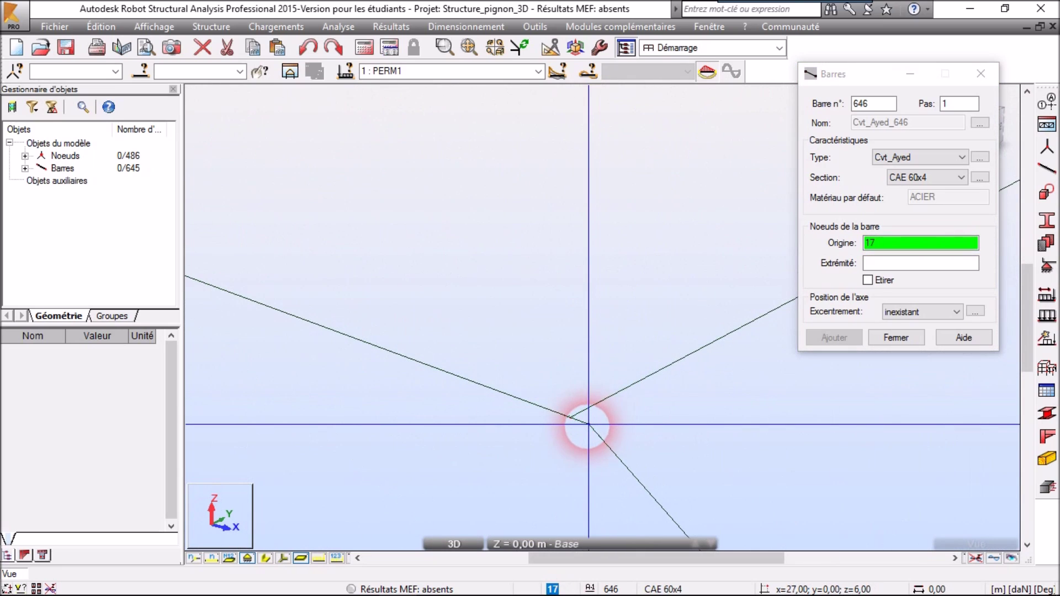
left_click(589, 424)
scroll(462, 178, "down", 4)
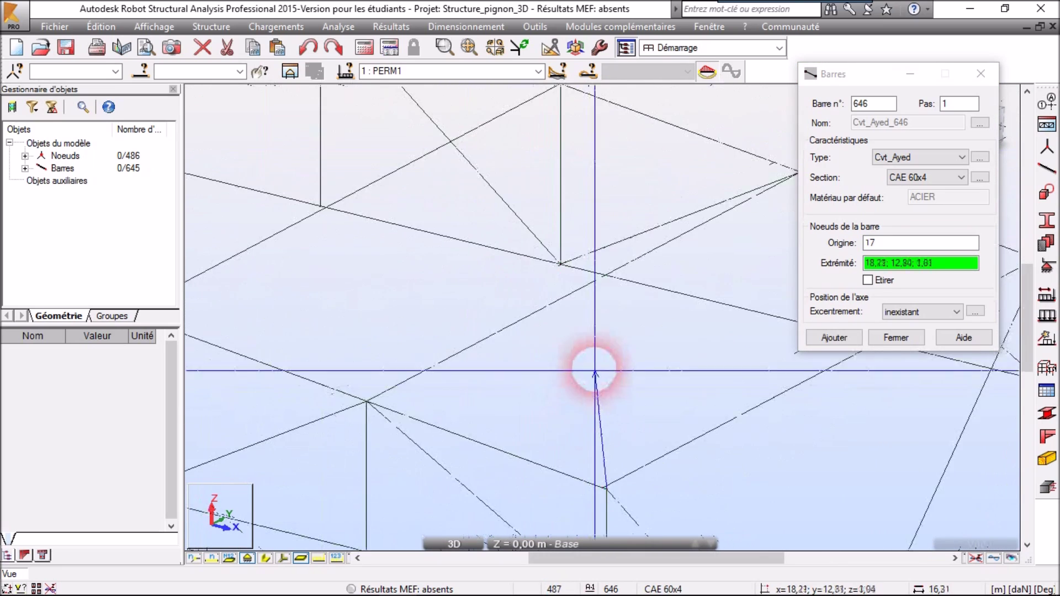
scroll(591, 365, "down", 3)
scroll(565, 271, "up", 6)
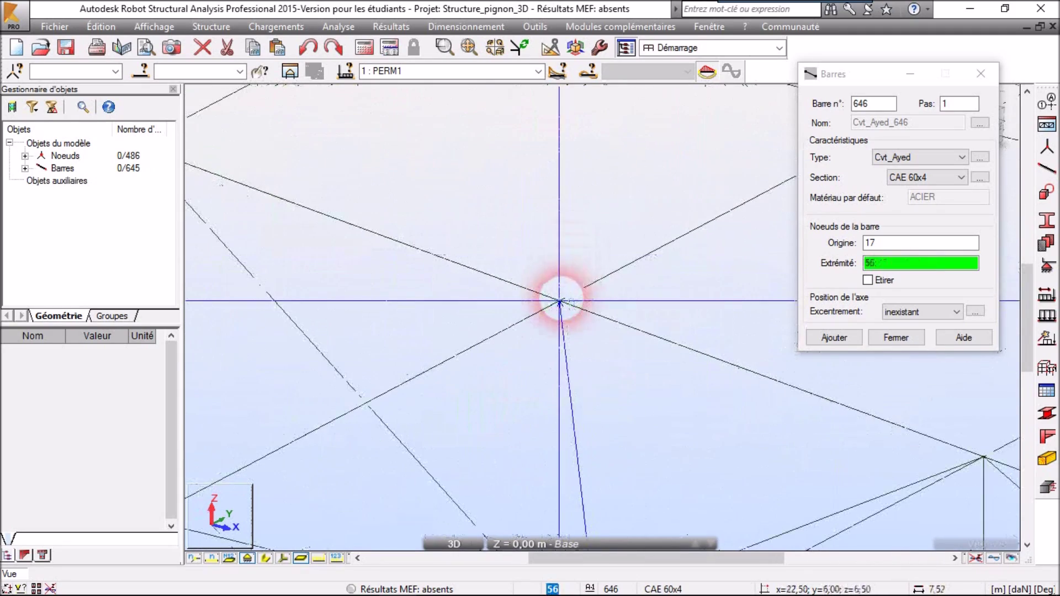
left_click(552, 302)
Draw the next roof bracing diagonal from node 56 back to the gable top chord node at (18; 0; 7)
scroll(481, 331, "down", 3)
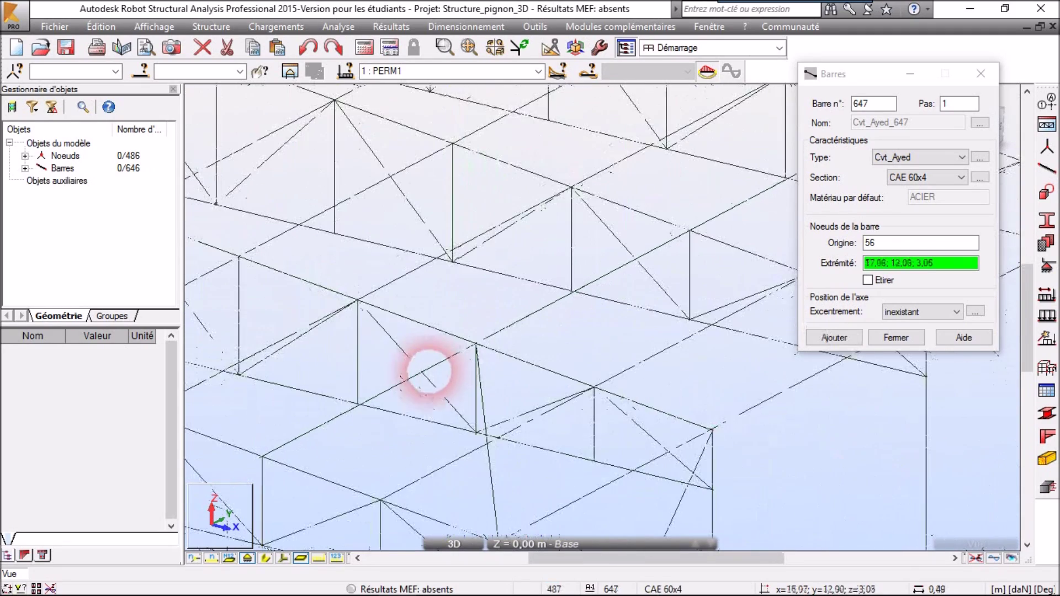
scroll(623, 437, "up", 2)
middle_click_drag(623, 437, 697, 435)
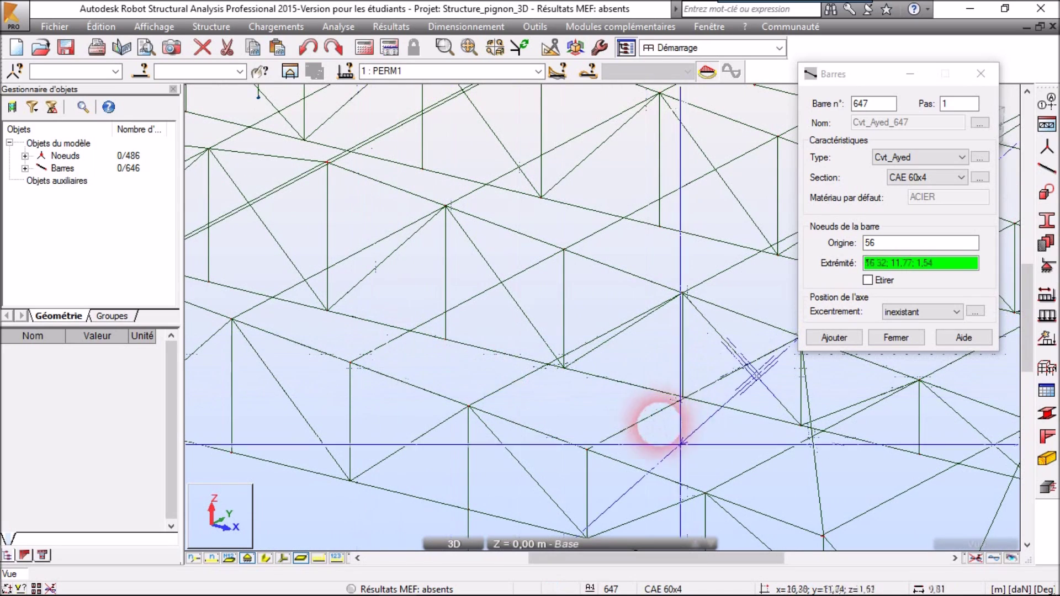
scroll(331, 325, "up", 4)
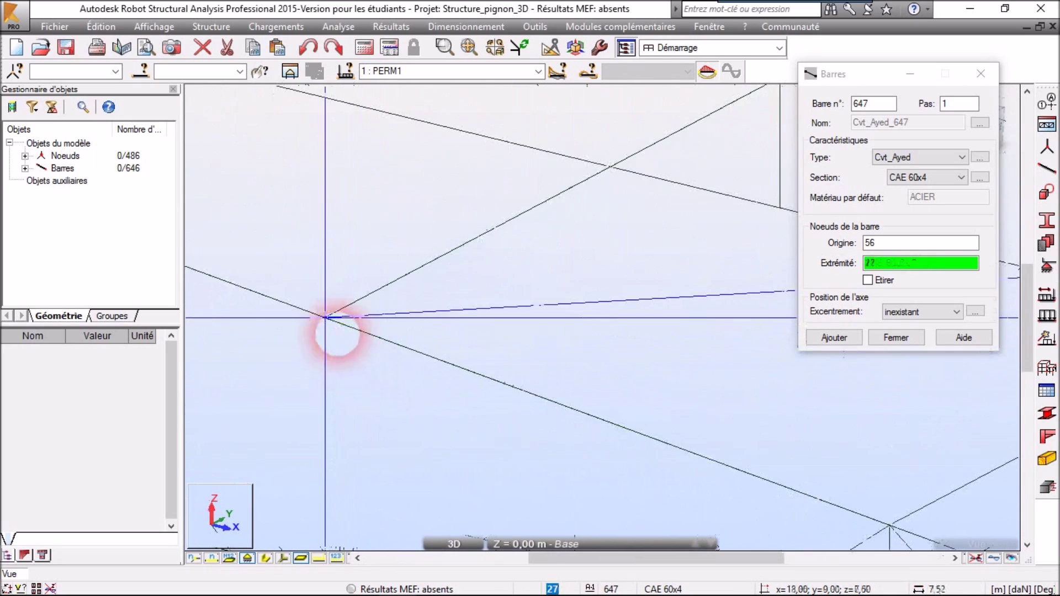
left_click(326, 317)
scroll(329, 331, "down", 5)
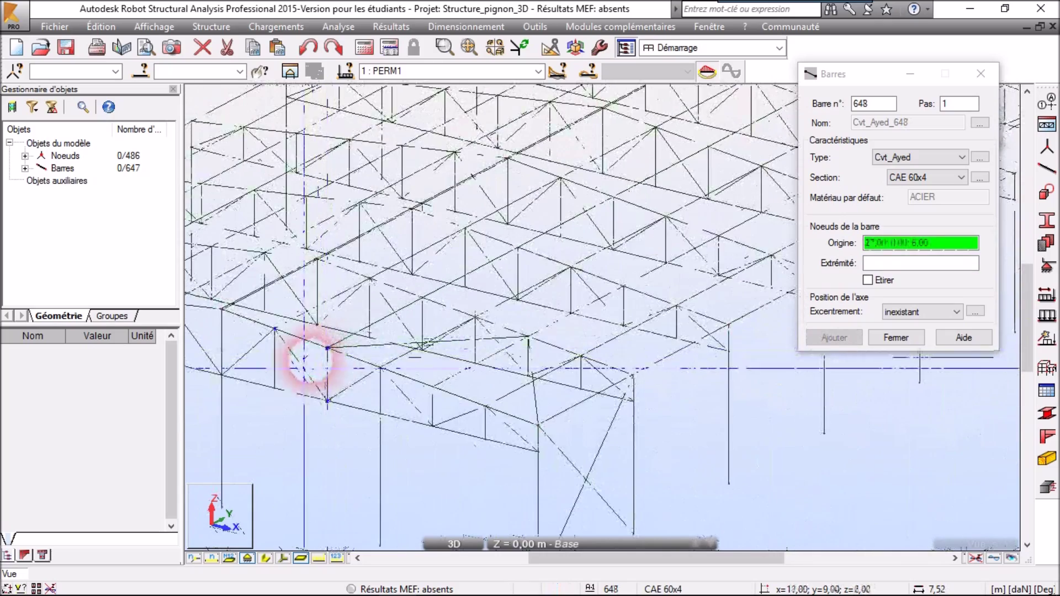
Draw a roof bracing diagonal from gable top chord node 27 at (18; 0; 7) to the second truss's ridge node at (13.5; 6; 7.5)
scroll(502, 450, "up", 5)
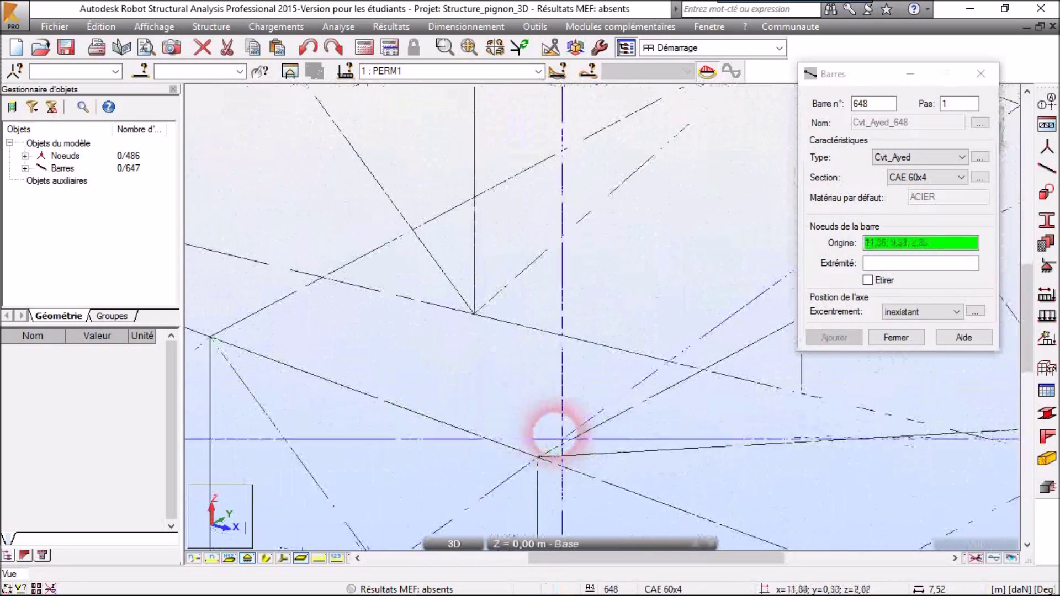
left_click(537, 457)
scroll(471, 191, "down", 5)
middle_click_drag(466, 180, 549, 367)
scroll(549, 367, "up", 5)
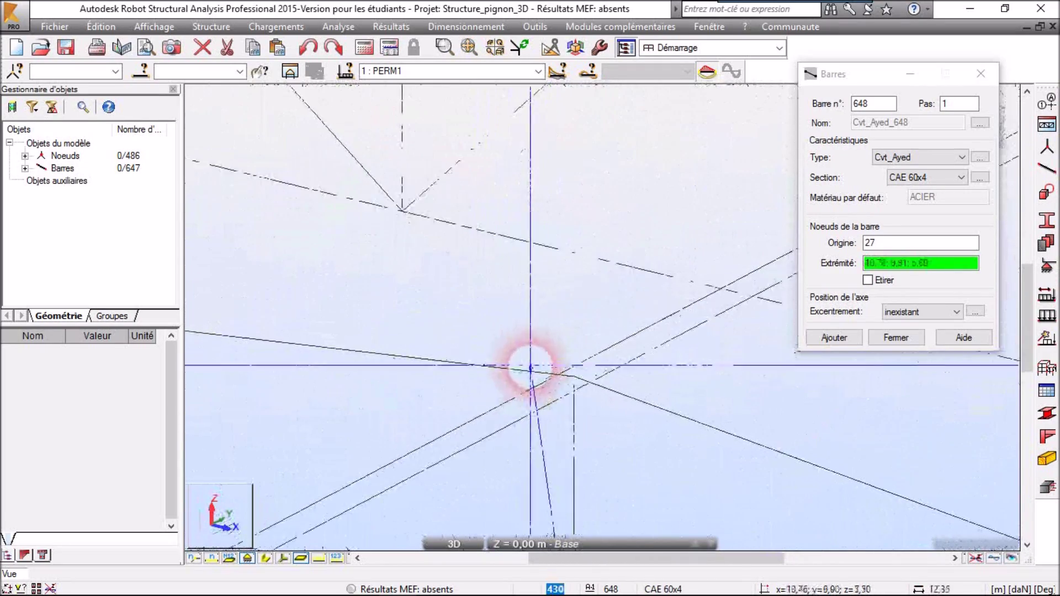
scroll(574, 385, "up", 2)
left_click(609, 365)
Draw the opposing diagonals from gable ridge node 5 to node 58 on the second truss and back to node 25 at (22.5; 0; 6.5)
scroll(644, 390, "down", 4)
middle_click_drag(683, 442, 569, 200)
scroll(401, 247, "up", 3)
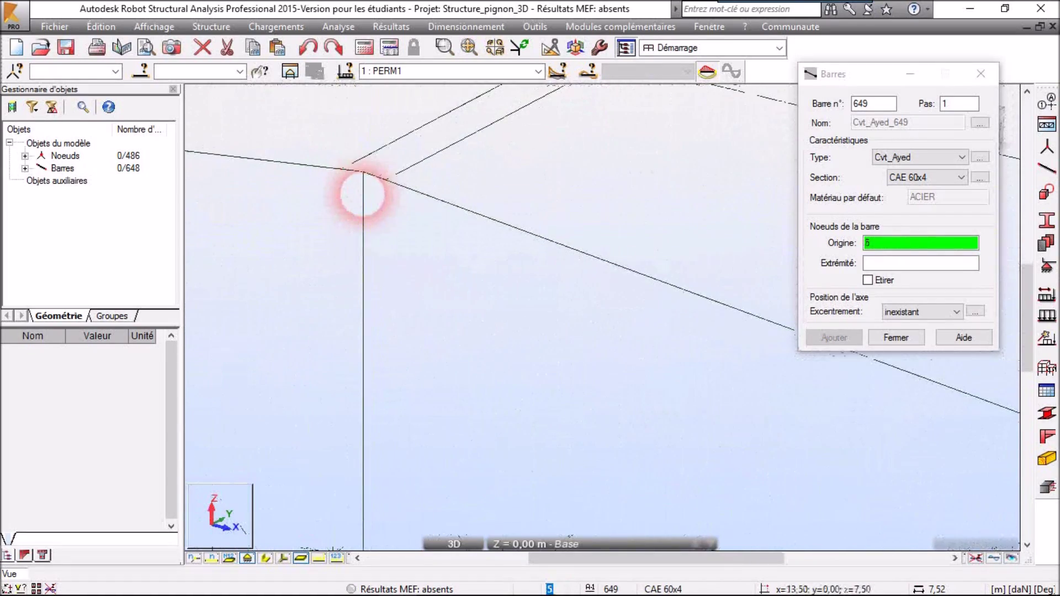
scroll(542, 238, "down", 3)
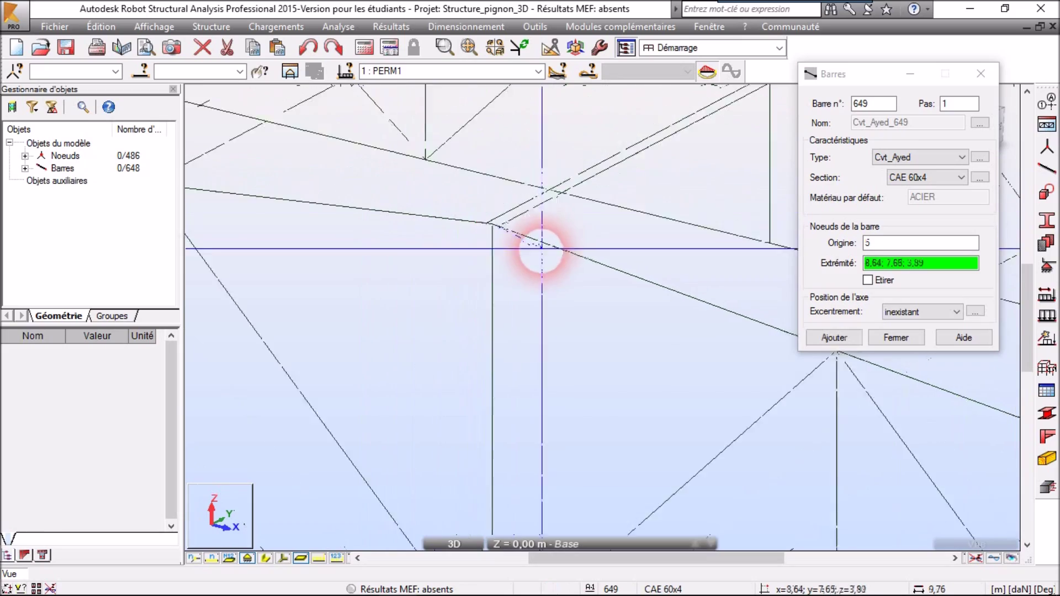
middle_click_drag(684, 227, 327, 297)
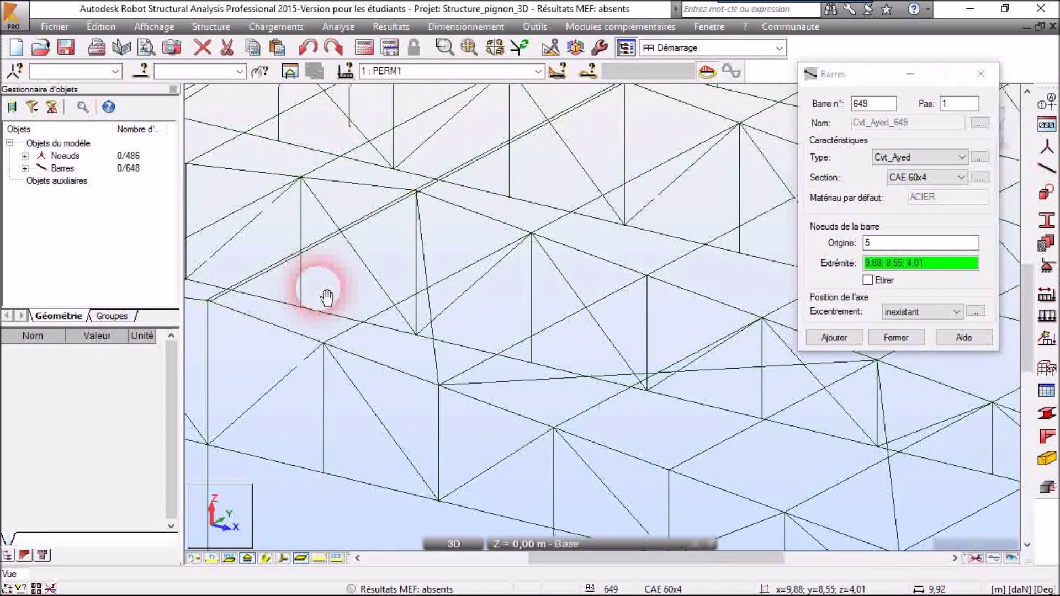
left_click(669, 469)
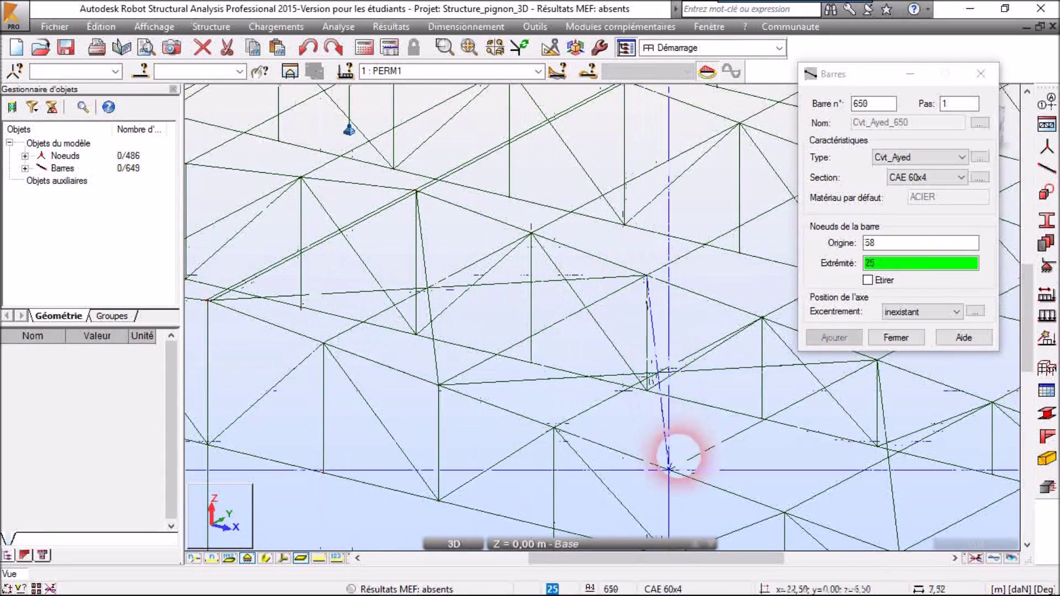
Complete the cross on this roof slope with a diagonal from node 25 to the second truss's eave node
left_click(669, 470)
scroll(745, 463, "down", 2)
middle_click_drag(745, 464, 661, 370)
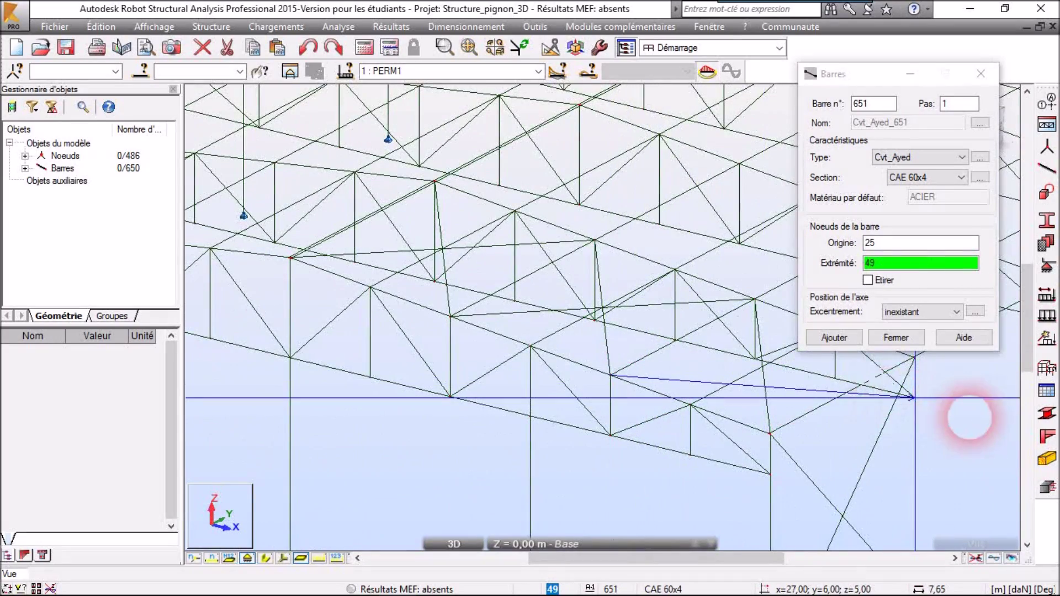
scroll(655, 379, "up", 5)
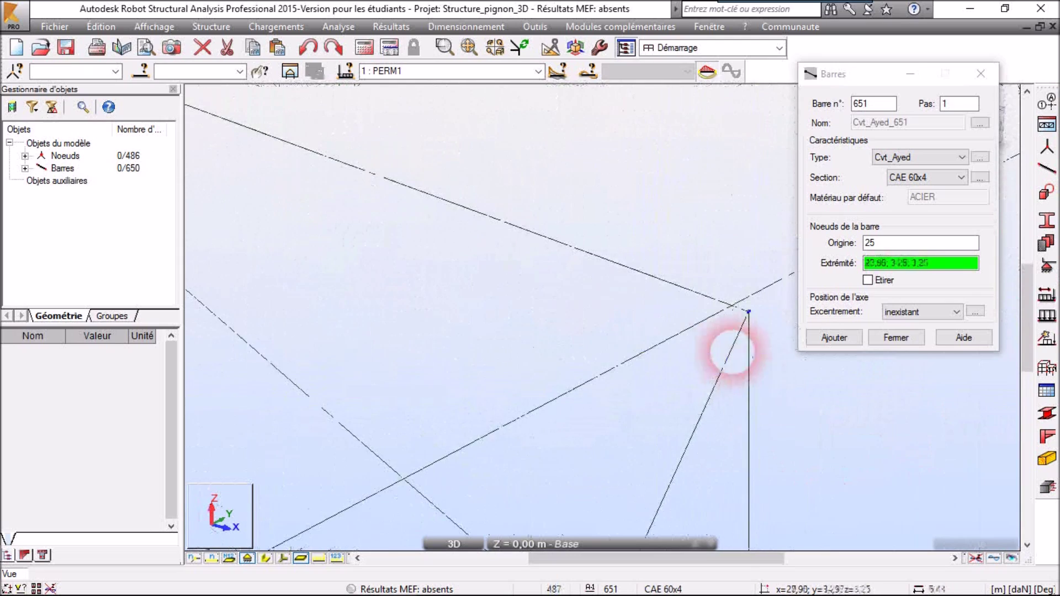
left_click(747, 313)
Begin bracing the other roof slope with a diagonal from gable ridge node 5 to node 45 at (9; 6; 7)
scroll(822, 395, "down", 3)
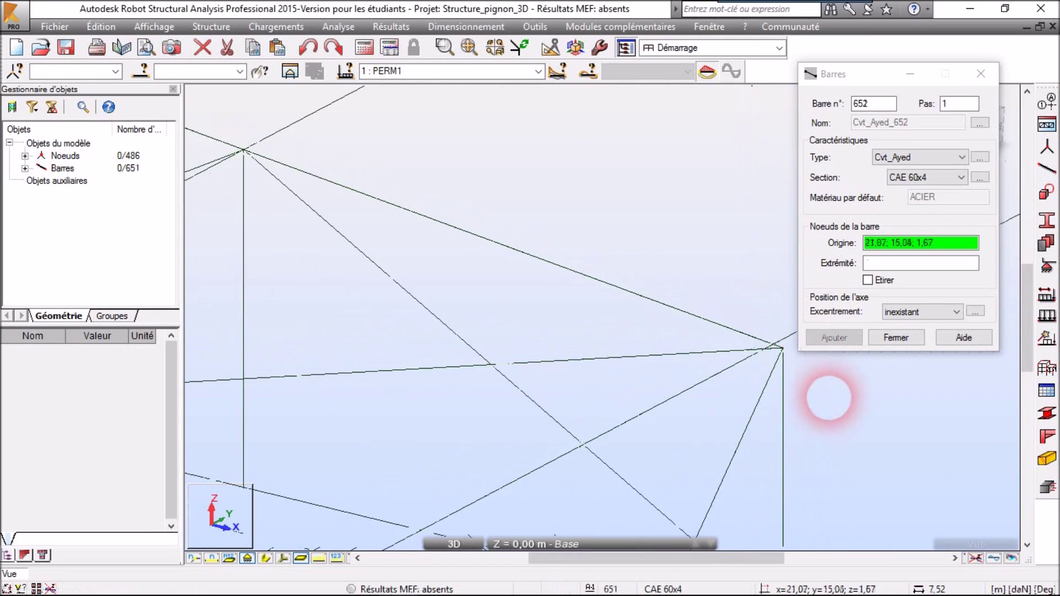
scroll(828, 396, "down", 5)
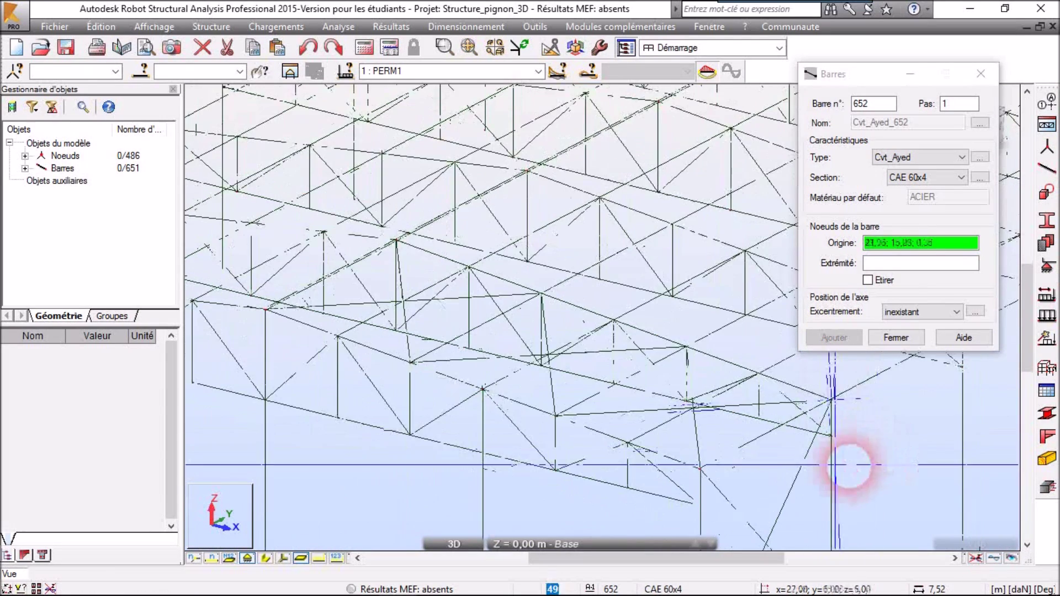
scroll(628, 343, "up", 5)
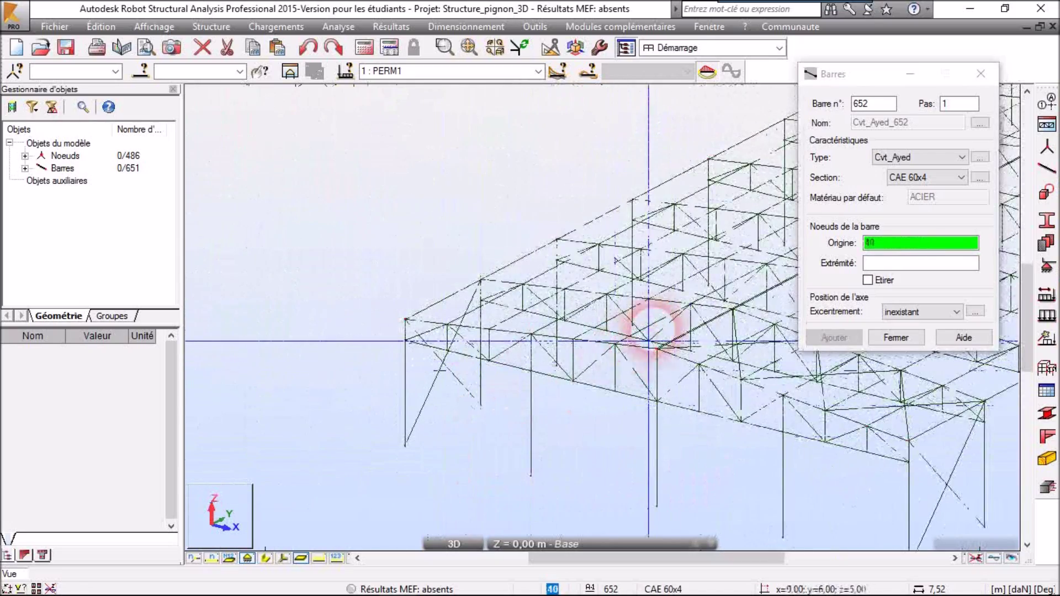
scroll(519, 445, "up", 3)
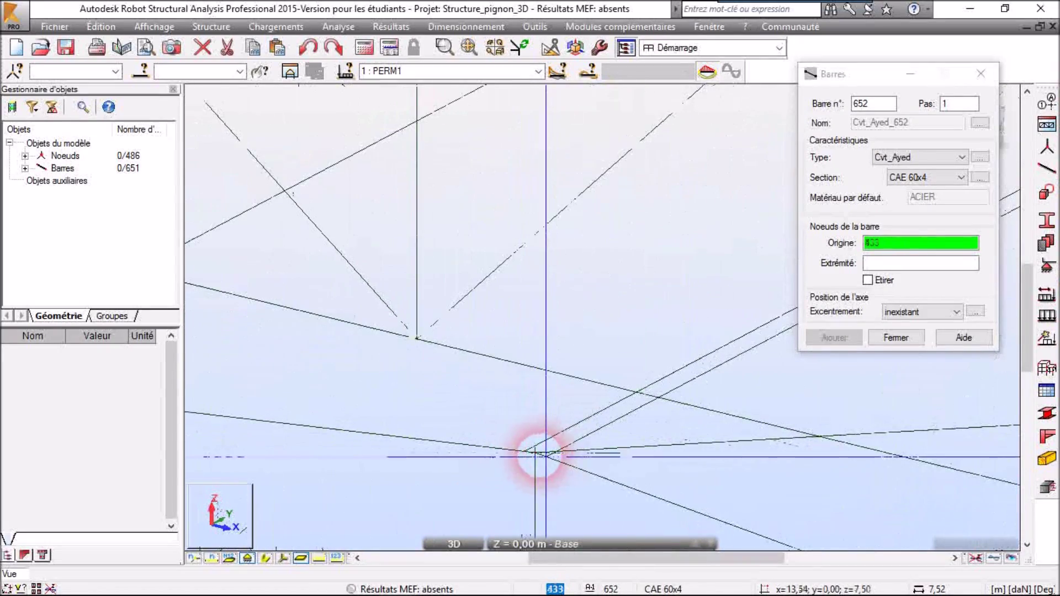
scroll(489, 291, "down", 2)
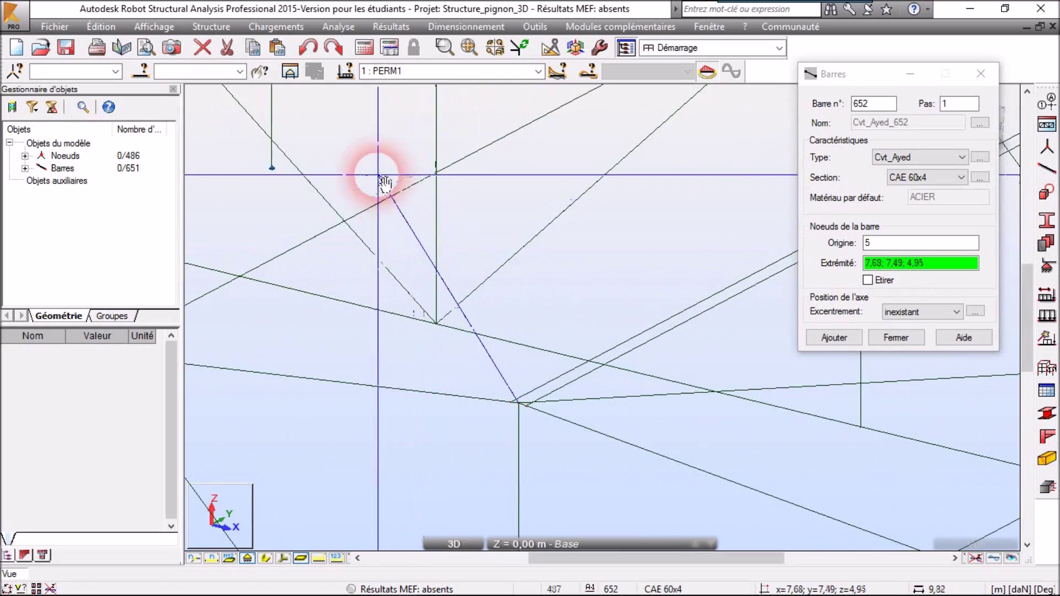
middle_click_drag(380, 177, 612, 501)
scroll(612, 500, "down", 4)
scroll(581, 415, "down", 3)
middle_click_drag(586, 431, 554, 338)
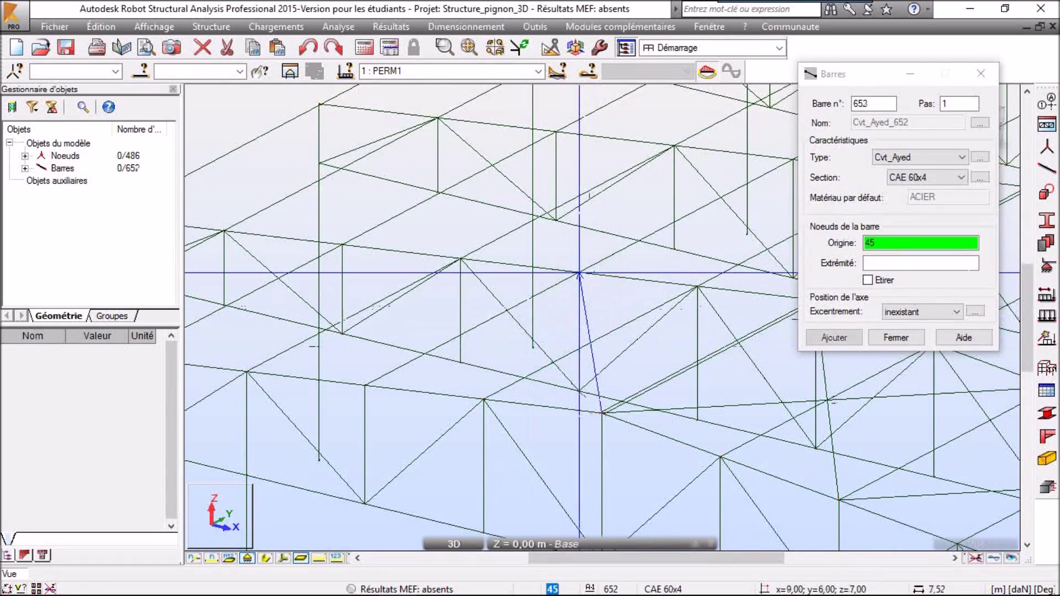
Draw the next roof bracing diagonal from node 45 back to gable top chord node 12
middle_click_drag(540, 313, 748, 352)
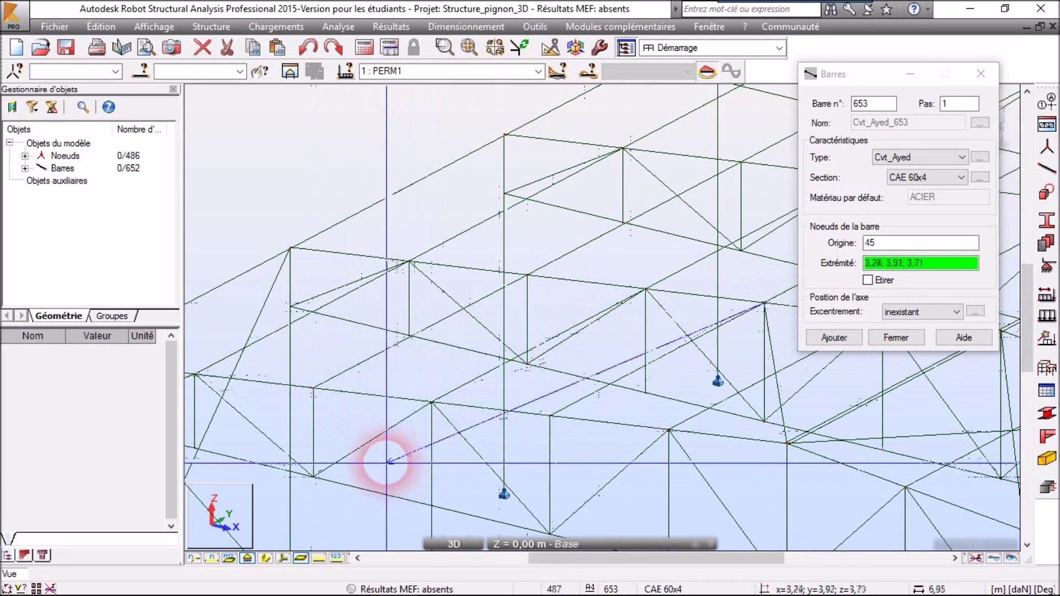
middle_click_drag(395, 470, 583, 460)
scroll(500, 369, "up", 2)
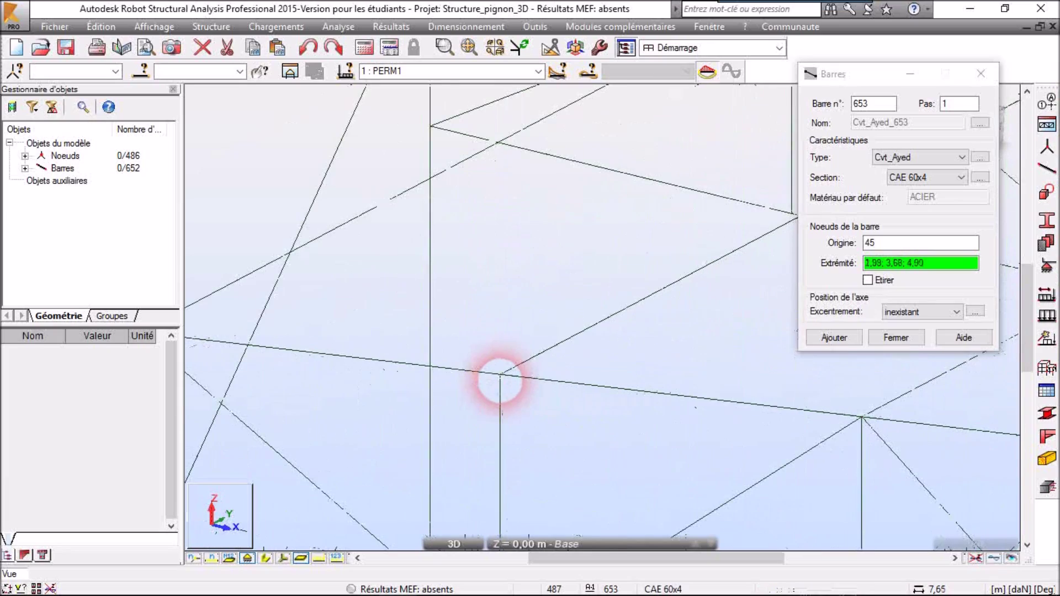
left_click(499, 374)
Draw a roof bracing diagonal from node 12 to the second truss's eave node at the end of this slope
scroll(447, 312, "down", 5)
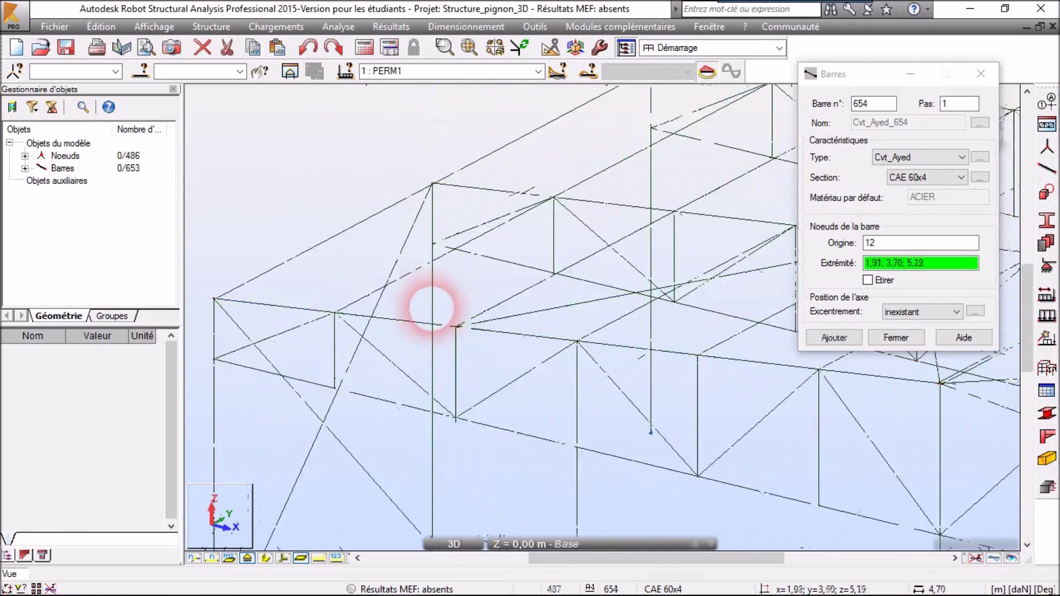
middle_click_drag(393, 237, 464, 394)
scroll(489, 386, "up", 5)
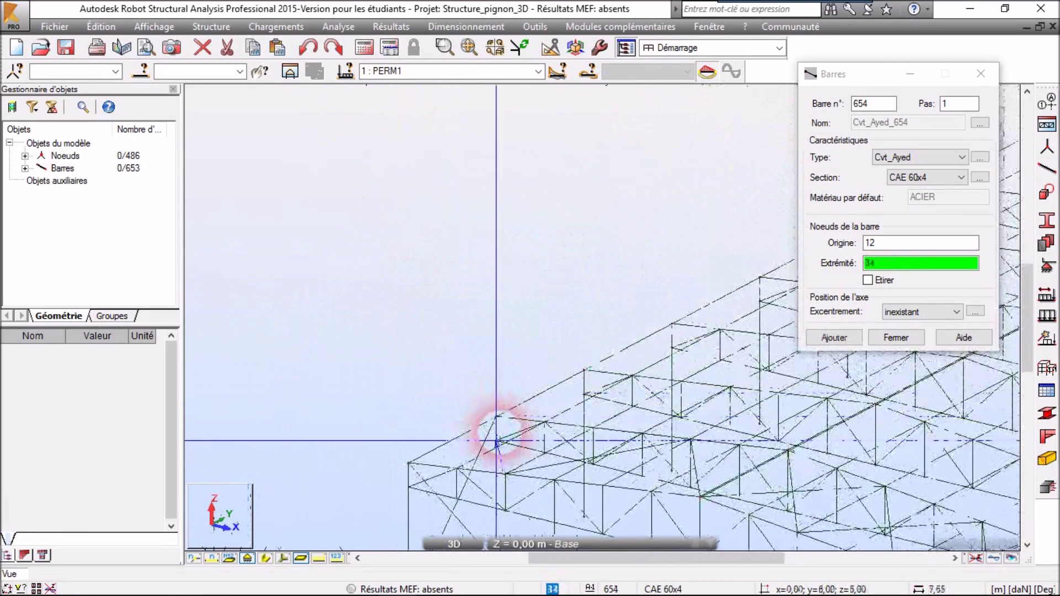
scroll(491, 335, "up", 1)
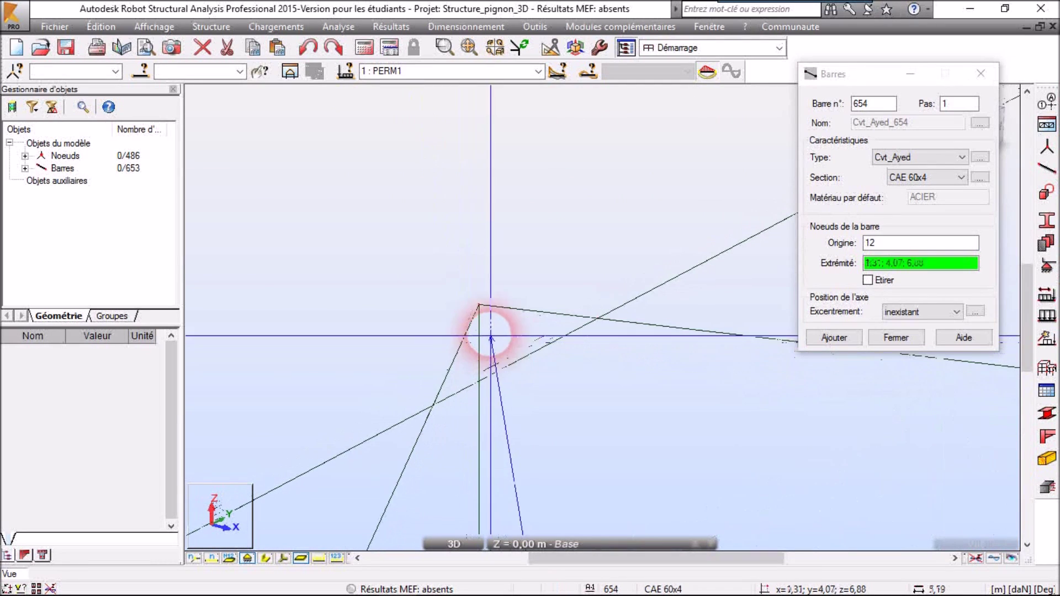
middle_click_drag(383, 362, 565, 343)
scroll(473, 433, "down", 4)
Draw the opposing diagonal from gable eave node 3 to the second truss's top chord node opposite node 12
middle_click_drag(473, 433, 697, 208)
scroll(406, 430, "down", 4)
middle_click_drag(399, 436, 679, 203)
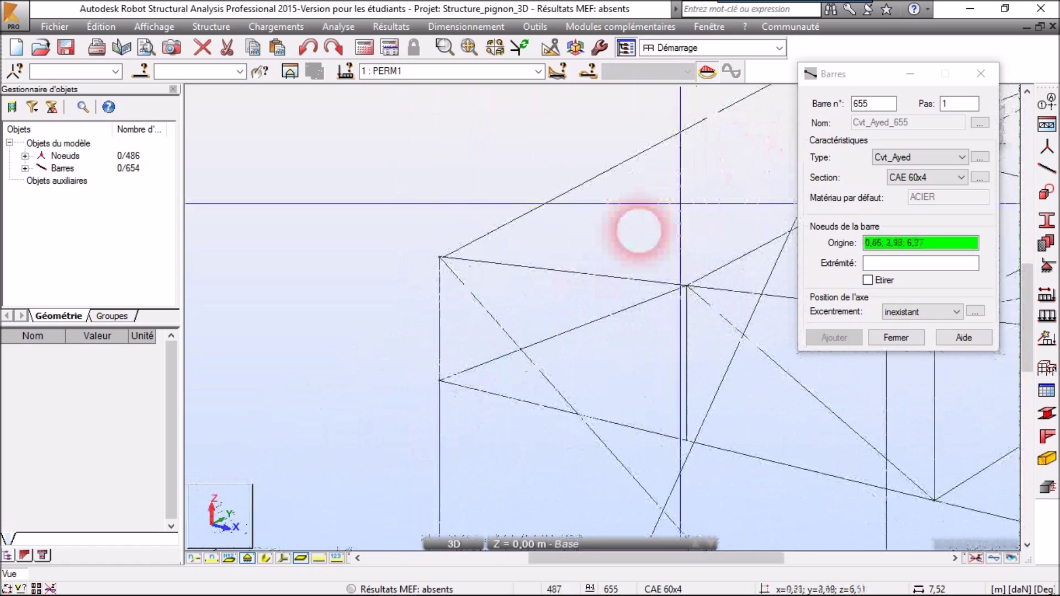
scroll(423, 263, "up", 5)
left_click(488, 238)
middle_click_drag(657, 341, 210, 406)
scroll(211, 406, "down", 3)
scroll(617, 323, "down", 6)
scroll(618, 315, "down", 2)
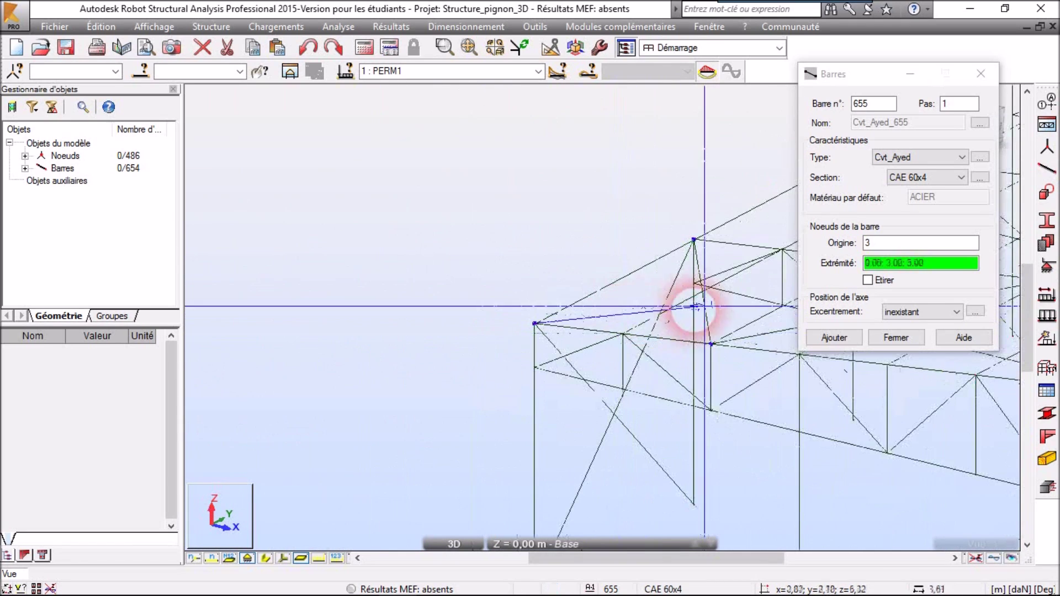
middle_click_drag(730, 317, 411, 353)
scroll(528, 301, "up", 6)
scroll(580, 291, "up", 4)
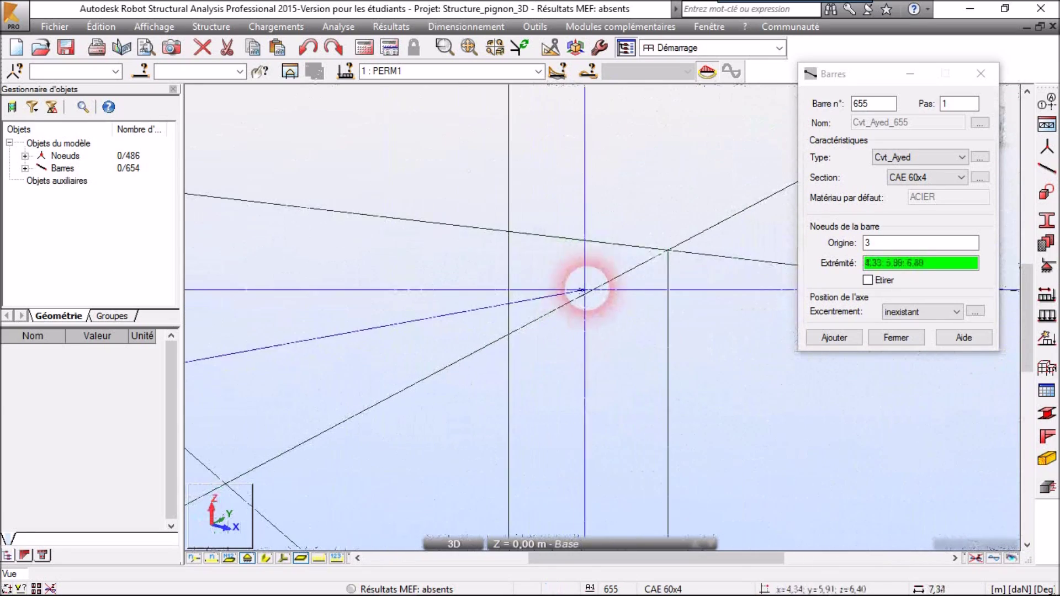
left_click(666, 250)
Continue the diagonals to gable node 14 at (9; 0; 7) and on to ridge node 36 at (13.5; 6; 7.5), and finish bar creation
scroll(597, 403, "down", 5)
middle_click_drag(580, 433, 533, 303)
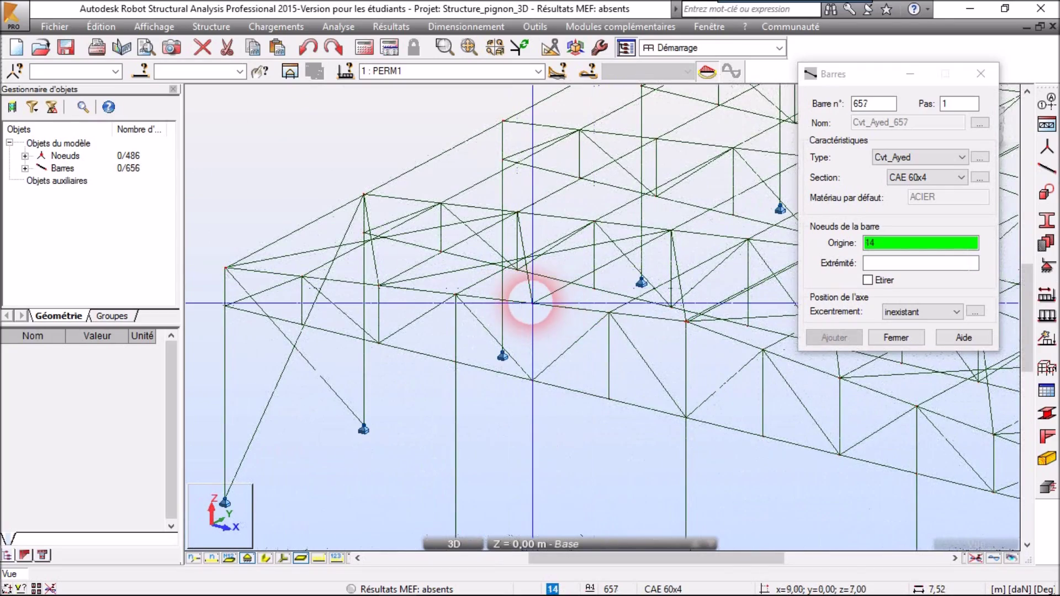
scroll(608, 304, "down", 5)
scroll(624, 315, "up", 8)
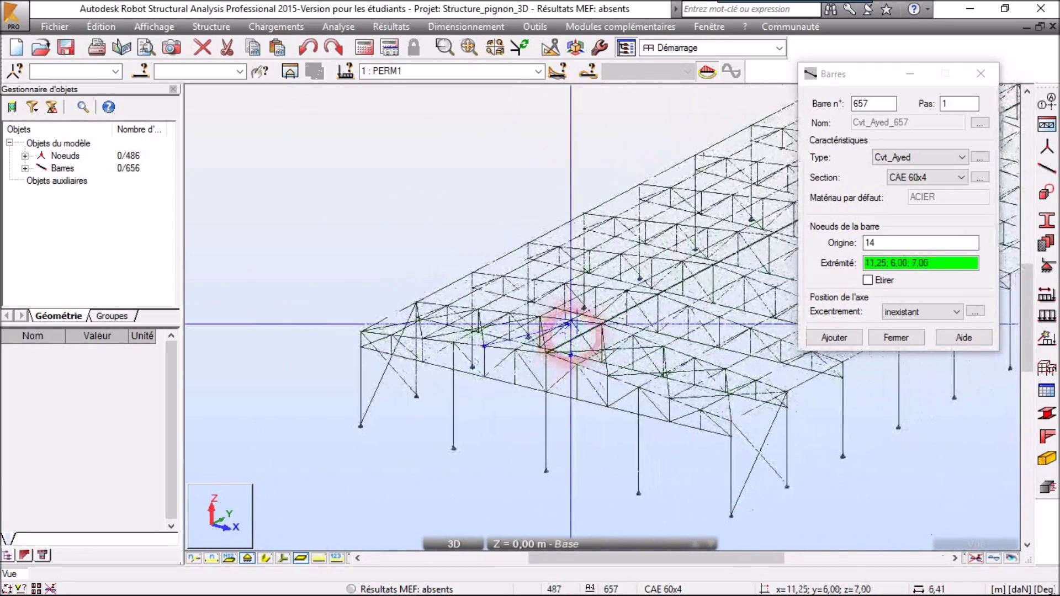
scroll(624, 314, "up", 5)
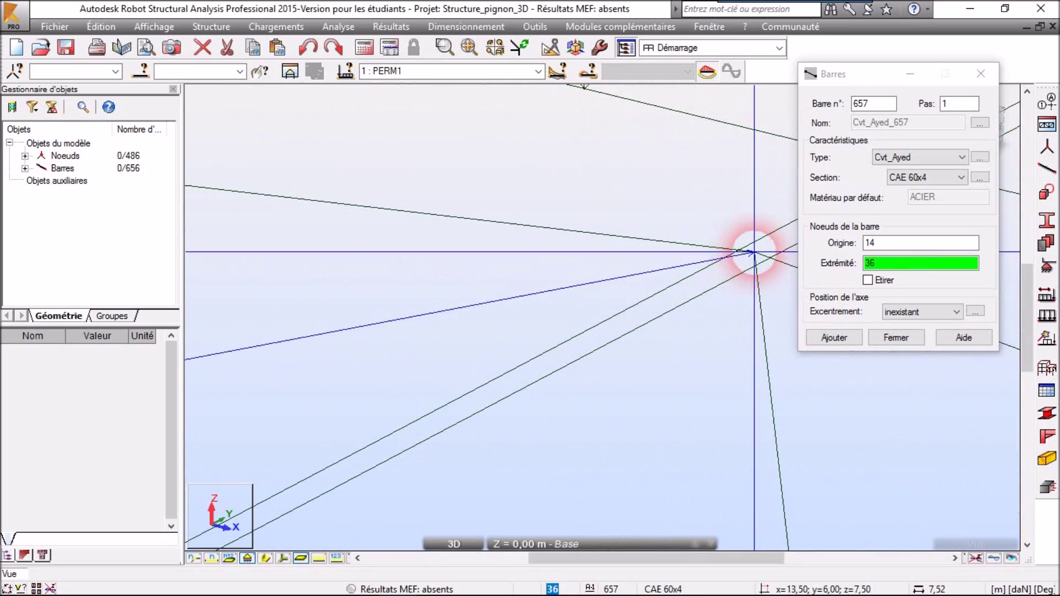
left_click(752, 254)
scroll(895, 450, "down", 2)
left_click(896, 338)
scroll(737, 422, "down", 5)
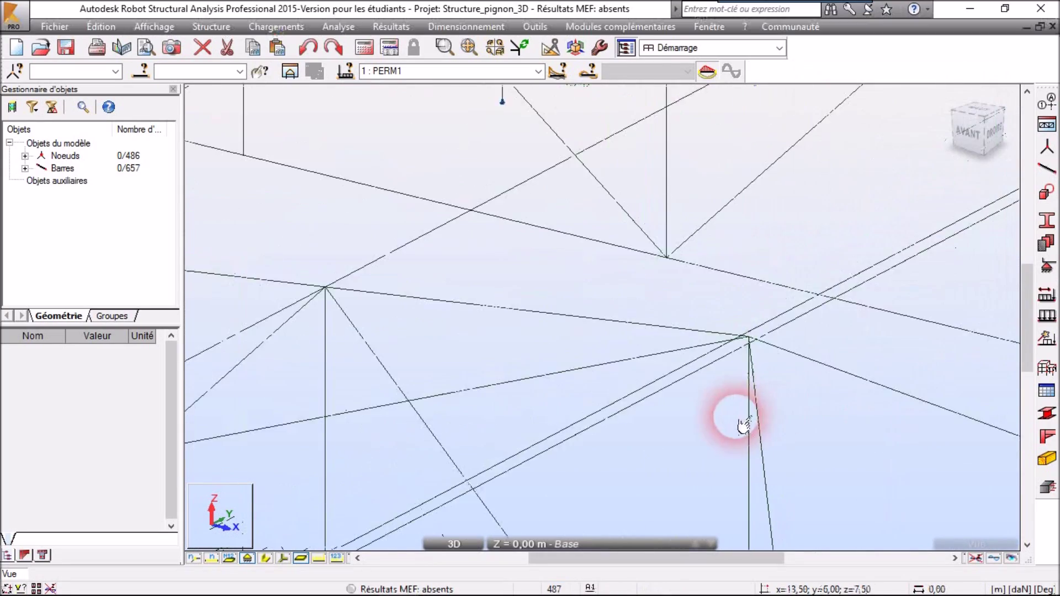
scroll(718, 428, "down", 8)
middle_click_drag(911, 502, 641, 472)
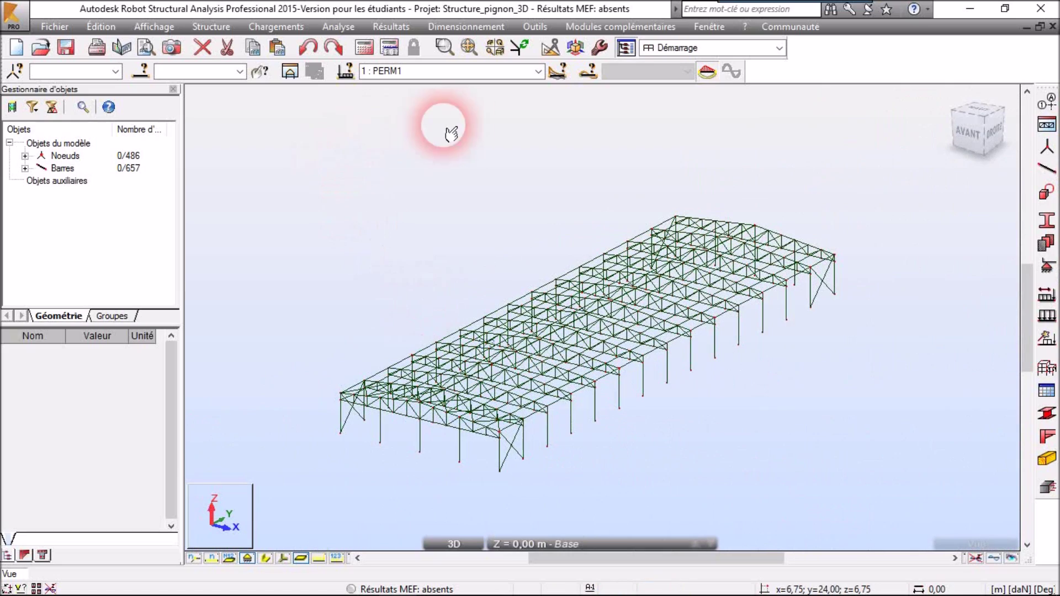
Select all bars with the CAE 60x4 section by attribute
left_click(144, 72)
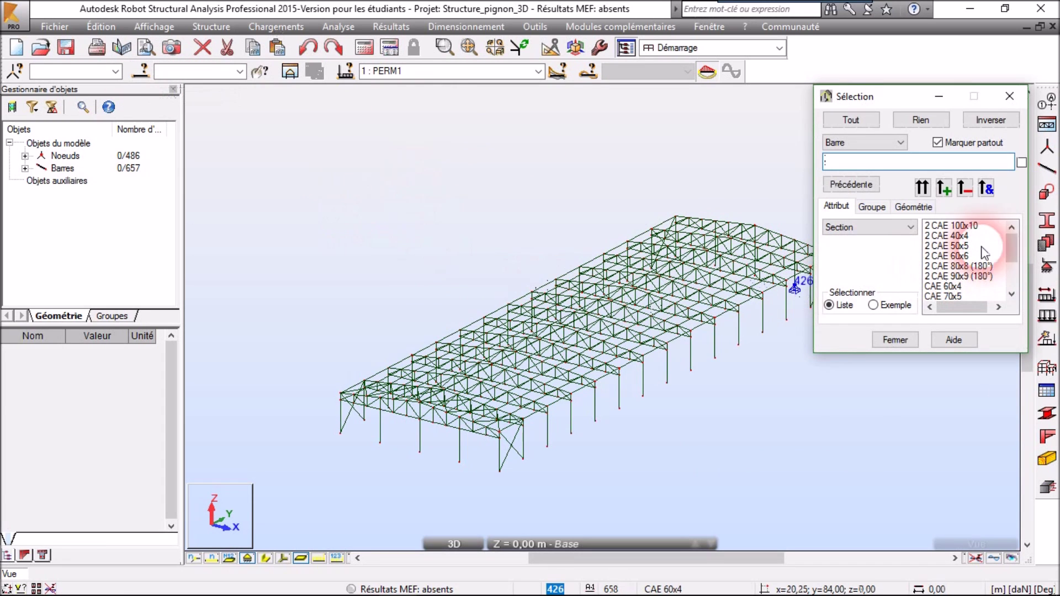
left_click_drag(1010, 271, 1012, 254)
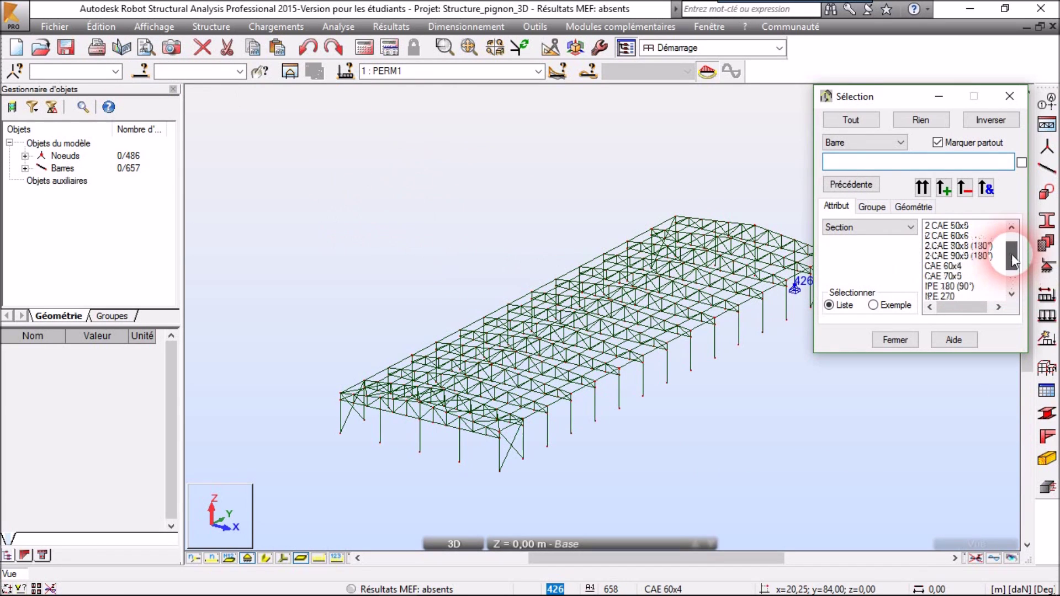
left_click(959, 266)
left_click(946, 189)
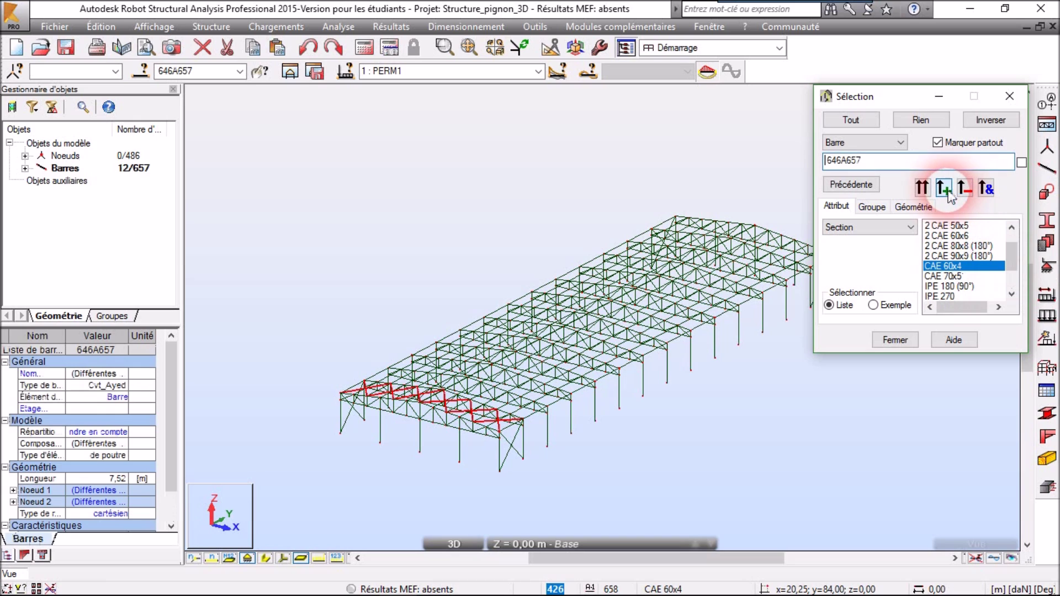
left_click(895, 340)
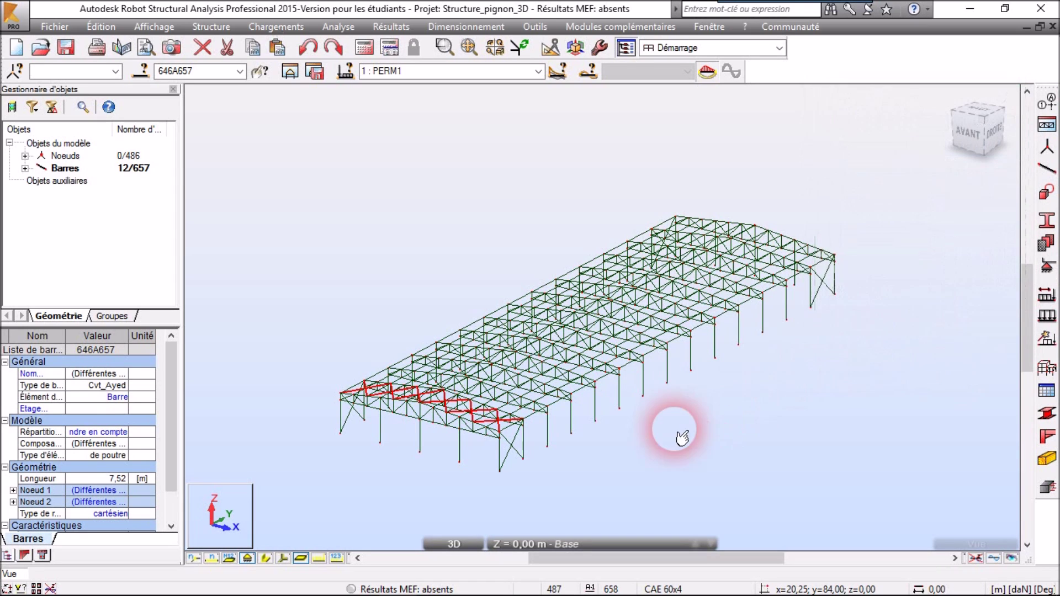
Define the selected CAE 60x4 bars as truss bars carrying axial forces only, with the tension-only or compression-only option disabled
scroll(773, 386, "down", 2)
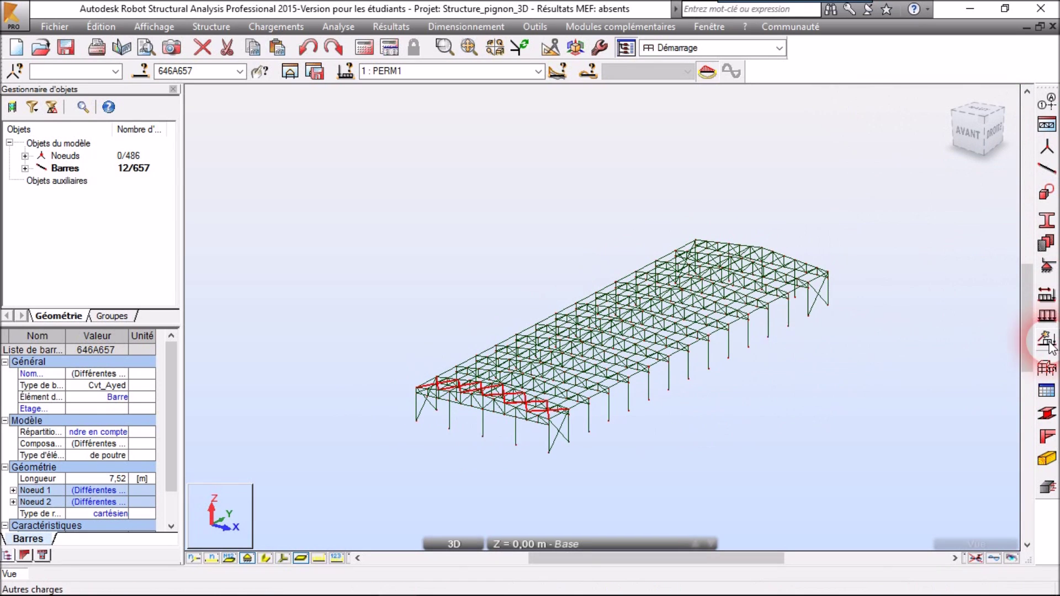
left_click(1048, 367)
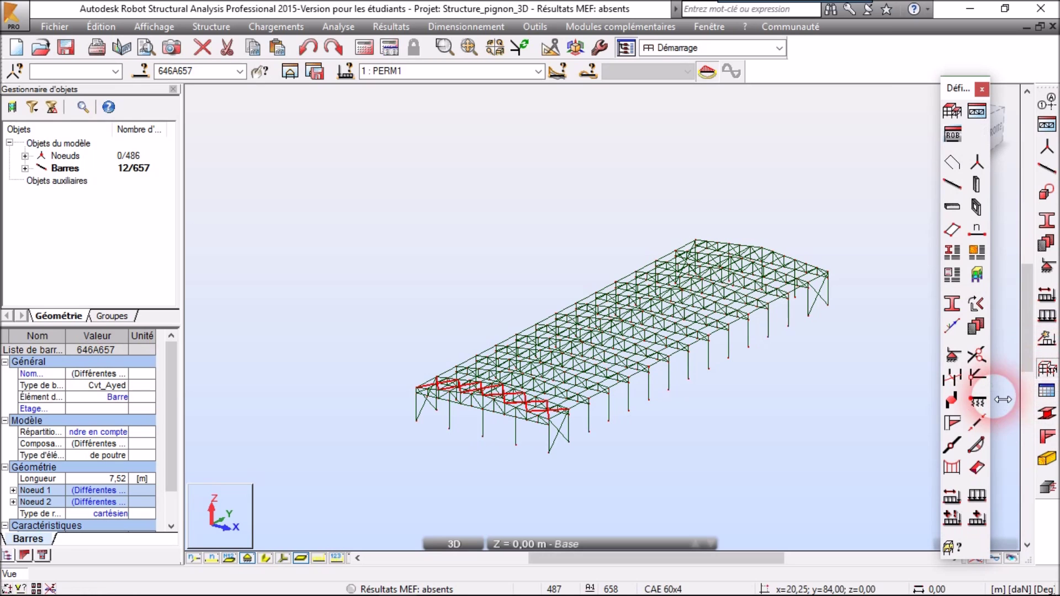
left_click(977, 423)
left_click(877, 304)
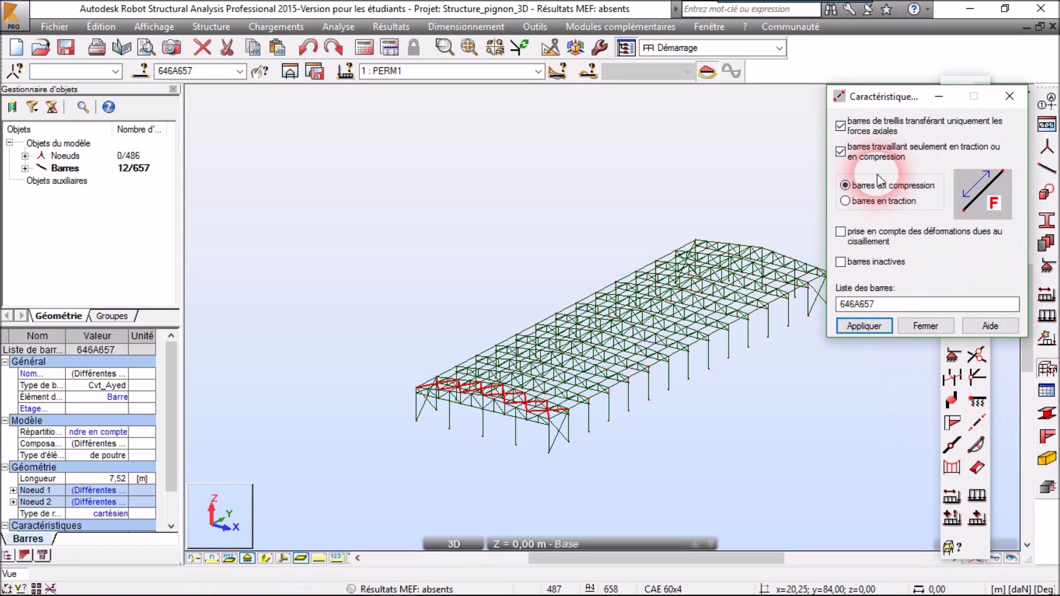
left_click(850, 152)
left_click(854, 331)
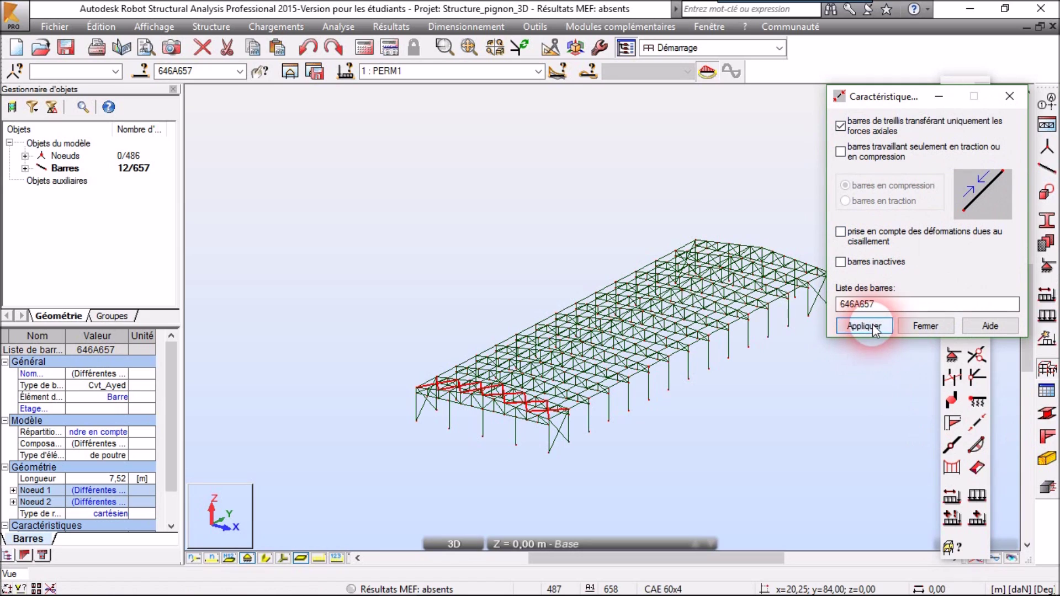
left_click(926, 326)
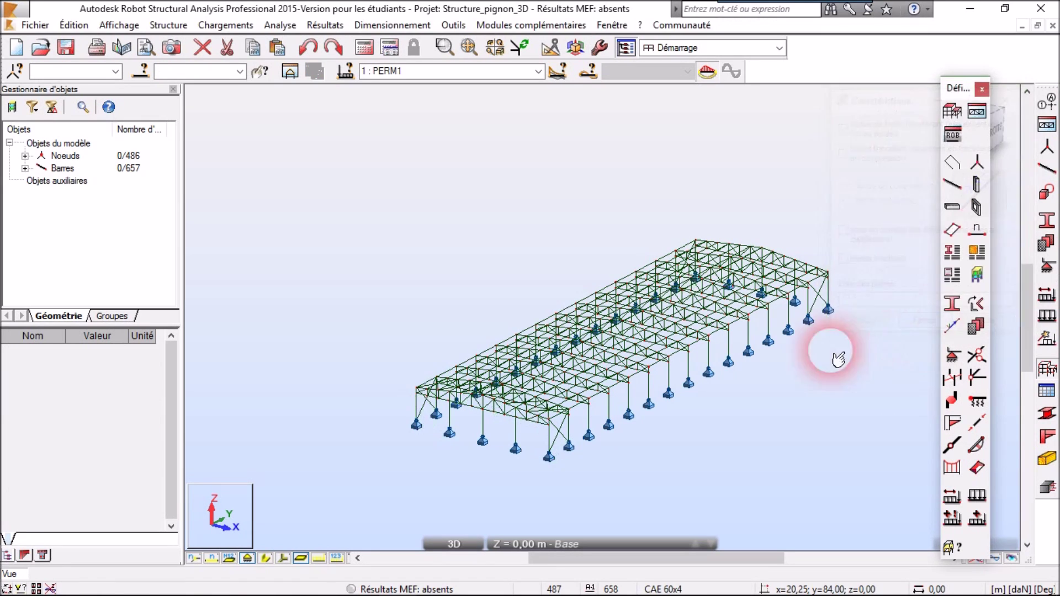
scroll(555, 423, "up", 5)
scroll(555, 411, "down", 6)
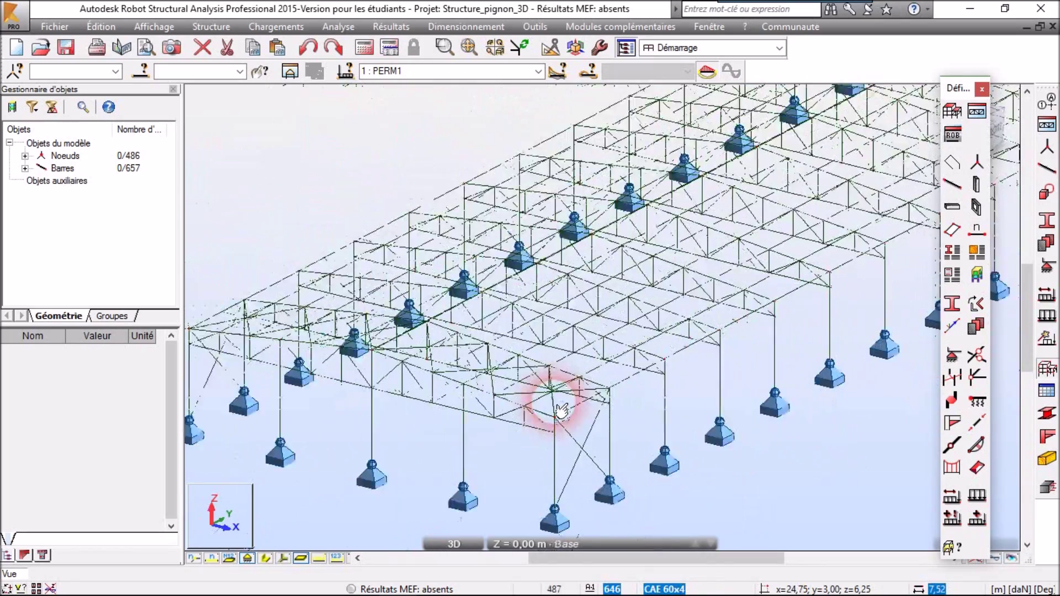
left_click(982, 89)
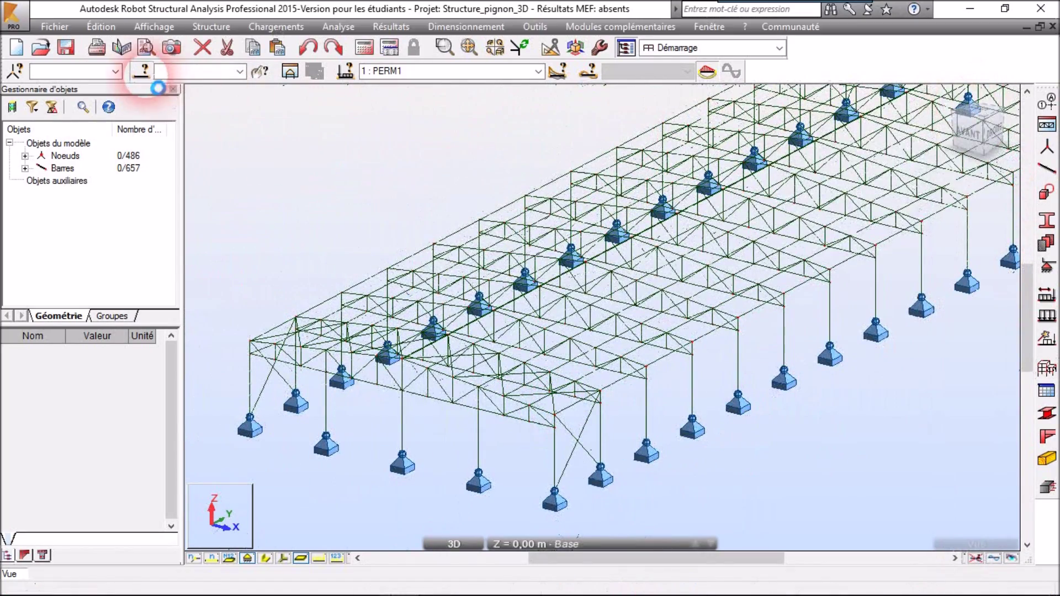
Reselect the CAE 60x4 roof bracing bars at the front gable
left_click(142, 71)
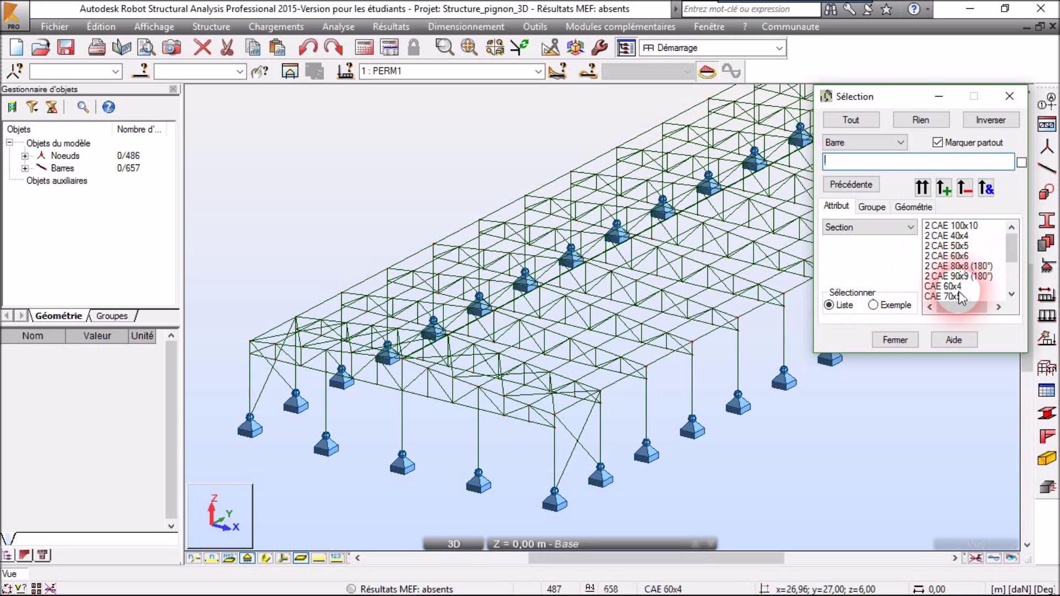
left_click(943, 188)
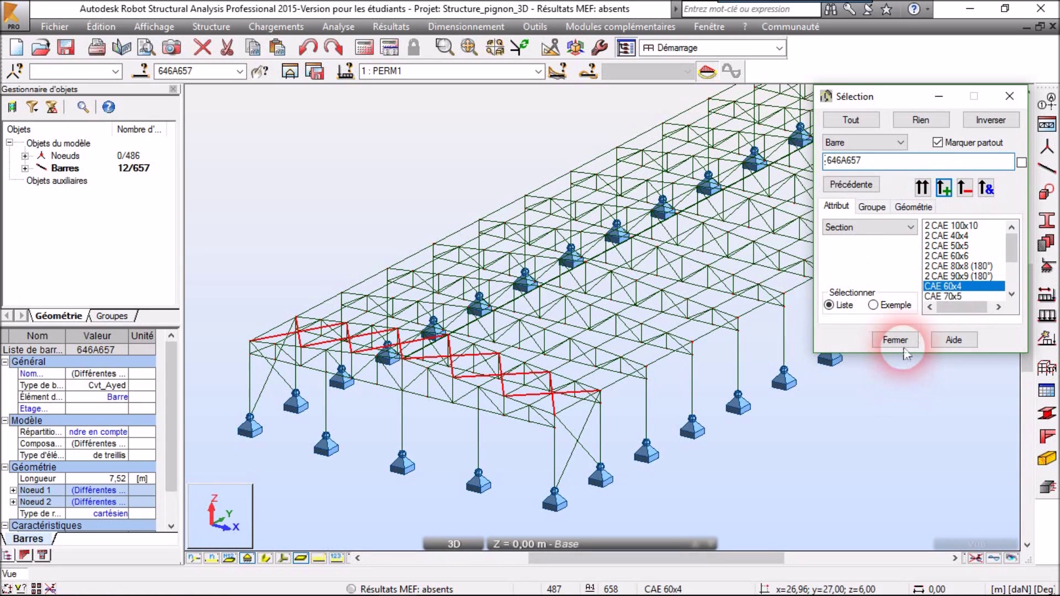
left_click(895, 340)
scroll(894, 417, "down", 5)
middle_click_drag(921, 442, 706, 420)
scroll(613, 419, "up", 4)
scroll(586, 417, "down", 2)
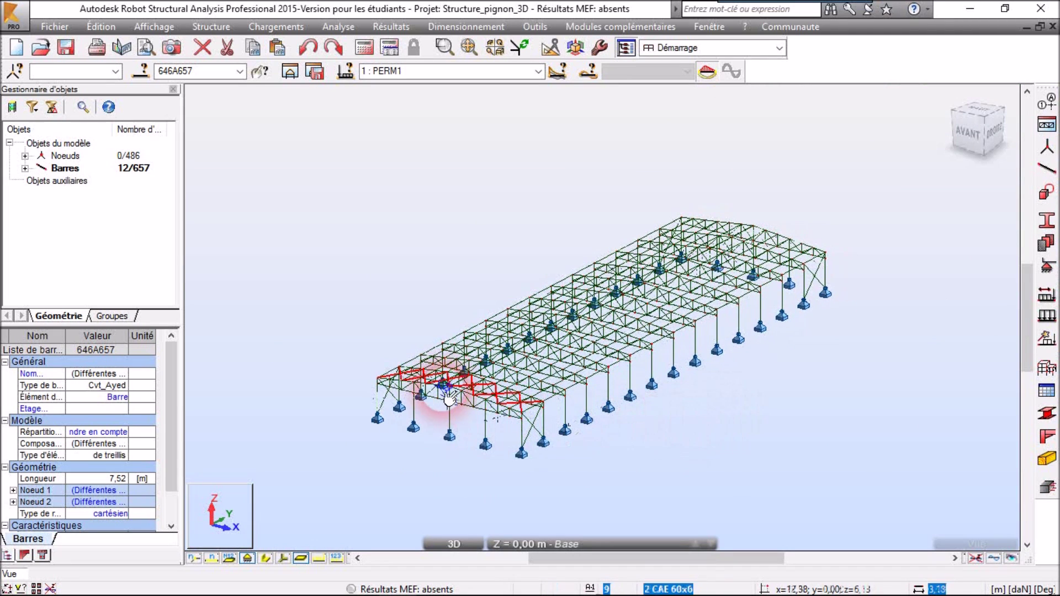
Mirror a copy of the selected bracing bars to the rear gable about the vertical XZ plane at position 42 m, then clear the selection
left_click(551, 47)
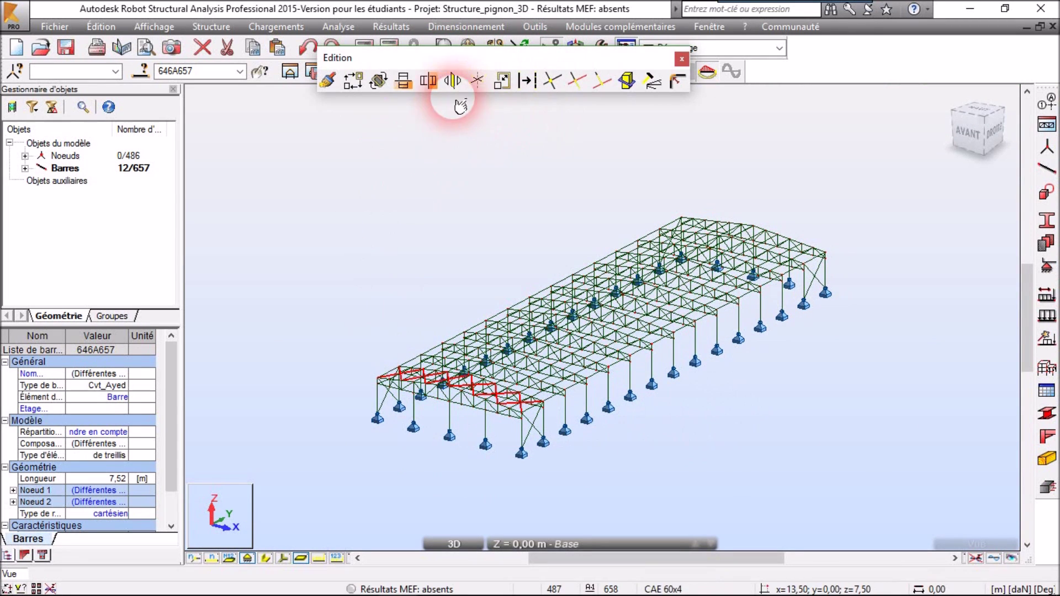
left_click(431, 82)
left_click(979, 135)
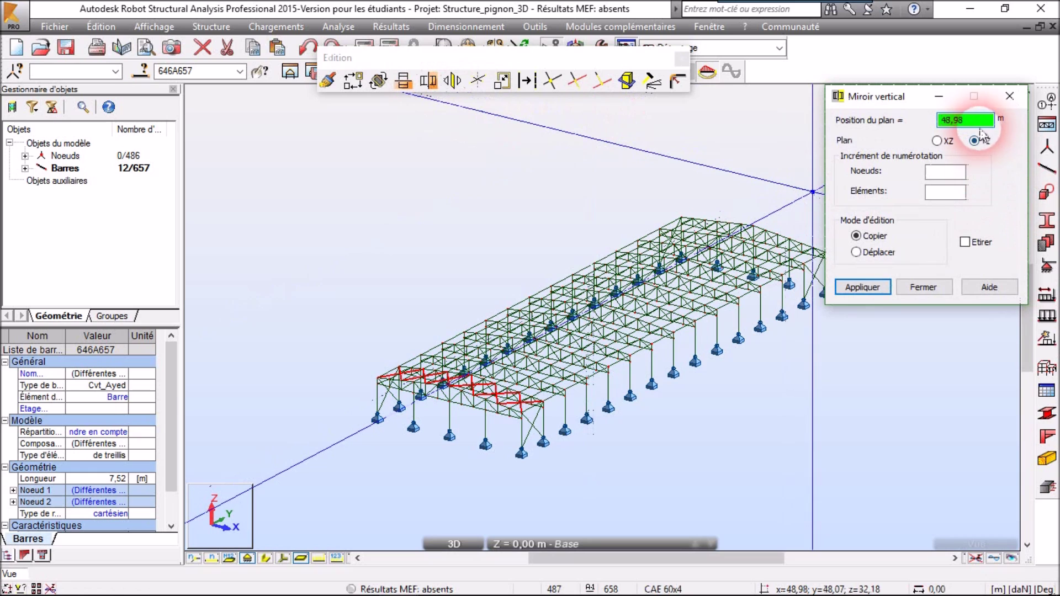
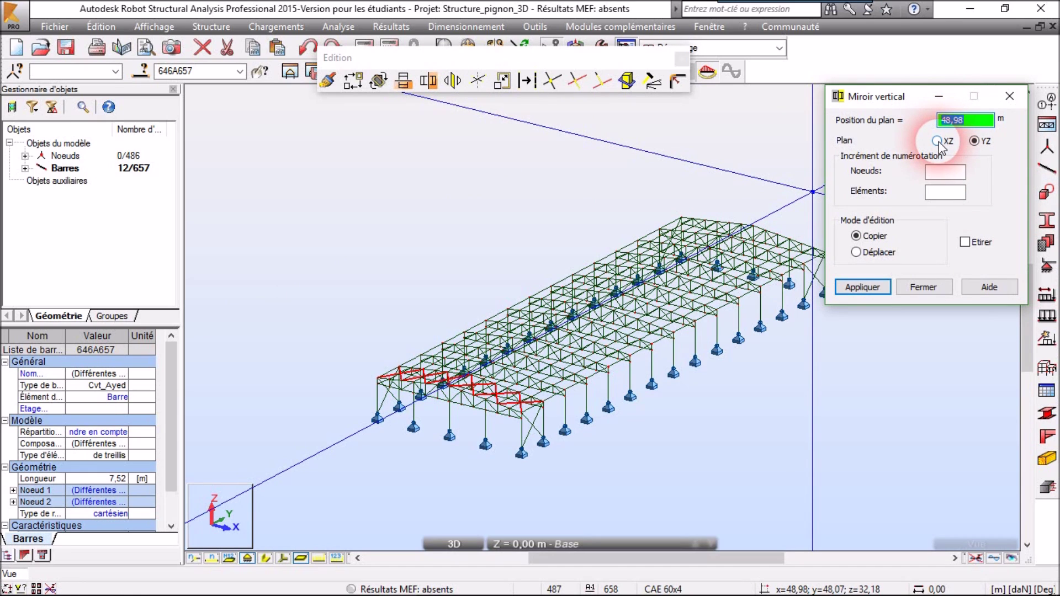
left_click(940, 122)
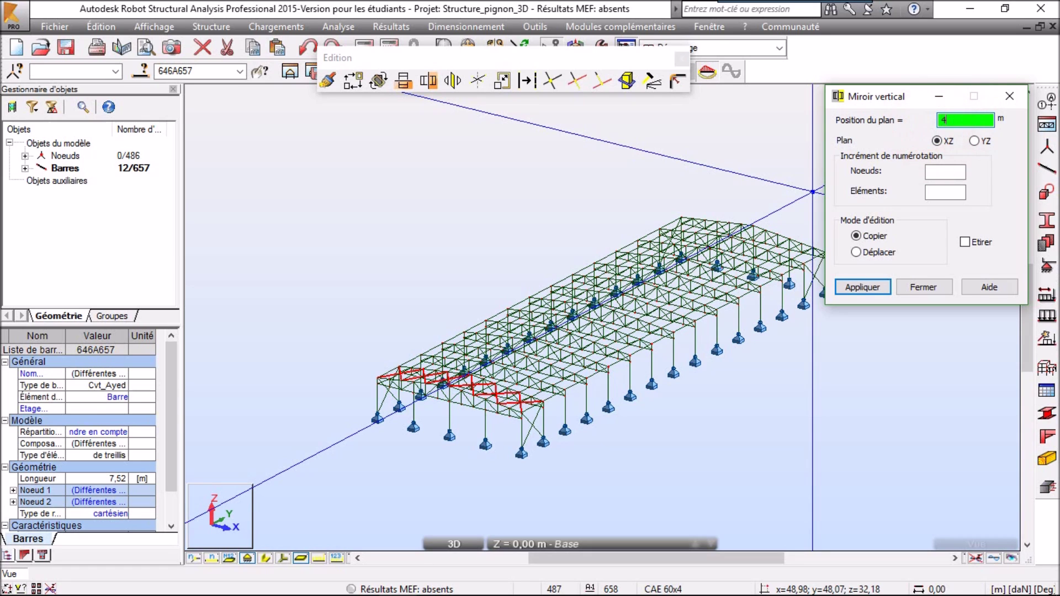
left_click(863, 288)
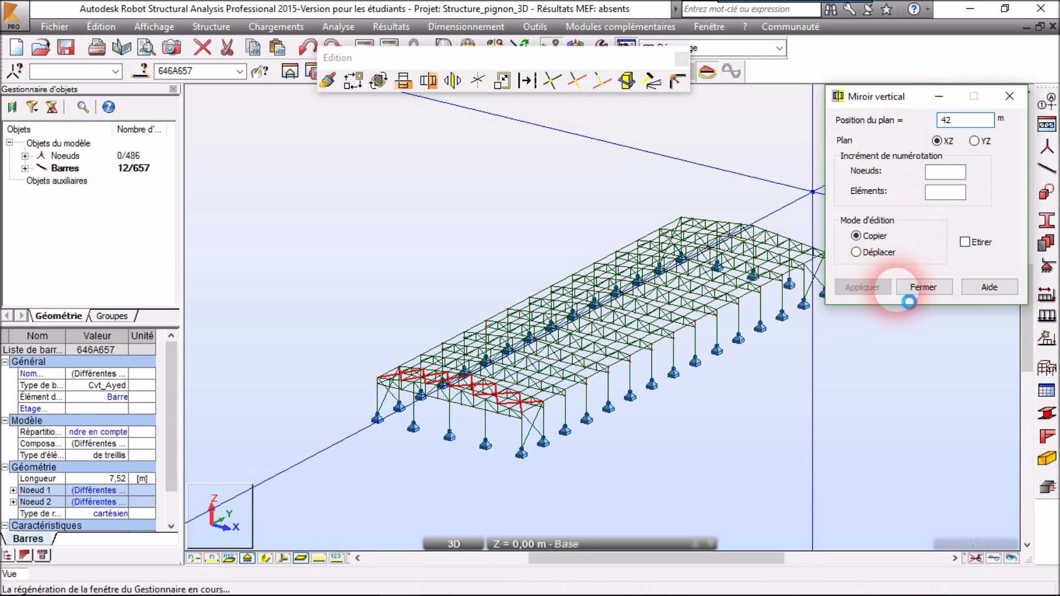
left_click(927, 289)
scroll(883, 313, "down", 2)
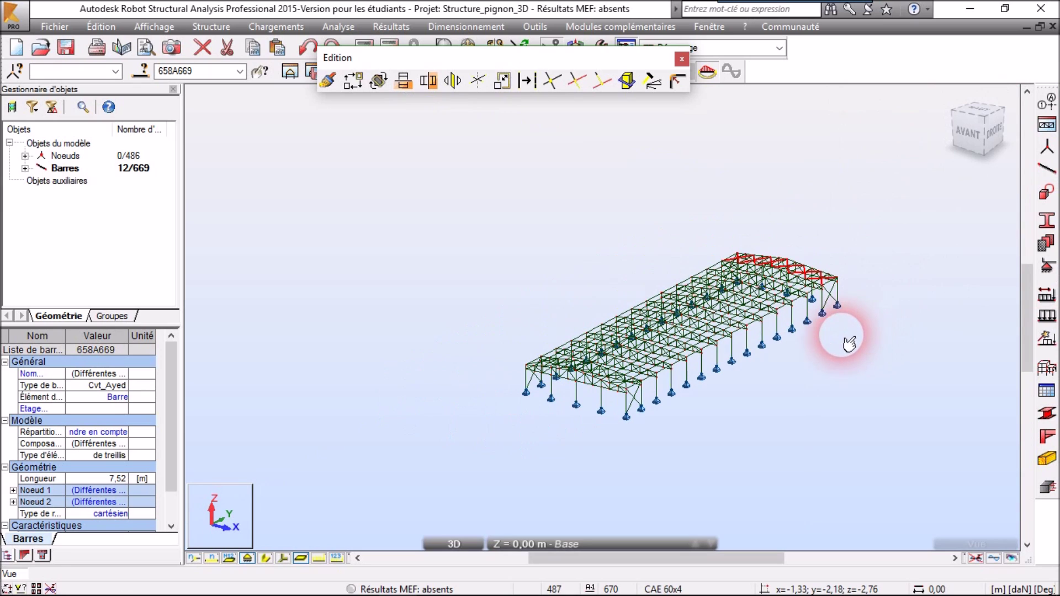
left_click(823, 430)
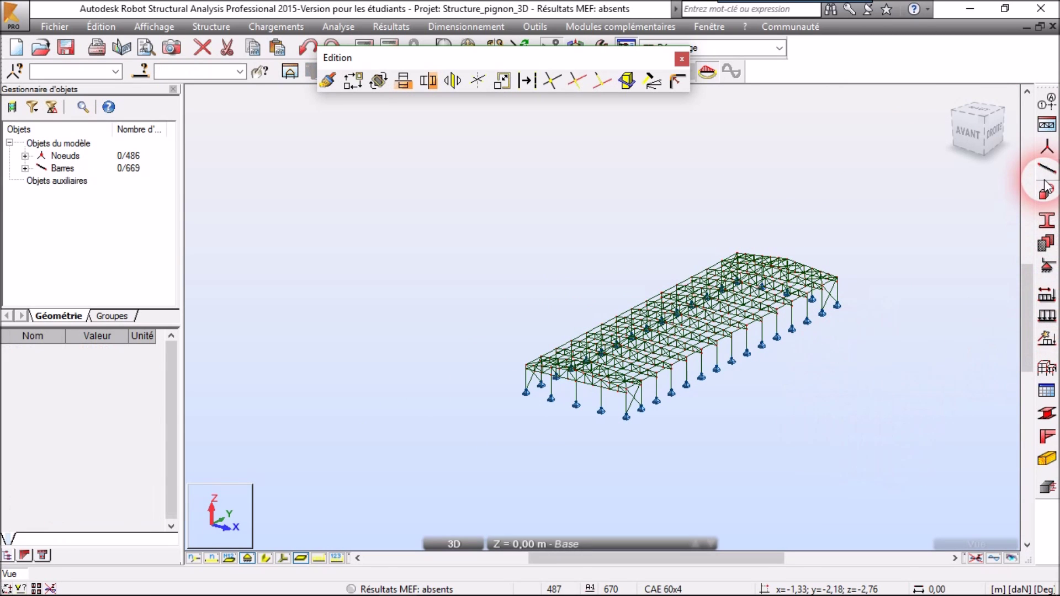
left_click(683, 59)
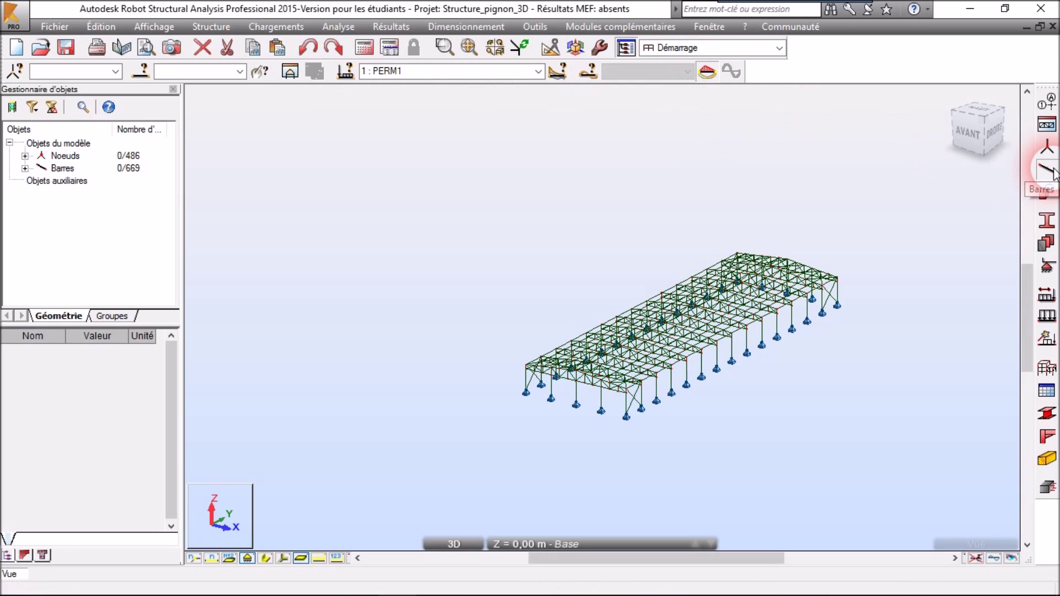
Start defining bars and add a standard CAE 50x5 section from the OTUA database, accepting modification of the existing profile
left_click(1053, 173)
left_click(986, 179)
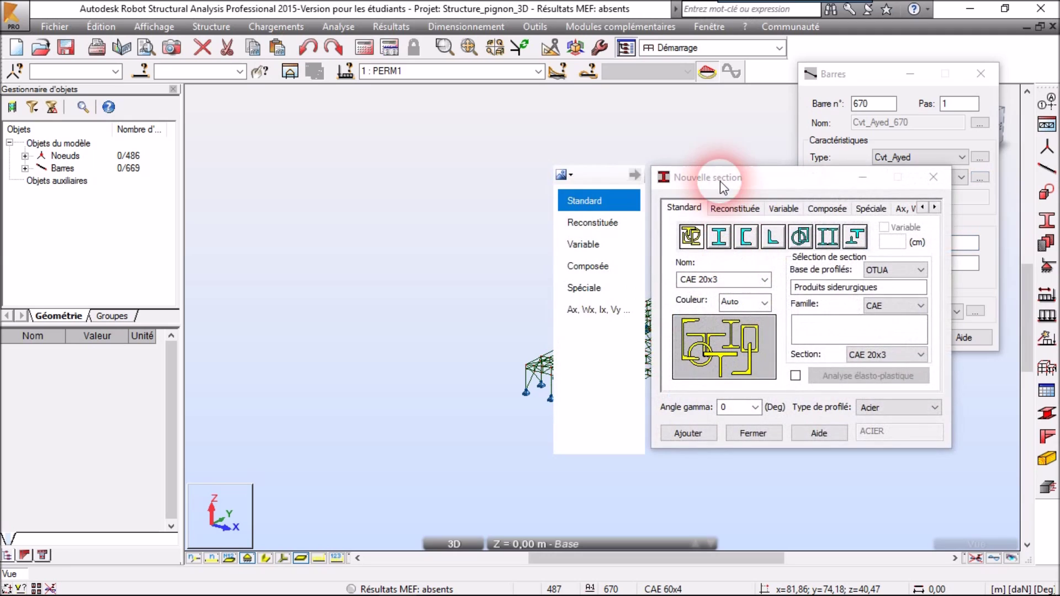
left_click_drag(720, 181, 610, 153)
left_click(764, 334)
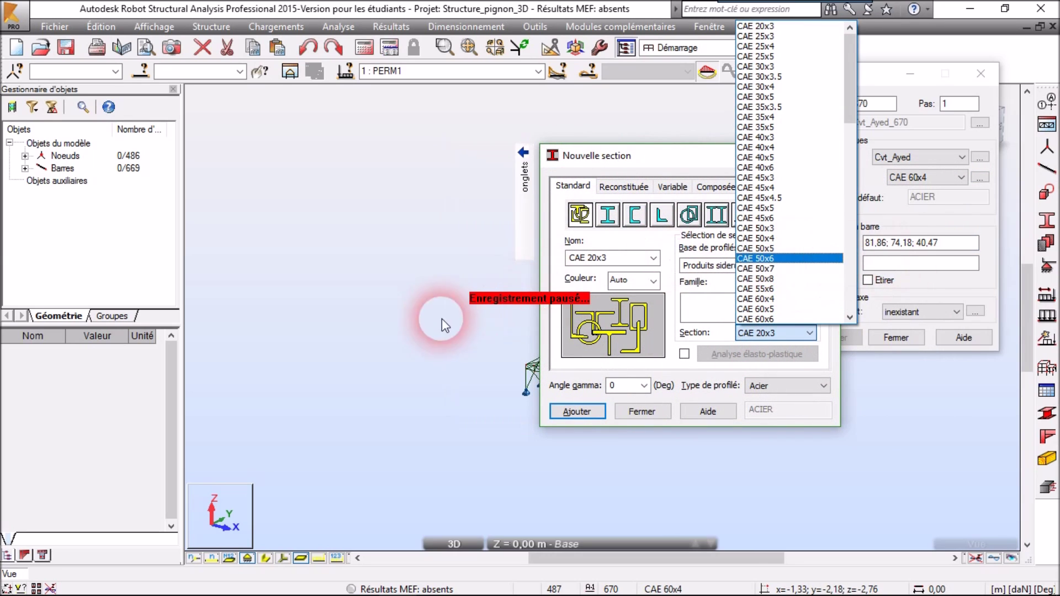
left_click(784, 238)
left_click(803, 333)
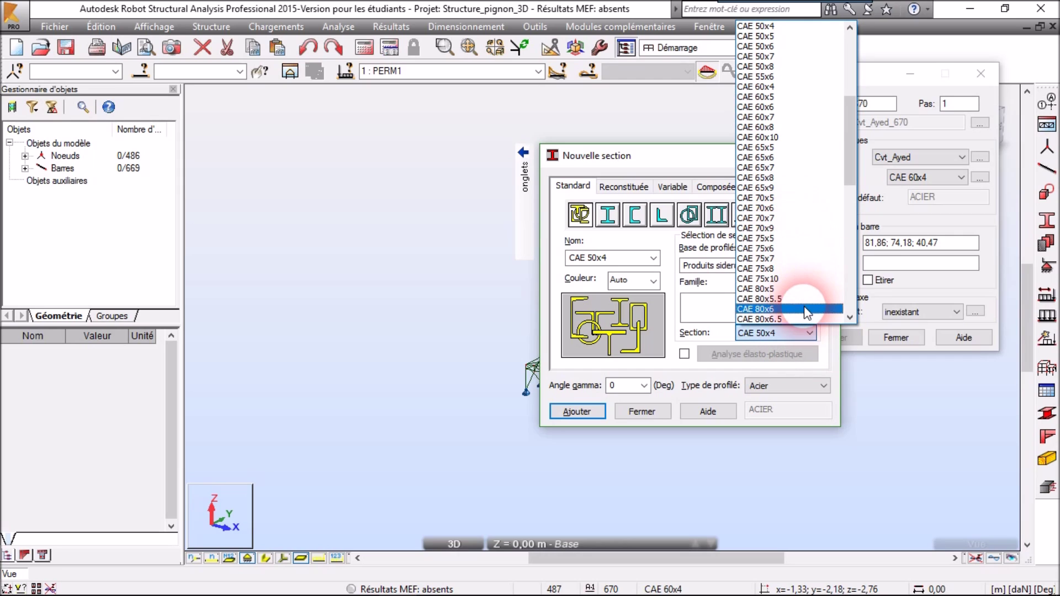
left_click(784, 37)
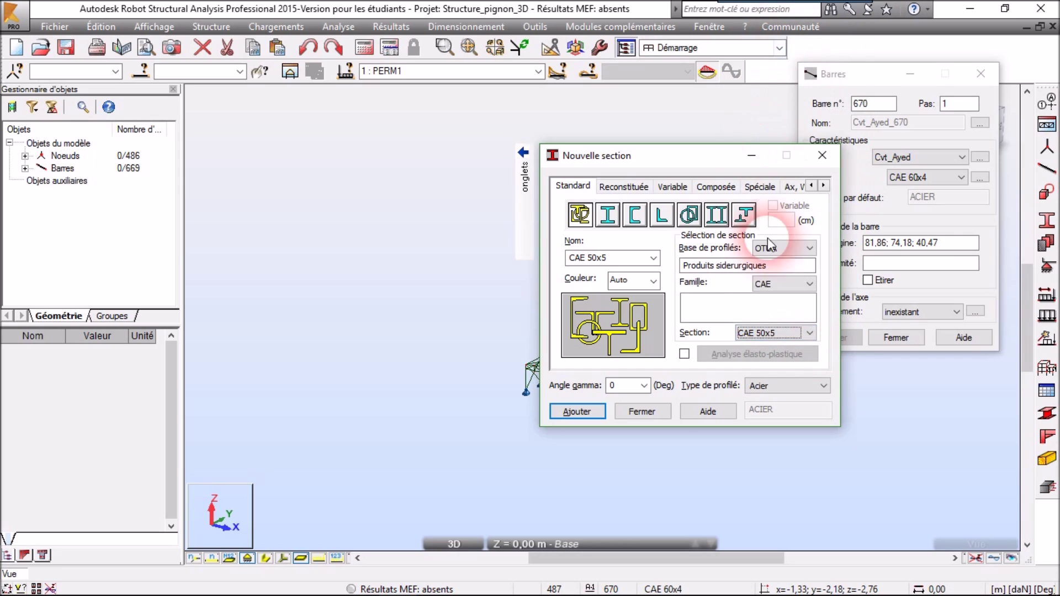
left_click(578, 411)
left_click(540, 338)
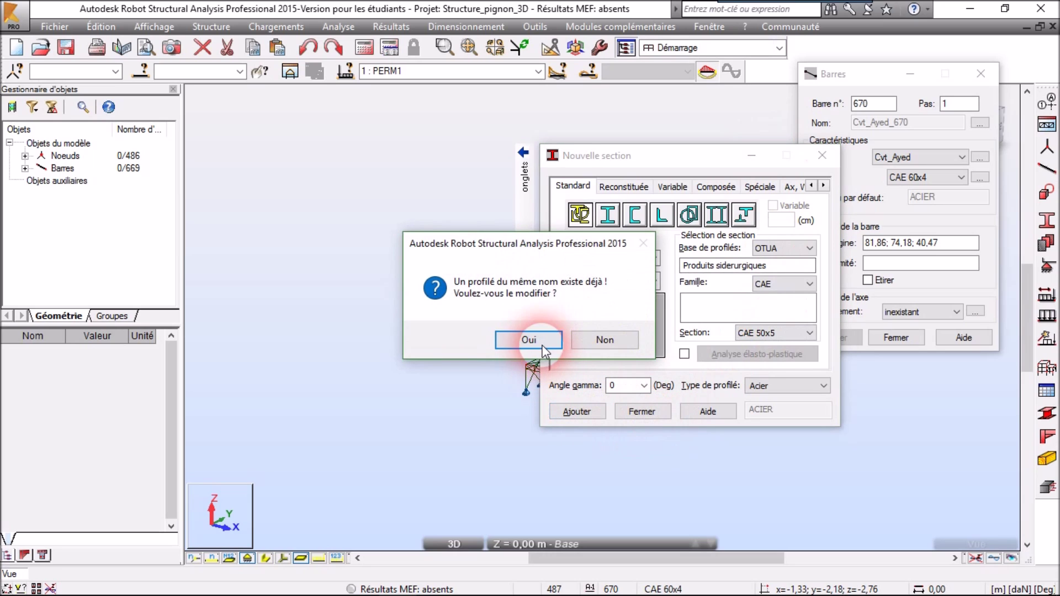
left_click(642, 411)
left_click(831, 338)
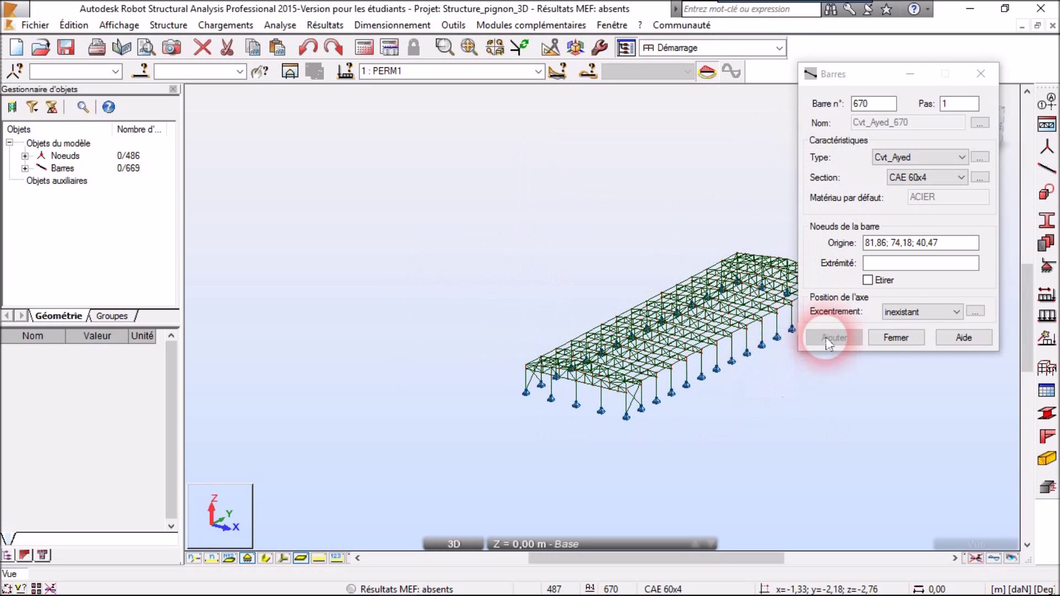
Set the section for the new Cvt_Ayed bars to 2 CAE 50x5
left_click(979, 177)
left_click(947, 178)
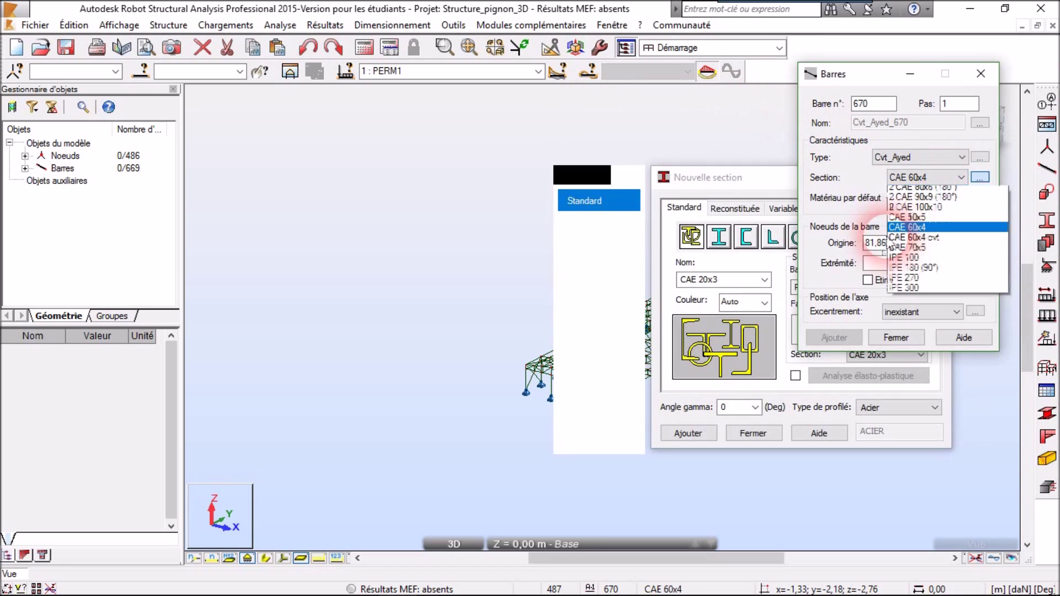
left_click(789, 174)
left_click(938, 177)
left_click(960, 177)
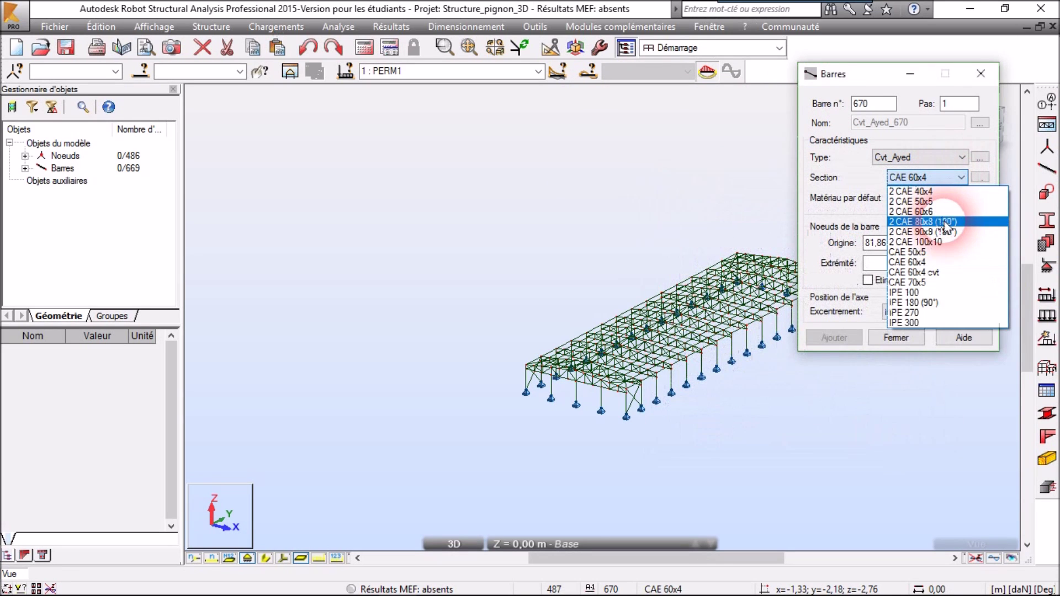
left_click(918, 272)
Draw a 2 CAE 50x5 bar from node 21 on the gable truss's upper chord to node 57 on the next truss's lower chord
left_click_drag(946, 244, 838, 257)
scroll(620, 415, "up", 10)
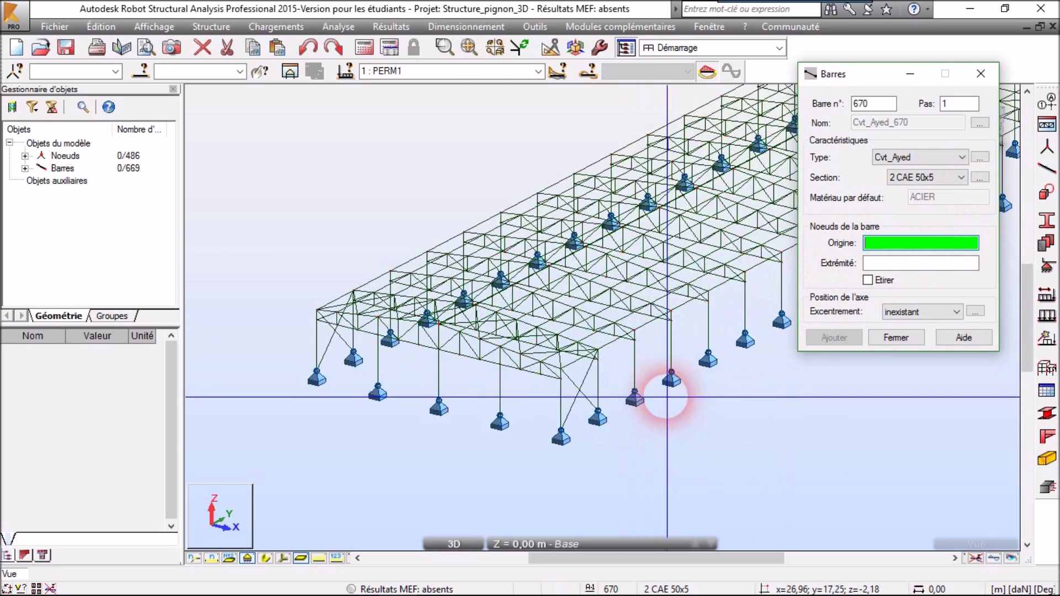
scroll(559, 353, "up", 8)
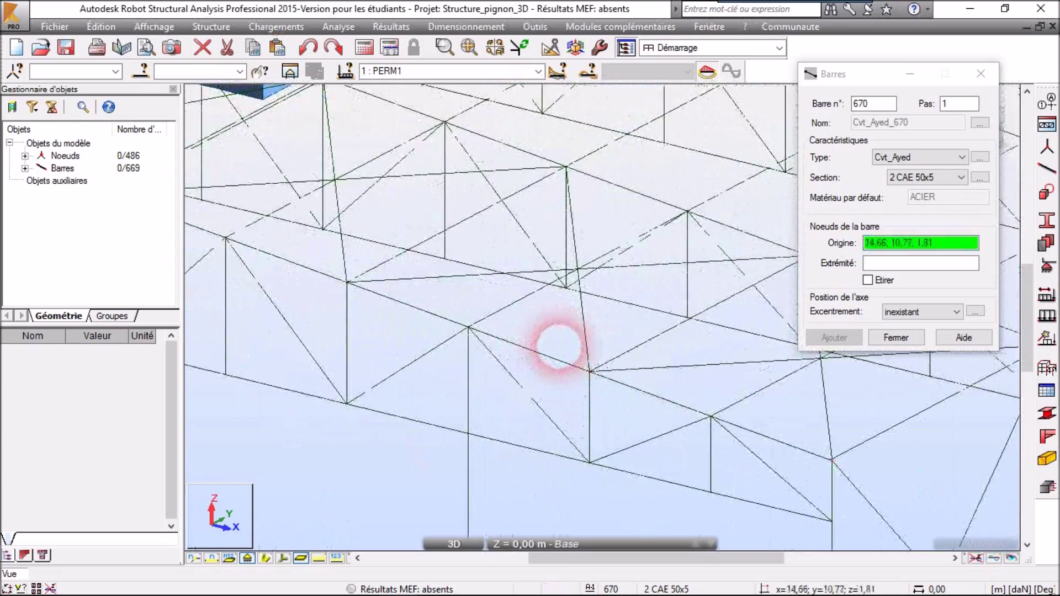
left_click(453, 315)
scroll(518, 352, "down", 7)
middle_click_drag(527, 443, 594, 433)
scroll(552, 342, "up", 5)
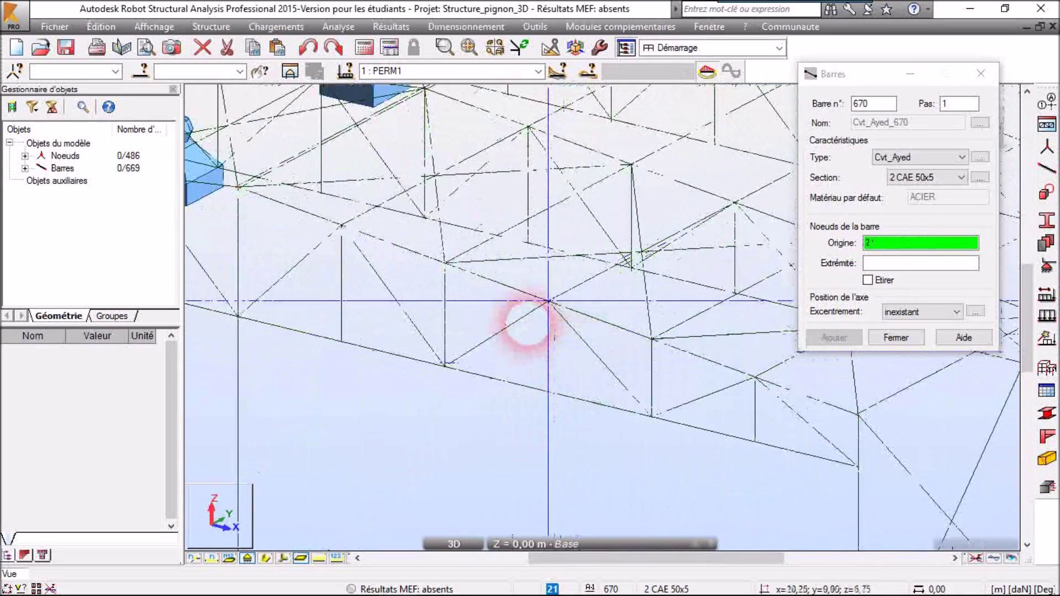
left_click(548, 301)
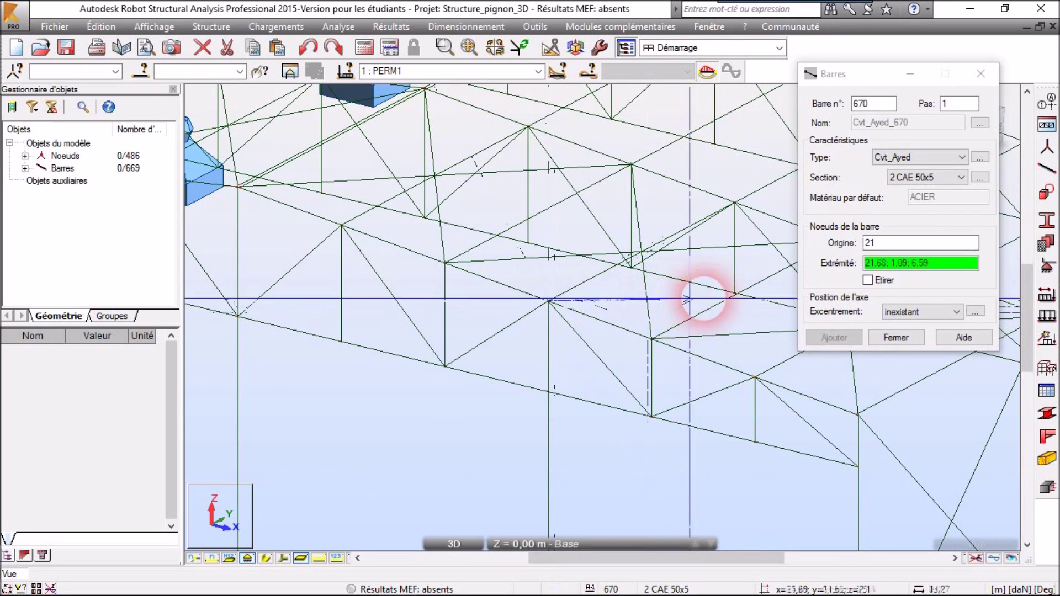
left_click(735, 293)
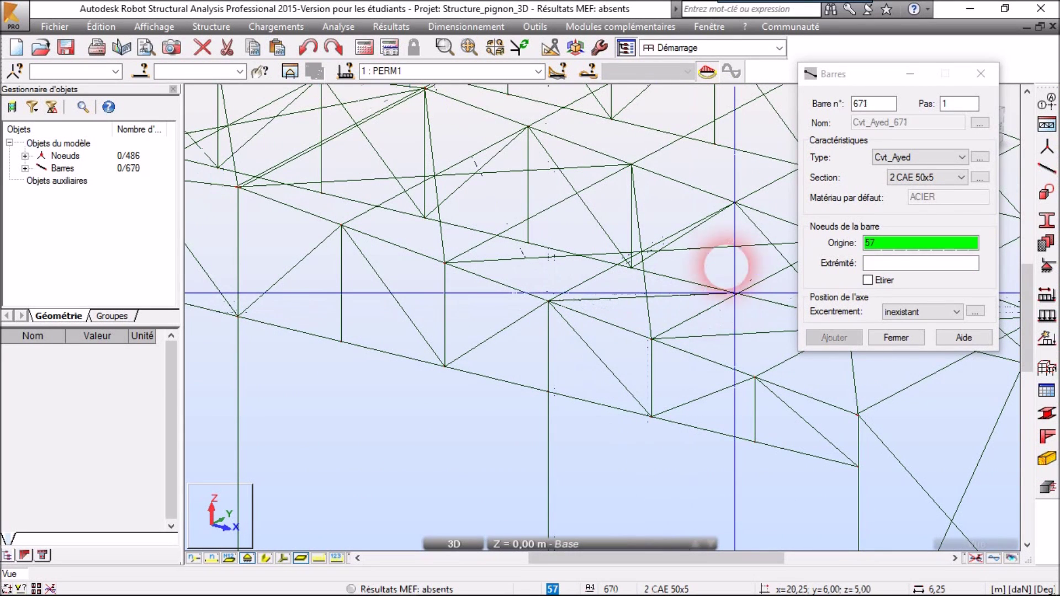
Draw 2 CAE 50x5 diagonals from node 52 to the gable truss's lower chord and from gable node 4 to node 36 on the next truss
left_click(735, 202)
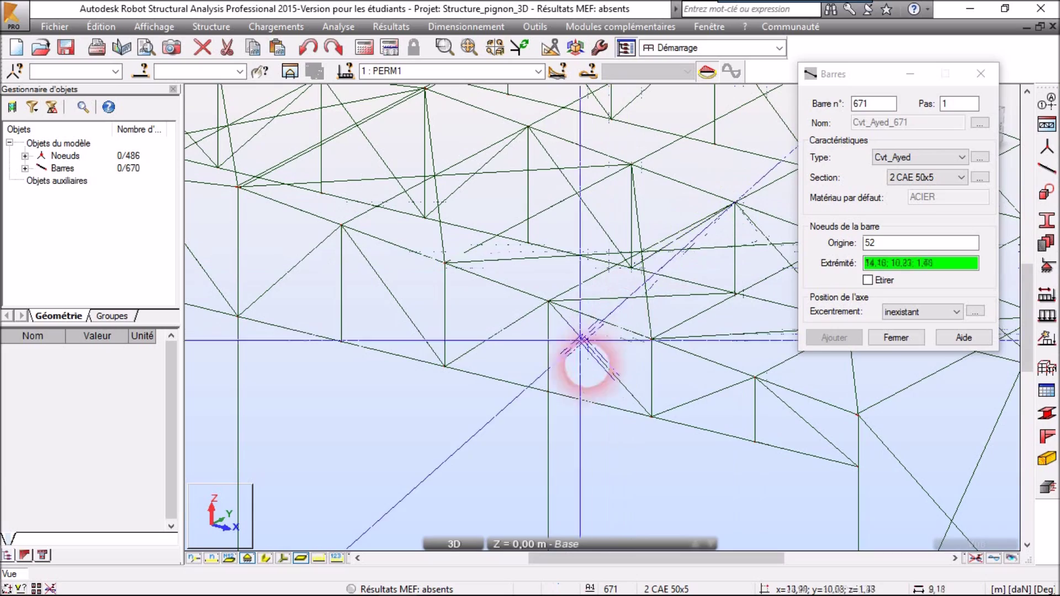
left_click(549, 392)
scroll(443, 433, "down", 2)
middle_click_drag(419, 433, 624, 440)
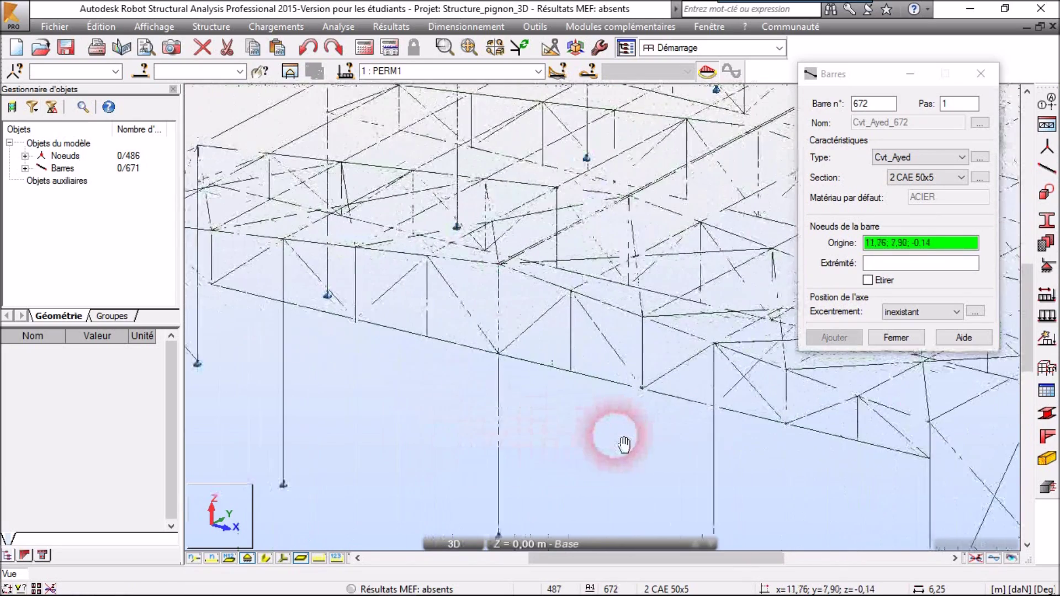
scroll(515, 412, "down", 1)
scroll(504, 366, "up", 4)
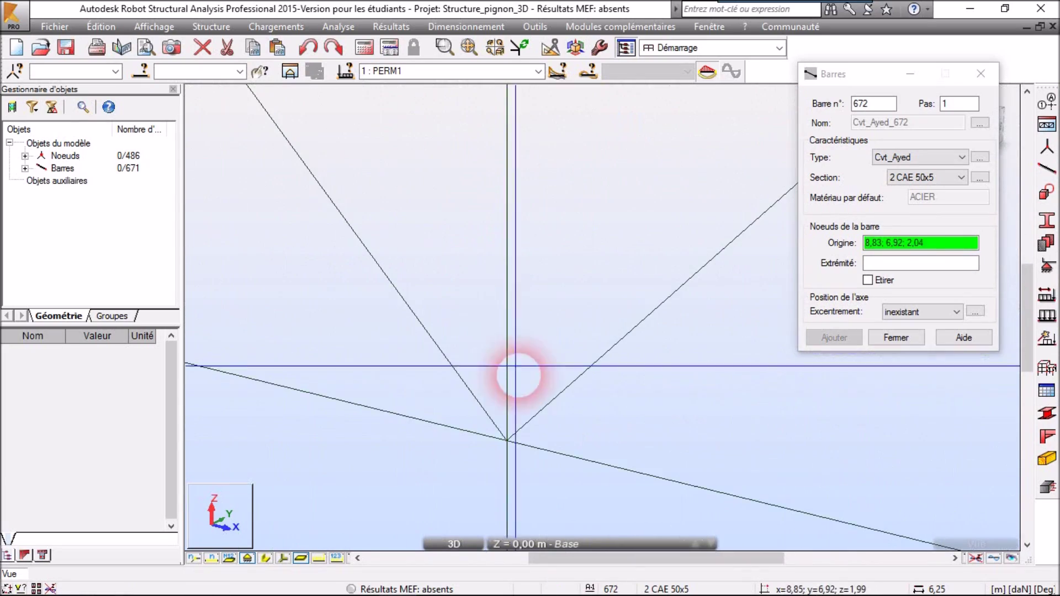
left_click(506, 439)
scroll(665, 172, "down", 5)
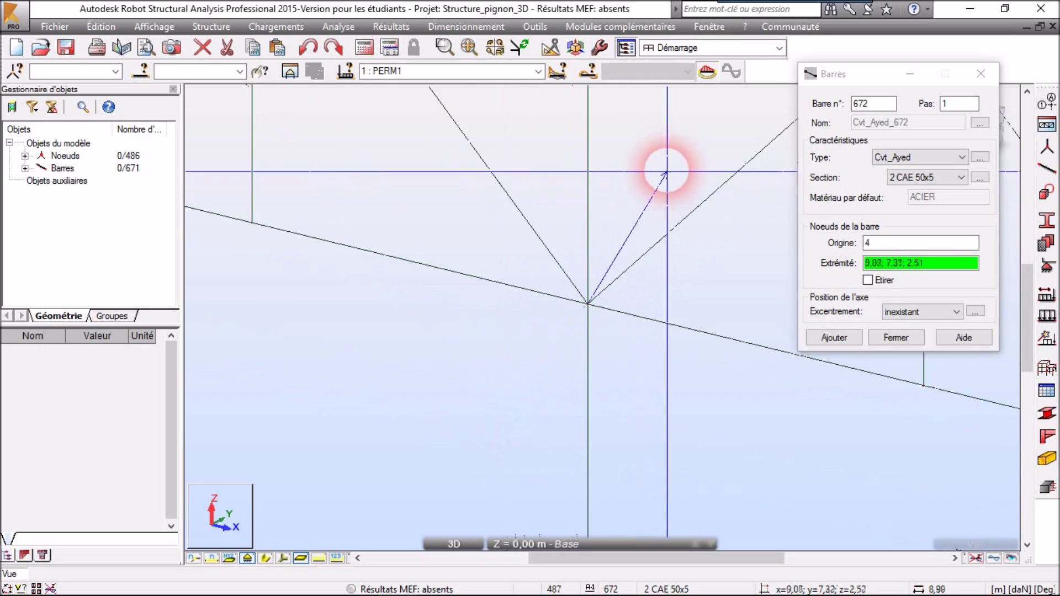
middle_click_drag(691, 137, 555, 403)
scroll(622, 283, "up", 5)
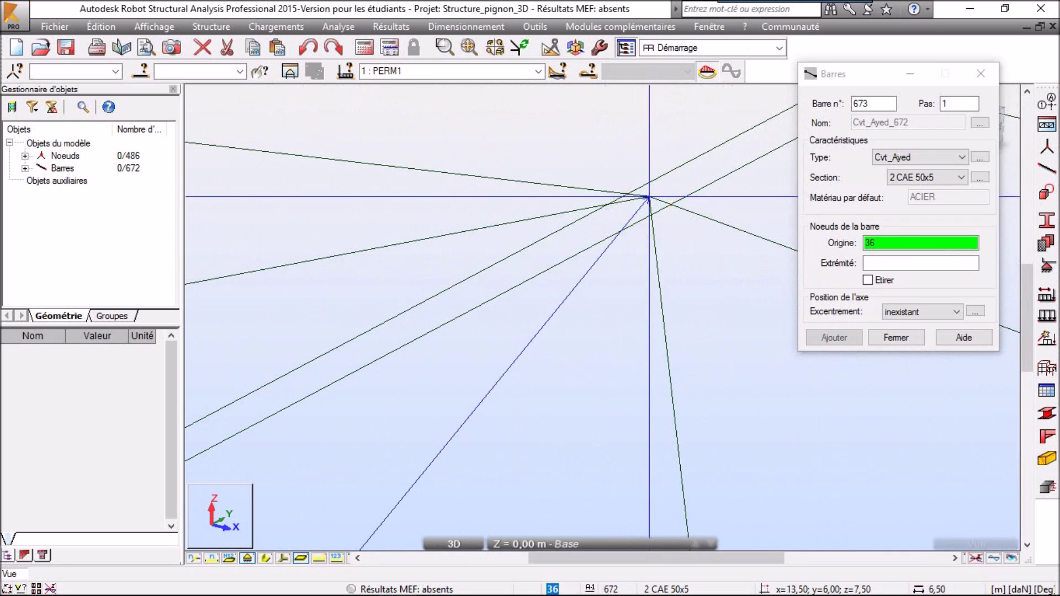
Draw a 2 CAE 50x5 bar from node 35 on the second truss's lower chord to node 433 at the gable truss's apex
scroll(632, 291, "down", 4)
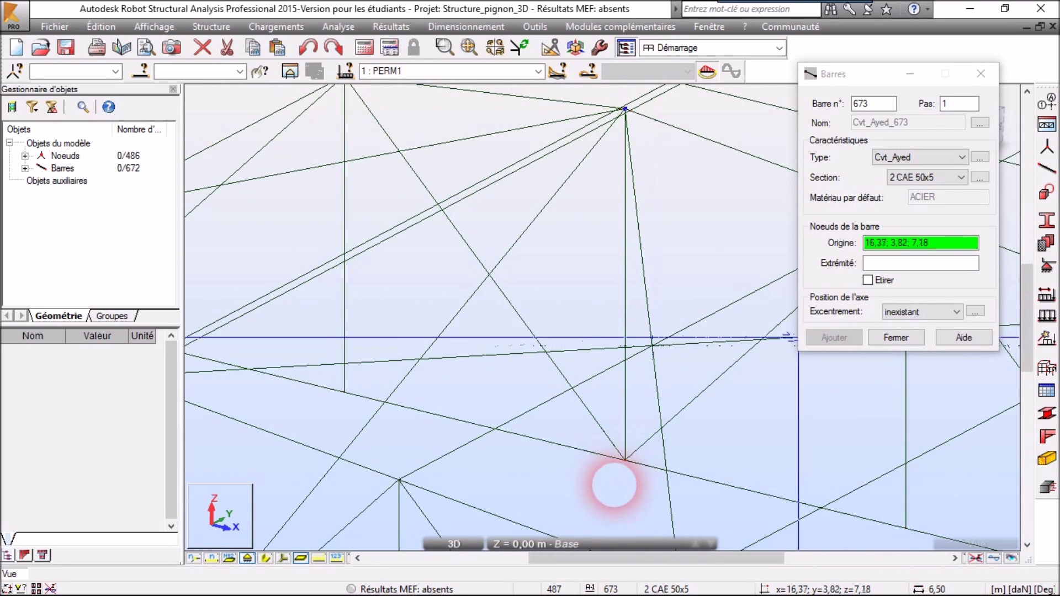
middle_click_drag(615, 485, 615, 393)
scroll(618, 373, "up", 3)
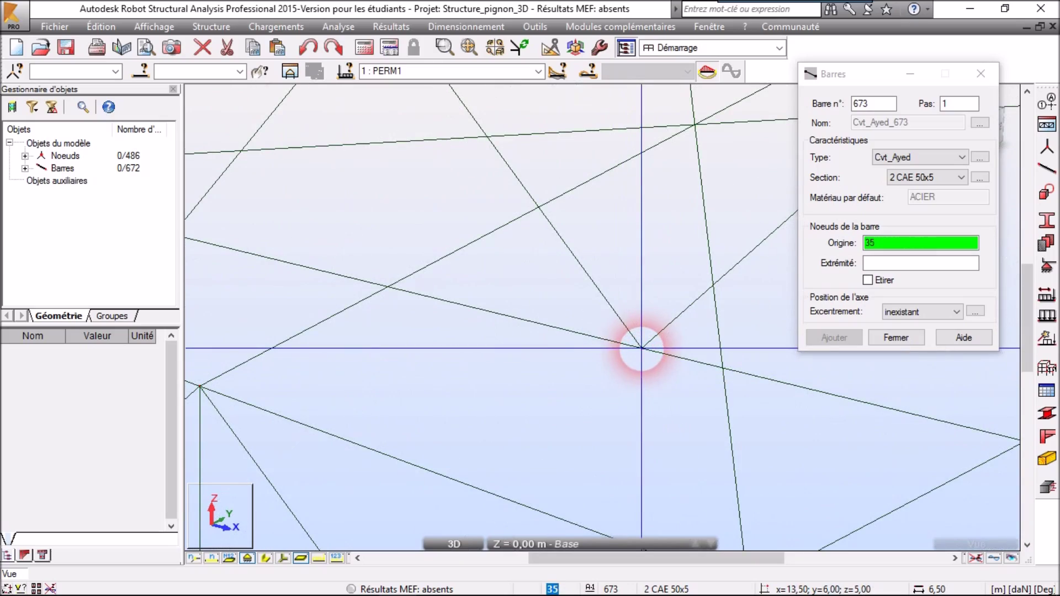
scroll(464, 386, "down", 6)
middle_click_drag(370, 413, 432, 411)
scroll(558, 407, "up", 3)
scroll(456, 310, "up", 4)
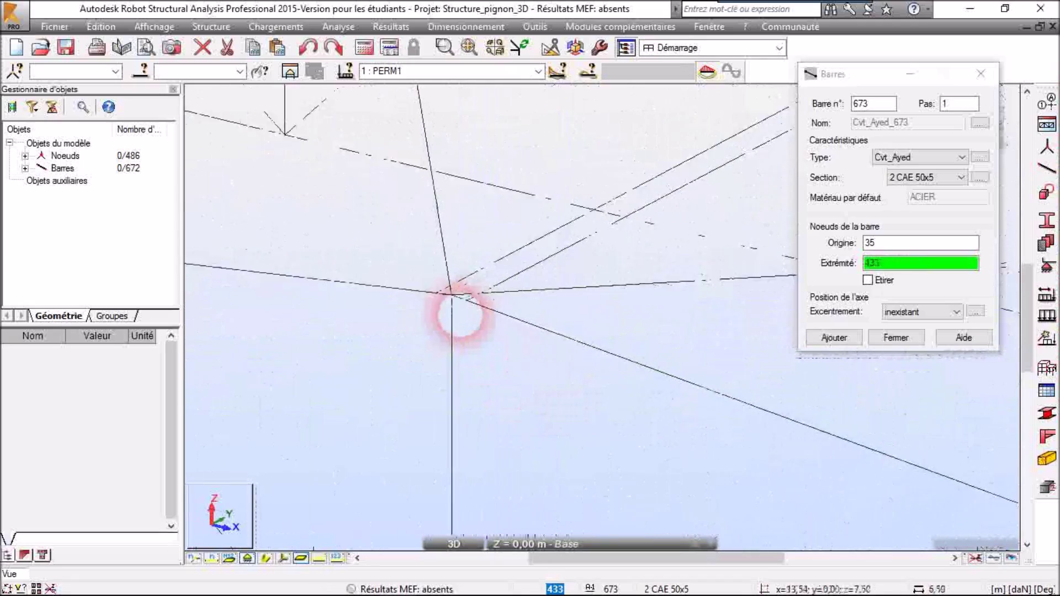
Draw a 2 CAE 50x5 bar from node 8 on the gable truss's lower chord to node 39 on the next truss's upper chord
scroll(426, 329, "down", 5)
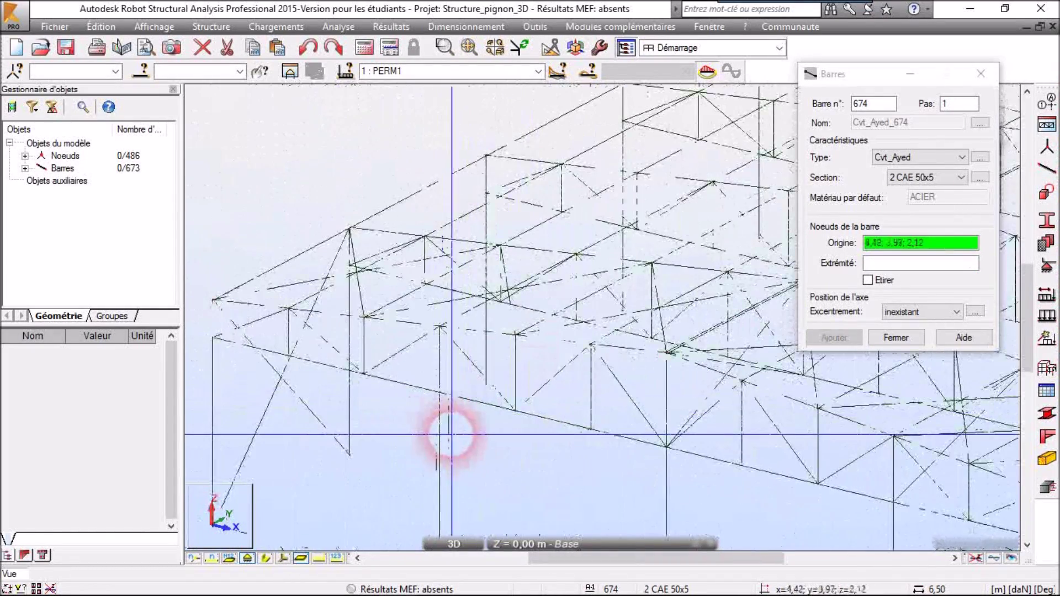
scroll(475, 436, "up", 4)
scroll(488, 433, "up", 4)
scroll(547, 417, "down", 8)
middle_click_drag(599, 459, 573, 389)
scroll(544, 343, "up", 8)
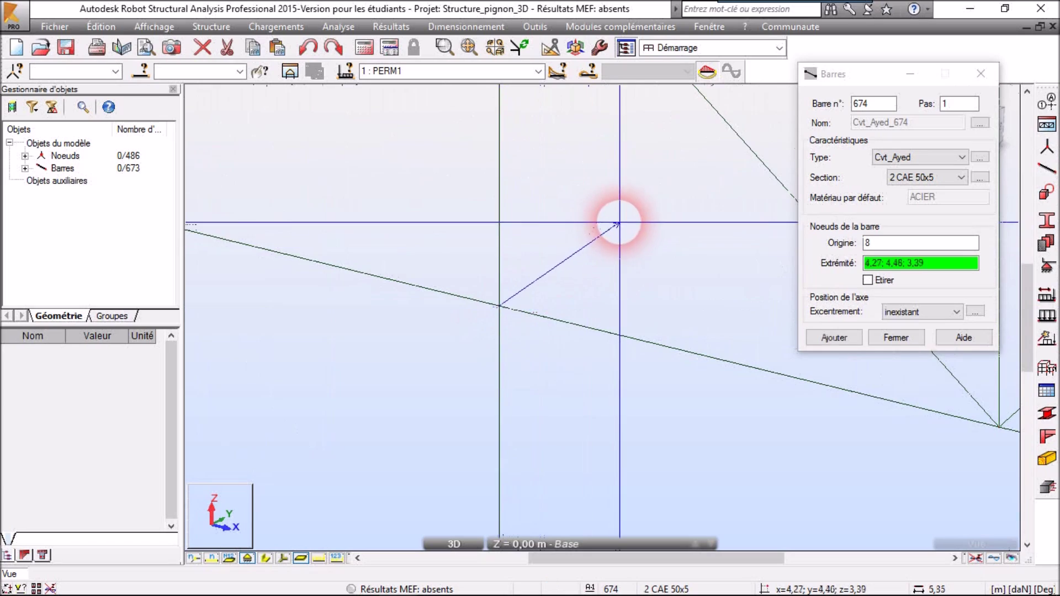
scroll(620, 223, "down", 5)
middle_click_drag(654, 185, 595, 407)
scroll(718, 291, "up", 3)
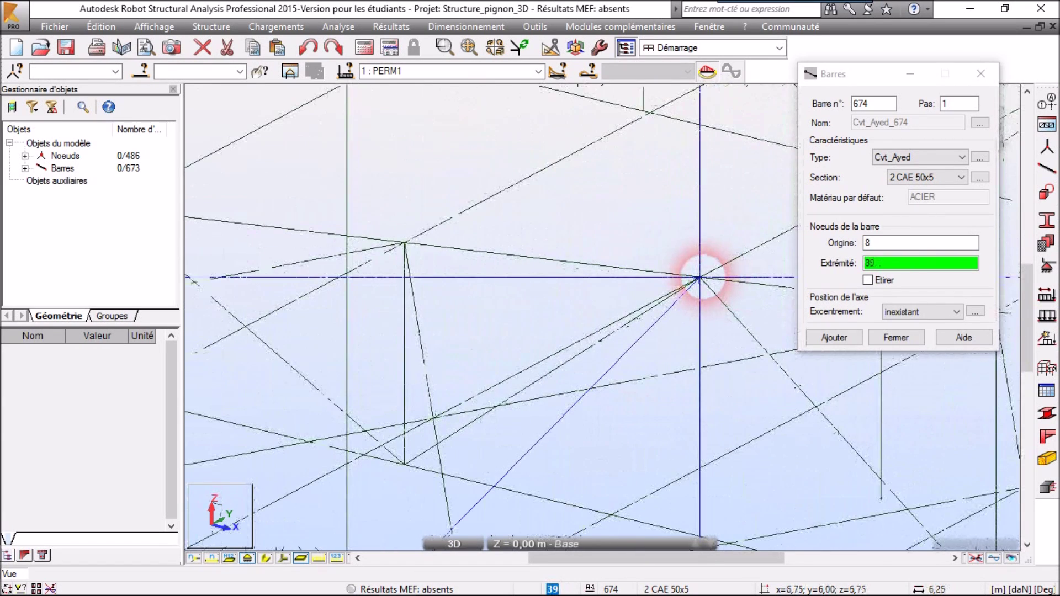
left_click(698, 277)
Draw a 2 CAE 50x5 bar from node 44 on the second truss's lower chord to gable node 13, then finish defining bars
middle_click_drag(644, 371, 670, 225)
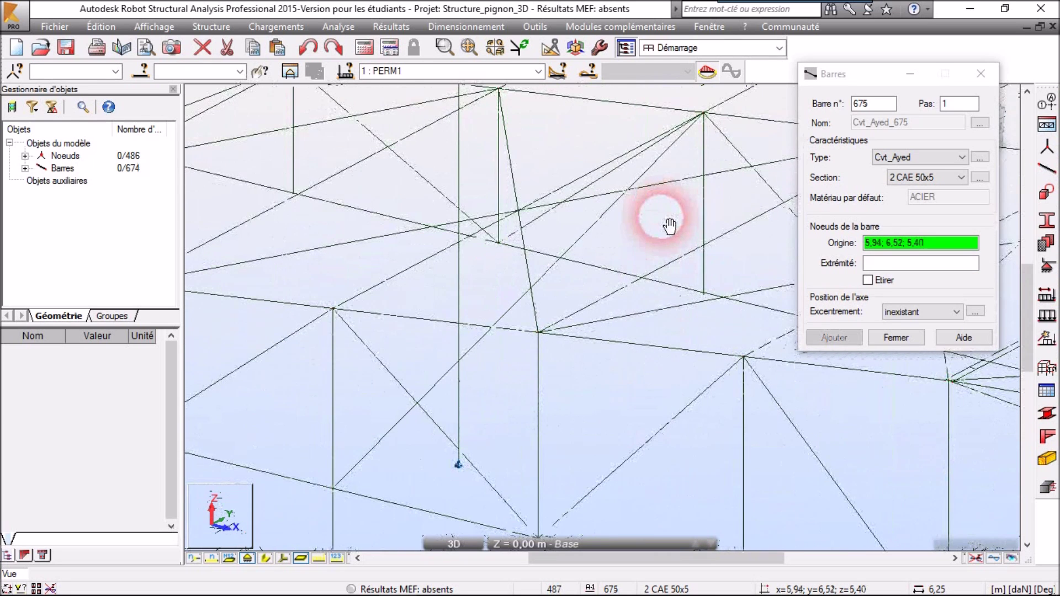
left_click(703, 292)
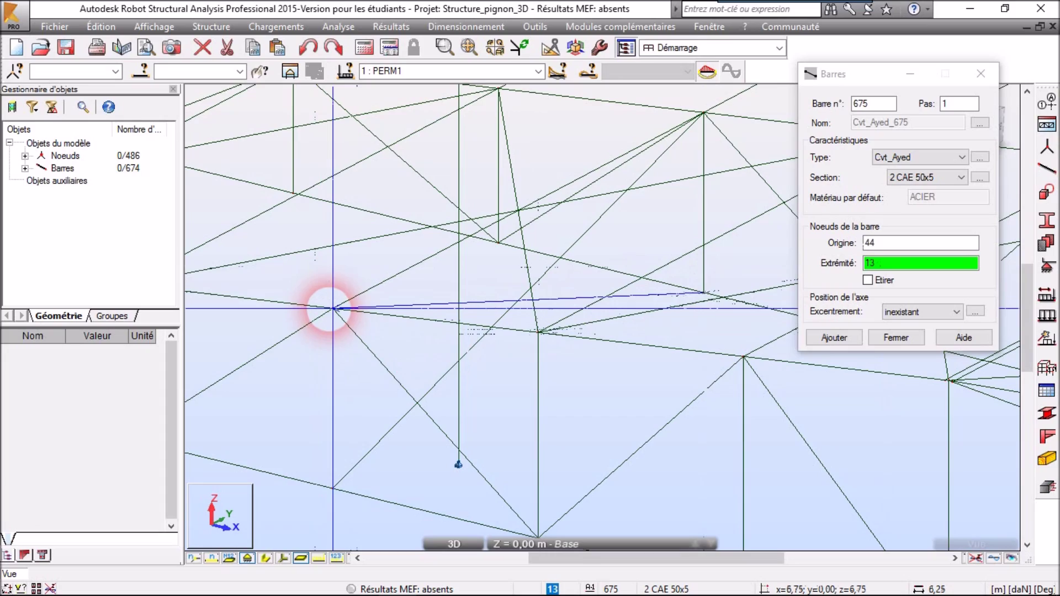
left_click(332, 308)
scroll(390, 462, "down", 5)
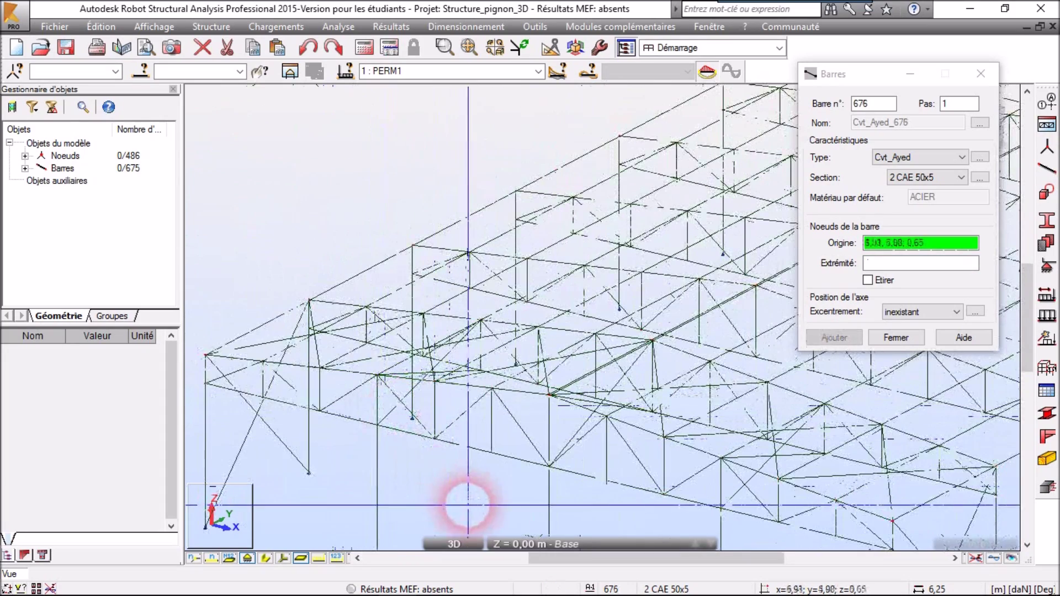
left_click(896, 338)
Select the new Cvt_Ayed diagonal bars, 670 to 675, by their CAE 50x5 section attribute
scroll(607, 436, "down", 5)
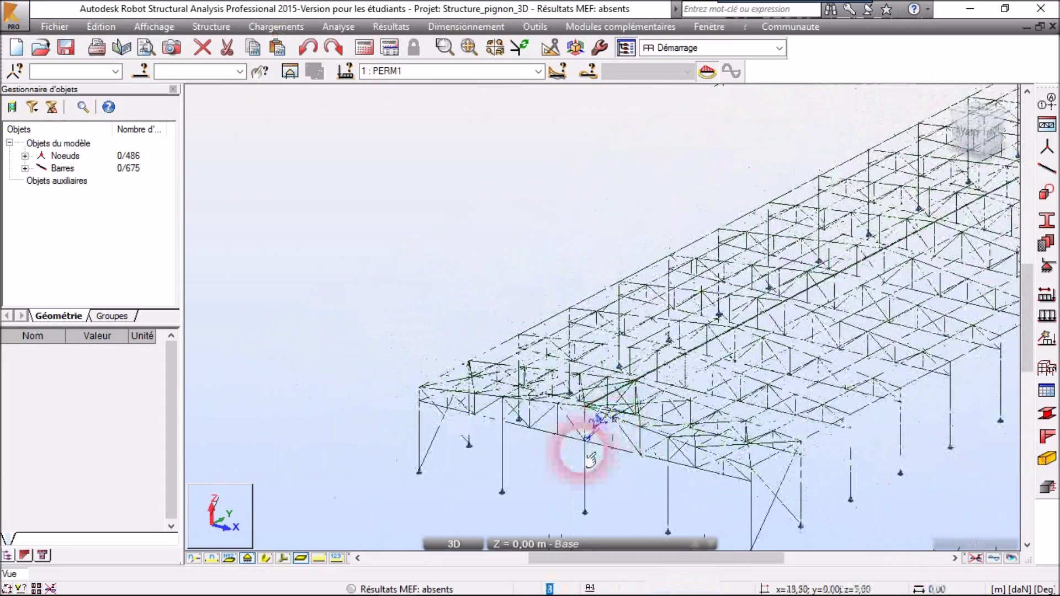
left_click(143, 71)
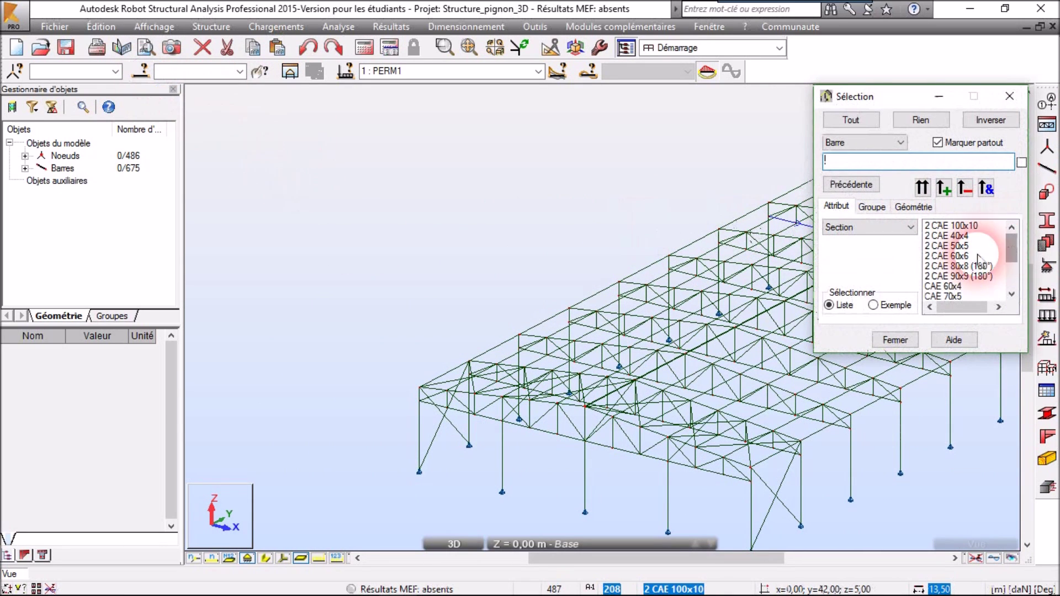
scroll(937, 269, "down", 1)
scroll(938, 279, "down", 2)
scroll(967, 282, "down", 2)
scroll(976, 289, "up", 2)
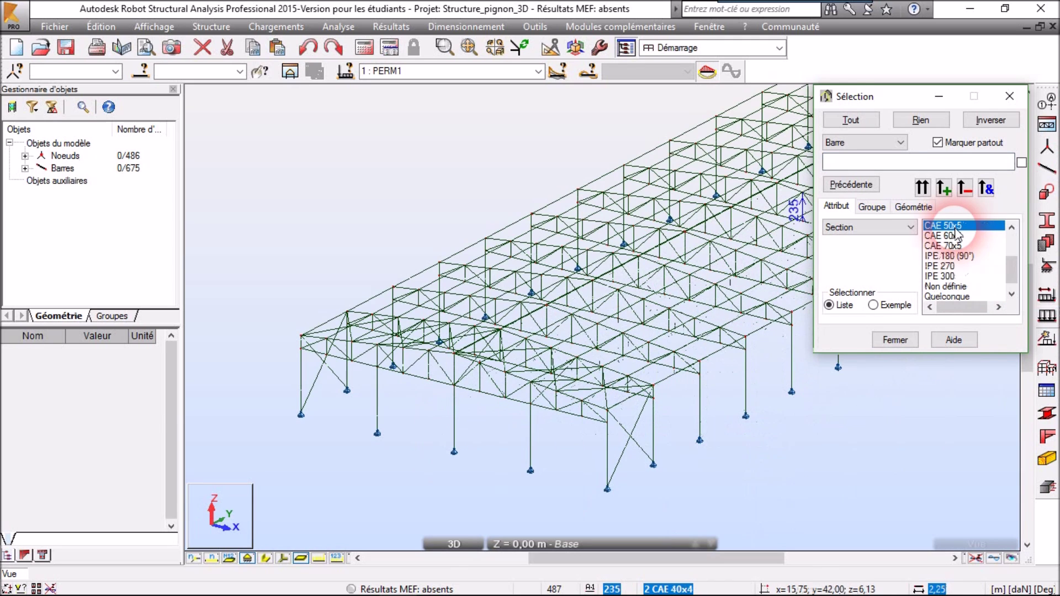
left_click(943, 188)
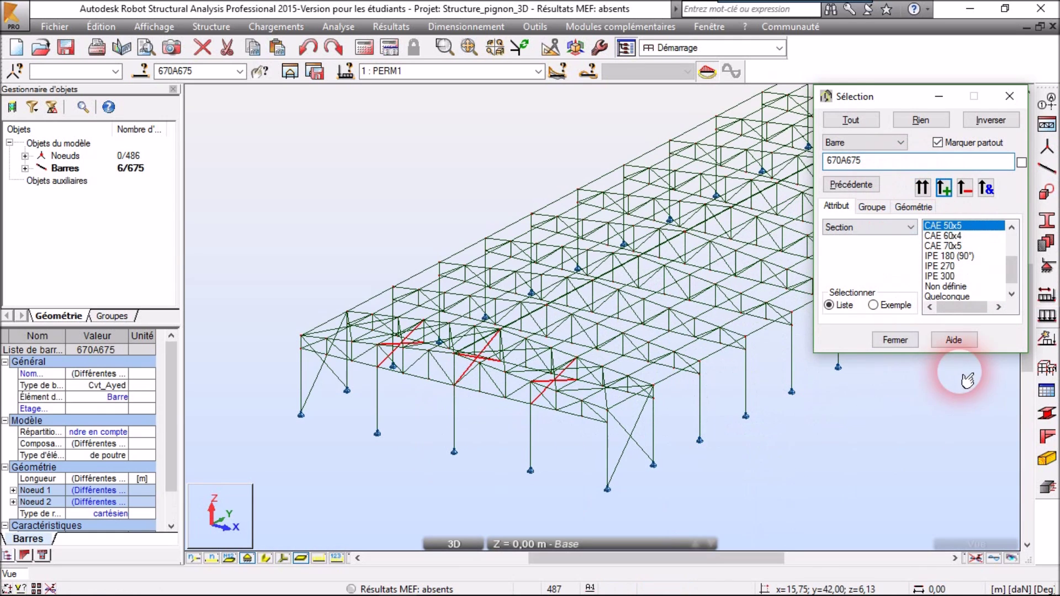
left_click(895, 340)
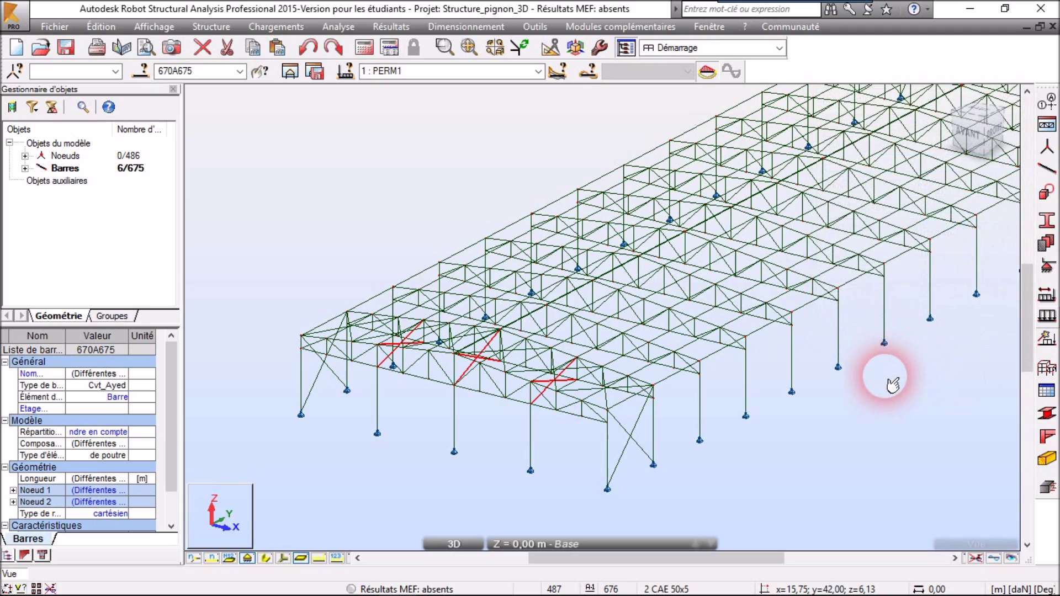
Examine the selected cross diagonals between the gable truss and the next truss
scroll(549, 387, "up", 4)
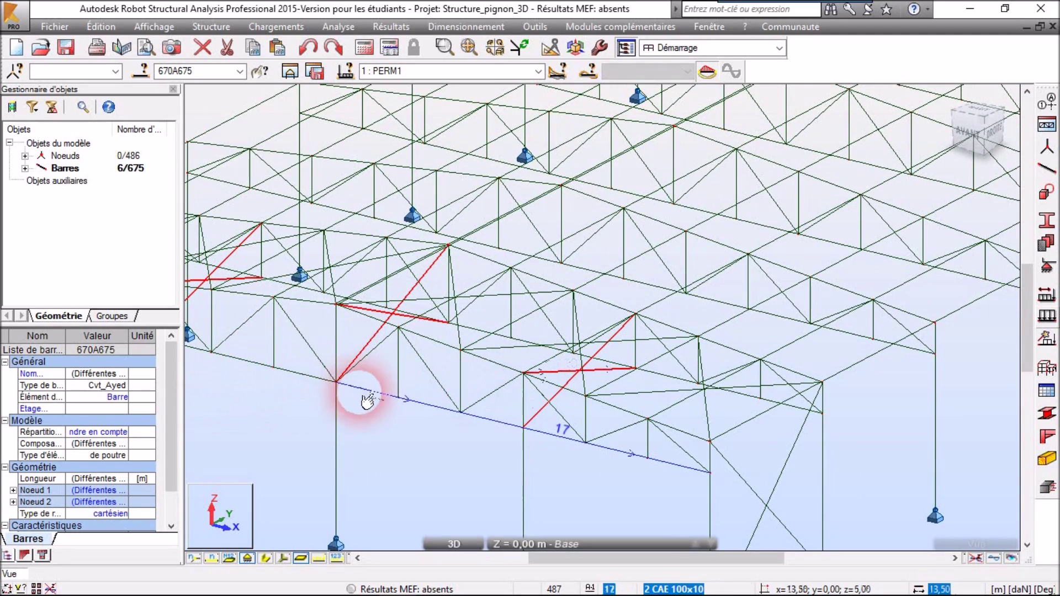
scroll(429, 323, "up", 5)
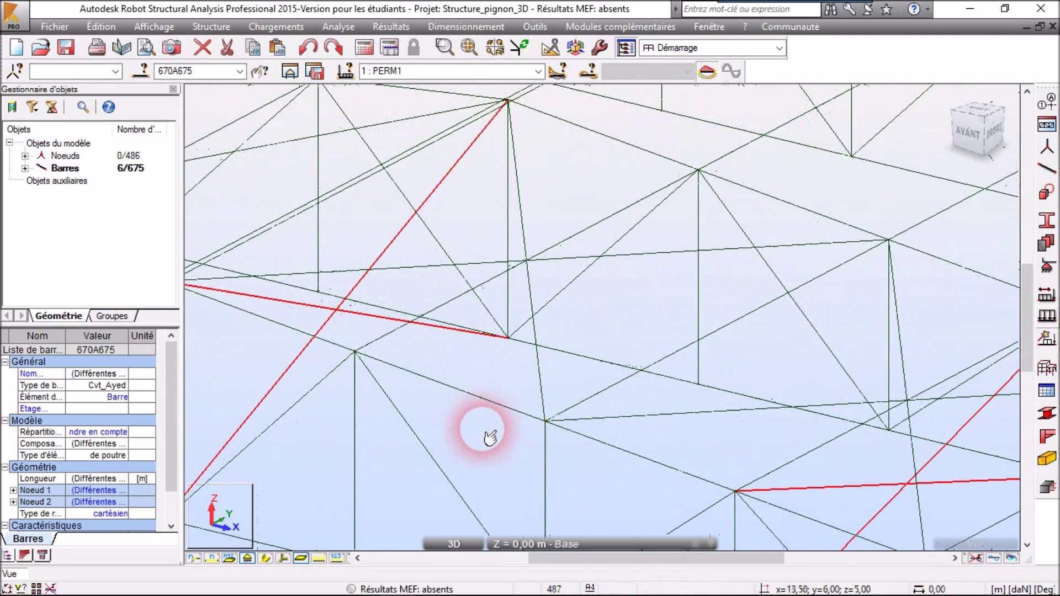
scroll(484, 434, "down", 3)
scroll(383, 504, "down", 2)
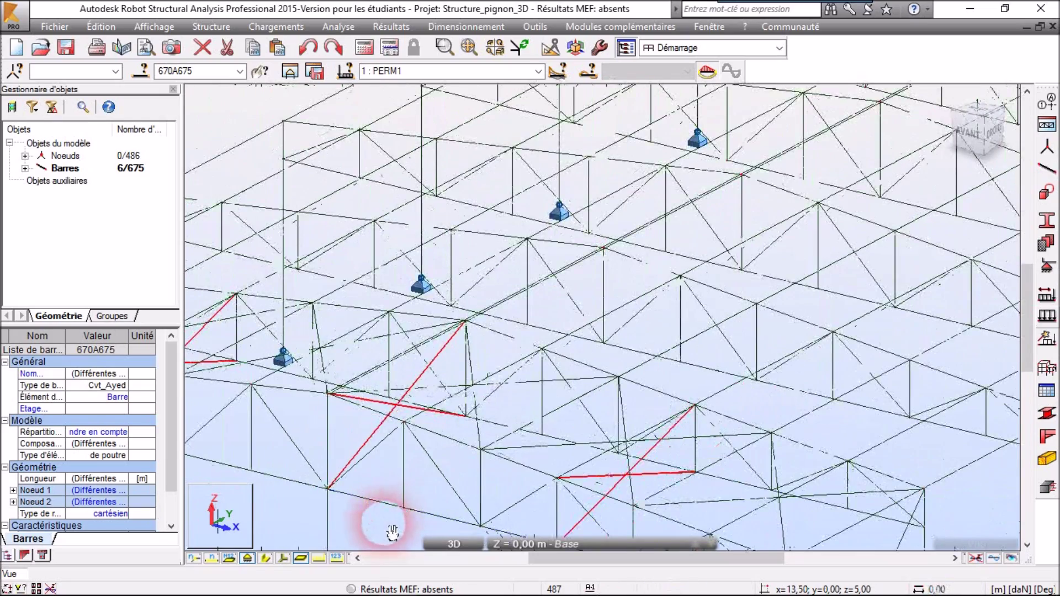
middle_click_drag(384, 525, 410, 429)
scroll(399, 446, "down", 1)
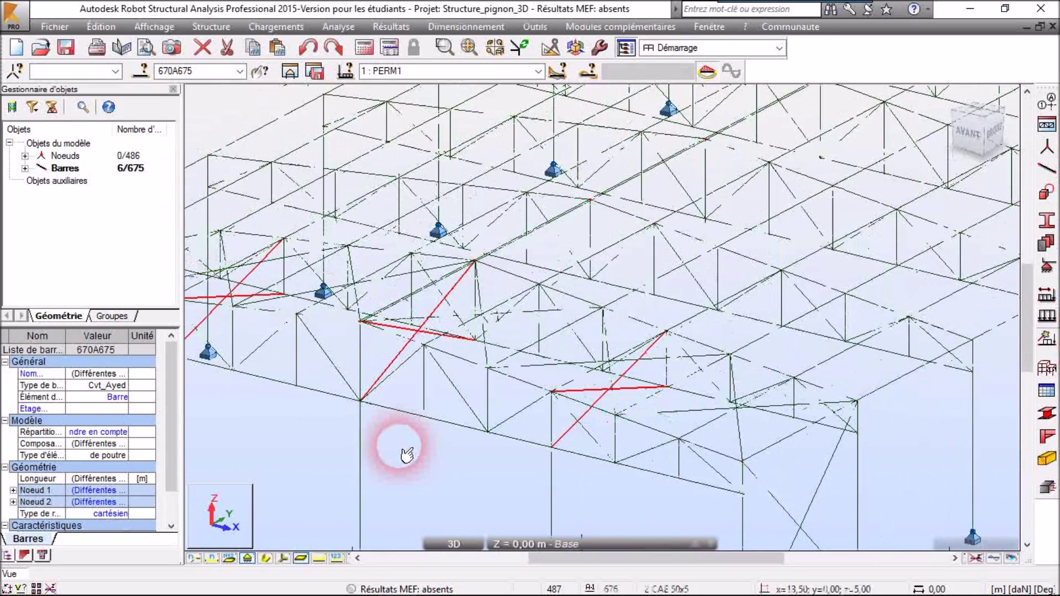
middle_click_drag(407, 454, 467, 436)
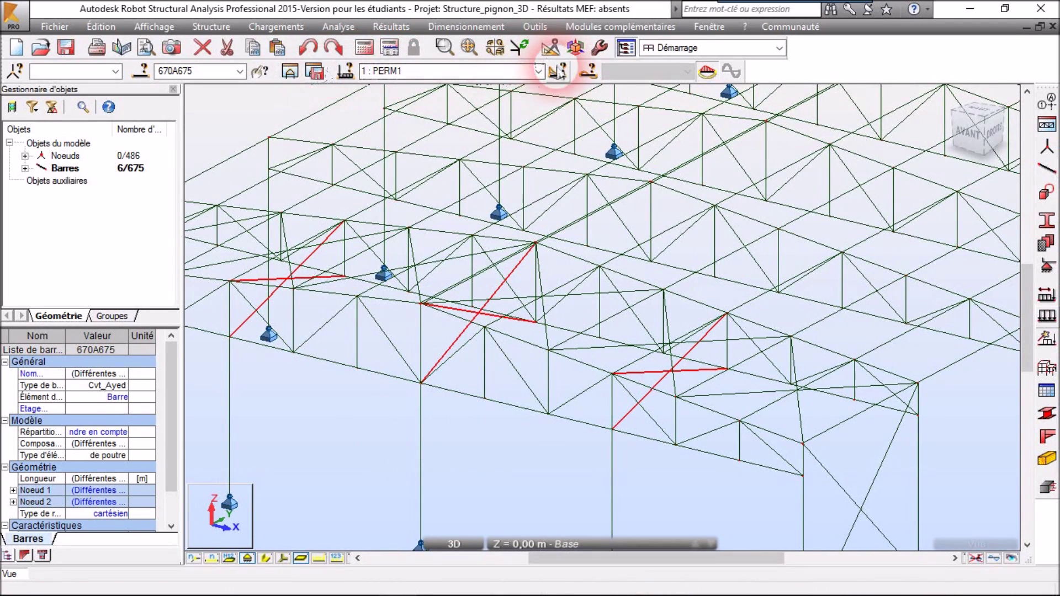
Copy the selected diagonals by a translation of 0; 6; 0 m with 13 repetitions
left_click(551, 49)
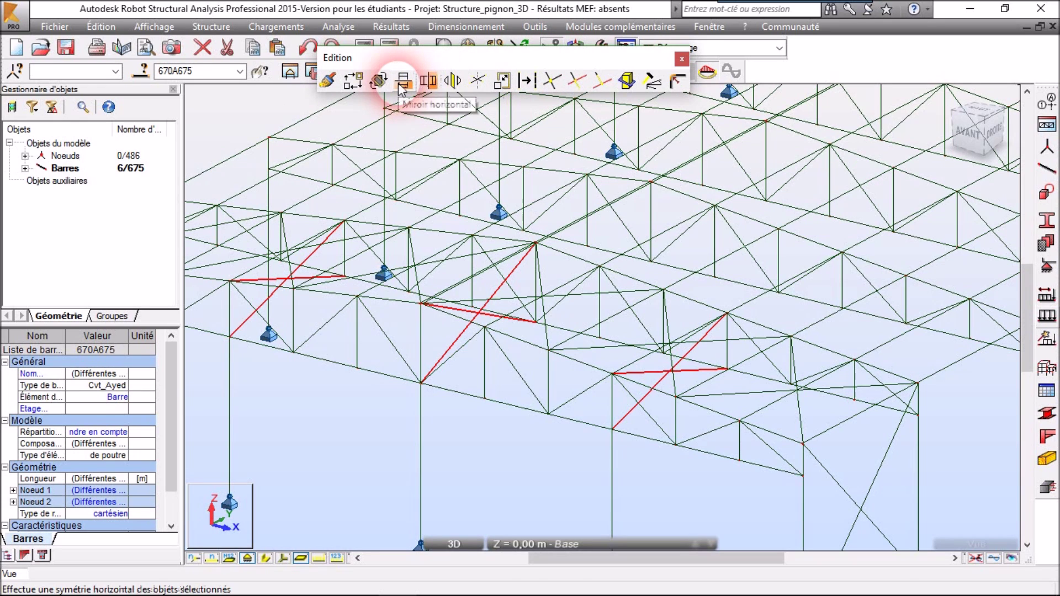
left_click(430, 82)
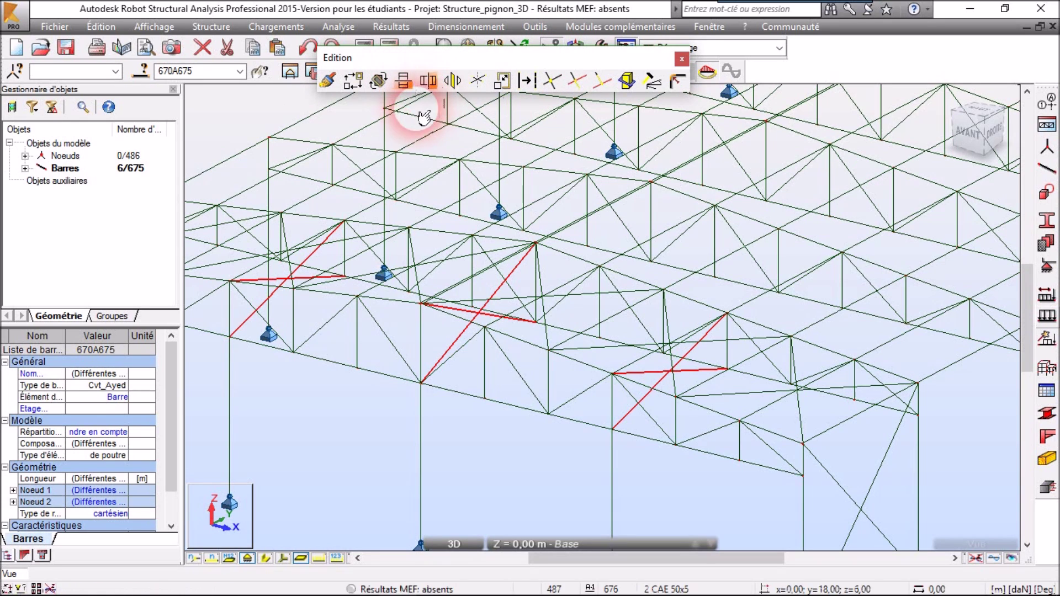
left_click(354, 82)
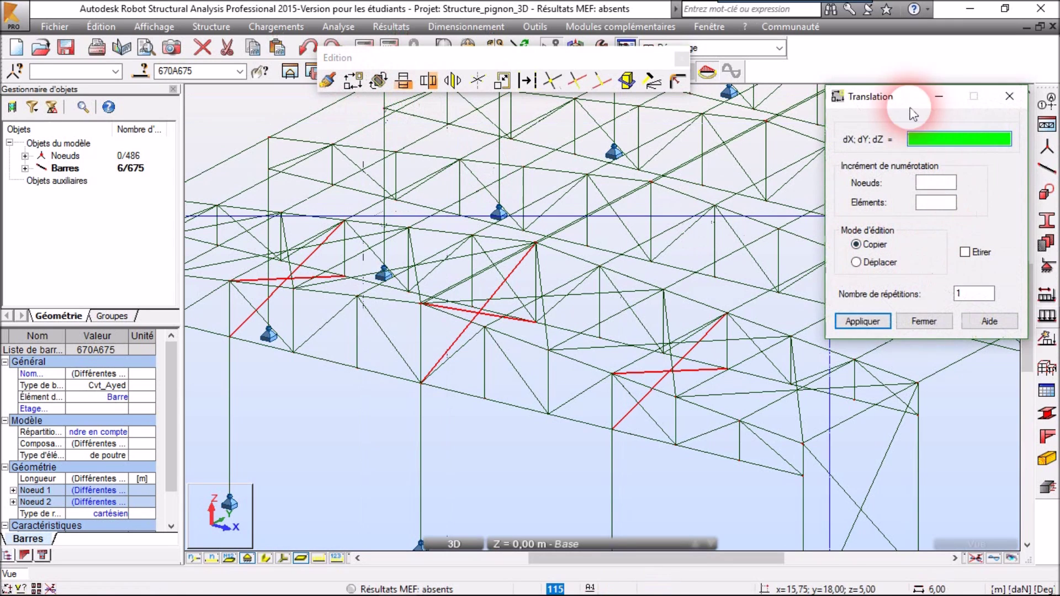
left_click_drag(895, 100, 872, 95)
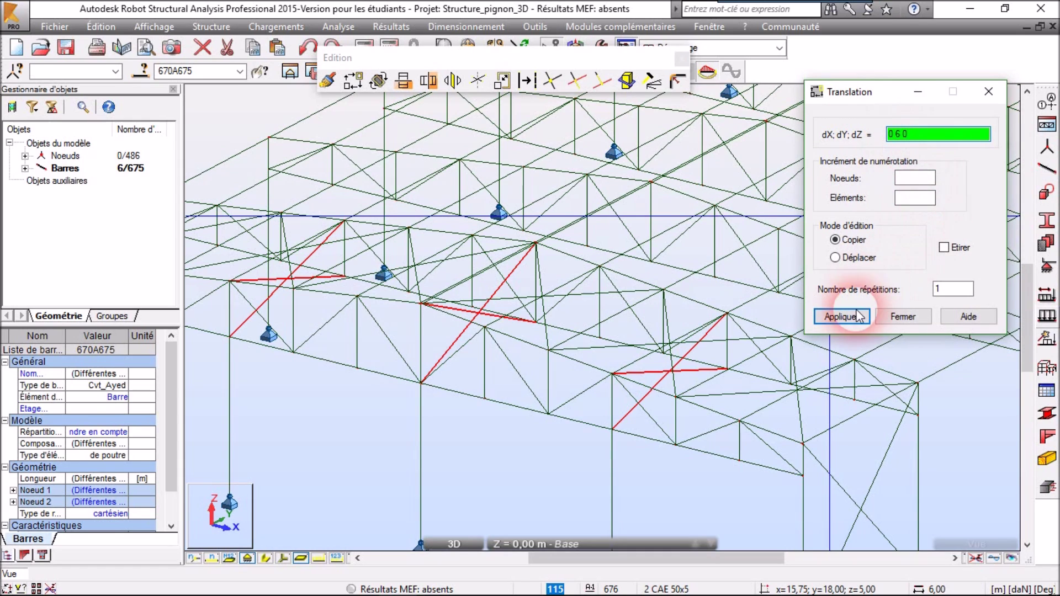
left_click(959, 294)
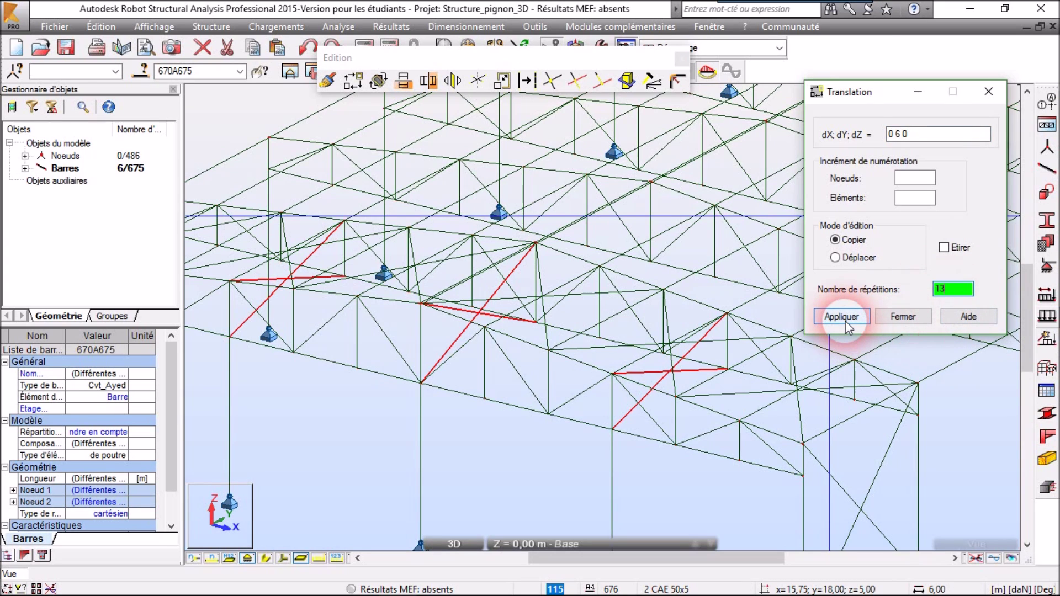
left_click(911, 323)
Examine the copied diagonals at the far gable and along the hall, then leave the editing tools
scroll(947, 377, "down", 8)
middle_click_drag(961, 446, 645, 483)
scroll(912, 173, "up", 8)
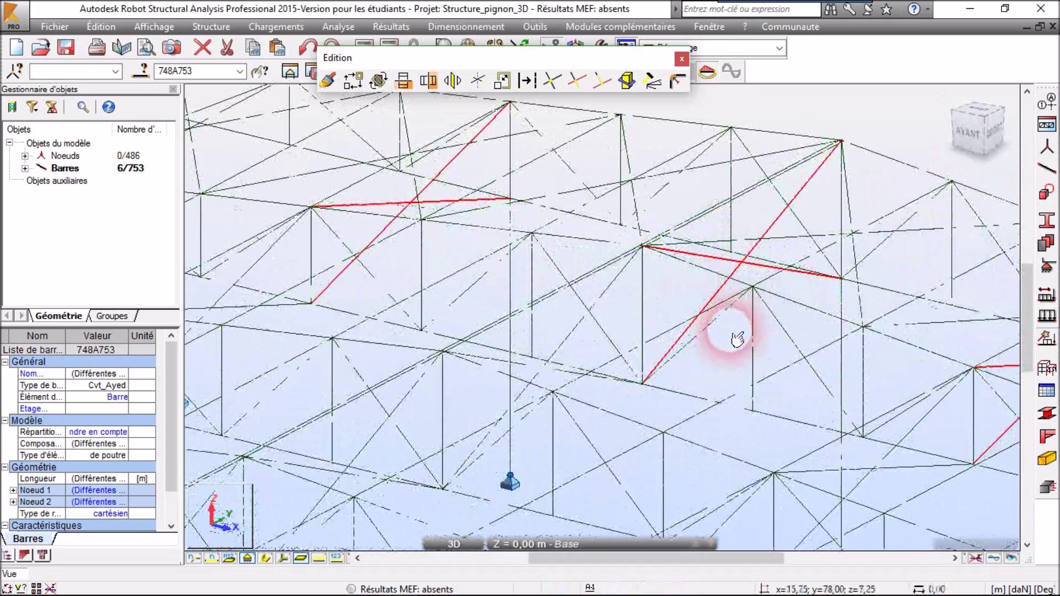
scroll(737, 339, "down", 8)
middle_click_drag(875, 438, 859, 371)
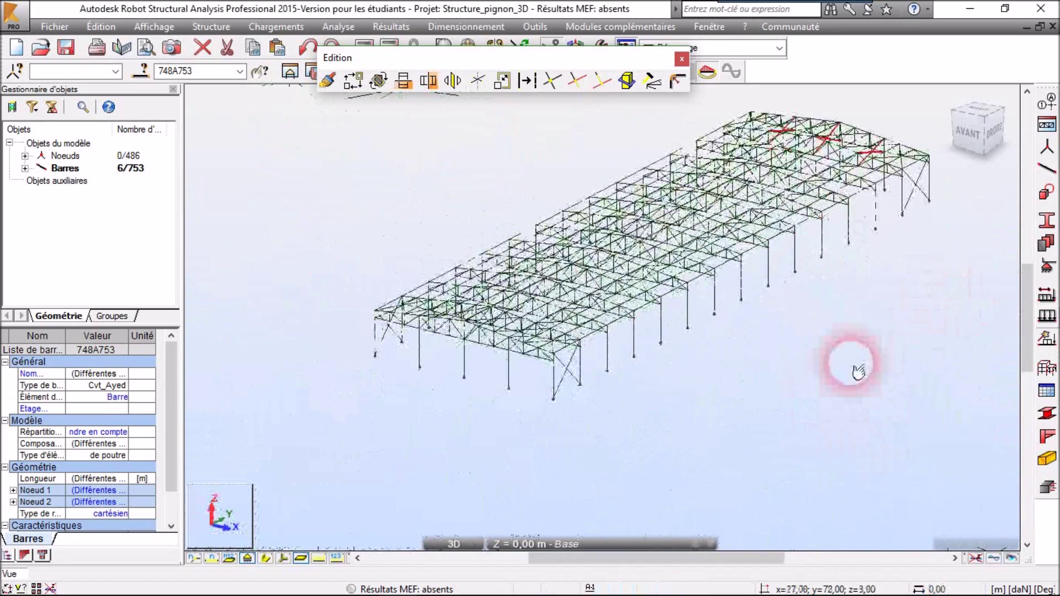
middle_click_drag(434, 420, 557, 437)
scroll(636, 319, "up", 5)
scroll(427, 231, "down", 2)
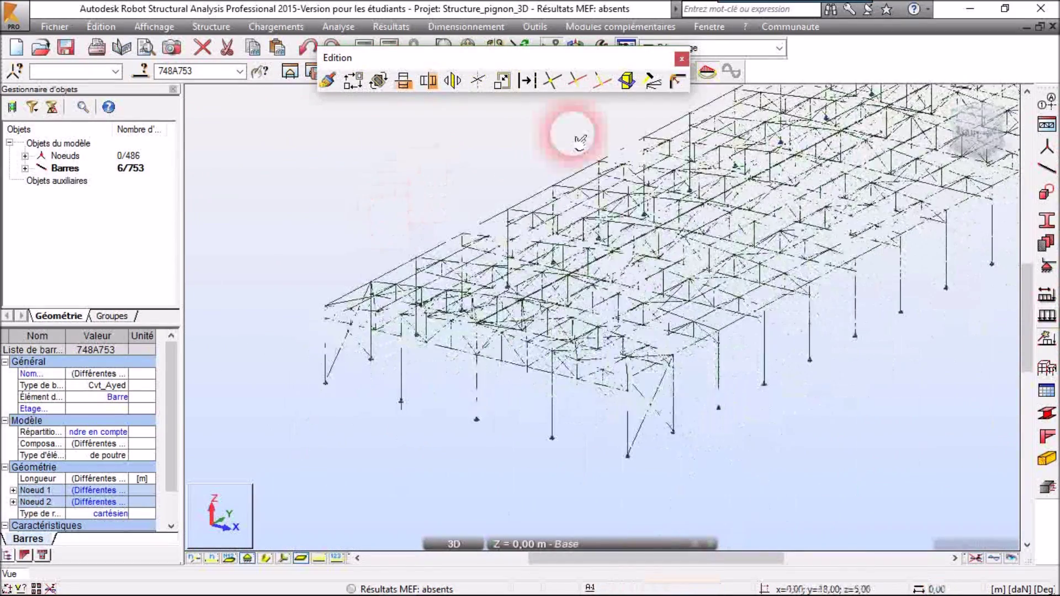
left_click(682, 59)
Select all the original and copied diagonals, bars 670 to 753, by their CAE 50x5 section attribute
left_click(142, 71)
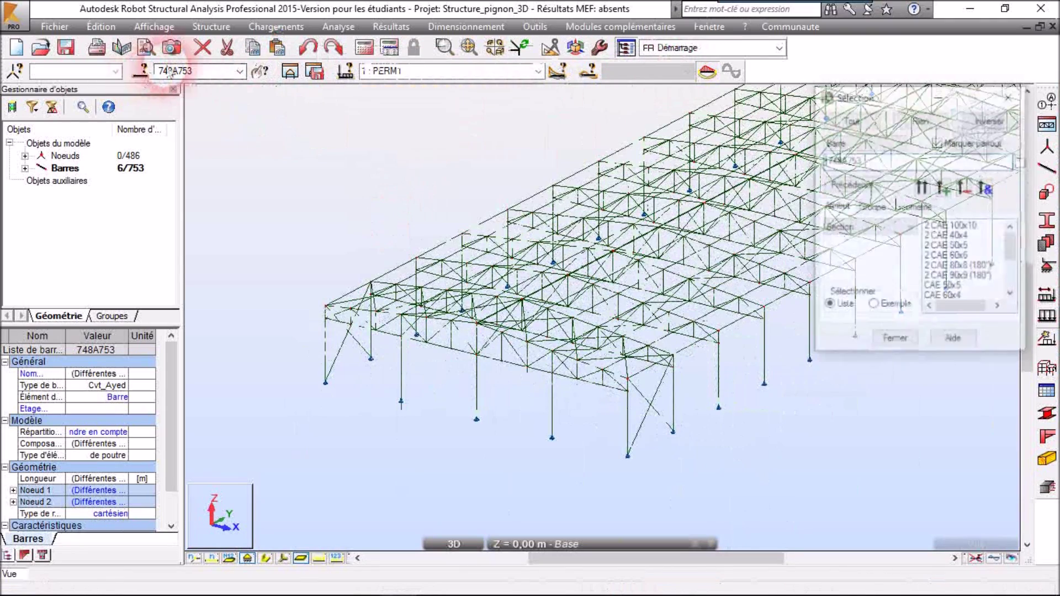
scroll(961, 257, "down", 2)
left_click(943, 226)
left_click(944, 188)
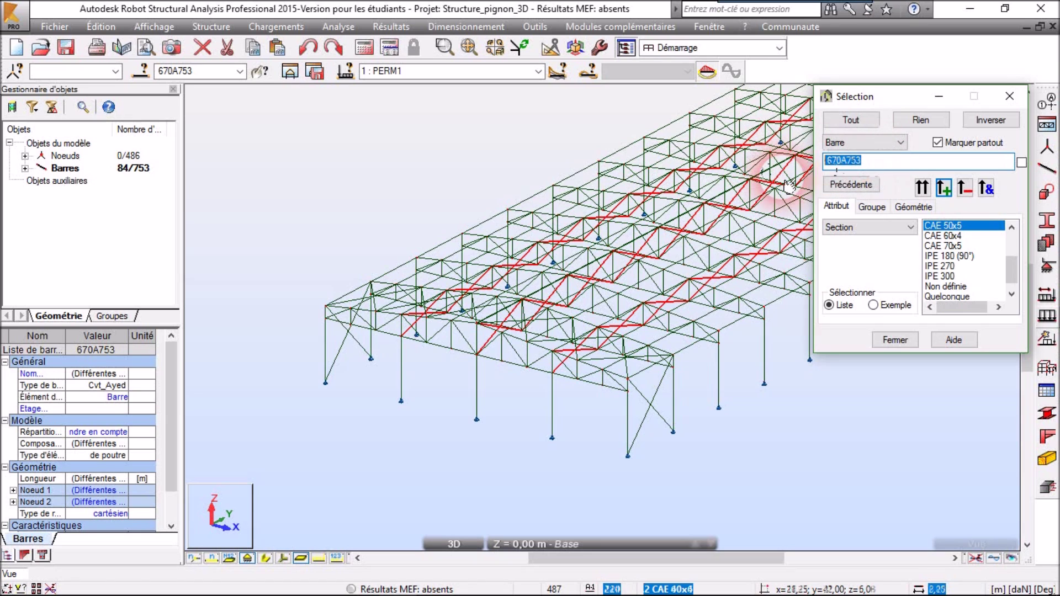
key("Delete")
left_click(944, 189)
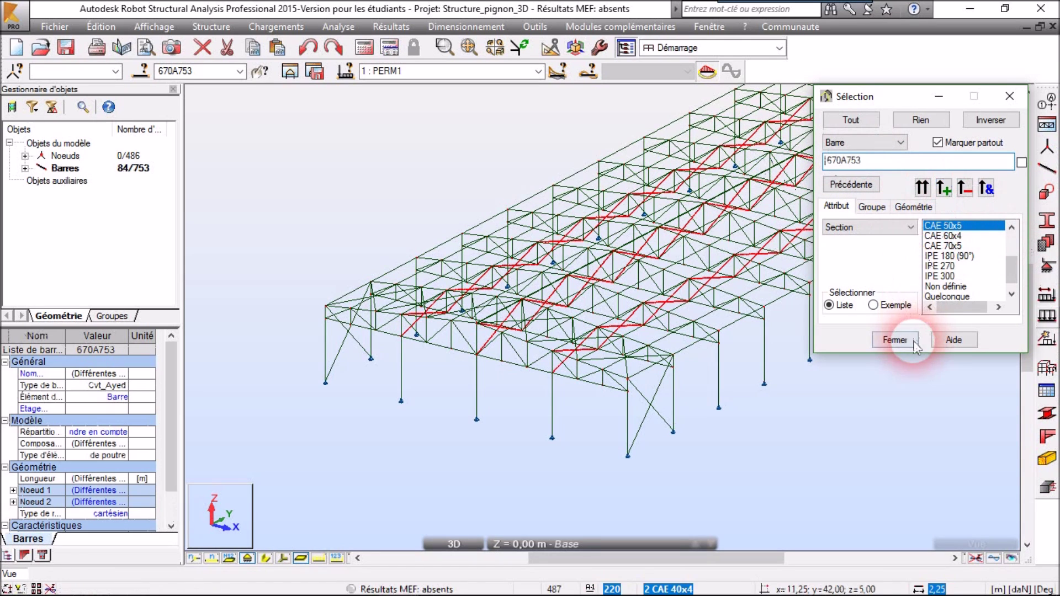
Enable an advanced bar characteristic for all the selected CAE 50x5 roof diagonals and leave the structure definition tools
left_click(895, 340)
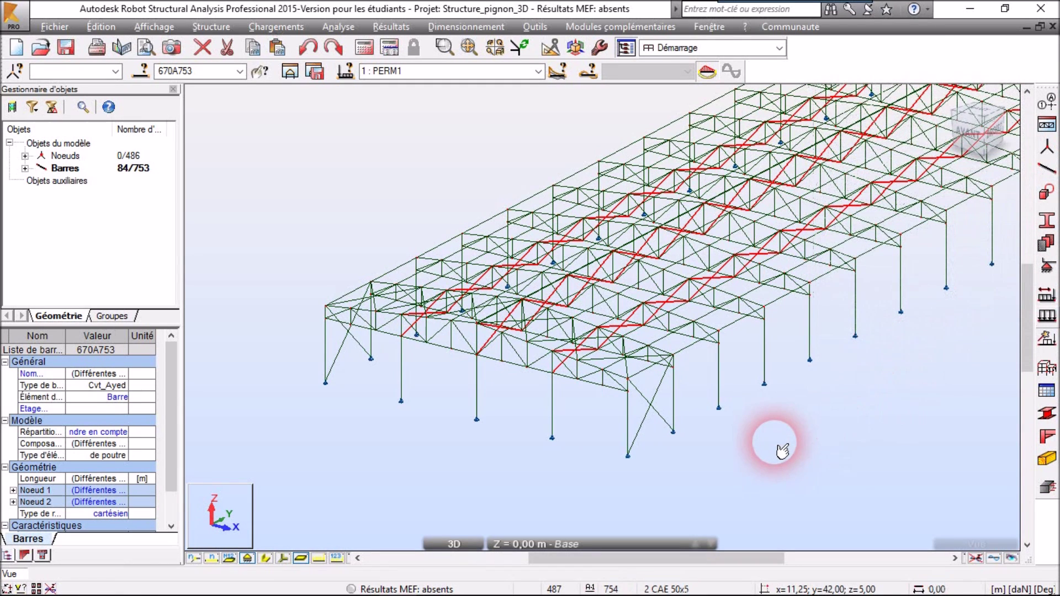
middle_click(743, 415)
middle_click(742, 415)
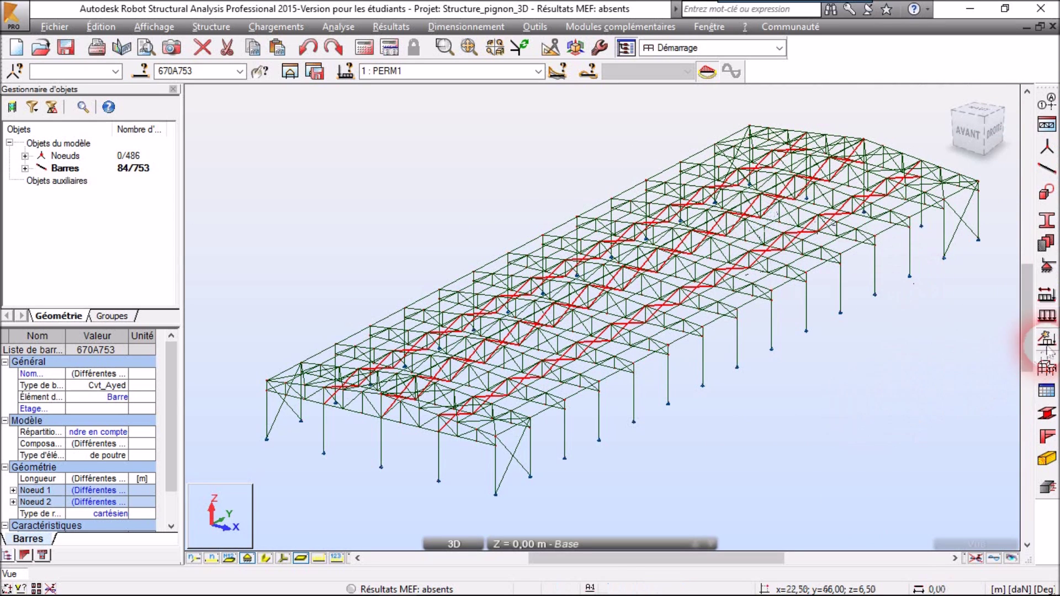
left_click(1047, 369)
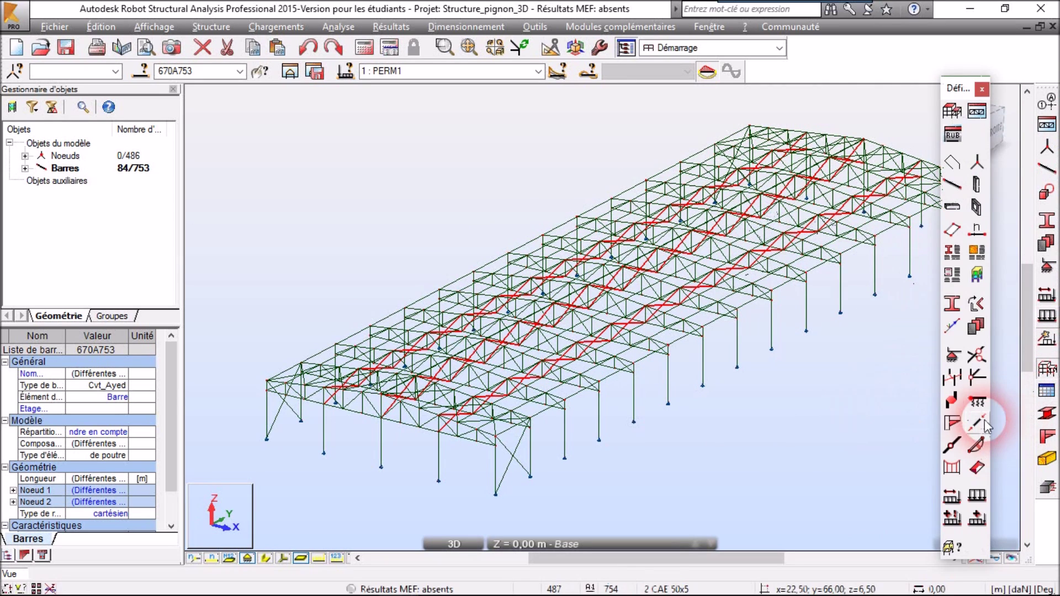
left_click(951, 446)
left_click(841, 152)
left_click(870, 327)
left_click(926, 326)
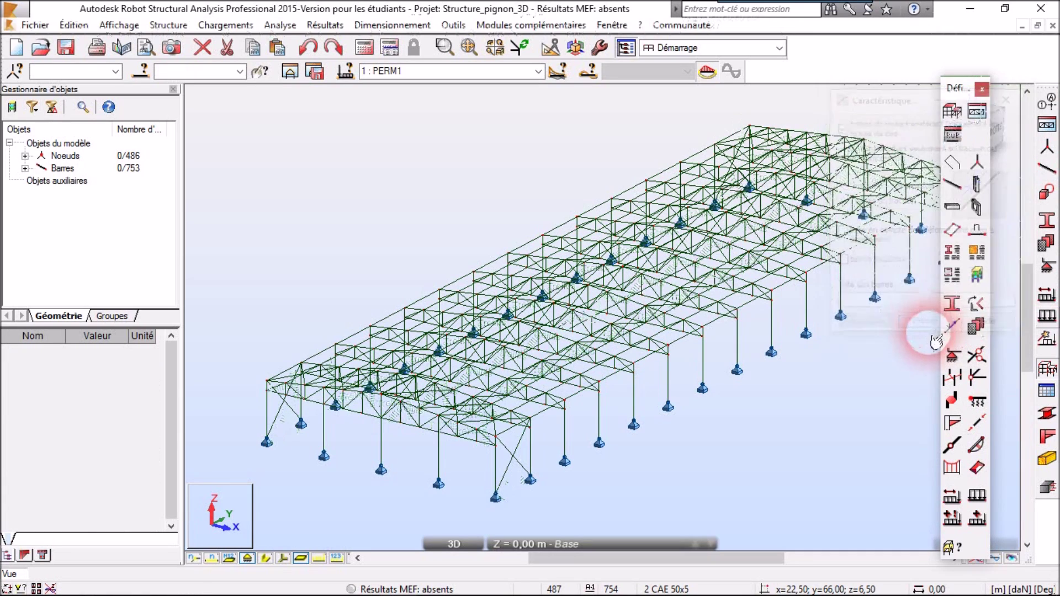
left_click(982, 90)
scroll(902, 373, "down", 1)
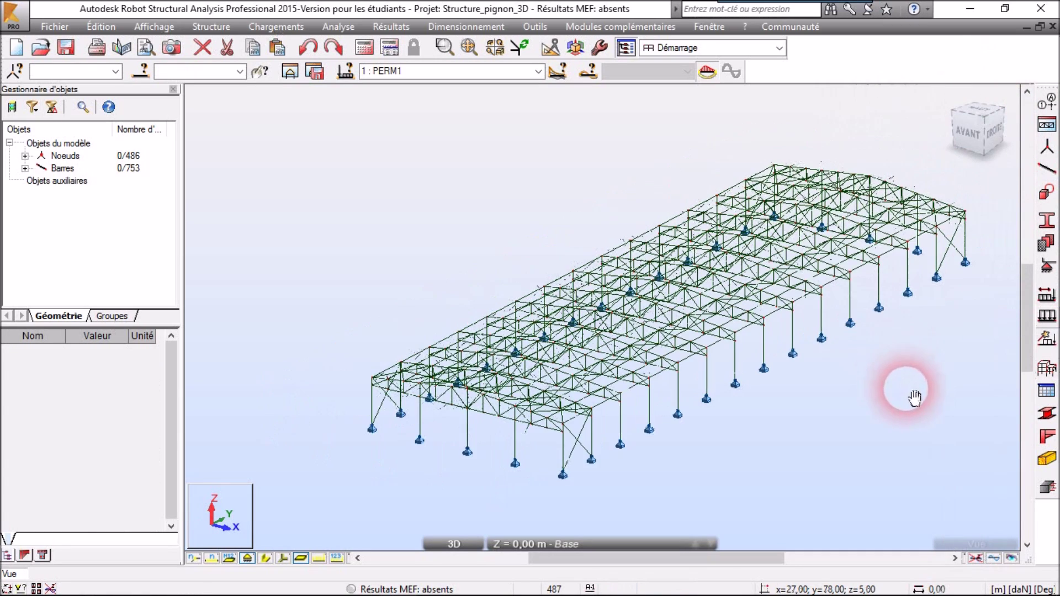
middle_click_drag(912, 396, 847, 391)
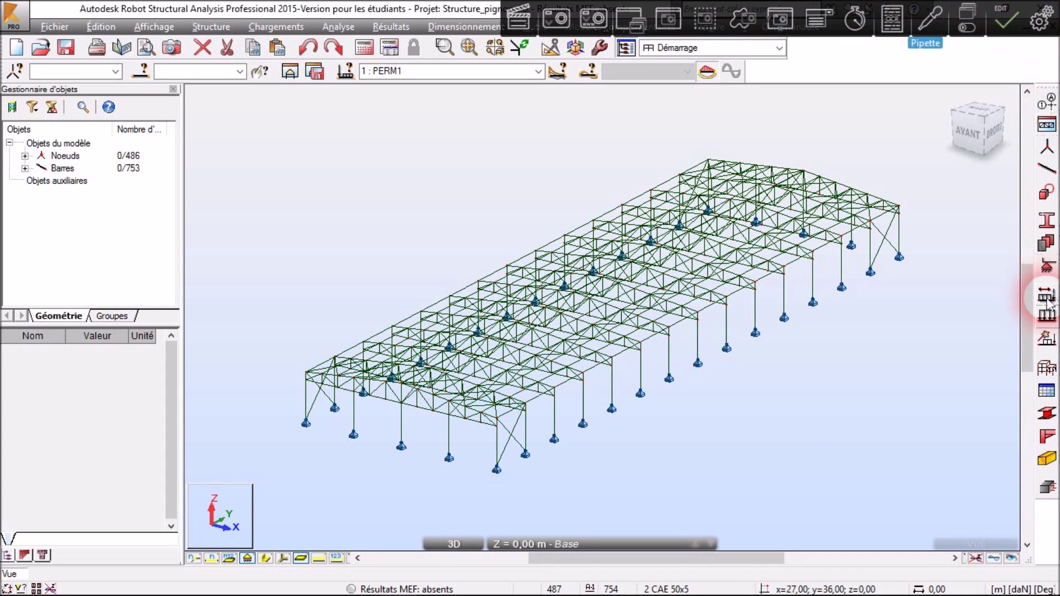
Examine the load cases currently defined for the structure
left_click(1047, 317)
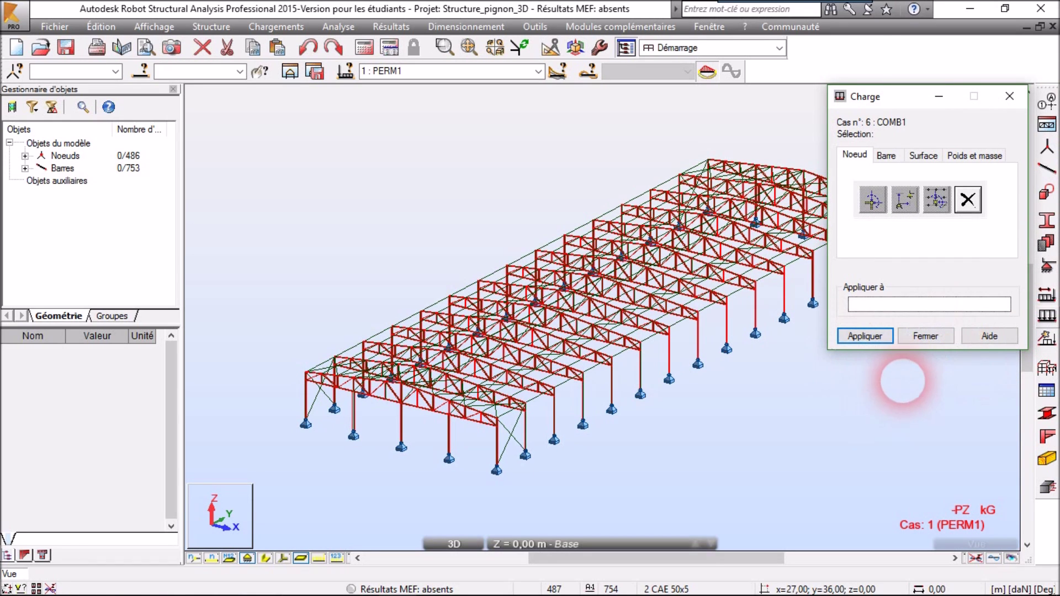
left_click(1008, 96)
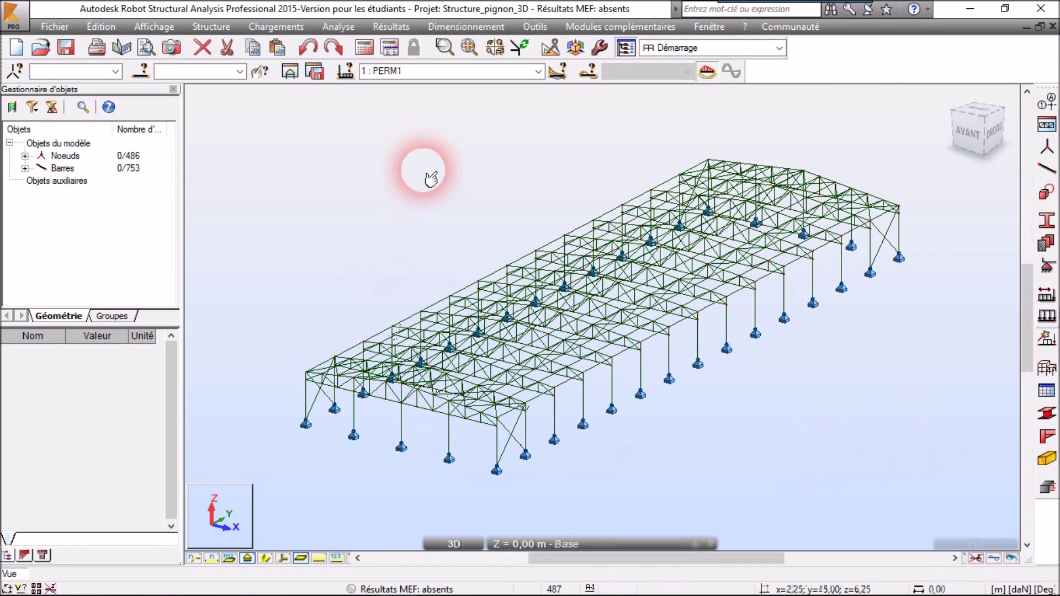
left_click(539, 72)
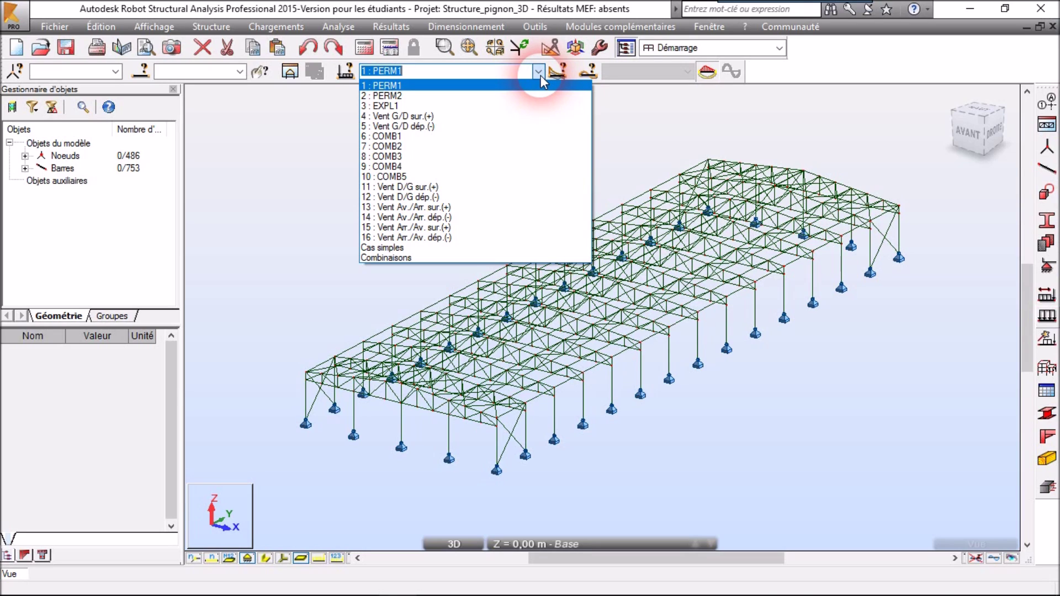
left_click(539, 71)
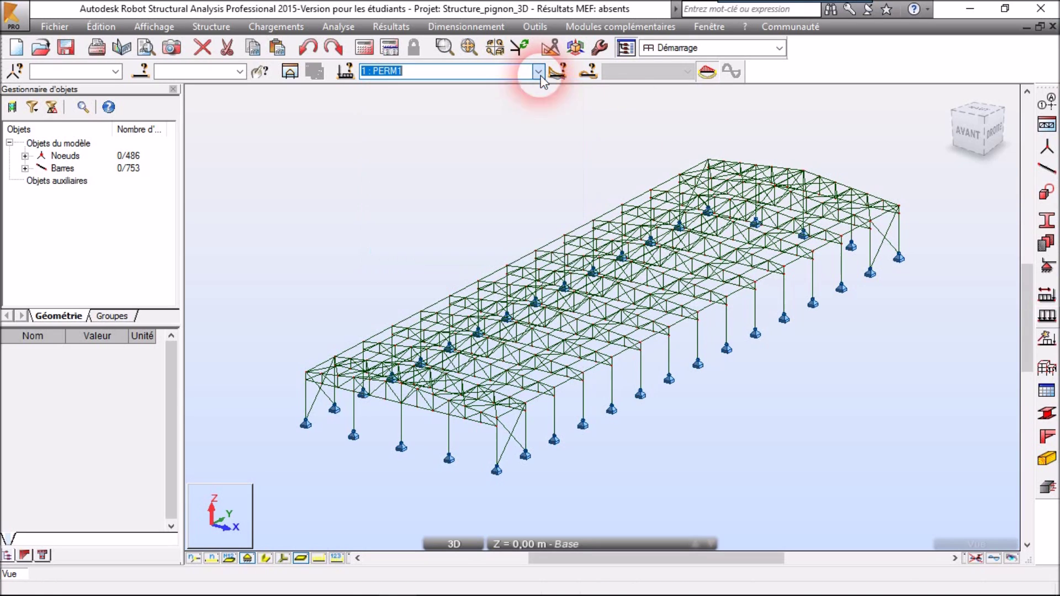
Delete the load cases PERM1, PERM2, EXPL1 and COMB1 to COMB5, keeping only the wind cases
left_click(1051, 299)
left_click_drag(696, 86, 646, 69)
left_click(709, 385)
left_click(695, 378)
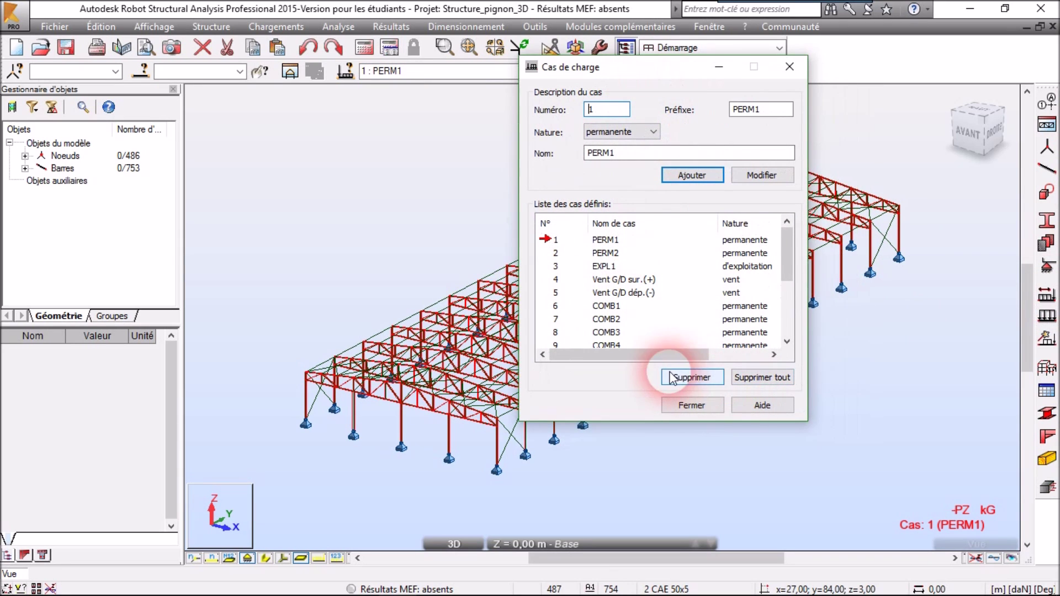
left_click(697, 375)
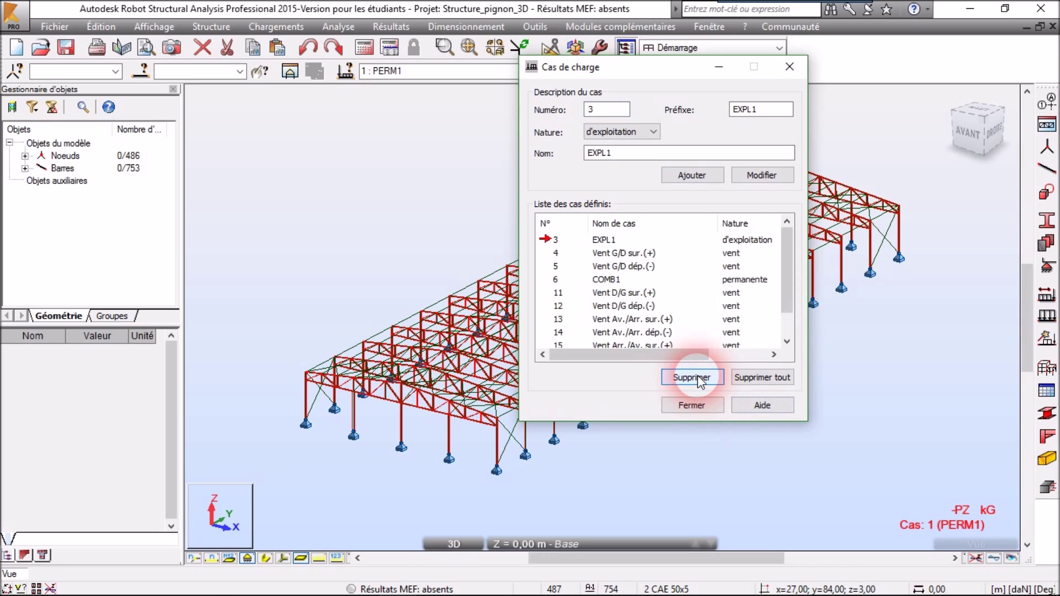
left_click(698, 375)
scroll(674, 303, "right", 1)
scroll(675, 303, "left", 1)
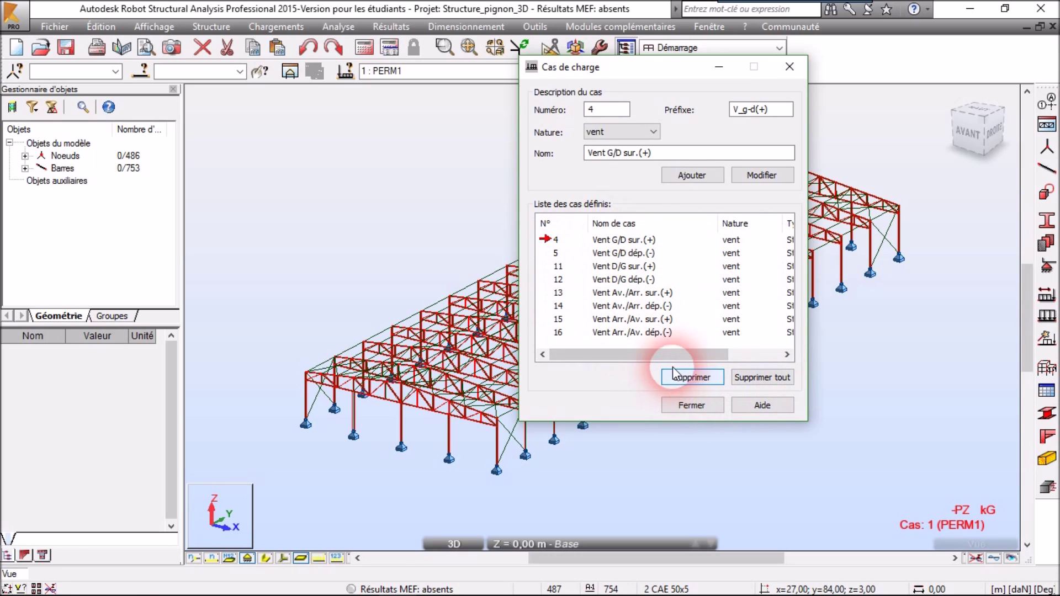
left_click_drag(705, 356, 660, 368)
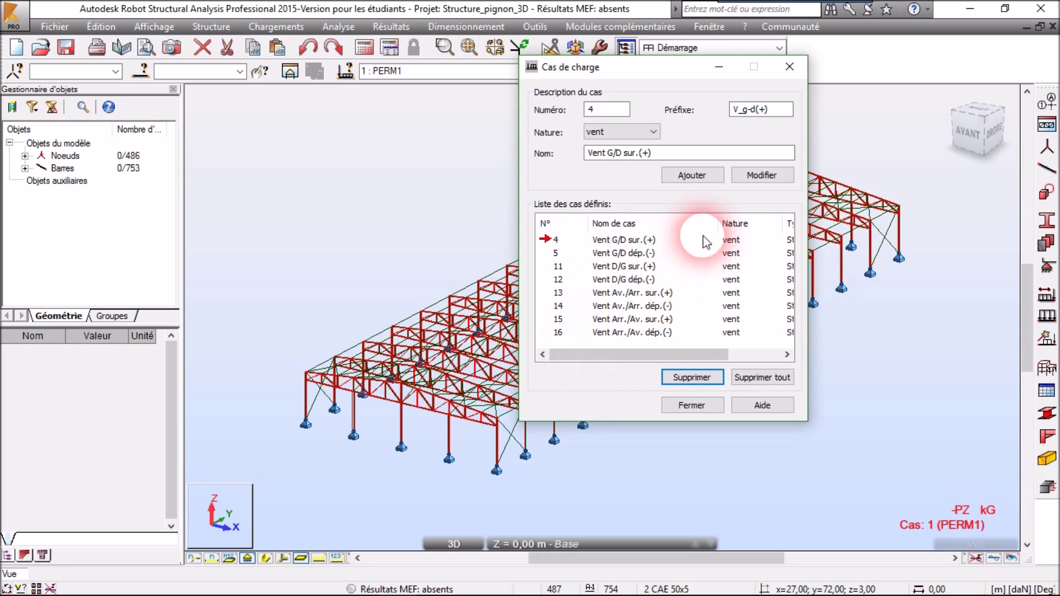
Add load case number 1 of nature permanente, named Perm1
left_click(630, 132)
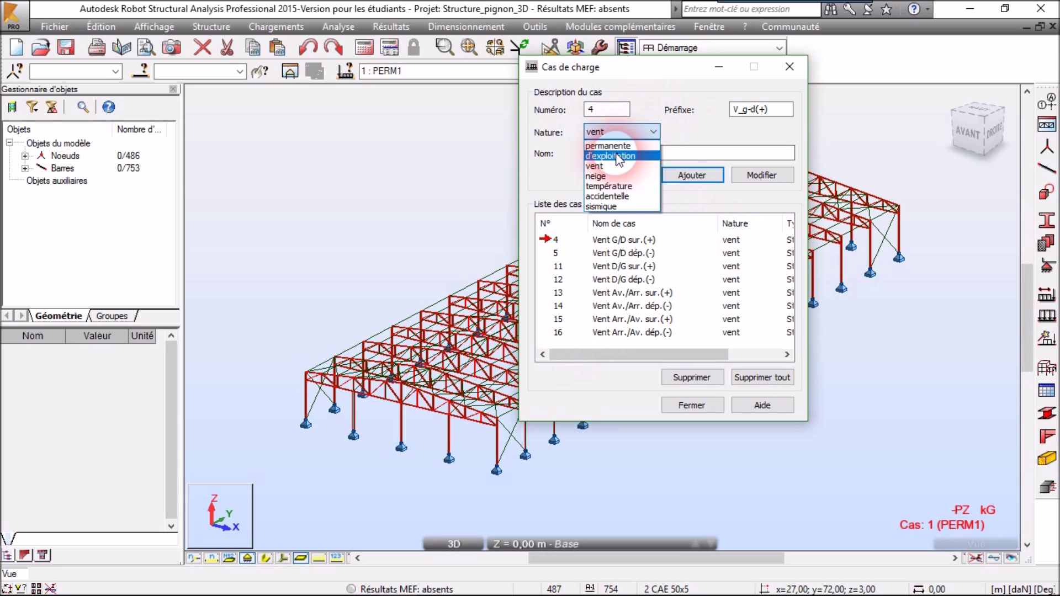
left_click(608, 145)
left_click_drag(781, 109, 732, 109)
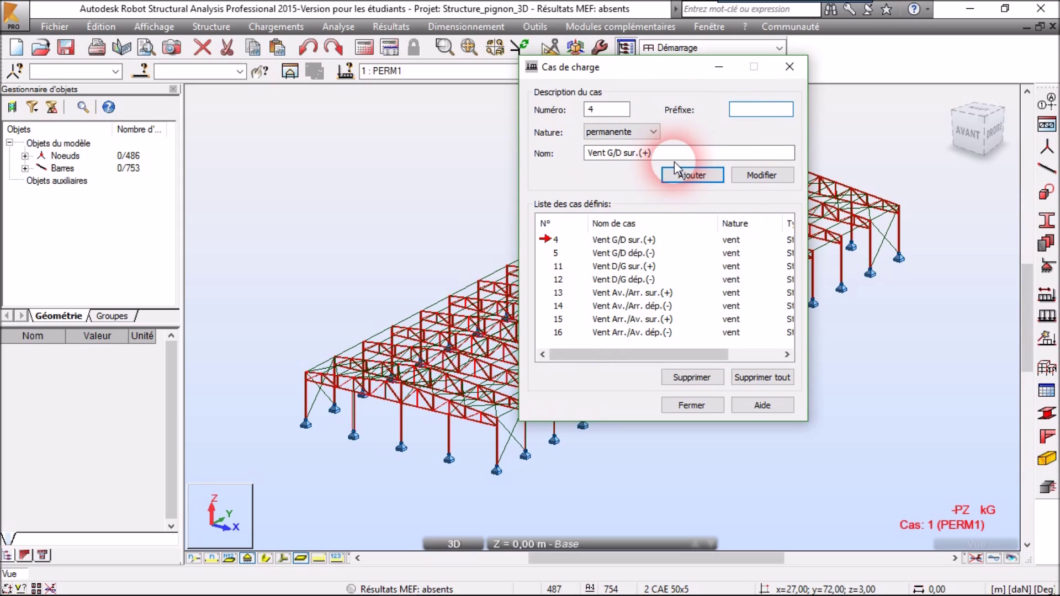
double_click(594, 110)
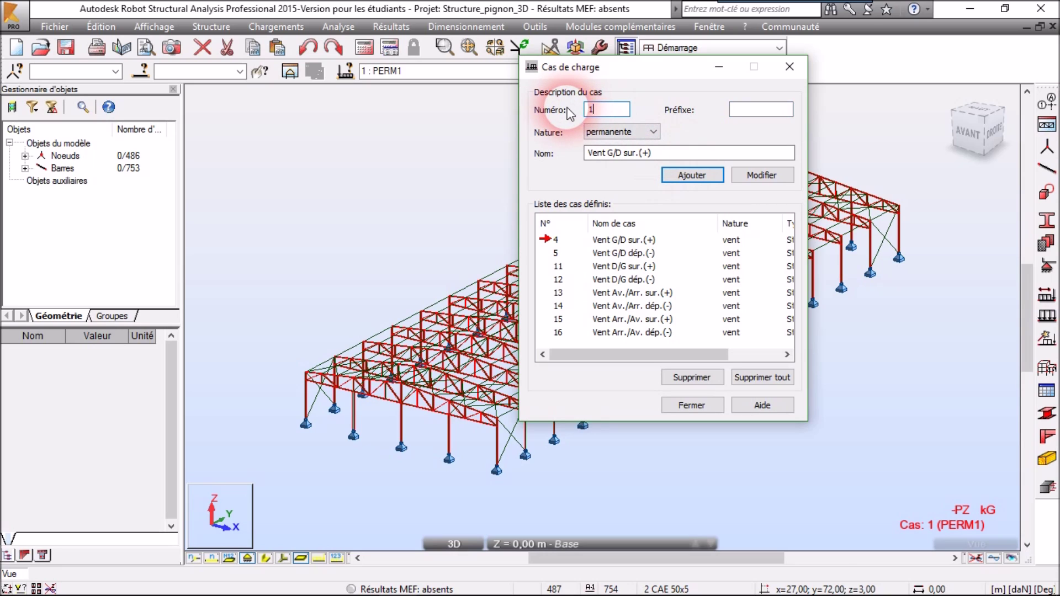
type("1")
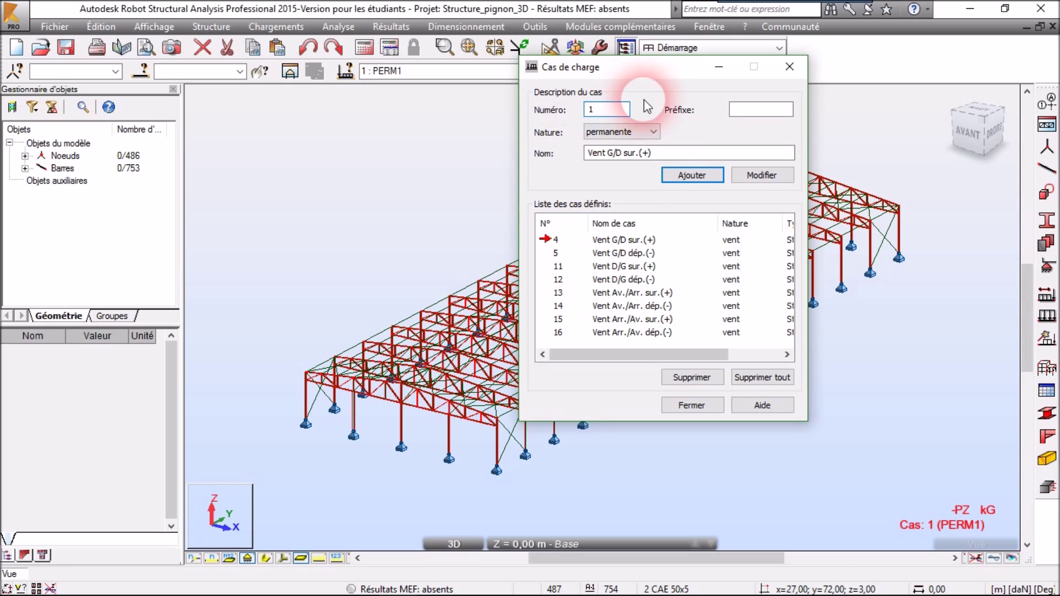
left_click_drag(673, 158, 574, 165)
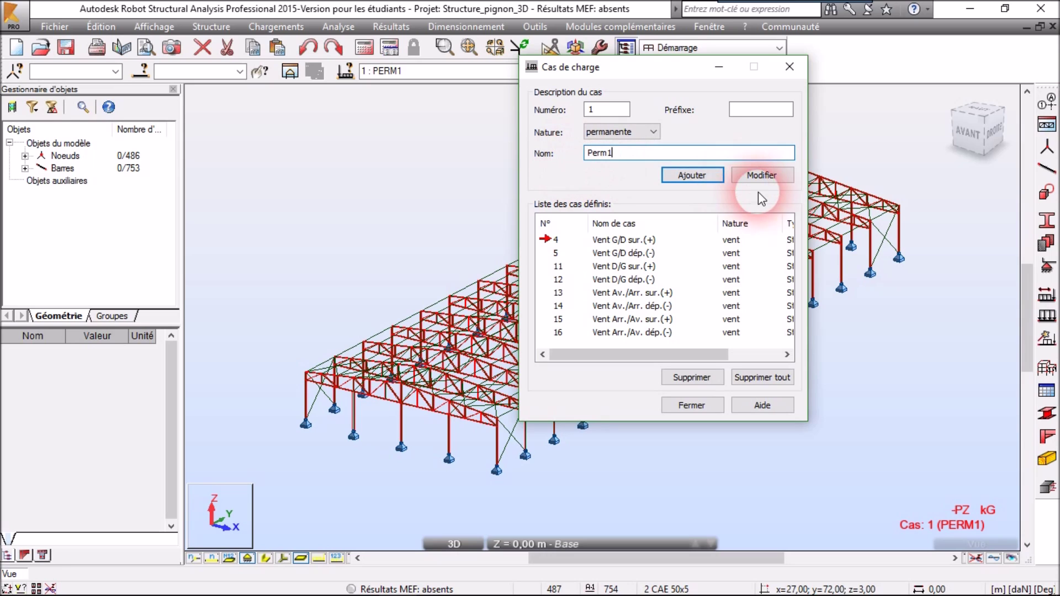
left_click(693, 176)
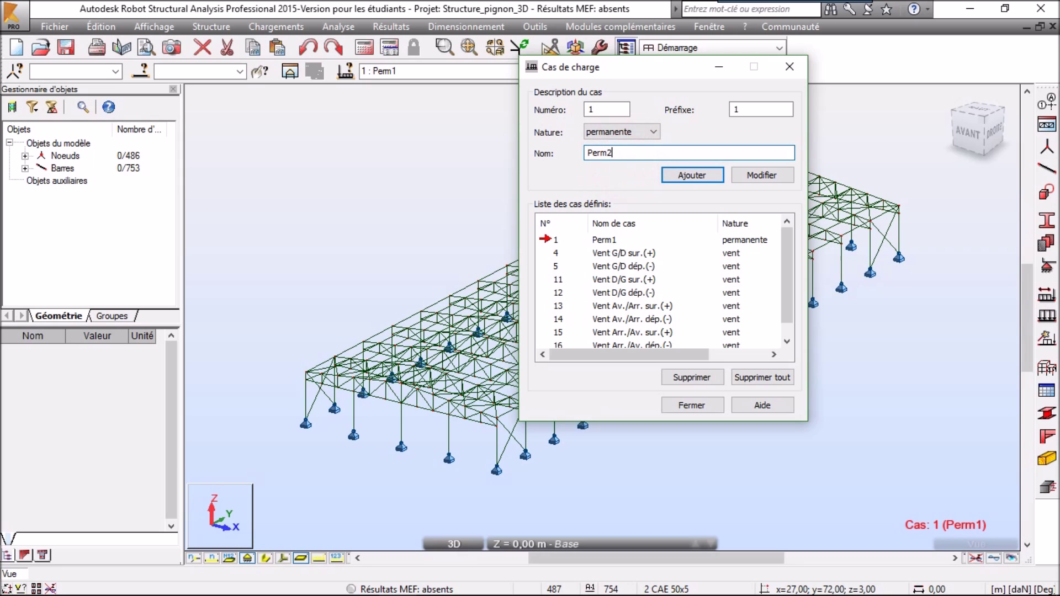
left_click(676, 175)
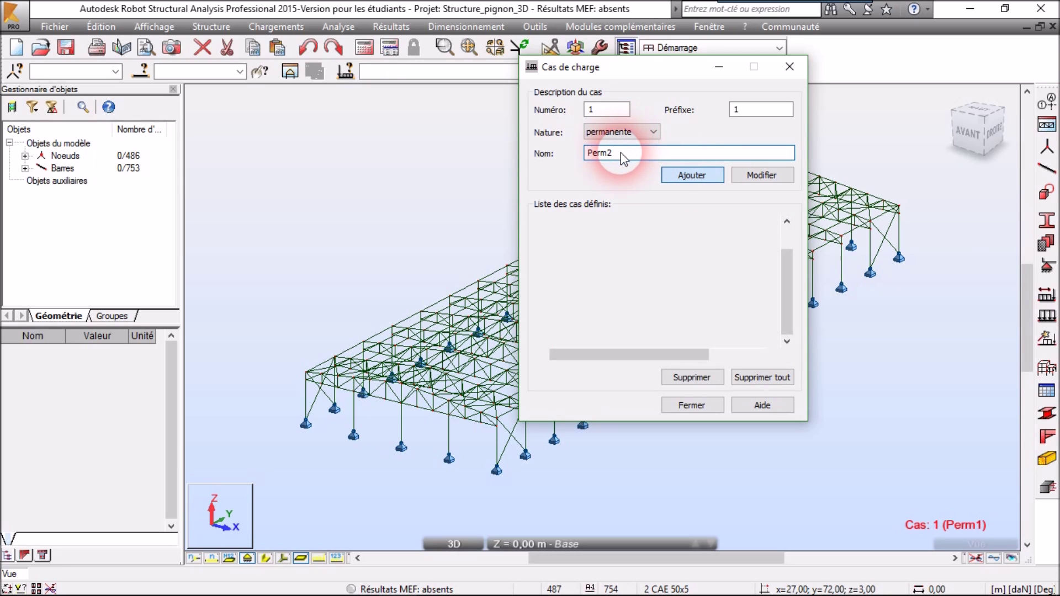
key("Return")
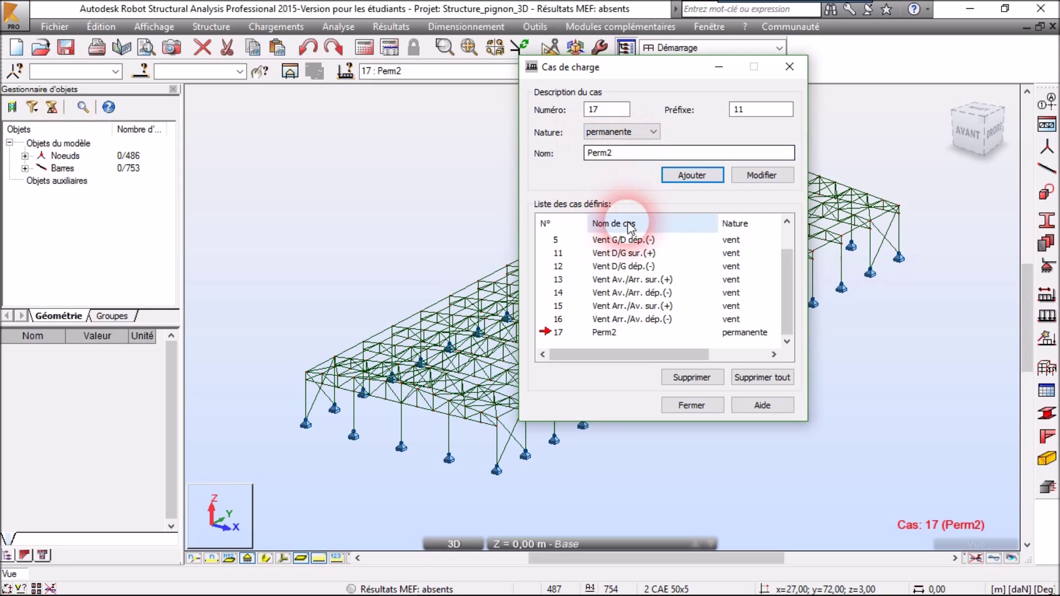
left_click(713, 385)
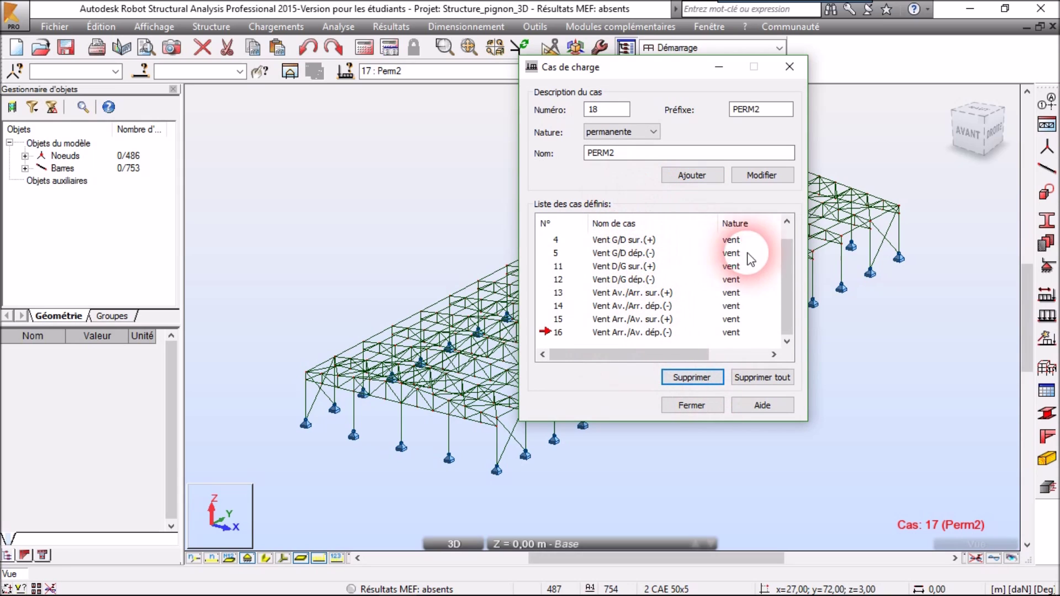
Add load case number 2 of nature permanente, named PERM2
scroll(784, 259, "up", 1)
left_click_drag(597, 110, 544, 109)
type("2")
left_click(688, 175)
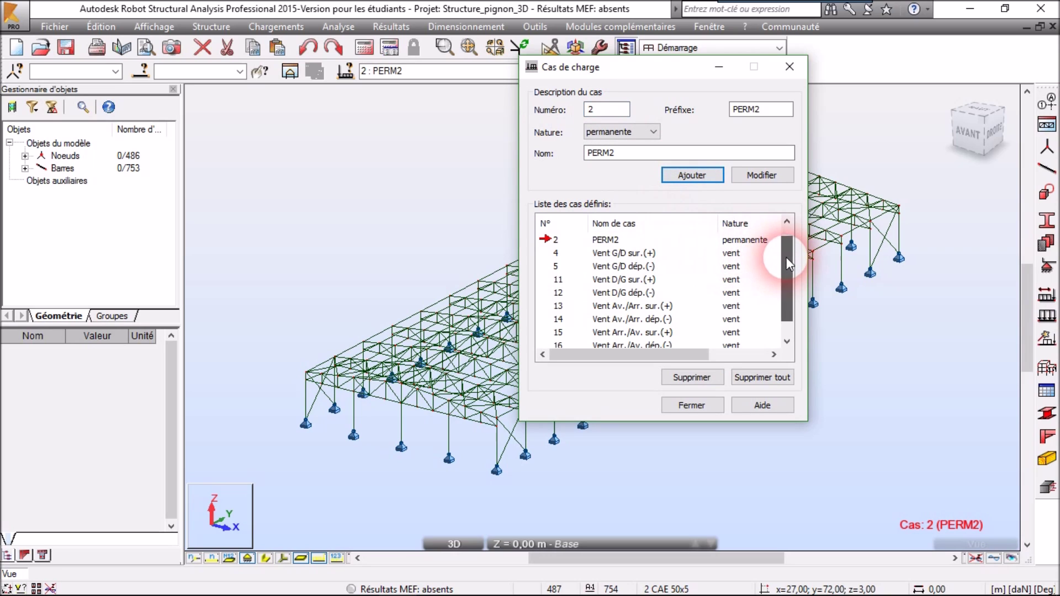
Add load case number 3 of nature d'exploitation, named EXPL1
left_click(641, 155)
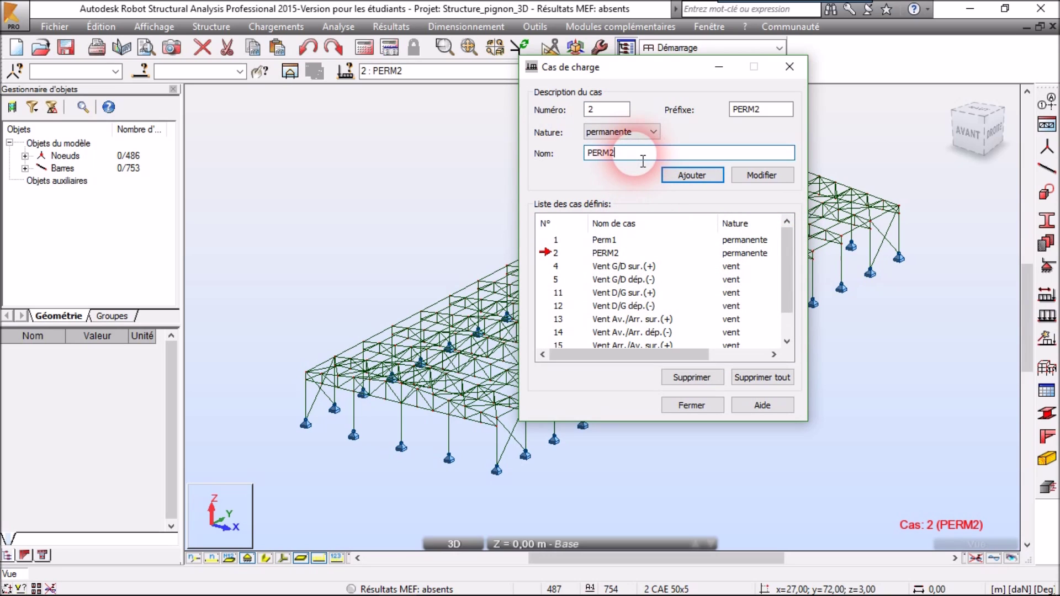
left_click(630, 138)
left_click(619, 145)
left_click(535, 109)
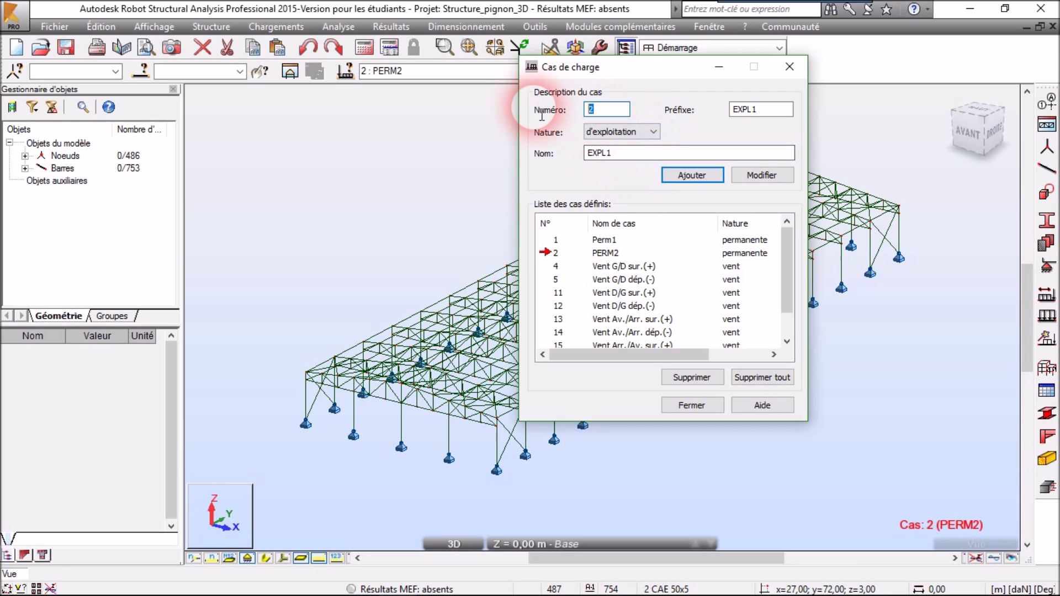
type("3")
left_click(690, 175)
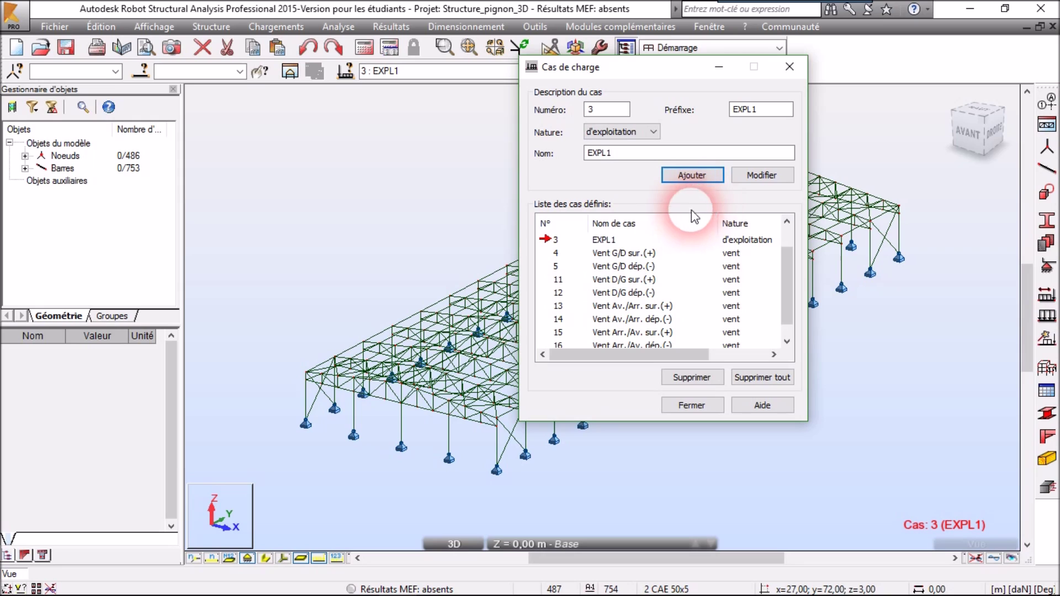
Rename load case 1 as PERM1 and finish the load case definition
left_click_drag(787, 251, 785, 209)
left_click(613, 238)
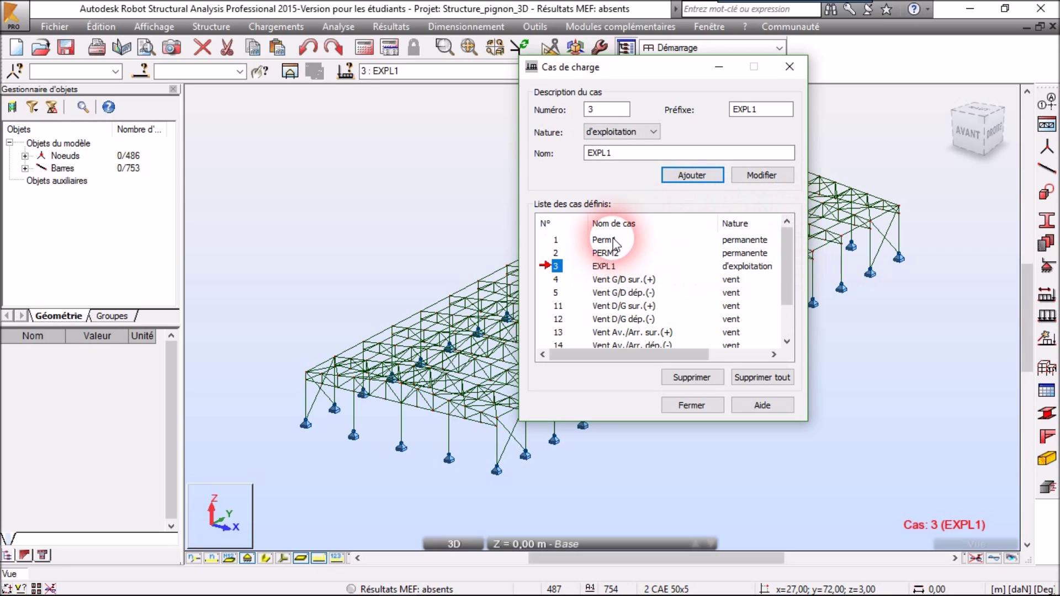
left_click(556, 239)
left_click(626, 113)
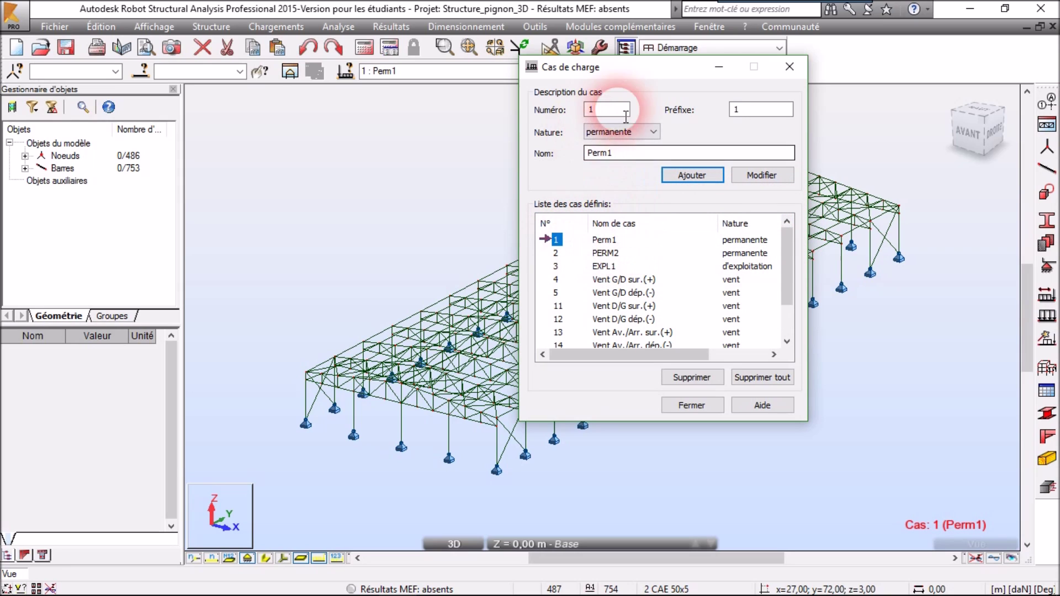
left_click_drag(590, 153, 641, 170)
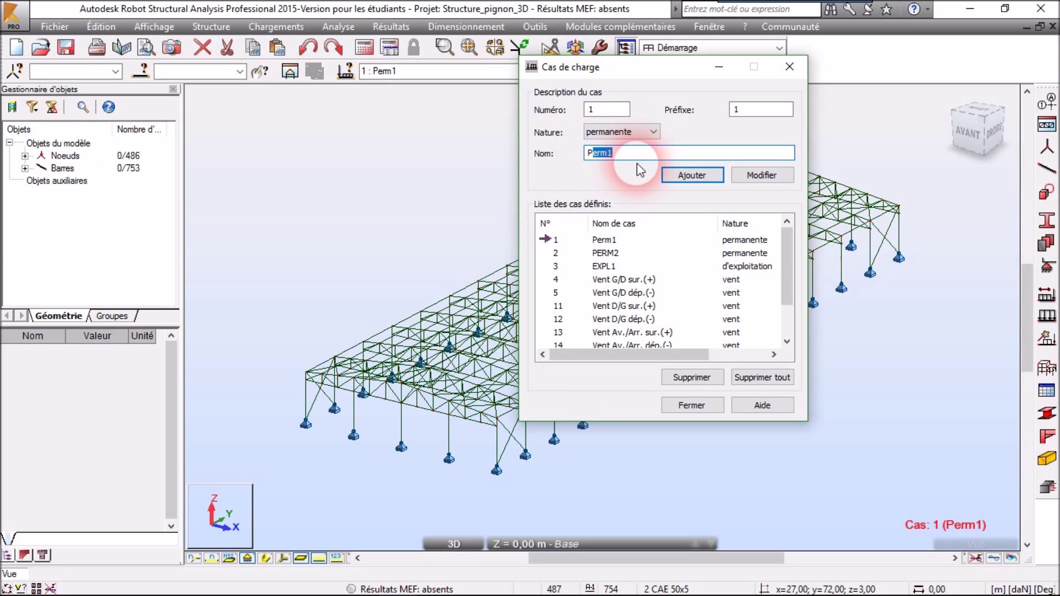
left_click(693, 379)
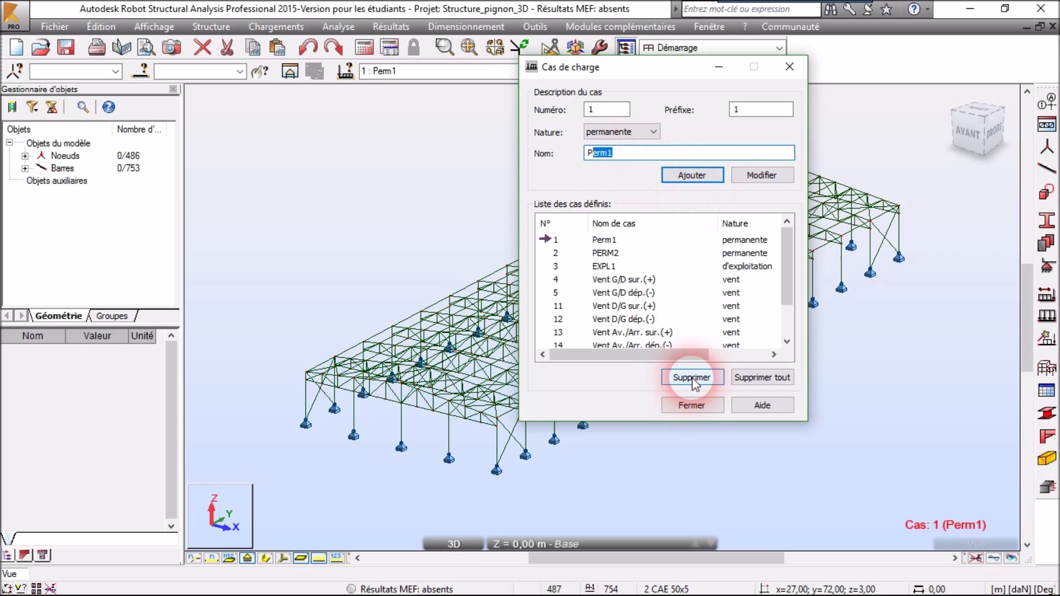
left_click(760, 174)
left_click(691, 175)
left_click_drag(634, 156, 590, 154)
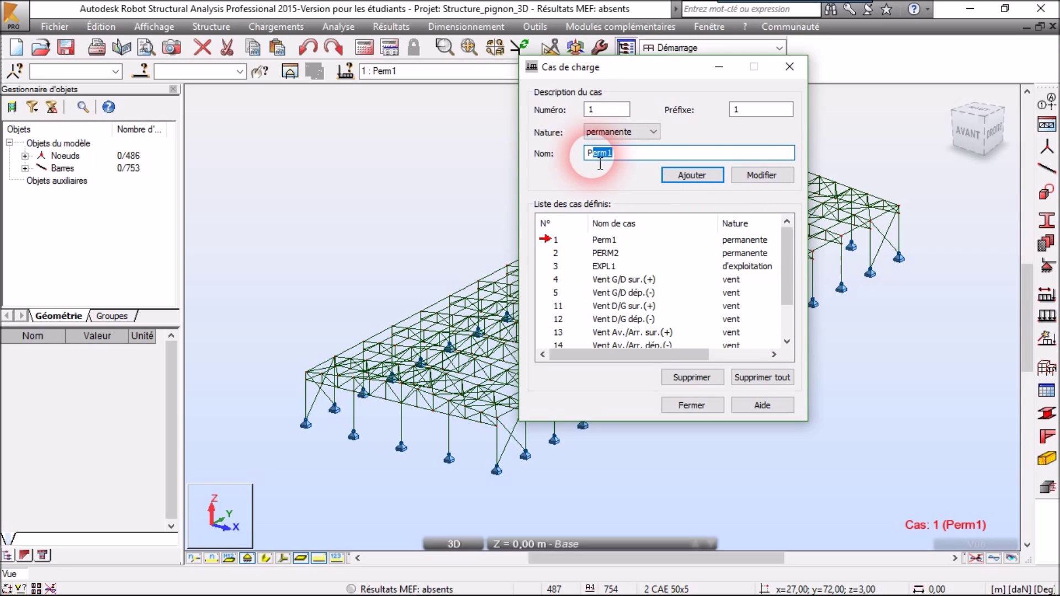
type("ERM")
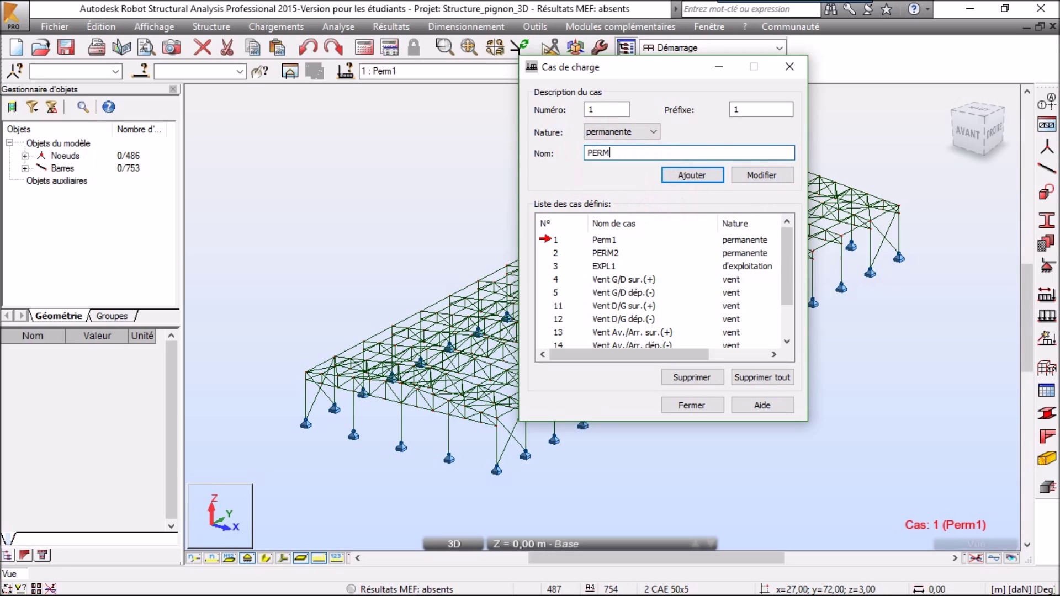
left_click(761, 176)
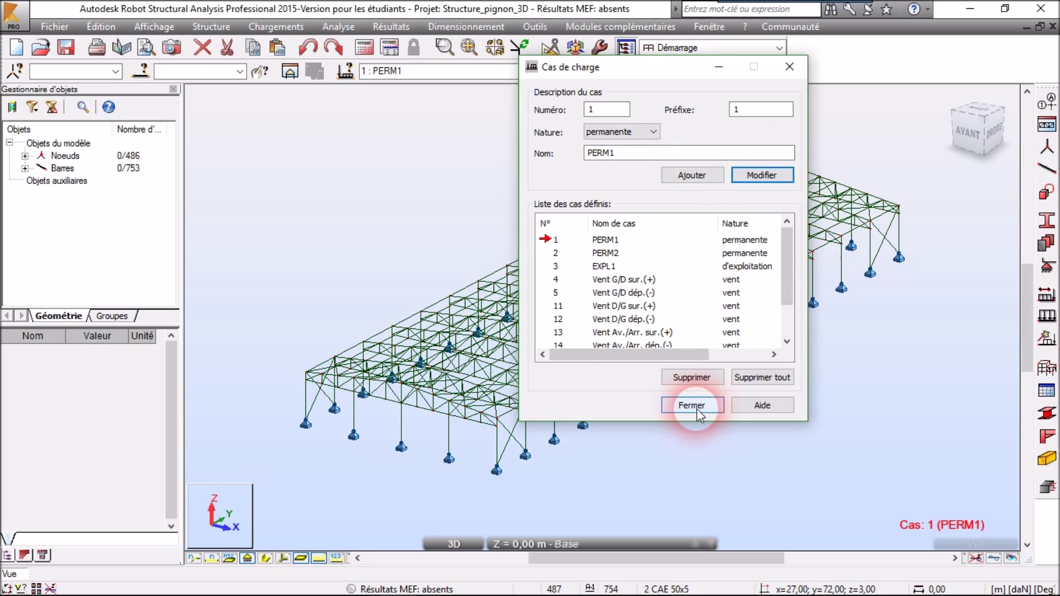
left_click(693, 405)
scroll(785, 340, "down", 2)
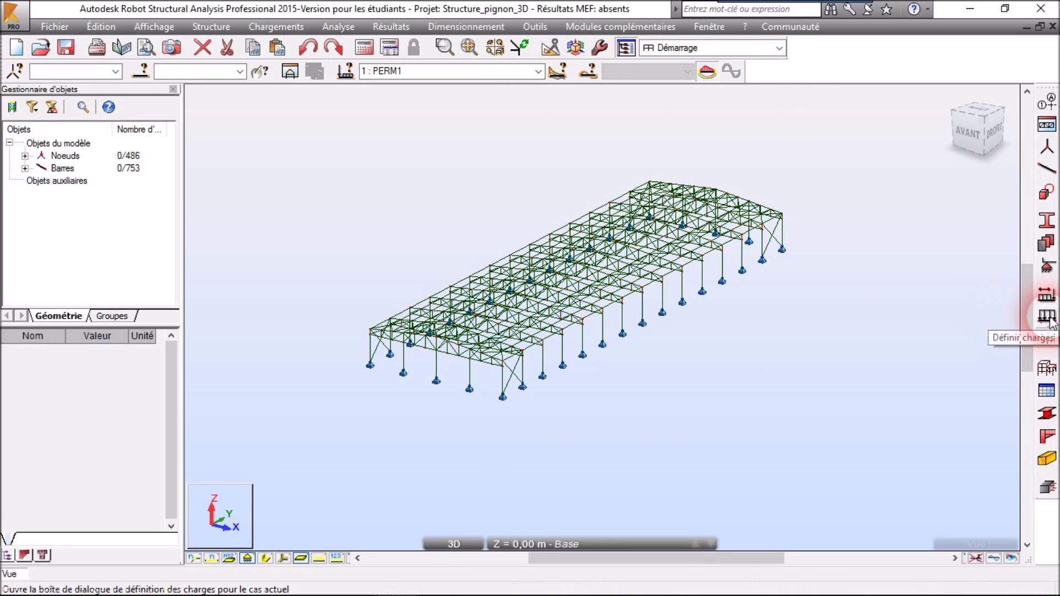
Open the load definition for case PERM1 and show the bar load types
left_click(1048, 318)
left_click(870, 303)
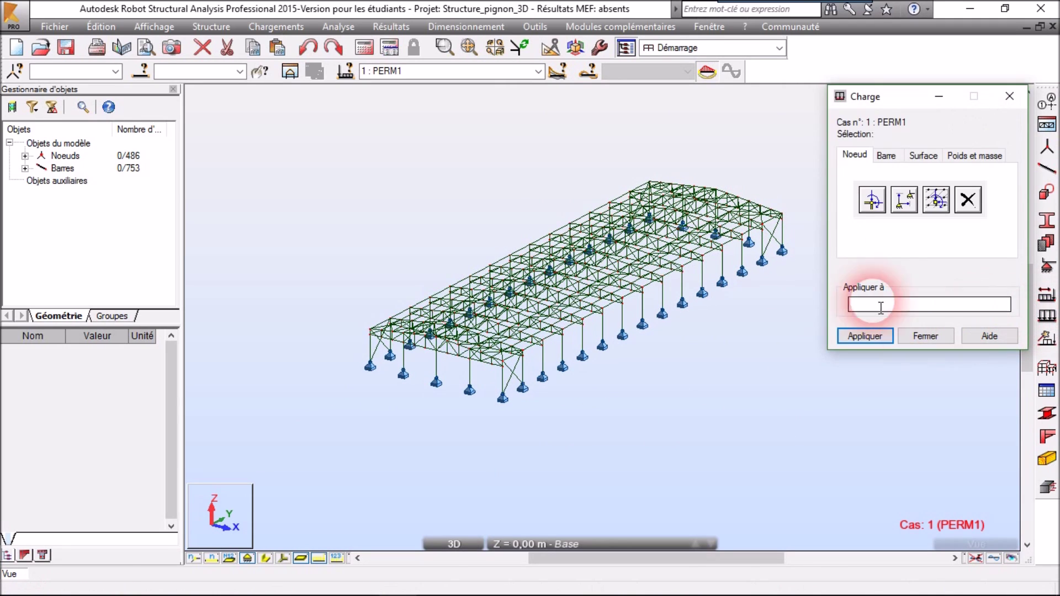
left_click(886, 155)
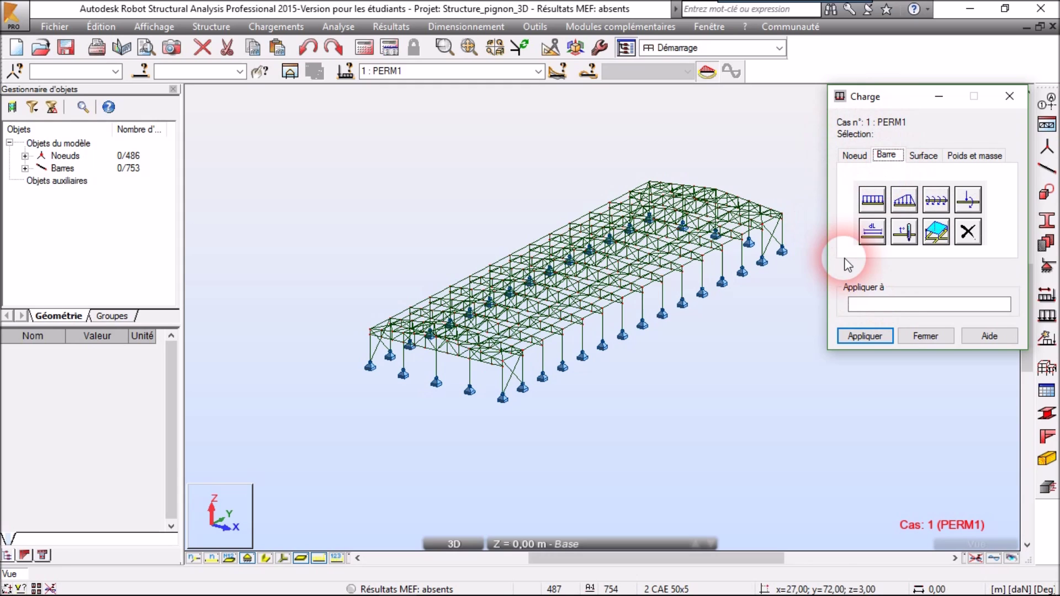
left_click(883, 203)
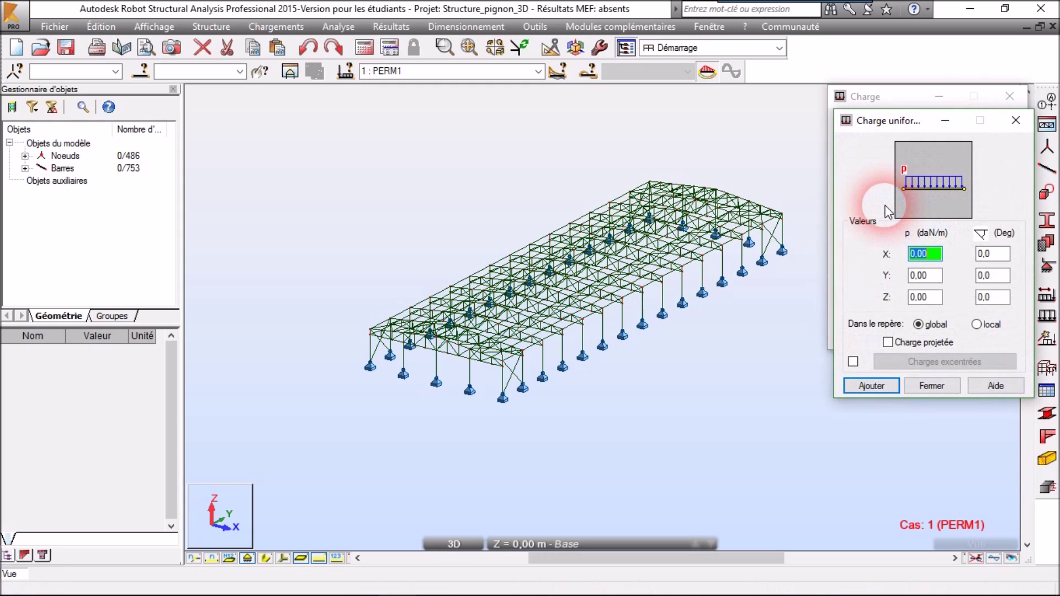
double_click(914, 300)
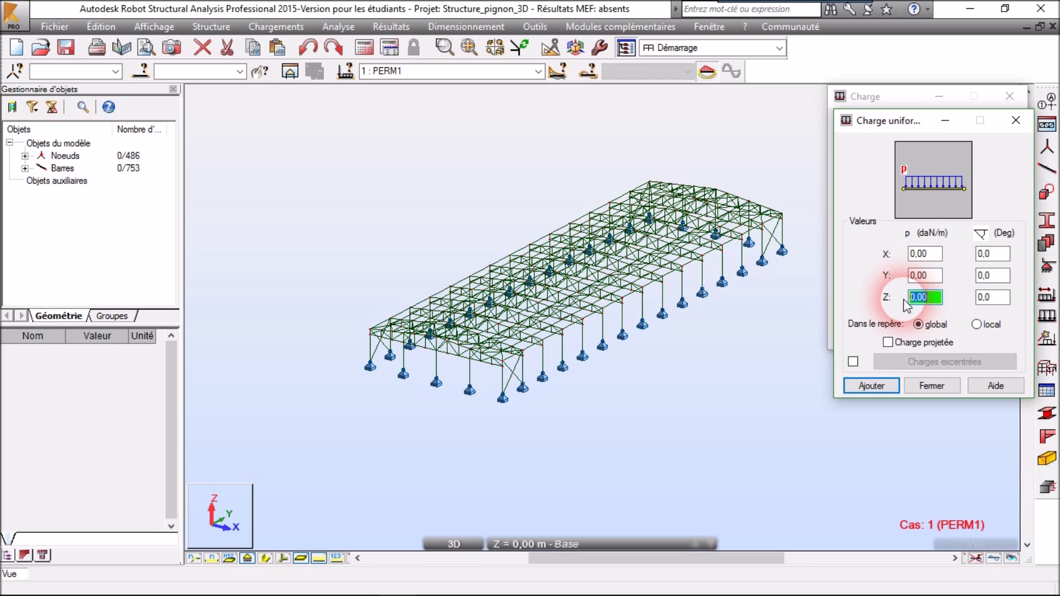
left_click(1015, 120)
Make PERM2 the current load case and define a uniform bar load of -10.17 daN/m along local Z
left_click(524, 71)
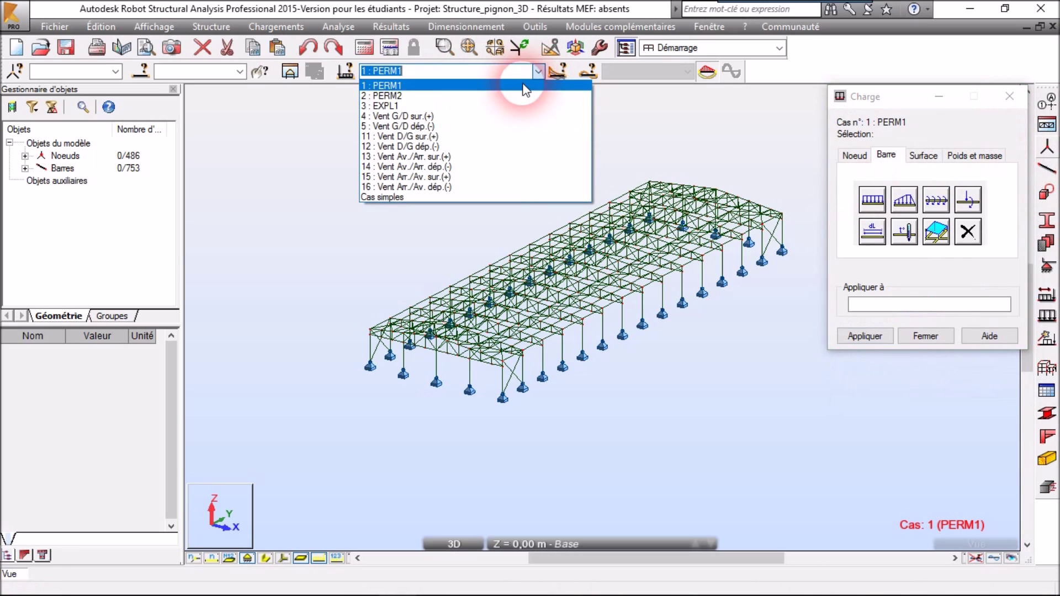
left_click(478, 93)
left_click(873, 200)
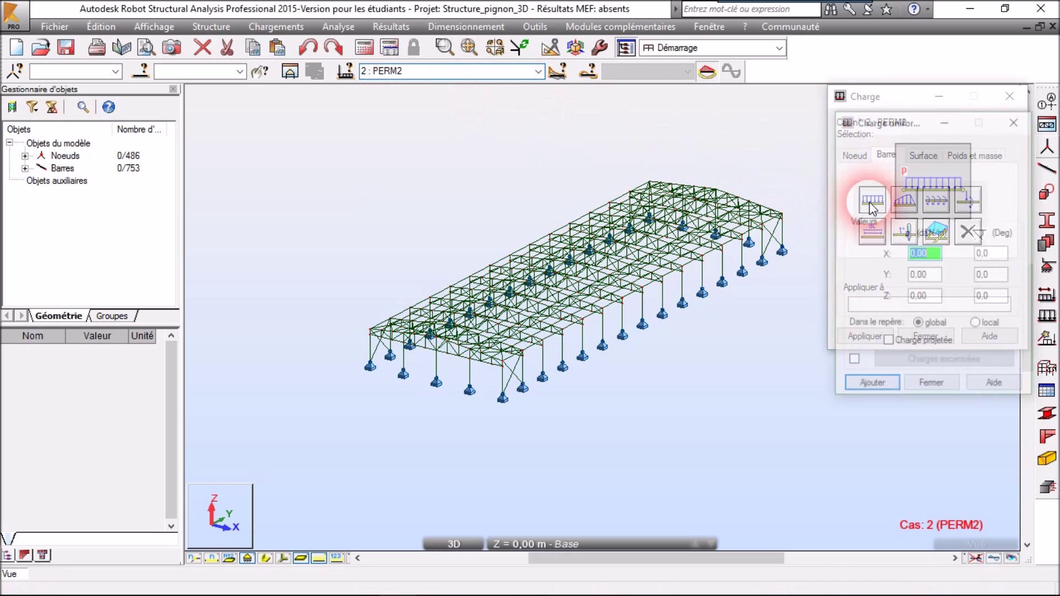
left_click(923, 297)
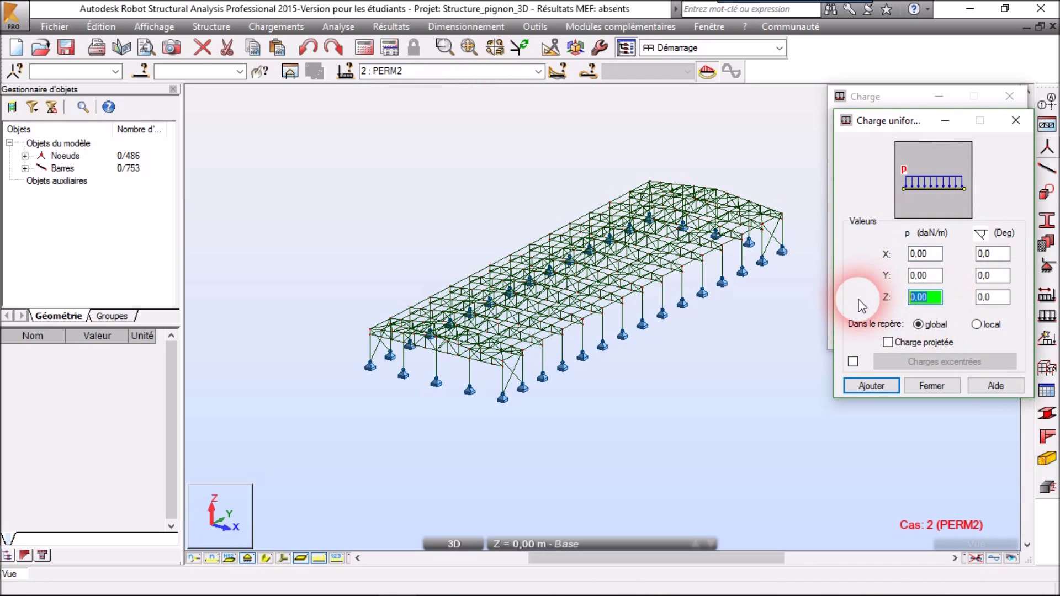
type("10.17")
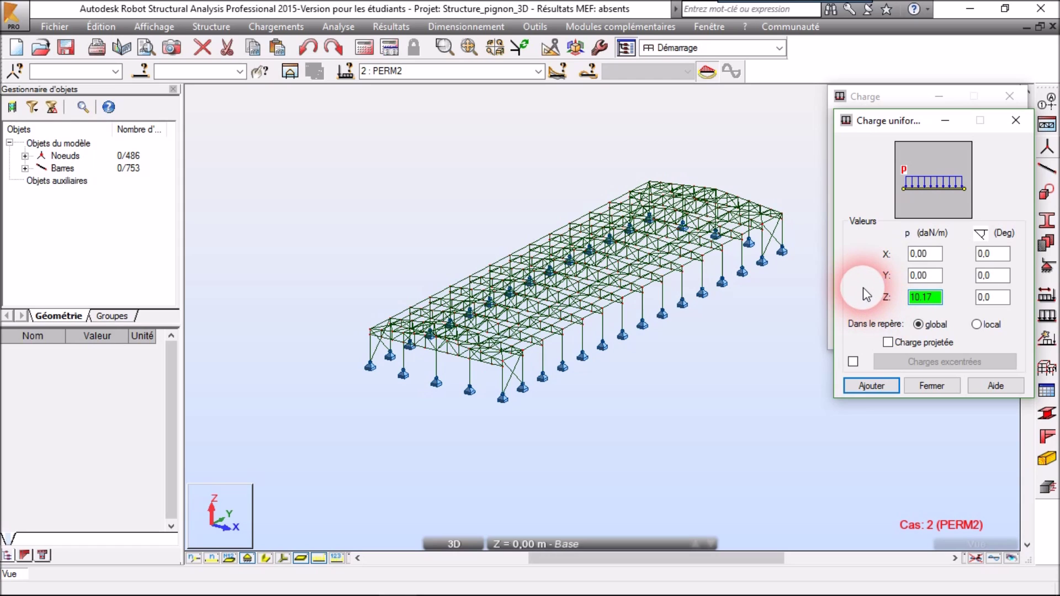
left_click(977, 325)
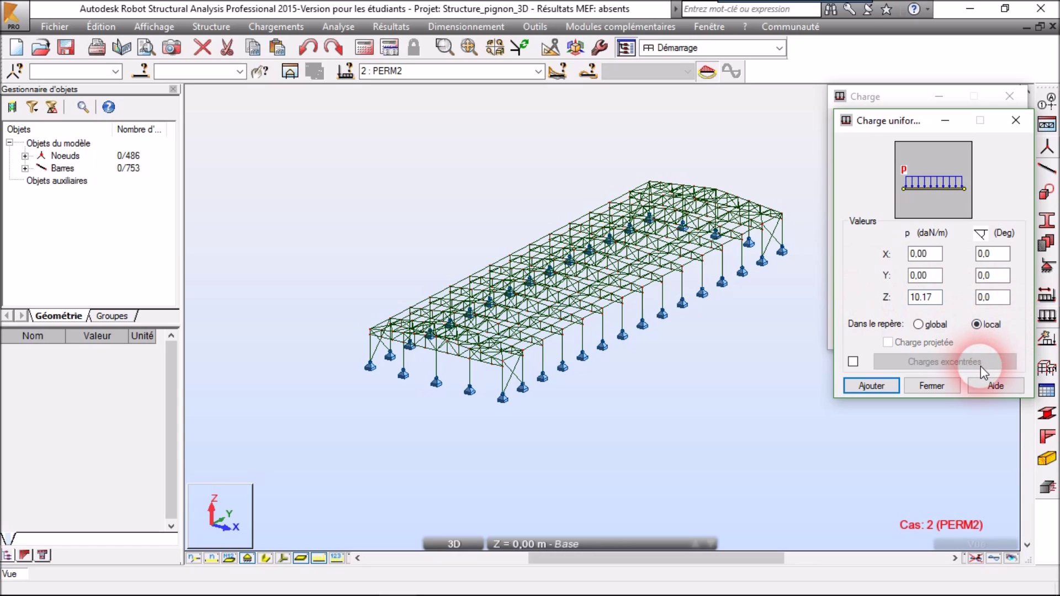
double_click(927, 297)
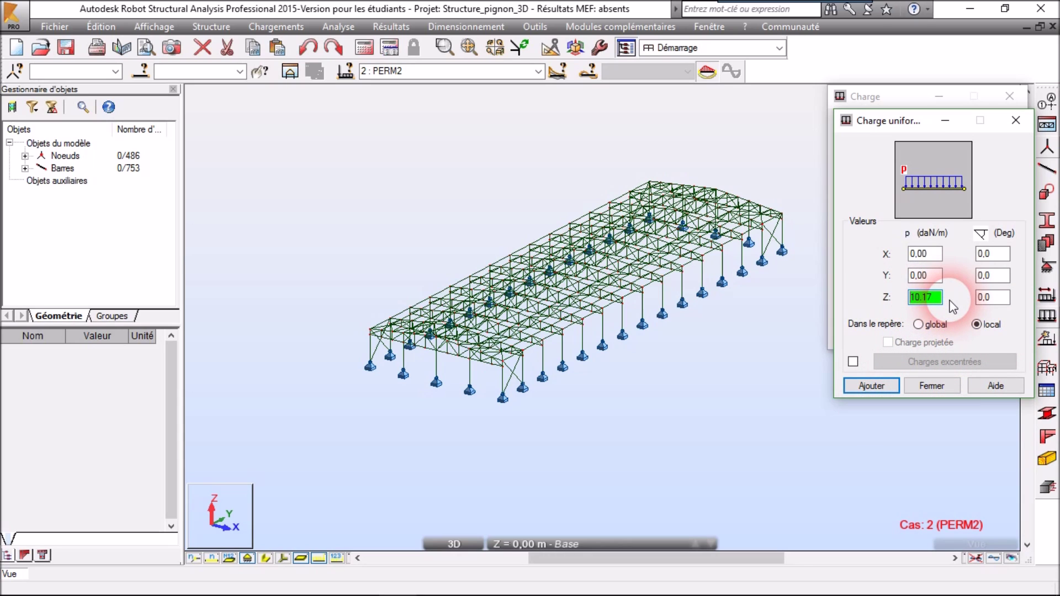
left_click(886, 385)
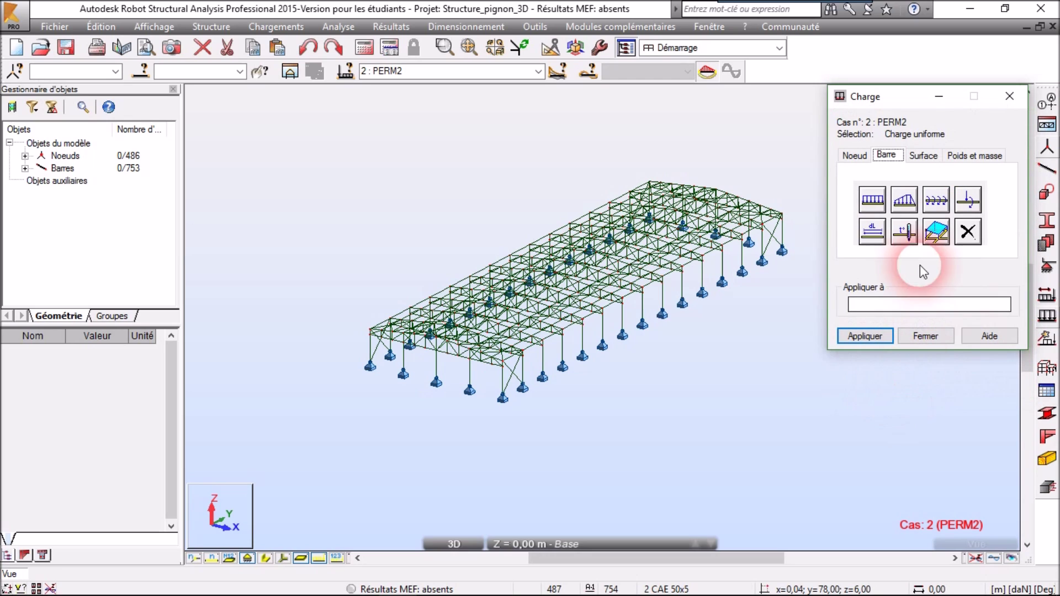
Select the first eave line of bars by geometry, with X from 0 to 1, Y from 0 to 84 and Z from 6 to 7
left_click(883, 305)
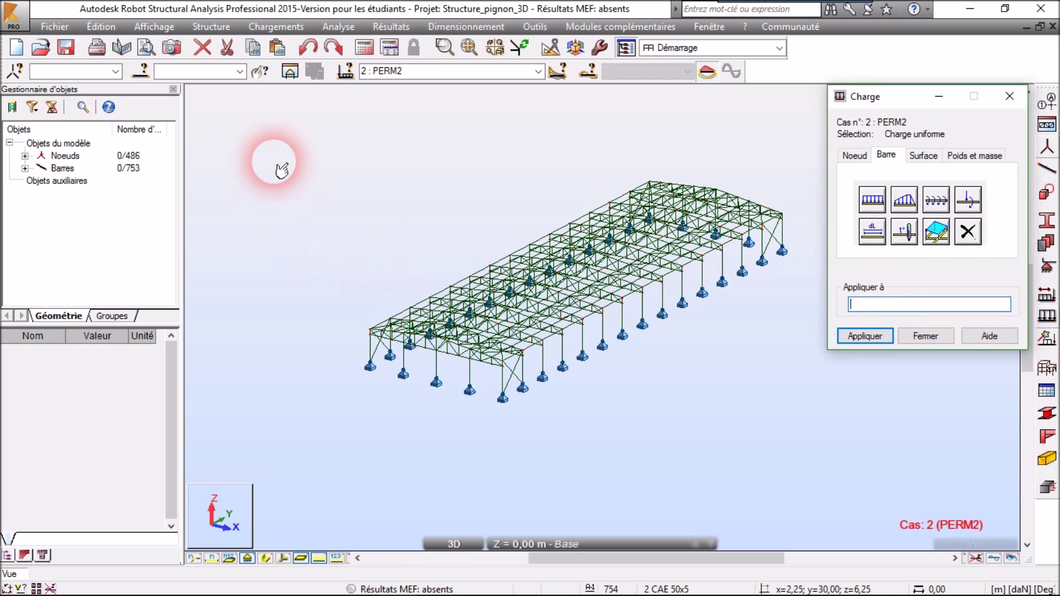
scroll(657, 334, "up", 1)
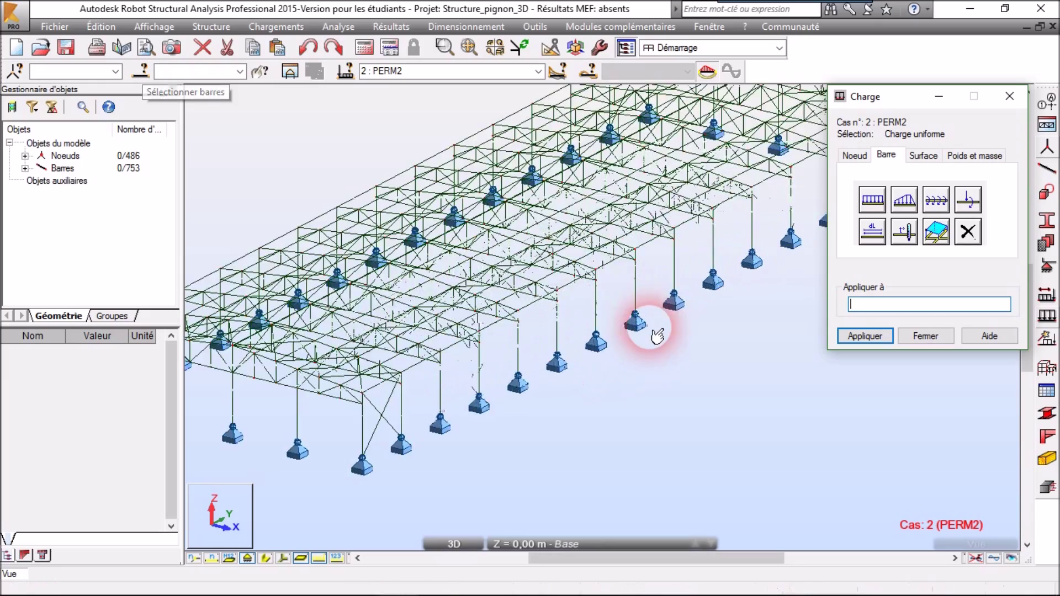
scroll(636, 317, "up", 3)
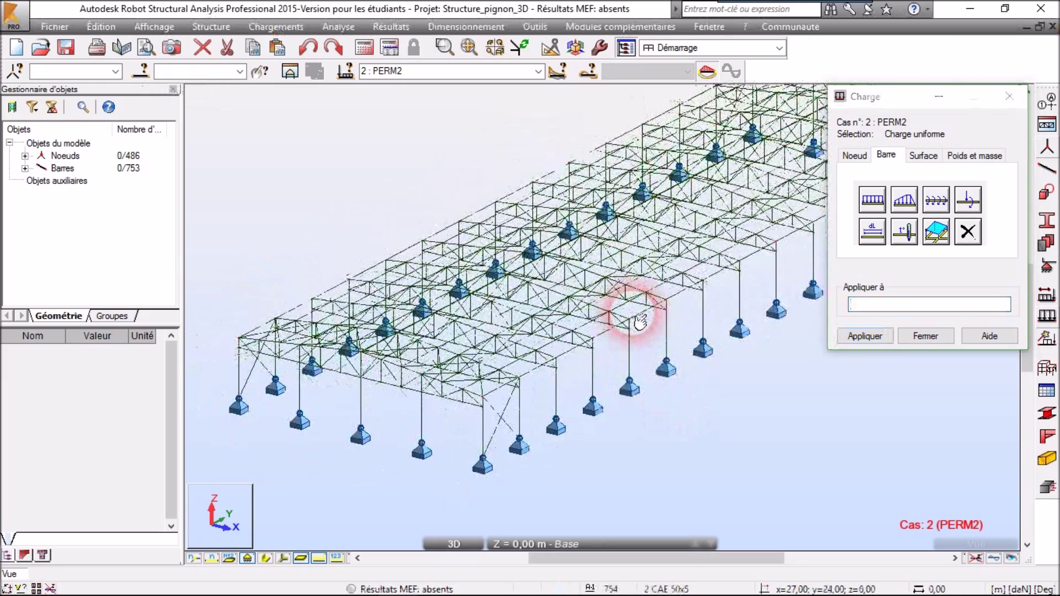
left_click(142, 76)
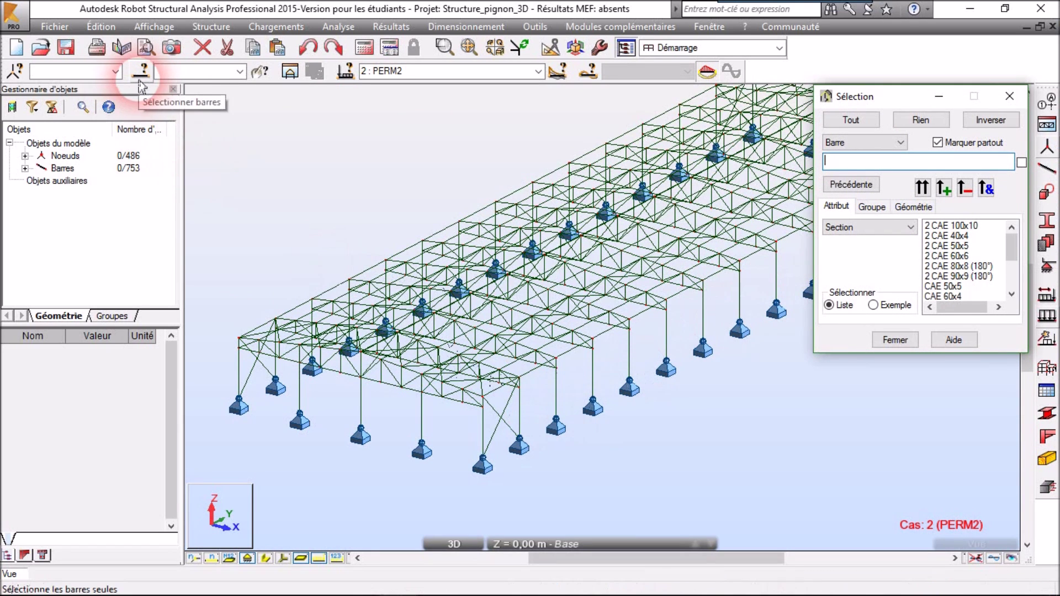
left_click_drag(853, 96, 260, 94)
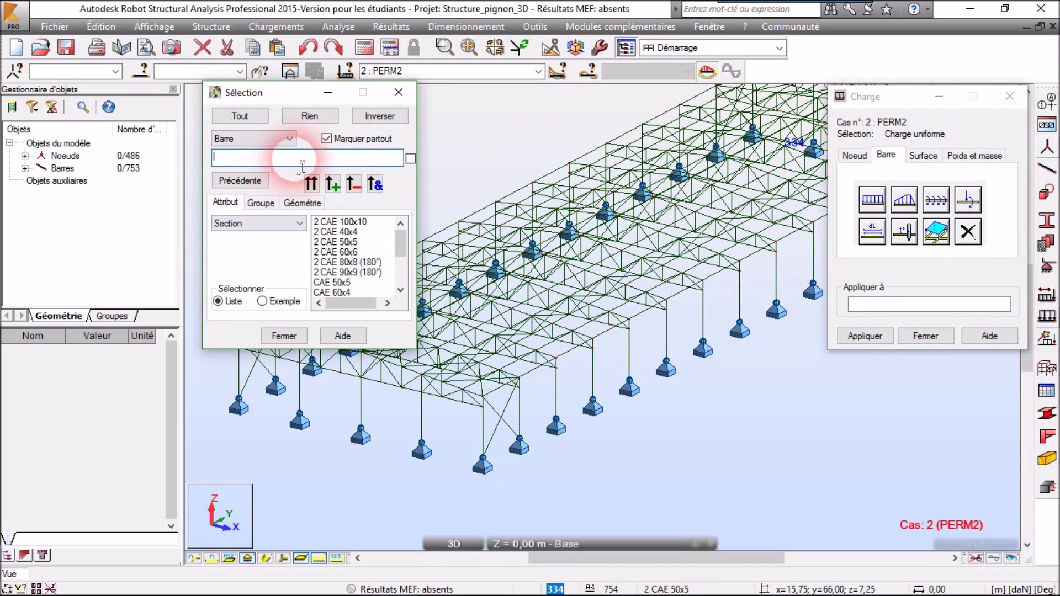
left_click(303, 203)
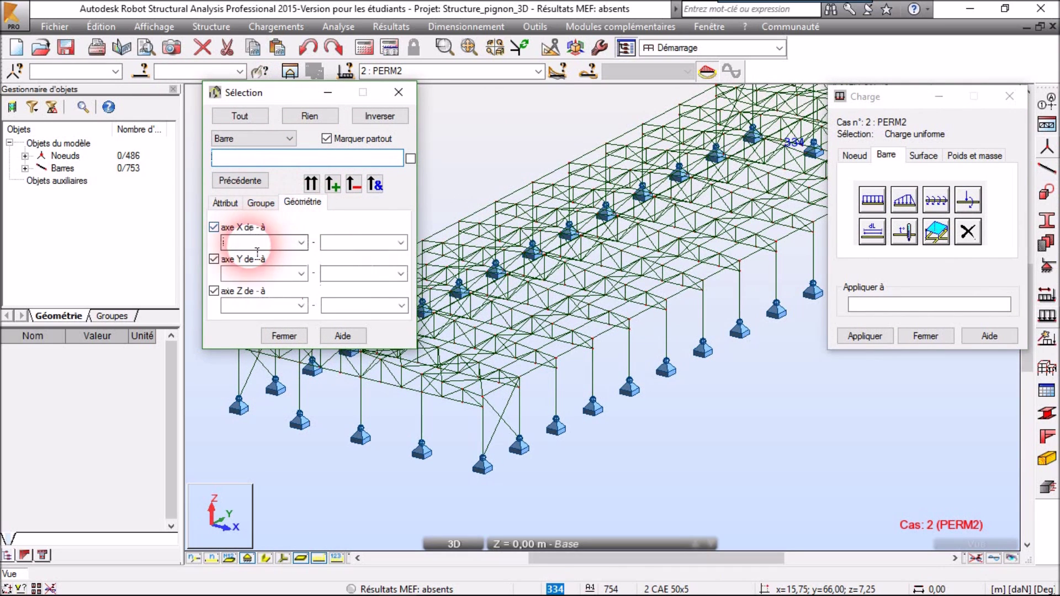
left_click_drag(248, 92, 133, 42)
left_click(162, 196)
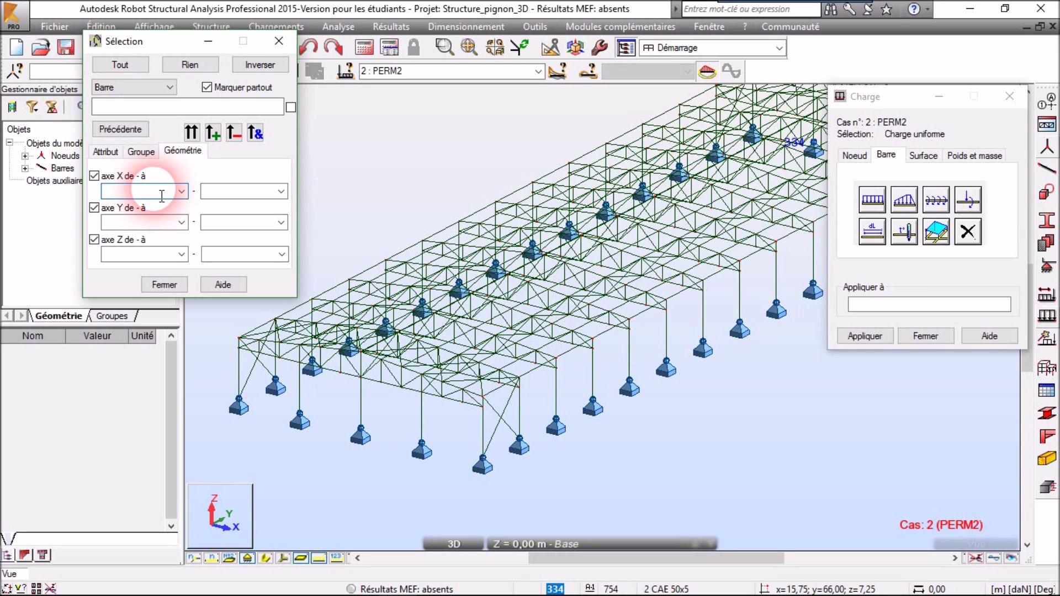
type("0")
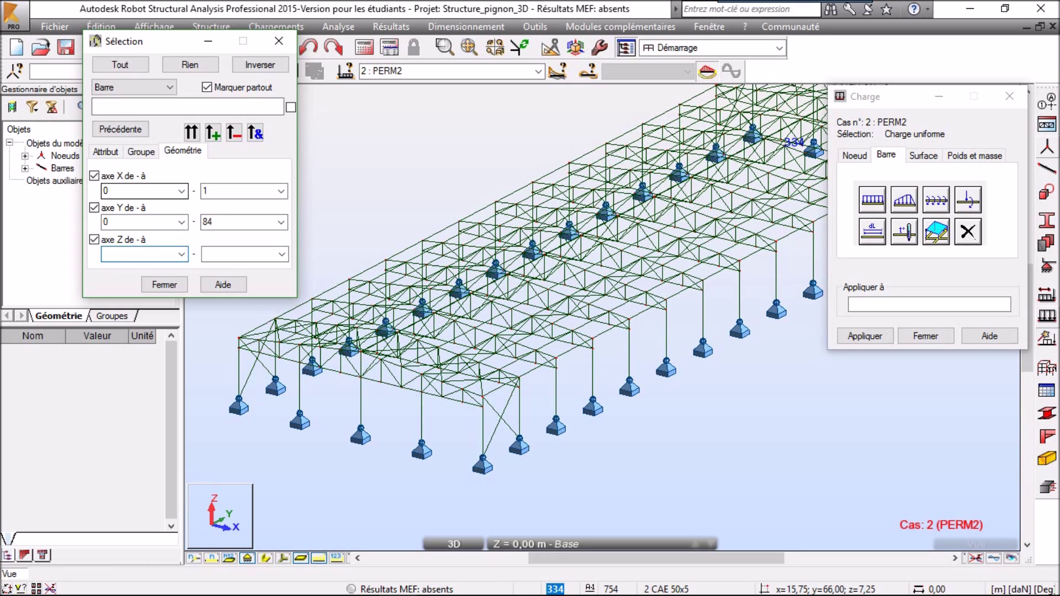
left_click(212, 133)
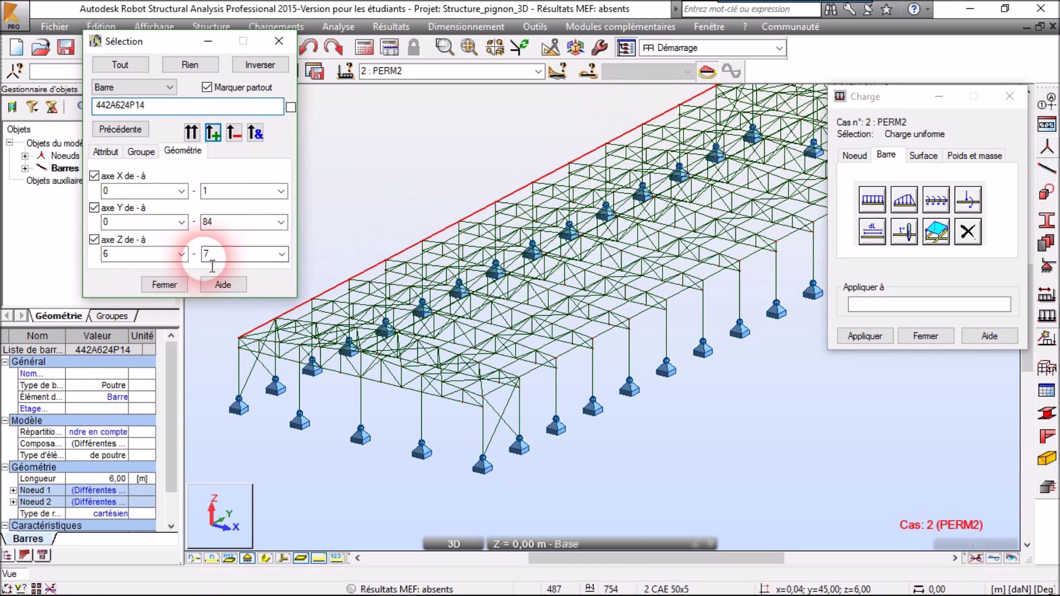
Add the opposite eave line of bars to the selection, with X from 26 to 27
double_click(117, 194)
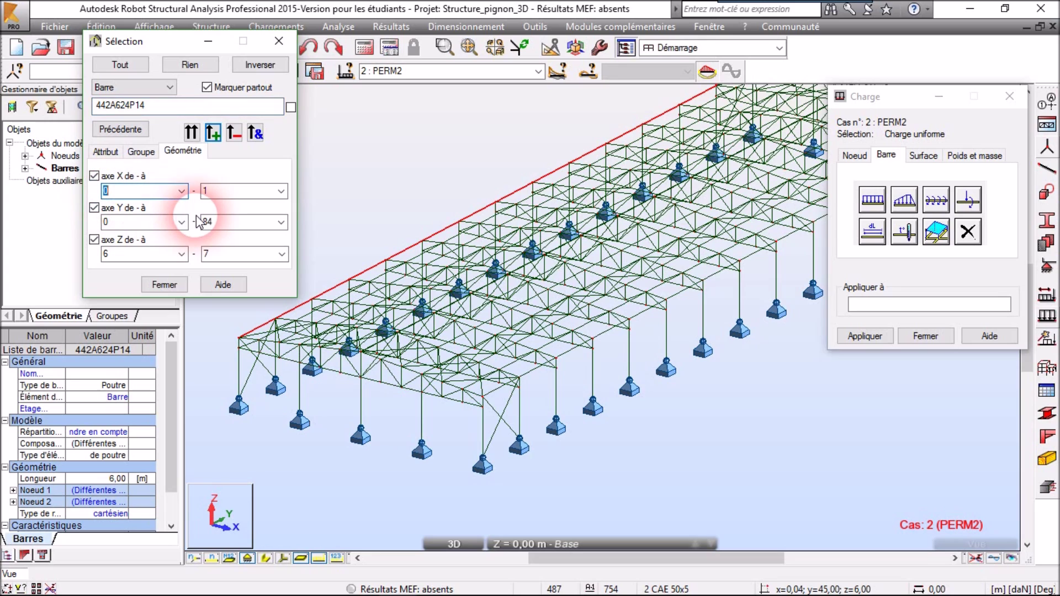
type("26")
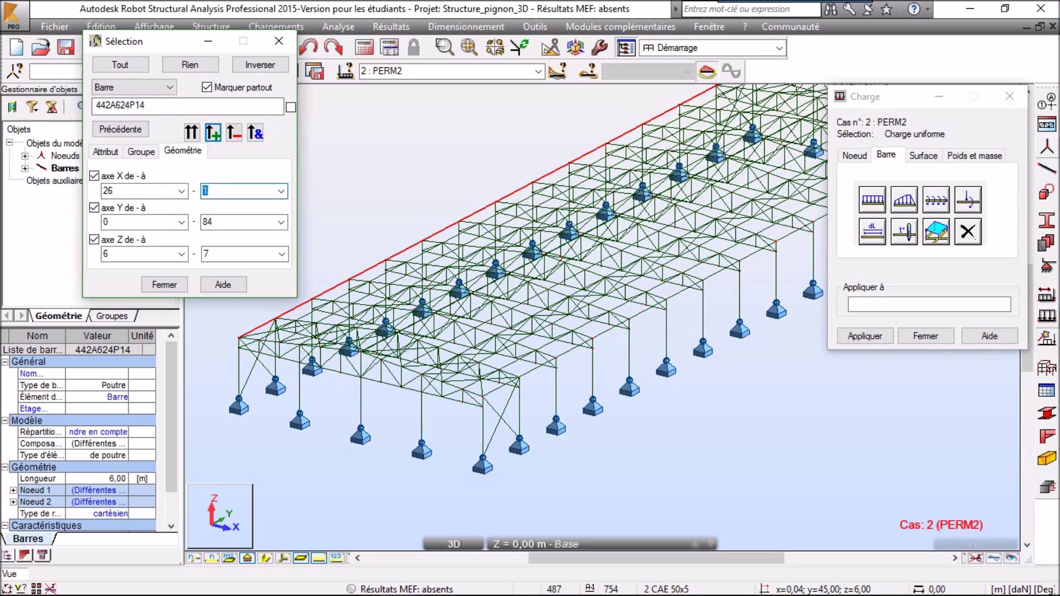
left_click(160, 285)
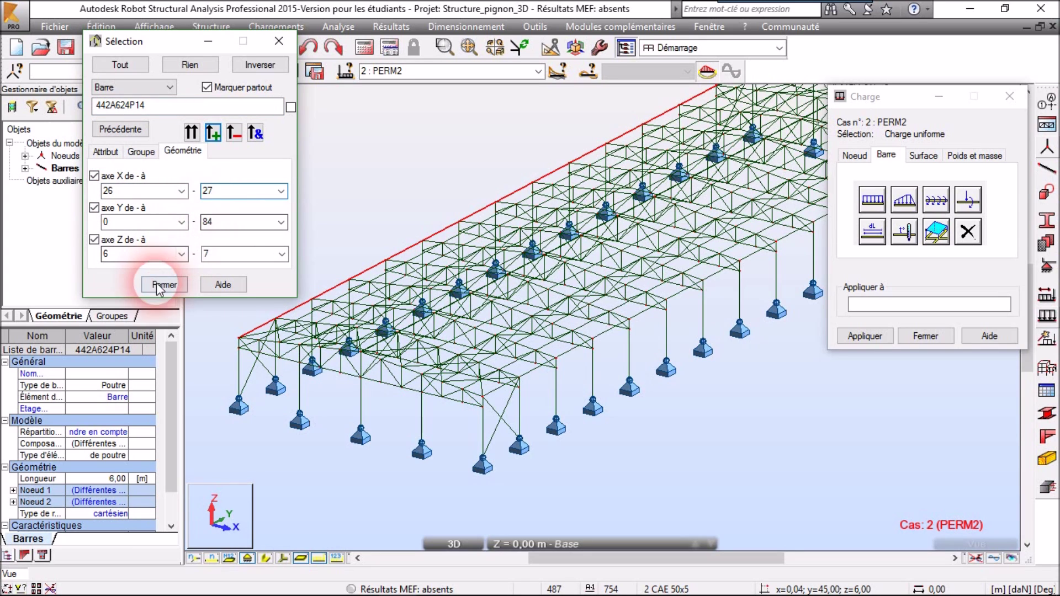
left_click(213, 138)
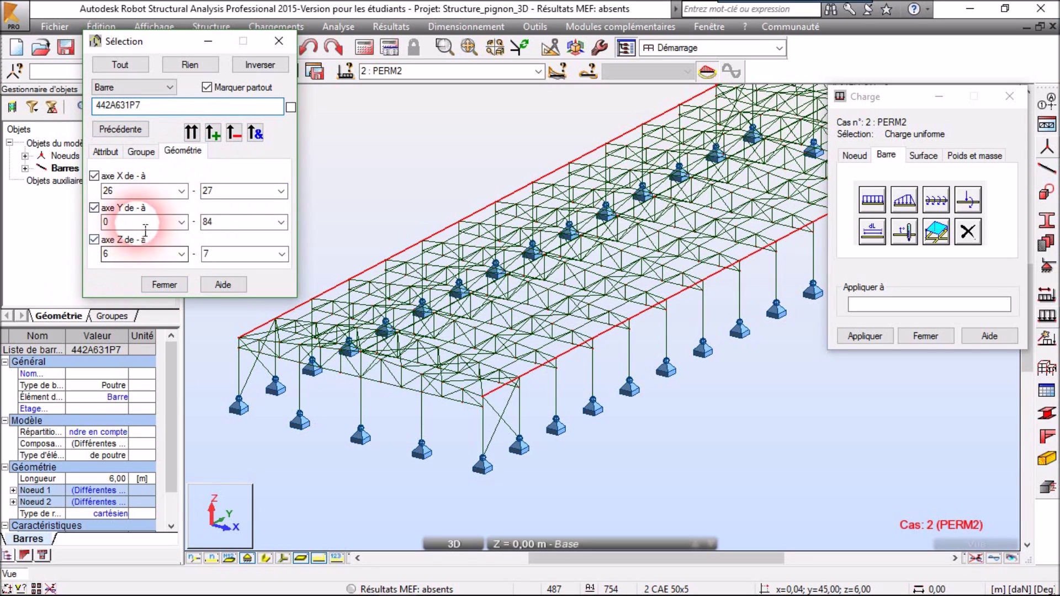
Add the ridge line of bars to the selection, with X from 13 to 14 and Z from 7 to 8
double_click(140, 195)
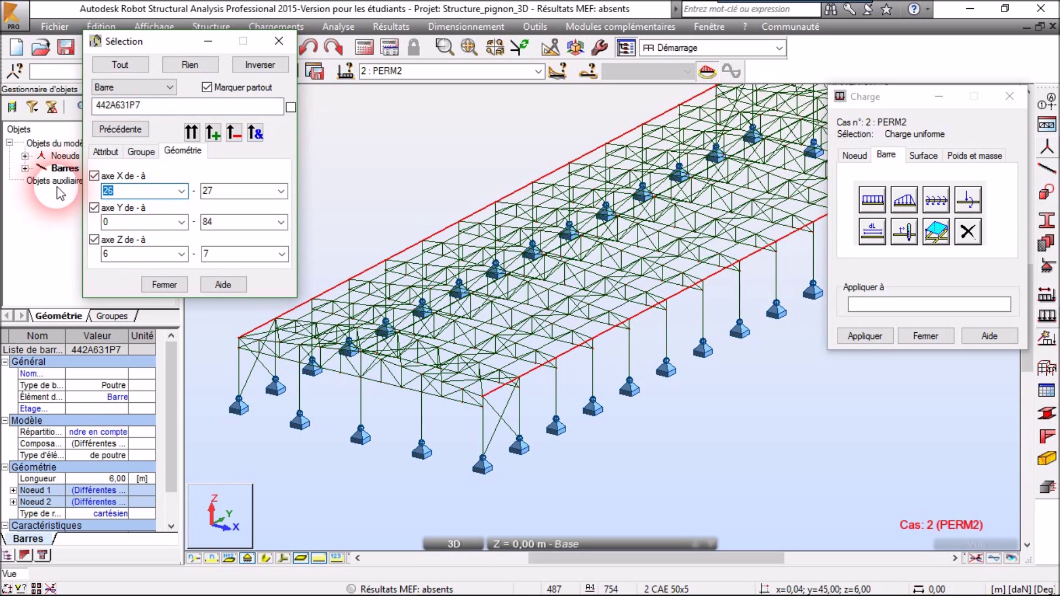
type("13")
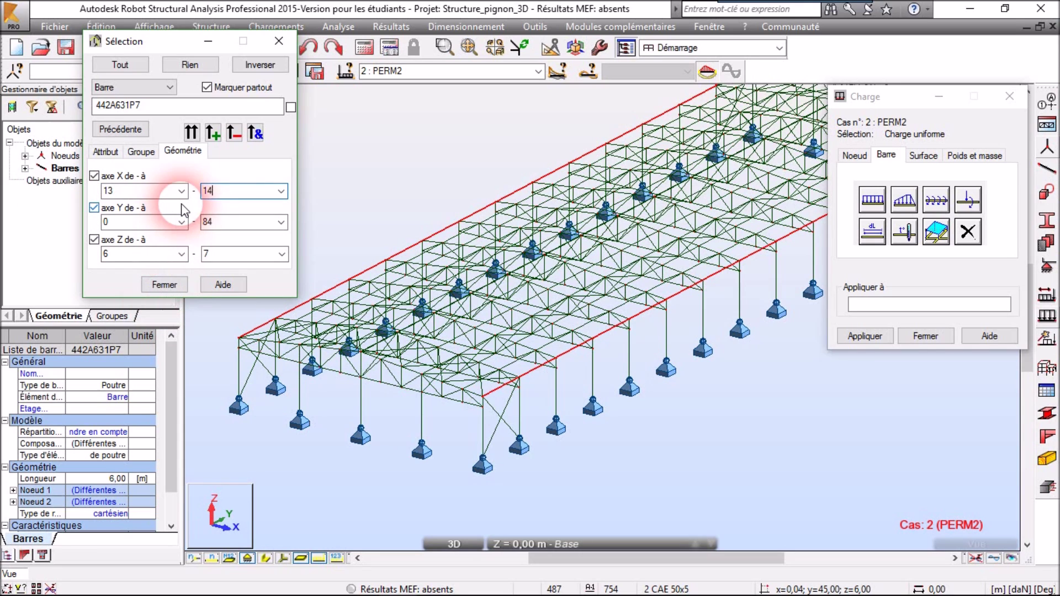
left_click_drag(144, 256, 88, 250)
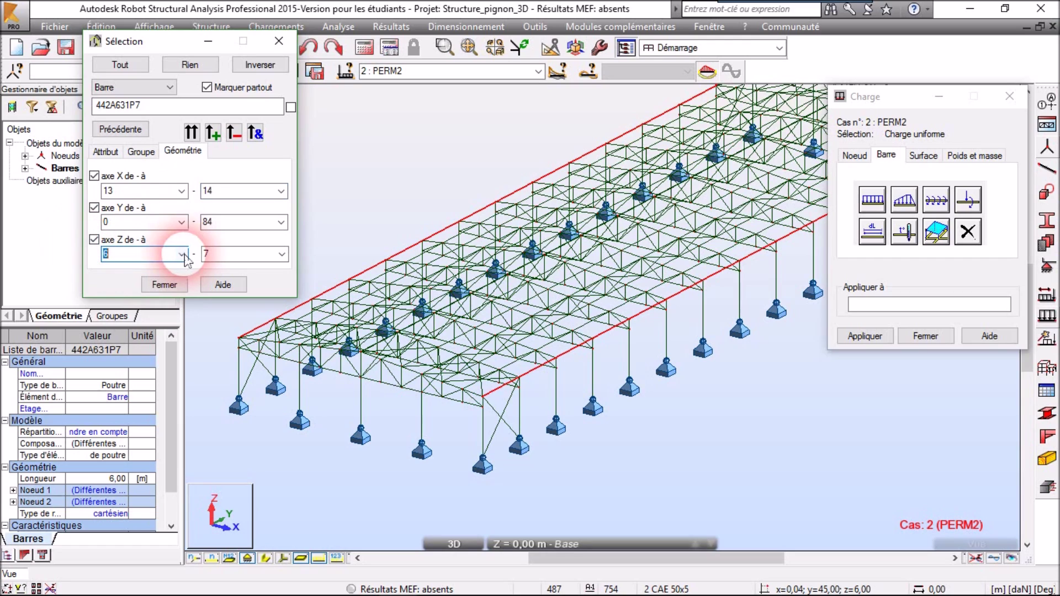
type("7")
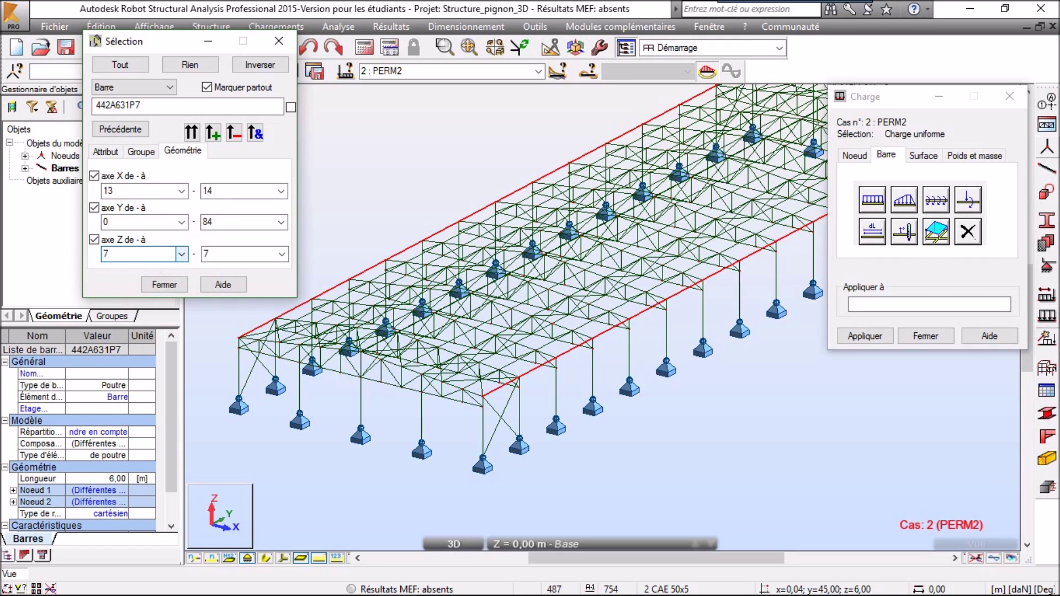
left_click(205, 256)
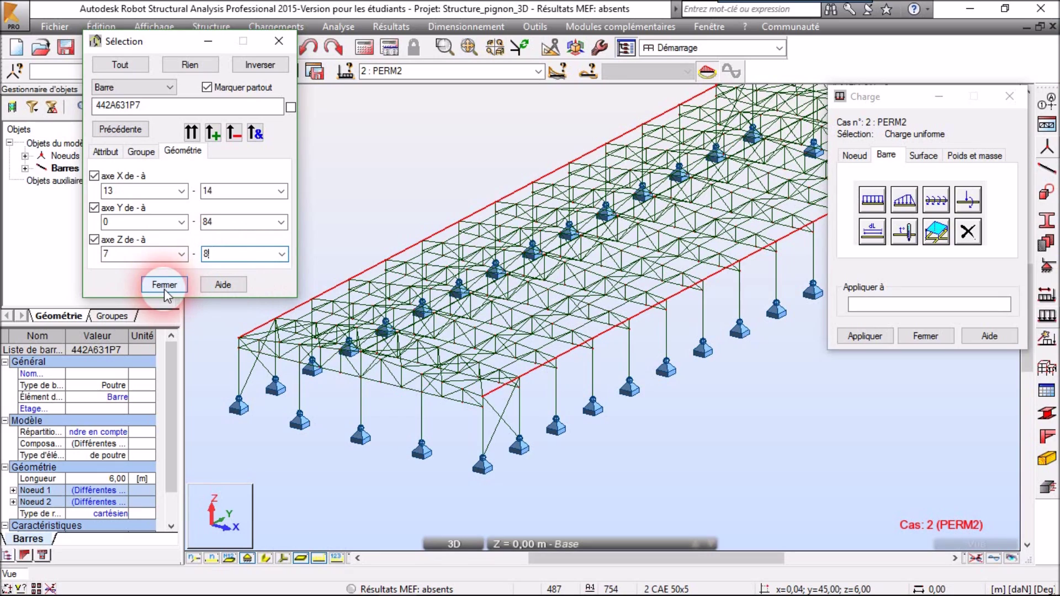
left_click(218, 139)
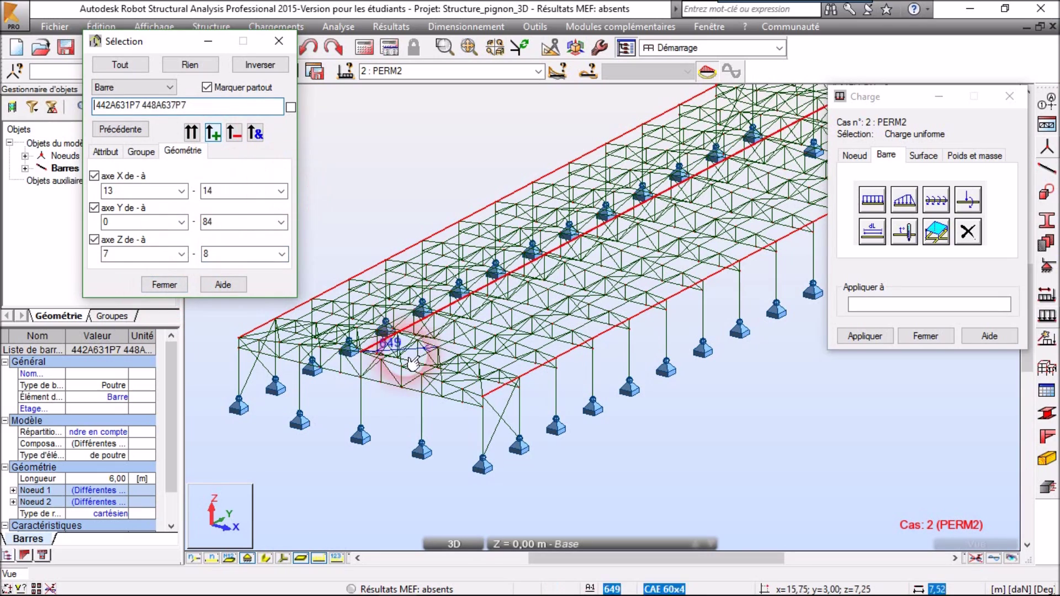
scroll(387, 345, "up", 5)
scroll(389, 340, "down", 8)
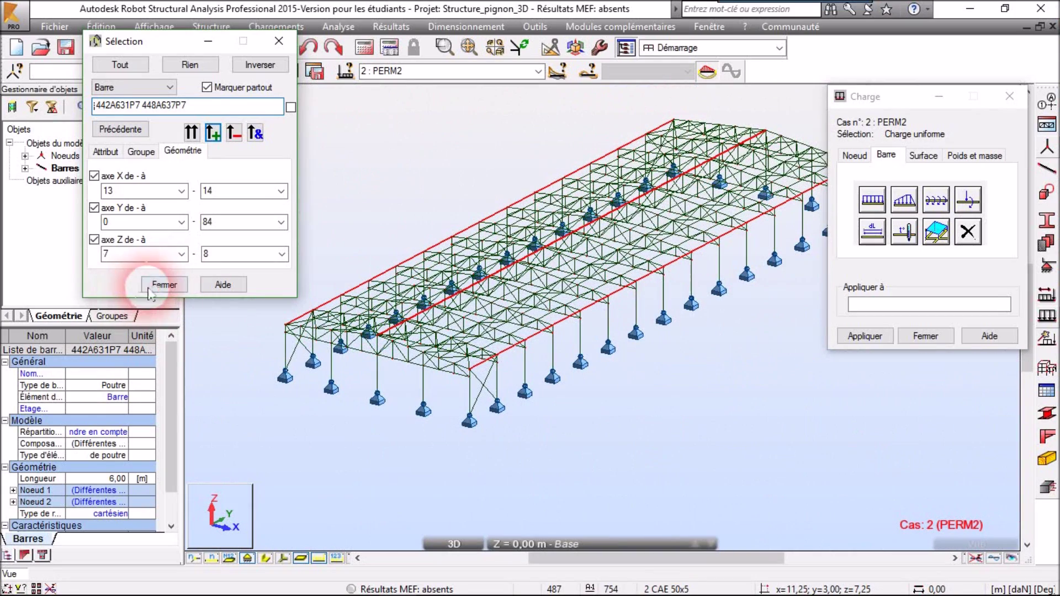
Copy the selected bar list 442A631P7 448A637P7 and enter it as the bars receiving the uniform load
left_click_drag(215, 107, 40, 95)
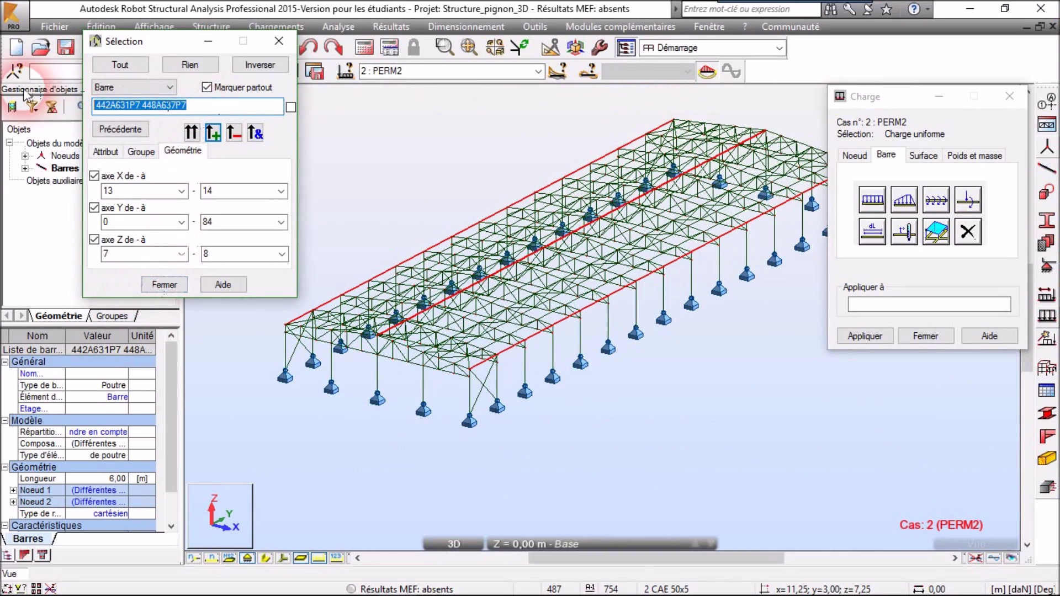
left_click(165, 284)
left_click(610, 342)
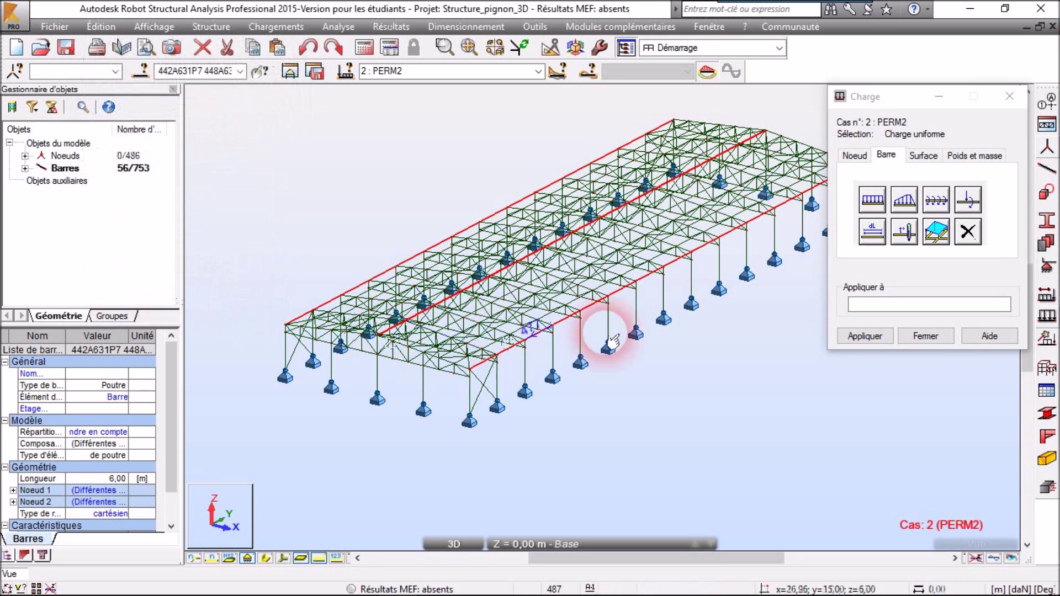
left_click(873, 304)
left_click_drag(914, 97, 918, 87)
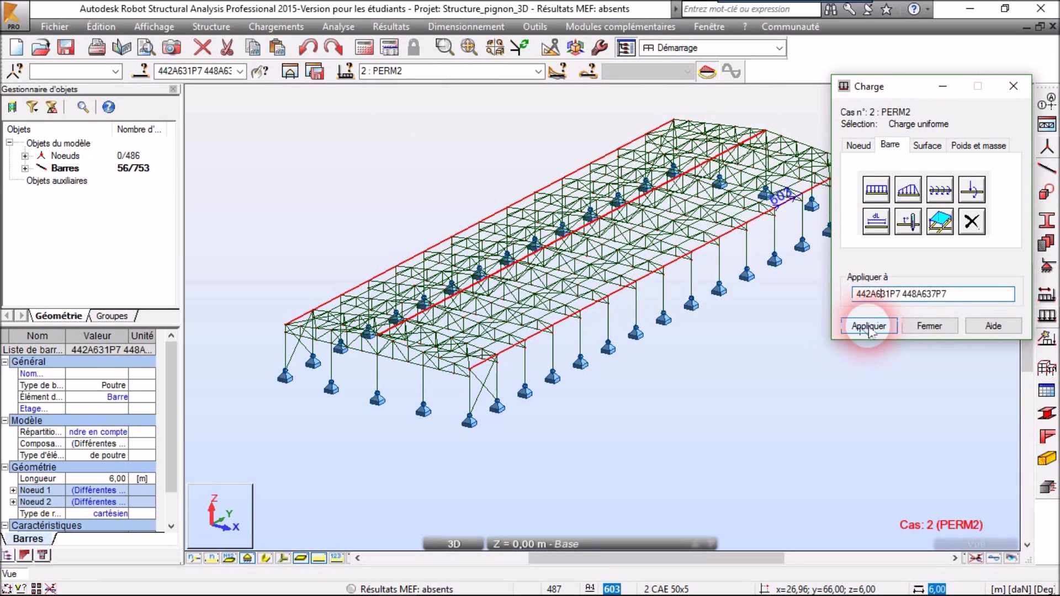
Define the uniform load of -10.17 daN/m along Z in the global coordinate system for case PERM2
left_click(877, 189)
left_click(933, 293)
left_click(982, 315)
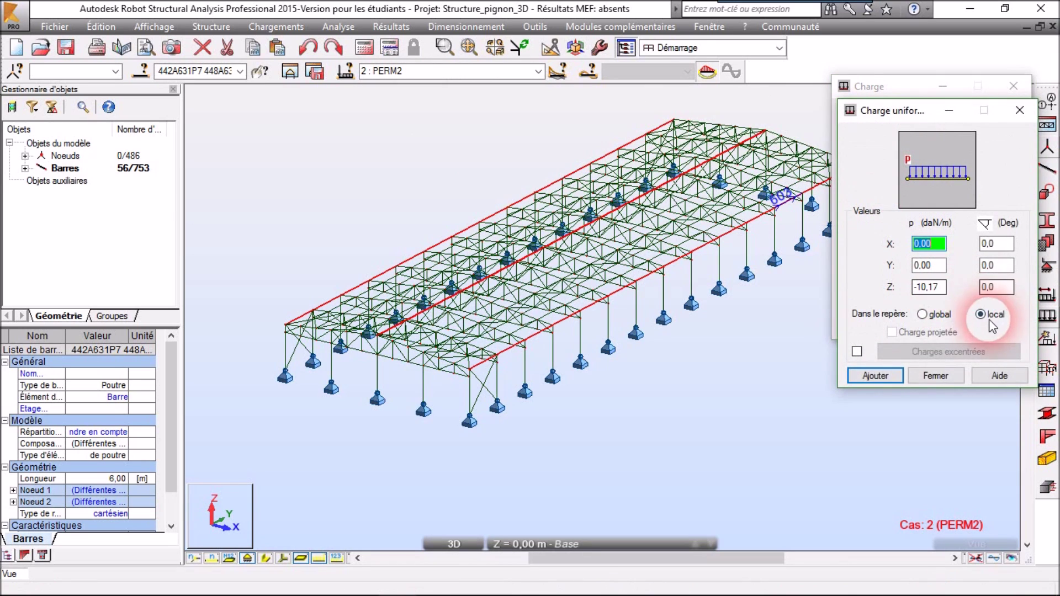
left_click(864, 380)
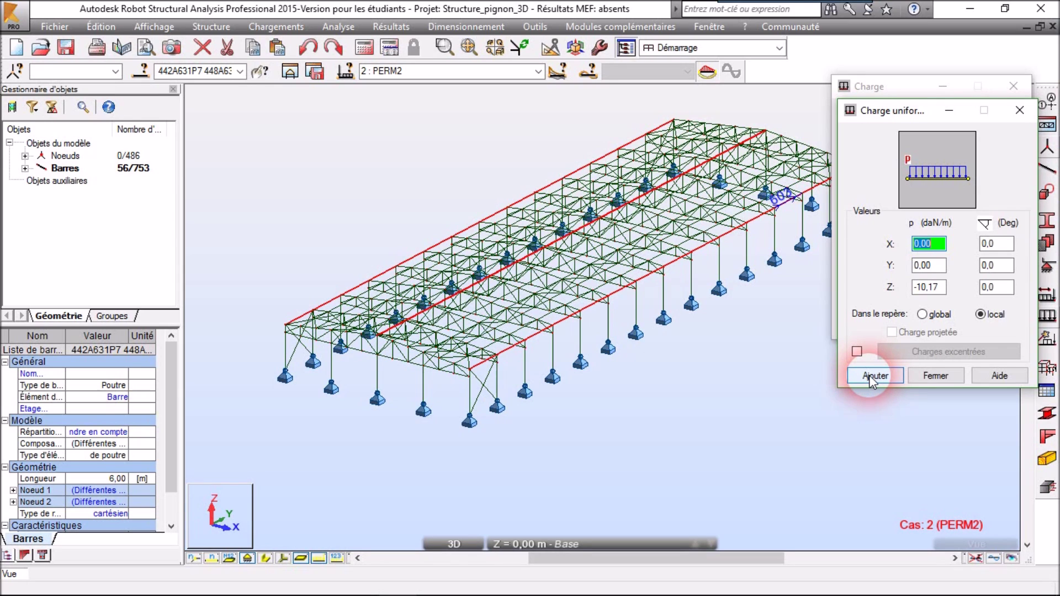
left_click(872, 376)
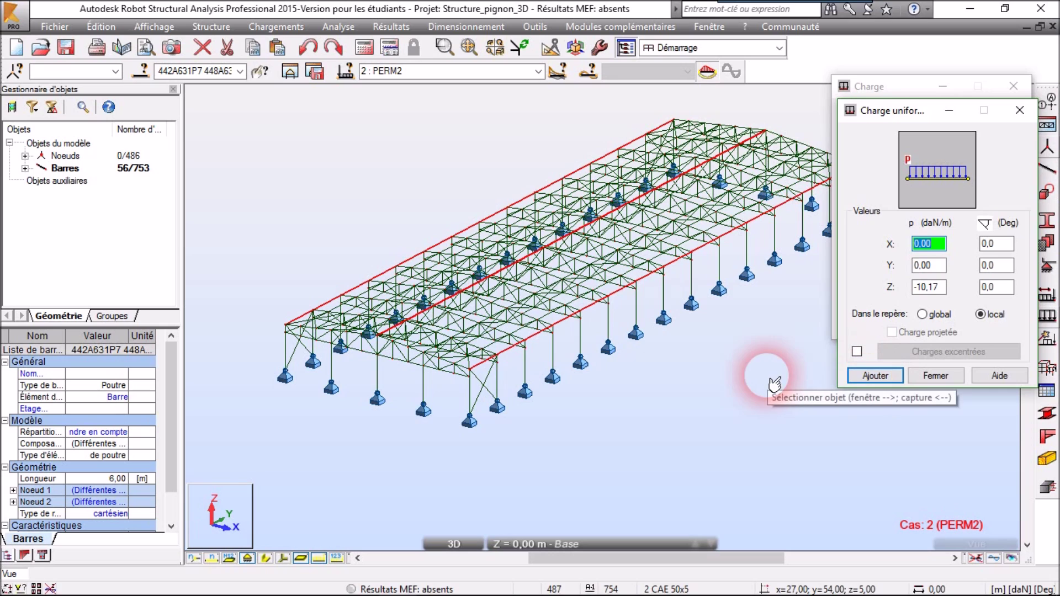
left_click(942, 315)
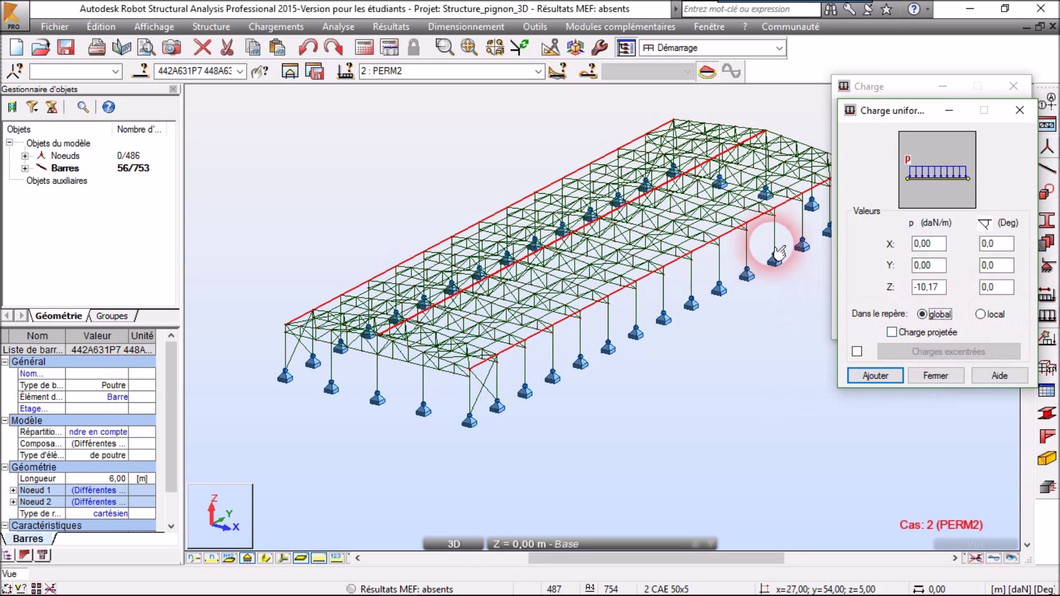
left_click(884, 379)
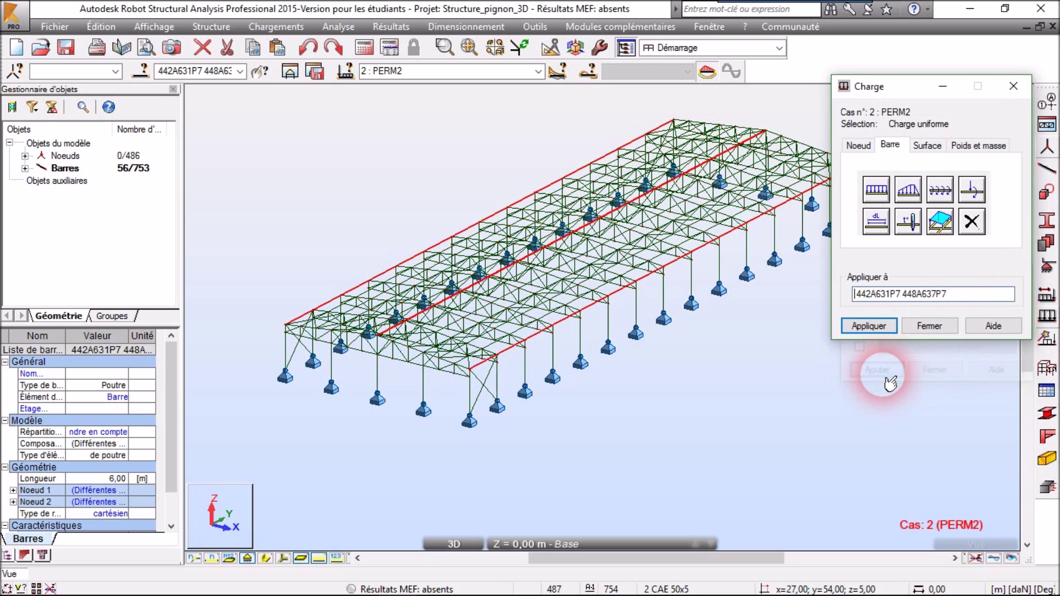
Apply the PERM2 uniform load to bars 442A631P7 448A637P7 and close the load definition
left_click(889, 328)
scroll(622, 459, "down", 1)
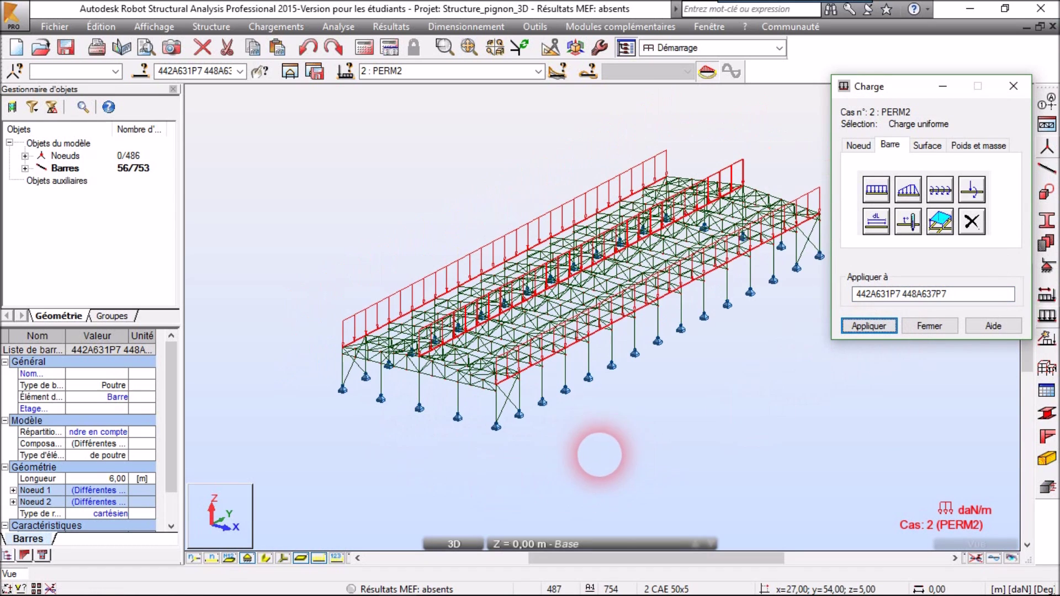
middle_click_drag(602, 441, 573, 461)
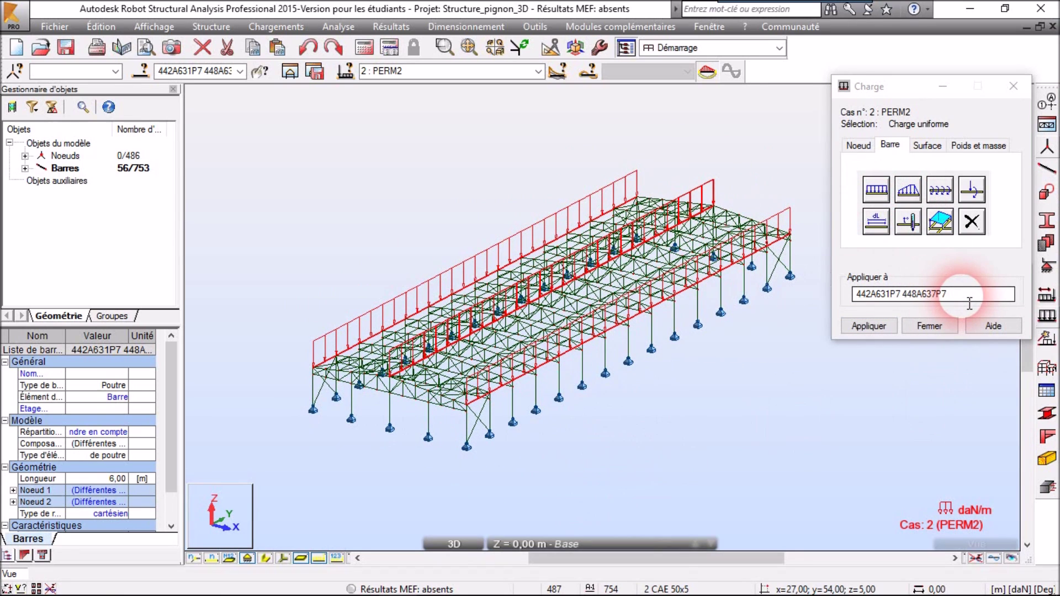
left_click(1014, 87)
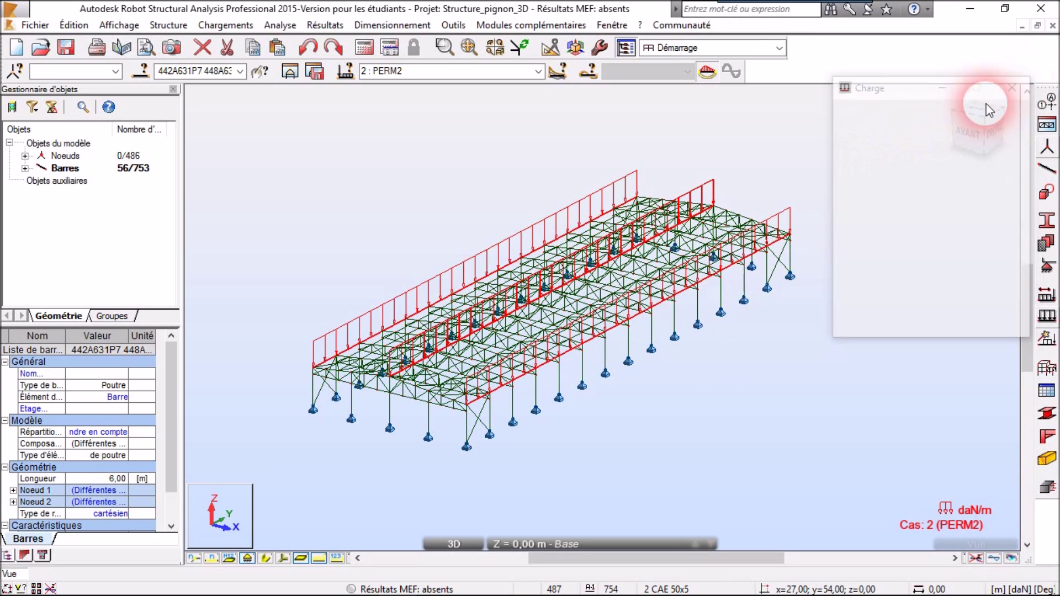
In load case EXPL1, apply a uniform load of -28.25 daN/m along global Z to the selected eave and ridge bars
left_click(537, 71)
left_click(480, 106)
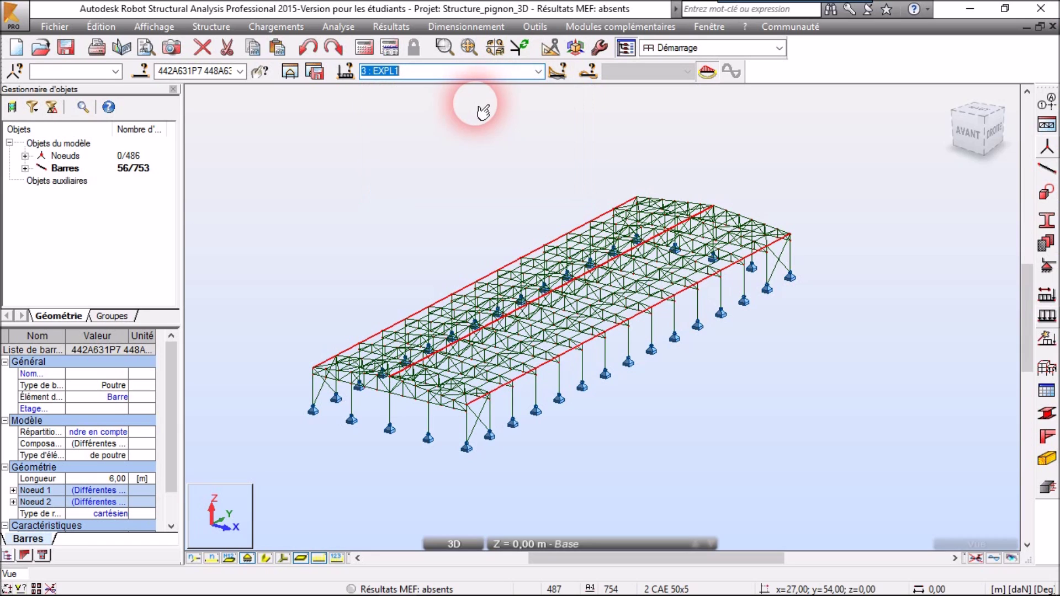
left_click(1047, 316)
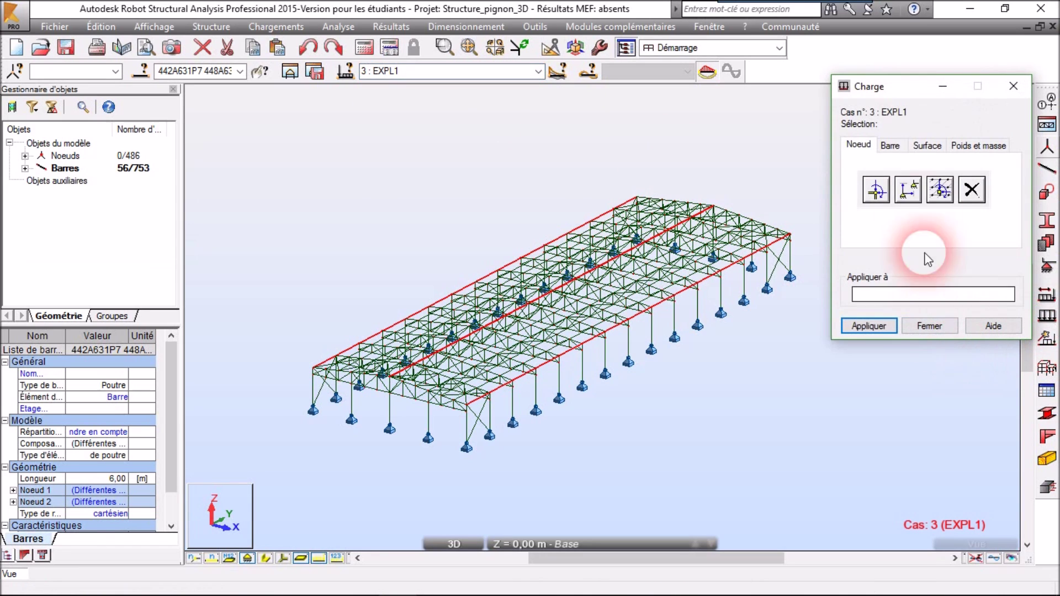
left_click(890, 145)
left_click(877, 189)
double_click(927, 288)
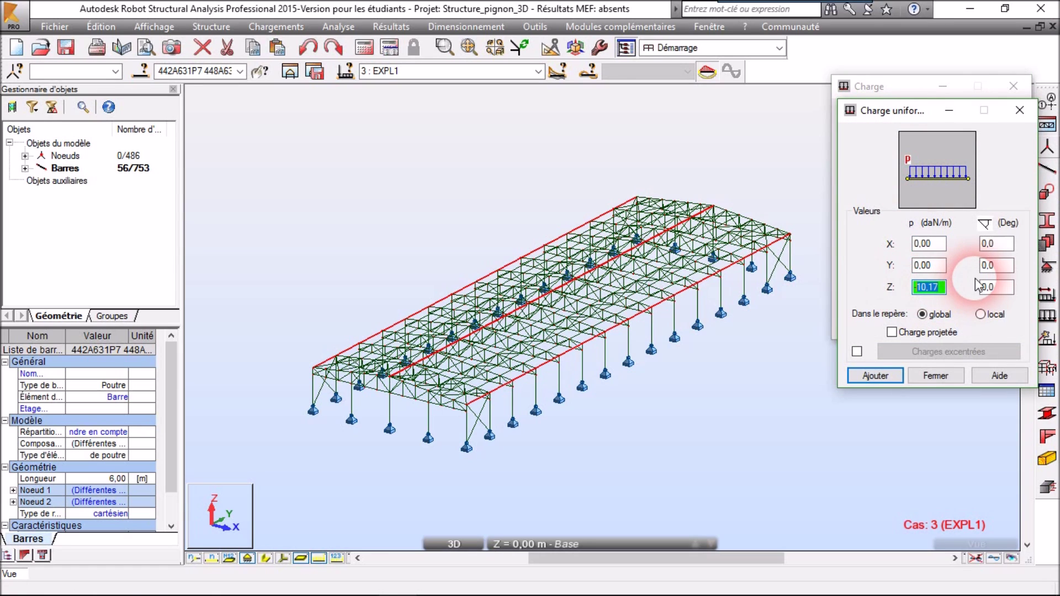
type("-28.25")
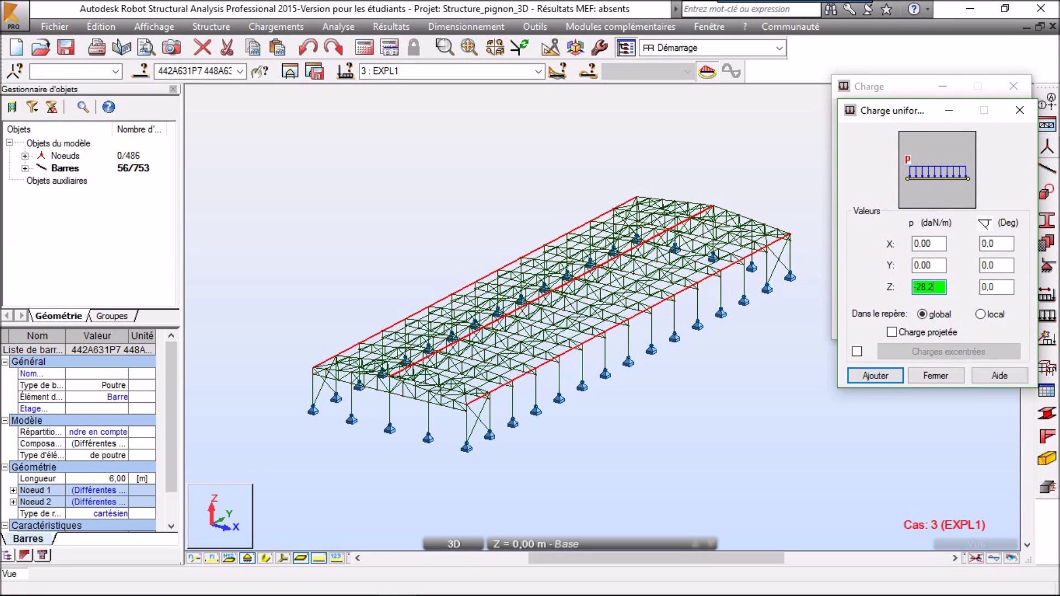
left_click(883, 376)
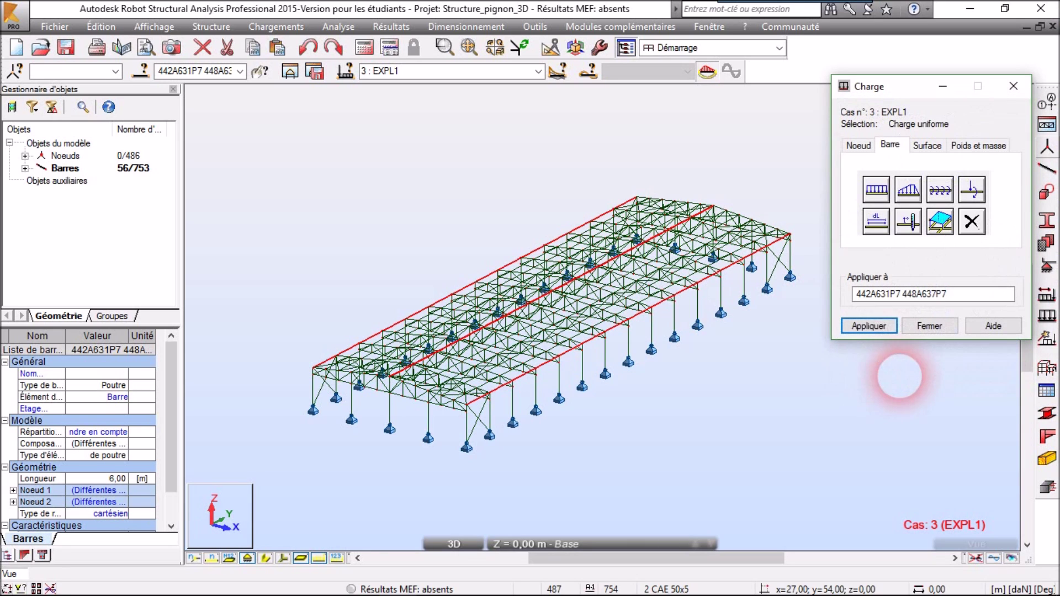
left_click(869, 326)
left_click(931, 326)
Return to load case PERM2, clear the bar selection and define a uniform load of -20.34 daN/m along global Z
left_click(539, 70)
left_click(417, 104)
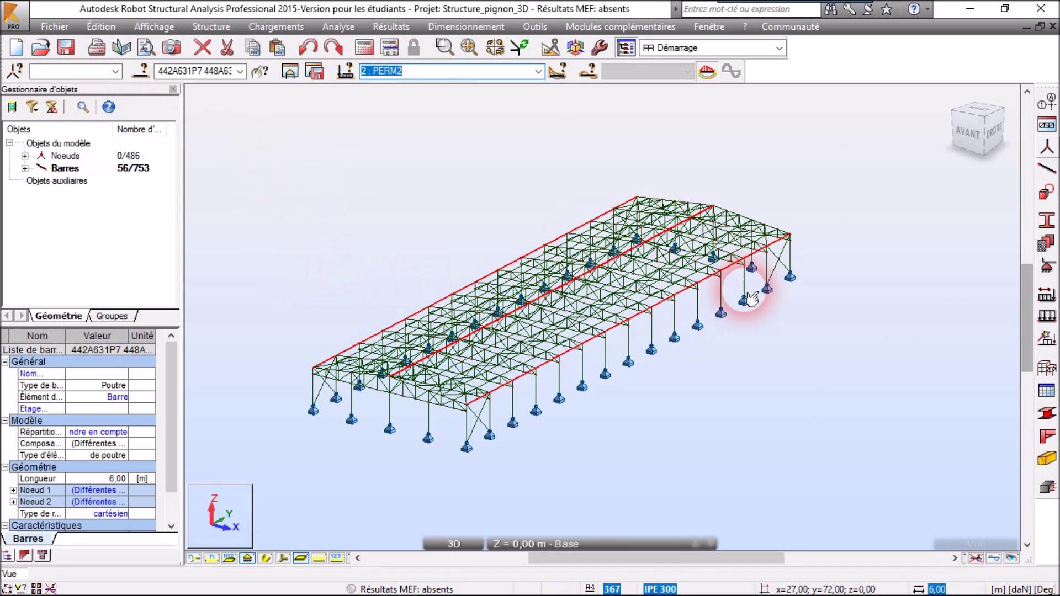
left_click(868, 320)
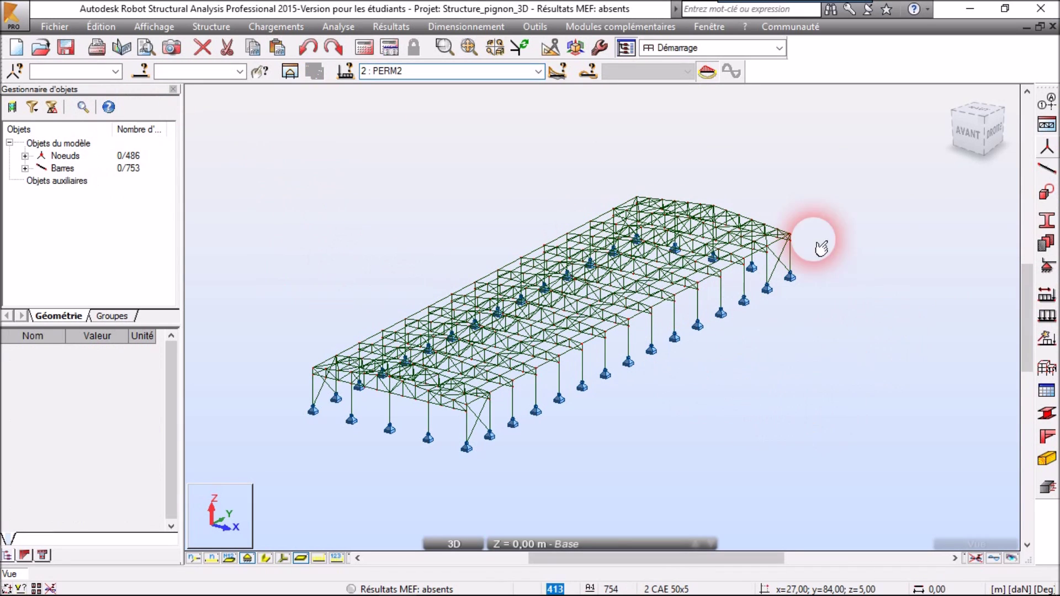
left_click(1047, 316)
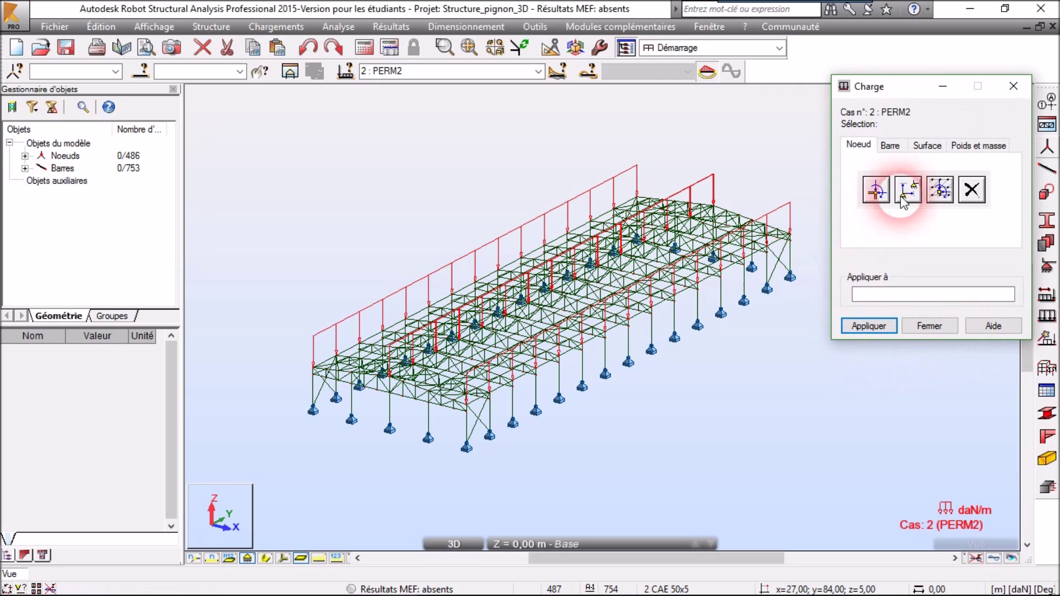
left_click_drag(877, 87, 867, 86)
left_click(880, 145)
left_click(866, 185)
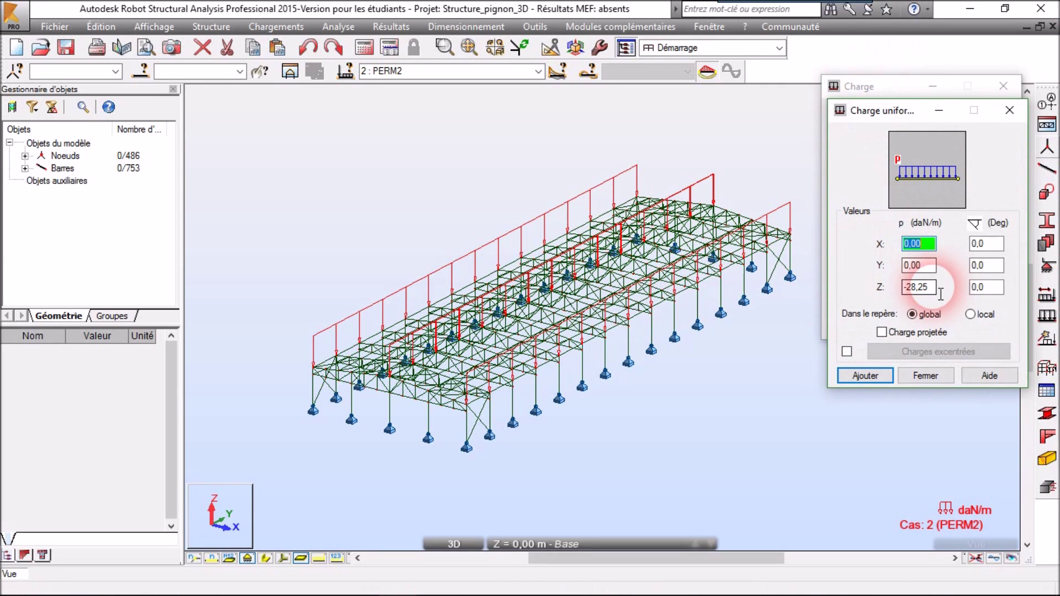
left_click_drag(932, 287, 895, 287)
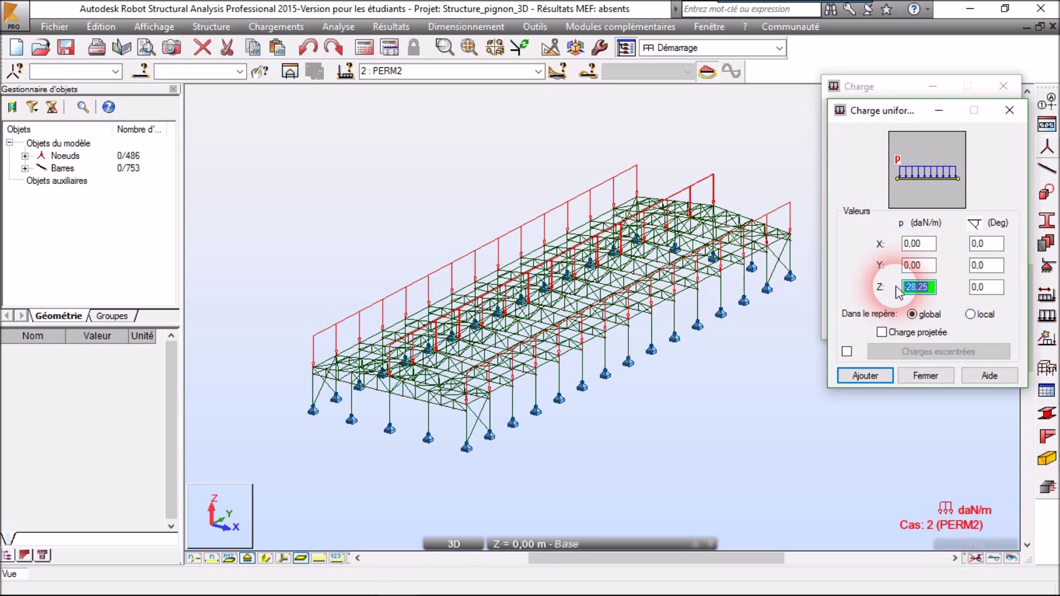
type("20,34")
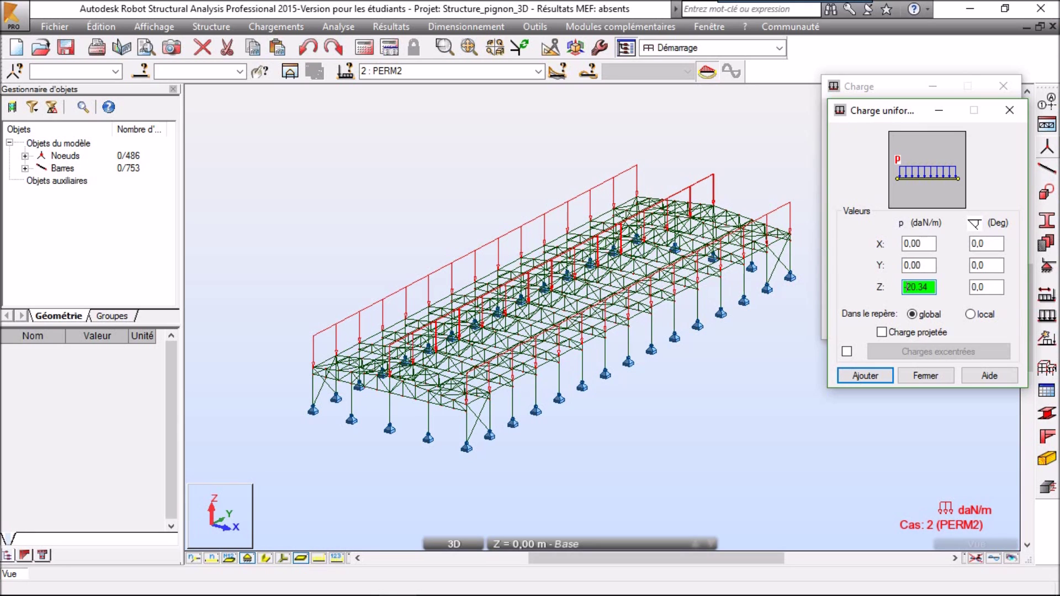
left_click(866, 376)
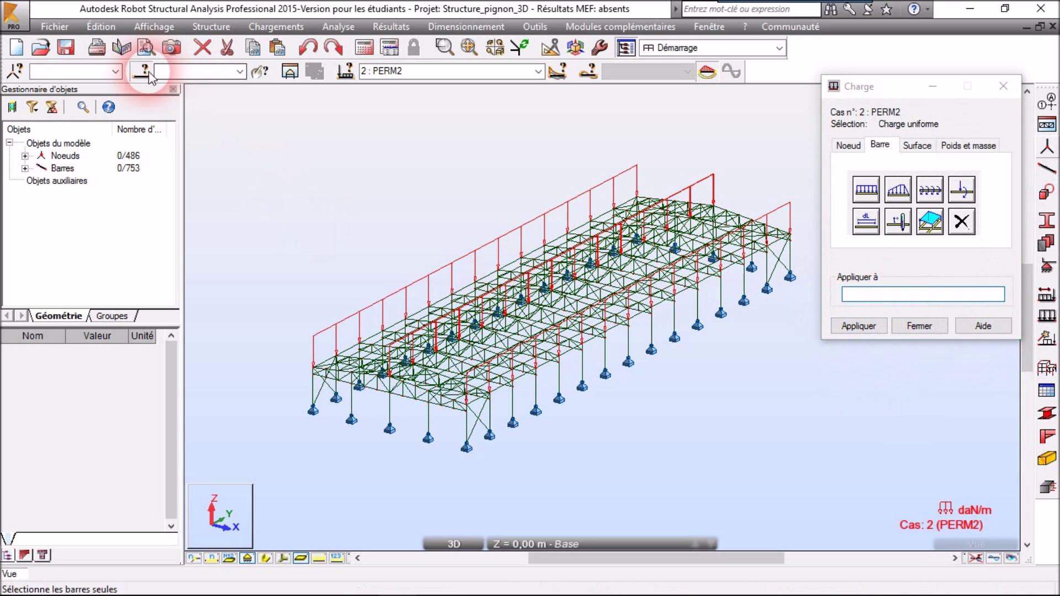
Select all bars with the IPE 120 section
left_click(142, 71)
left_click_drag(160, 42, 241, 46)
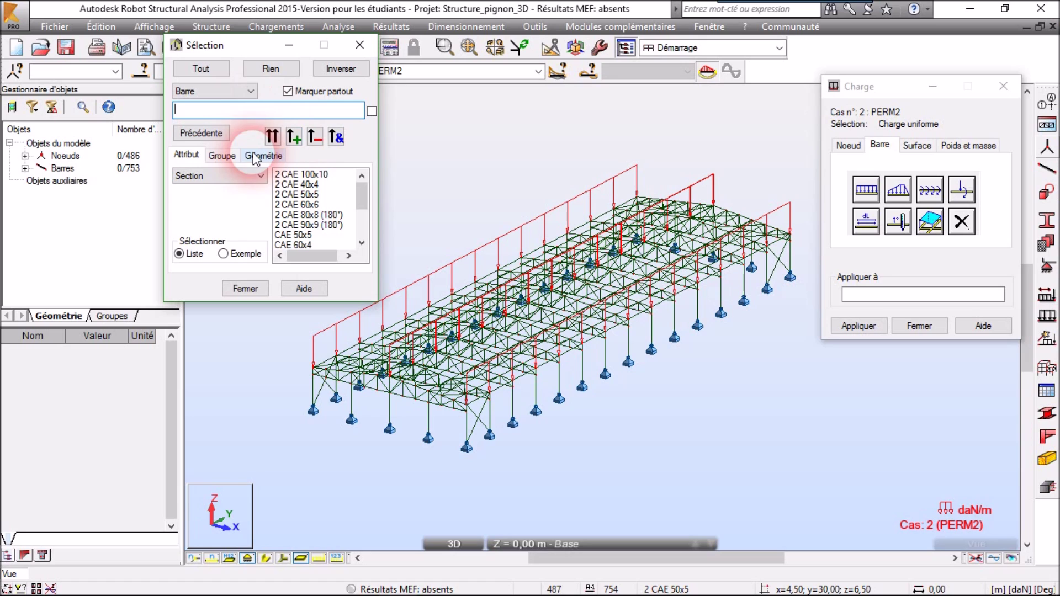
left_click_drag(351, 200, 363, 219)
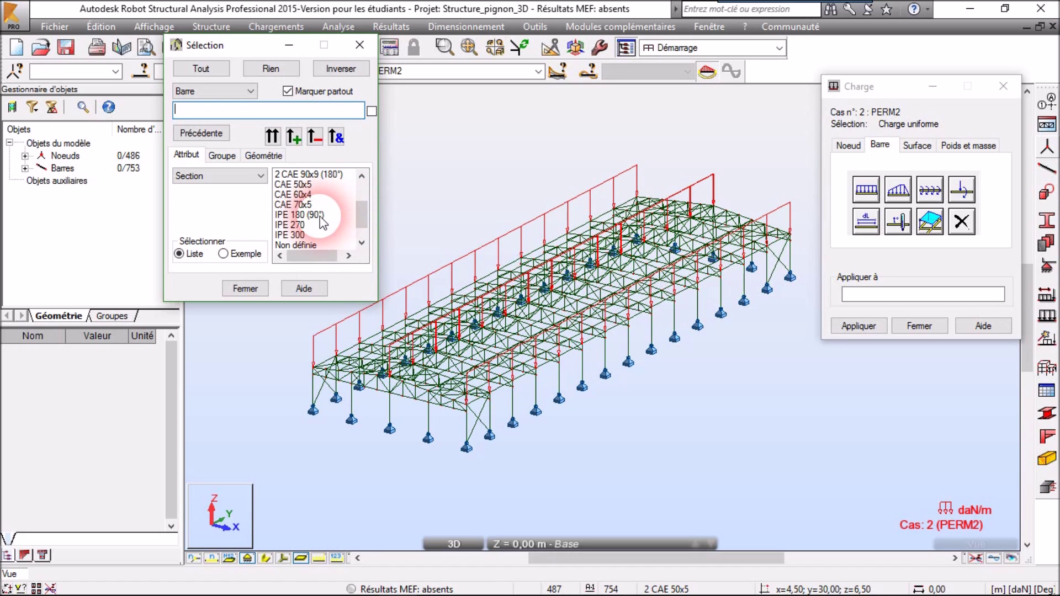
left_click(309, 195)
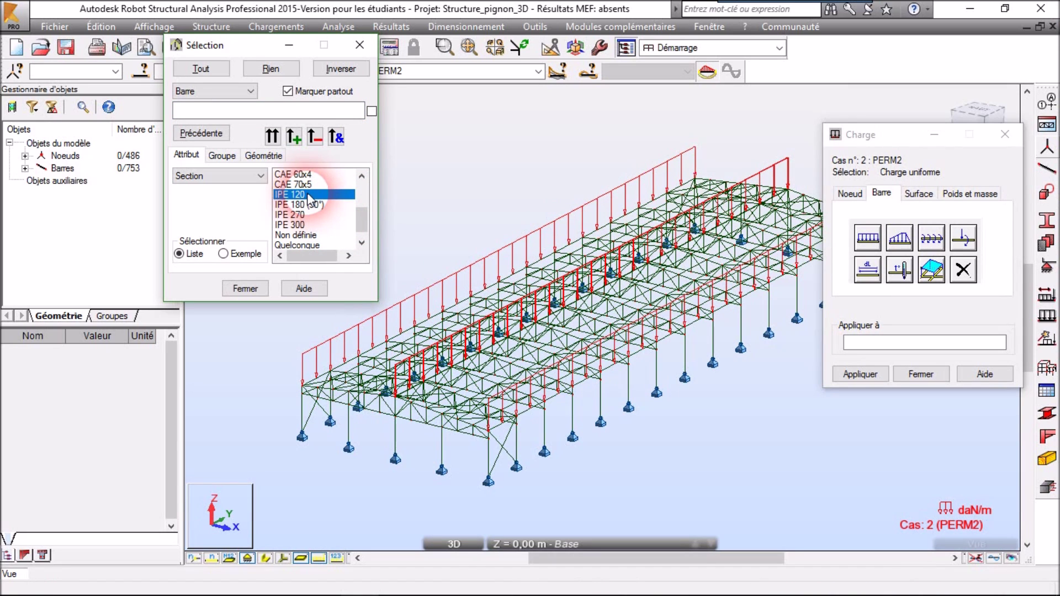
left_click(301, 143)
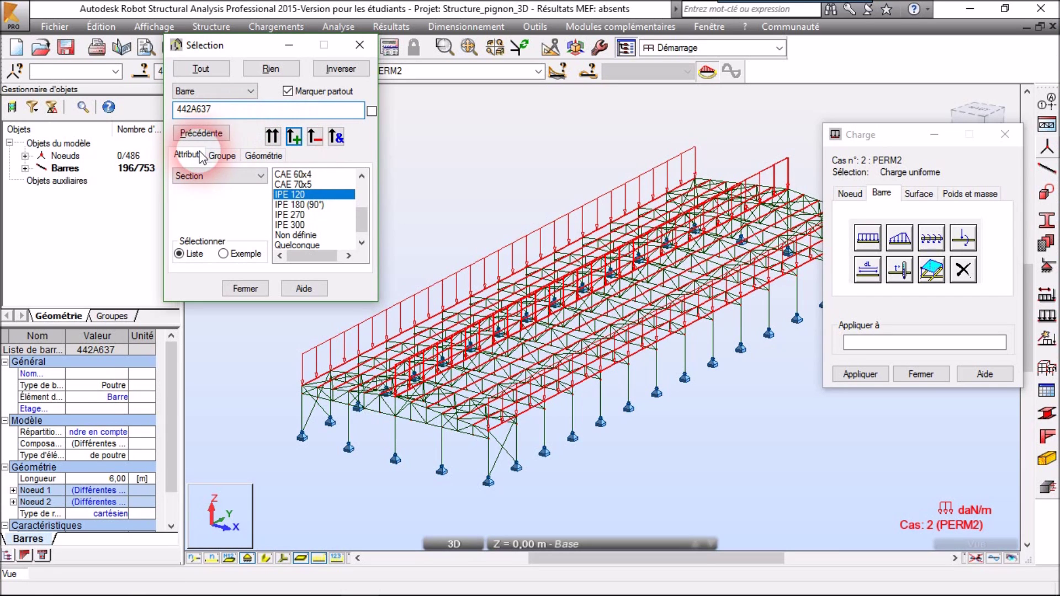
Remove both eave lines from the selection by geometry, with X from 0 to 1 and 26 to 27, Y from 0 to 84, Z from 6 to 7
left_click(259, 155)
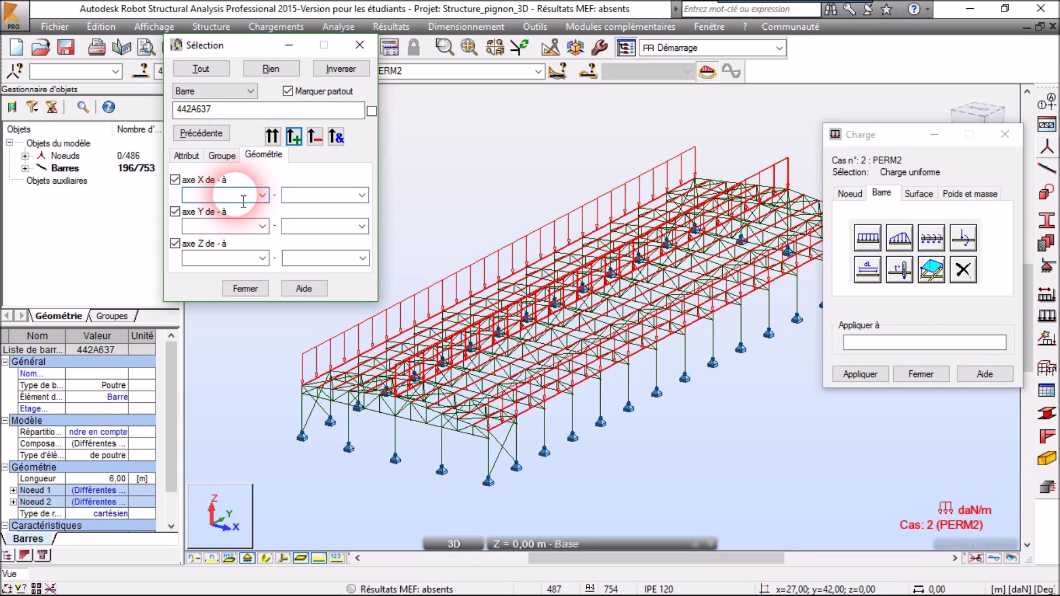
type("0")
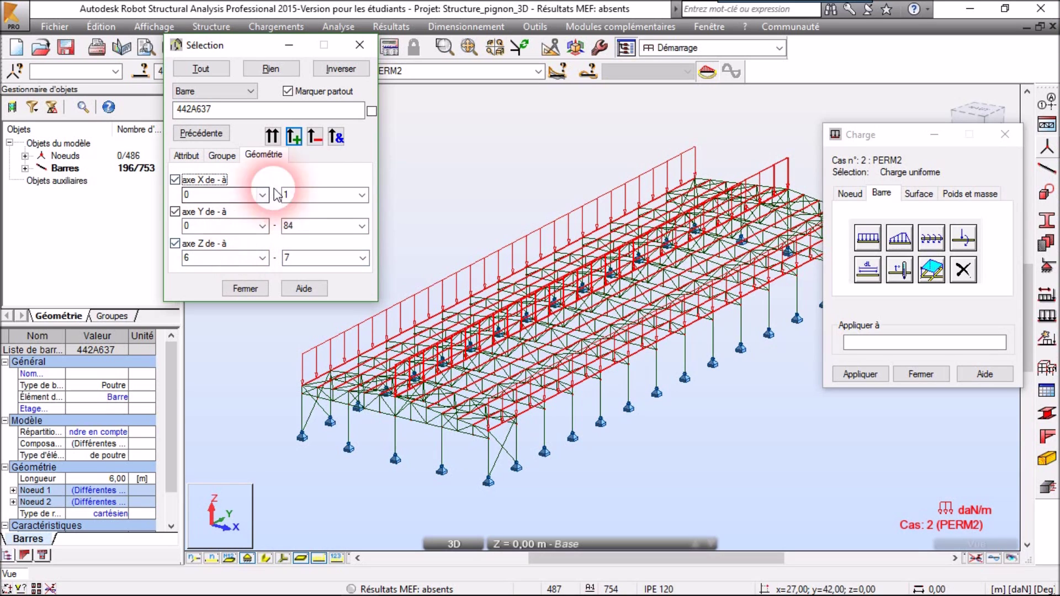
left_click(314, 142)
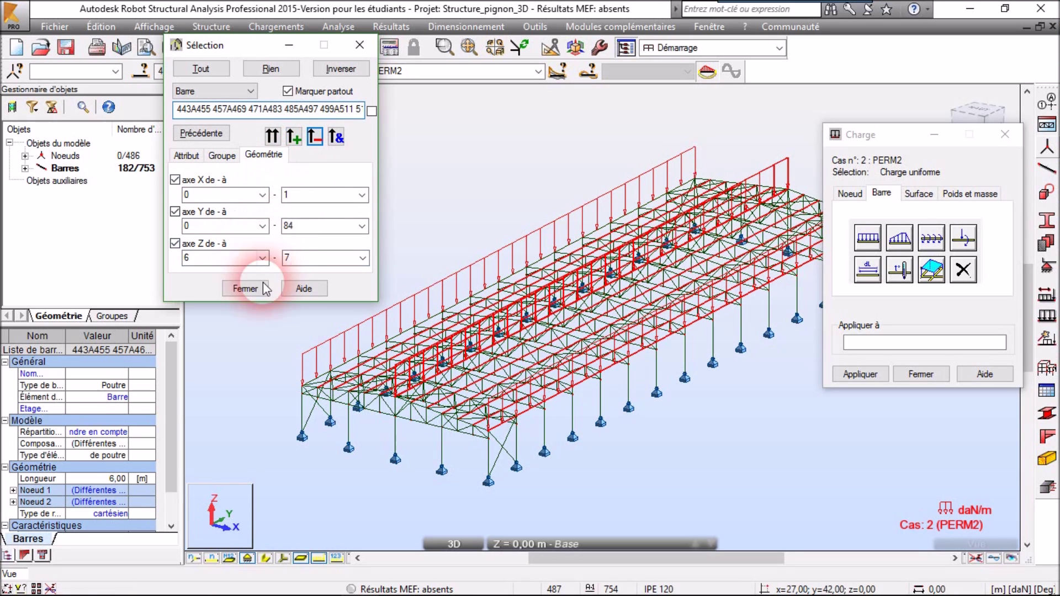
left_click(223, 197)
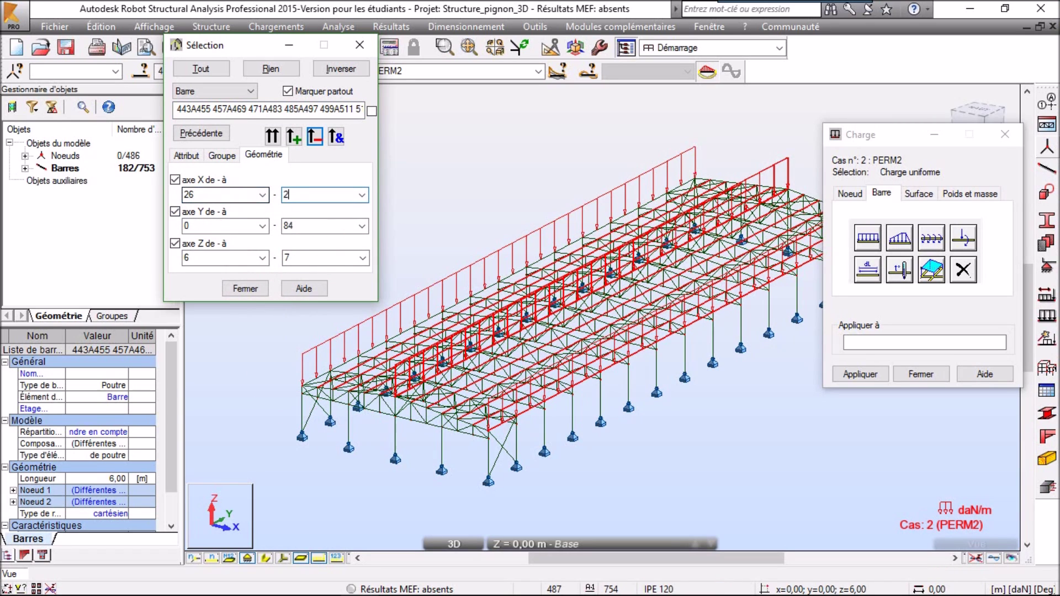
left_click(314, 136)
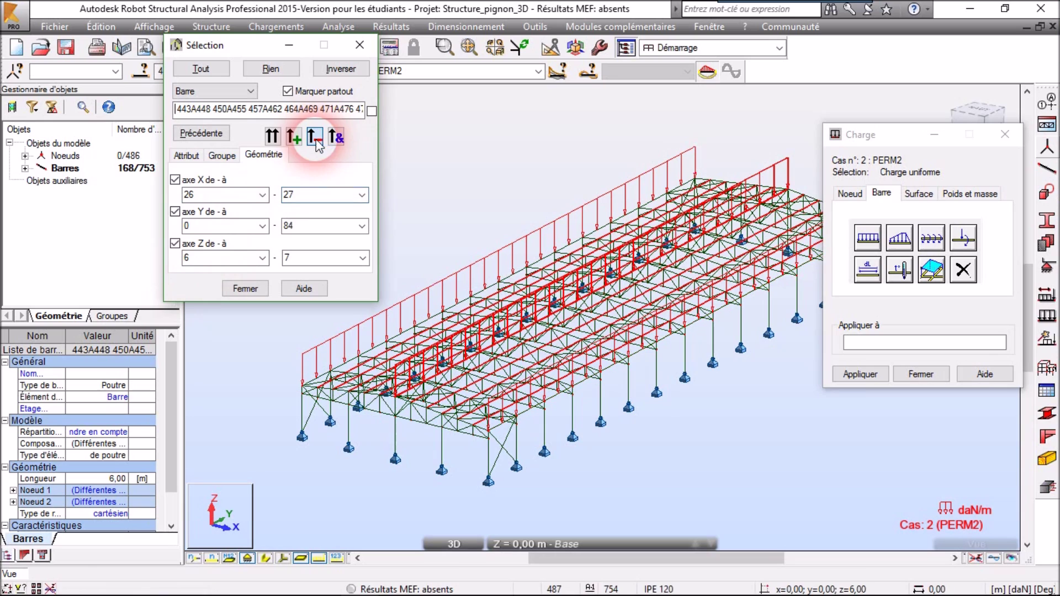
Remove the ridge line of bars from the selection, with X from 13 to 14 and Z from 7 to 8, and finish selecting
left_click(226, 231)
left_click(225, 260)
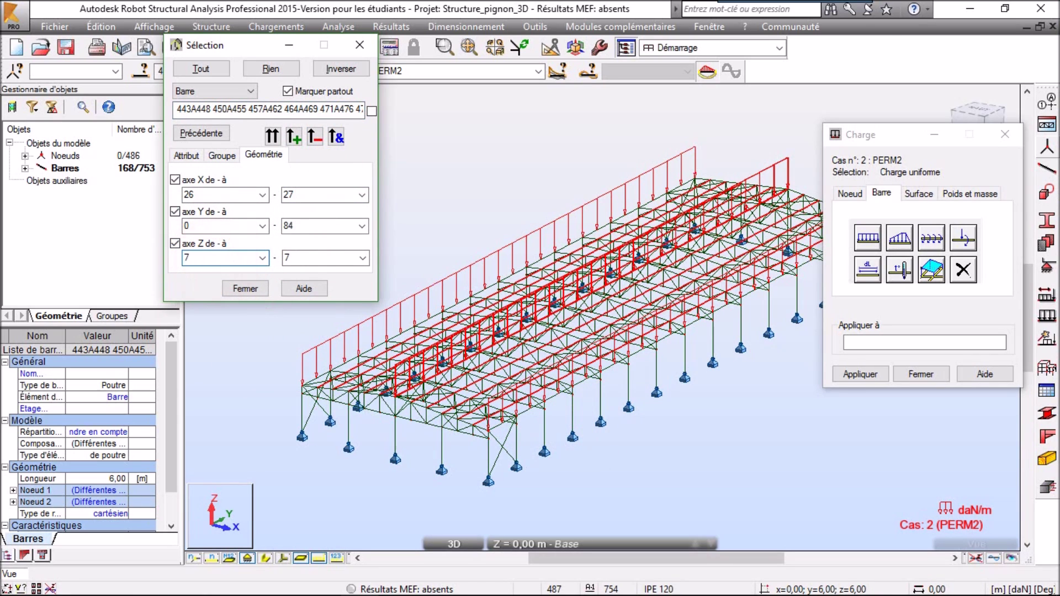
left_click(214, 195)
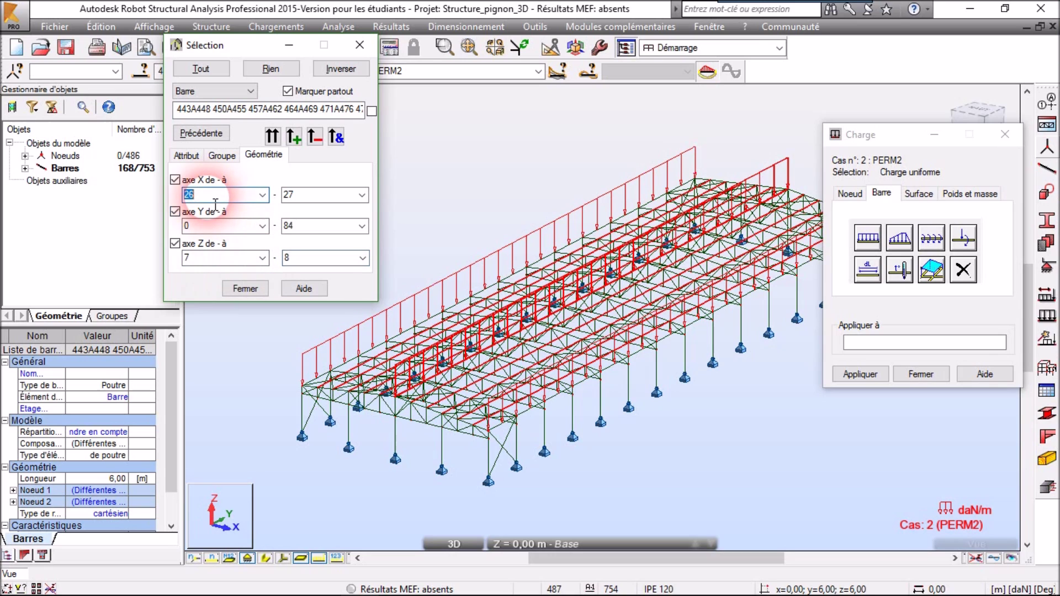
type("13")
key("Tab")
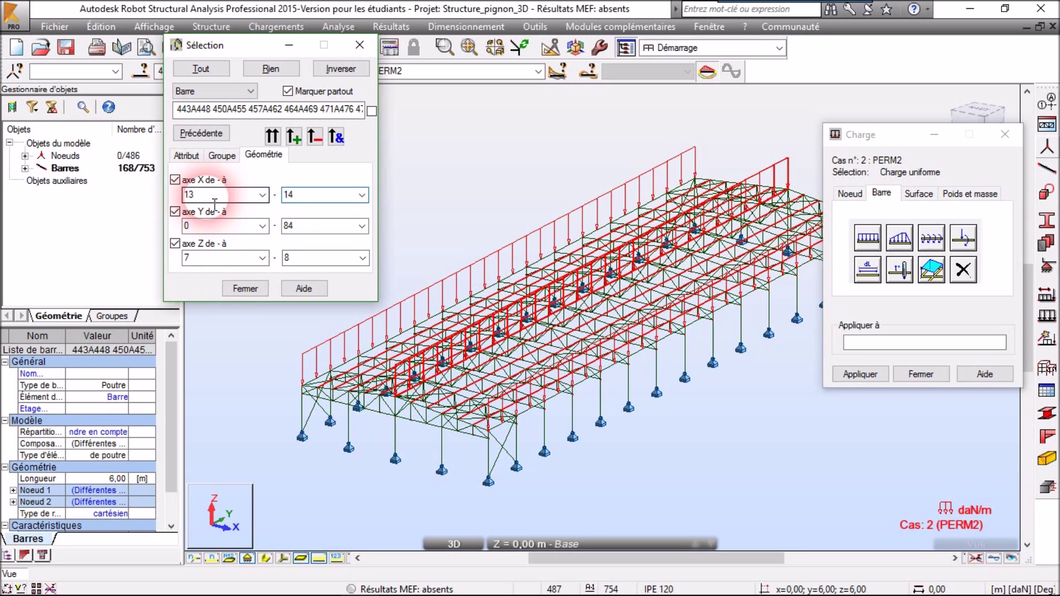
left_click(313, 138)
scroll(416, 400, "up", 4)
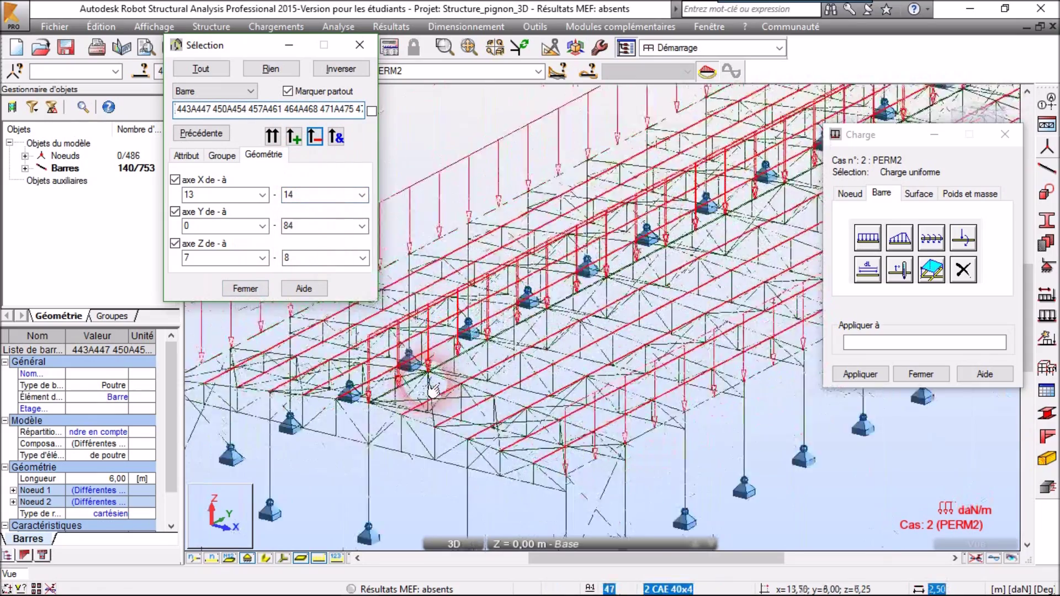
scroll(413, 403, "down", 3)
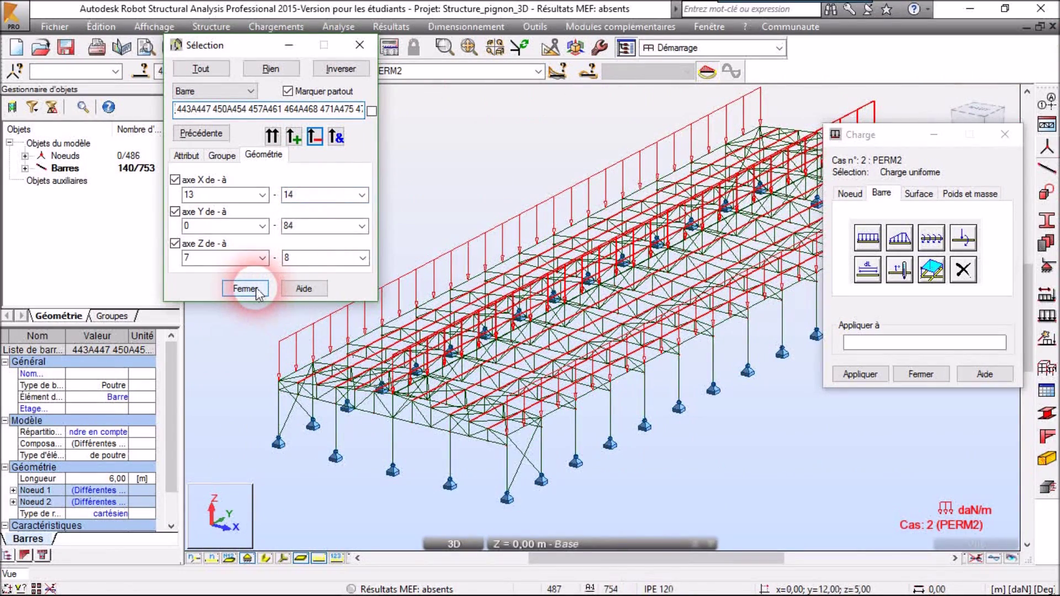
left_click(243, 288)
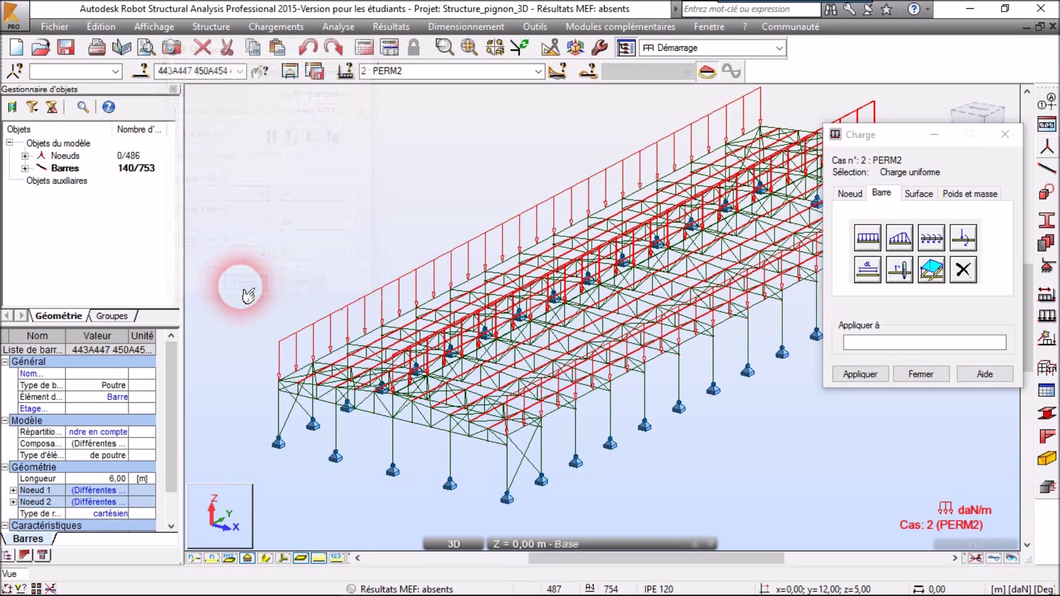
Try to apply the -20.34 daN/m uniform load of case PERM2 to the selected intermediate purlins
left_click(935, 341)
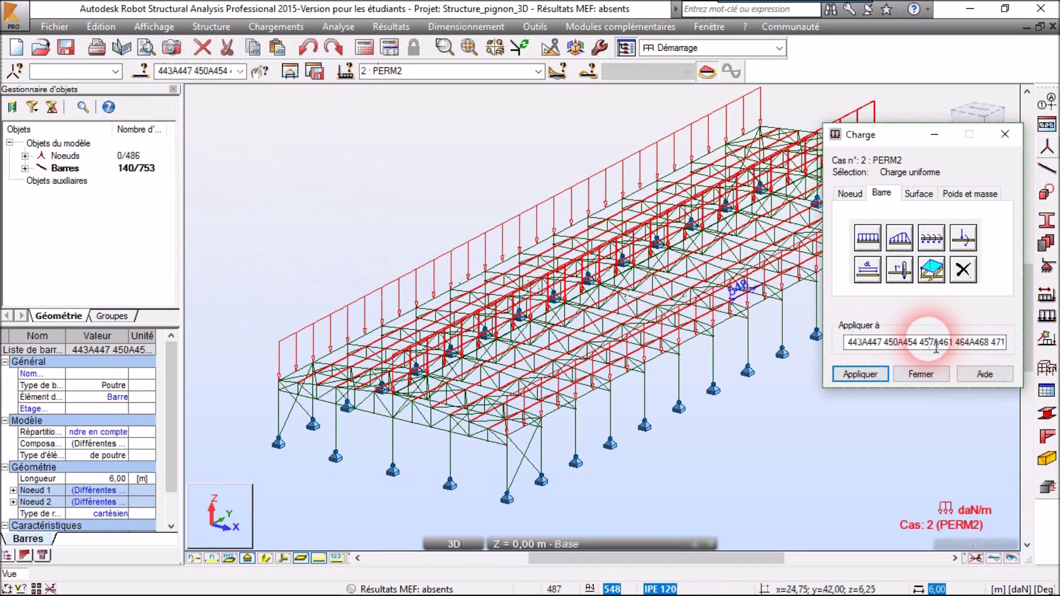
left_click(862, 376)
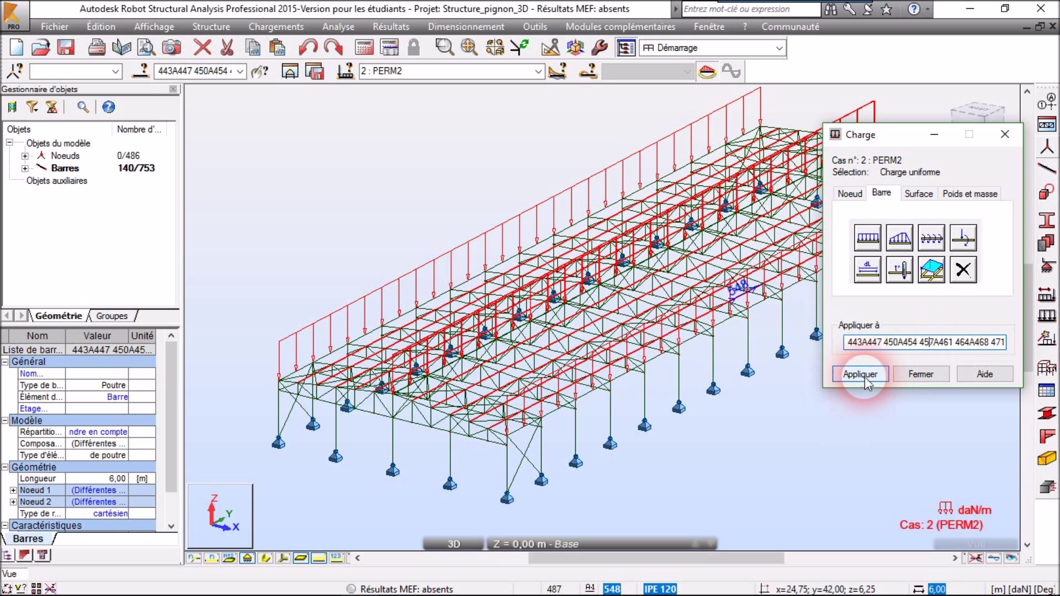
left_click(868, 237)
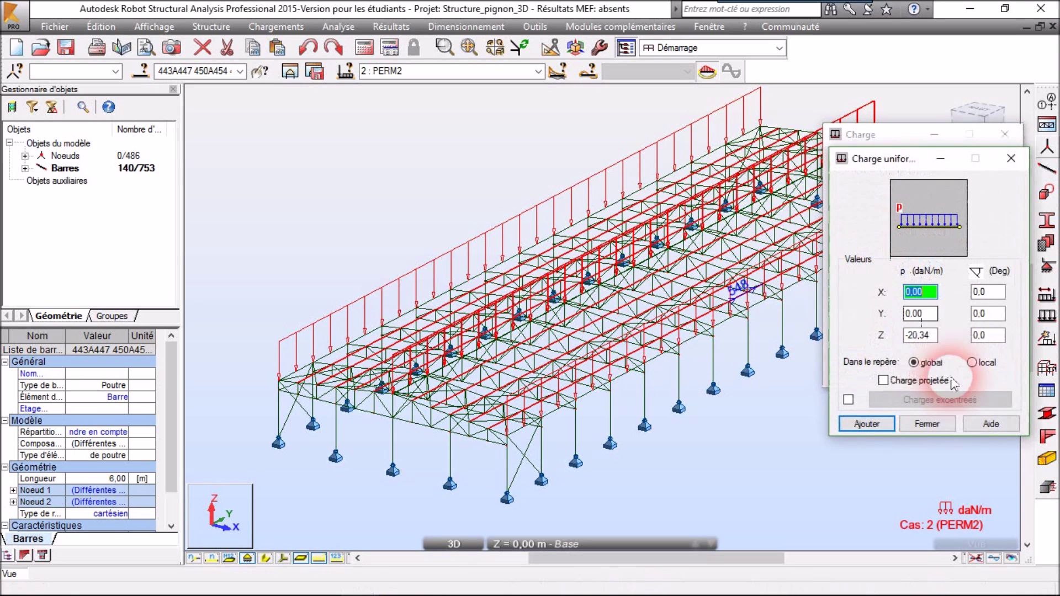
left_click(1011, 158)
left_click(869, 375)
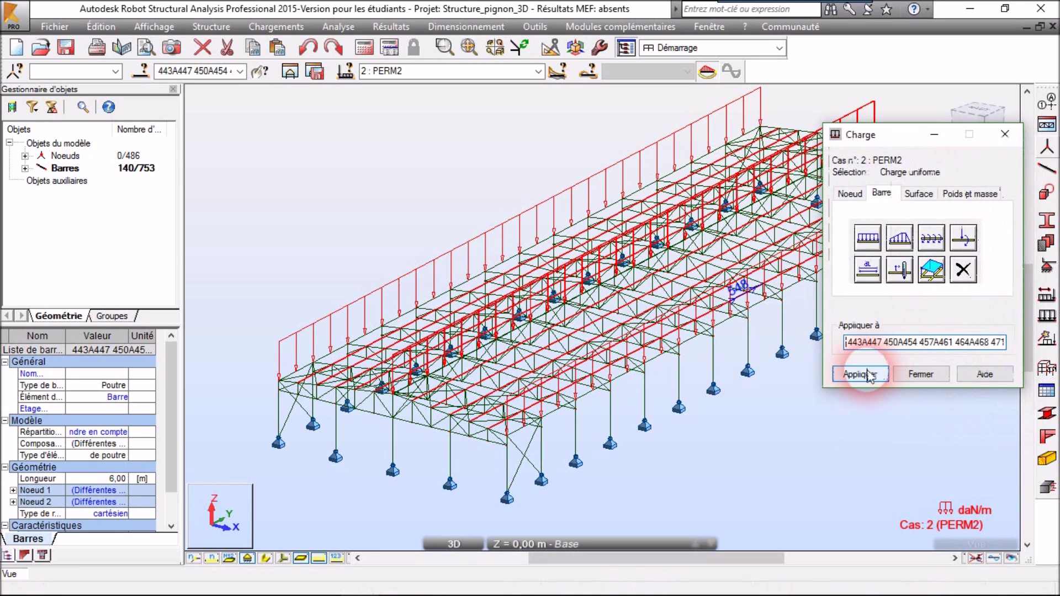
left_click(864, 381)
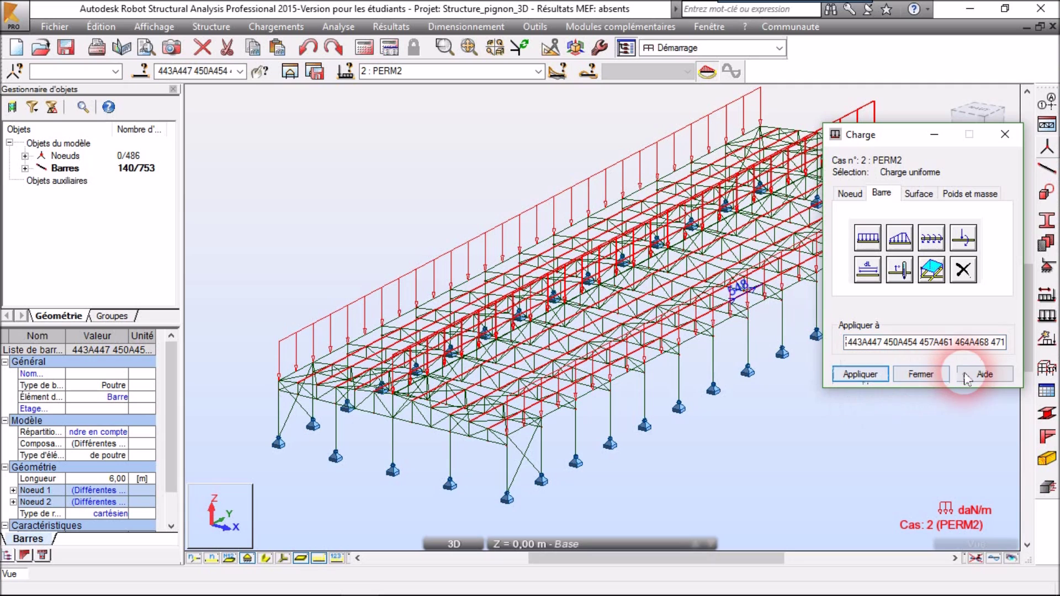
left_click(930, 376)
left_click(1048, 320)
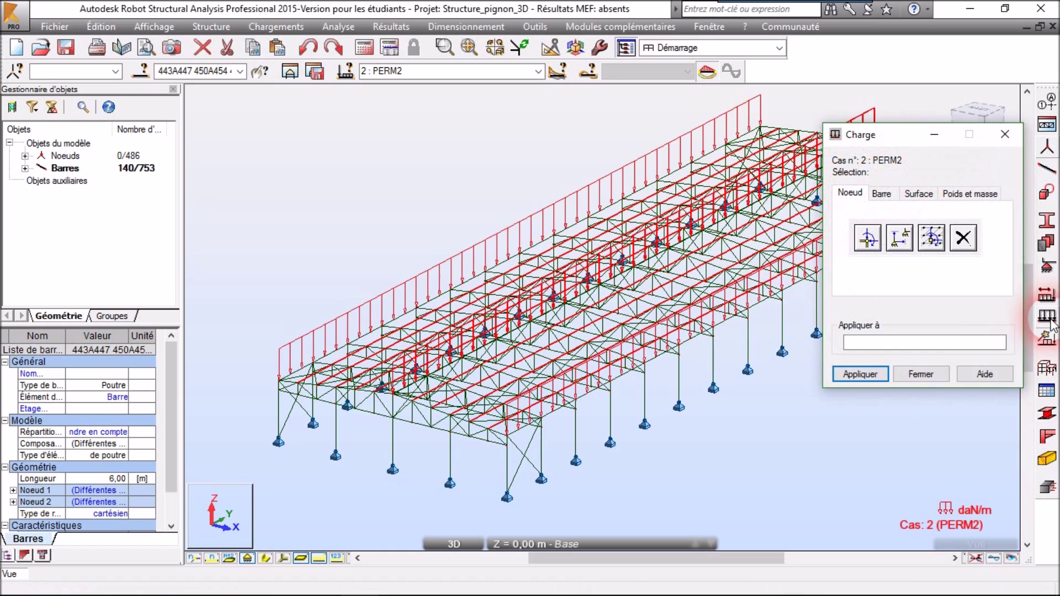
left_click(1006, 135)
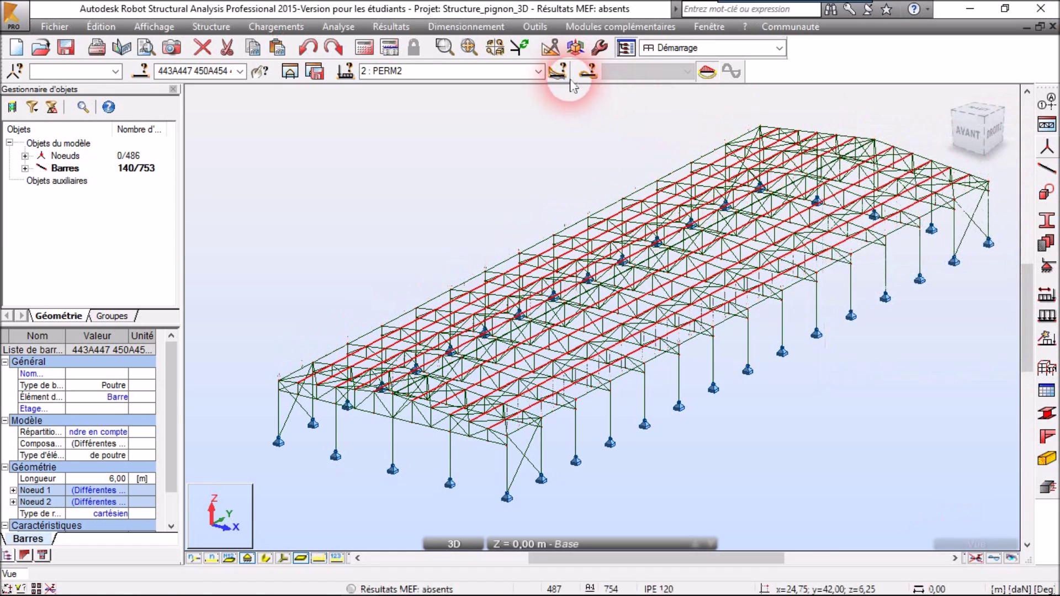
Switch to load case EXPL1 and define a uniform bar load of -56.5 daN/m along global Z
left_click(538, 71)
left_click(410, 107)
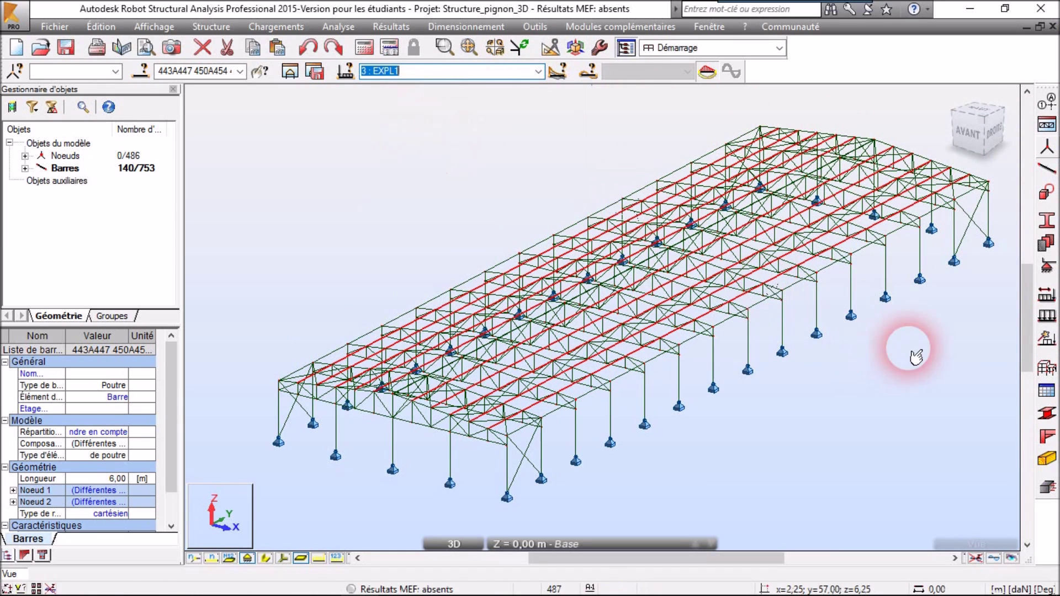
left_click(1047, 319)
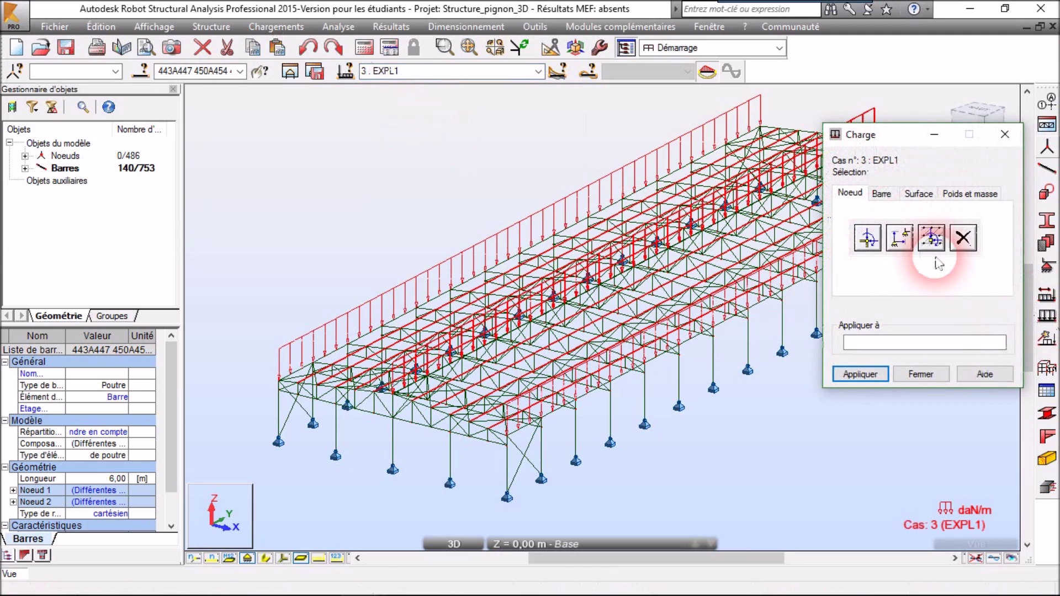
left_click(882, 193)
left_click(868, 235)
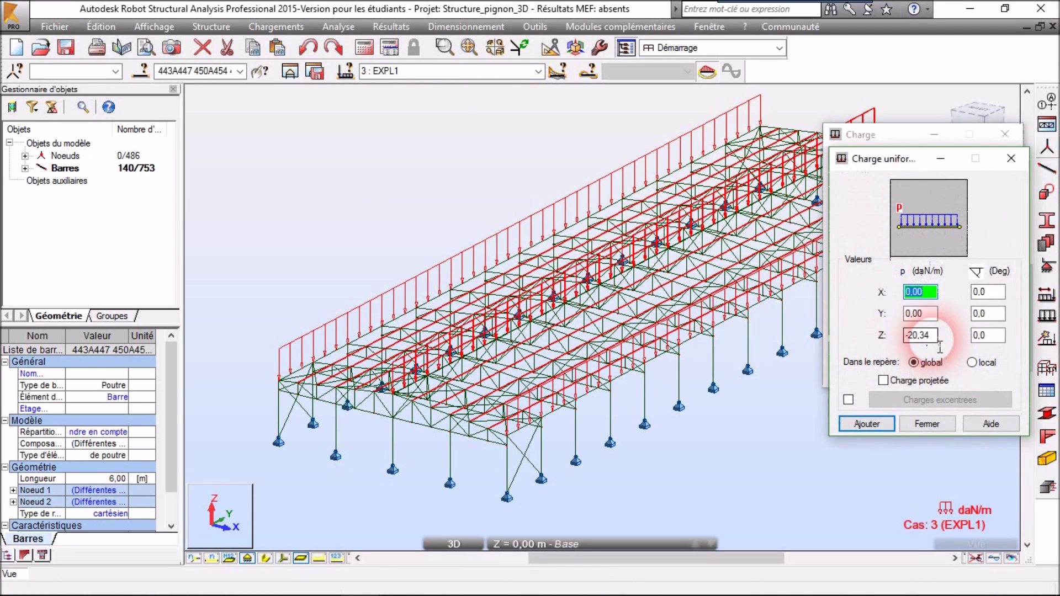
double_click(919, 336)
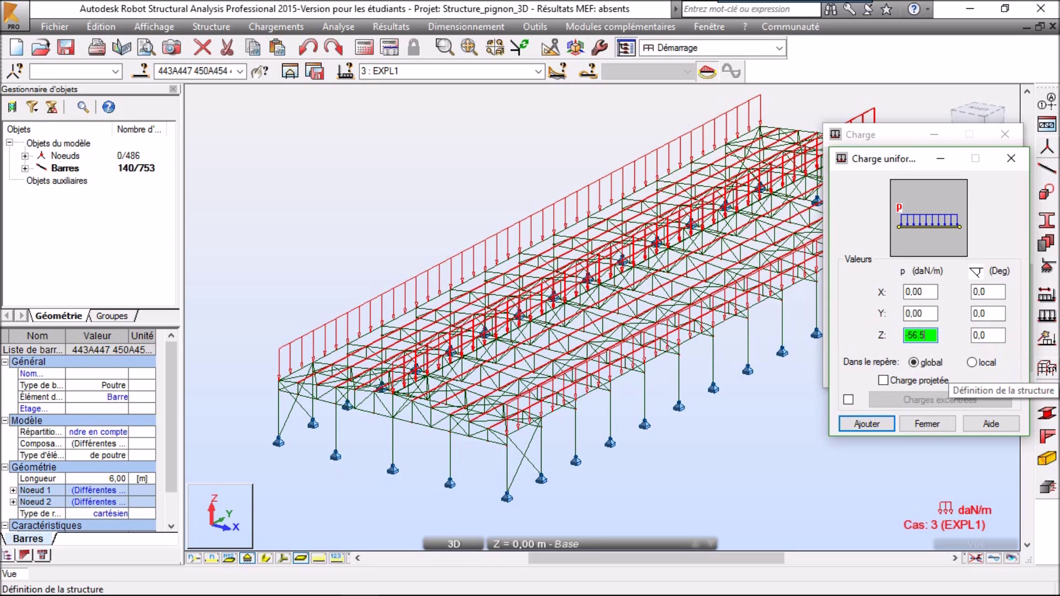
left_click(866, 424)
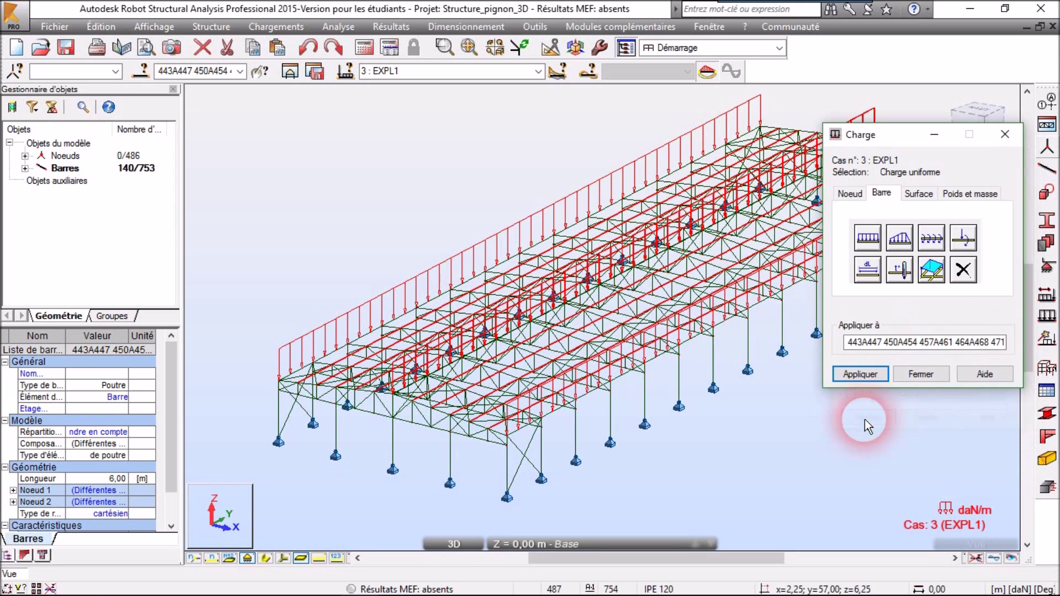
Apply the EXPL1 uniform load to the selected intermediate purlins, finish loading and clear the bar selection
left_click(858, 378)
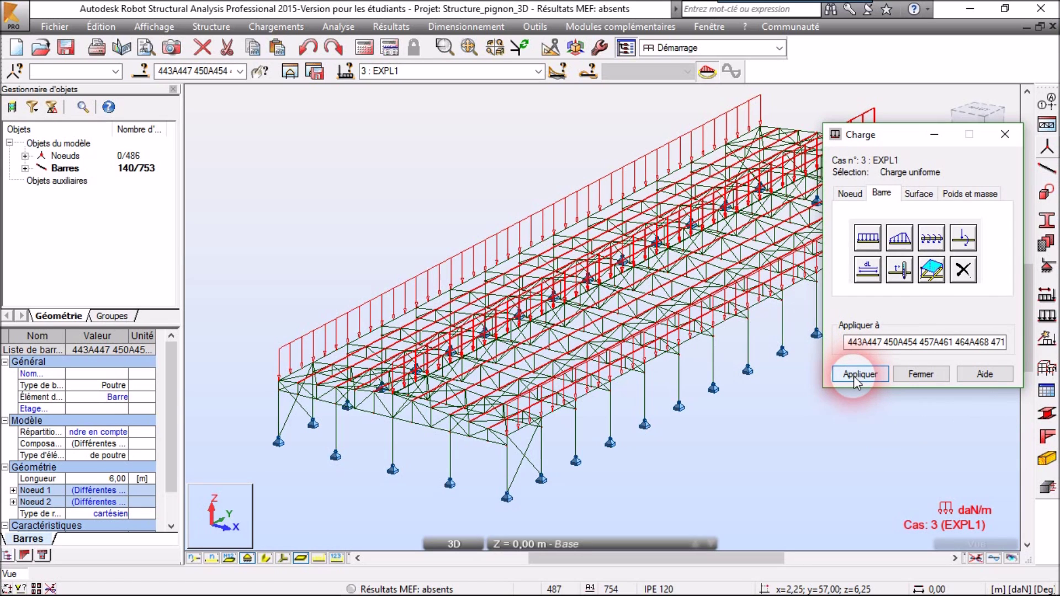
left_click(945, 376)
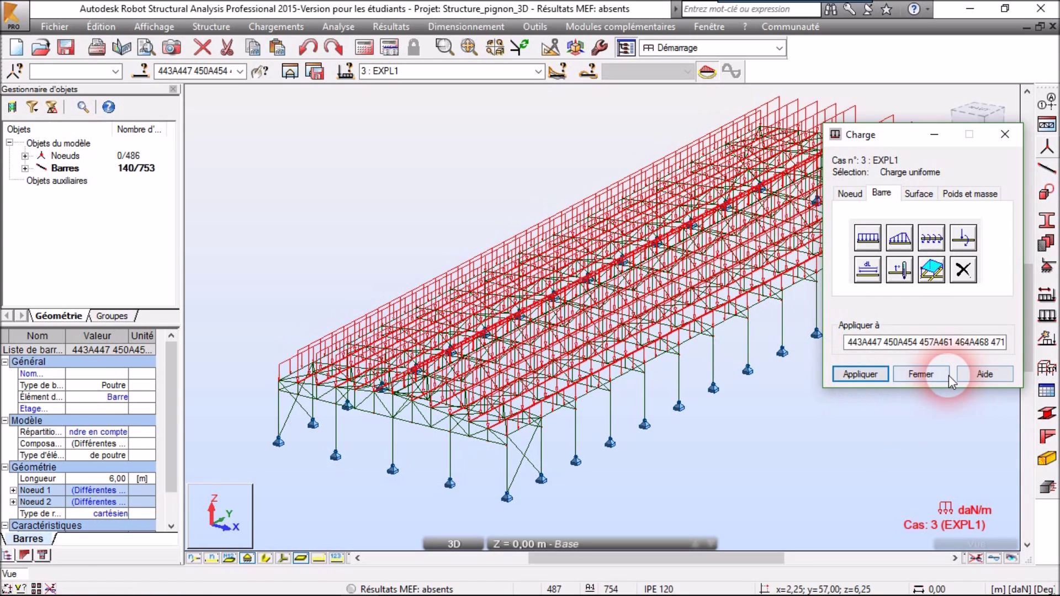
scroll(443, 265, "down", 3)
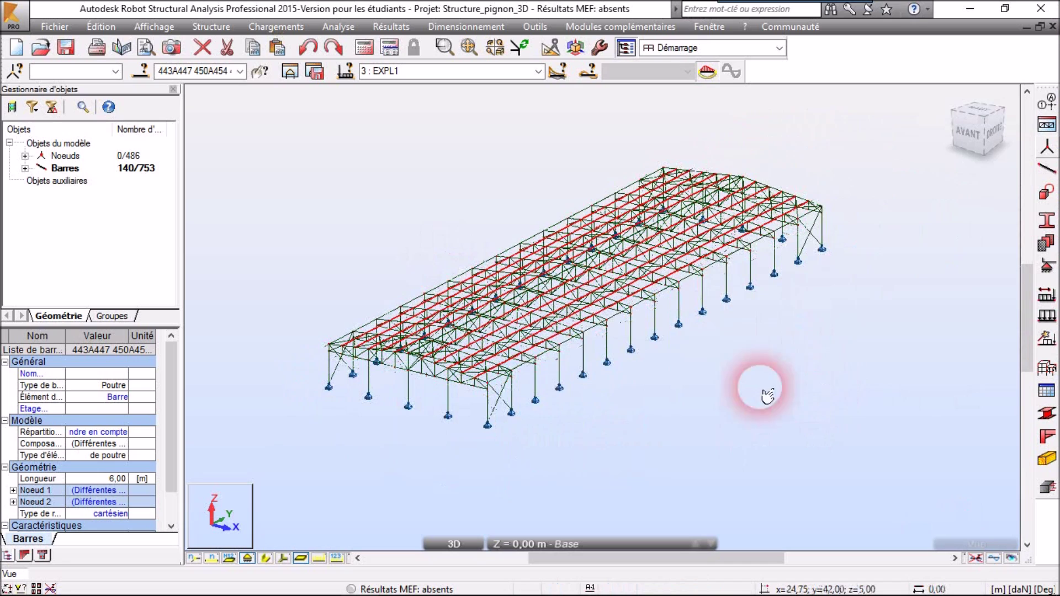
left_click(323, 179)
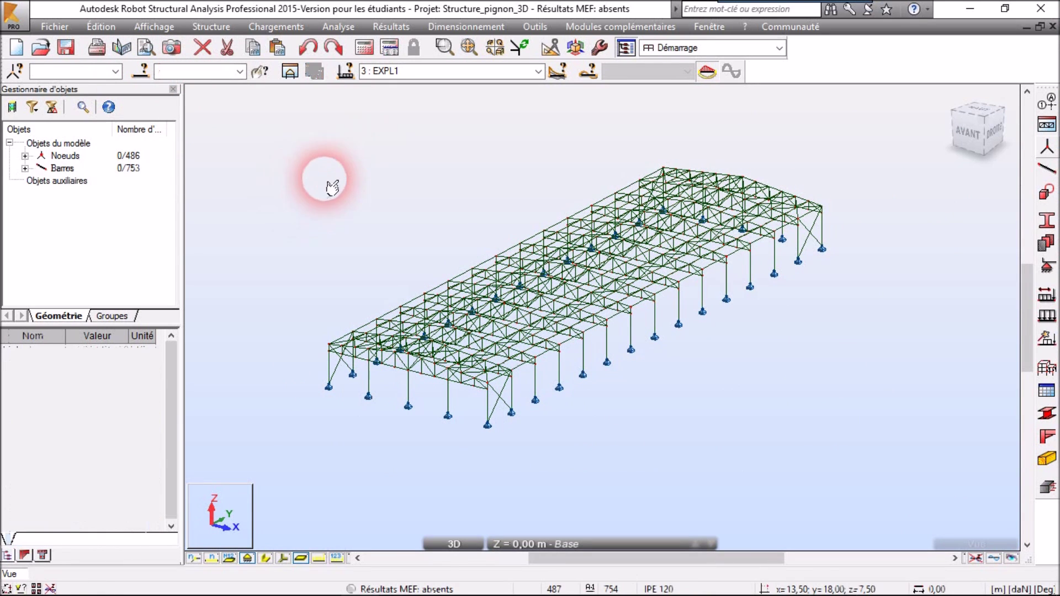
Turn on the display of load symbols and load values in the 3D view
left_click(155, 28)
left_click(161, 202)
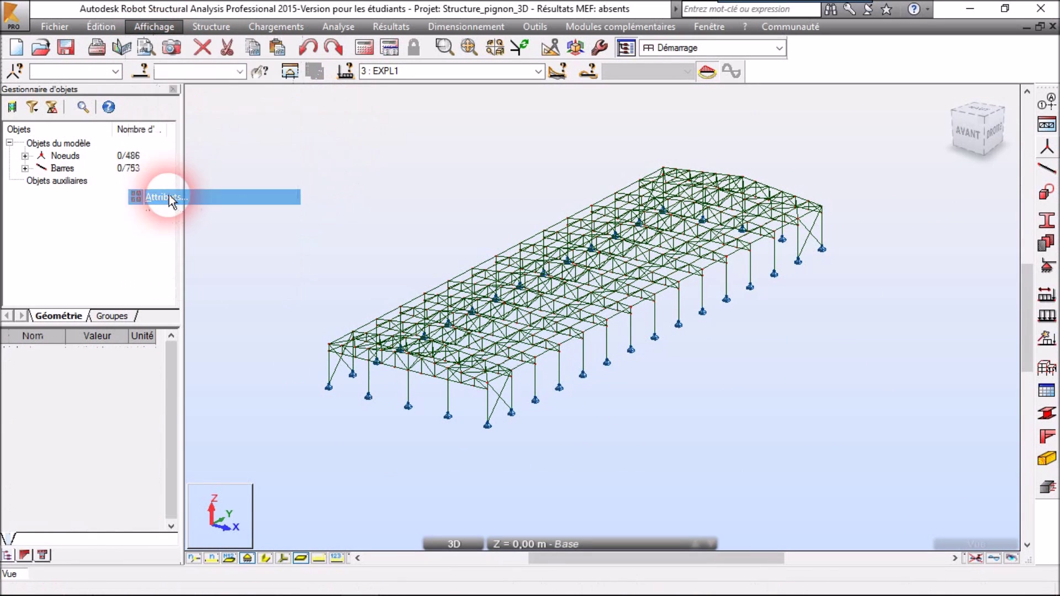
left_click(57, 190)
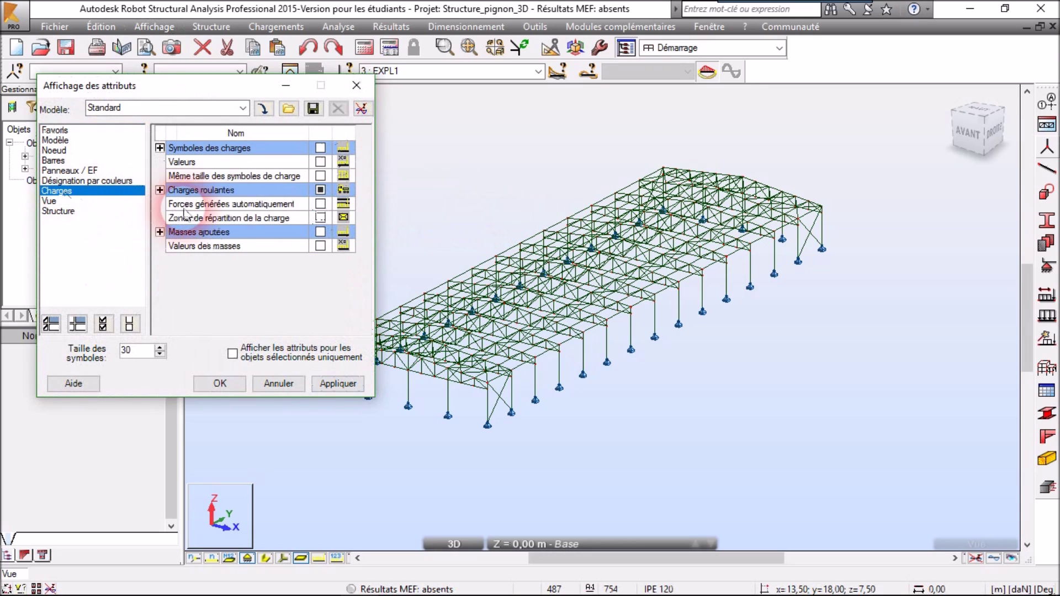
left_click(321, 147)
left_click(320, 162)
left_click(338, 383)
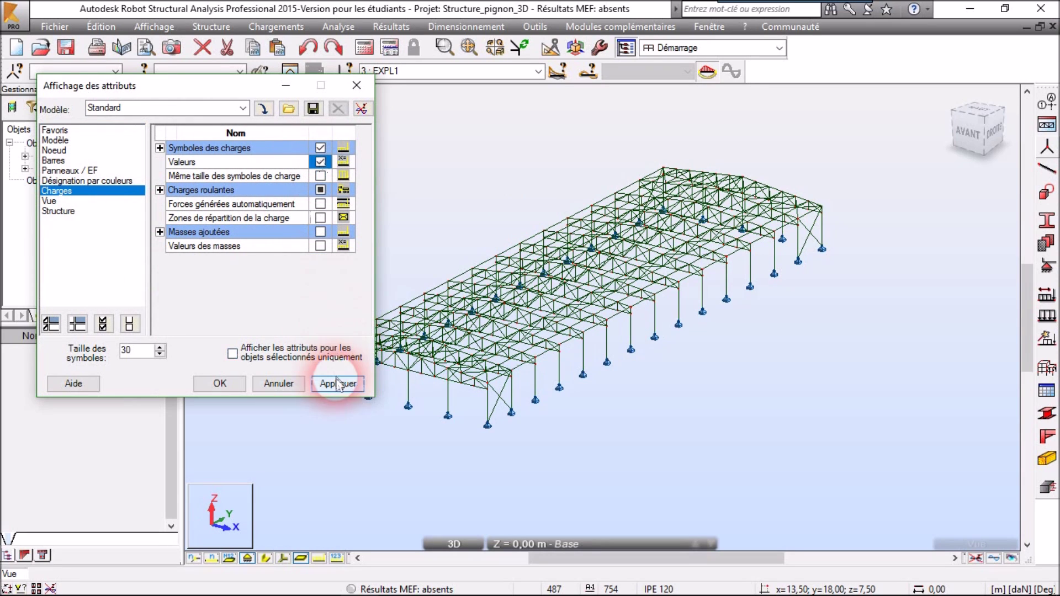
left_click(221, 383)
Examine the uniform load values on the eave, ridge and purlin bars for load cases EXPL1 and PERM2
scroll(604, 320, "up", 4)
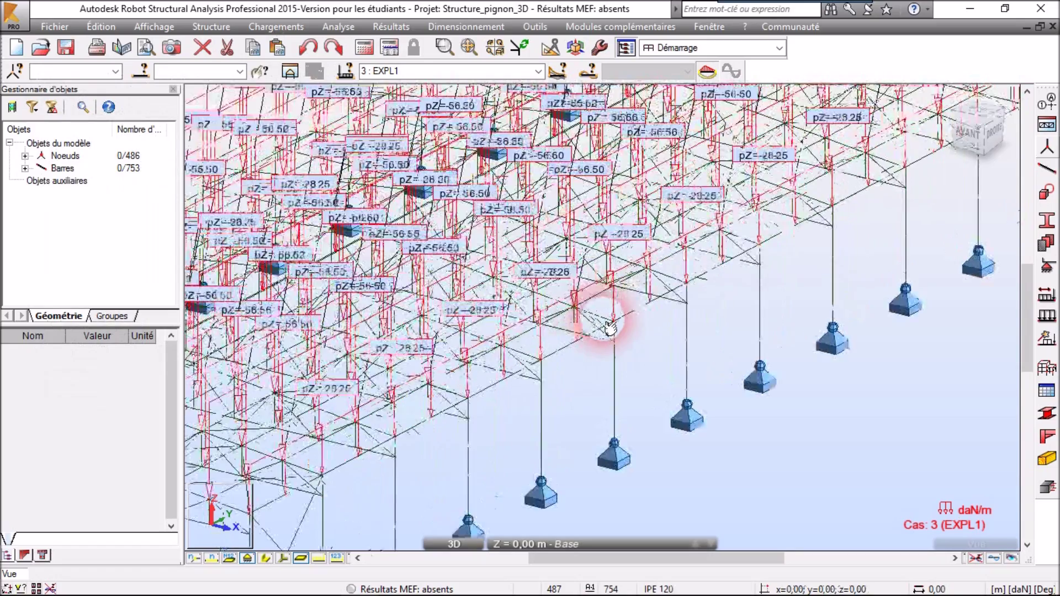
scroll(605, 320, "down", 2)
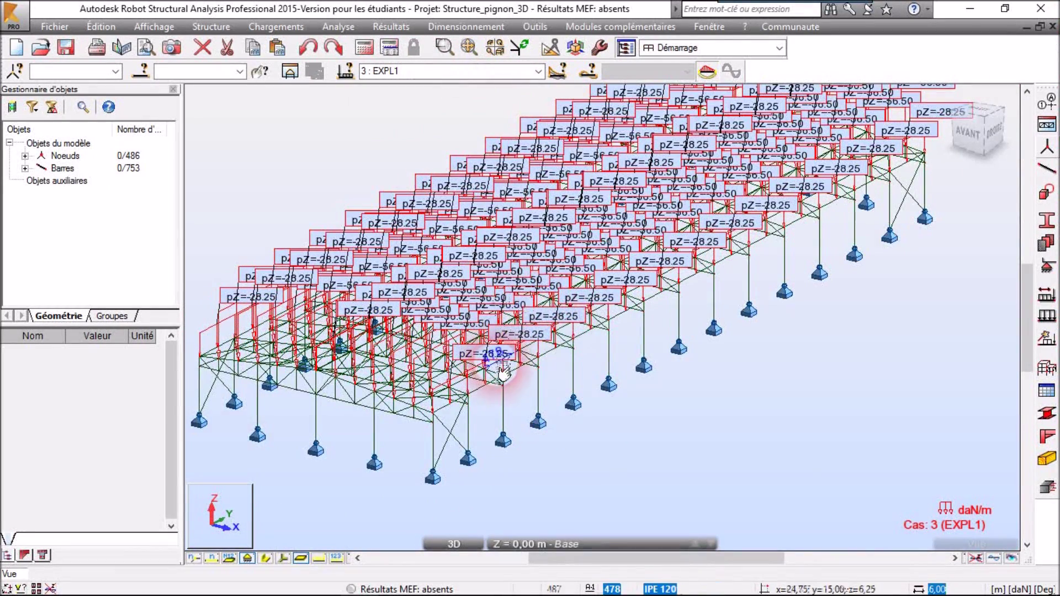
scroll(504, 341, "down", 1)
scroll(504, 341, "up", 3)
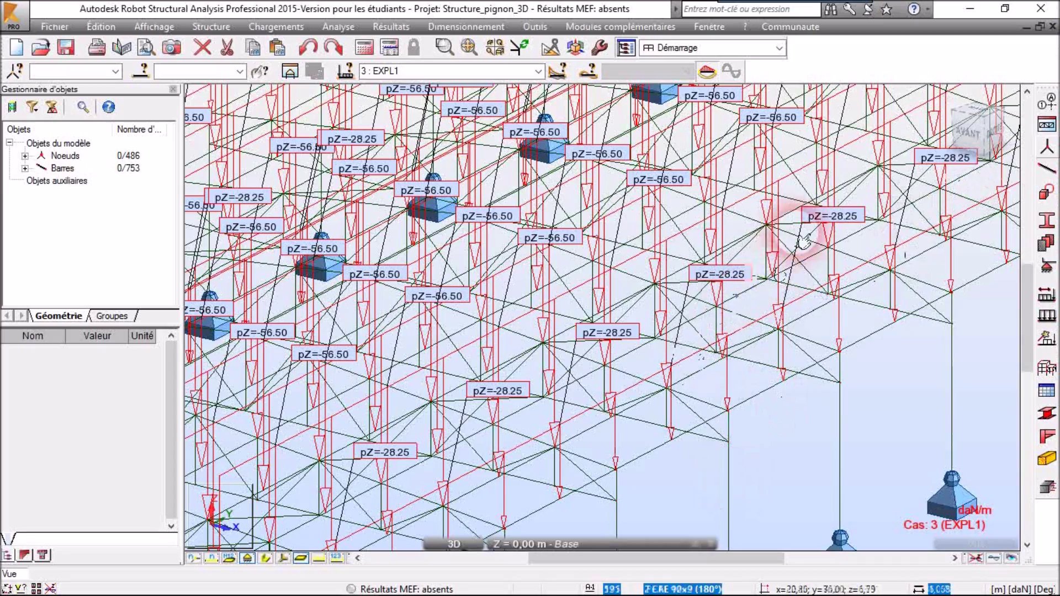
left_click(532, 74)
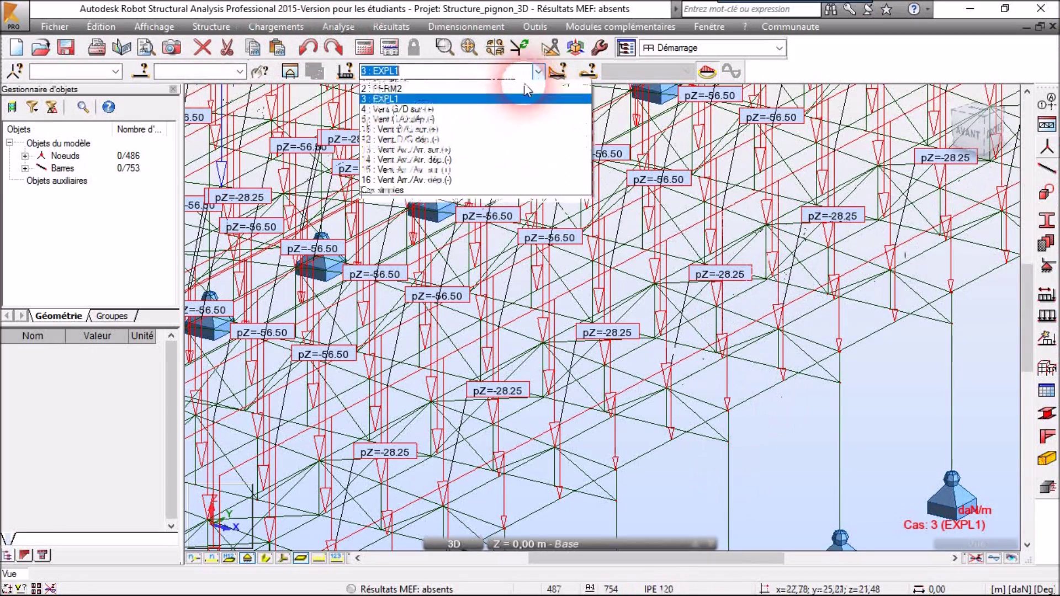
left_click(387, 95)
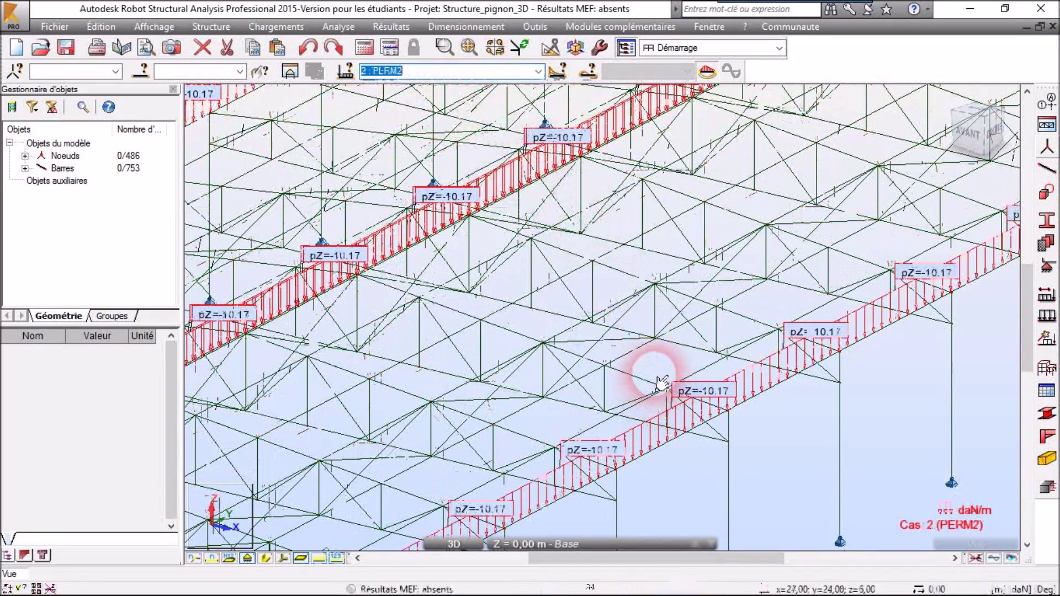
scroll(662, 383, "down", 5)
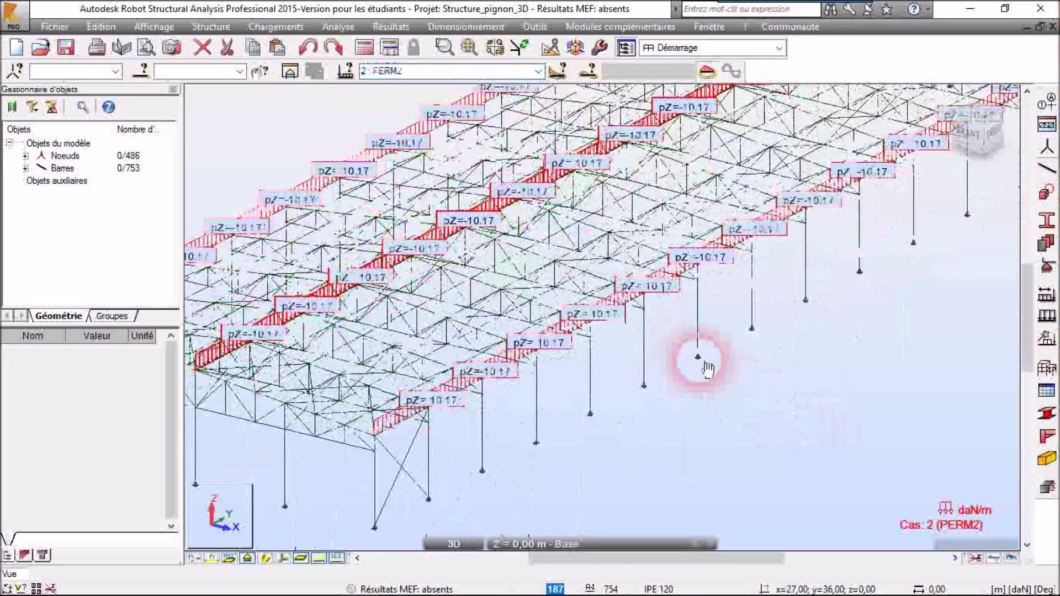
scroll(545, 250, "up", 5)
scroll(544, 249, "down", 5)
scroll(526, 319, "up", 3)
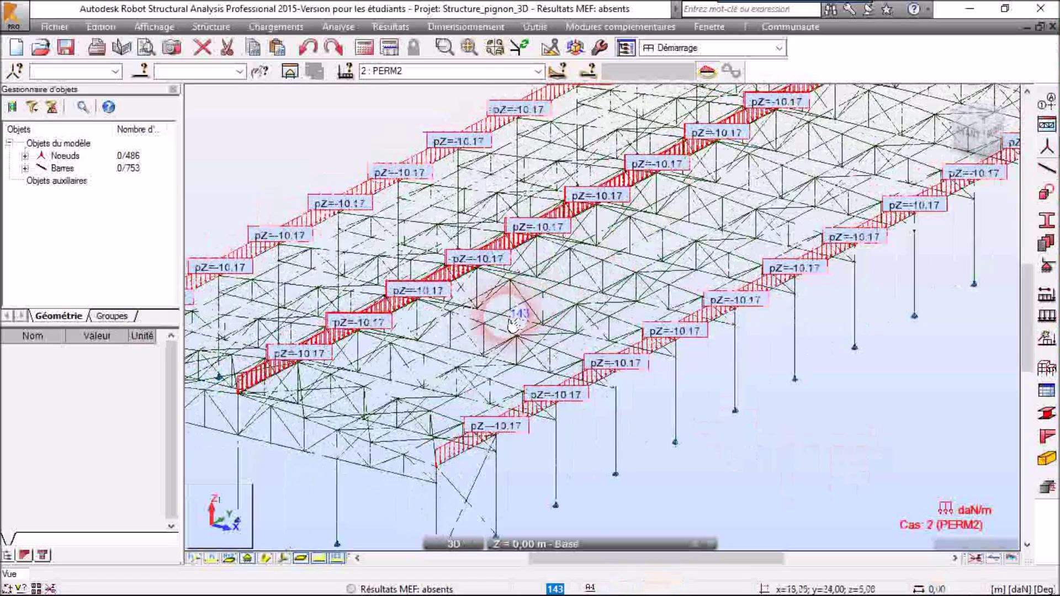
scroll(513, 324, "up", 3)
scroll(475, 332, "down", 4)
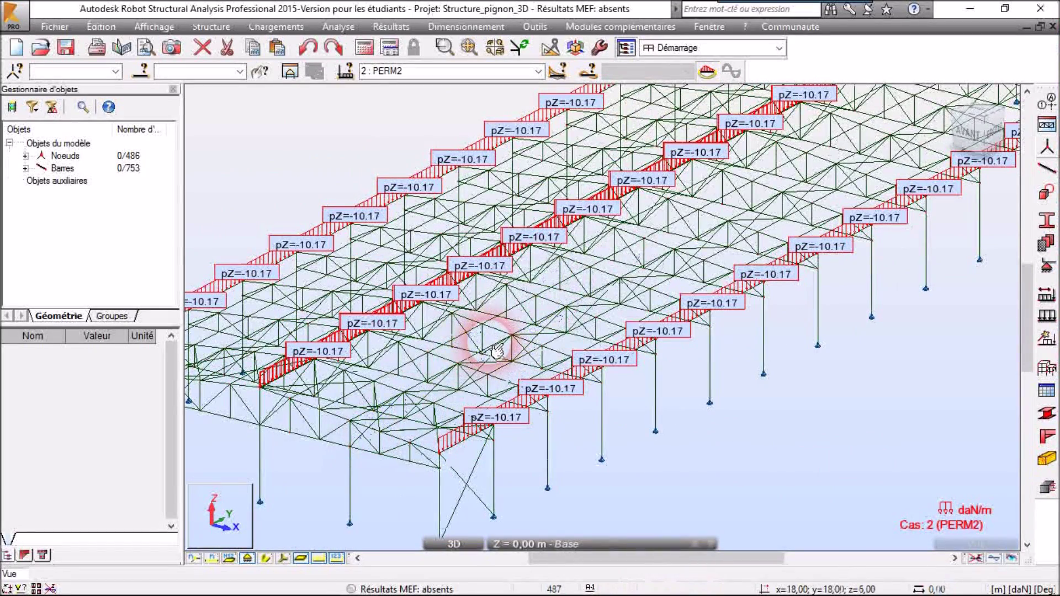
scroll(789, 434, "down", 3)
middle_click_drag(803, 441, 690, 441)
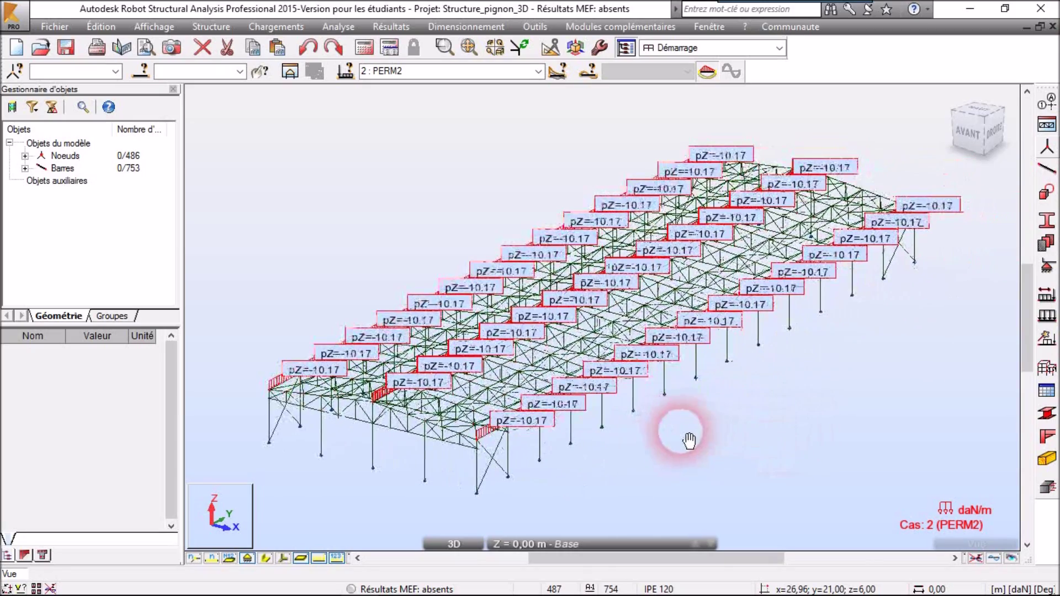
Check the PERM2 load values on the intermediate purlins against the eave and ridge lines, and clear the bar selection
scroll(547, 379, "up", 3)
scroll(539, 368, "down", 2)
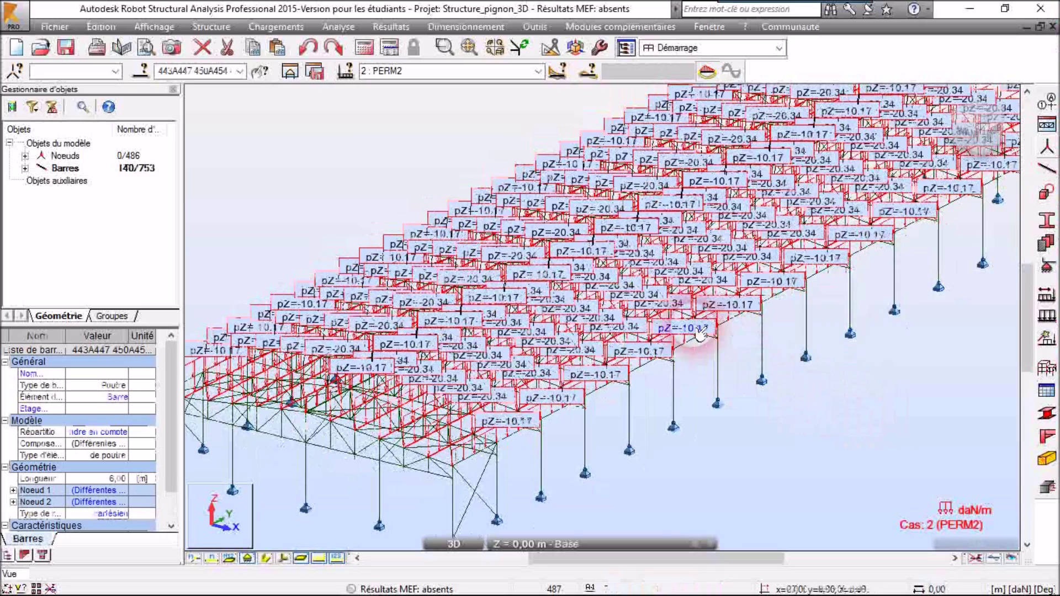
scroll(696, 323, "up", 4)
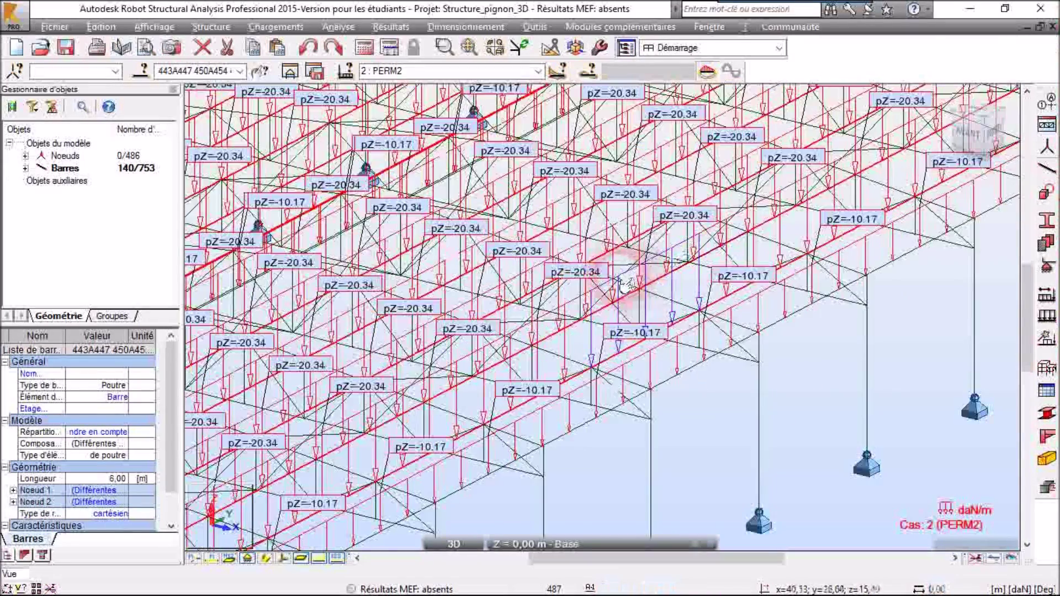
scroll(626, 285, "down", 6)
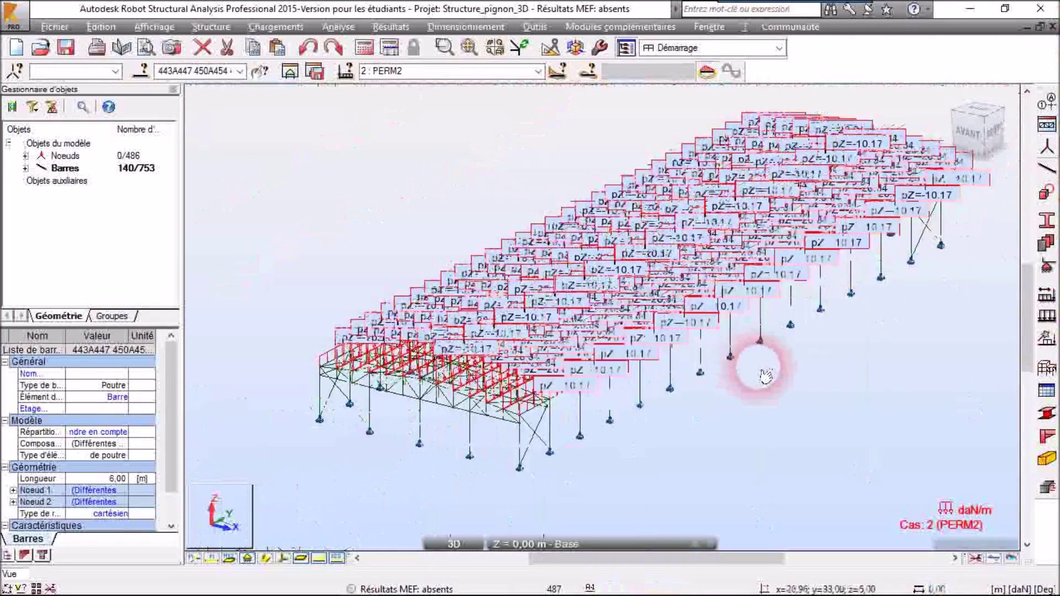
middle_click_drag(842, 400, 769, 399)
left_click(737, 430)
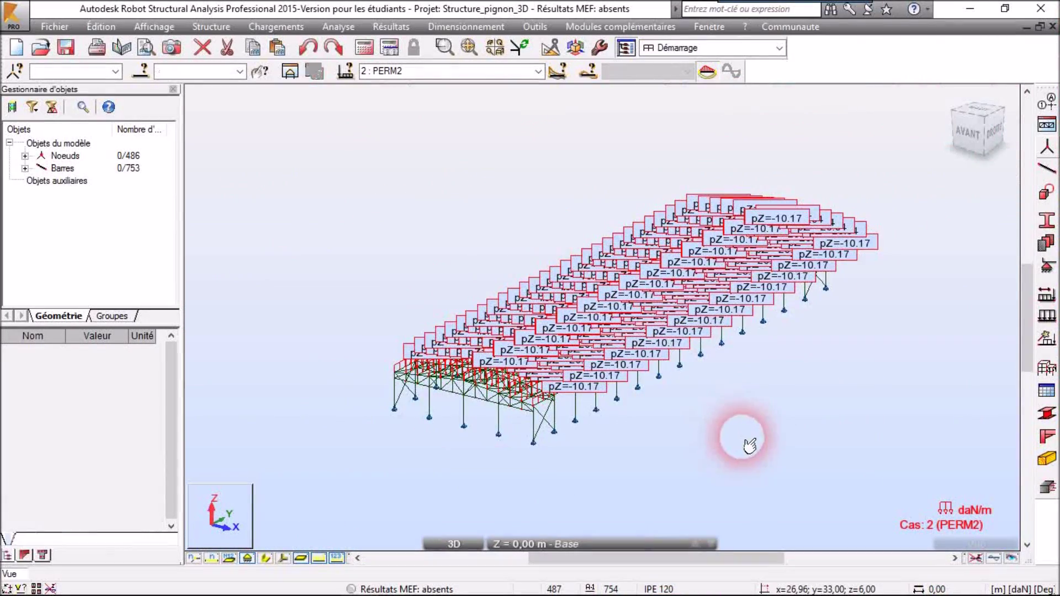
middle_click_drag(743, 436, 697, 369)
Turn off the display of load symbols and load values in the 3D view
left_click(154, 26)
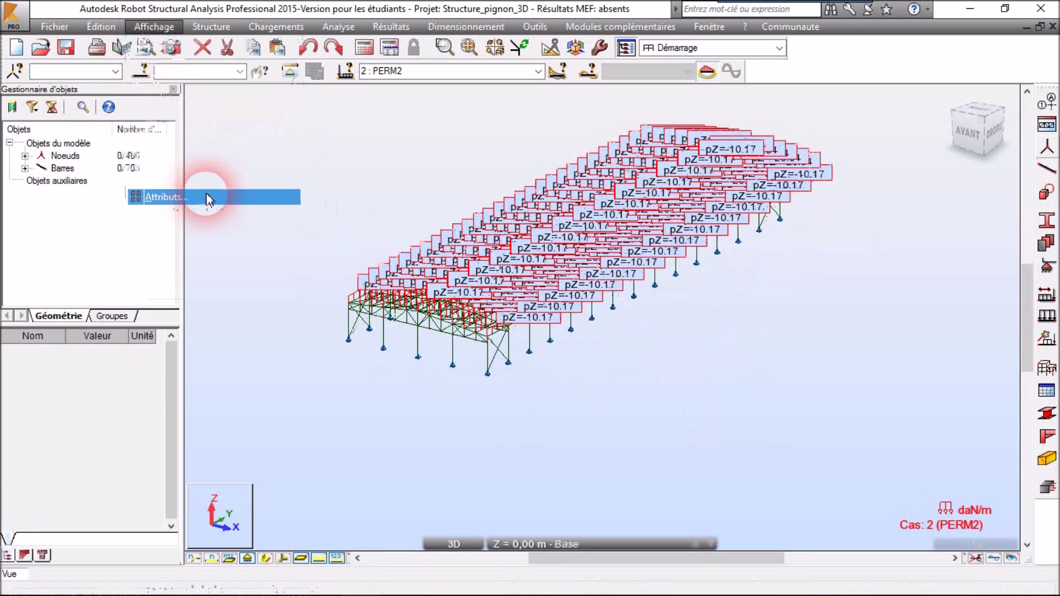
left_click(209, 260)
left_click(83, 190)
left_click(320, 148)
left_click(320, 161)
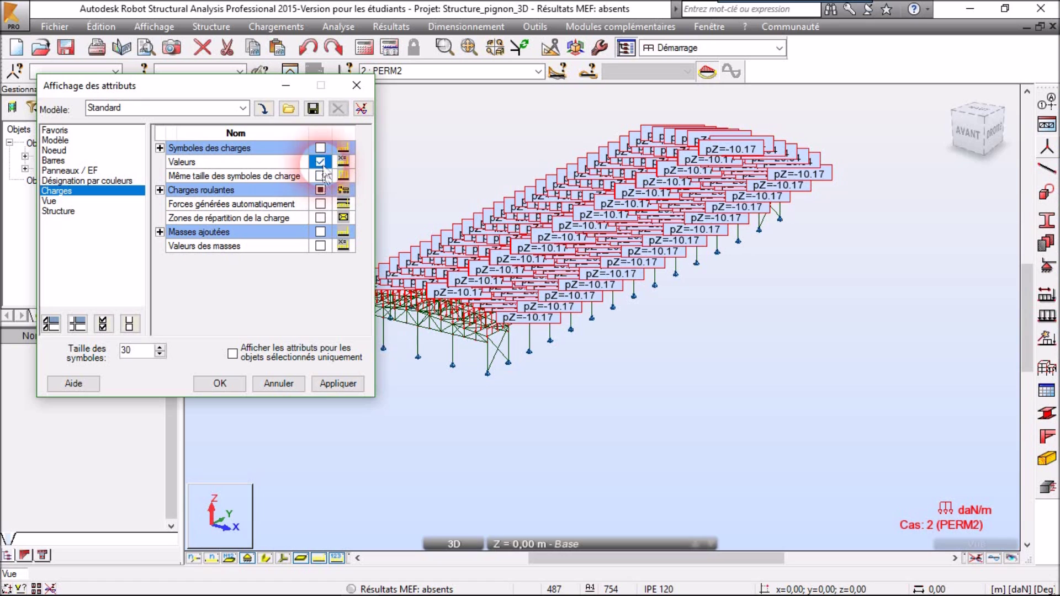
left_click(279, 384)
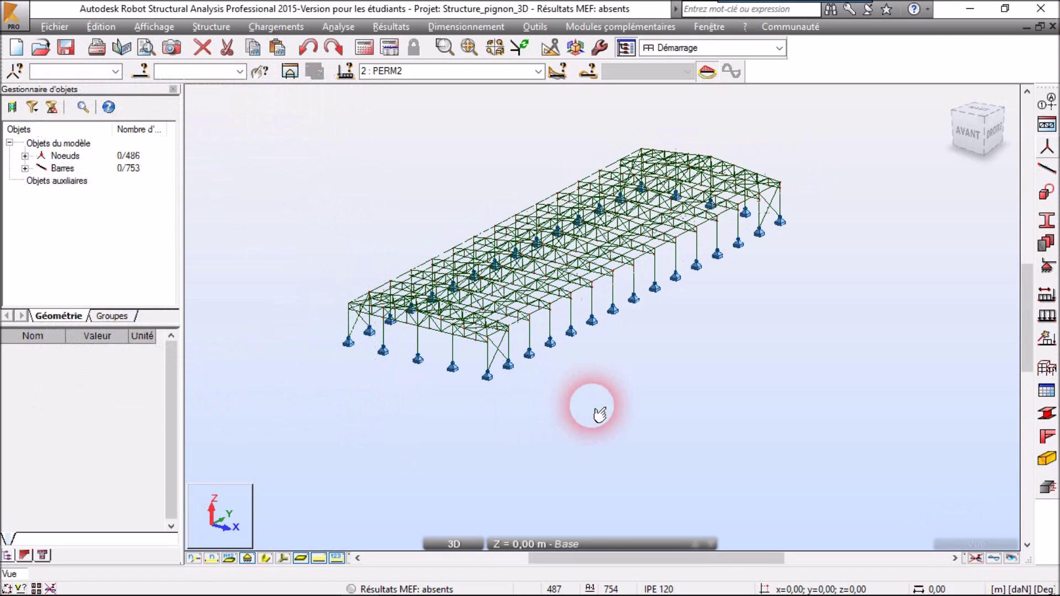
left_click(1054, 314)
left_click(790, 67)
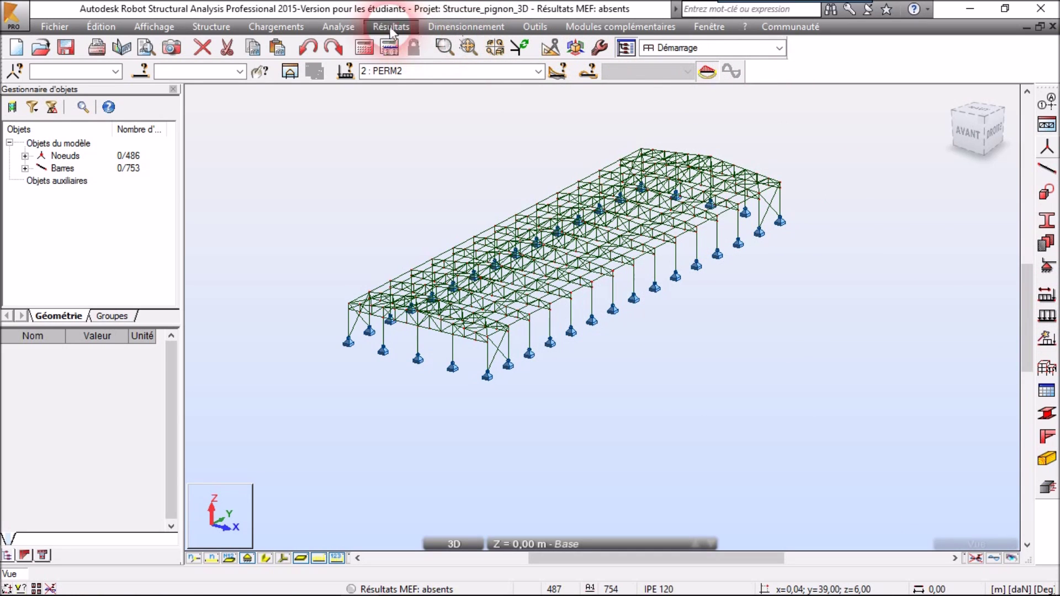
left_click(276, 26)
left_click(287, 78)
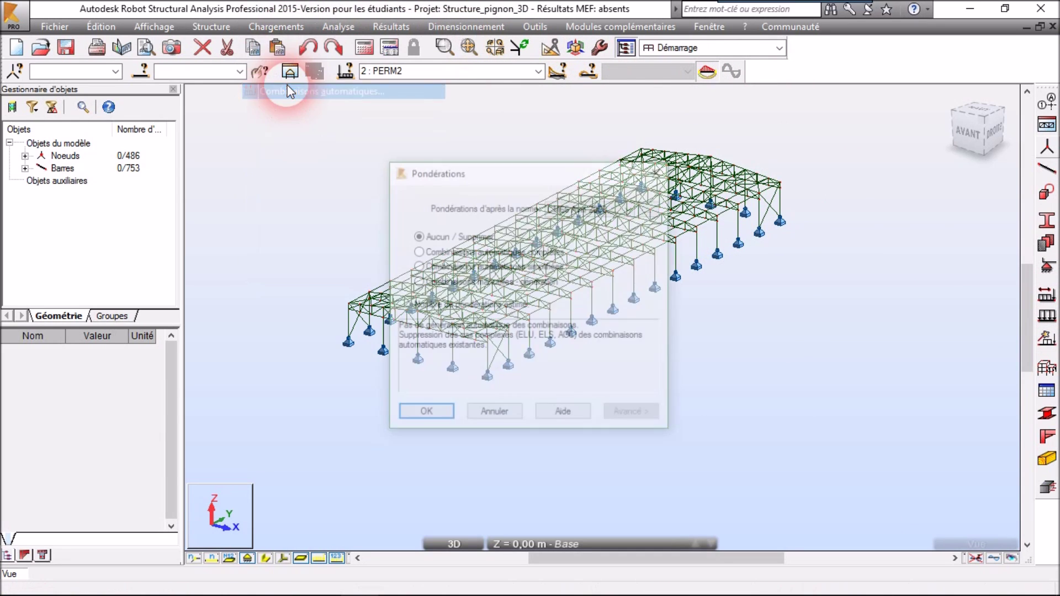
left_click(660, 172)
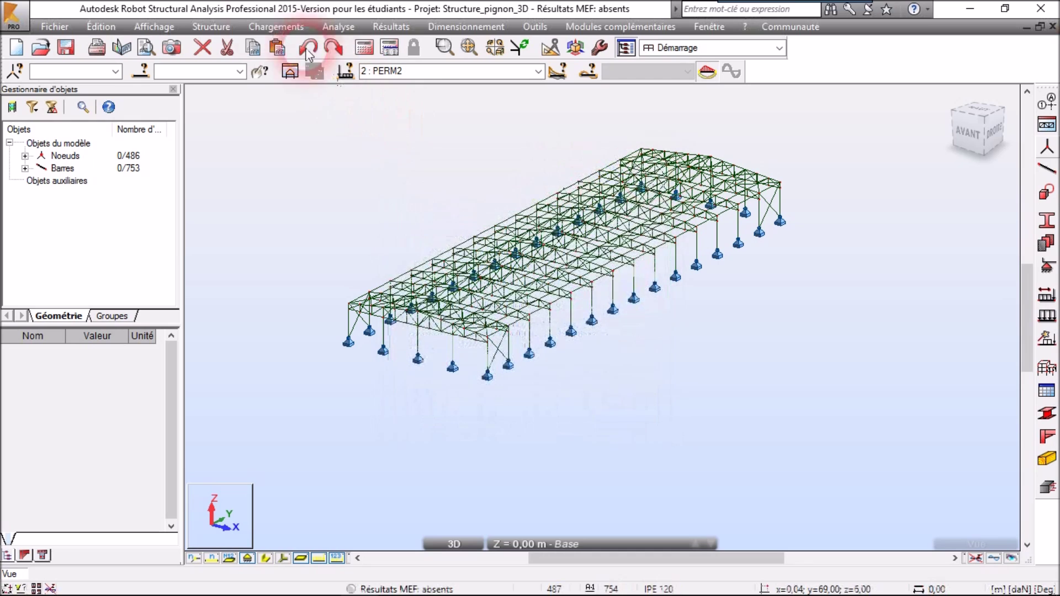
Create a manual load combination numbered 17, of type EFF, named COMB1
left_click(254, 27)
left_click(300, 80)
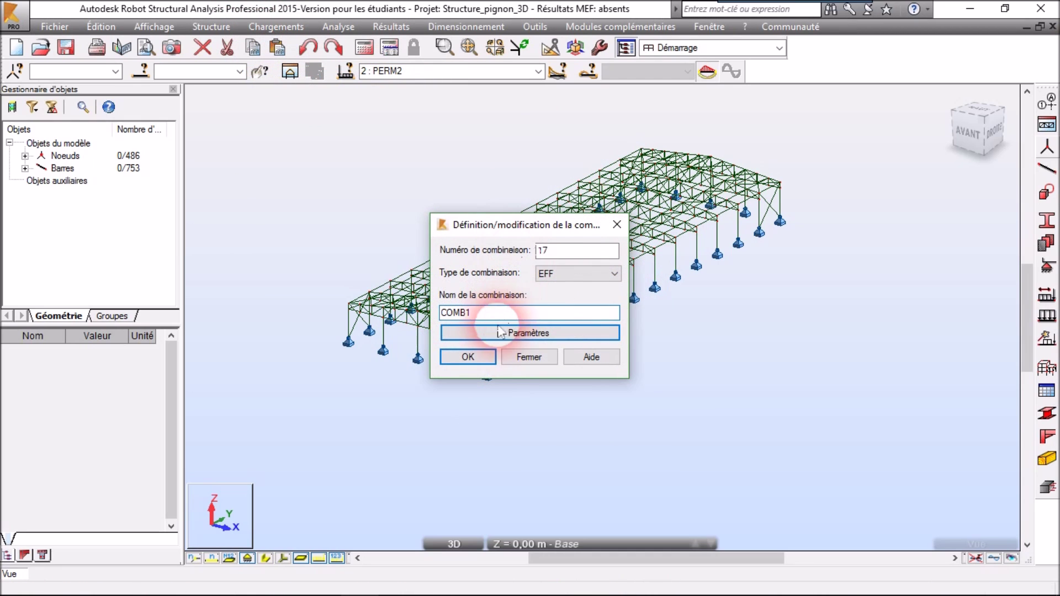
left_click(480, 362)
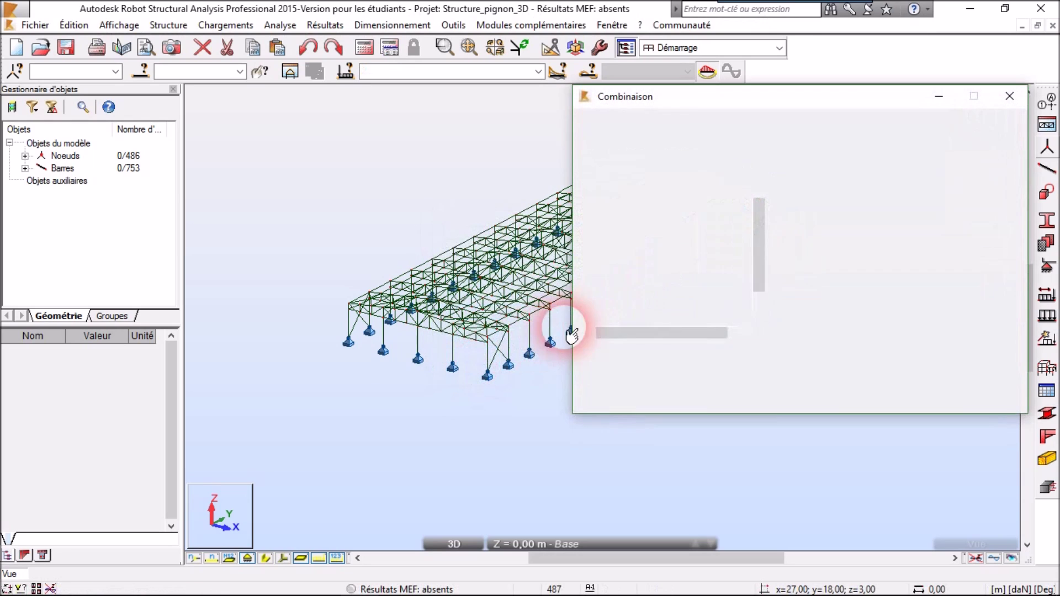
left_click_drag(717, 95, 706, 102)
Define the EFF combination coefficients as 1.35 for permanent loads and 1.80 for wind
left_click(715, 383)
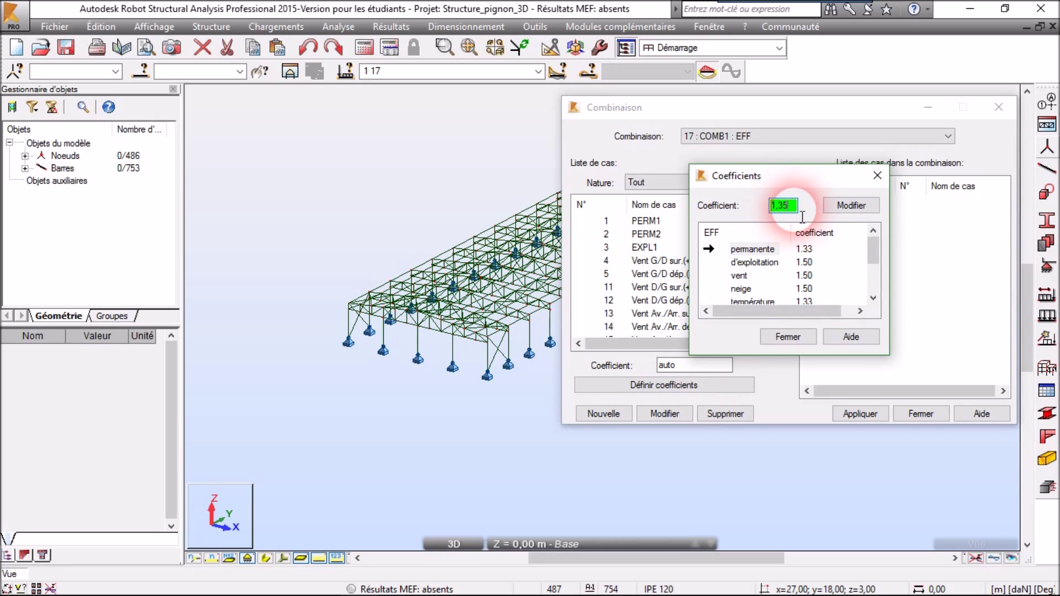
left_click(851, 205)
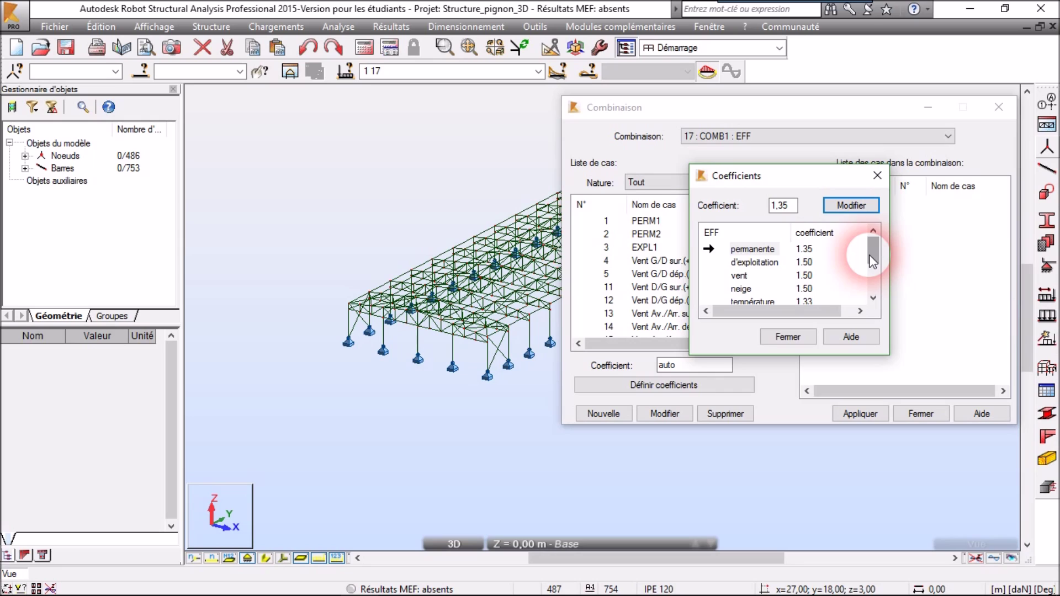
left_click_drag(870, 256, 870, 263)
left_click(743, 263)
left_click(807, 263)
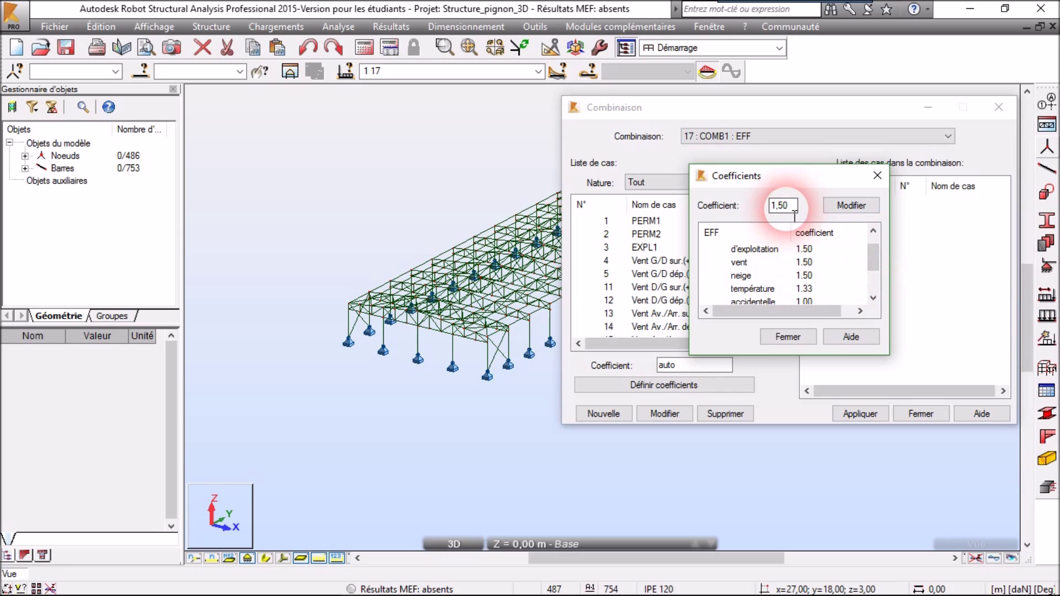
key("BackSpace")
type("8")
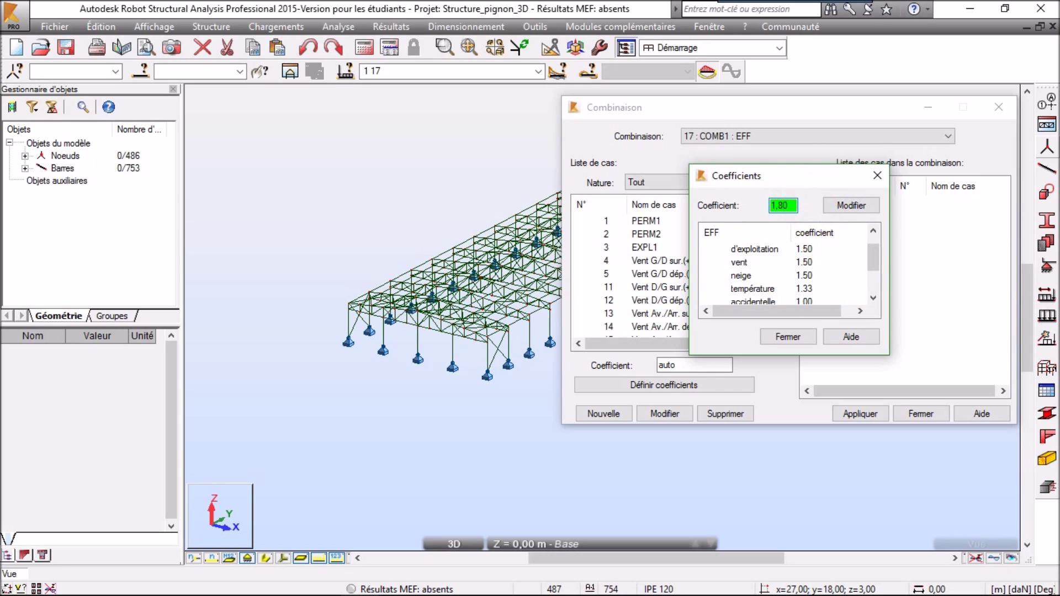
left_click(860, 208)
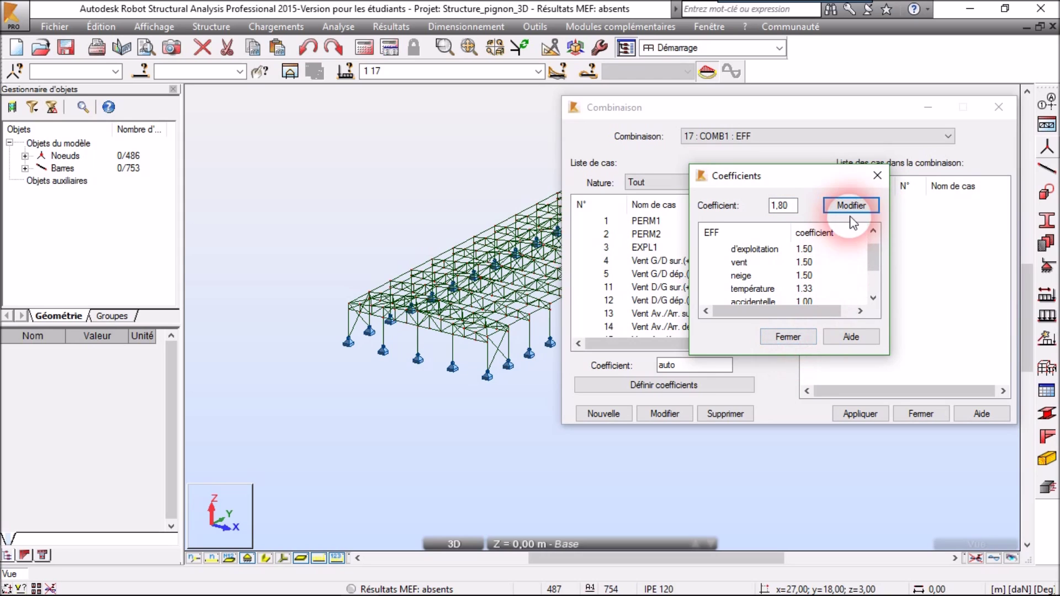
left_click(788, 337)
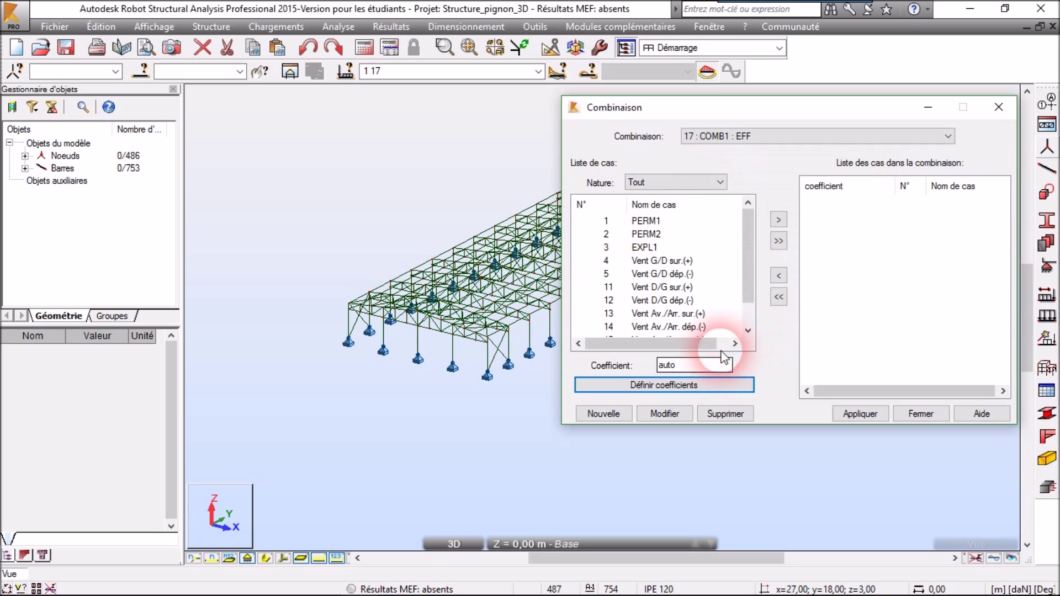
Close the combination definition and make combination COMB3 the active load case
left_click_drag(750, 246, 751, 265)
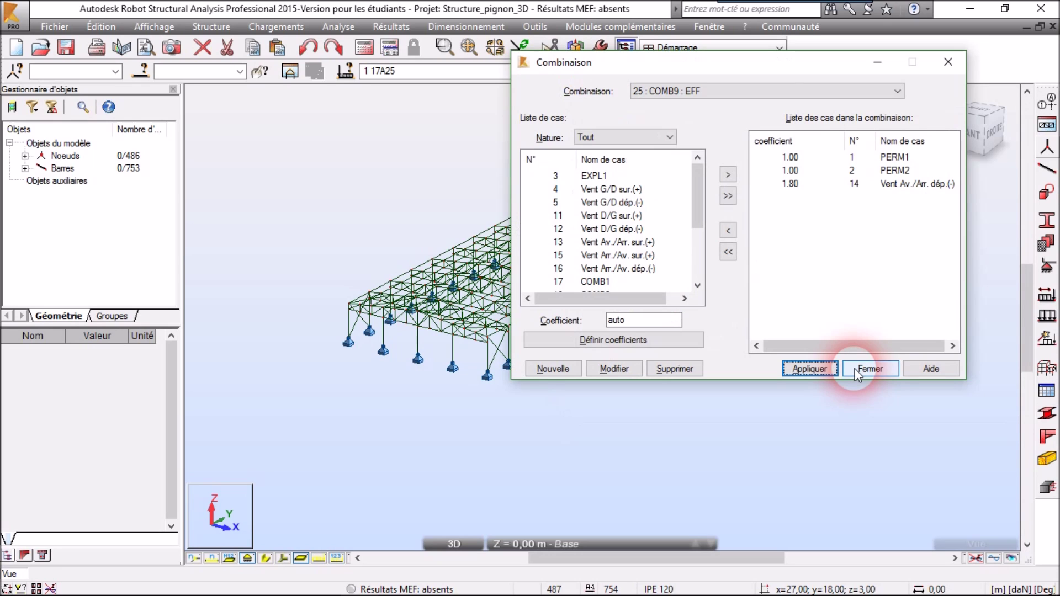
left_click(857, 370)
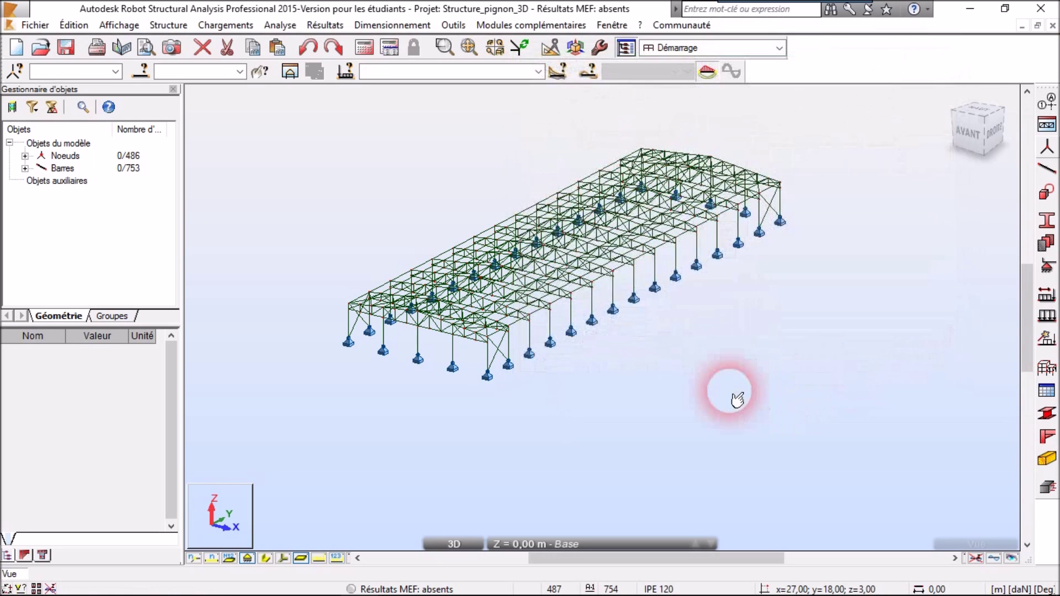
left_click(538, 71)
left_click(465, 217)
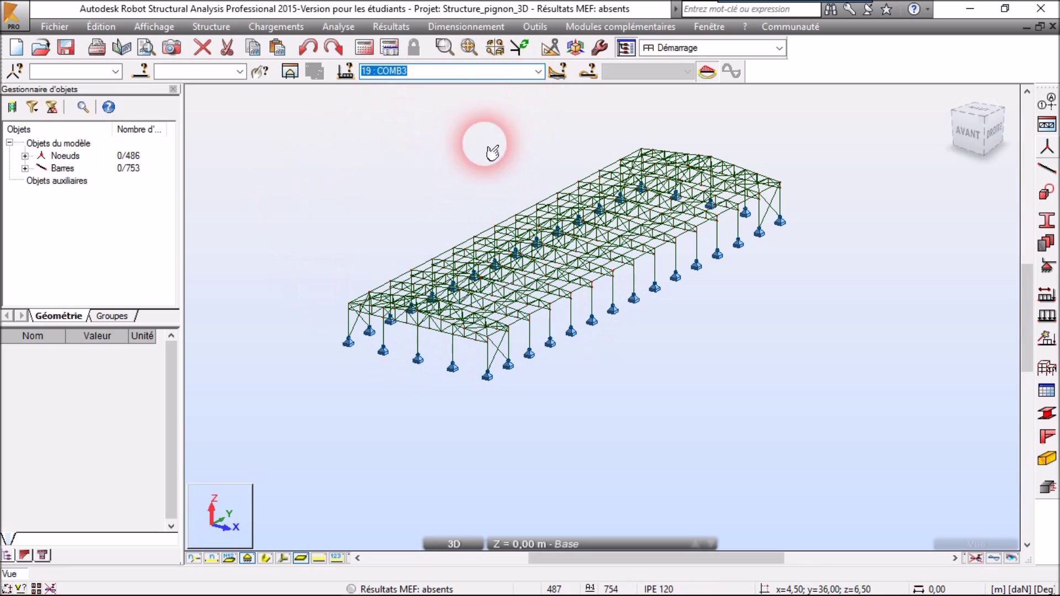
Enable the display of load values in the load display attributes
left_click(154, 26)
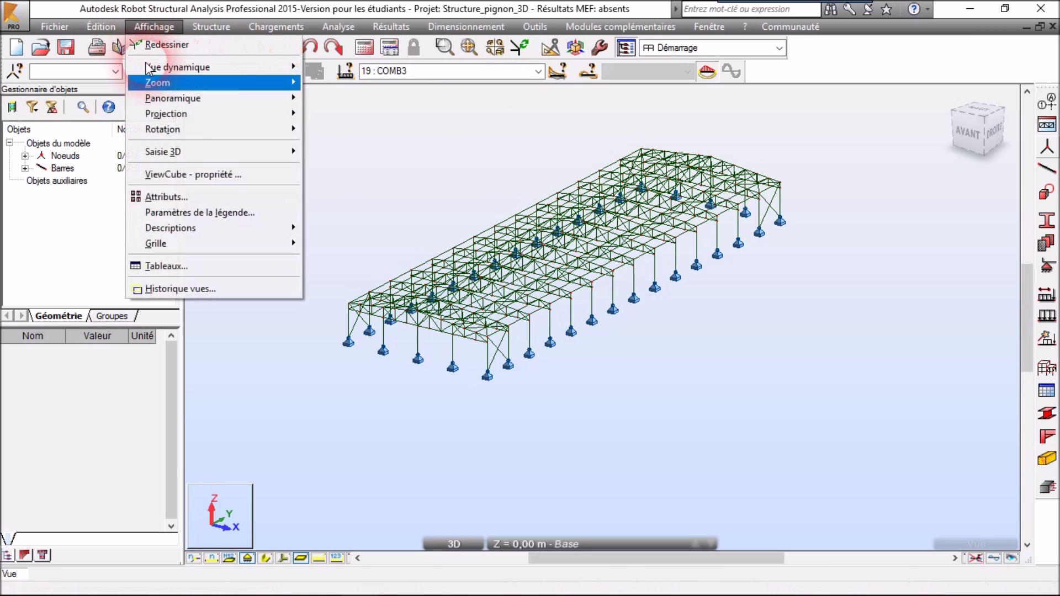
left_click(177, 196)
left_click(102, 201)
left_click(100, 190)
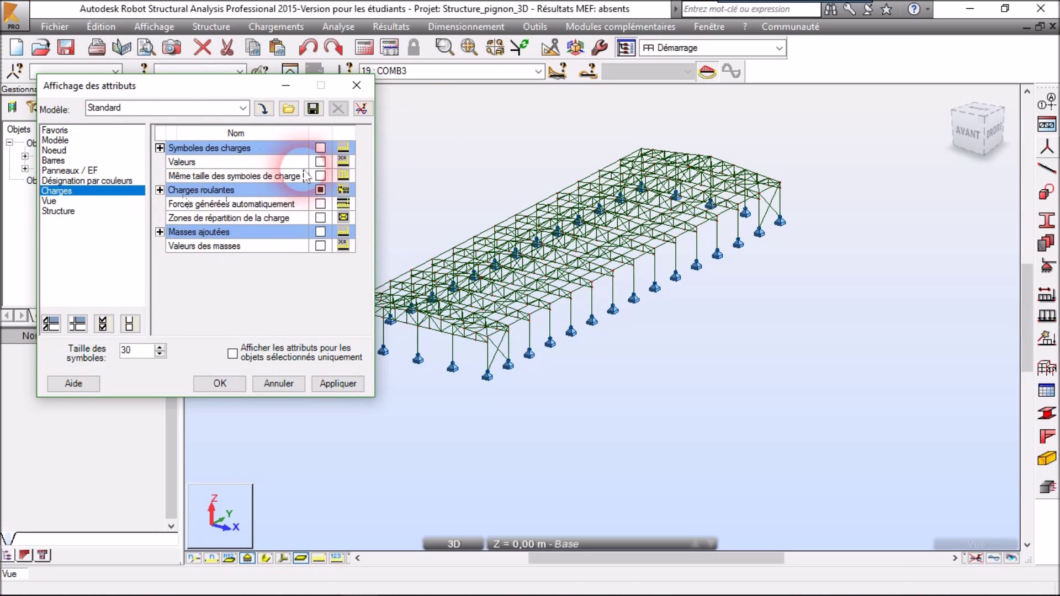
left_click(320, 162)
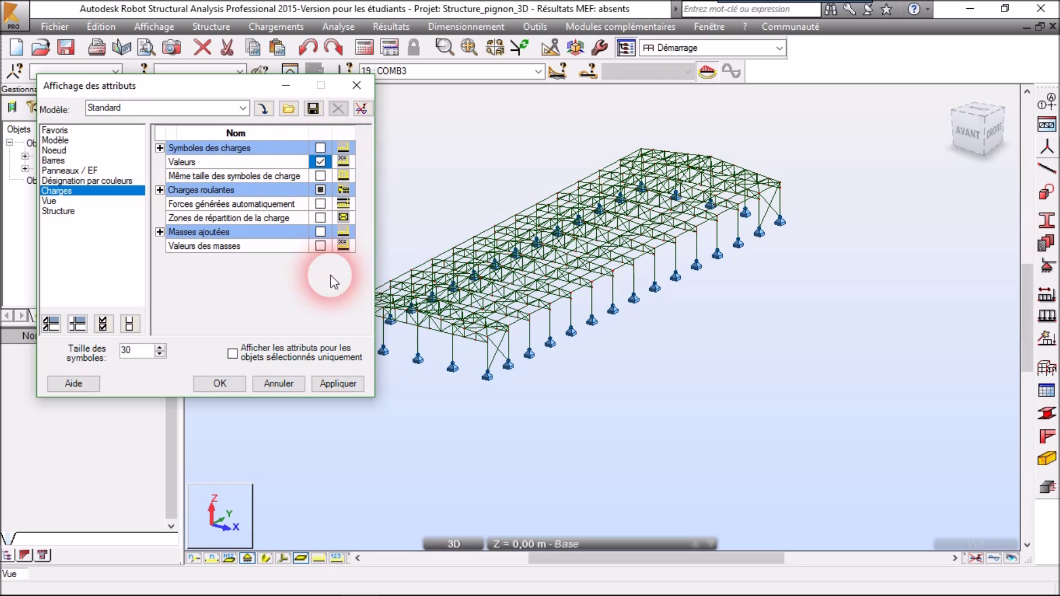
Enable the load symbols as well and apply the display attributes to the 3D view
left_click(325, 137)
left_click(321, 148)
left_click(325, 132)
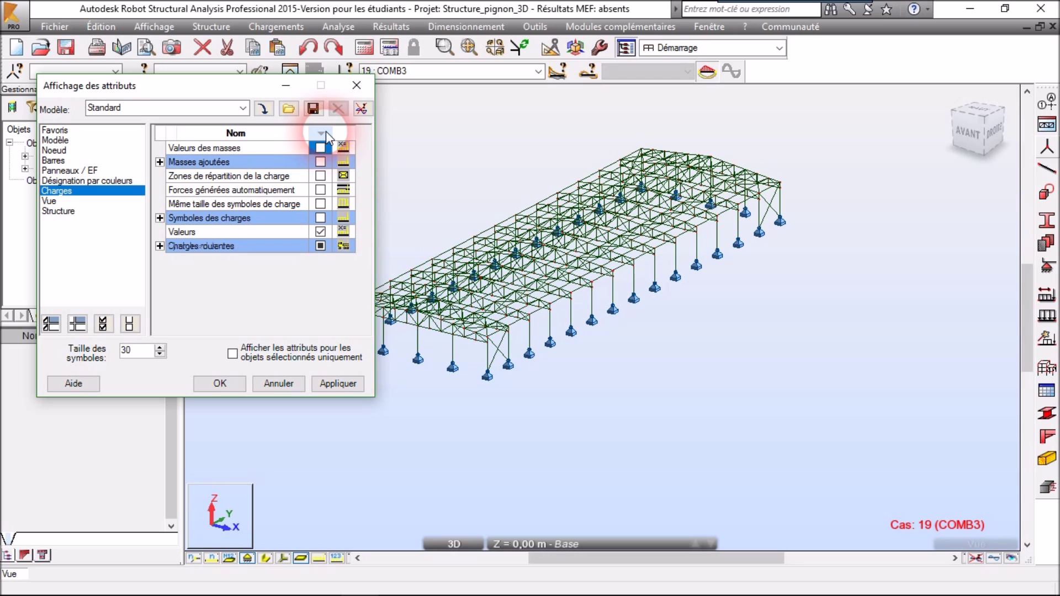
left_click(117, 192)
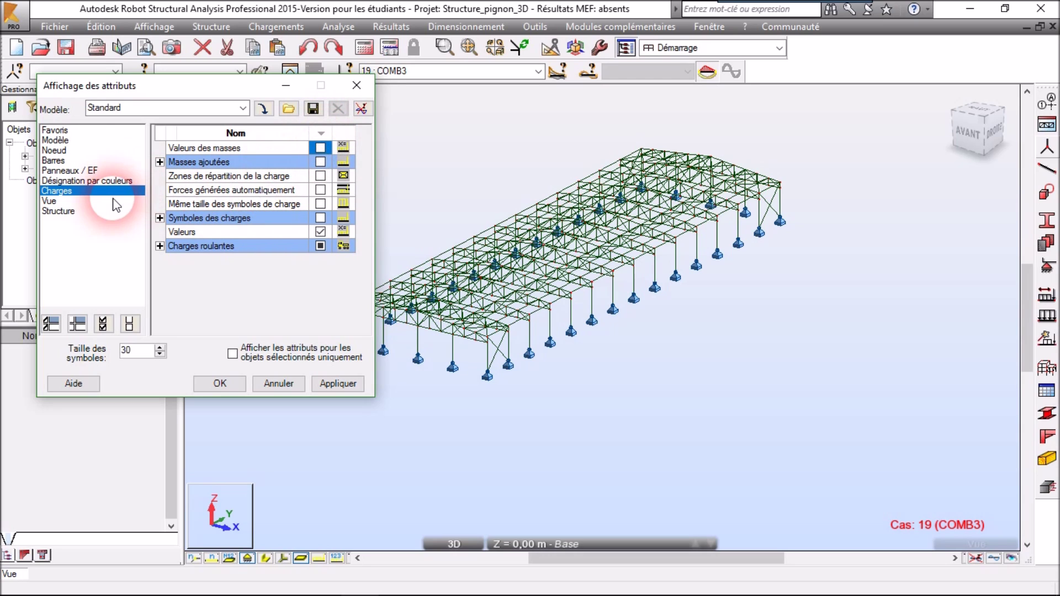
left_click(108, 201)
left_click(113, 191)
left_click(344, 149)
left_click(321, 148)
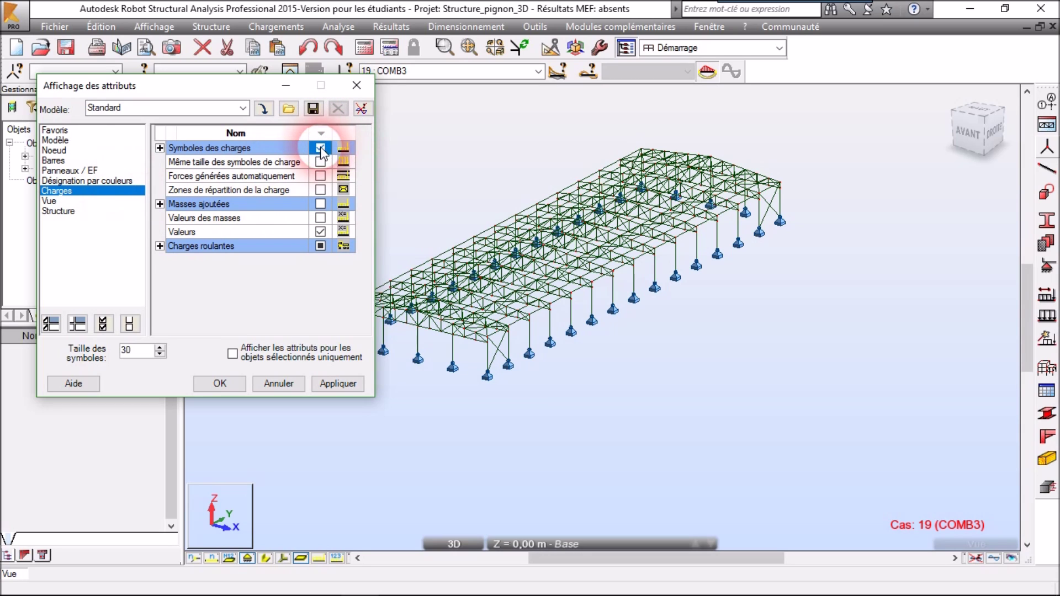
left_click(331, 278)
left_click(351, 382)
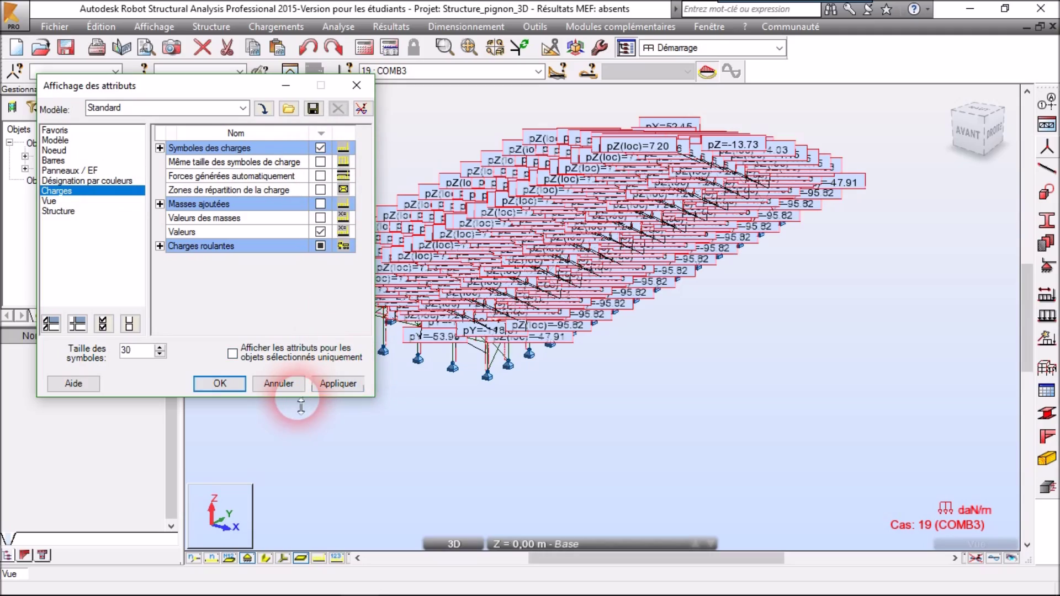
left_click(219, 383)
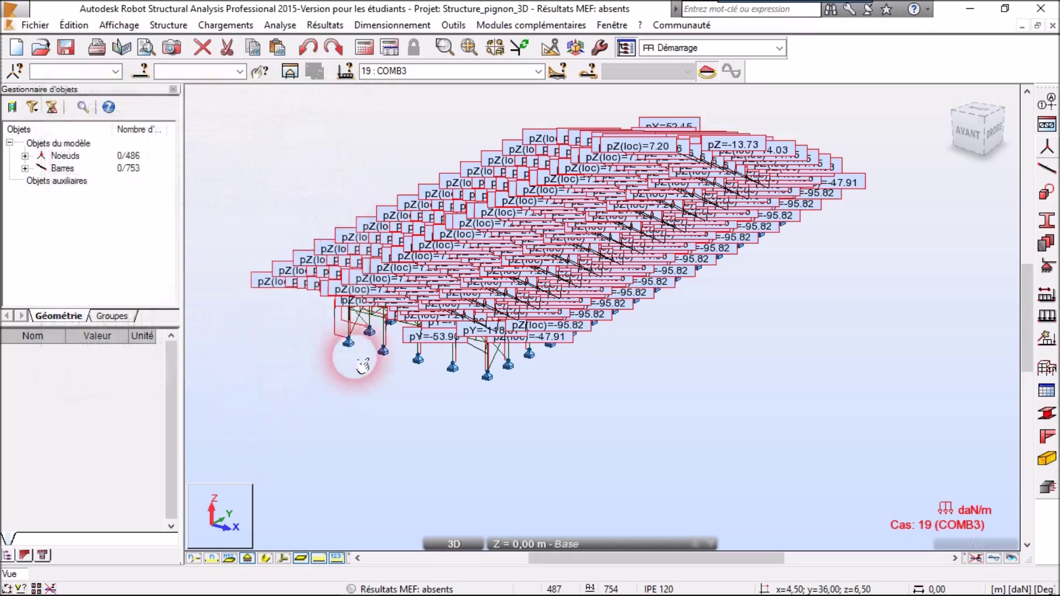
Examine the load values on the whole hall for combinations COMB3 and COMB1
scroll(497, 309, "up", 5)
scroll(507, 310, "down", 5)
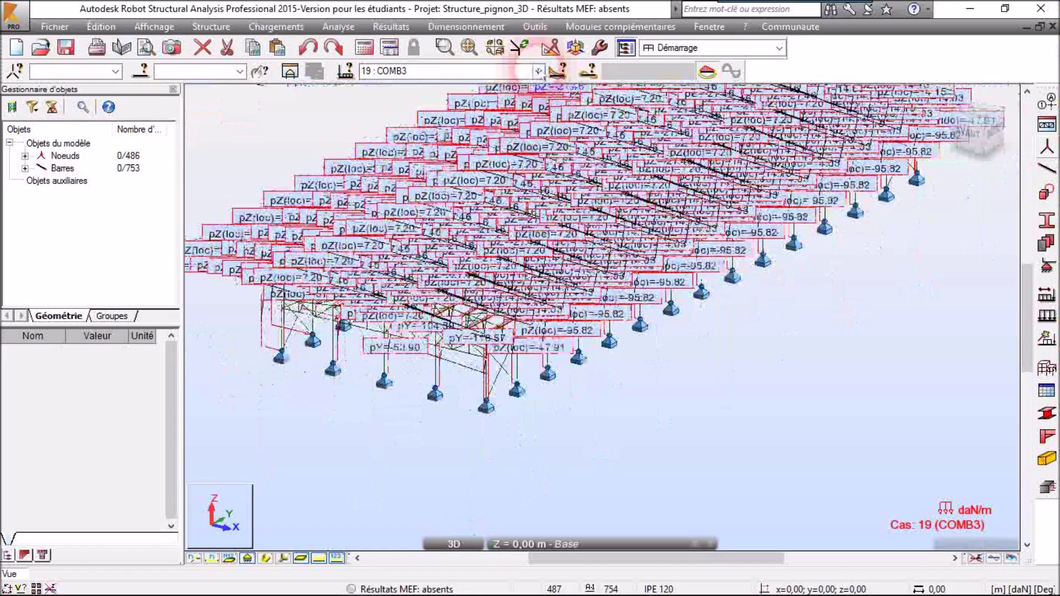
left_click(470, 70)
left_click(418, 197)
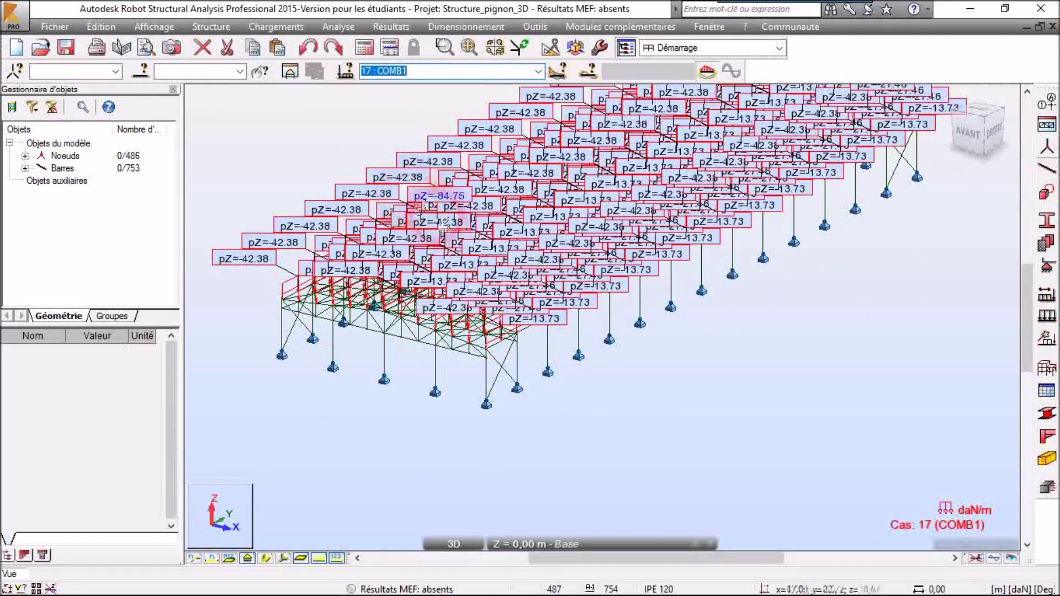
scroll(703, 395, "down", 3)
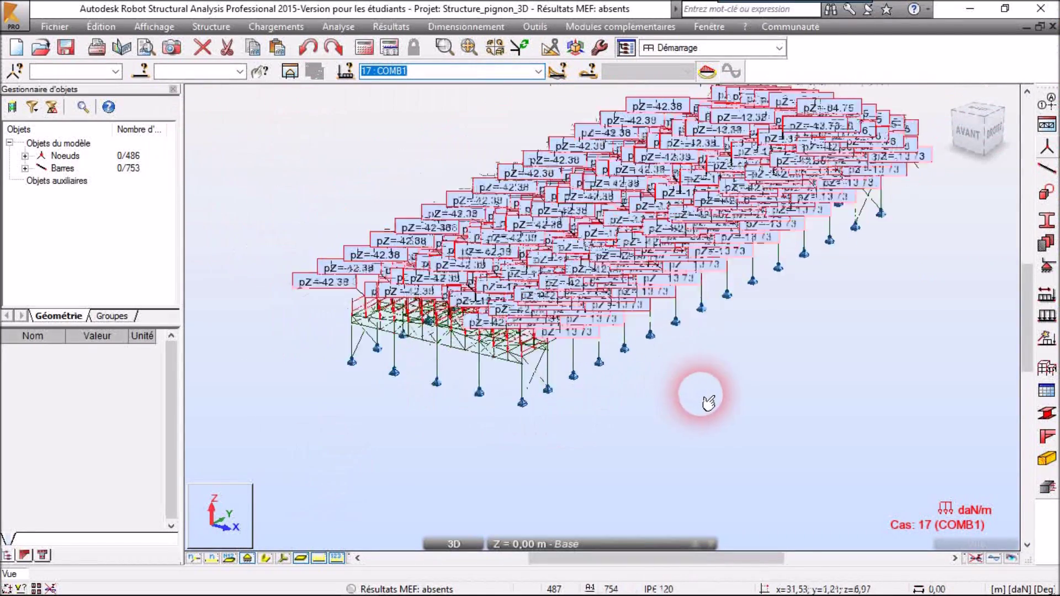
middle_click_drag(801, 377, 392, 250)
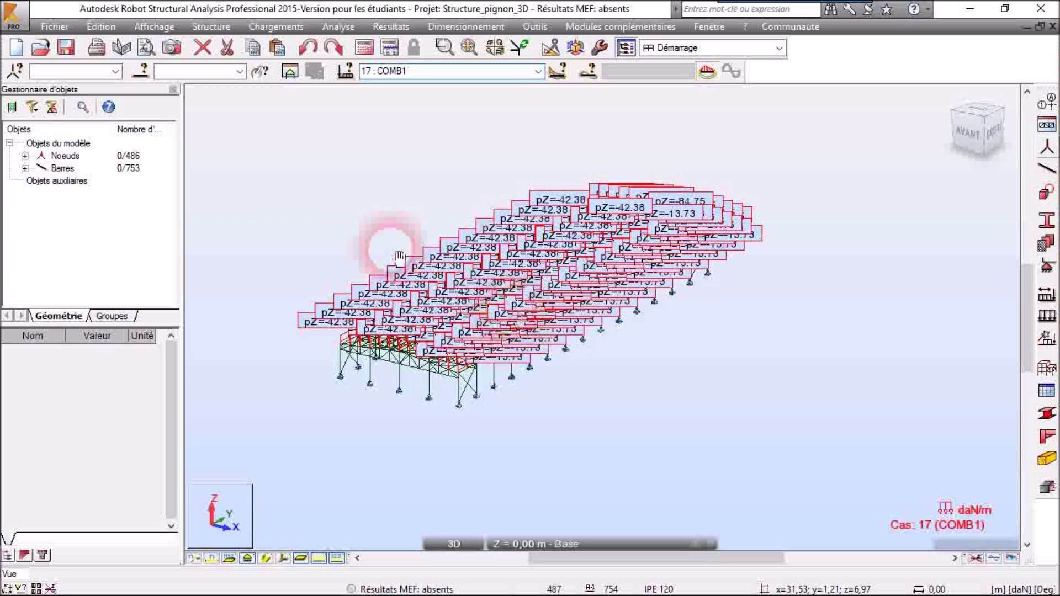
Hide the load symbols and load values in the 3D view again
left_click(154, 27)
left_click(200, 214)
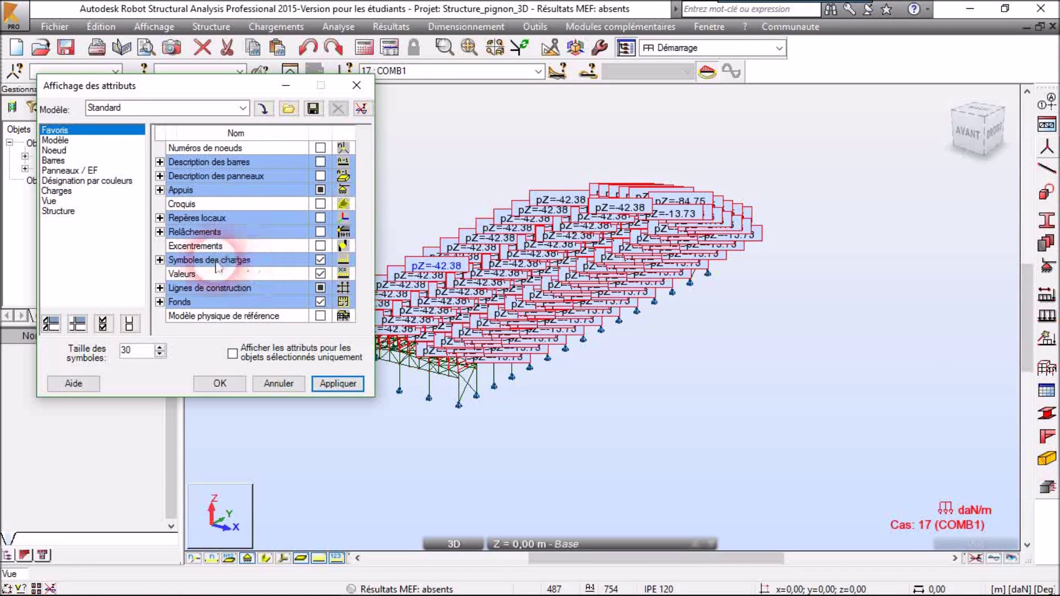
left_click(72, 191)
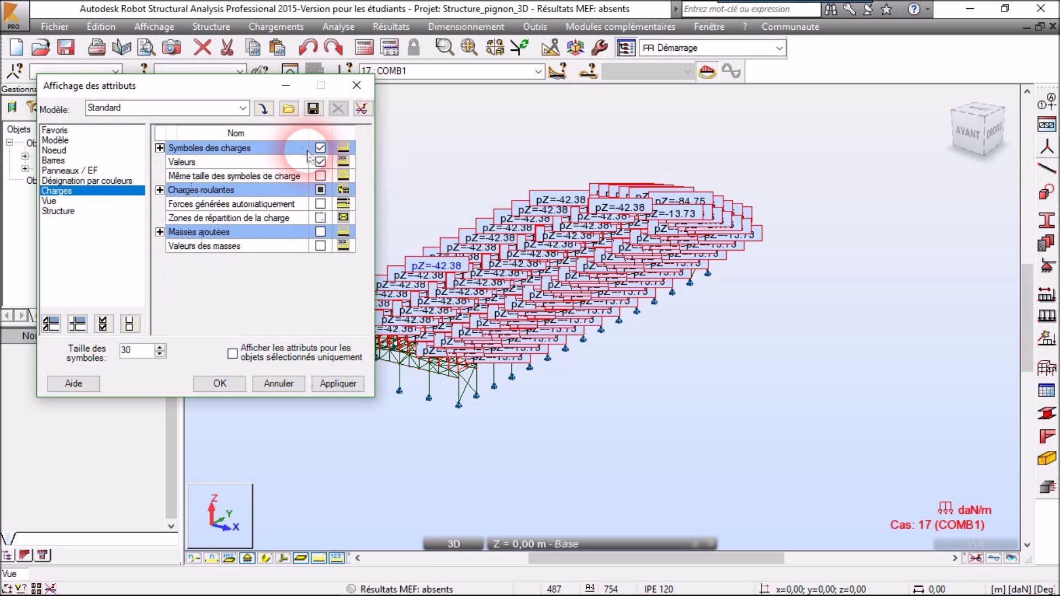
left_click(338, 383)
left_click(220, 384)
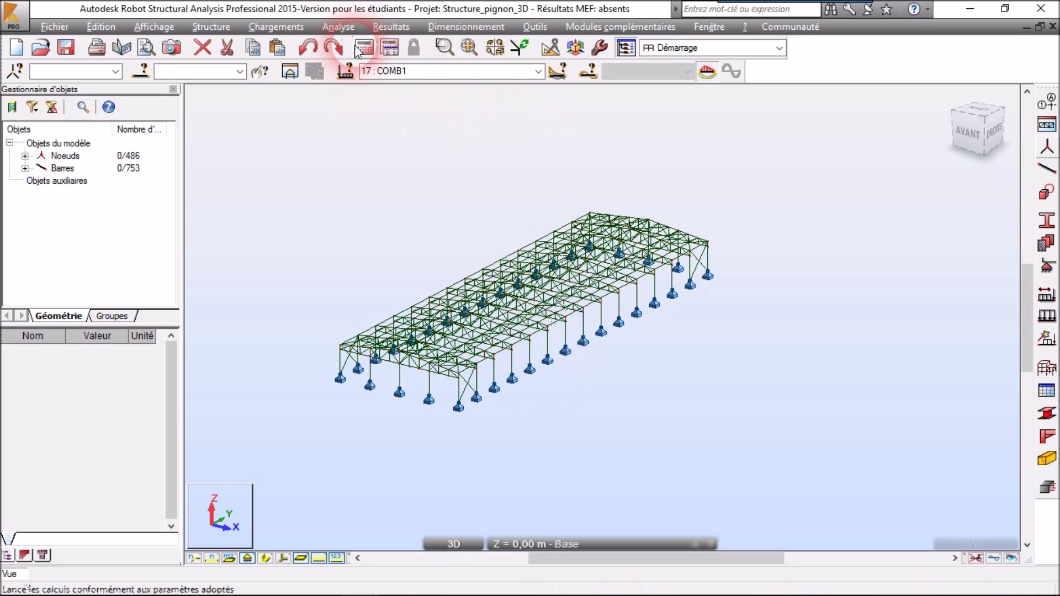
Make PERM2 the active load case and run the structure's static analysis, continuing past each instability prompt
left_click(538, 72)
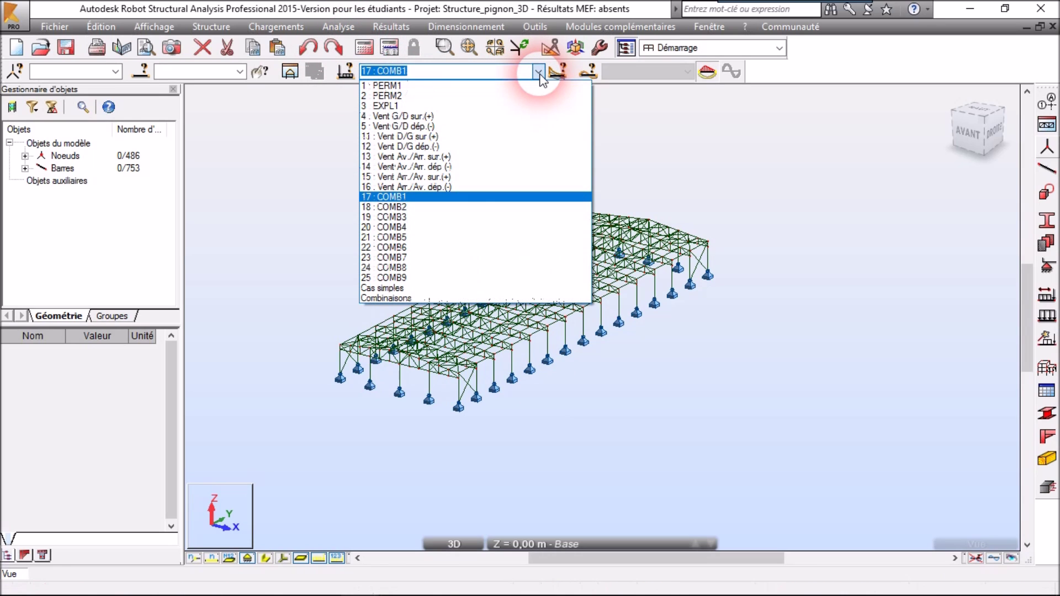
left_click(469, 95)
left_click(369, 52)
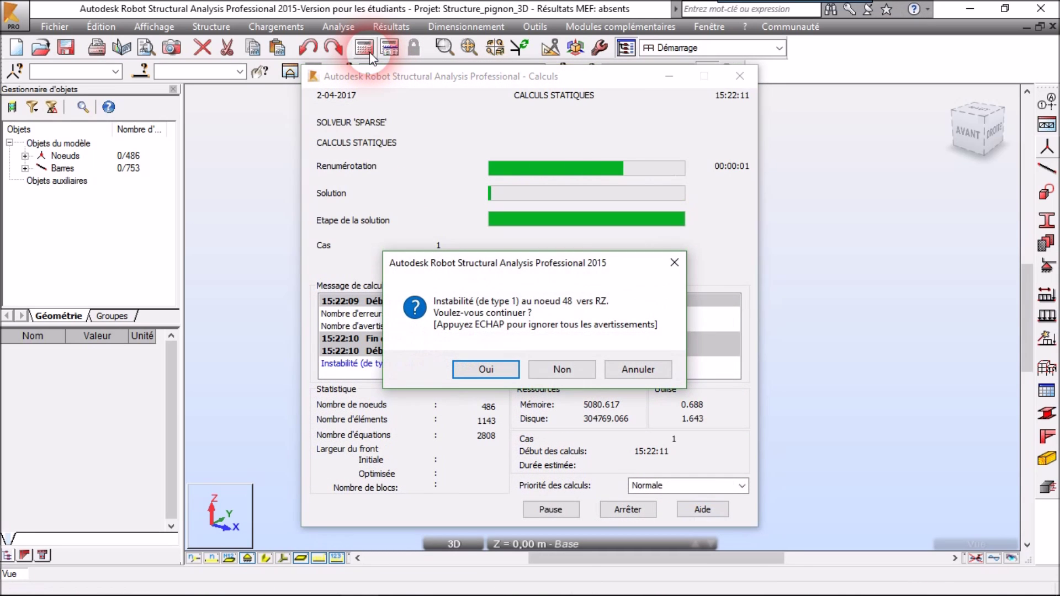
left_click(498, 369)
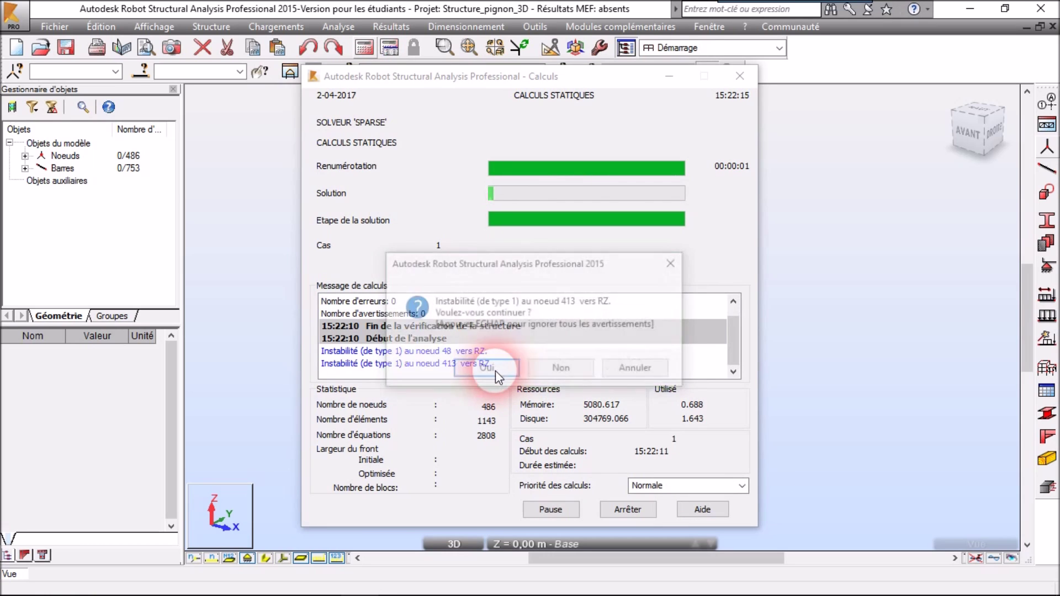
left_click(496, 371)
left_click(495, 370)
left_click(496, 371)
left_click(495, 370)
left_click(495, 370)
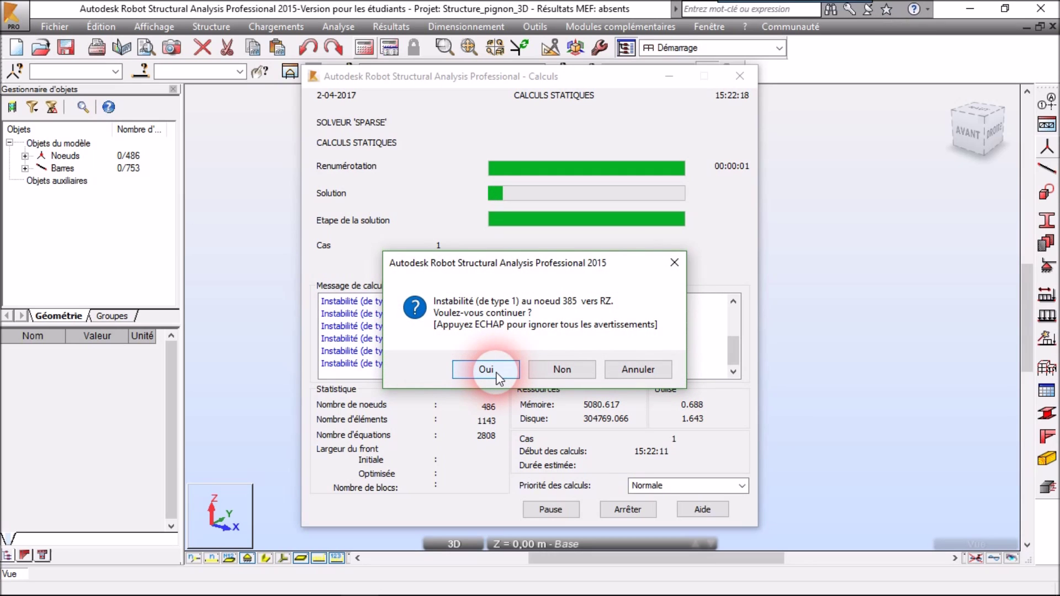
left_click(497, 370)
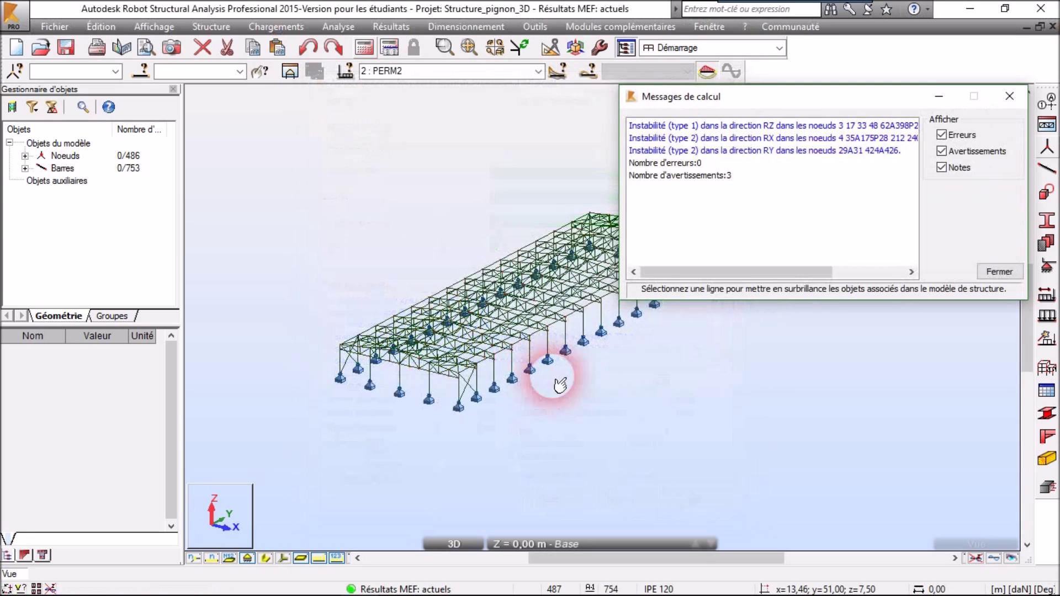
mouse_move(799, 273)
left_mouse_down()
mouse_move(886, 272)
mouse_move(785, 274)
left_mouse_up()
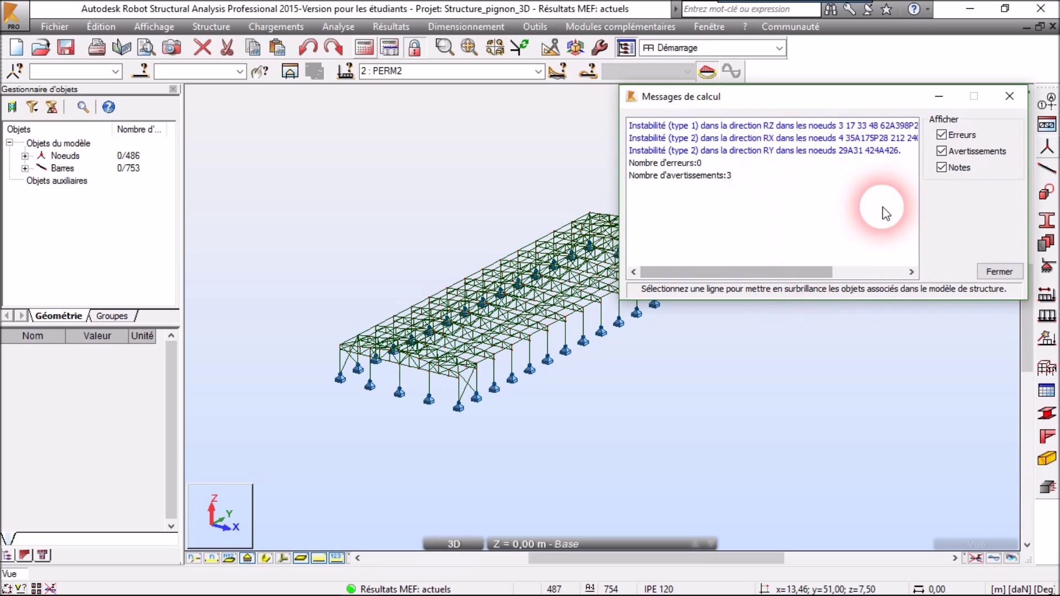
Close the calculation messages and open the list of nodal support types for the hall
left_click(997, 272)
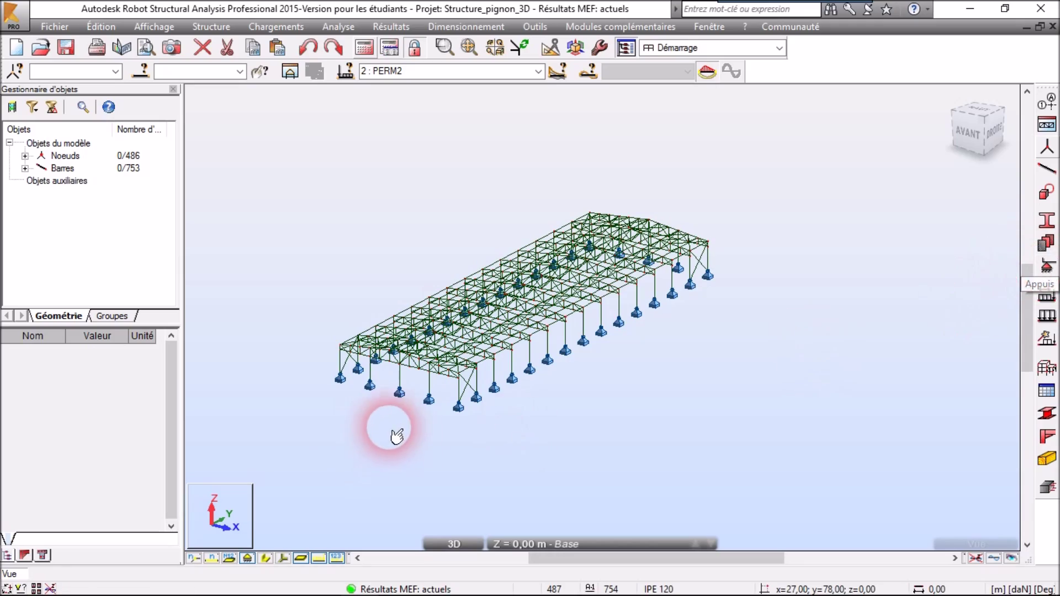
scroll(398, 421, "up", 6)
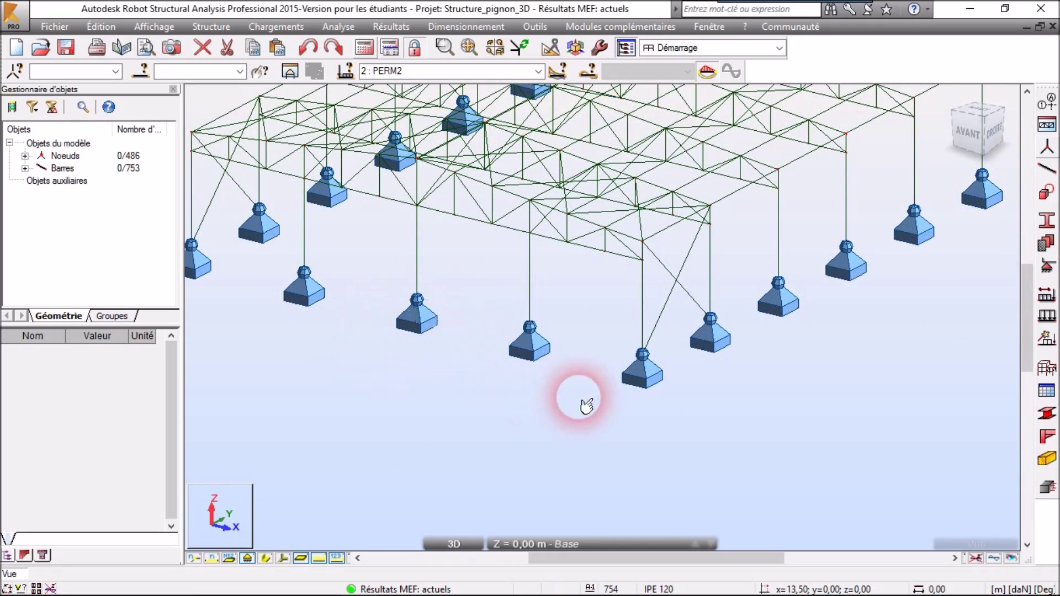
scroll(753, 430, "down", 5)
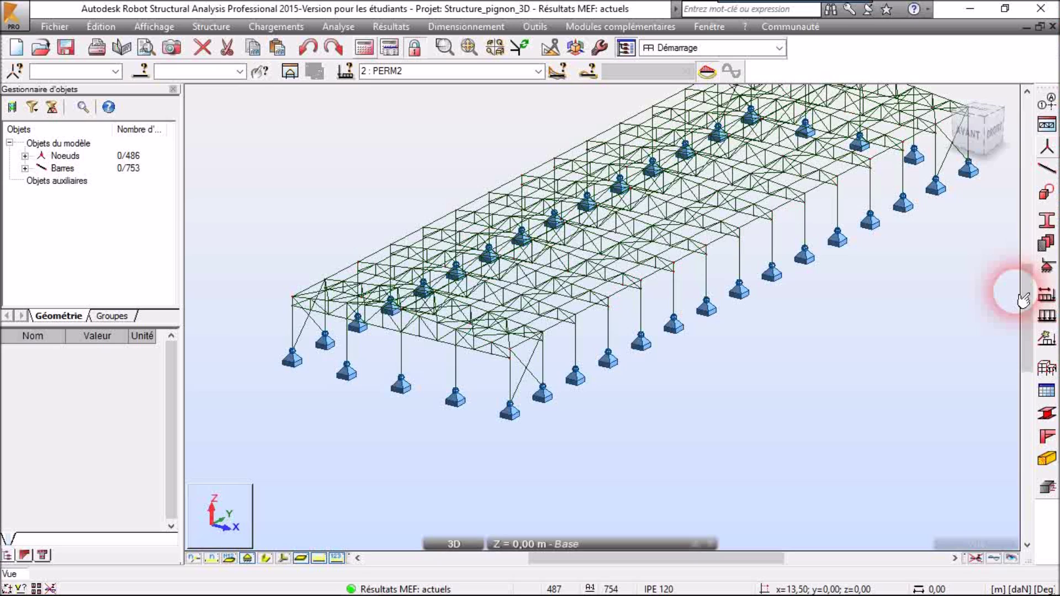
left_click(1047, 267)
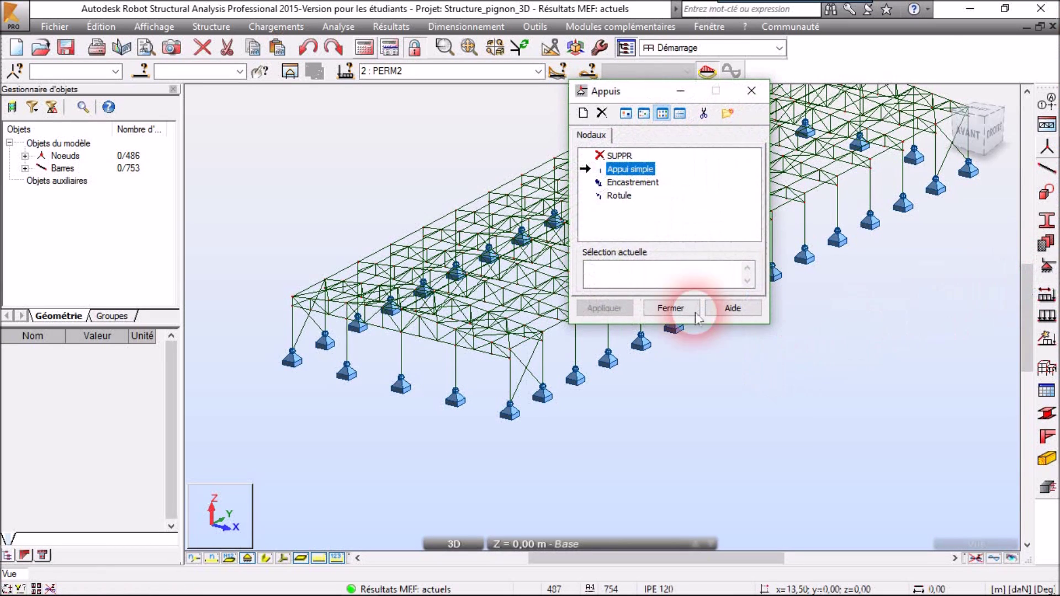
left_click_drag(632, 100, 722, 159)
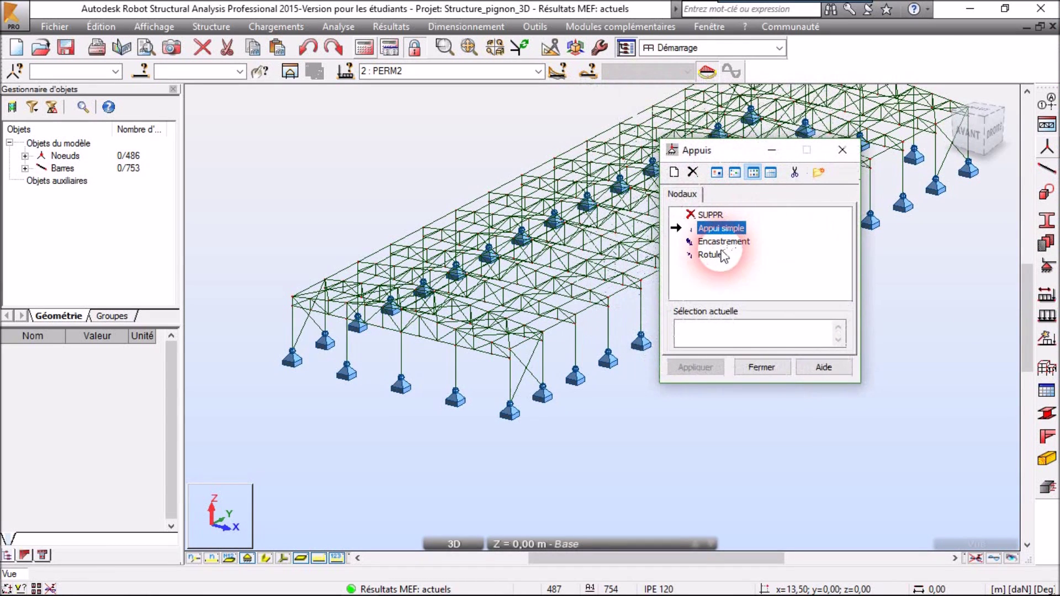
Examine the blocked directions in the definition of the Rotule support and close it
double_click(718, 260)
left_click_drag(795, 171, 743, 89)
left_click(728, 307)
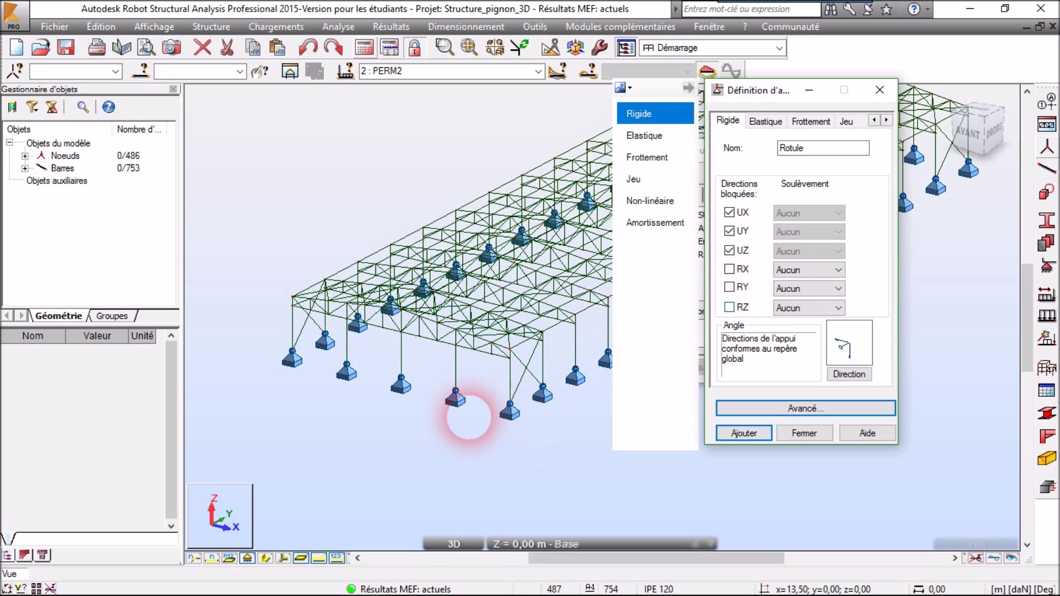
left_click(799, 436)
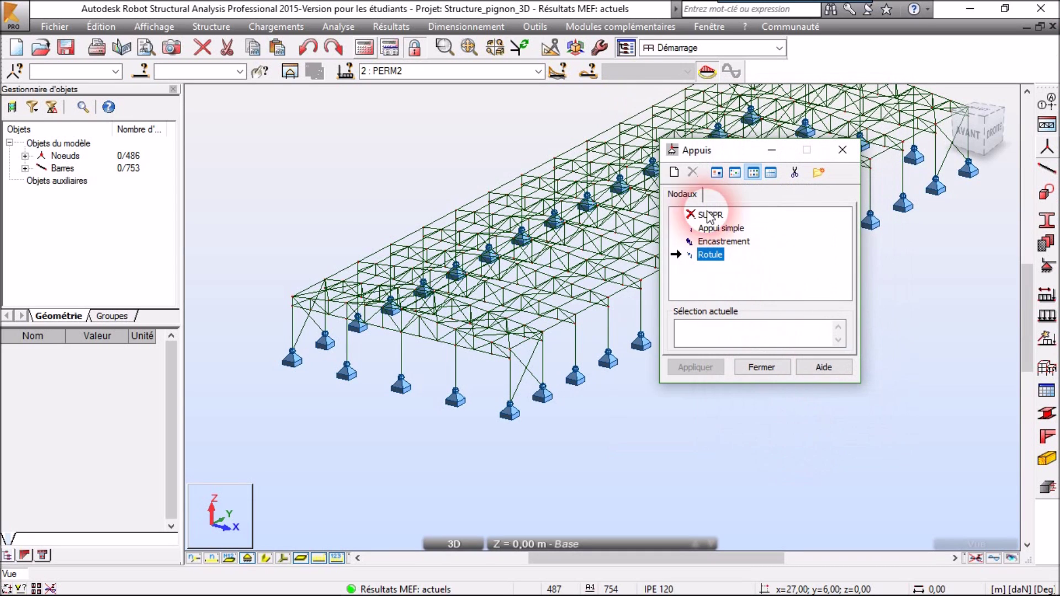
Define a new rigid support named Rotule Bloque Z with UX, UY, UZ and RZ blocked
left_click(674, 172)
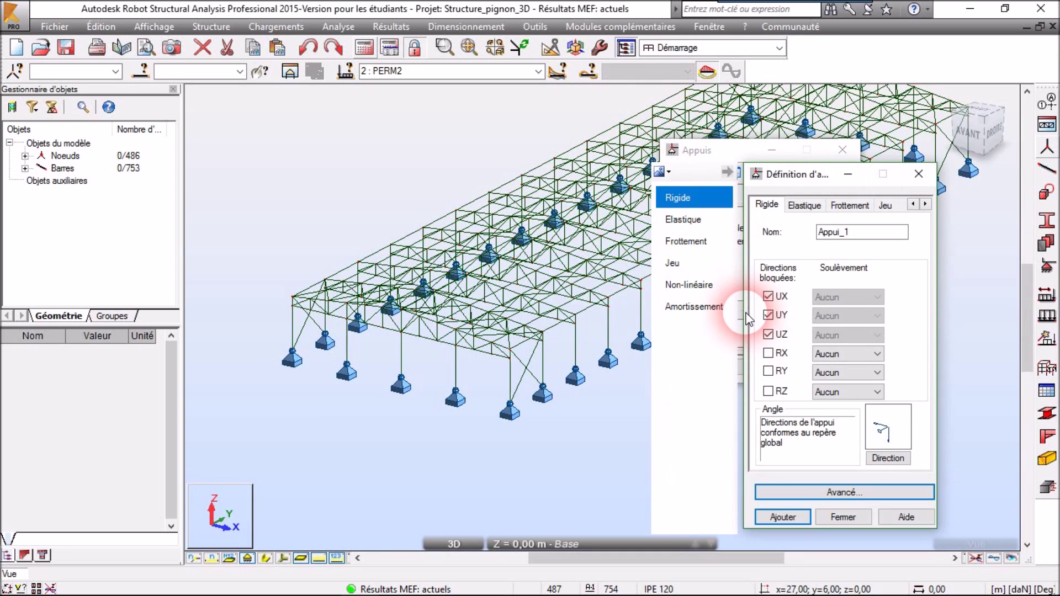
left_click_drag(871, 237, 812, 241)
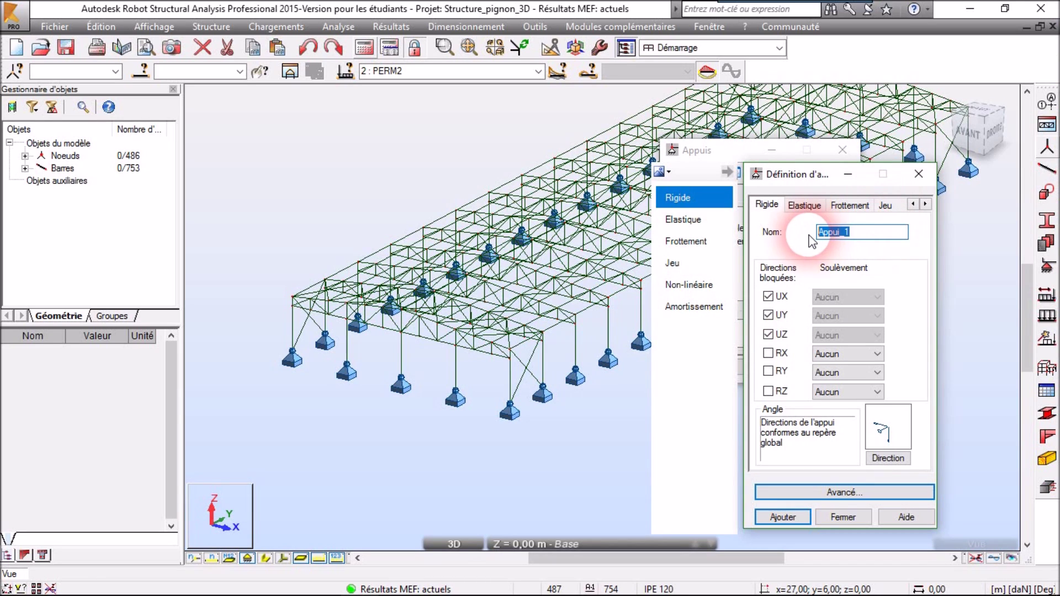
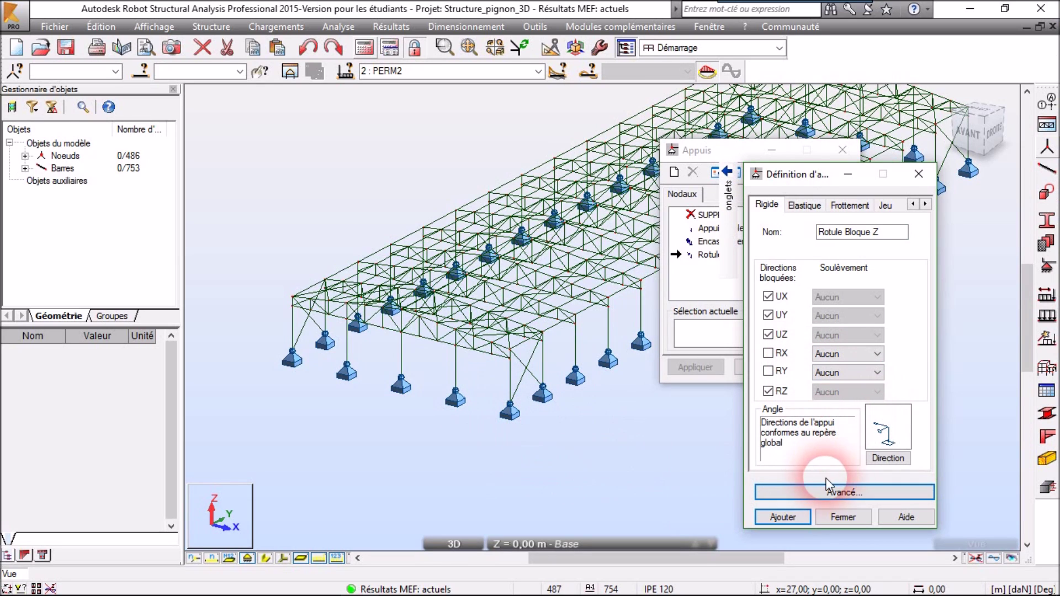
left_click(783, 518)
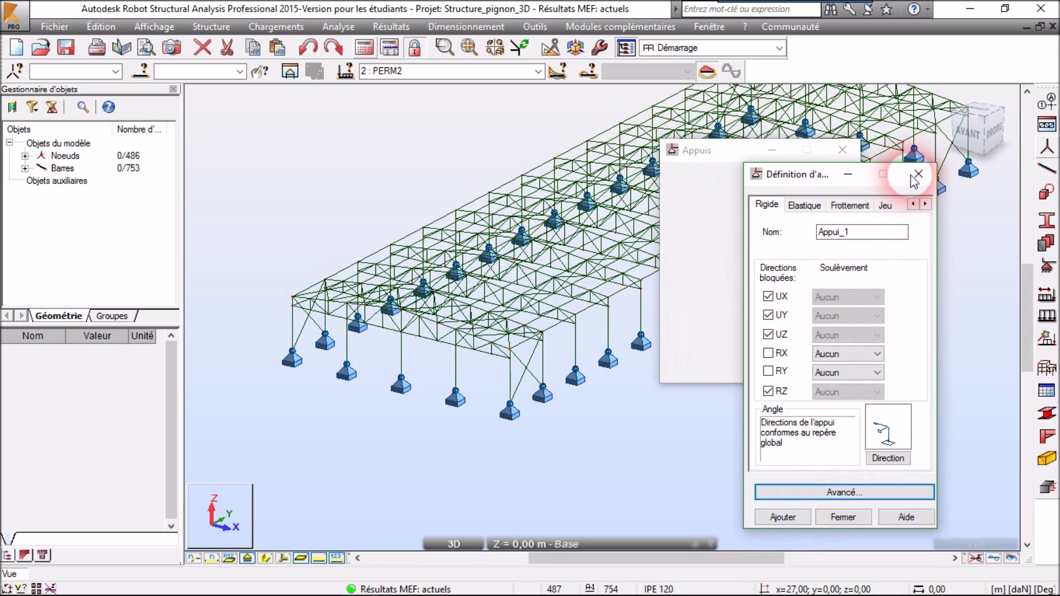
left_click(918, 174)
left_click_drag(715, 158, 819, 257)
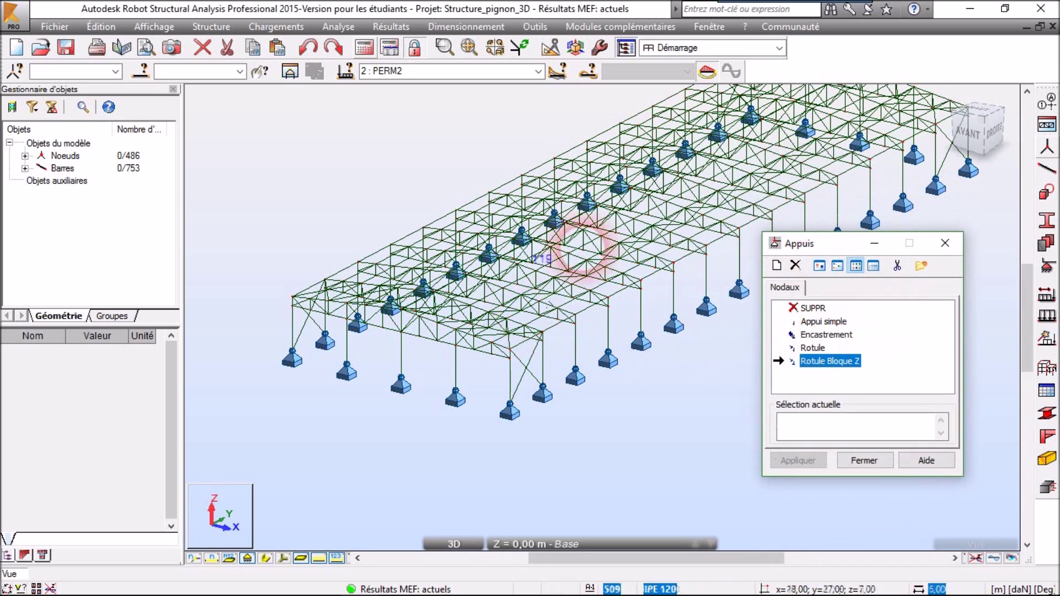
Select all nodes carrying the Rotule support and assign them the Rotule Bloque Z support
left_click(16, 72)
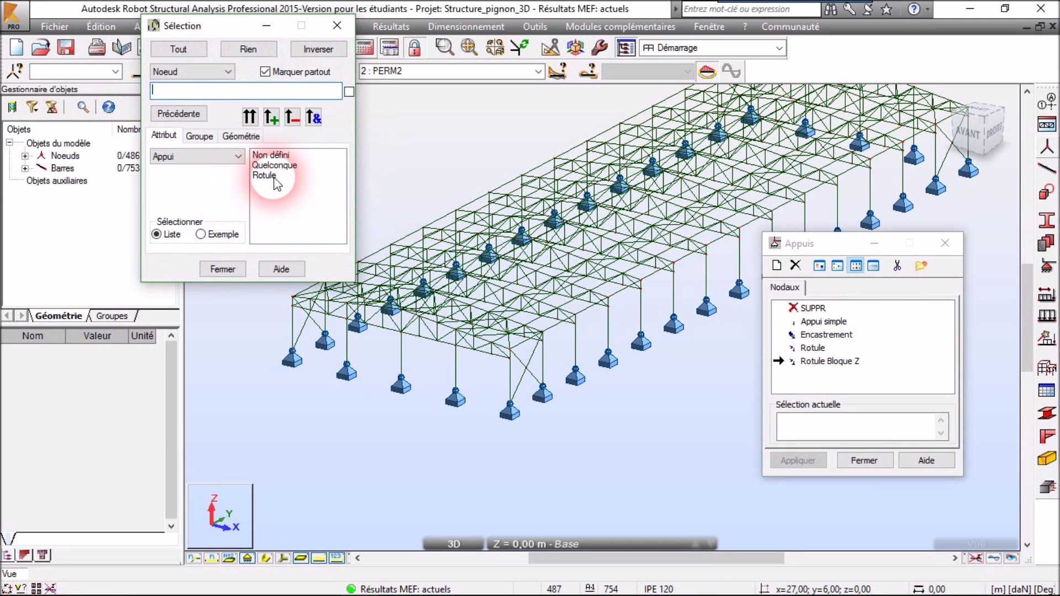
left_click(271, 117)
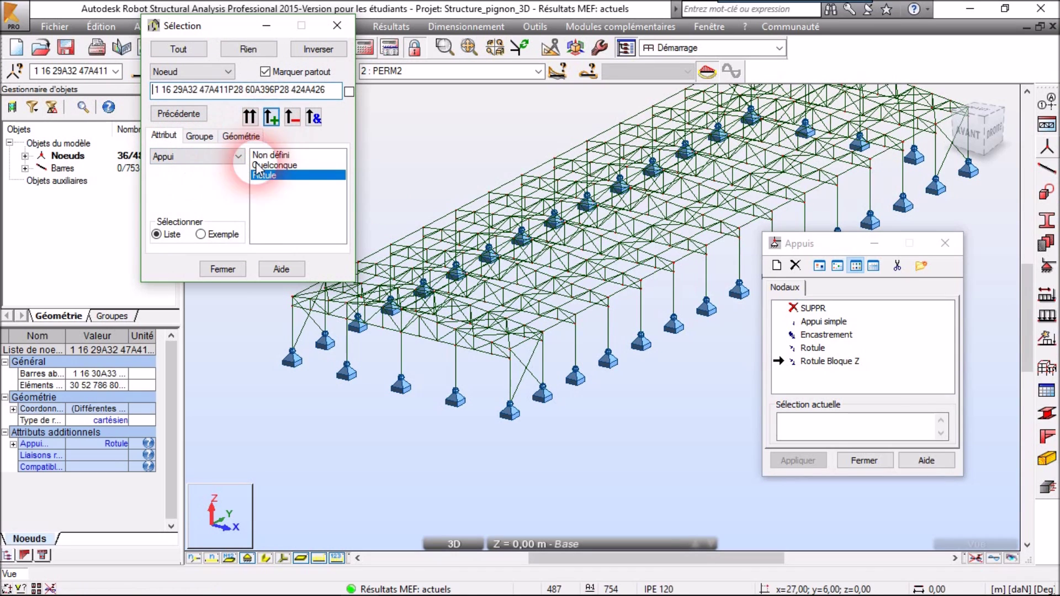
left_click(223, 271)
left_click(823, 433)
left_click(817, 362)
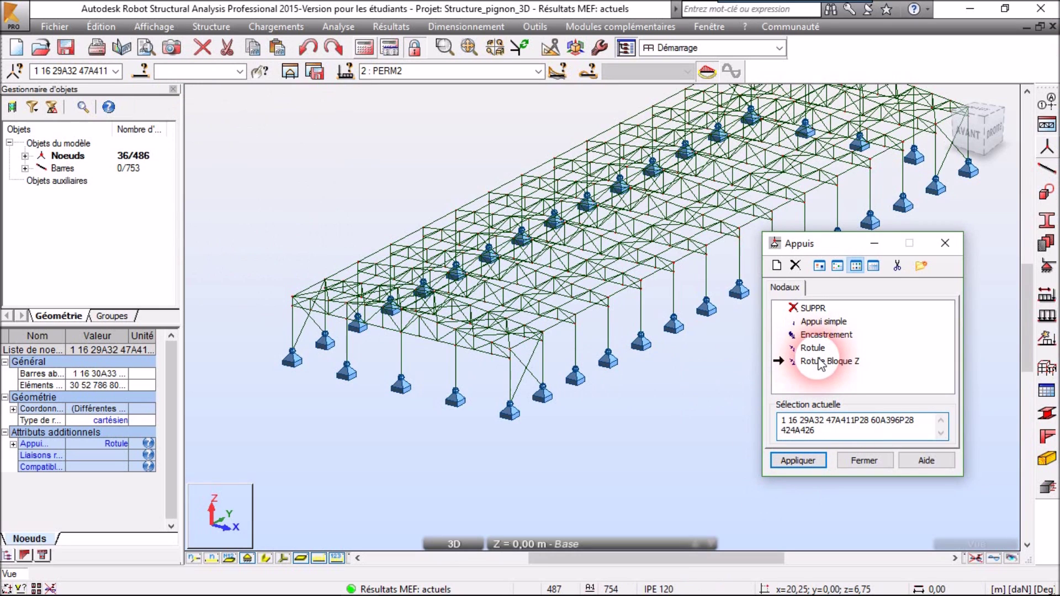
left_click(799, 463)
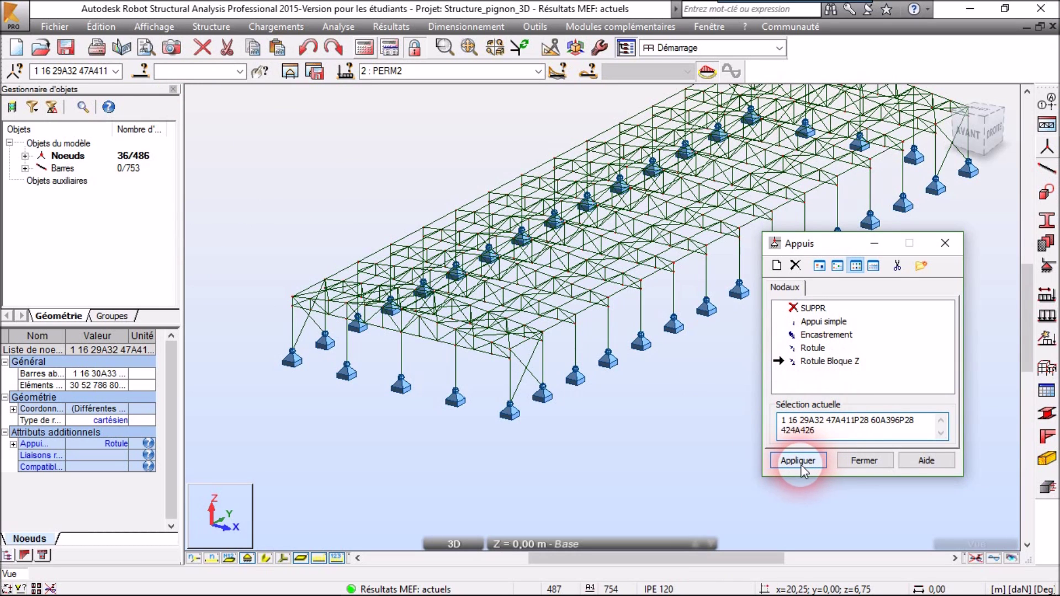
left_click(580, 343)
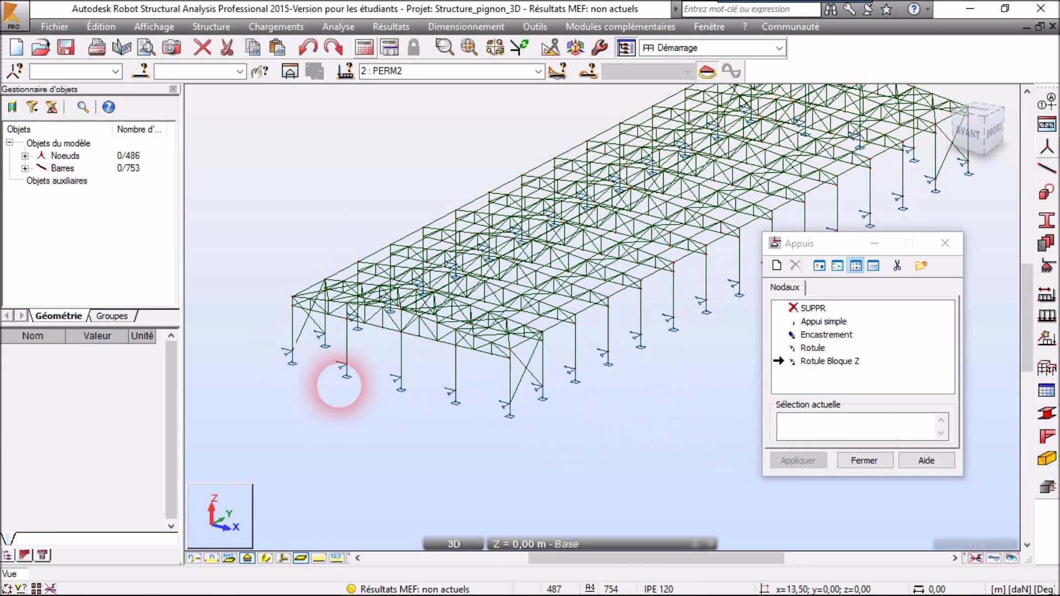
left_click(871, 467)
Open the bar release definitions so the releases display on the hall's front frame
scroll(816, 426, "down", 3)
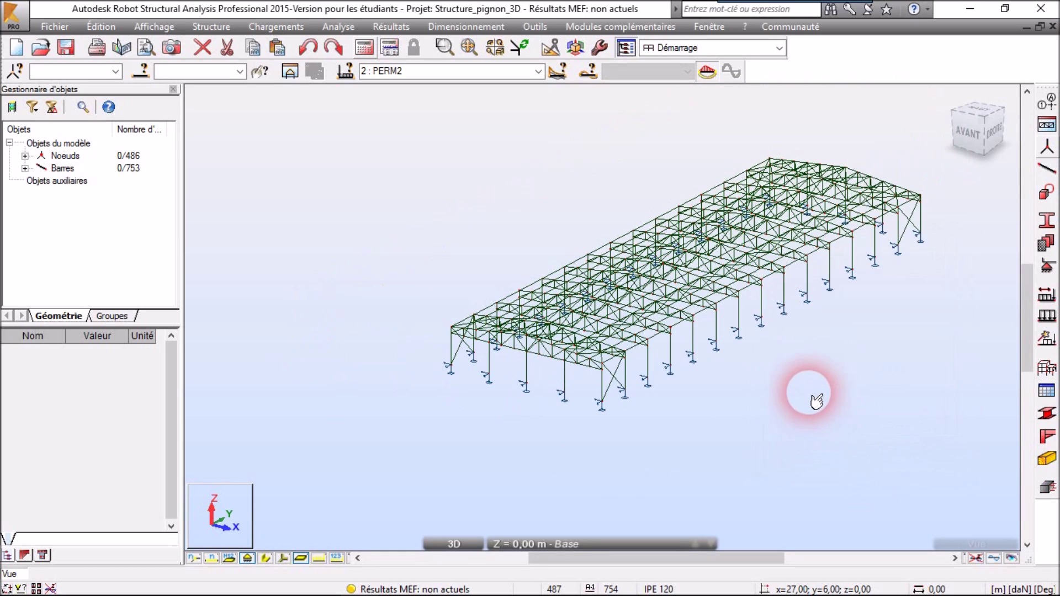
middle_click_drag(757, 407, 719, 425)
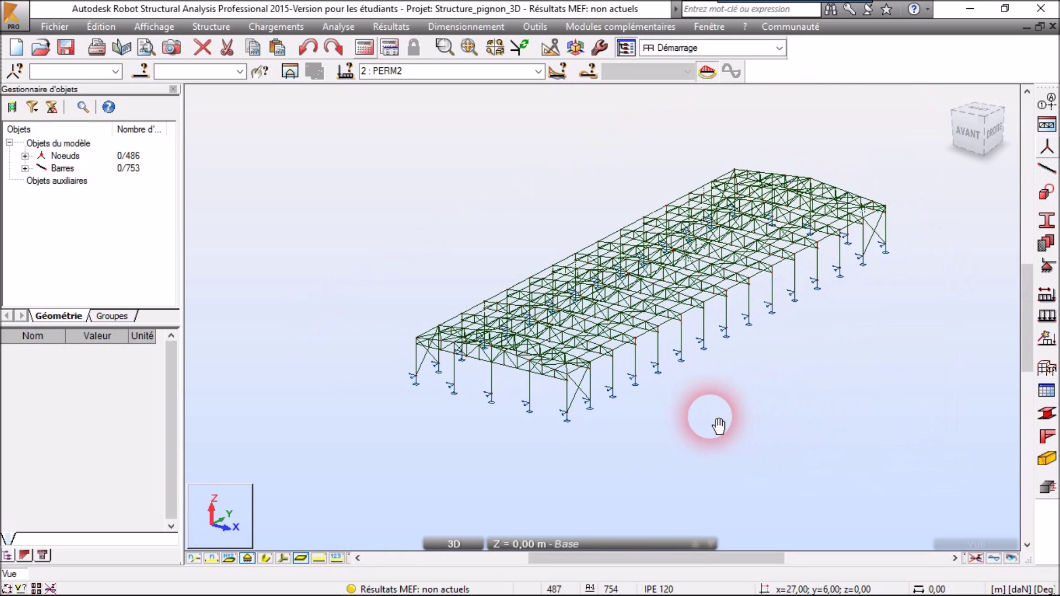
left_click(971, 135)
scroll(600, 433, "up", 2)
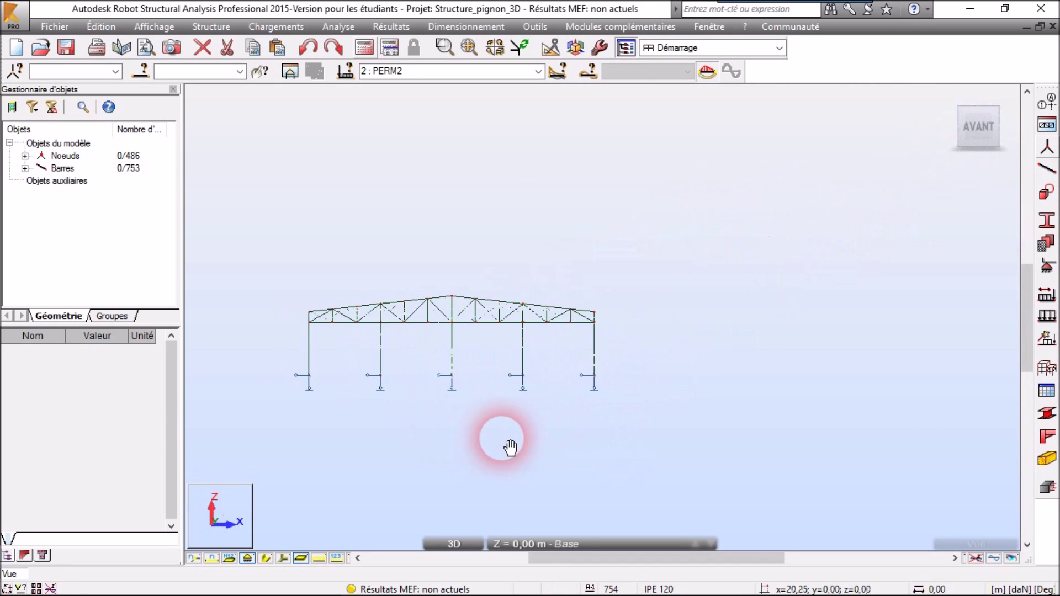
scroll(479, 446, "up", 2)
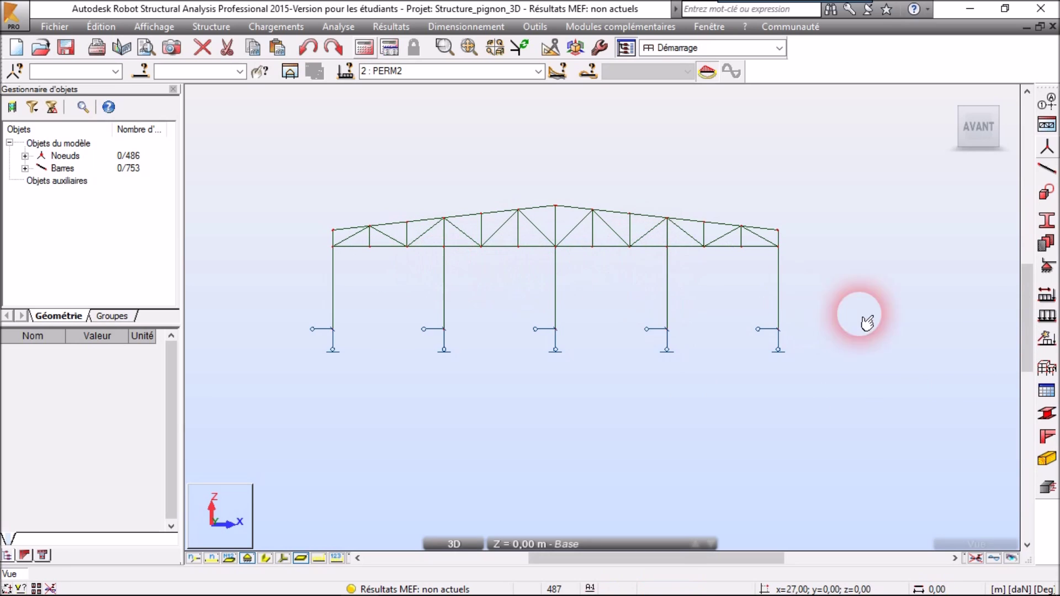
left_click(1049, 375)
left_click(977, 377)
left_click(879, 185)
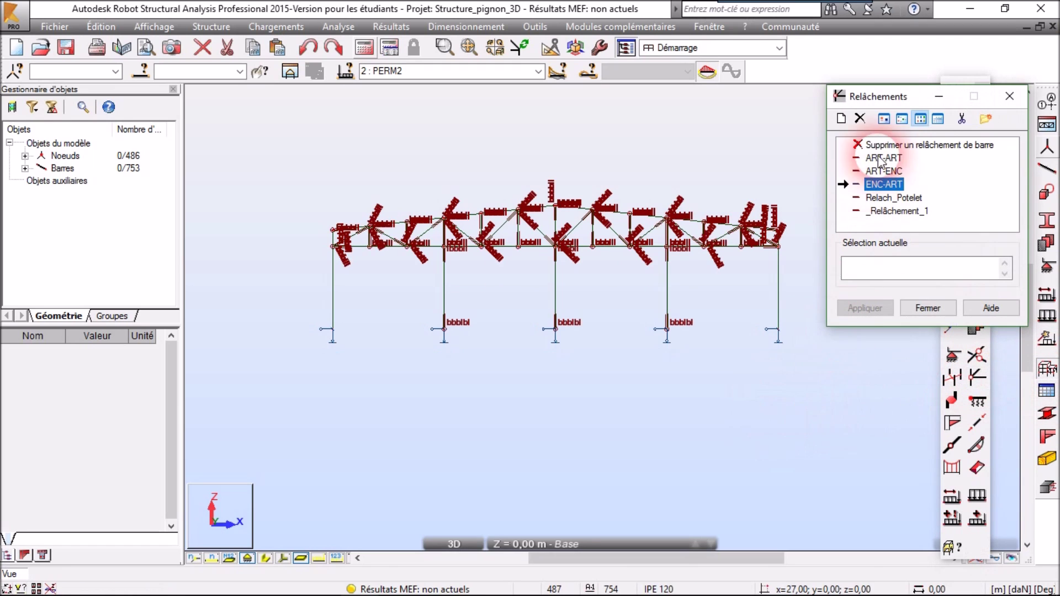
left_click_drag(887, 95, 883, 109)
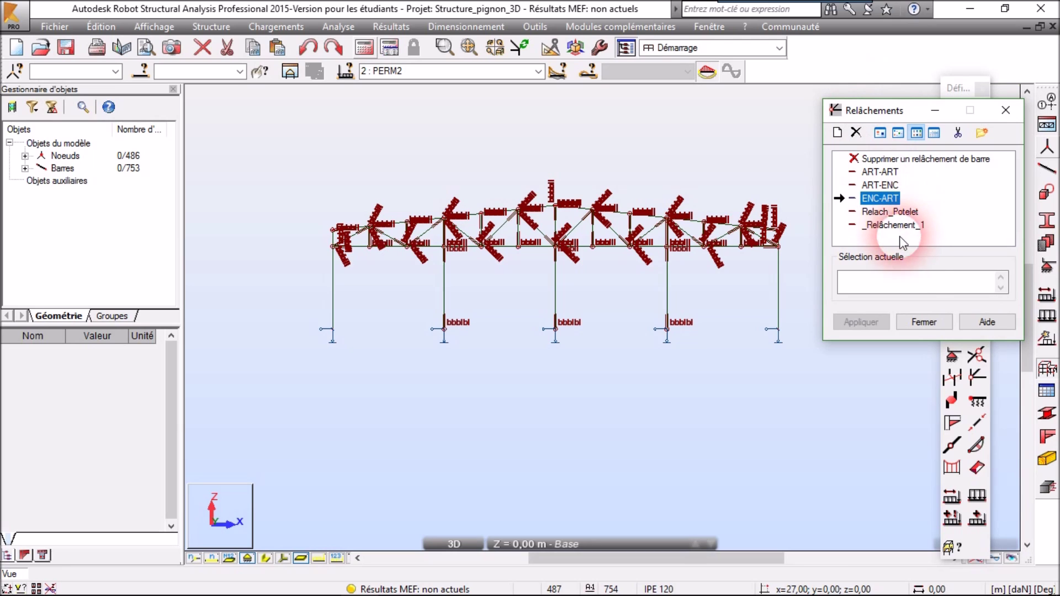
Define a bar release named Relach_Memb_inf with only Ry and Rz released at the origin and none at the far end
left_click(838, 133)
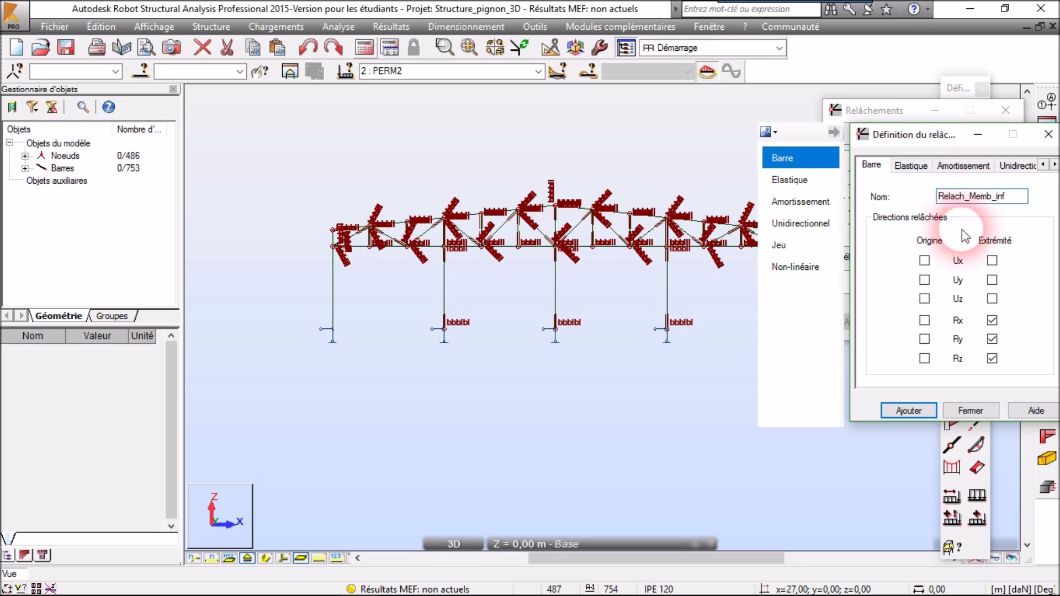
left_click_drag(947, 144, 929, 129)
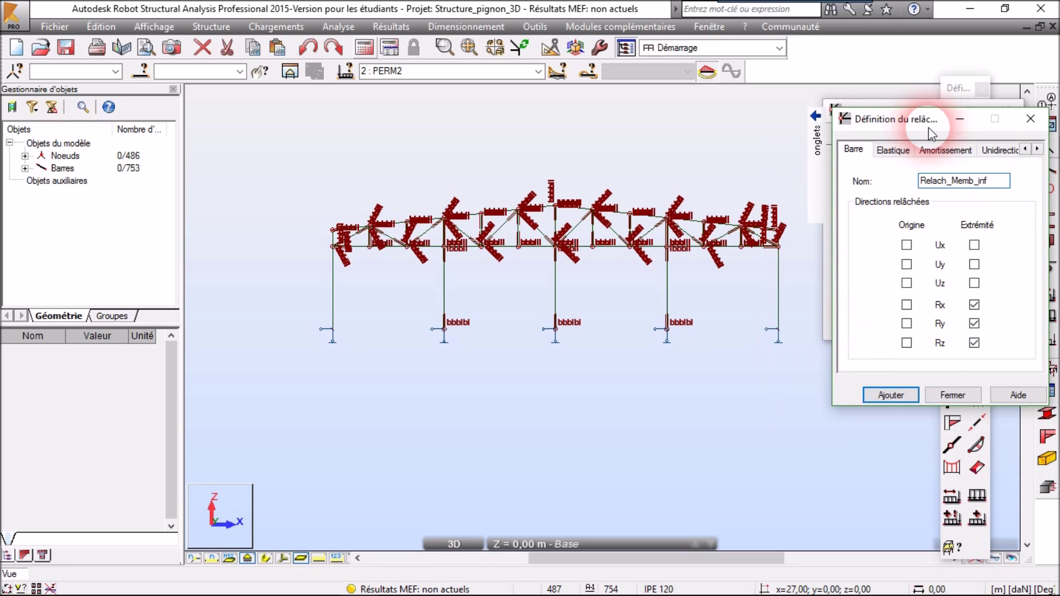
left_click(975, 342)
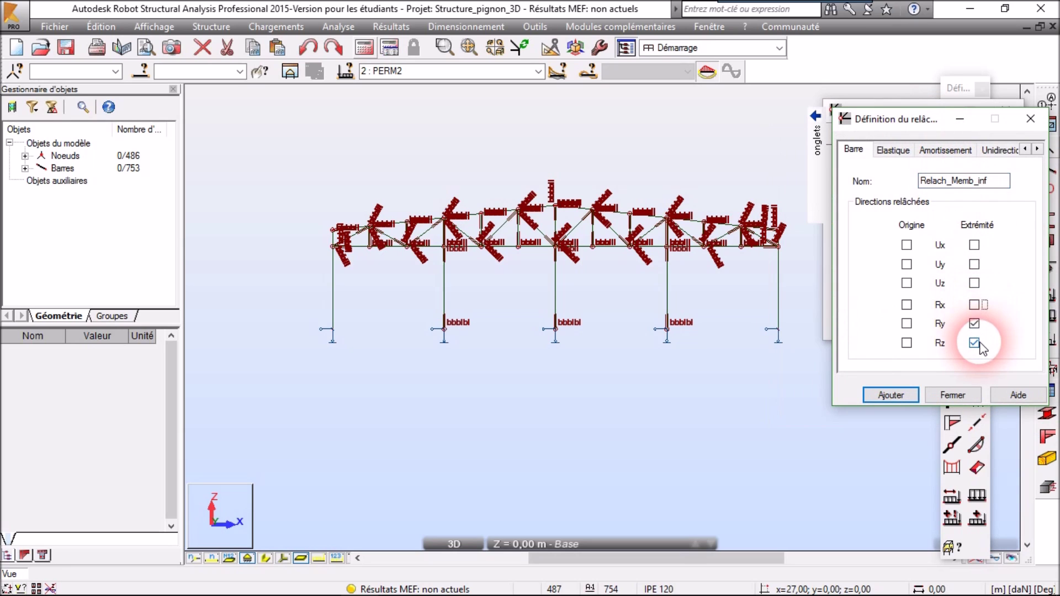
left_click(976, 326)
left_click(907, 342)
left_click(883, 399)
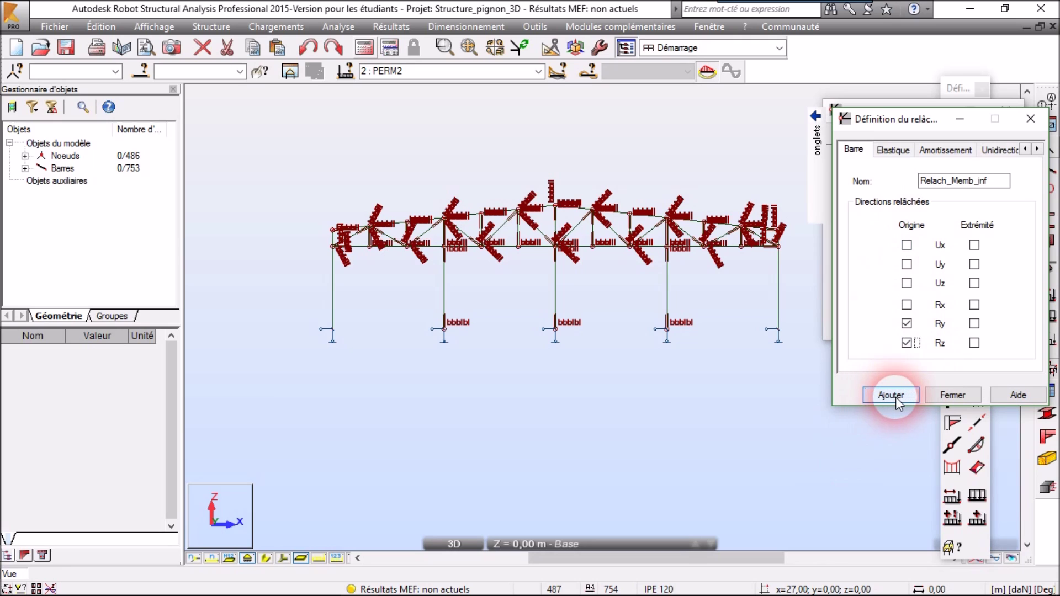
left_click(895, 396)
left_click(949, 396)
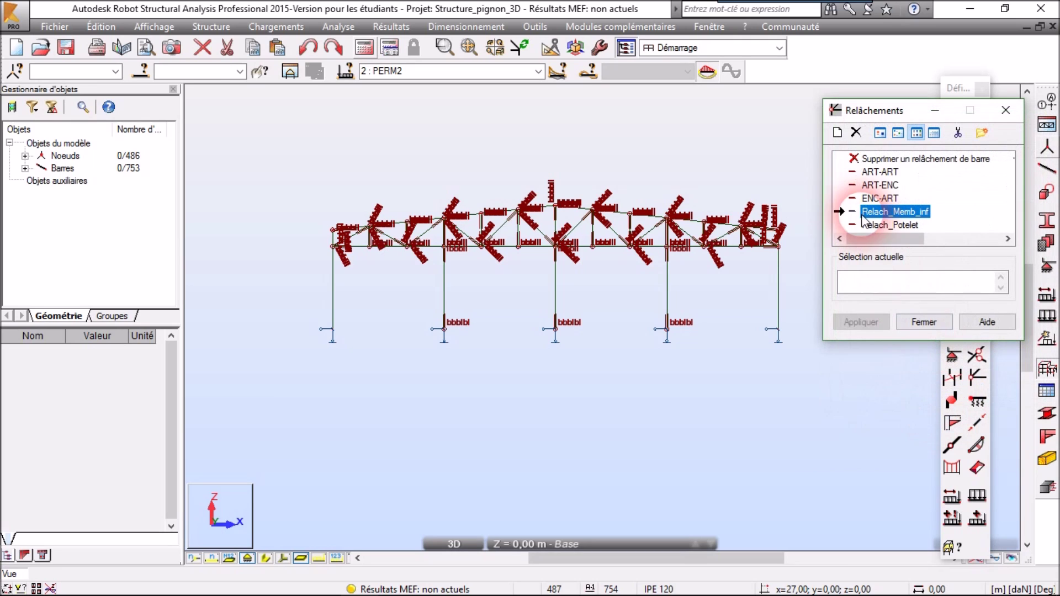
Select all bars that have the 2 CAE 100x10 section
left_click(141, 73)
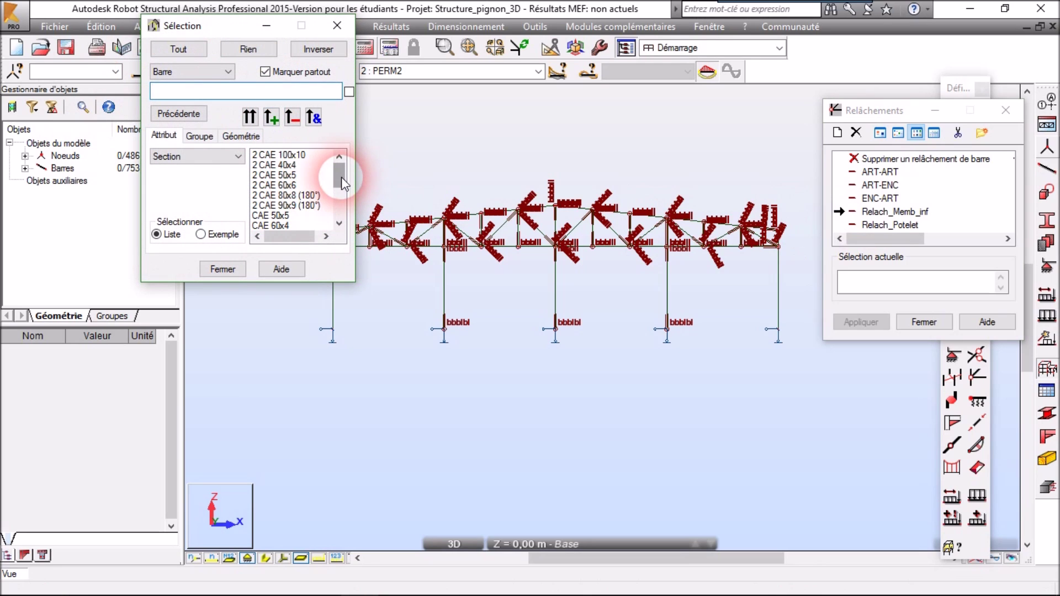
left_click(293, 155)
left_click(271, 117)
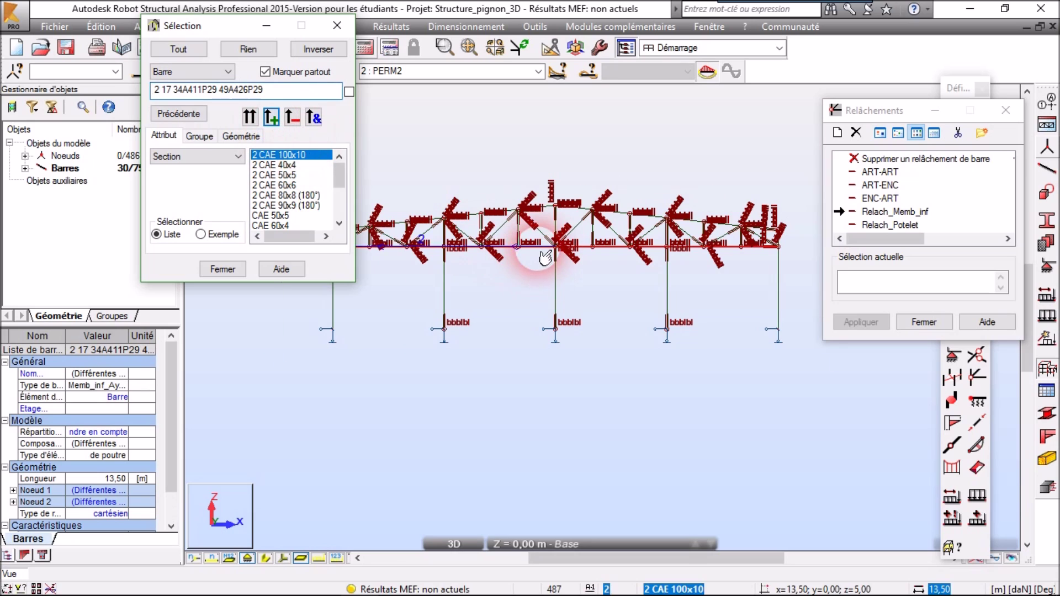
scroll(543, 255, "up", 2)
scroll(407, 245, "down", 2)
Assign the Relach_Memb_inf release to the selected lower chord bars of the trusses
left_click(888, 118)
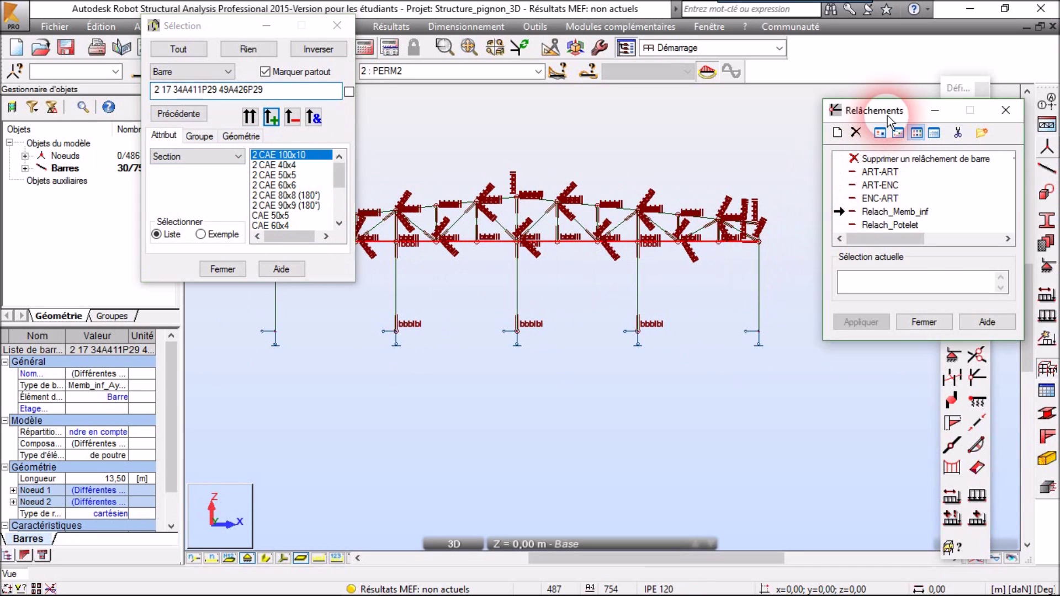
left_click_drag(888, 118, 913, 156)
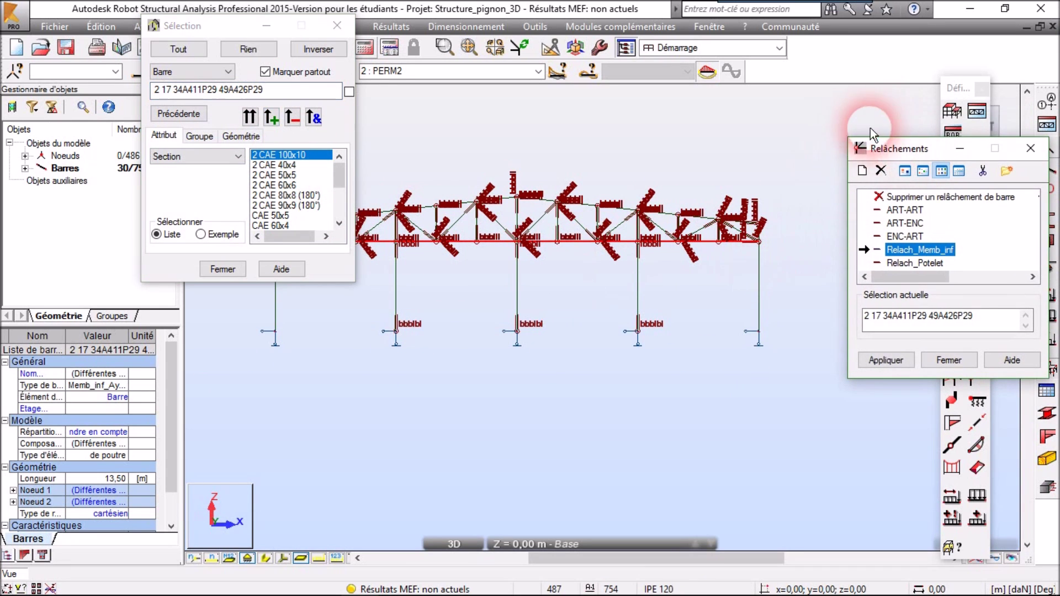
left_click(998, 112)
mouse_move(1001, 131)
left_mouse_down()
mouse_move(1002, 114)
mouse_move(1003, 126)
left_mouse_up()
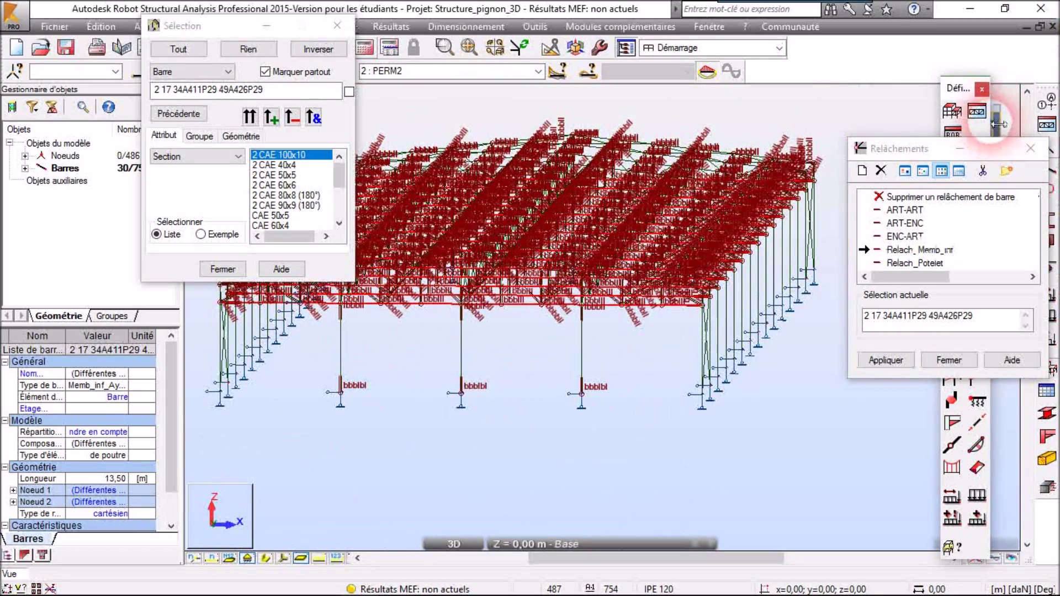
left_click_drag(960, 87, 909, 79)
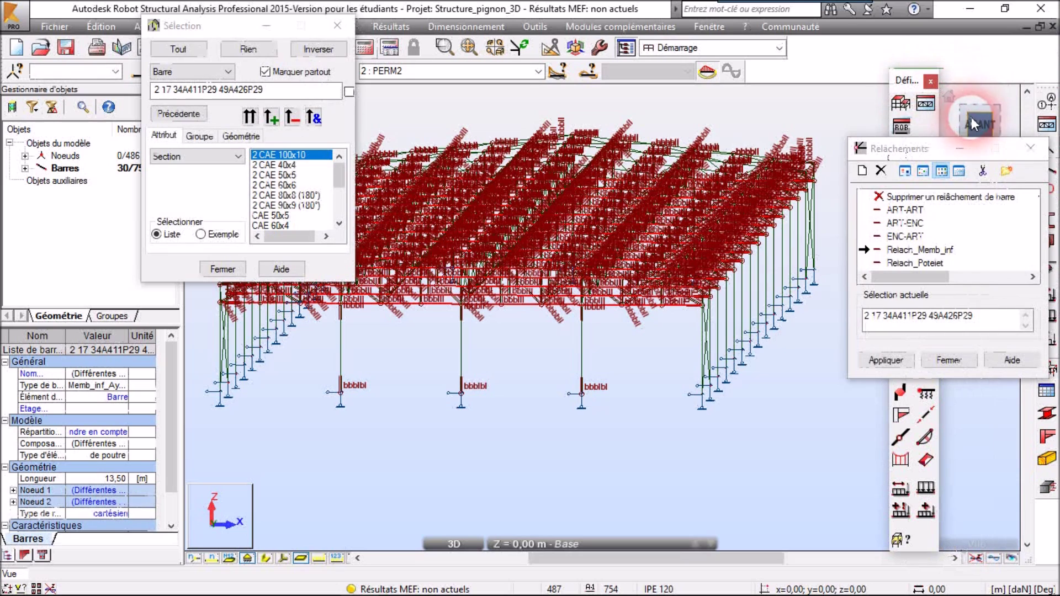
left_click(974, 124)
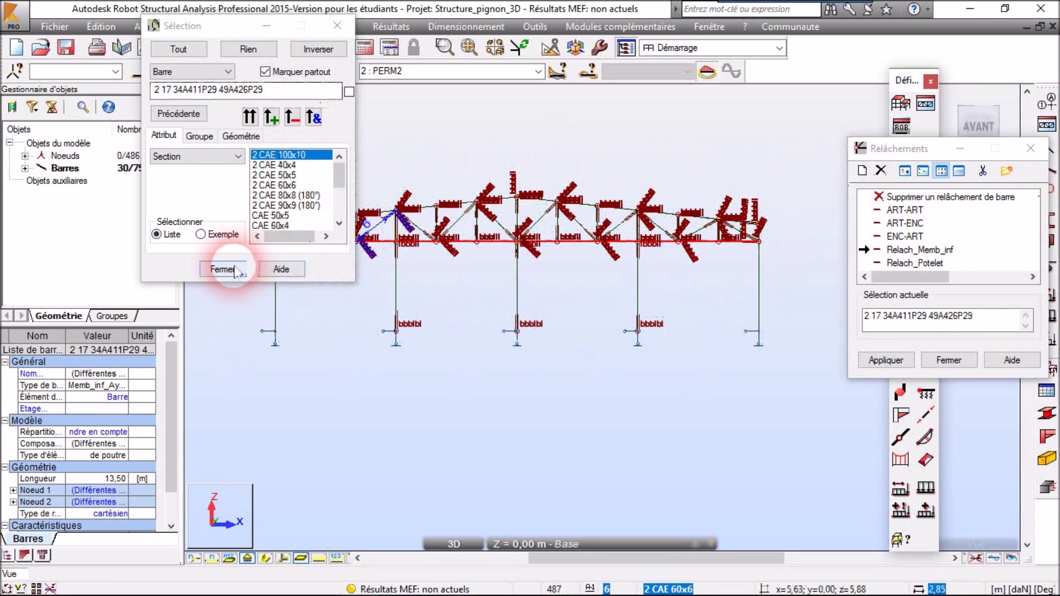
left_click(234, 270)
left_click(977, 316)
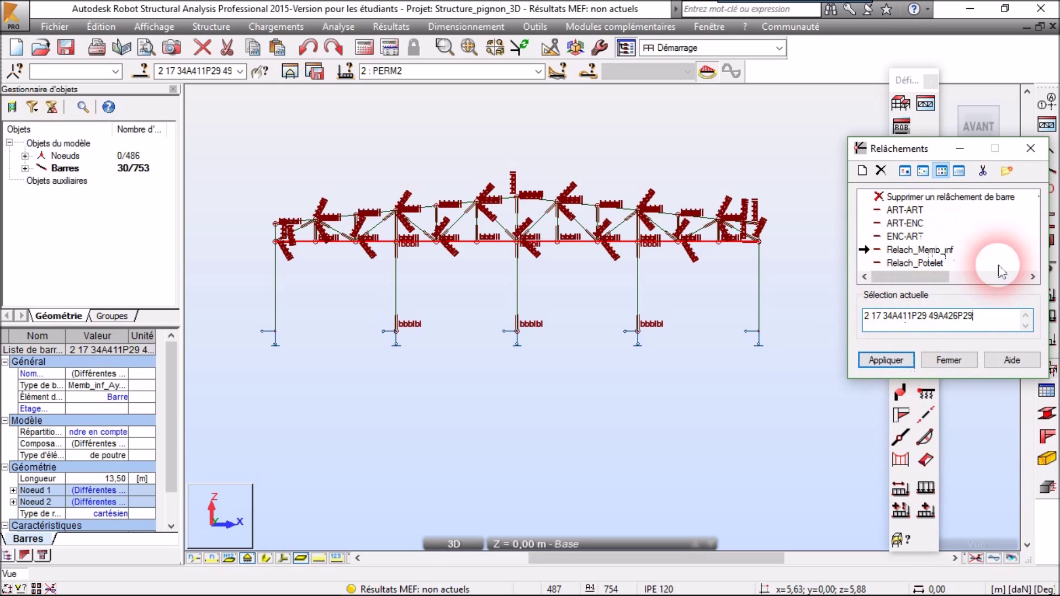
left_click(886, 360)
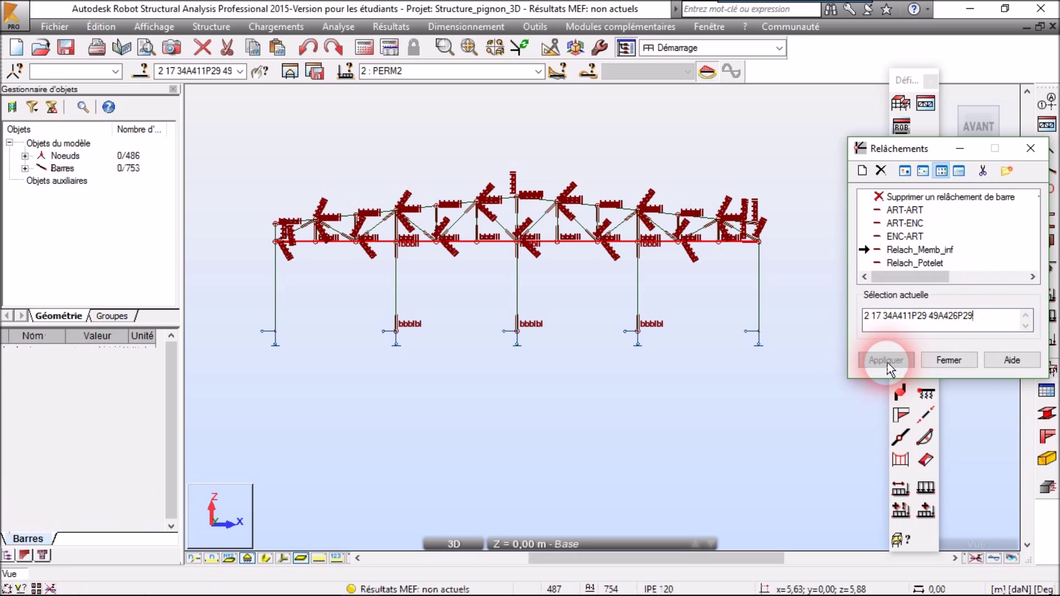
Start a new bar release named relach_potelet_3D and clear the Ry and Rz releases at its origin
scroll(319, 237, "up", 2)
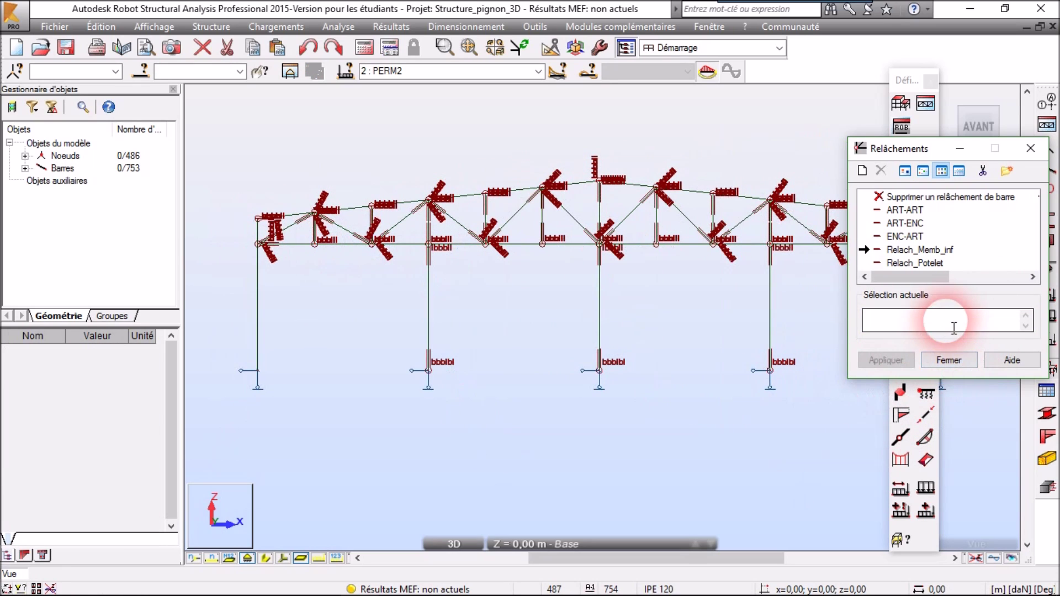
left_click(864, 171)
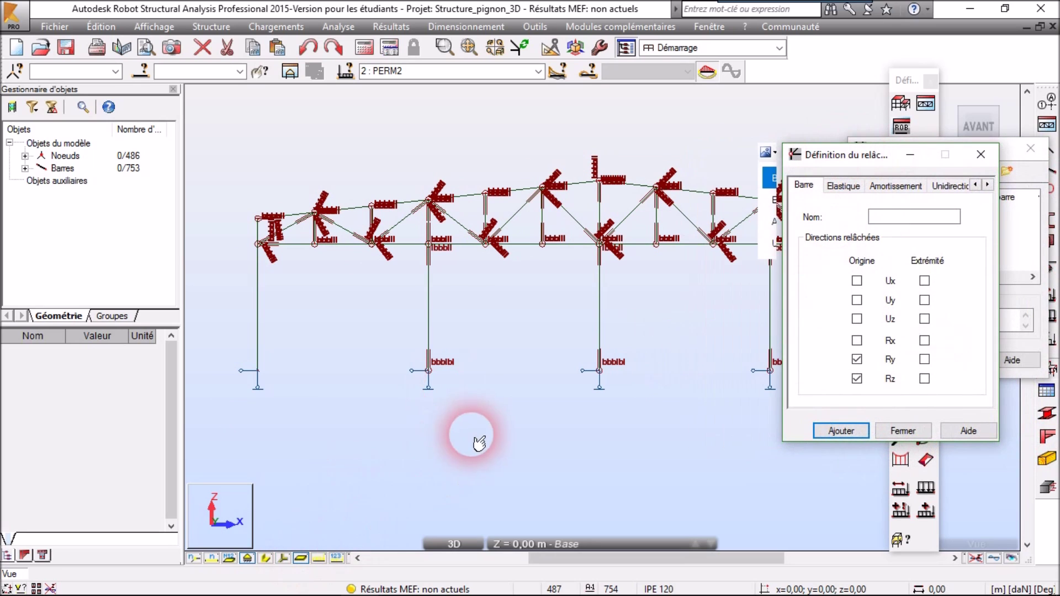
left_click(908, 221)
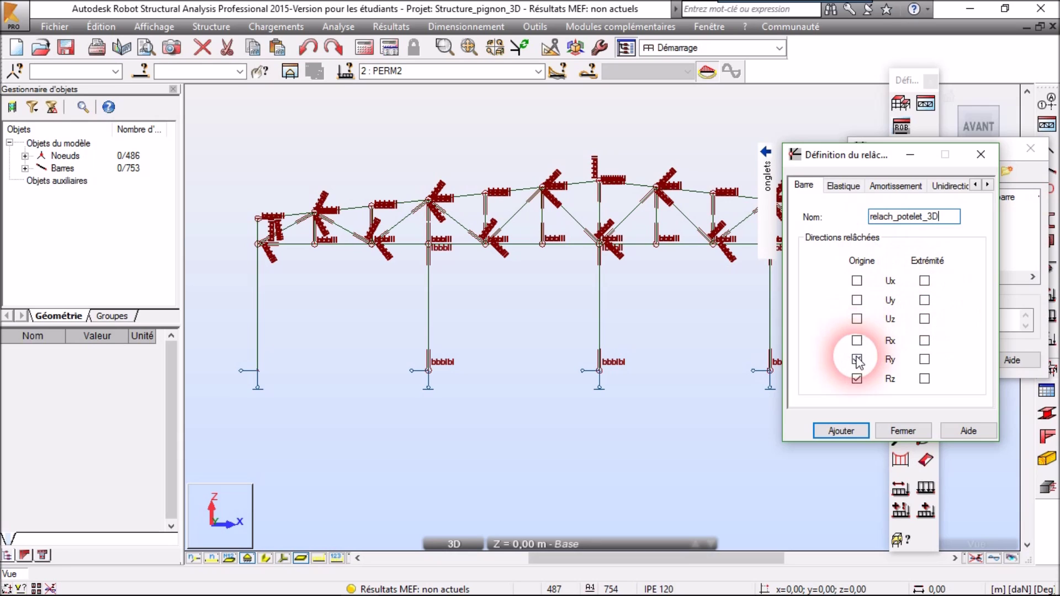
left_click(856, 378)
left_click(858, 361)
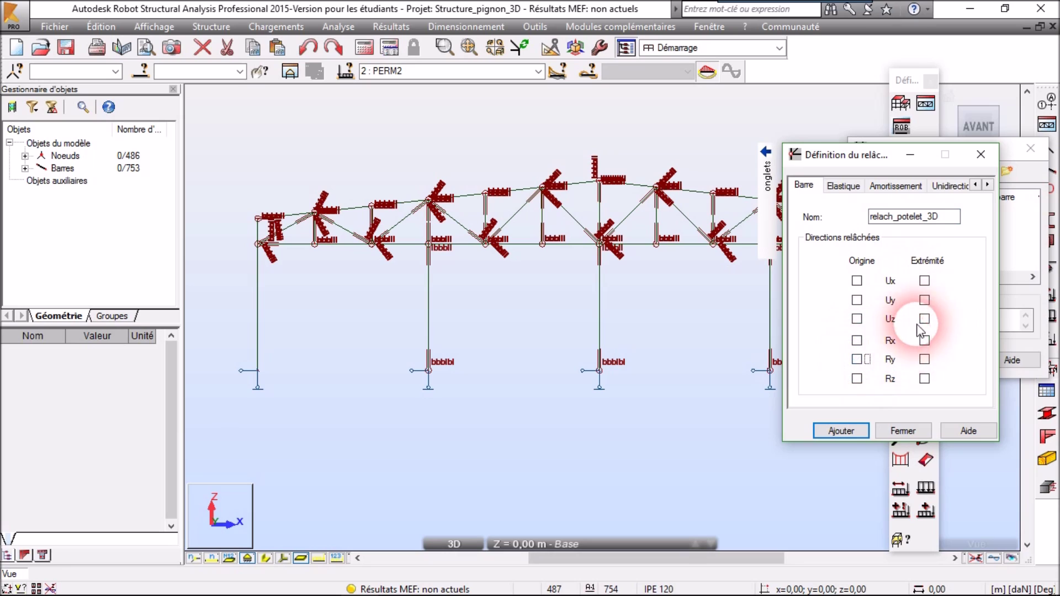
Release Ux, Ry and Rz at the far end of relach_potelet_3D and save it over the existing release with that name
left_click(926, 281)
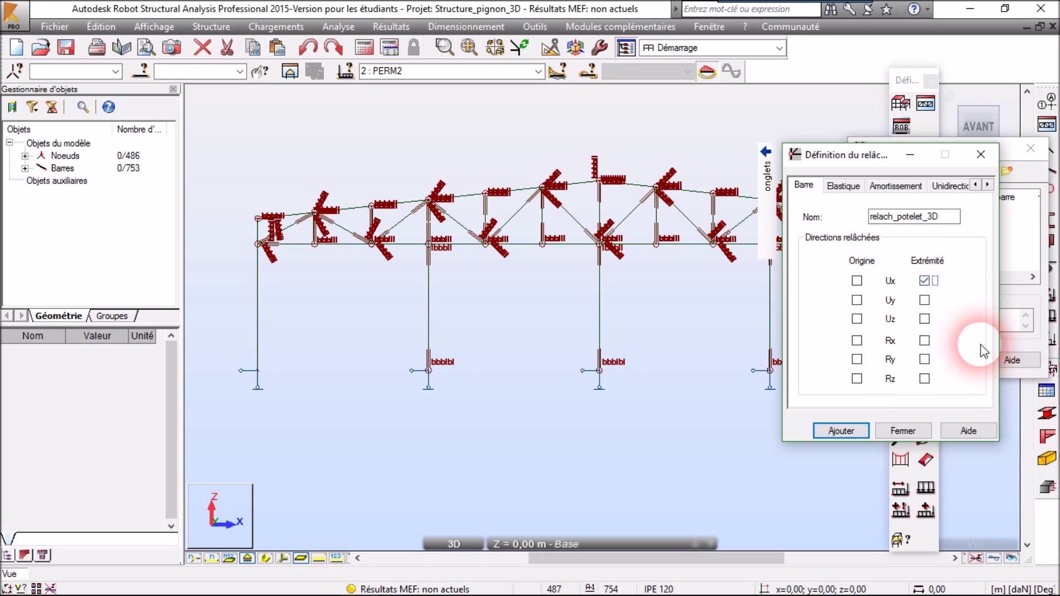
left_click(935, 363)
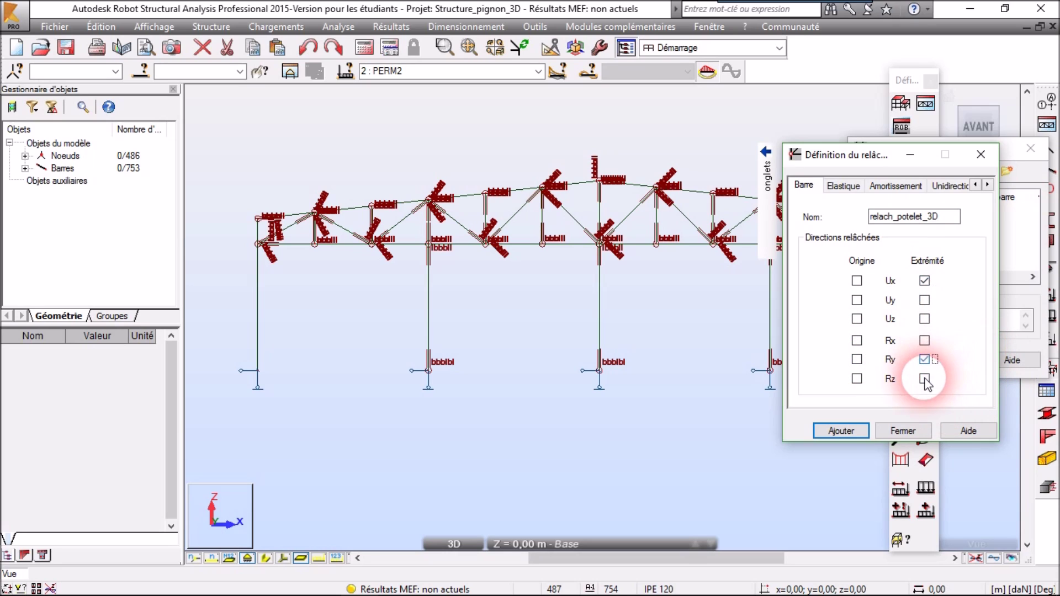
left_click(926, 379)
left_click(876, 213)
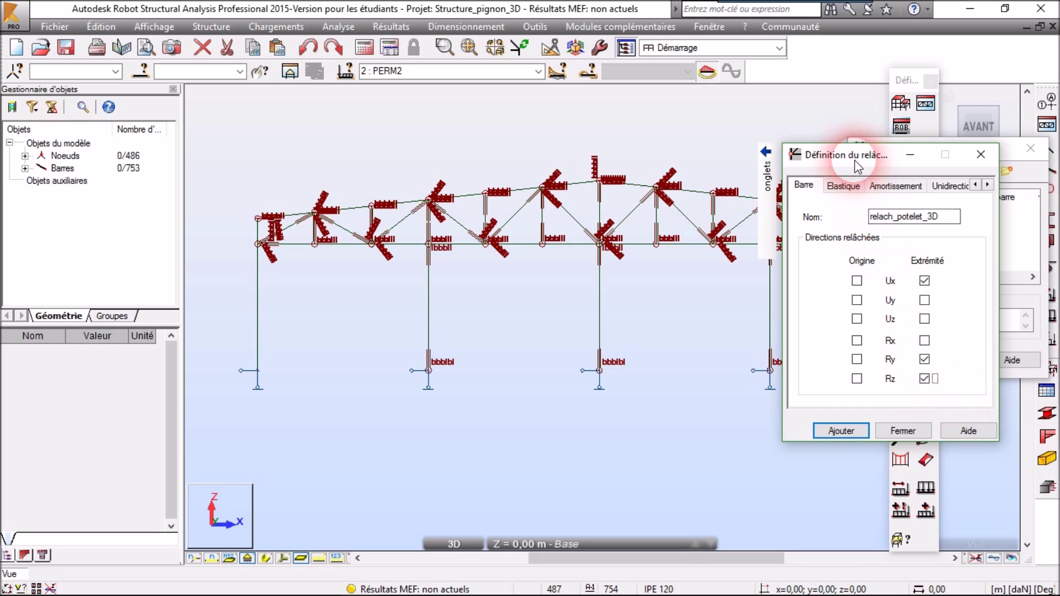
left_click_drag(861, 155, 881, 114)
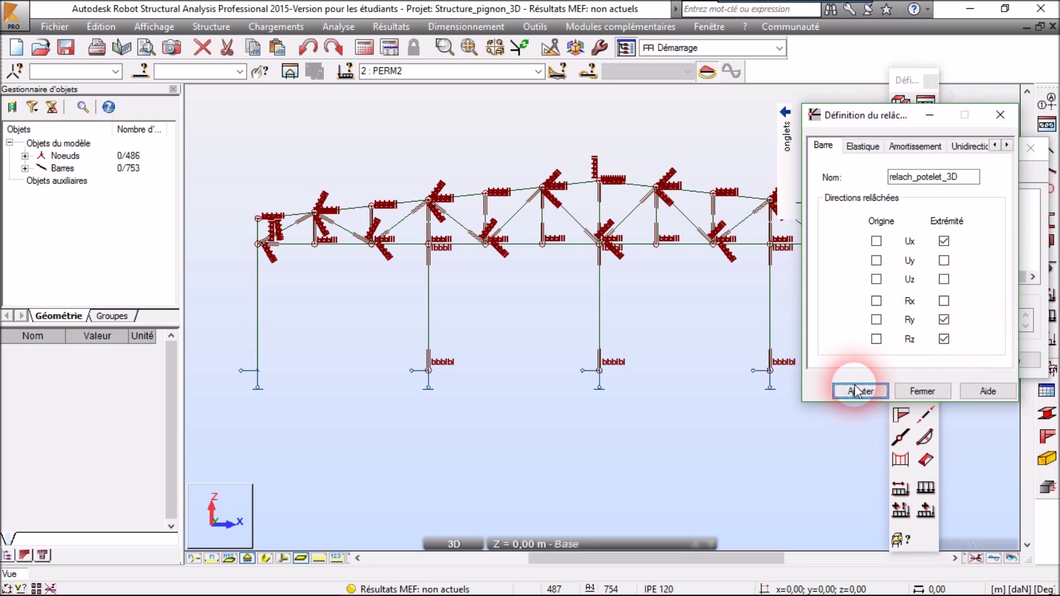
left_click(882, 392)
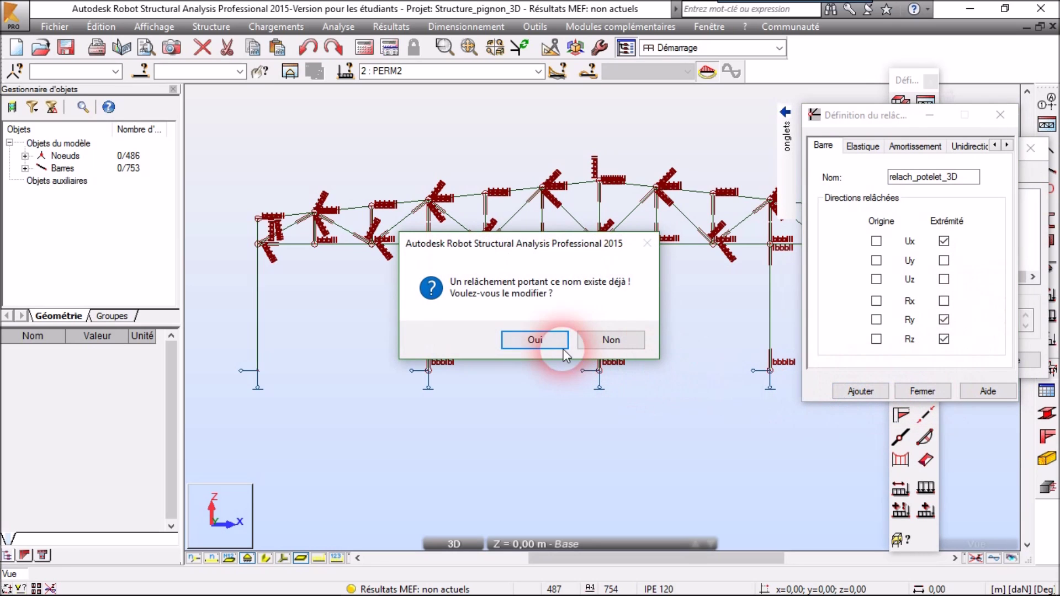
left_click(536, 340)
left_click(918, 392)
Choose the relach_potelet_3D release and select all bars with the IPE 180 (90°) section
left_click(919, 216)
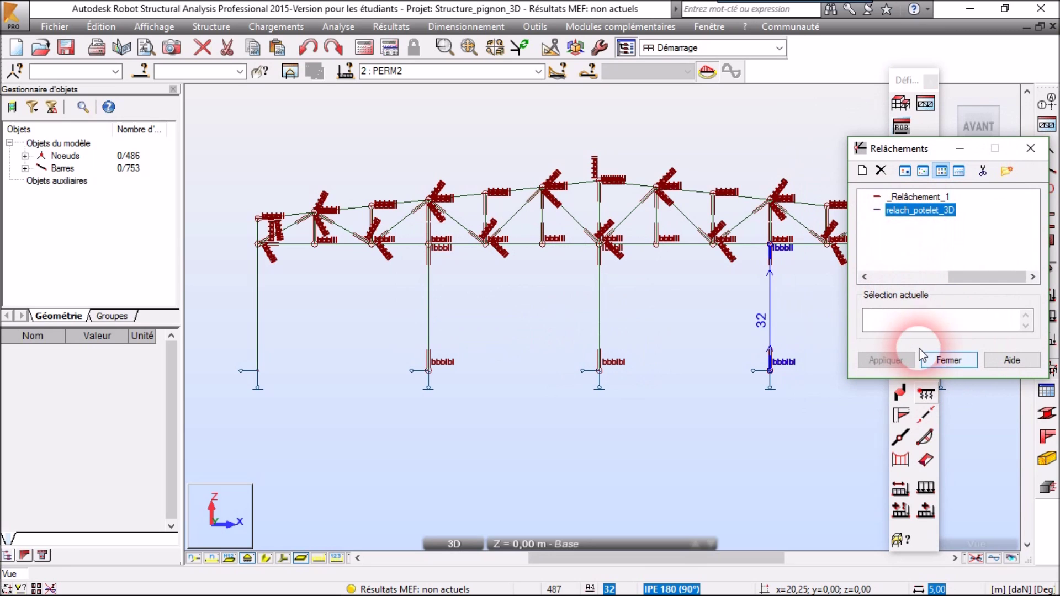
left_click(142, 71)
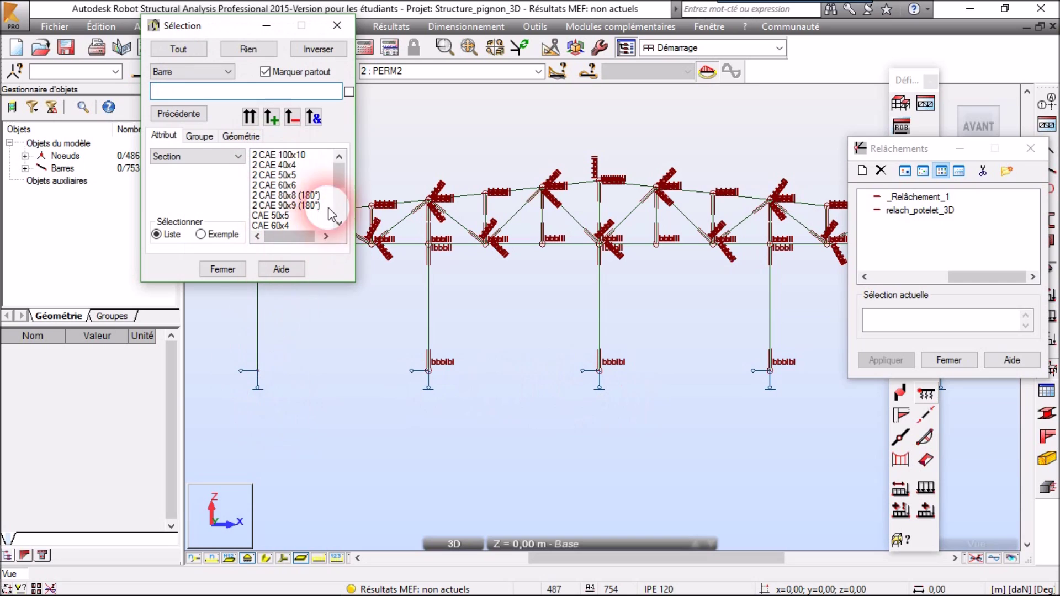
left_click_drag(342, 183, 340, 211)
left_click(279, 185)
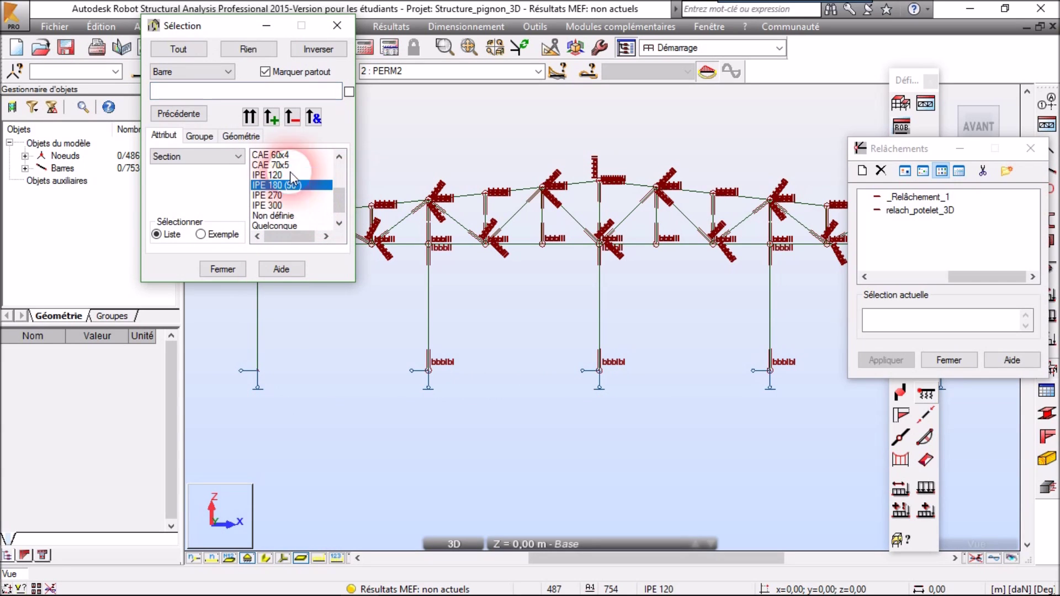
left_click(271, 118)
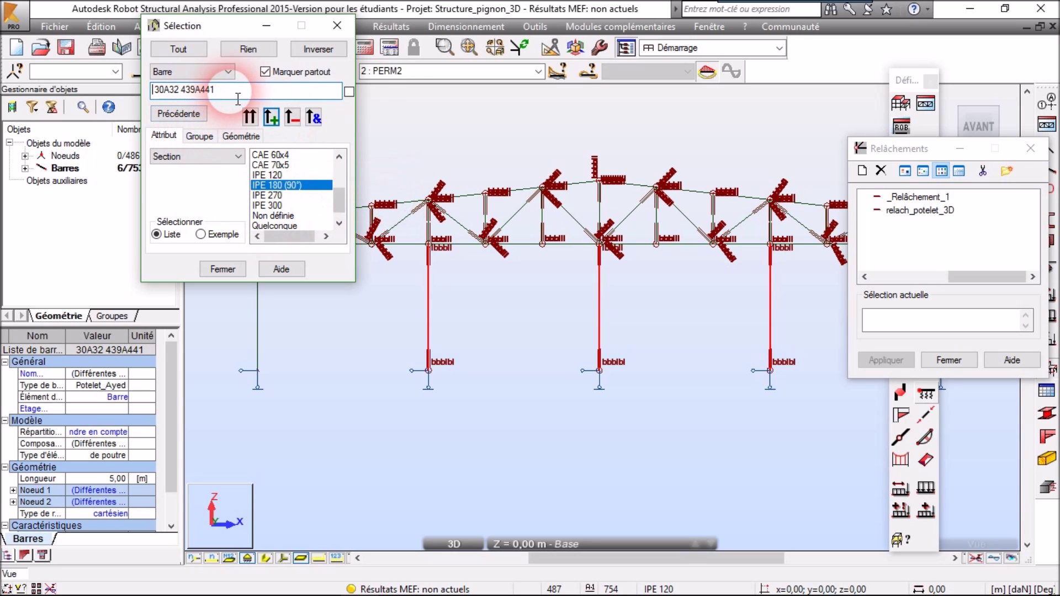
left_click_drag(224, 90, 130, 104)
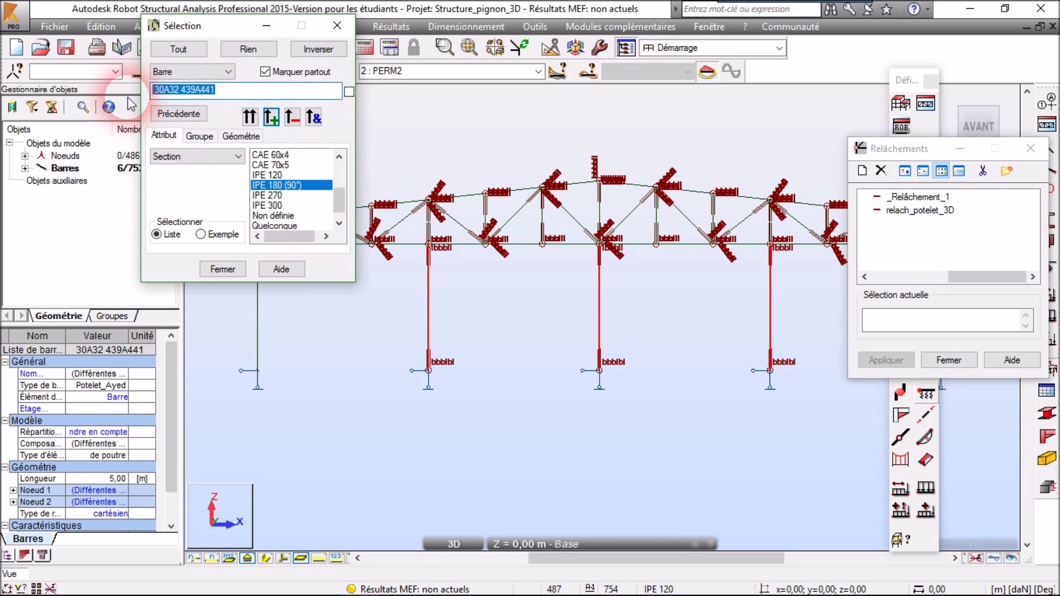
left_click(222, 269)
Assign the relach_potelet_3D release to the selected gable posts, bars 30A32 and 439A441, and finish the release definitions
left_click(895, 319)
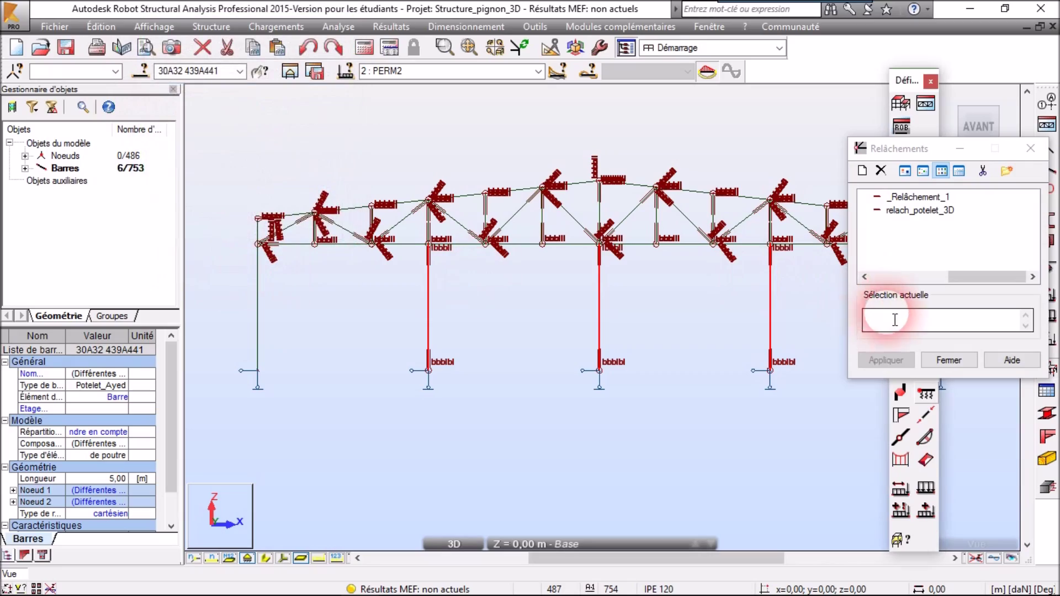
left_click(895, 319)
left_click_drag(939, 154, 945, 193)
mouse_move(993, 112)
left_mouse_down()
mouse_move(980, 143)
mouse_move(994, 113)
left_mouse_up()
left_click(993, 113)
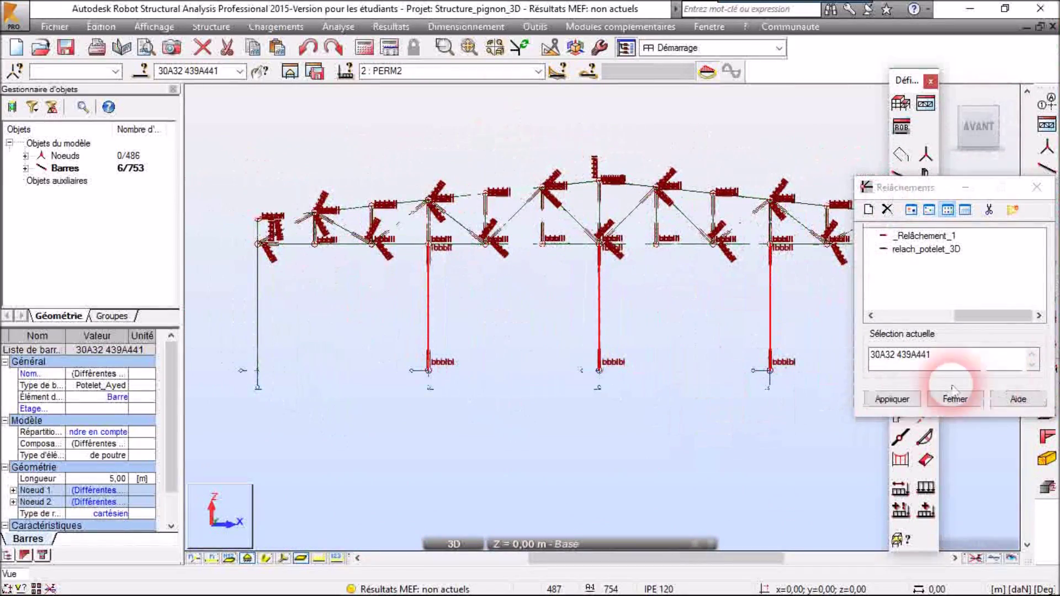
left_click(890, 399)
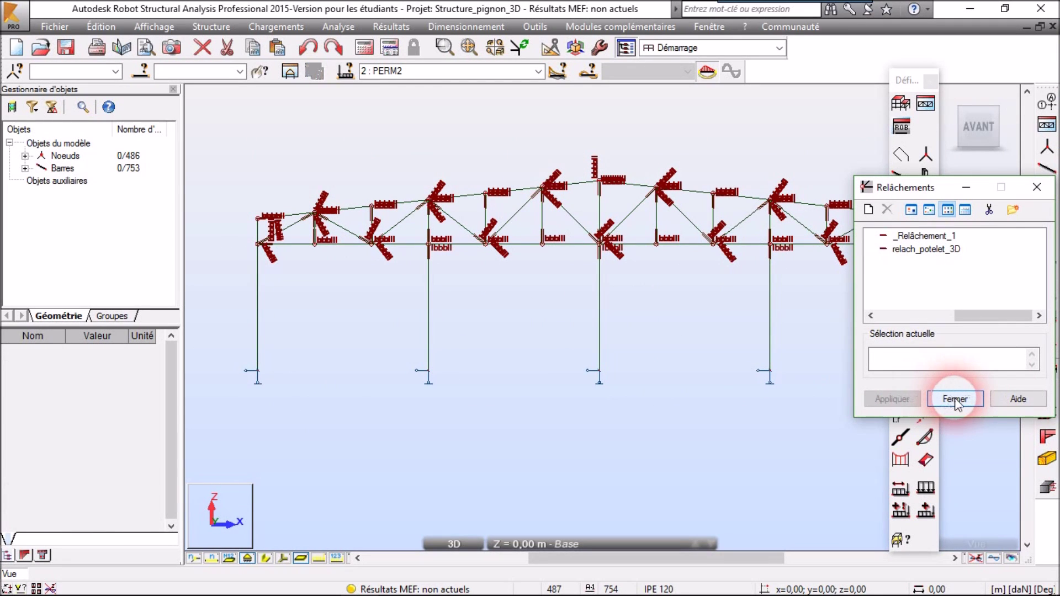
left_click(956, 401)
left_click(931, 81)
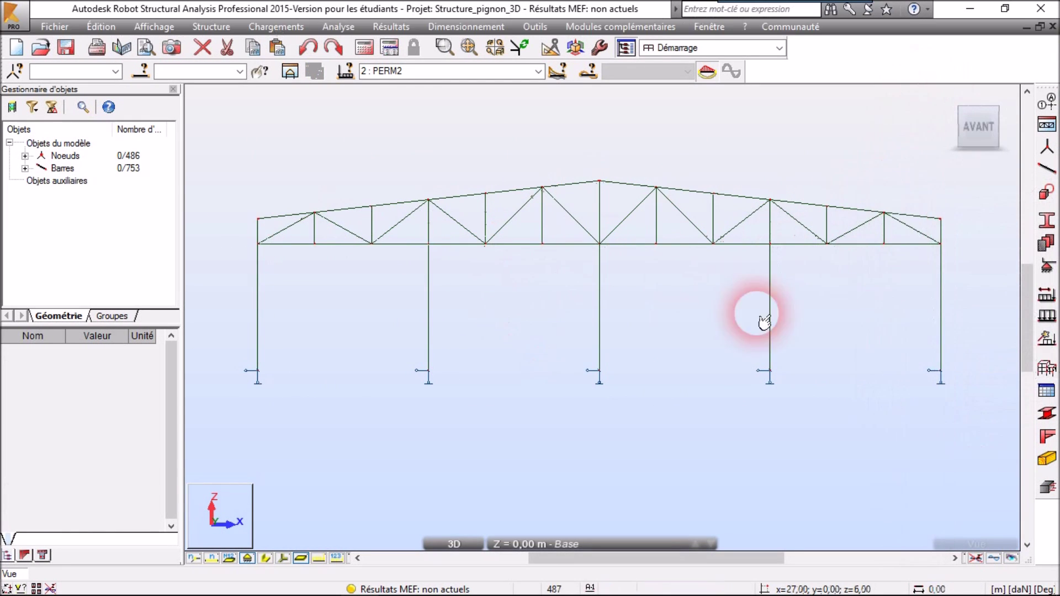
Recalculate the whole structure with the corrected supports and bar releases
scroll(625, 341, "down", 4)
middle_click_drag(833, 469, 639, 356)
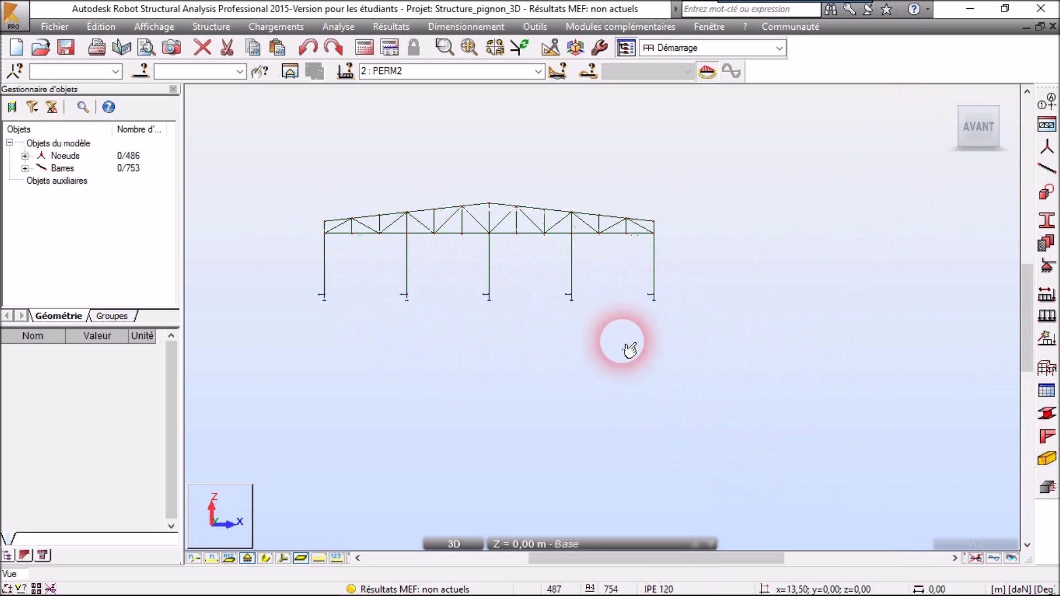
left_click(364, 47)
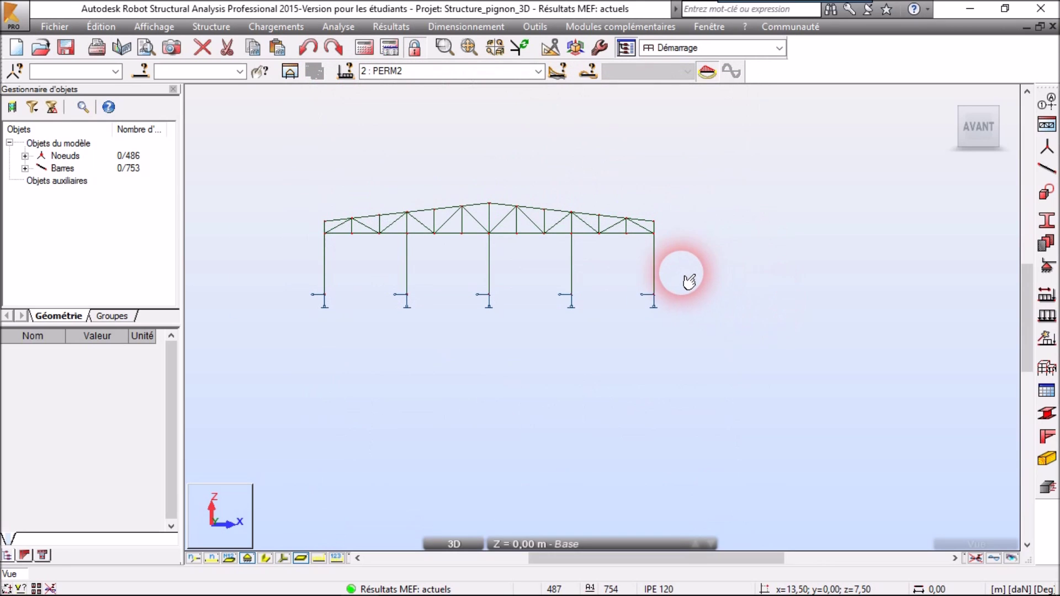
scroll(686, 279, "up", 1)
scroll(667, 359, "down", 2)
scroll(765, 279, "up", 4)
scroll(765, 279, "down", 4)
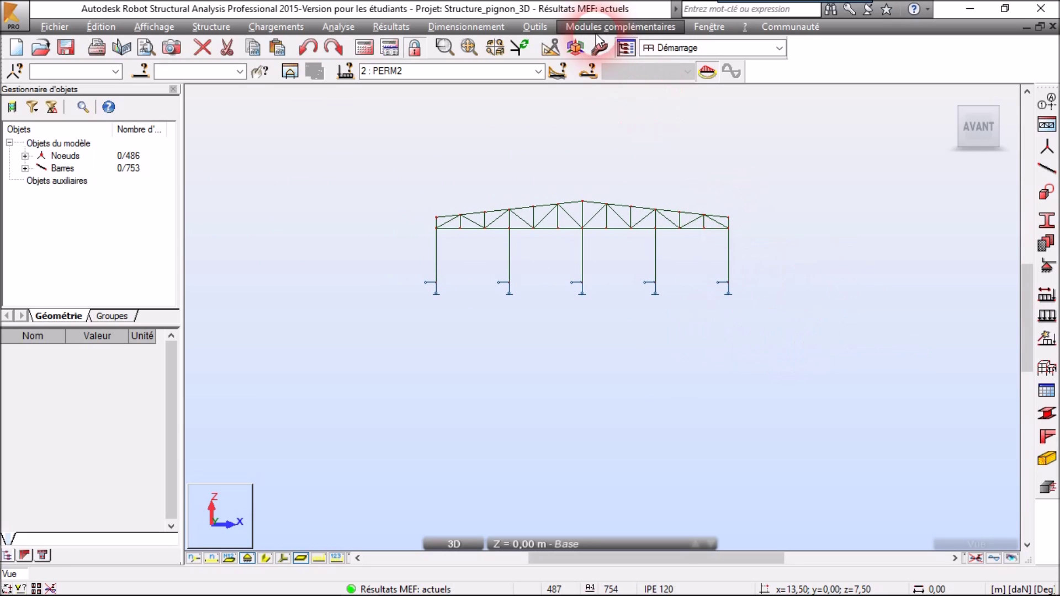
Open the steel bar design workspace and close the floating Edition toolbar
left_click(467, 26)
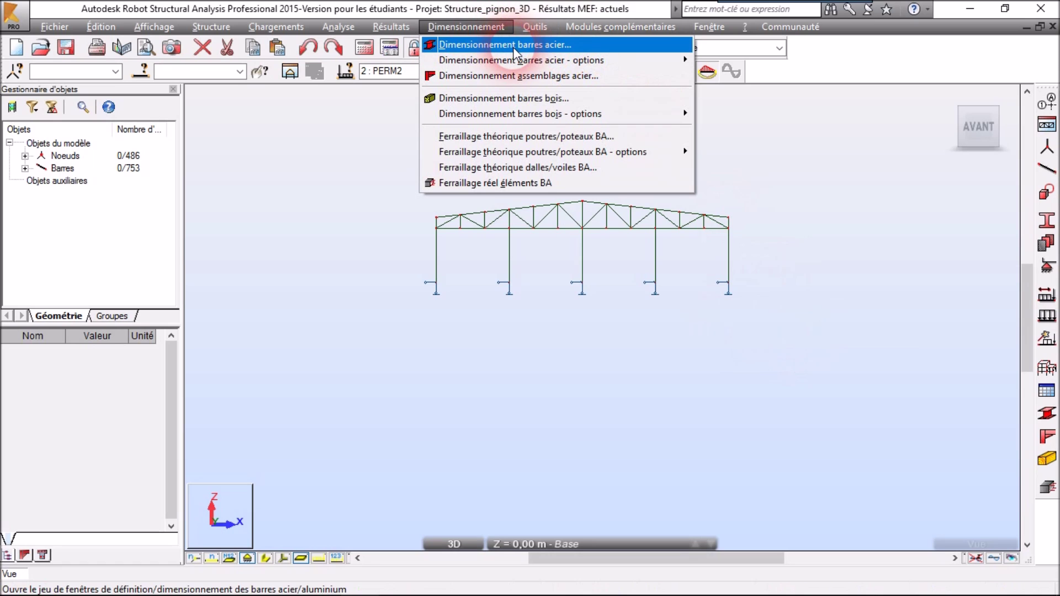
left_click(512, 46)
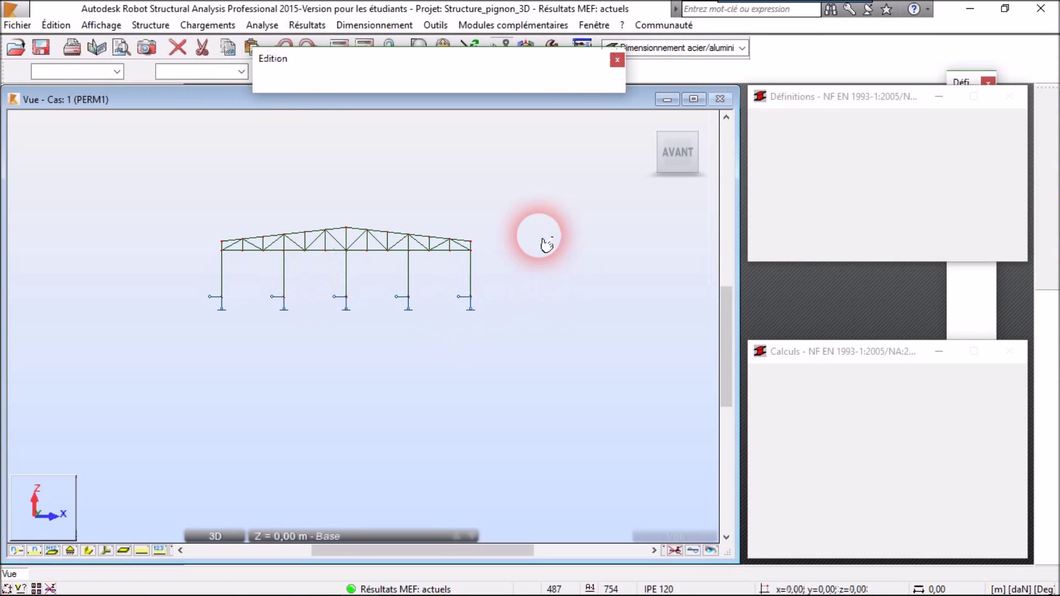
left_click(617, 60)
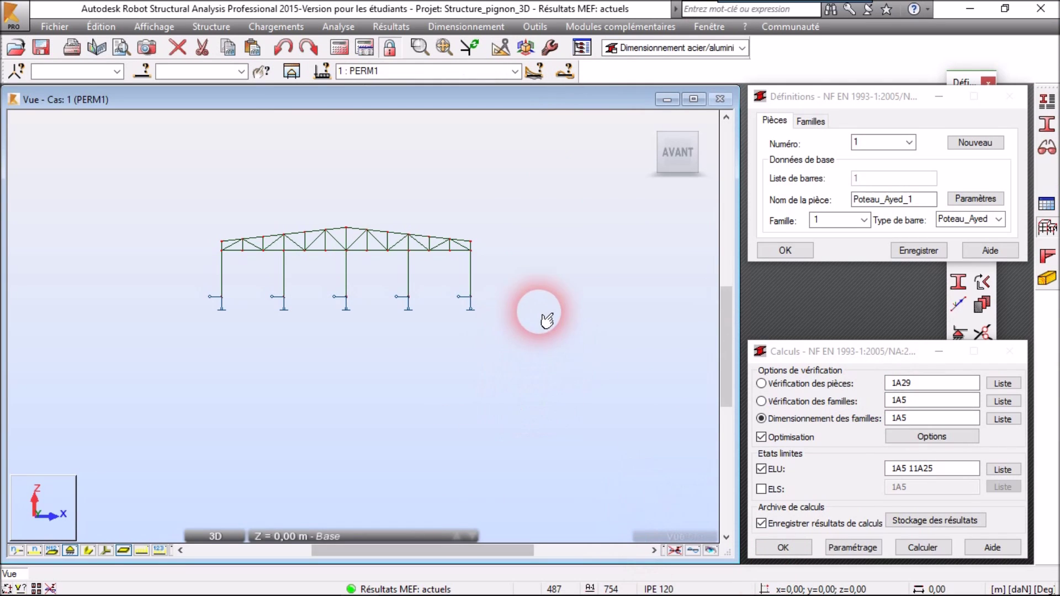
Create member family 6 named "Poutre au vent", keeping the existing name suffix, and empty its member list
left_click(810, 123)
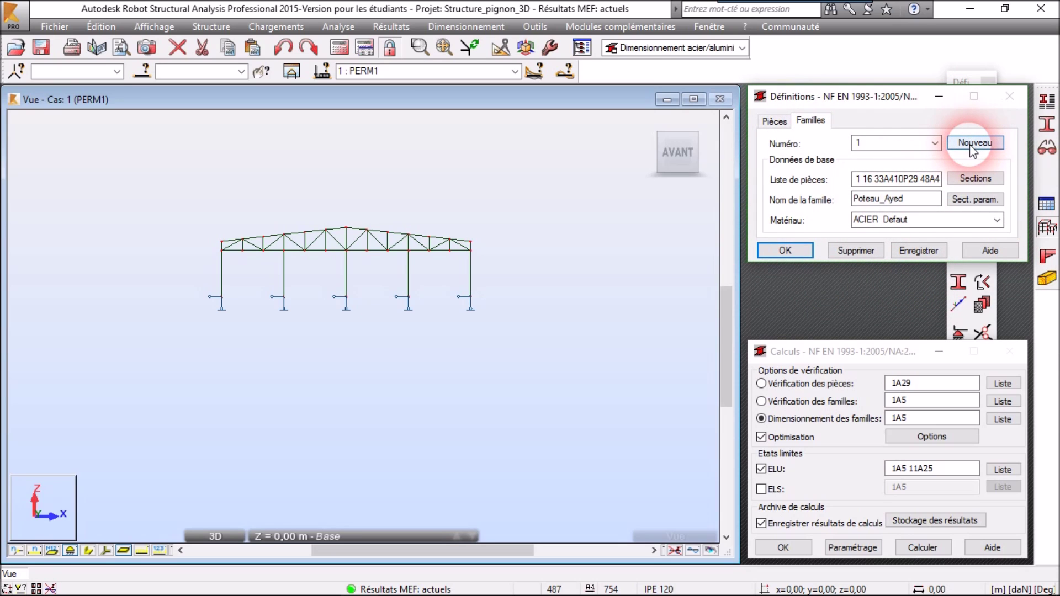
left_click(911, 202)
key("BackSpace")
key("BackSpace")
key("BackSpace")
key("BackSpace")
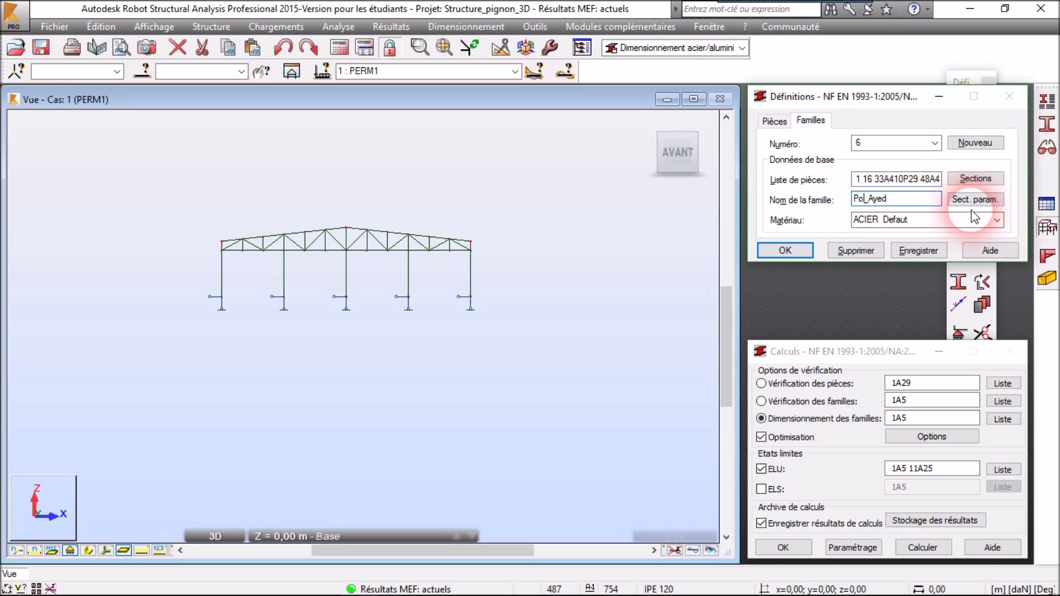
type("teau")
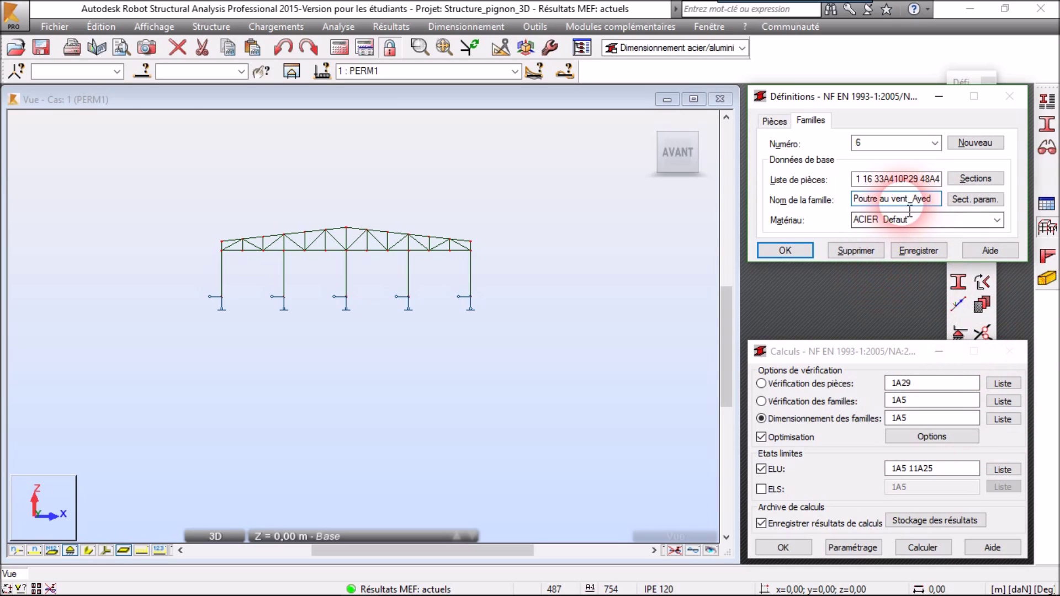
left_click_drag(863, 180, 960, 180)
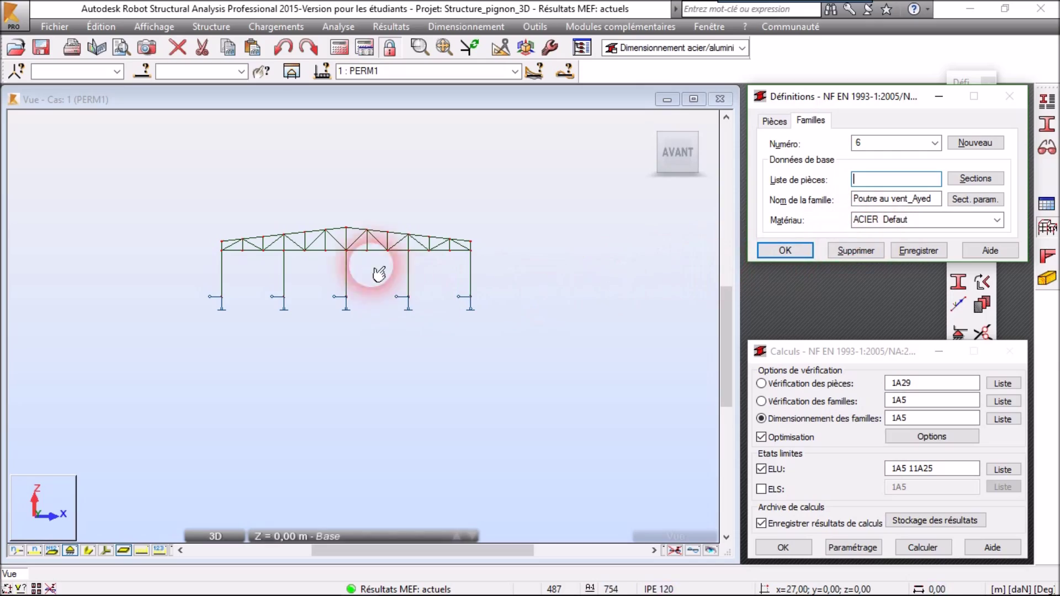
Select all bars with the CAE 60x4 section as the roof wind-bracing members
left_click(689, 134)
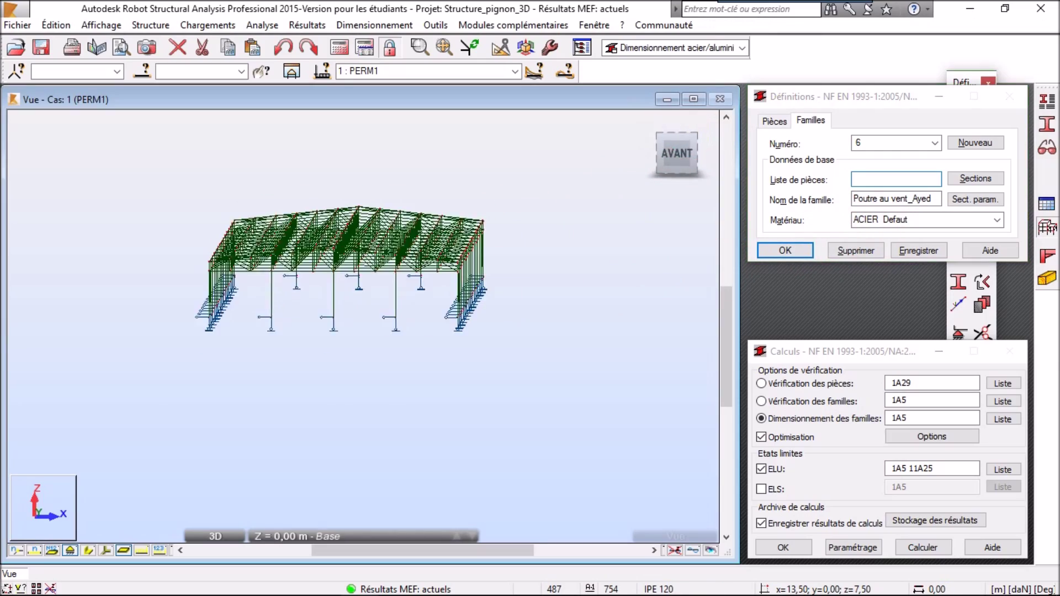
left_click_drag(583, 365, 482, 266)
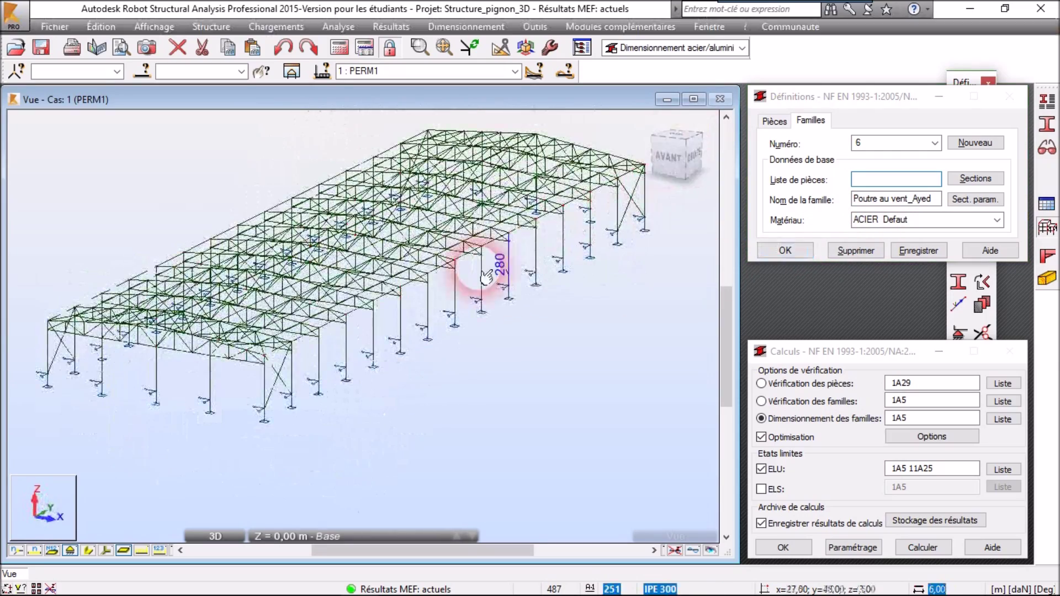
left_click(143, 71)
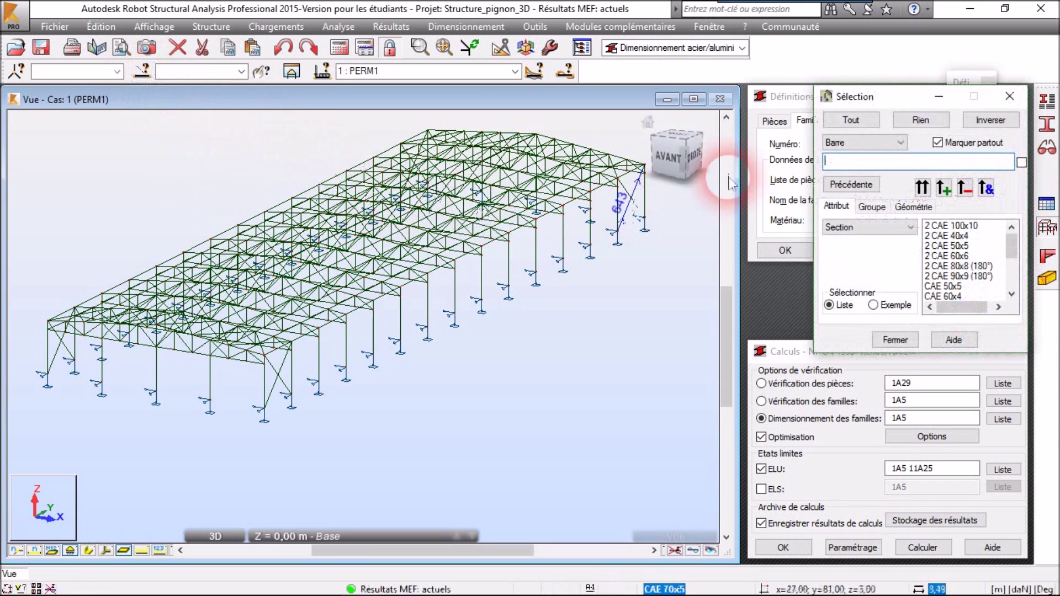
left_click_drag(869, 105, 592, 243)
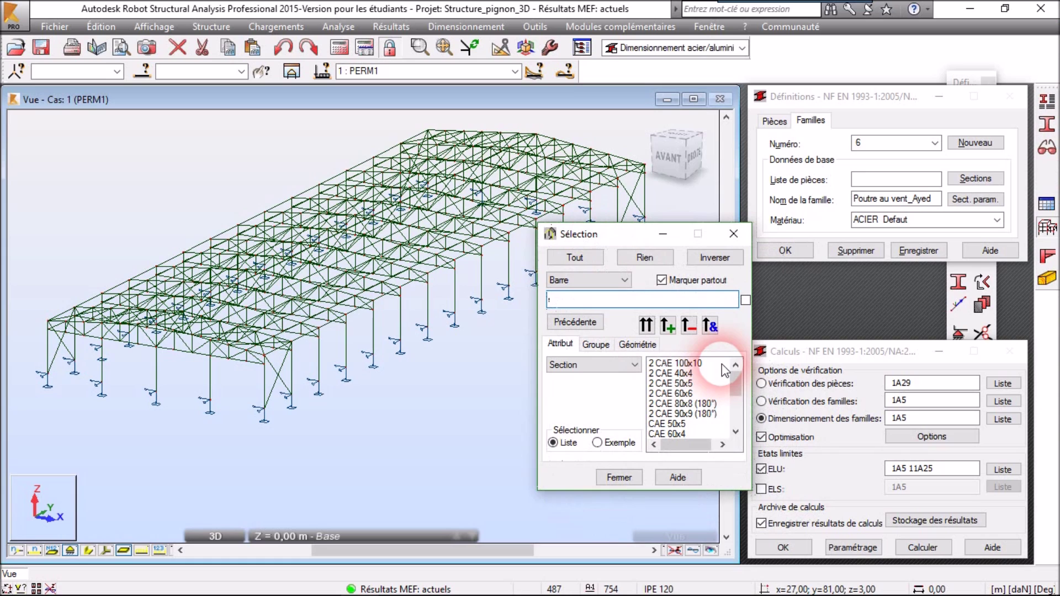
left_click_drag(734, 381, 737, 402)
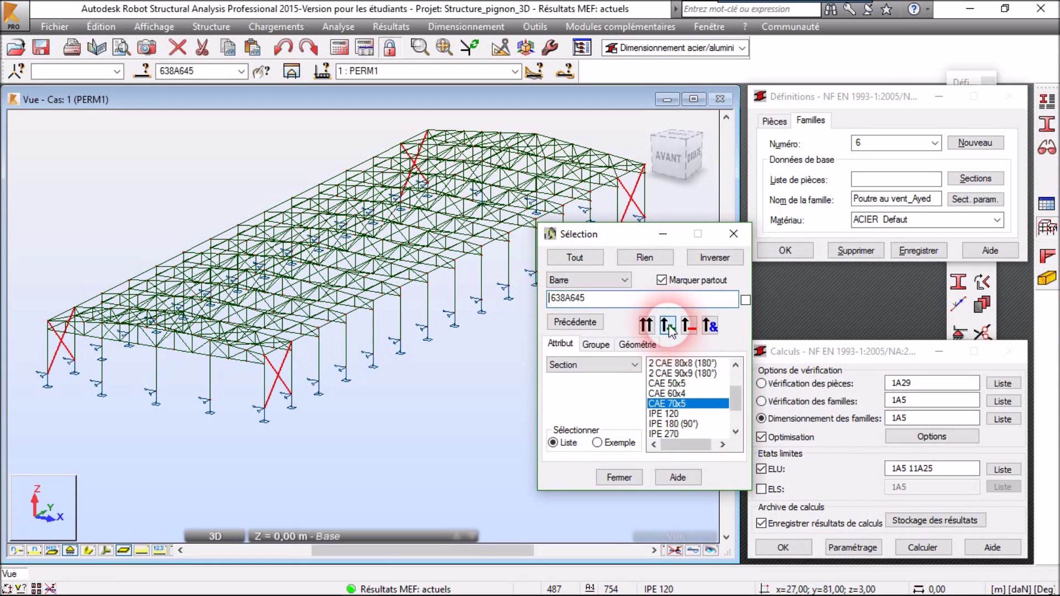
left_click(688, 326)
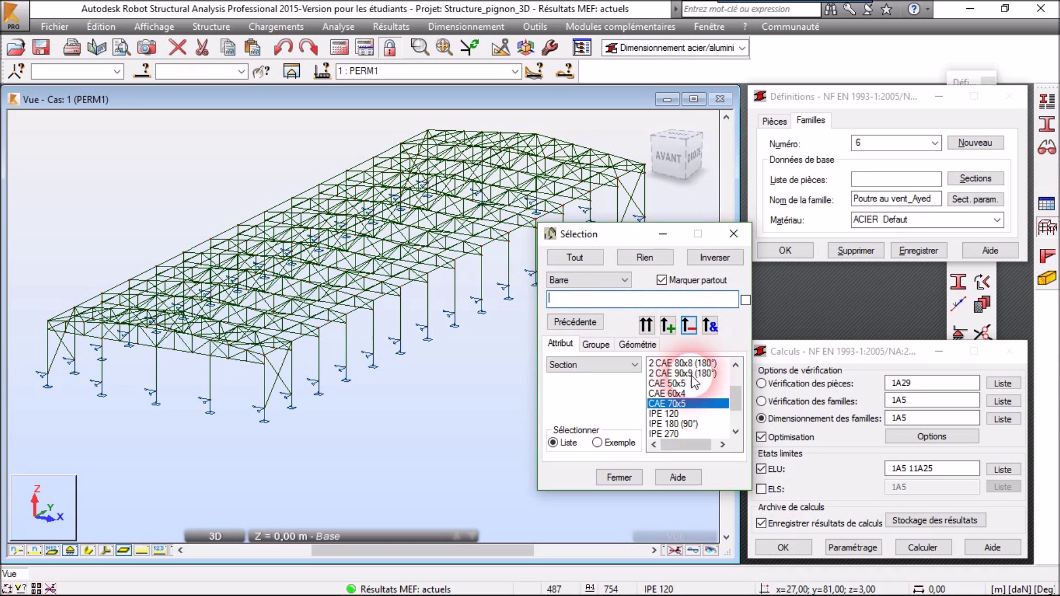
left_click(667, 394)
left_click(668, 327)
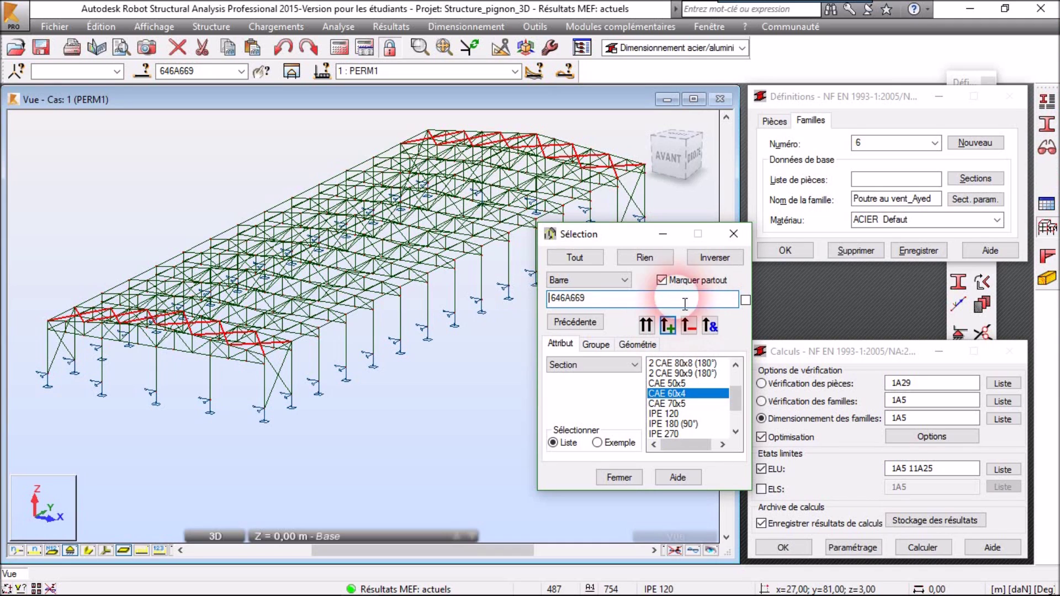
Copy the selected bar list 646A669 into family 6's member list and save the family
left_click_drag(618, 300, 517, 304)
key("ctrl+c")
left_click(624, 476)
left_click(892, 179)
key("ctrl+v")
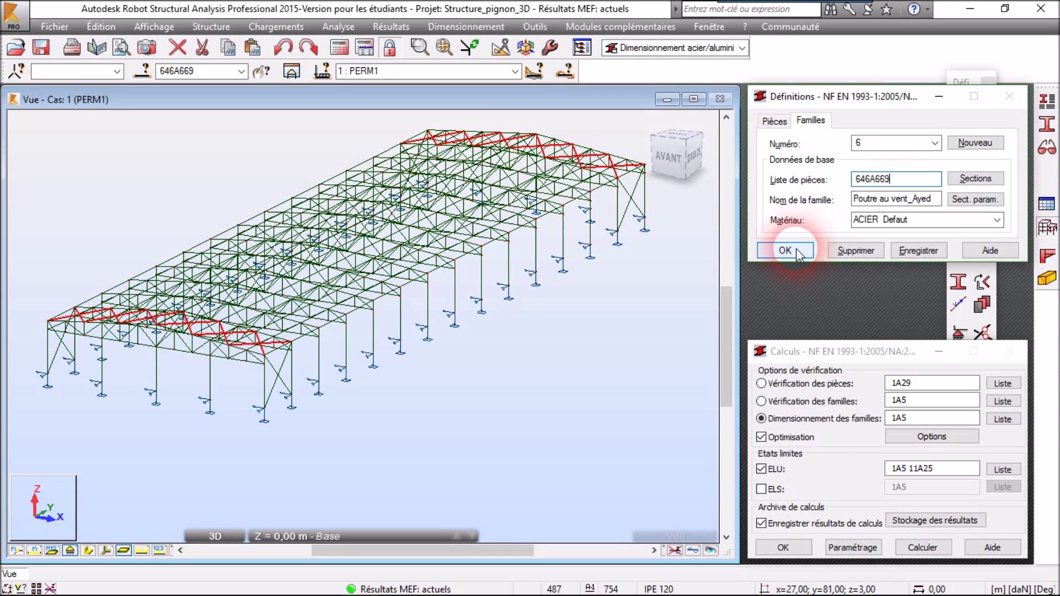
left_click(917, 252)
Create member family 7 named "St André", keeping the existing name suffix, and empty its member list
left_click(975, 142)
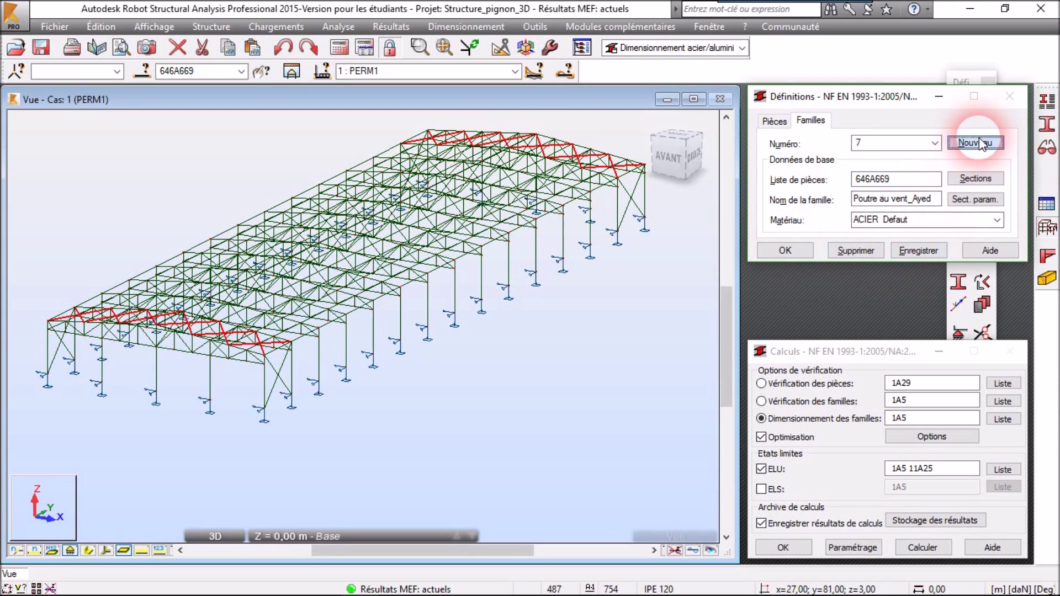
left_click(905, 204)
left_click_drag(910, 202, 853, 211)
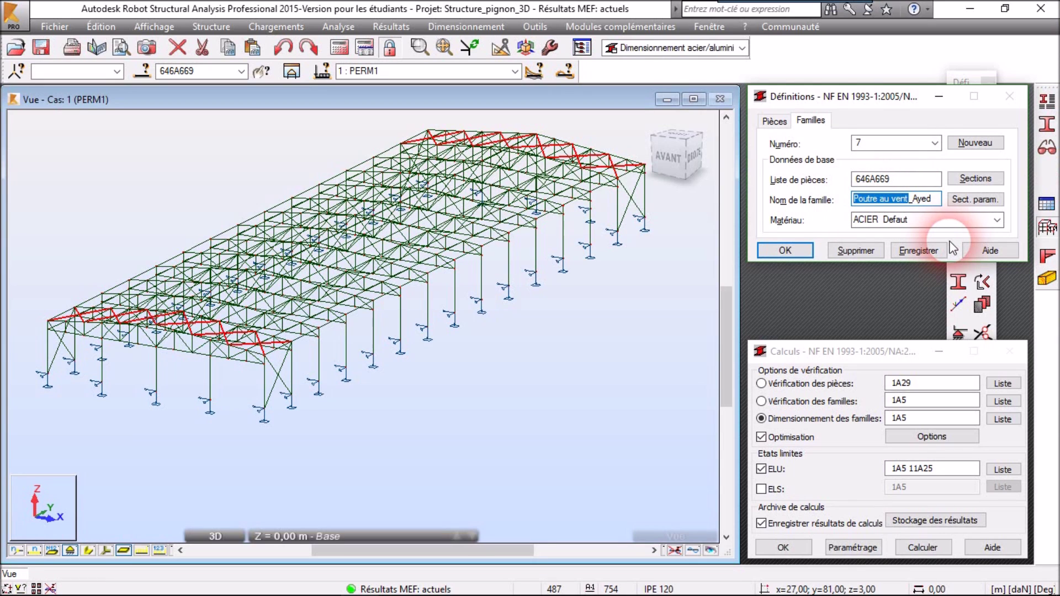
type("St André")
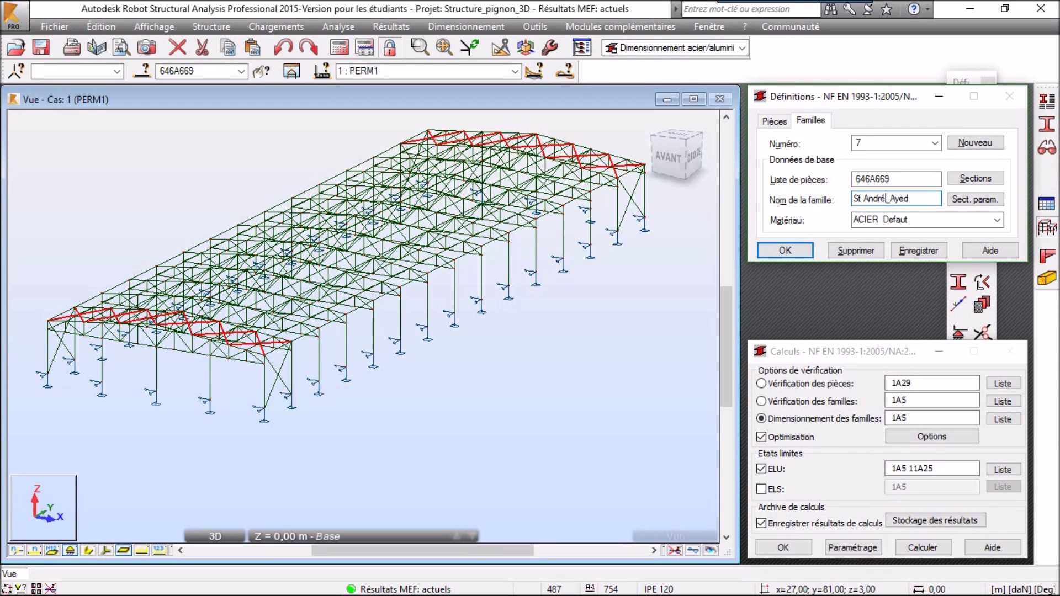
double_click(871, 179)
key("BackSpace")
Replace the current bar selection with all bars of the CAE 70x5 section
left_click(516, 197)
left_click(142, 71)
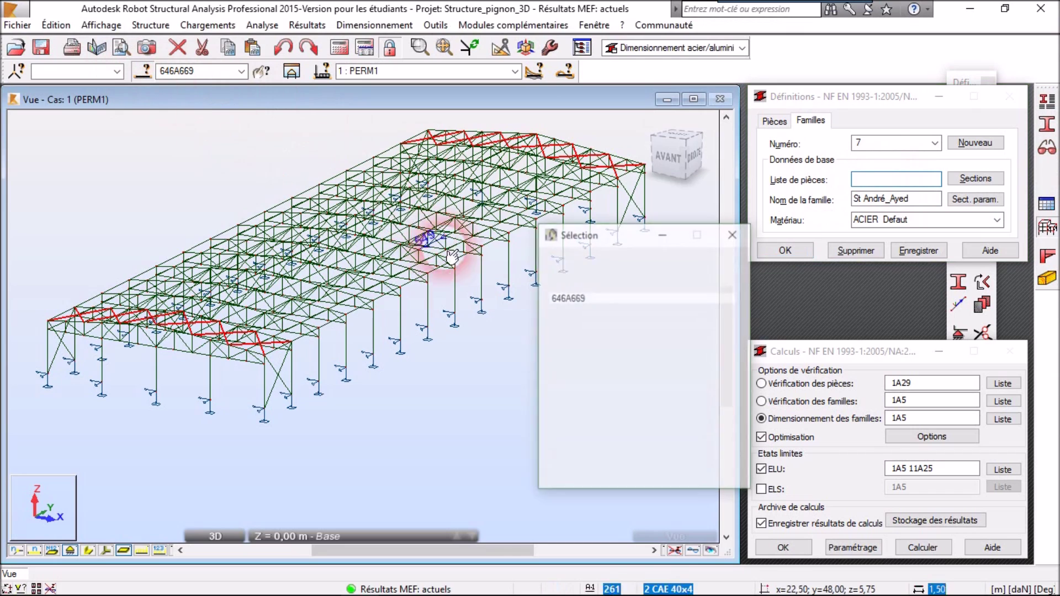
left_click_drag(734, 392, 734, 402)
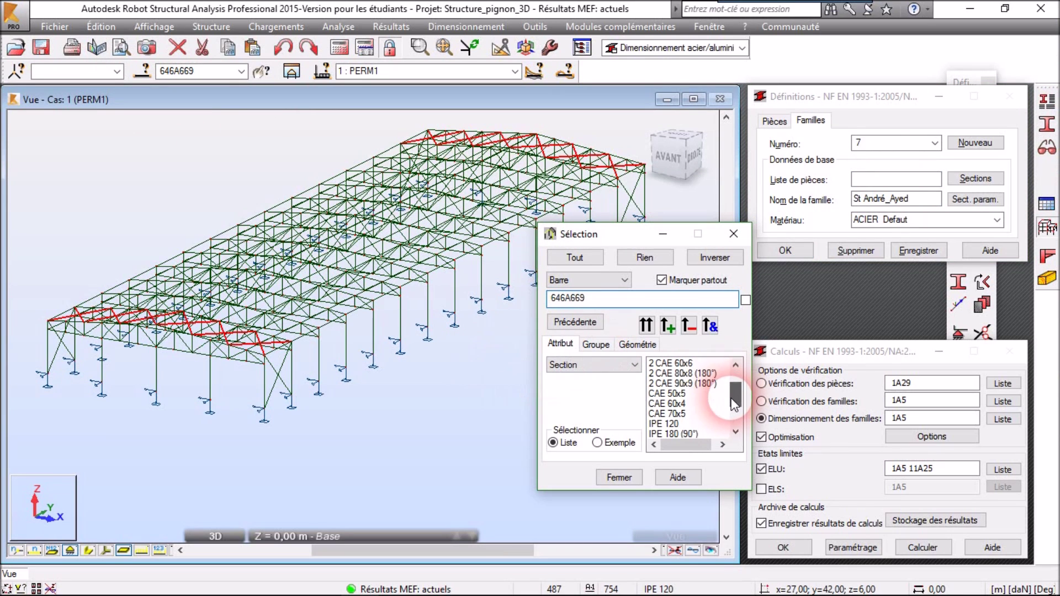
left_click(697, 413)
double_click(559, 298)
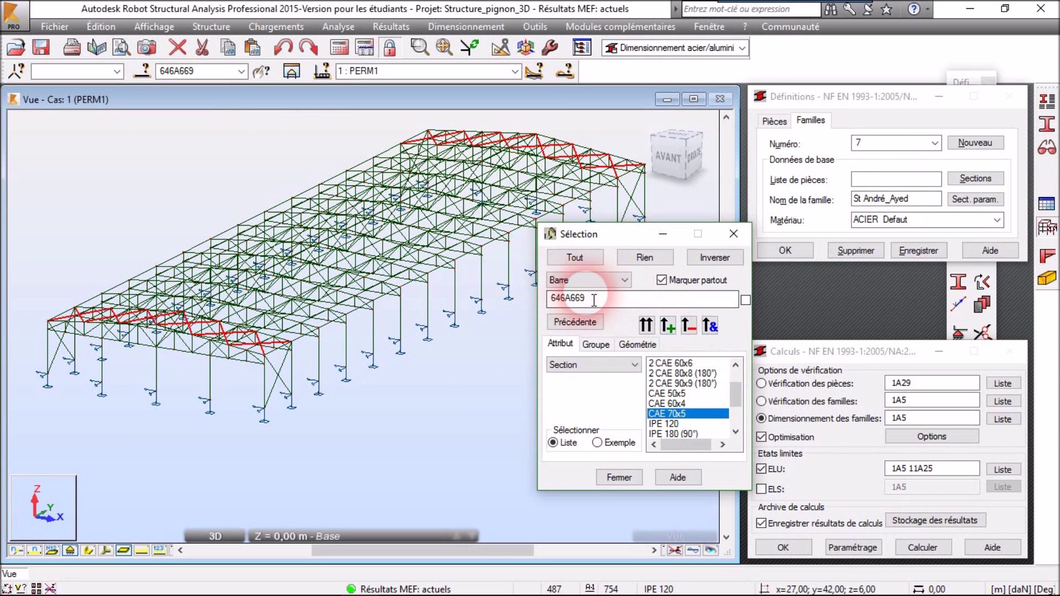
left_click(668, 325)
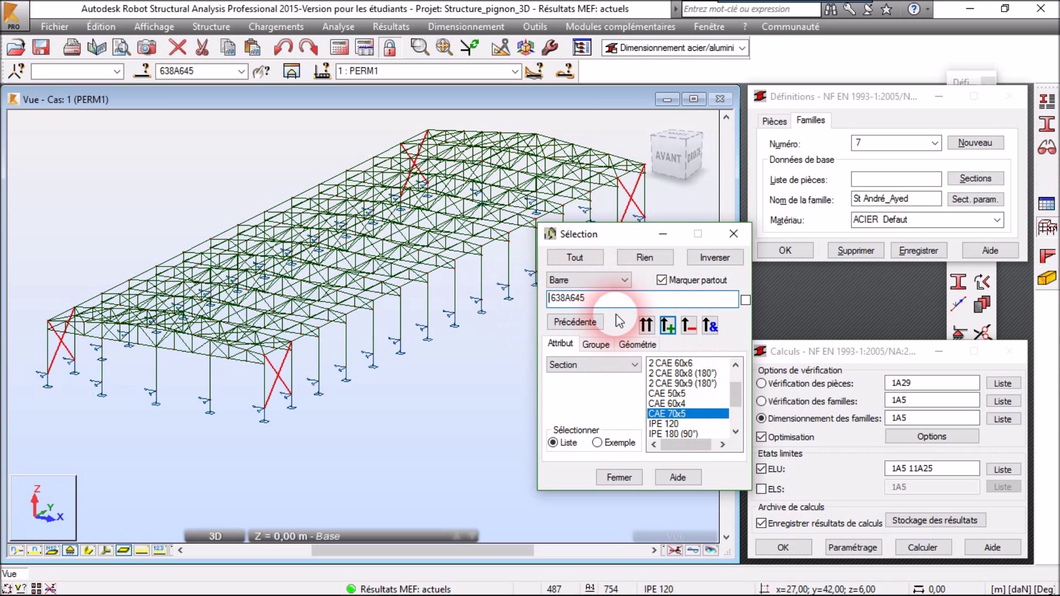
Enter bars 638A645 as family 7's member list, removing the duplicated entry
left_click(619, 478)
left_click(892, 180)
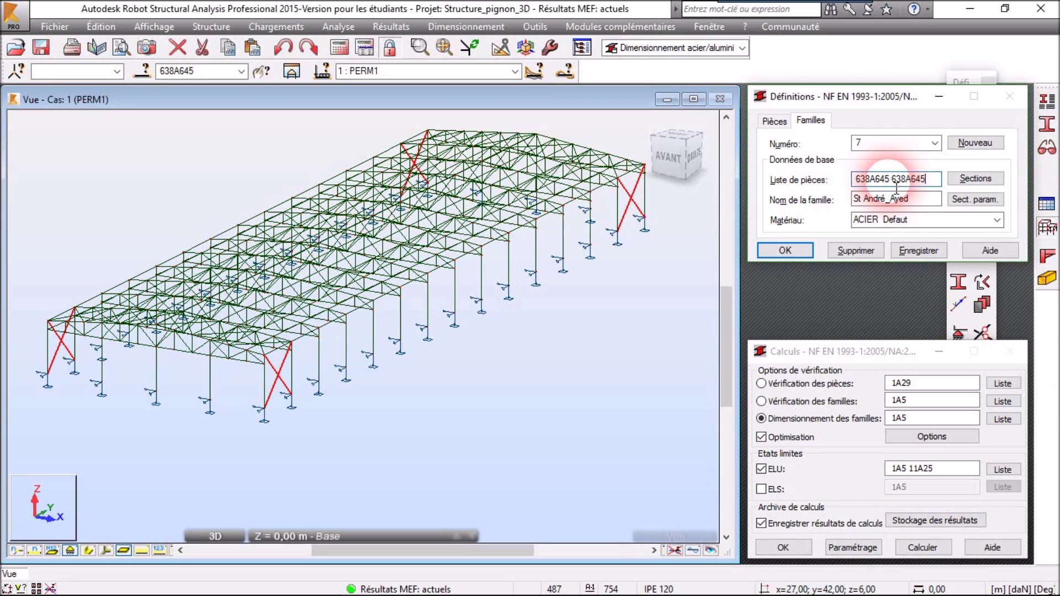
double_click(908, 178)
key("BackSpace")
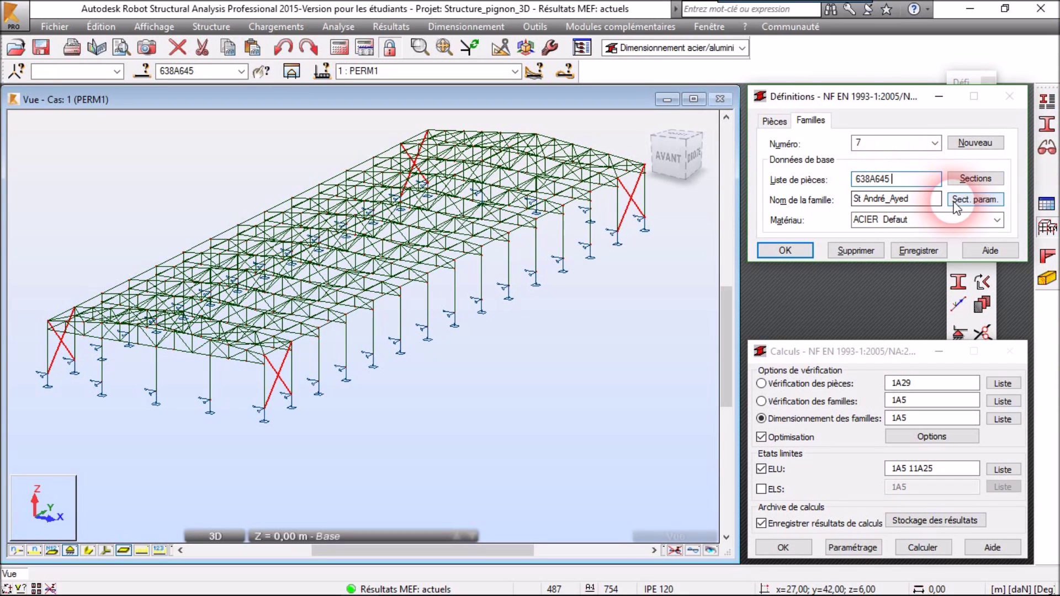
key("BackSpace")
Create member family 8 named "Ciseaux", keeping the existing name suffix, and empty its member list
left_click(975, 142)
left_click_drag(888, 198, 835, 200)
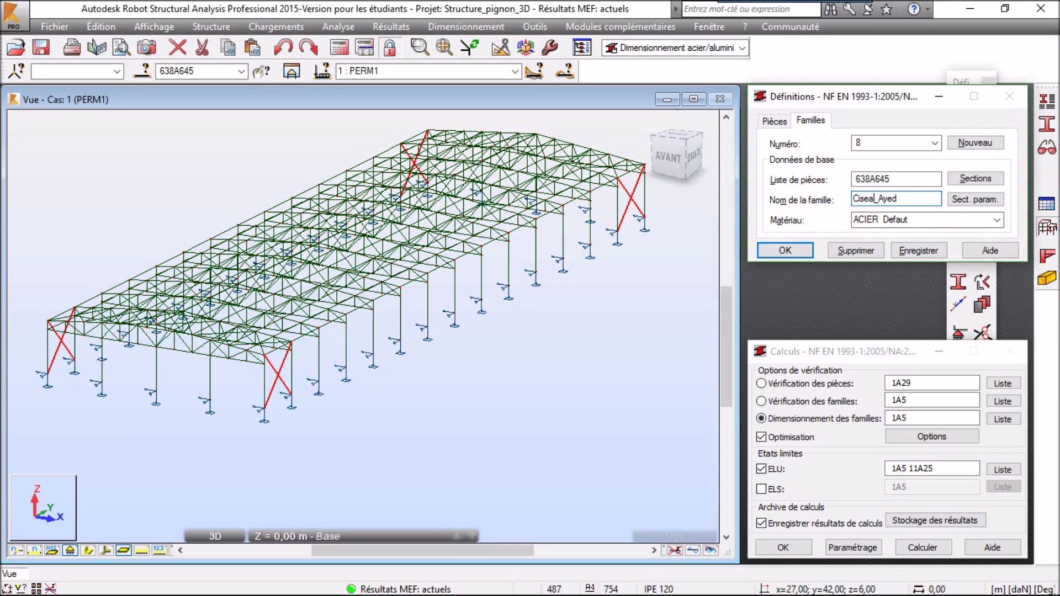
left_click_drag(917, 179, 828, 175)
key("Delete")
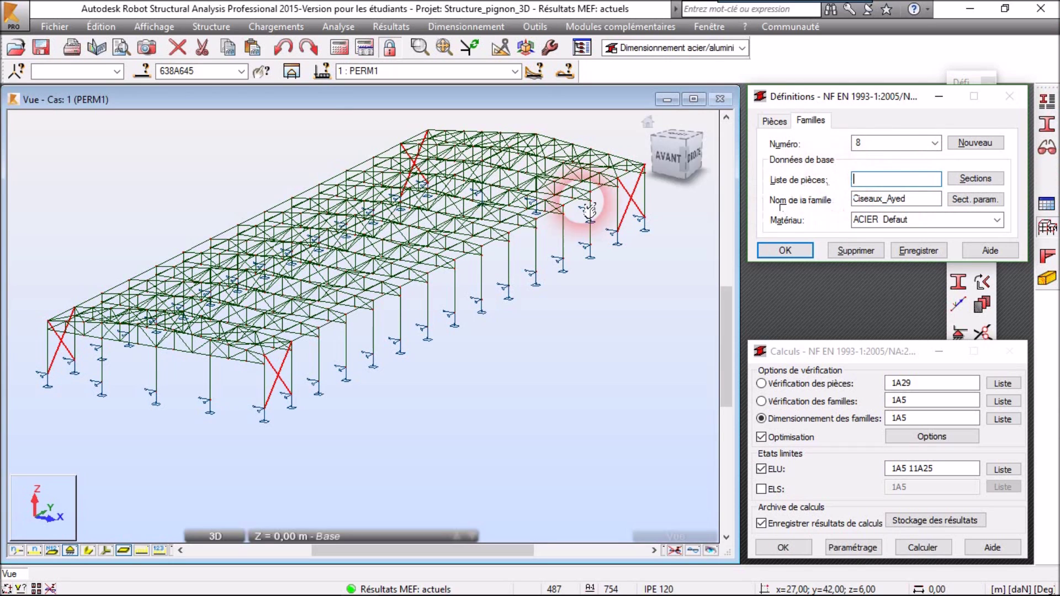
Replace the current bar selection with all bars of the CAE 50x5 section
left_click(143, 71)
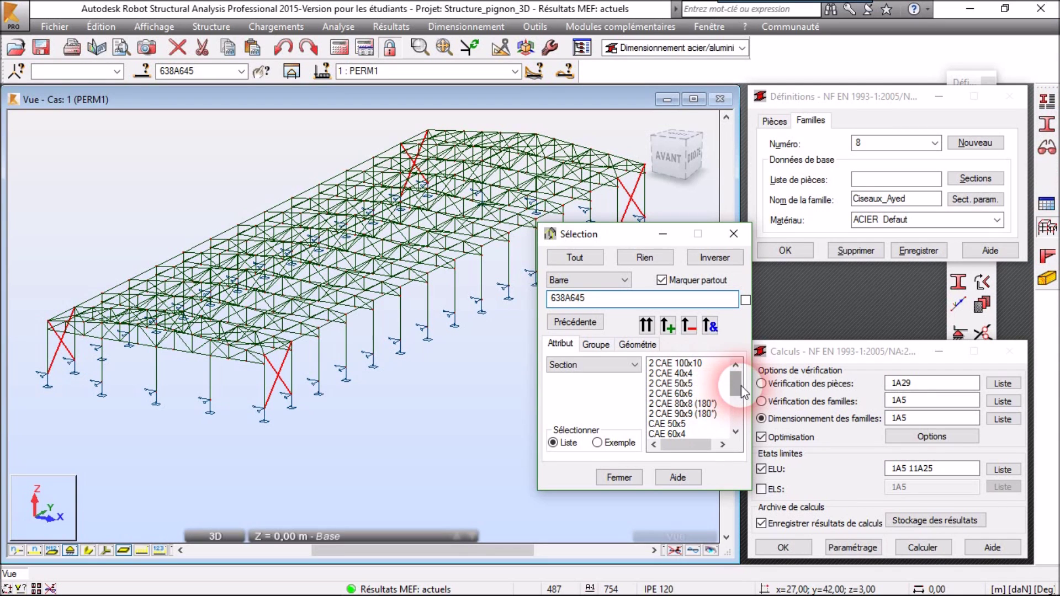
left_click(690, 393)
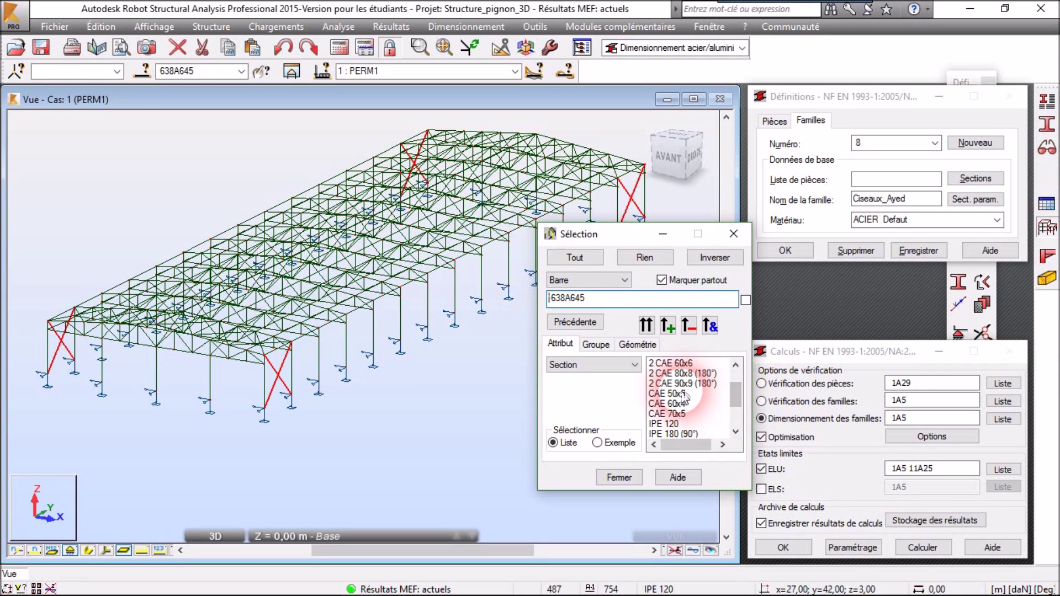
left_click(670, 326)
left_click_drag(625, 301, 501, 296)
key("Delete")
left_click(667, 327)
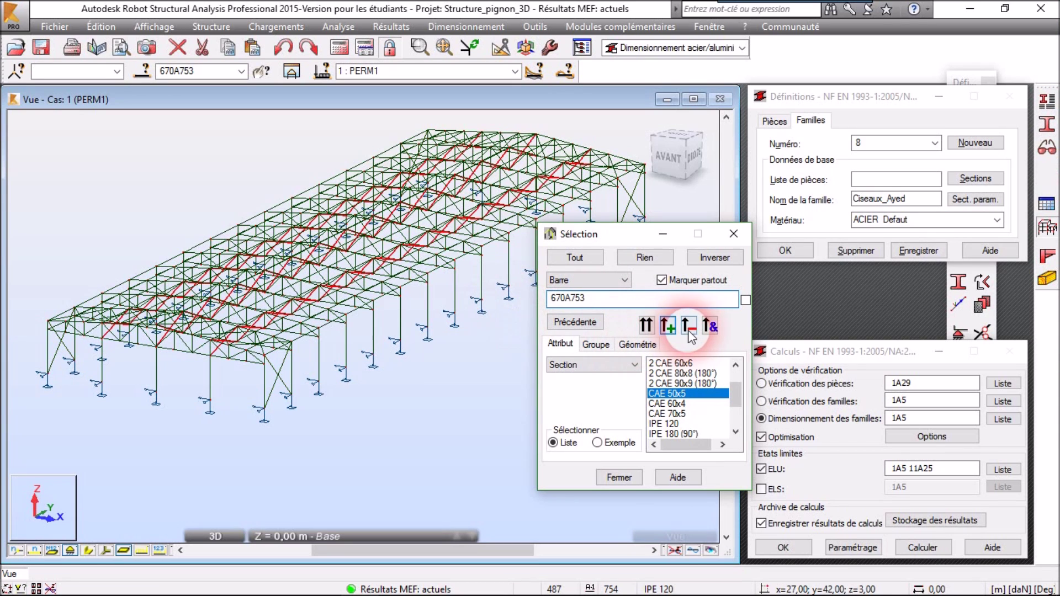
Copy the selected bar list 670A753 into family 8's member list and save the family
left_click_drag(618, 301, 522, 304)
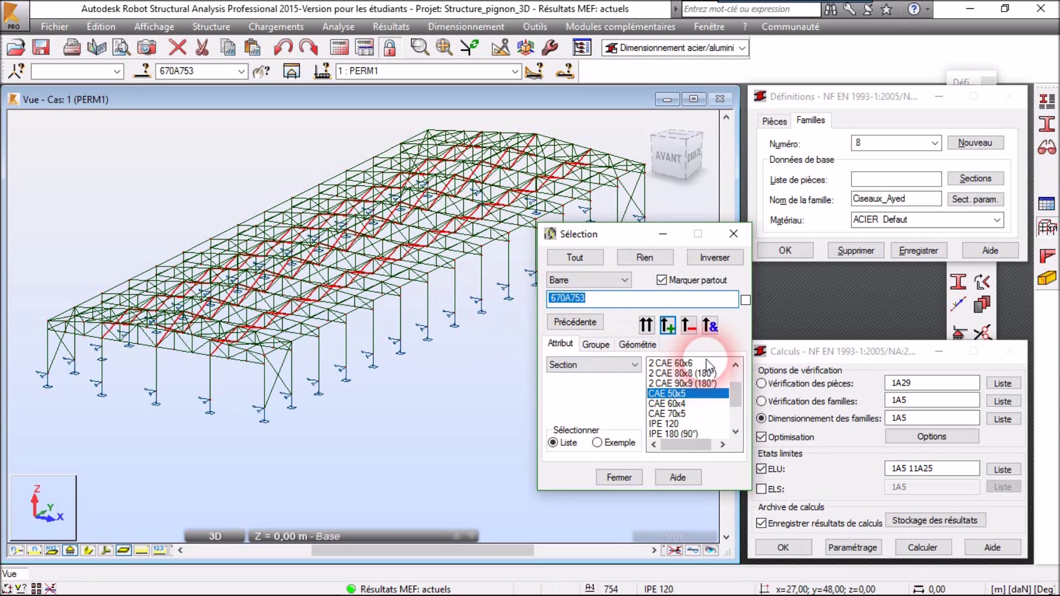
left_click(641, 475)
left_click(884, 179)
left_click(917, 251)
Create member family 9 named "Potelets", keeping the existing name suffix, and empty its member list
left_click(975, 143)
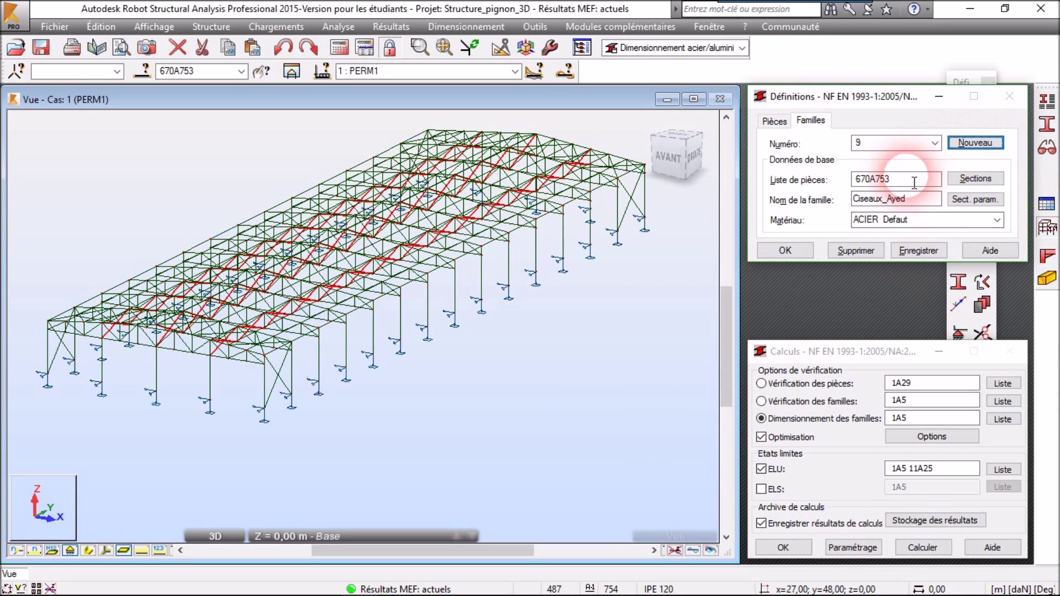
left_click_drag(884, 200, 831, 209)
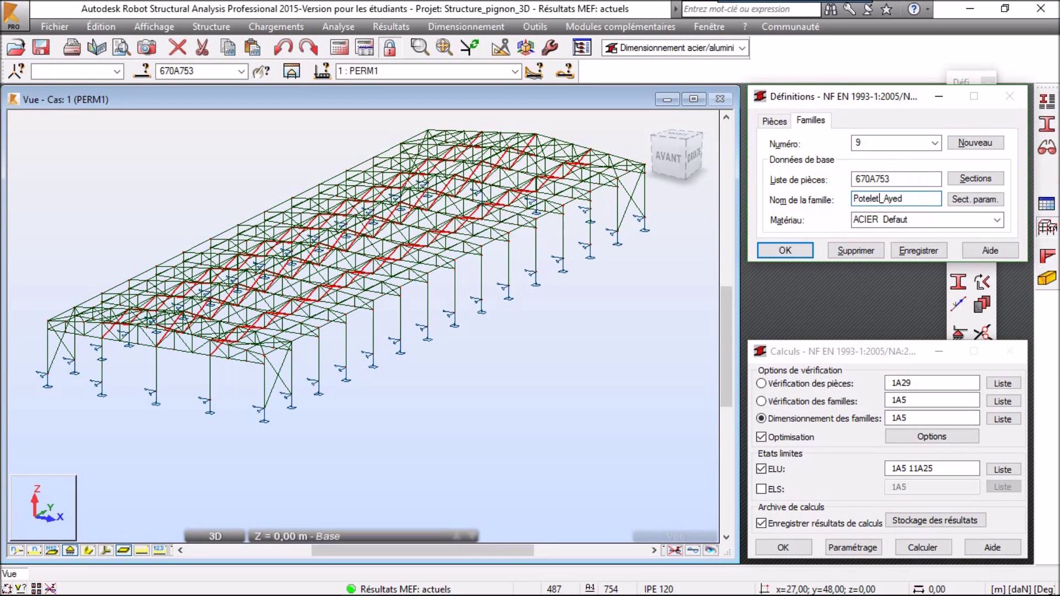
left_click_drag(904, 180, 851, 183)
key("BackSpace")
Replace the current bar selection with all bars of the IPE 180 (90°) section
left_click(142, 71)
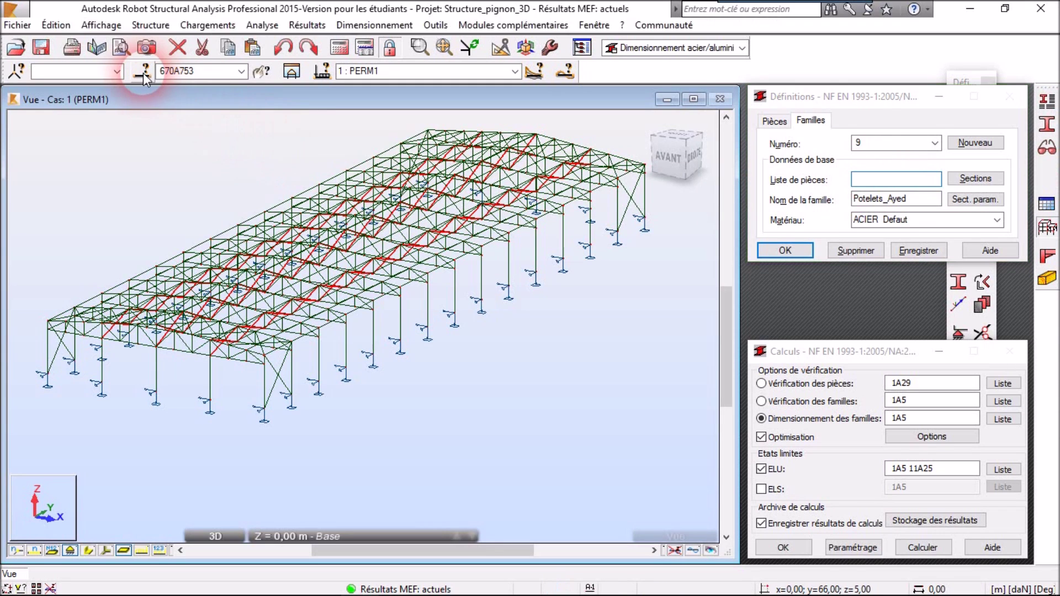
left_click_drag(734, 382, 734, 400)
left_click(674, 413)
left_click_drag(611, 299, 544, 299)
key("BackSpace")
left_click(675, 327)
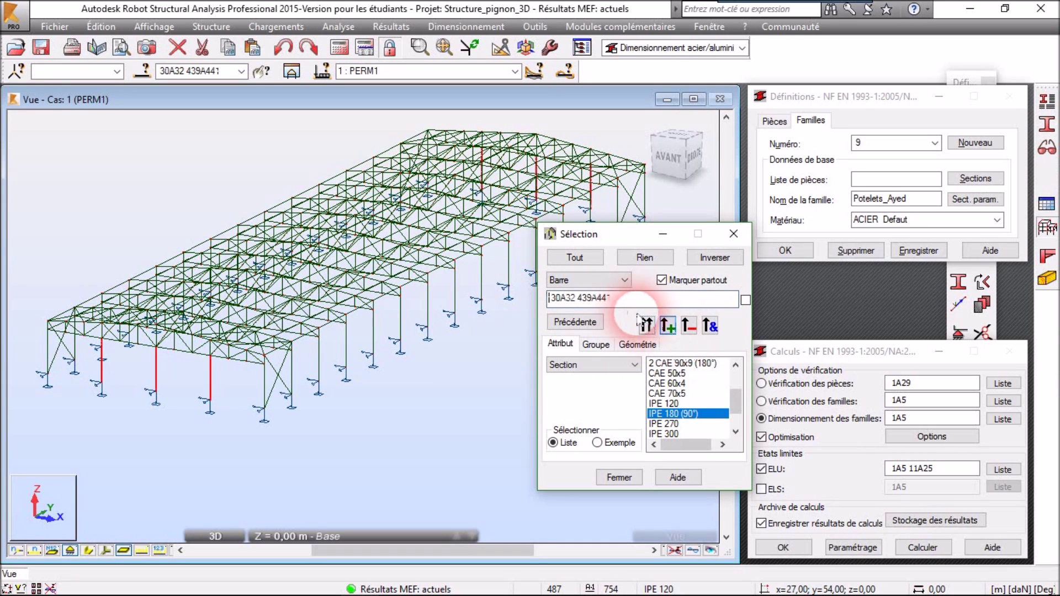
Enter bars 30A32 439A441 as family 9's member list and save the family
left_click(619, 477)
left_click(909, 179)
left_click(919, 251)
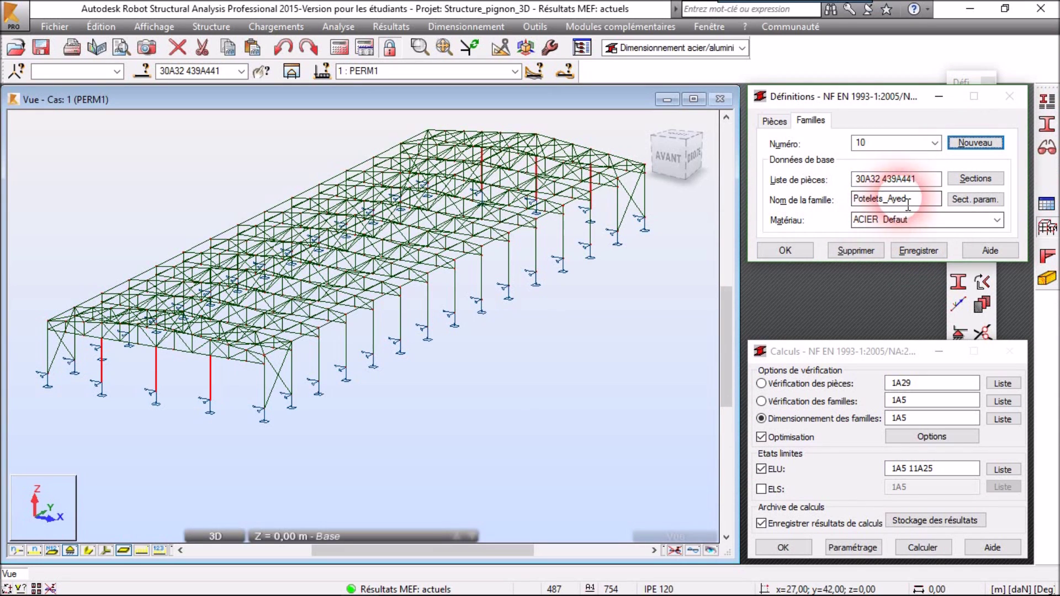
Create member family 10 and name it "Pannes", keeping the existing name suffix
left_click_drag(880, 199, 830, 211)
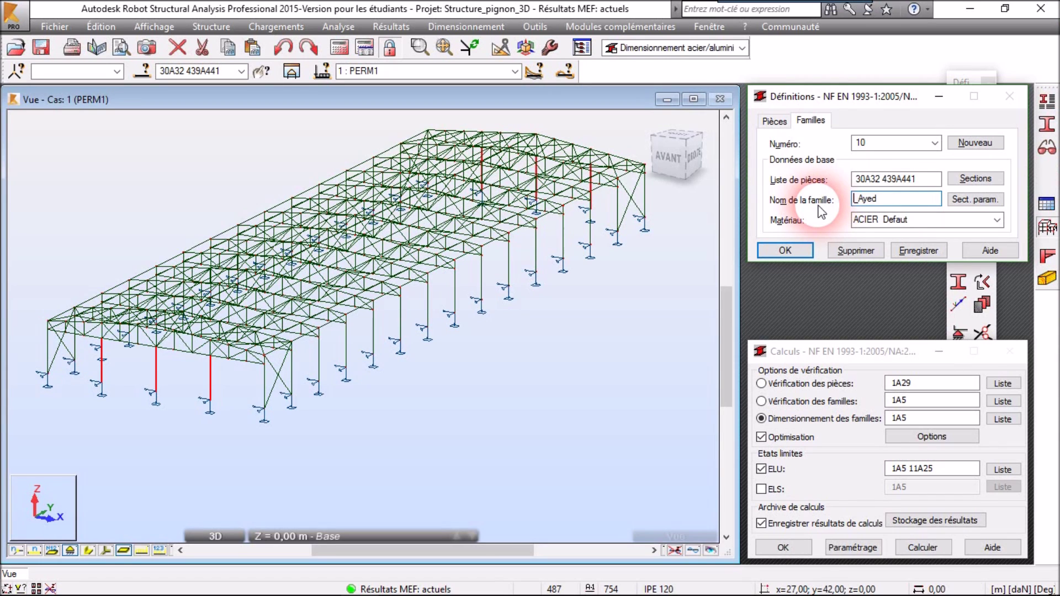
key("BackSpace")
key("BackSpace")
key("BackSpace")
key("BackSpace")
key("BackSpace")
key("BackSpace")
key("BackSpace")
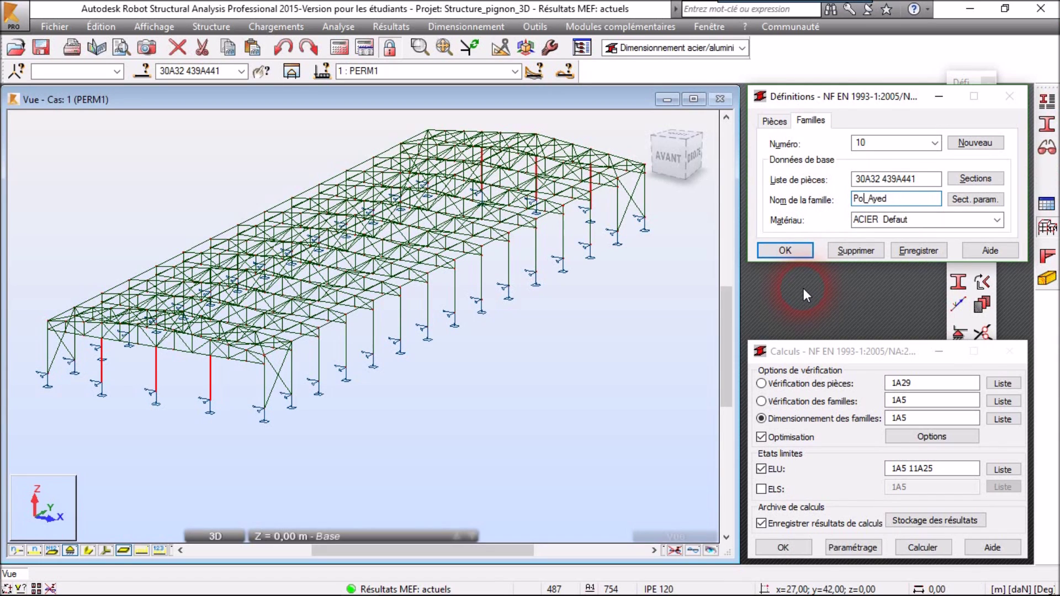
type("annes")
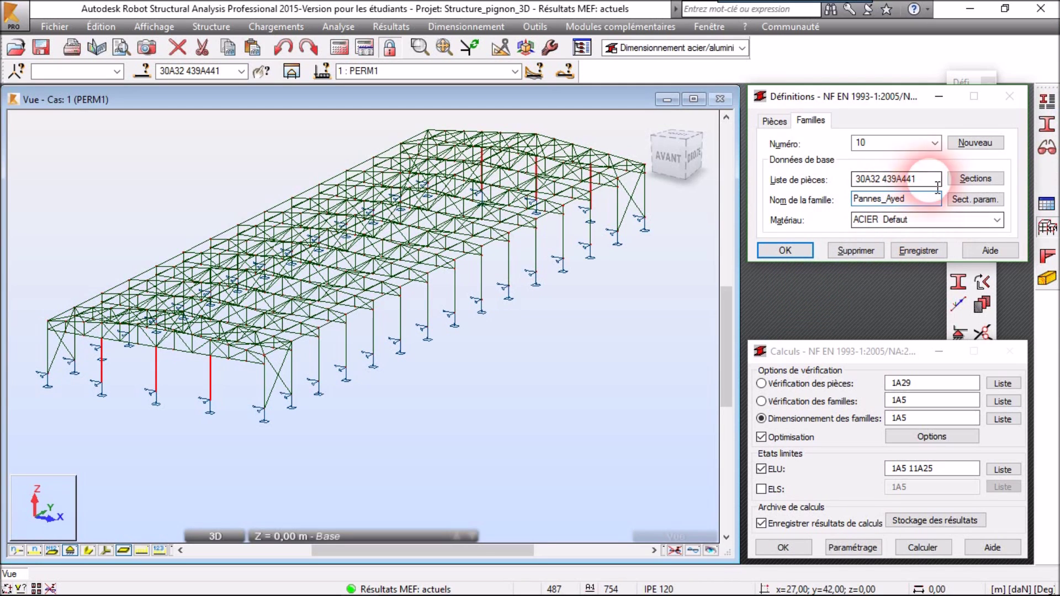
Replace family 10's member list with all bars of the IPE 120 section (442A637) and save the family
left_click_drag(933, 179, 808, 185)
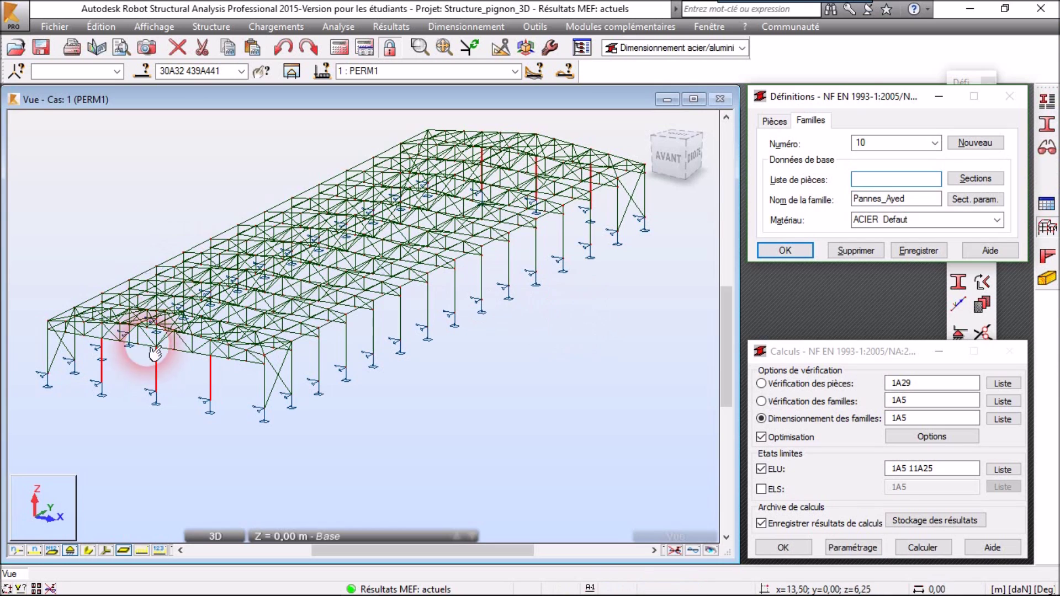
left_click(147, 82)
left_click_drag(627, 299, 495, 304)
key("BackSpace")
left_click_drag(736, 385, 736, 411)
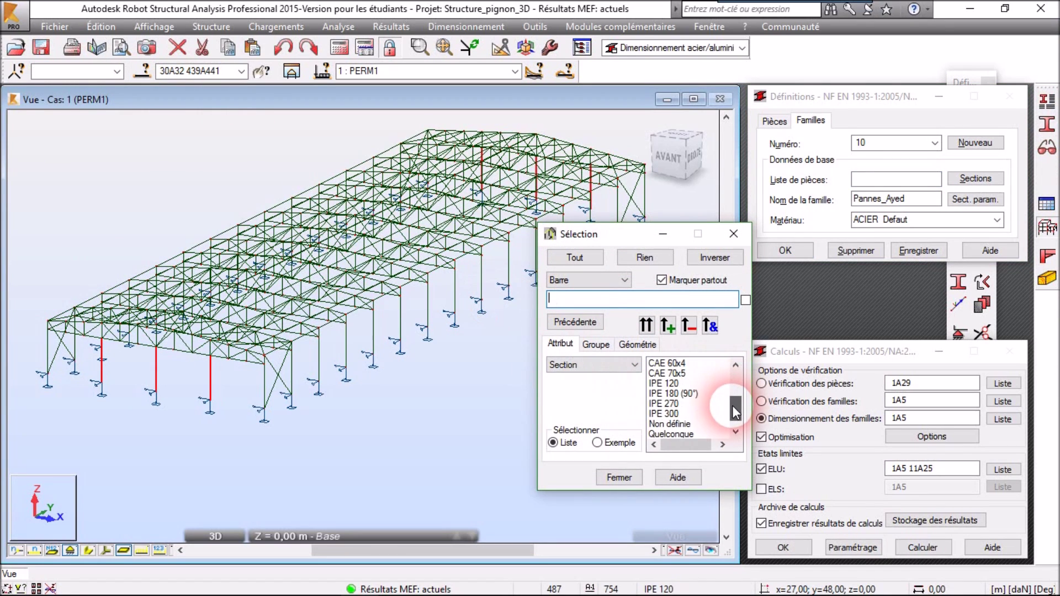
left_click(675, 384)
left_click(667, 325)
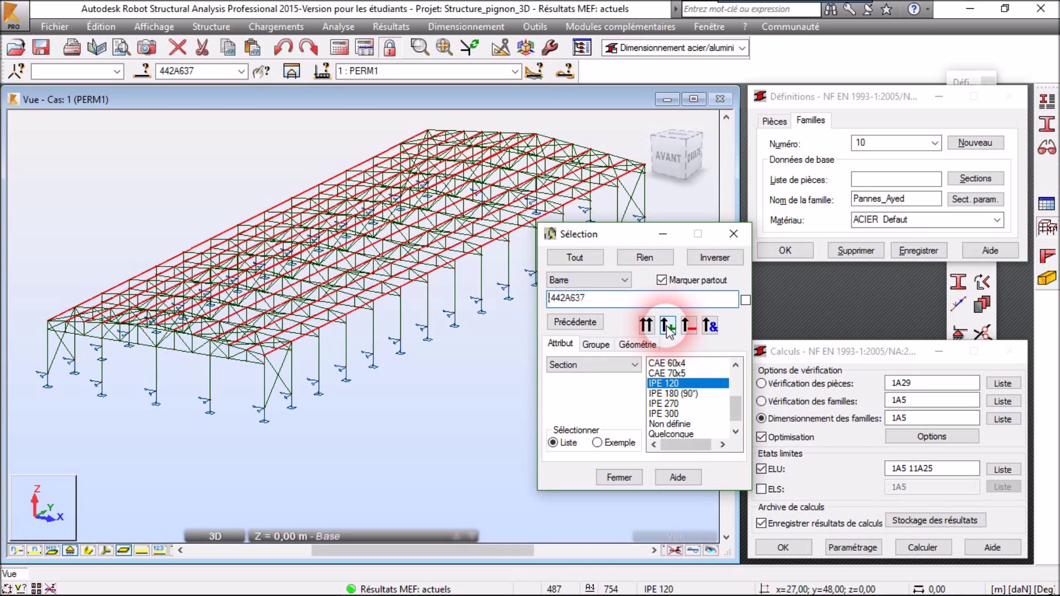
left_click(733, 234)
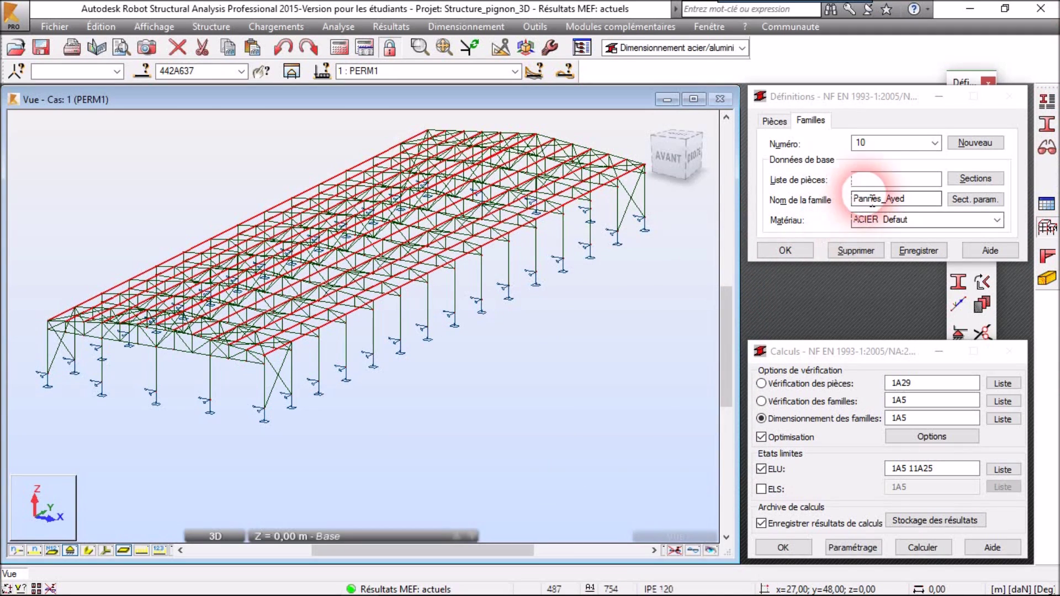
left_click(915, 253)
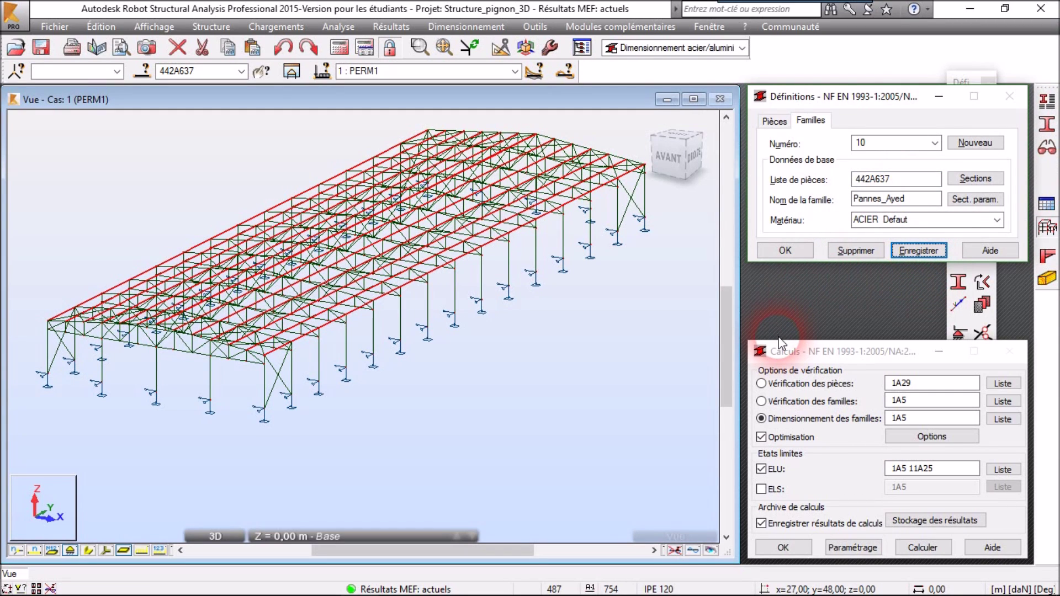
Examine the buckling and lateral-torsional buckling parameters of the purlin (Panne) bar type, leaving them as they are
left_click(1046, 101)
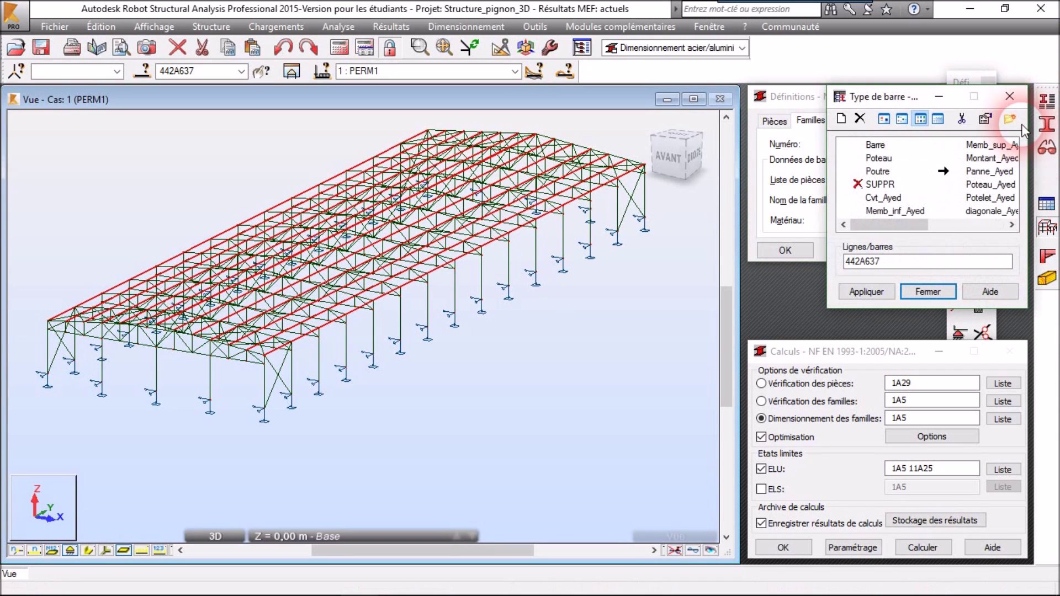
left_click_drag(906, 225, 988, 227)
double_click(889, 172)
left_click_drag(801, 85, 568, 38)
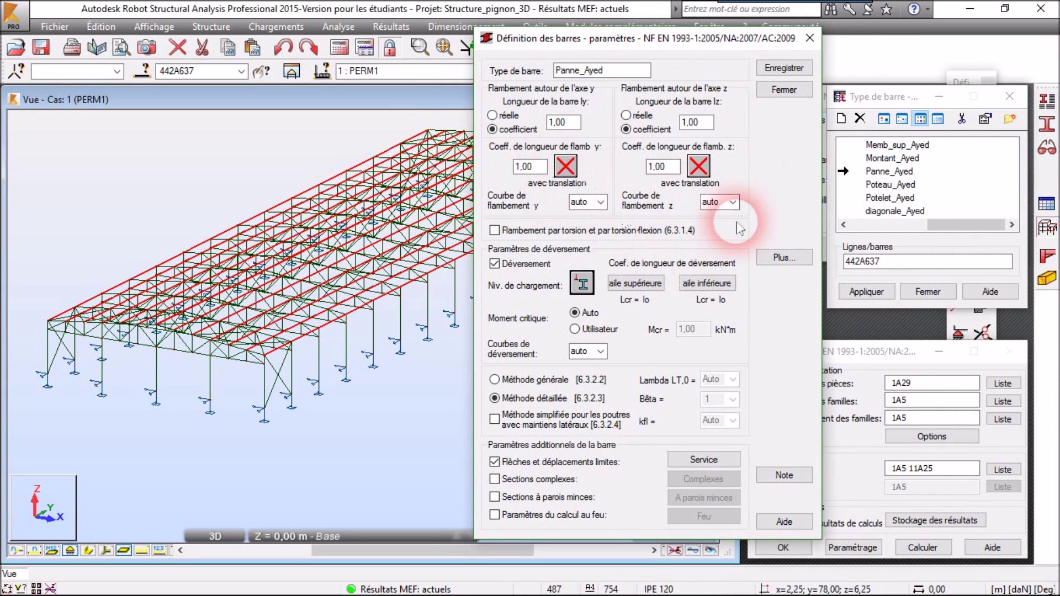
left_click(789, 91)
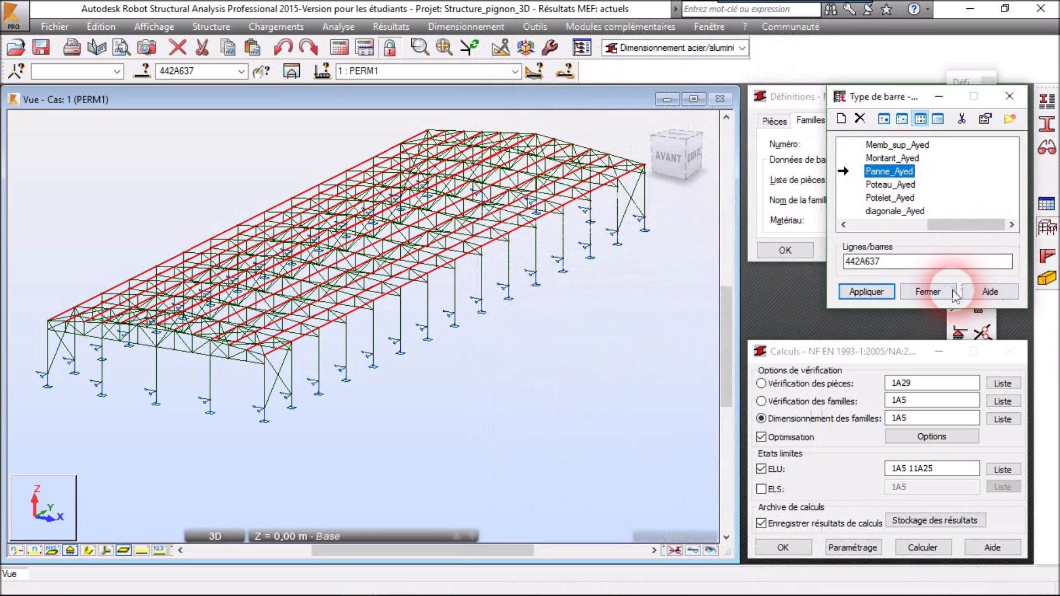
left_click(933, 292)
Set the list of families for design (Dimensionnement des familles) to all defined families, 1A10
left_click(803, 250)
left_click(863, 358)
left_click_drag(863, 358, 865, 327)
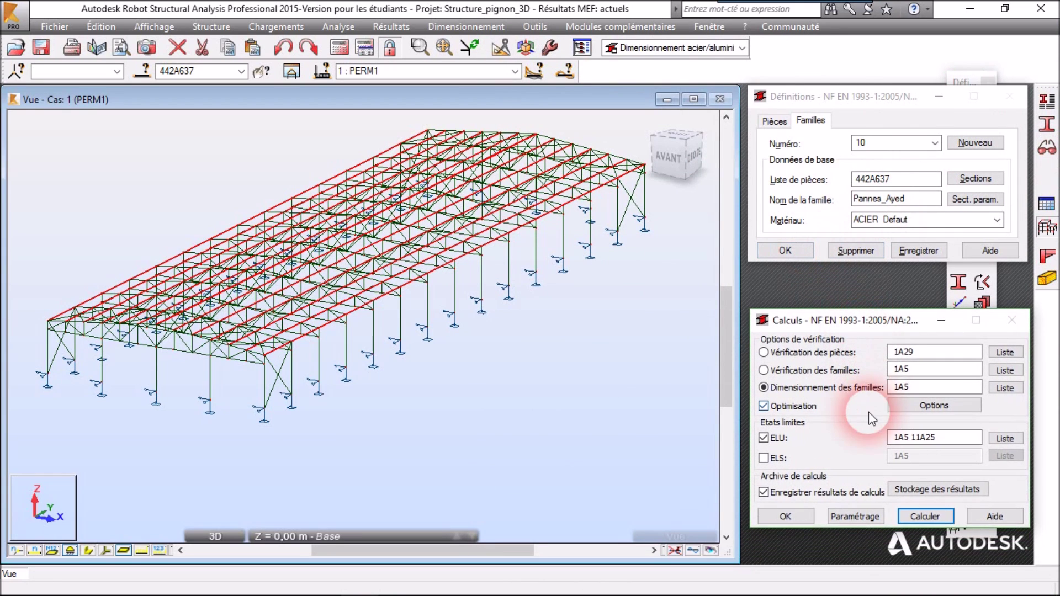
left_click(1006, 388)
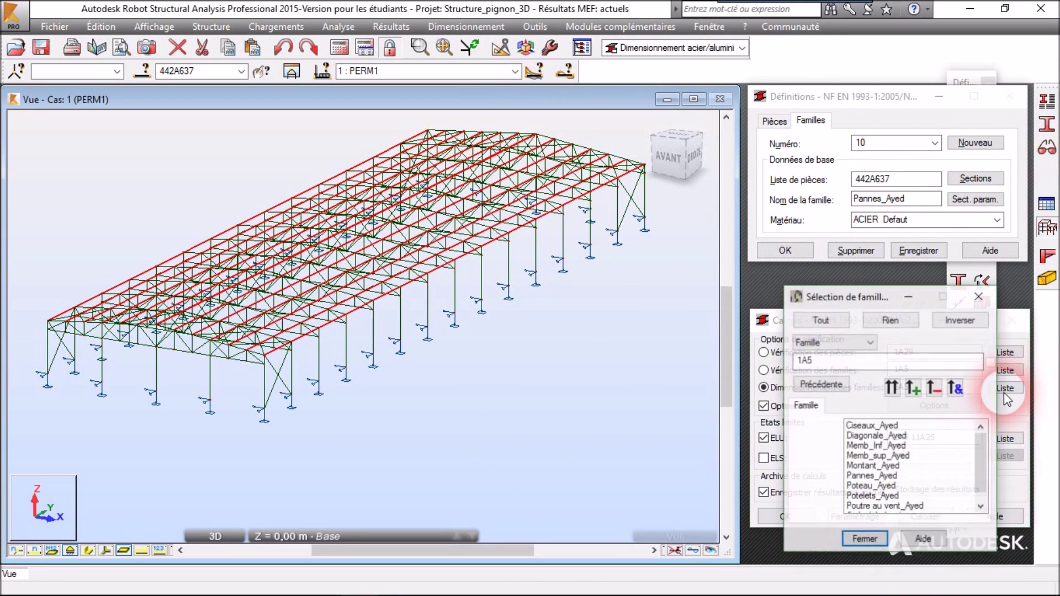
left_click_drag(984, 454, 983, 480)
left_click_drag(932, 508, 913, 392)
left_click_drag(857, 360, 765, 360)
key("BackSpace")
left_click(914, 388)
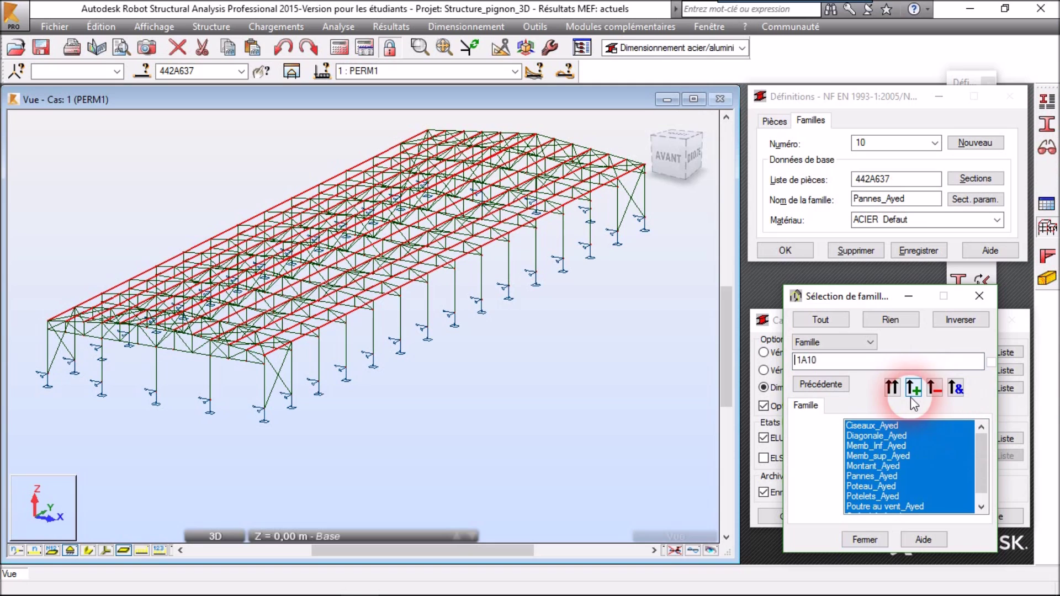
left_click(882, 539)
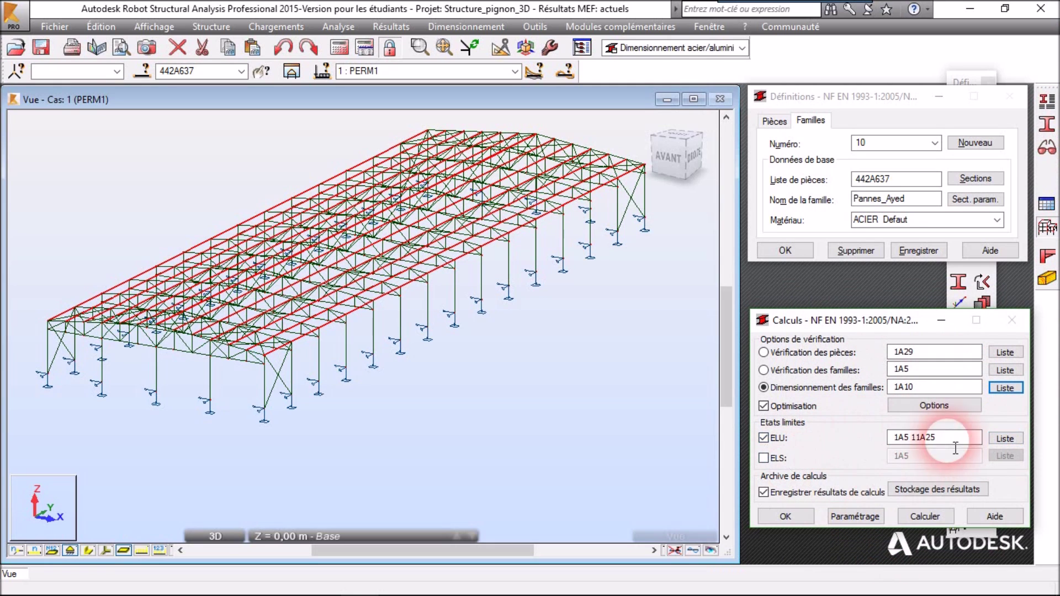
Replace the ELU limit state's case list with all combinations, COMB1 to COMB9 (17A25)
left_click(949, 405)
left_click(1000, 361)
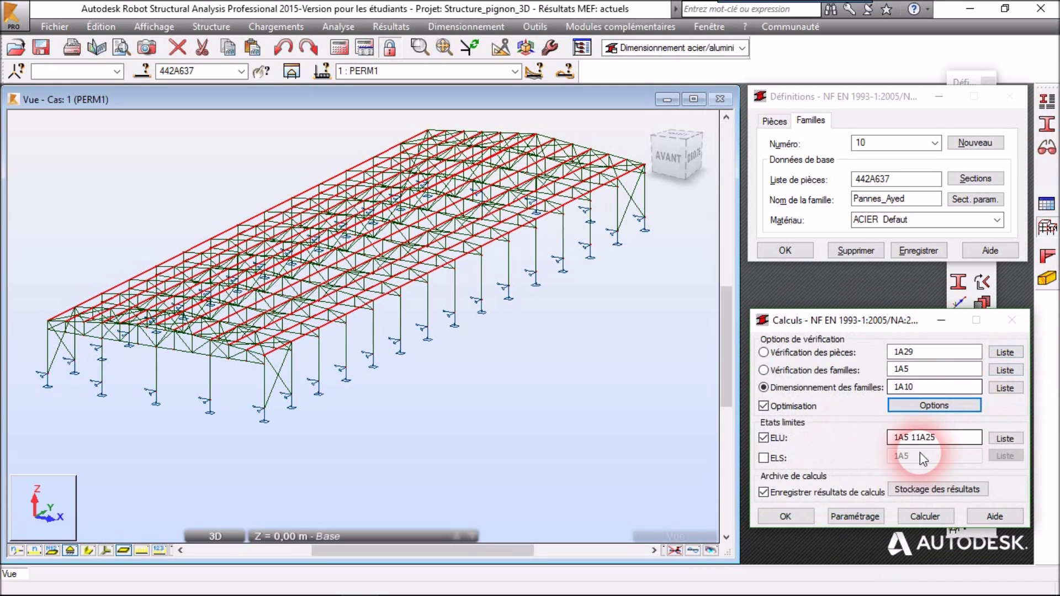
left_click(1006, 440)
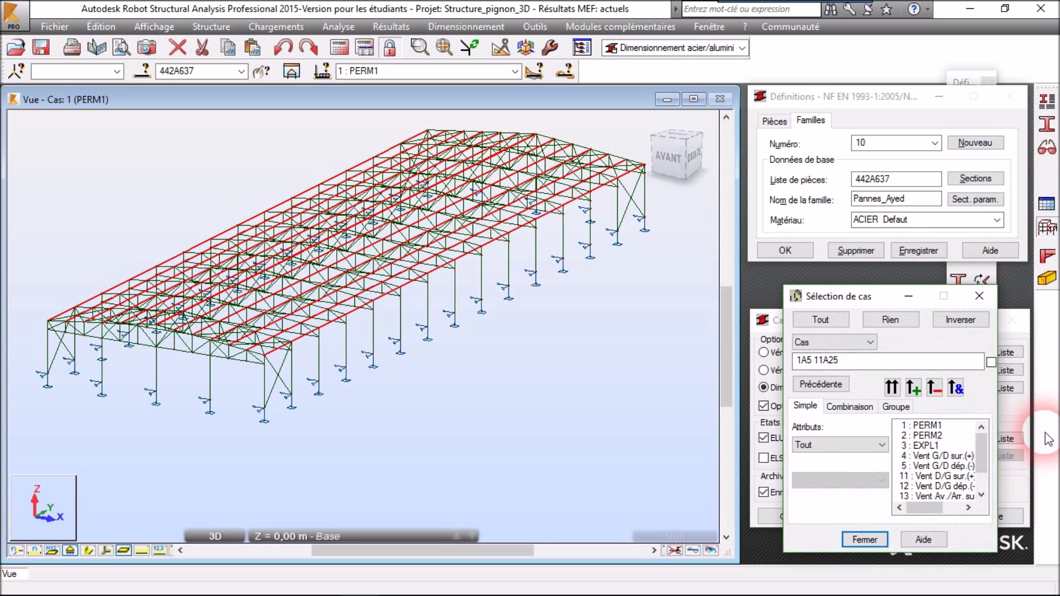
scroll(987, 486, "down", 1)
left_click(848, 407)
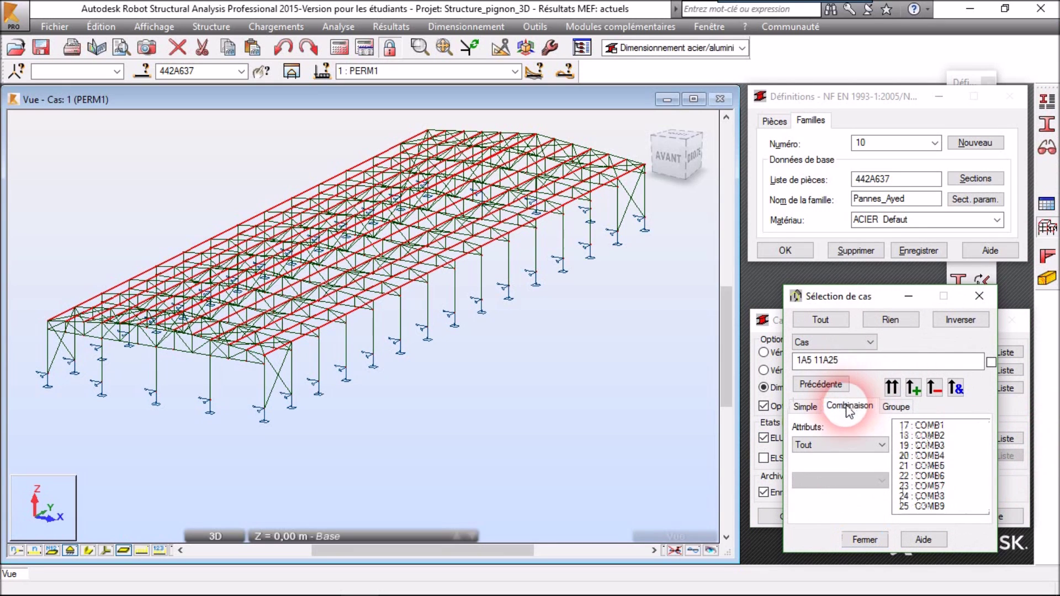
left_click_drag(857, 359, 802, 383)
key("BackSpace")
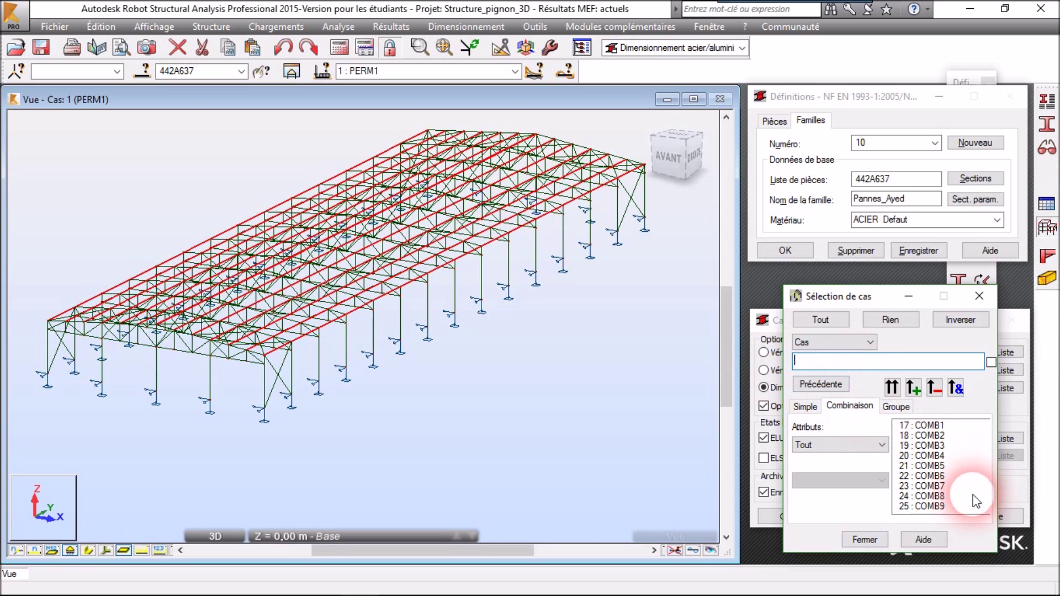
left_click_drag(962, 507, 954, 472)
left_click(914, 388)
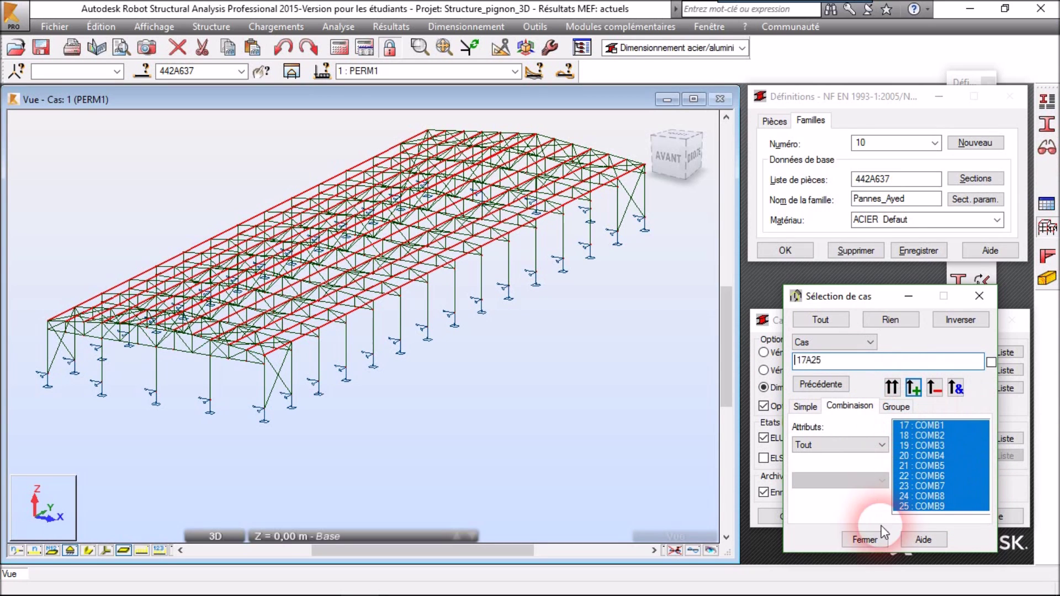
left_click(876, 541)
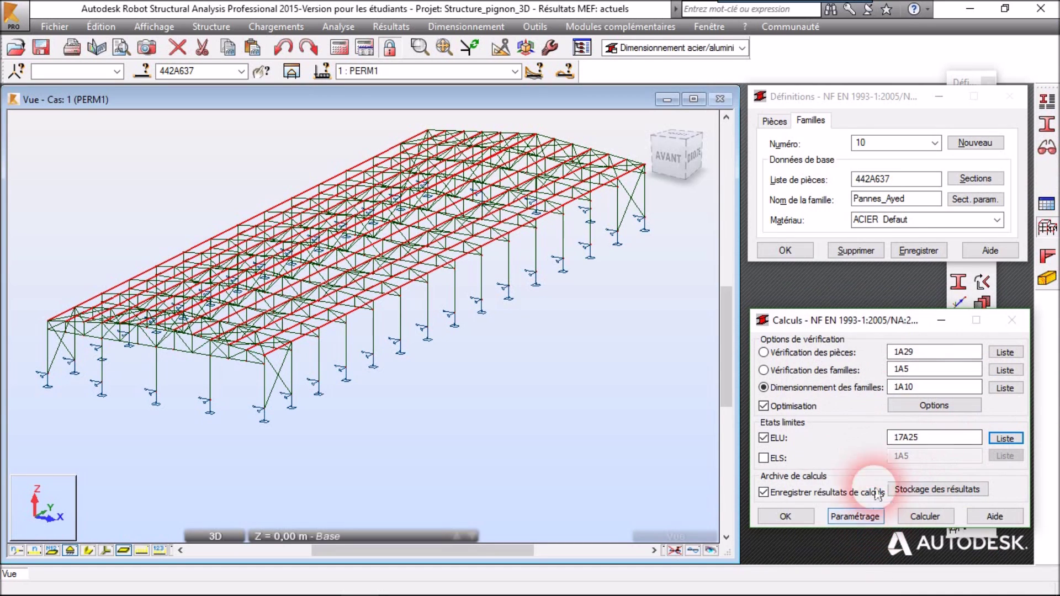
Run the ELU family design calculation, enlarge the results window, and review its messages and the results table
left_click(926, 516)
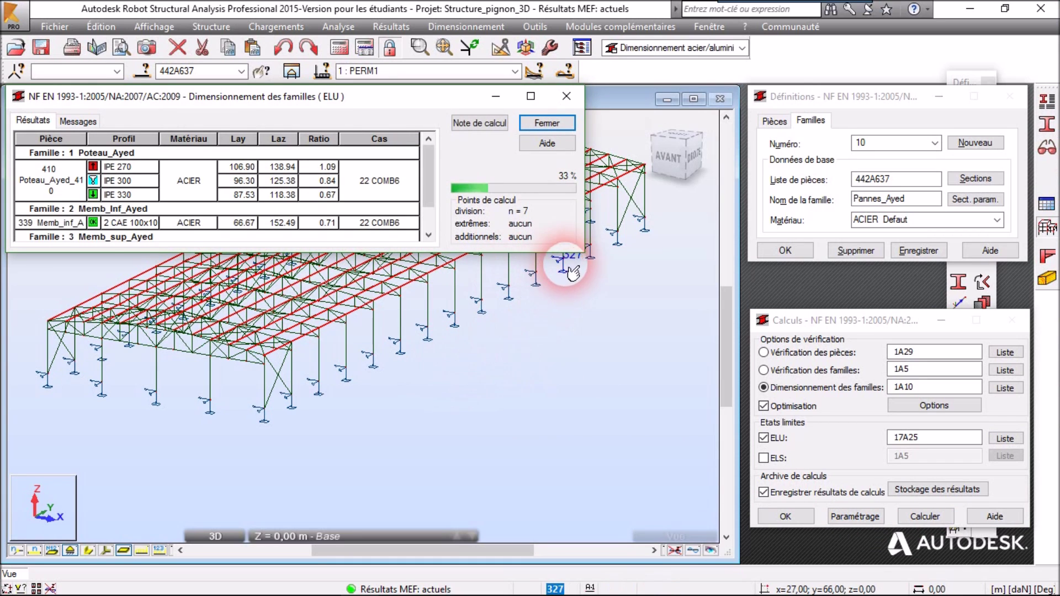
left_click_drag(584, 252, 730, 522)
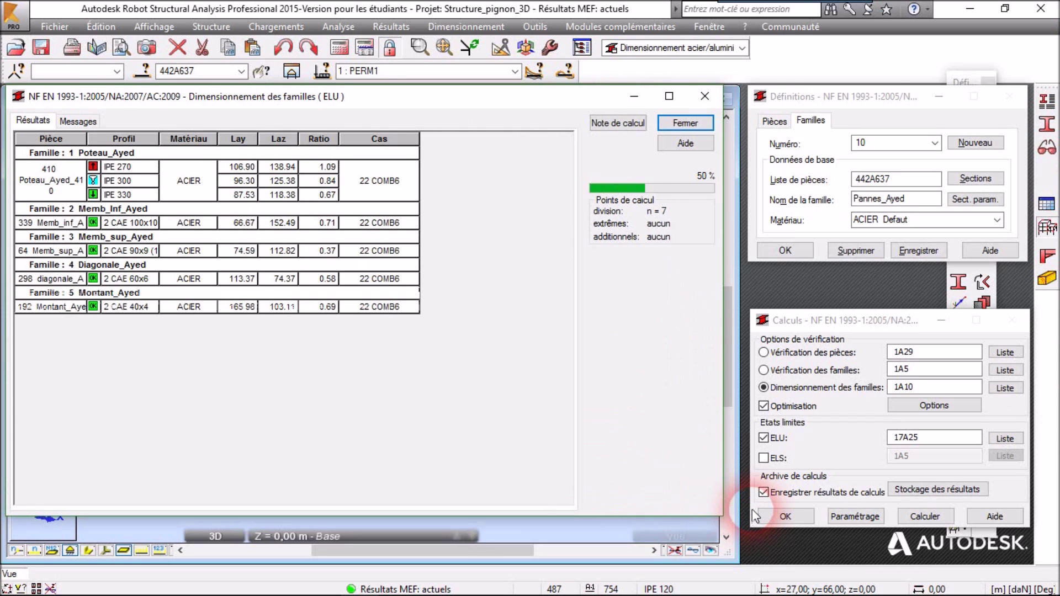
left_click_drag(729, 523, 749, 571)
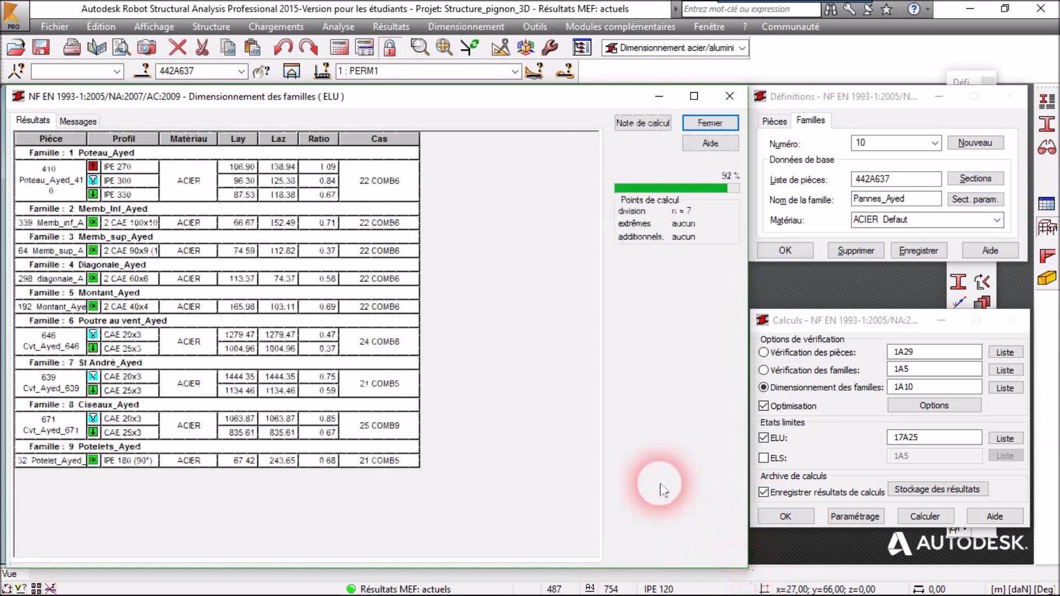
left_click_drag(394, 98, 401, 79)
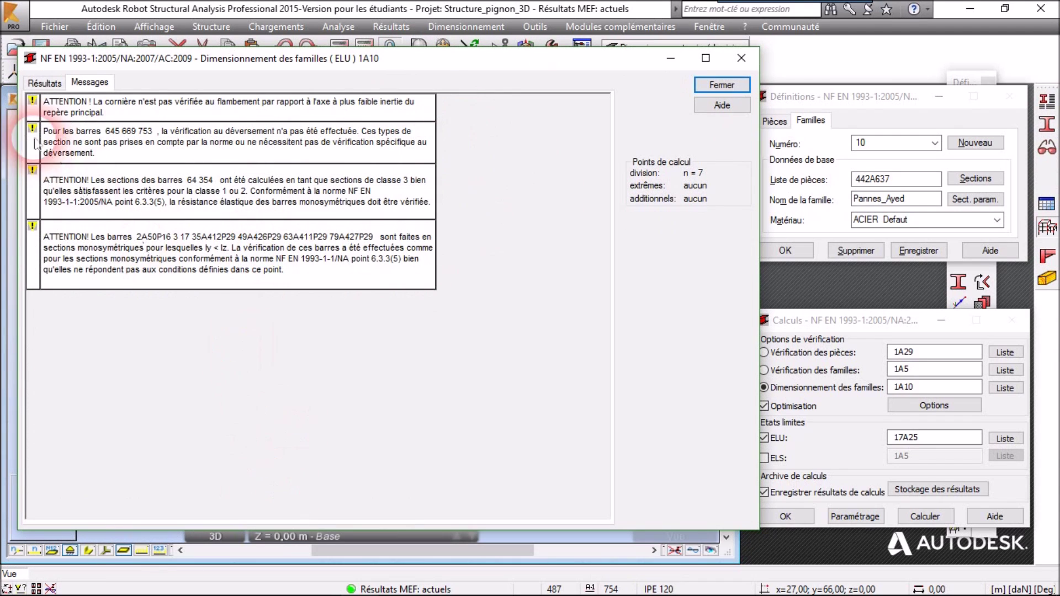
left_click(47, 85)
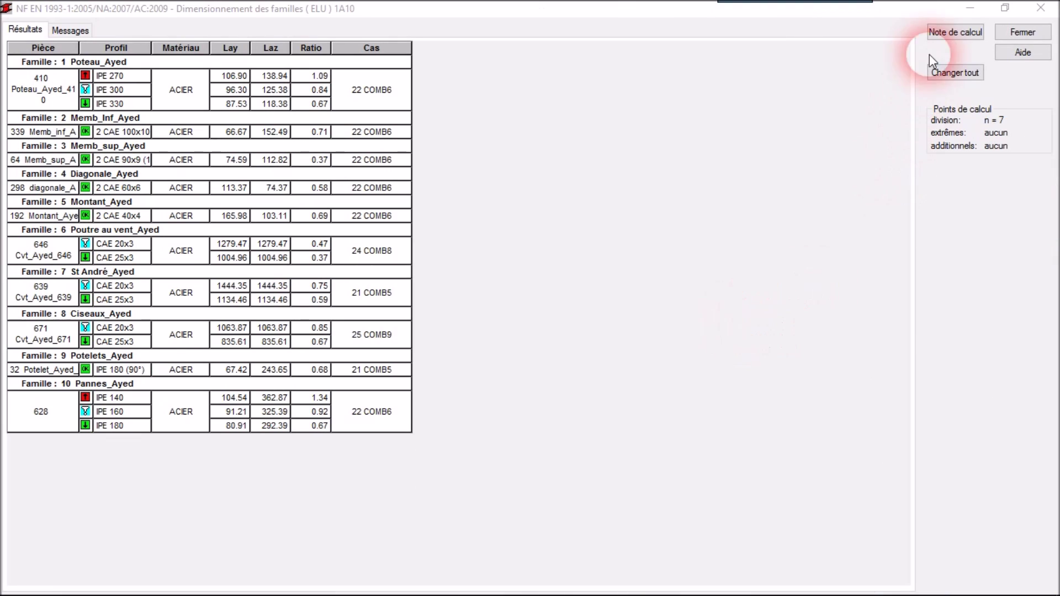
Minimize the design results window and the main program window to reach the desktop
left_click(974, 7)
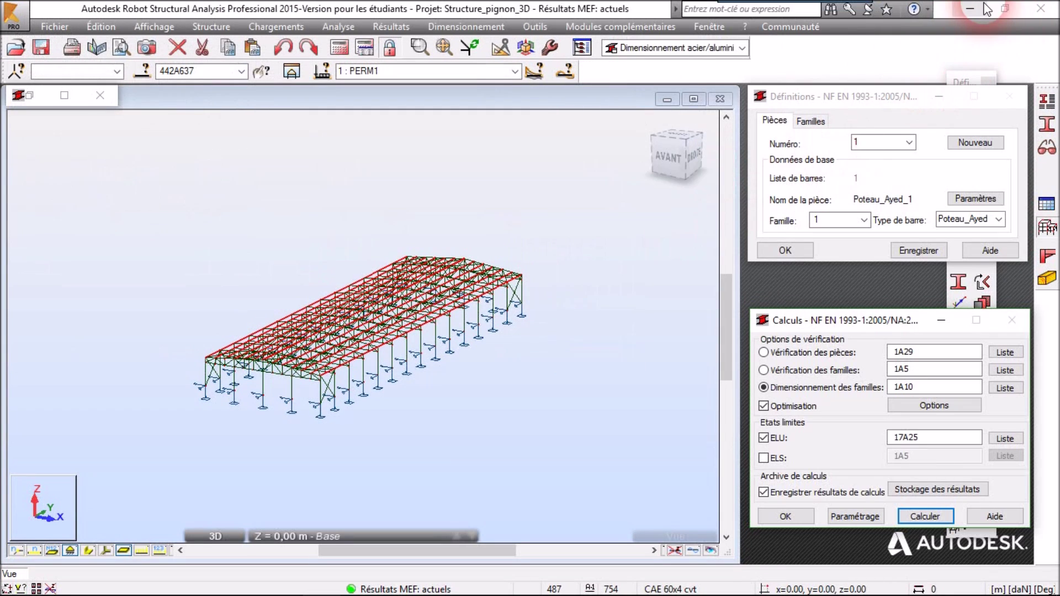
left_click(980, 3)
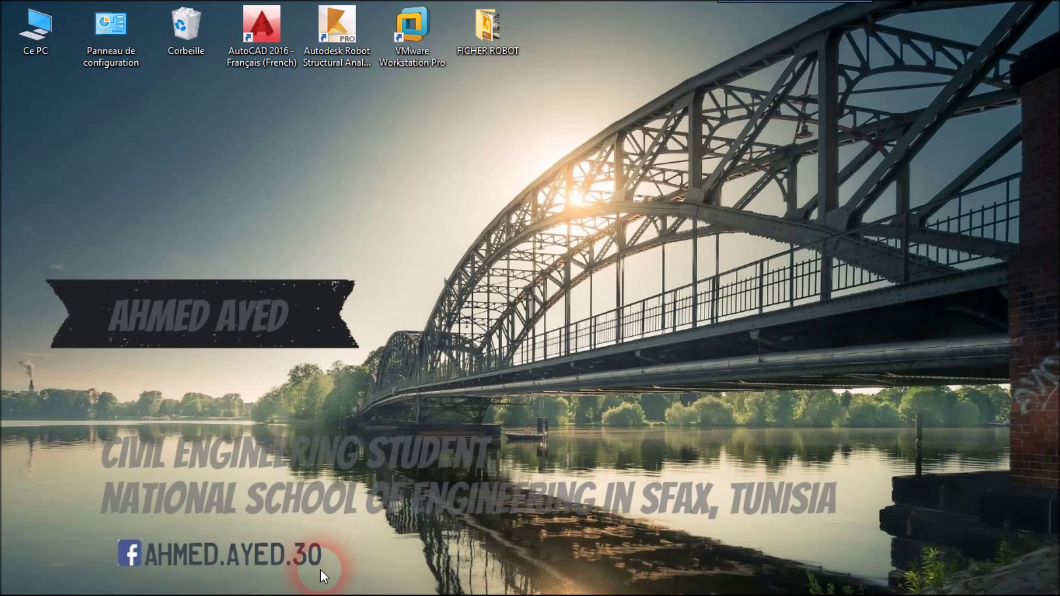